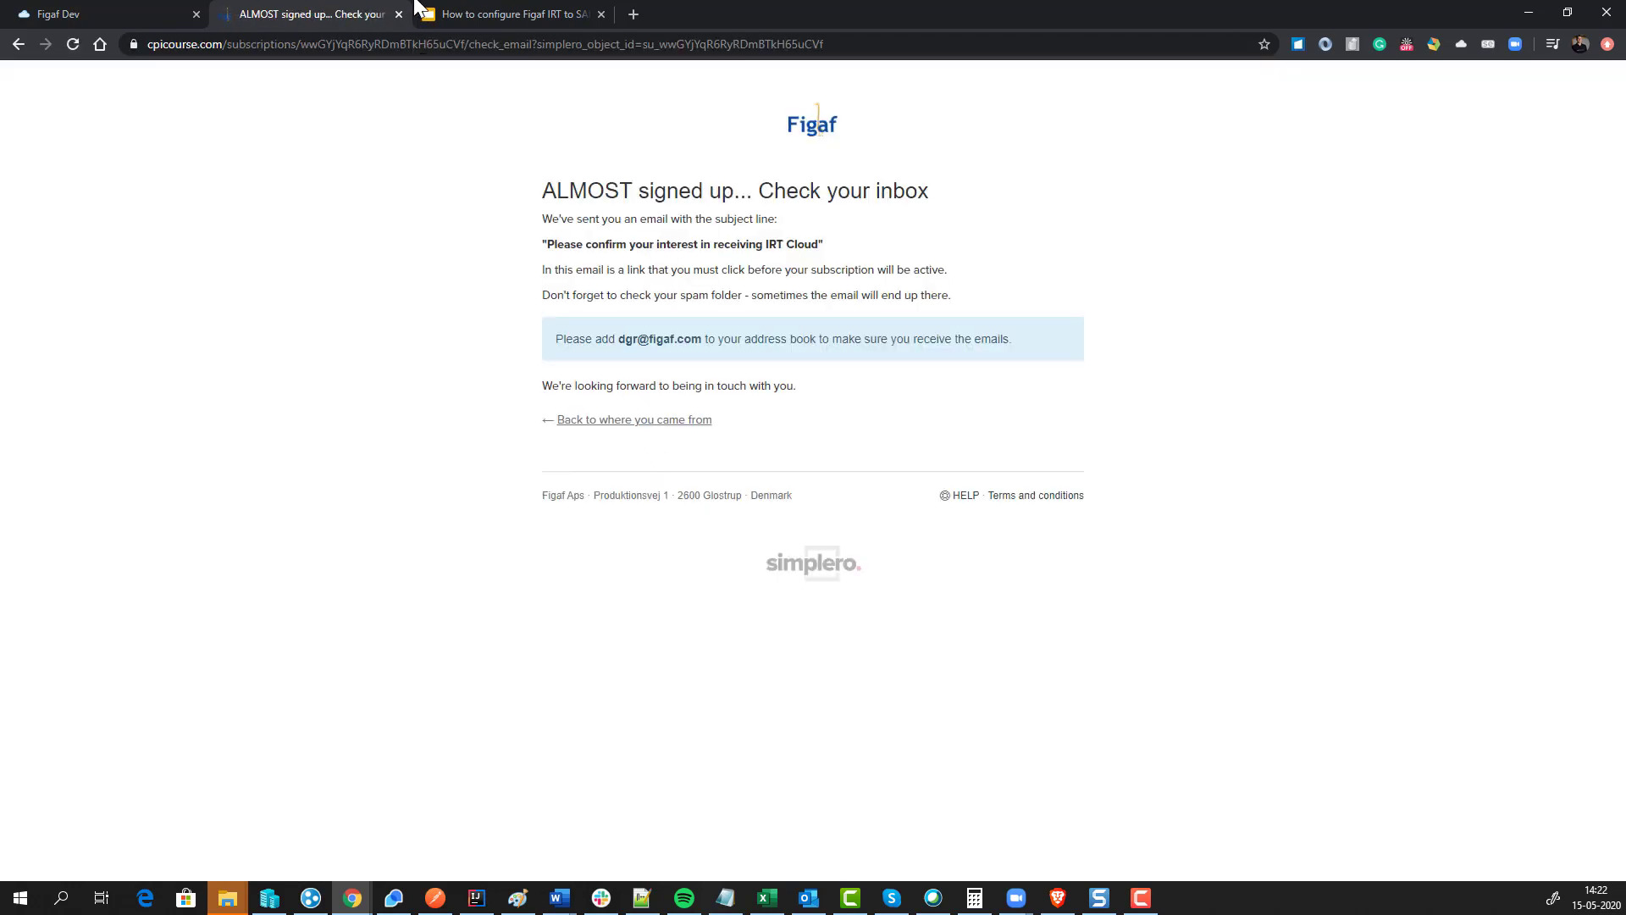
Step: Close the 'ALMOST signed up' tab to show the 'How to configure Figaf IRT to SAP CPI' slides
click(399, 14)
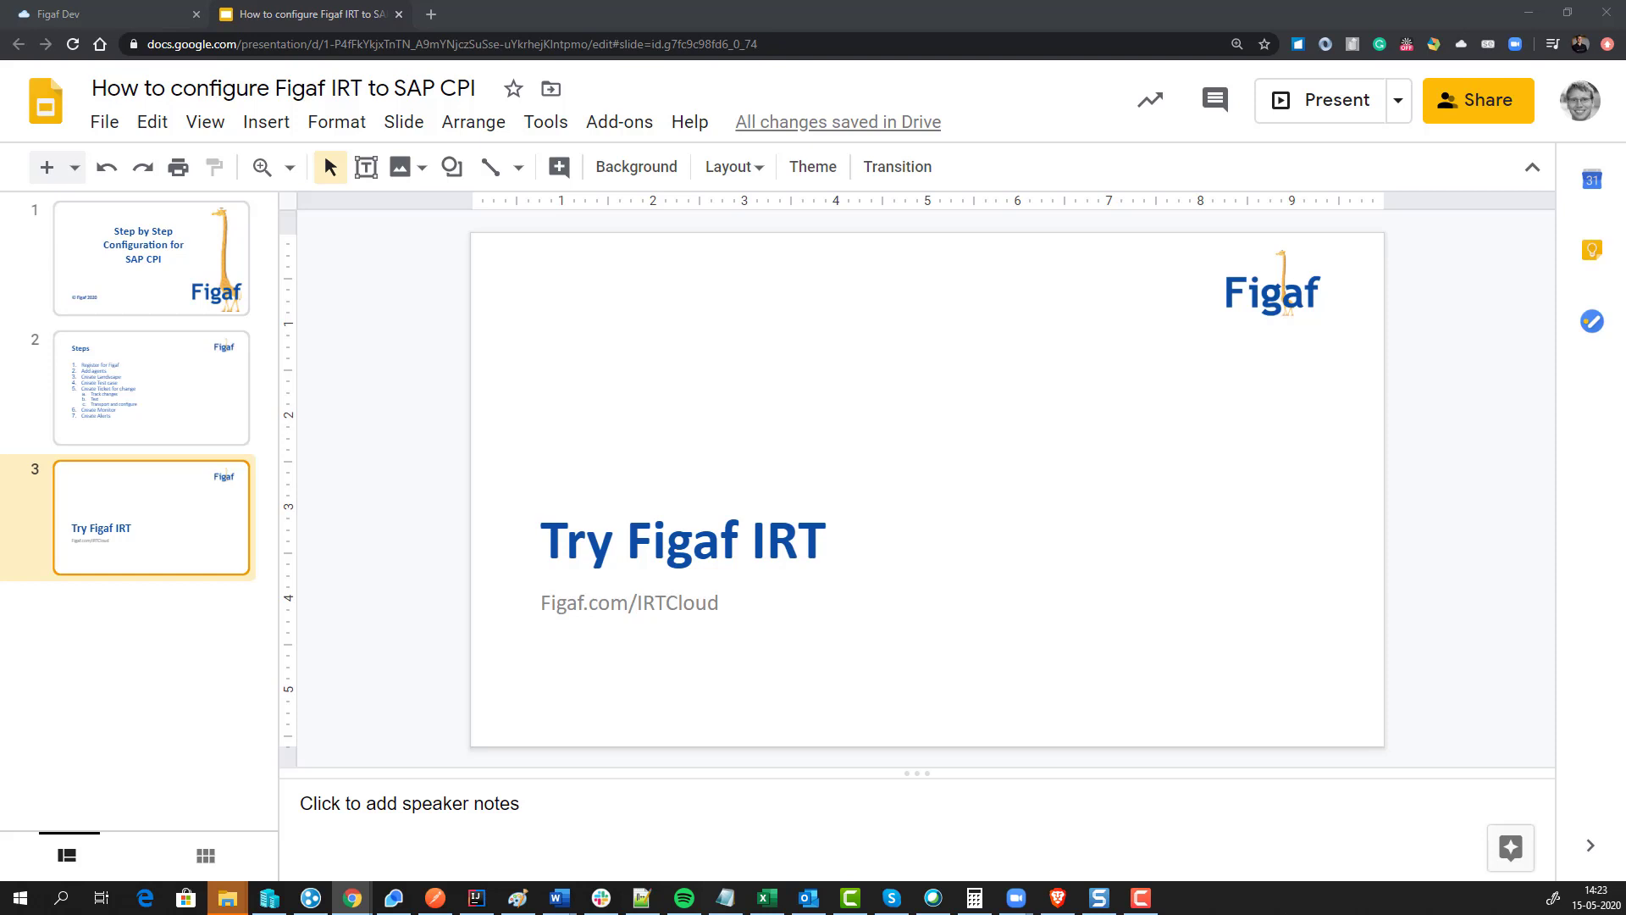
Step: Open a new browser tab showing the start.me Work dashboard
click(430, 14)
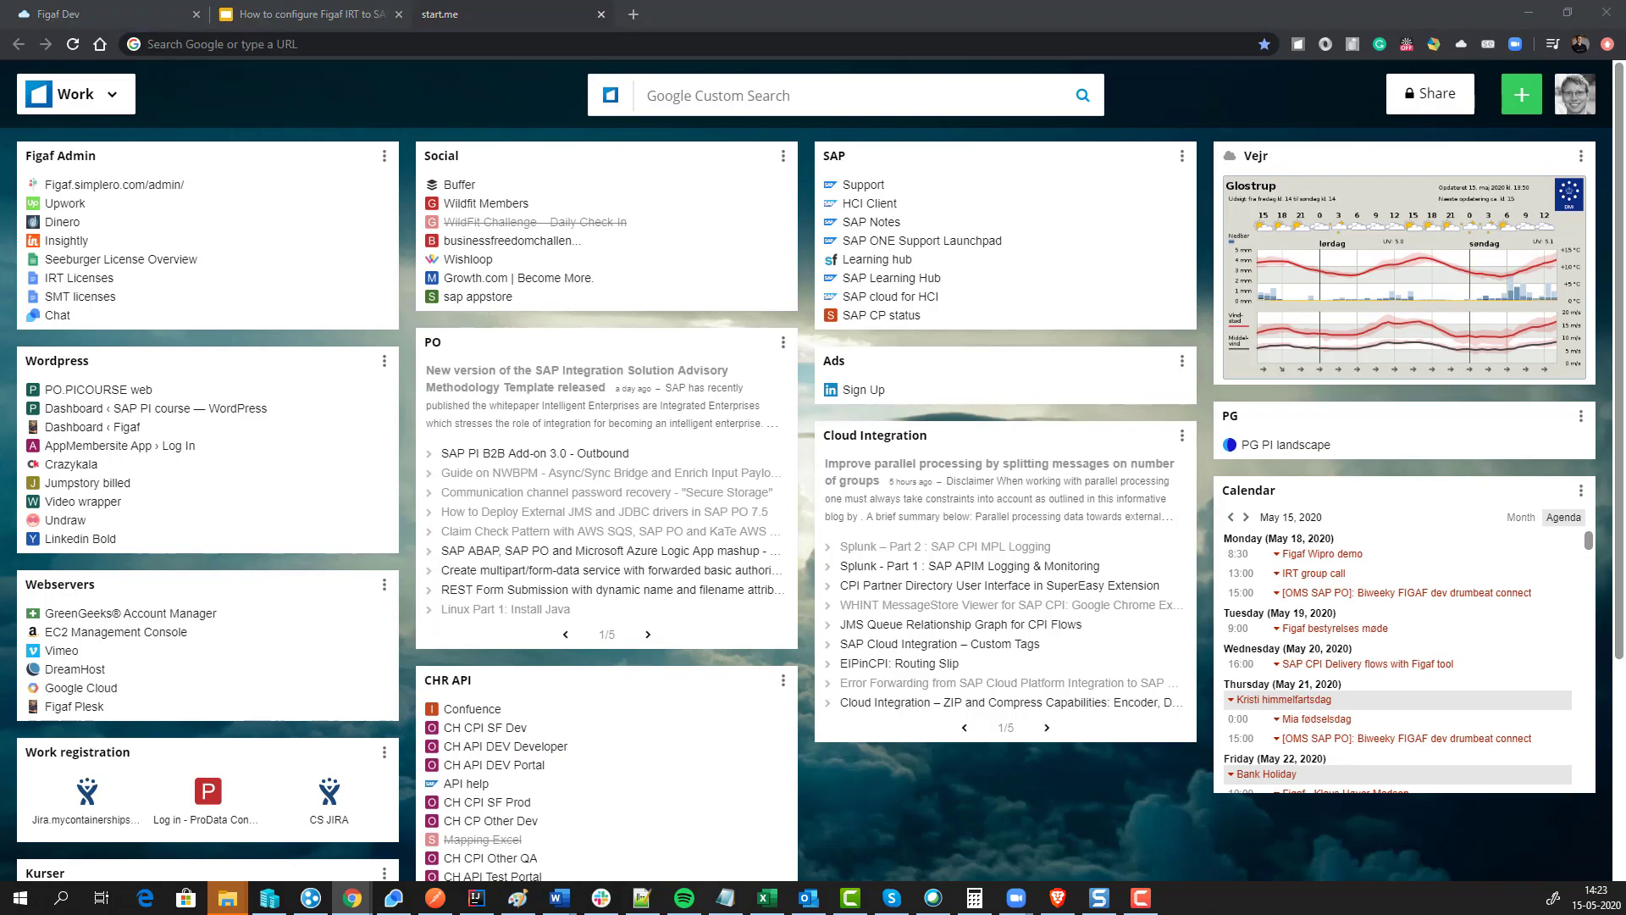
Step: Paste the password reset link into the address bar and load the reset page
click(238, 43)
key(ctrl+v)
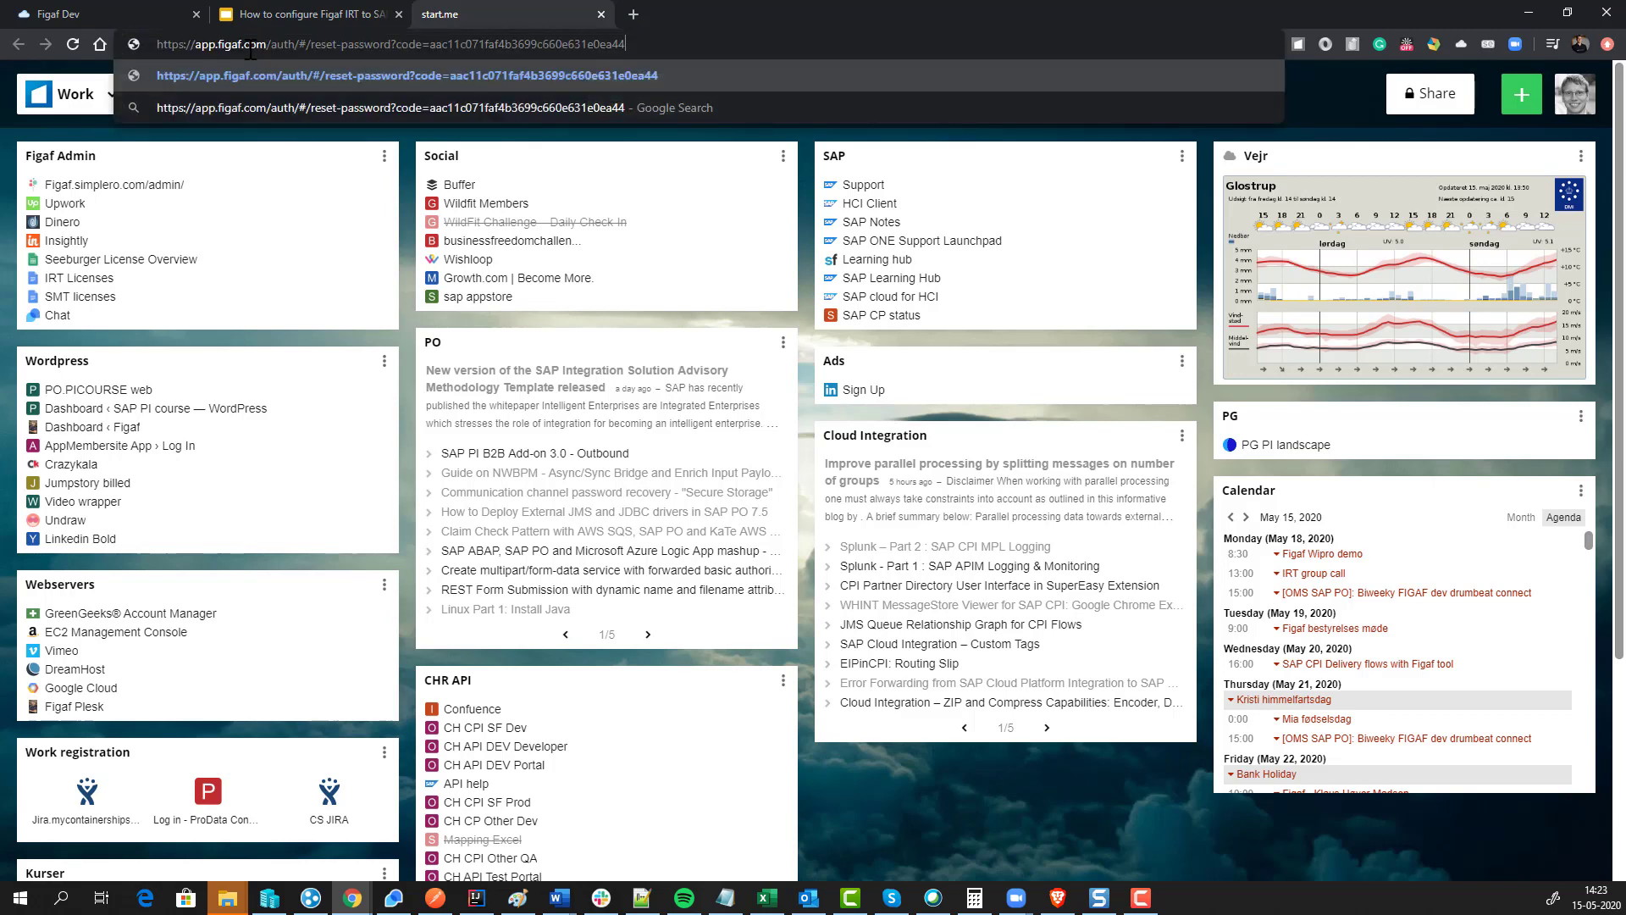
key(Return)
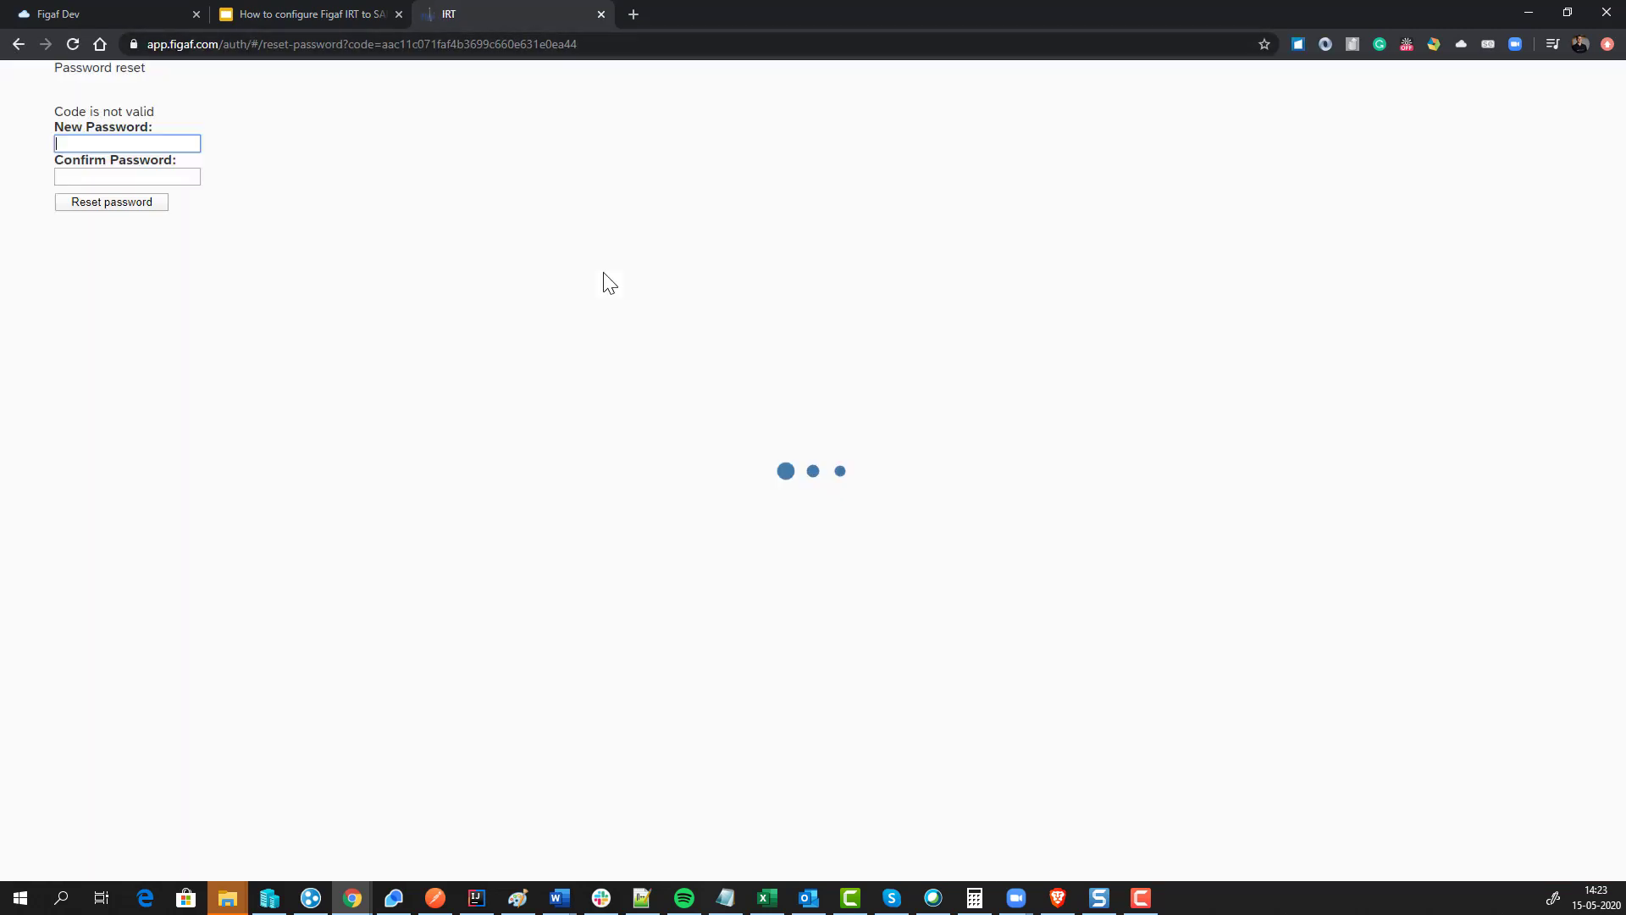
Step: Enter and confirm a new account password, submit it, and continue to the Log In page
click(822, 370)
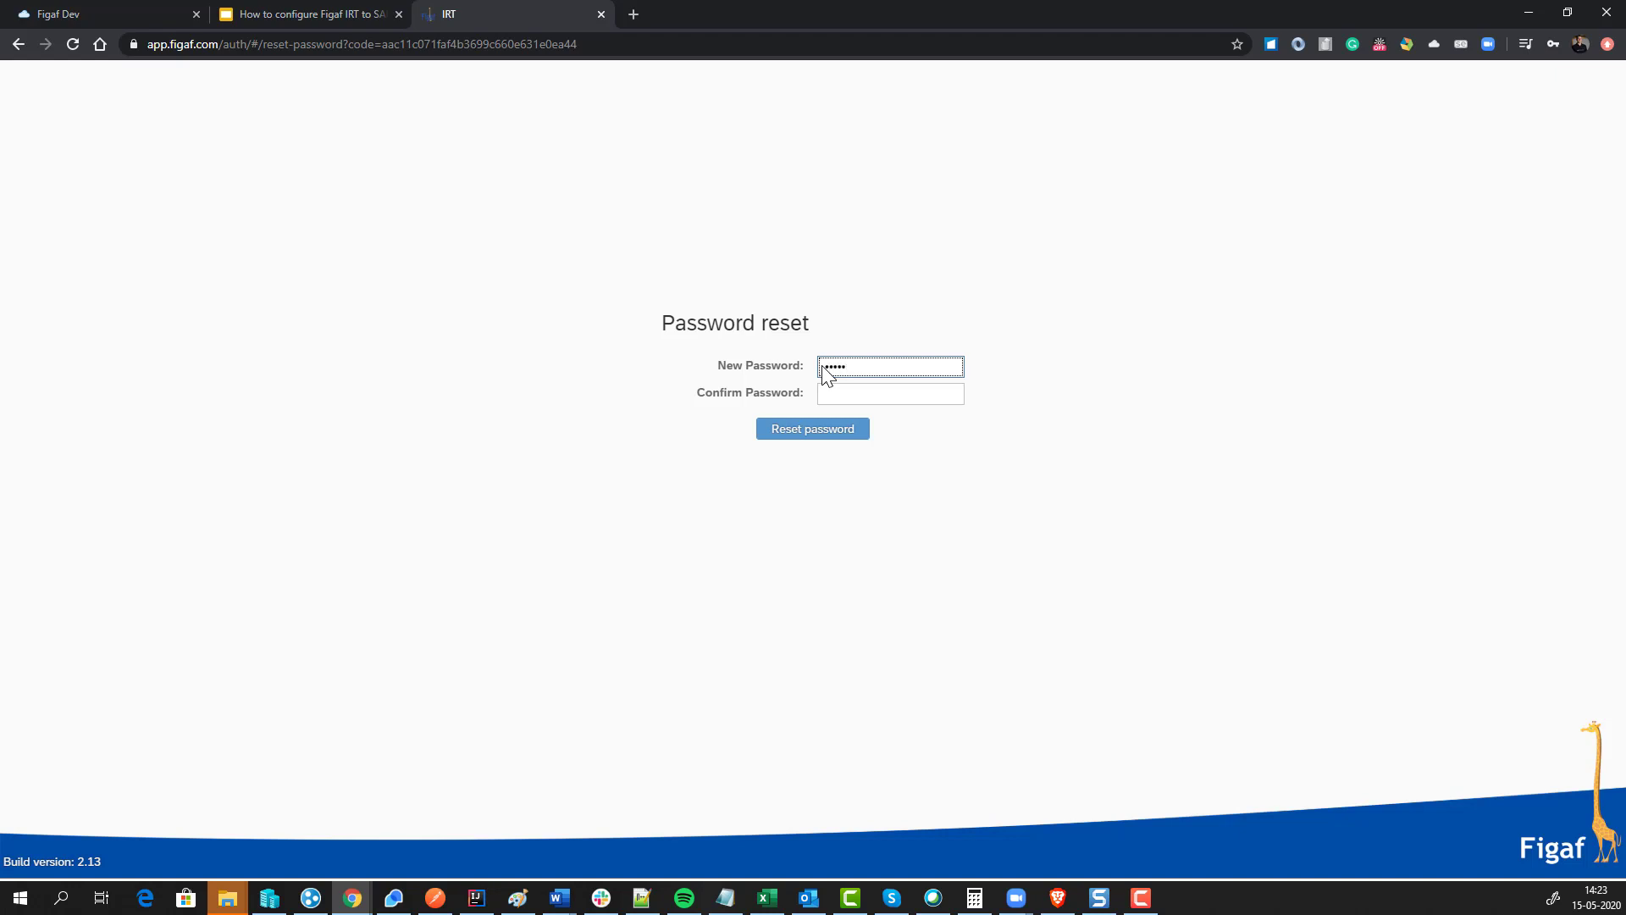
text(••••••••••••)
key(Tab)
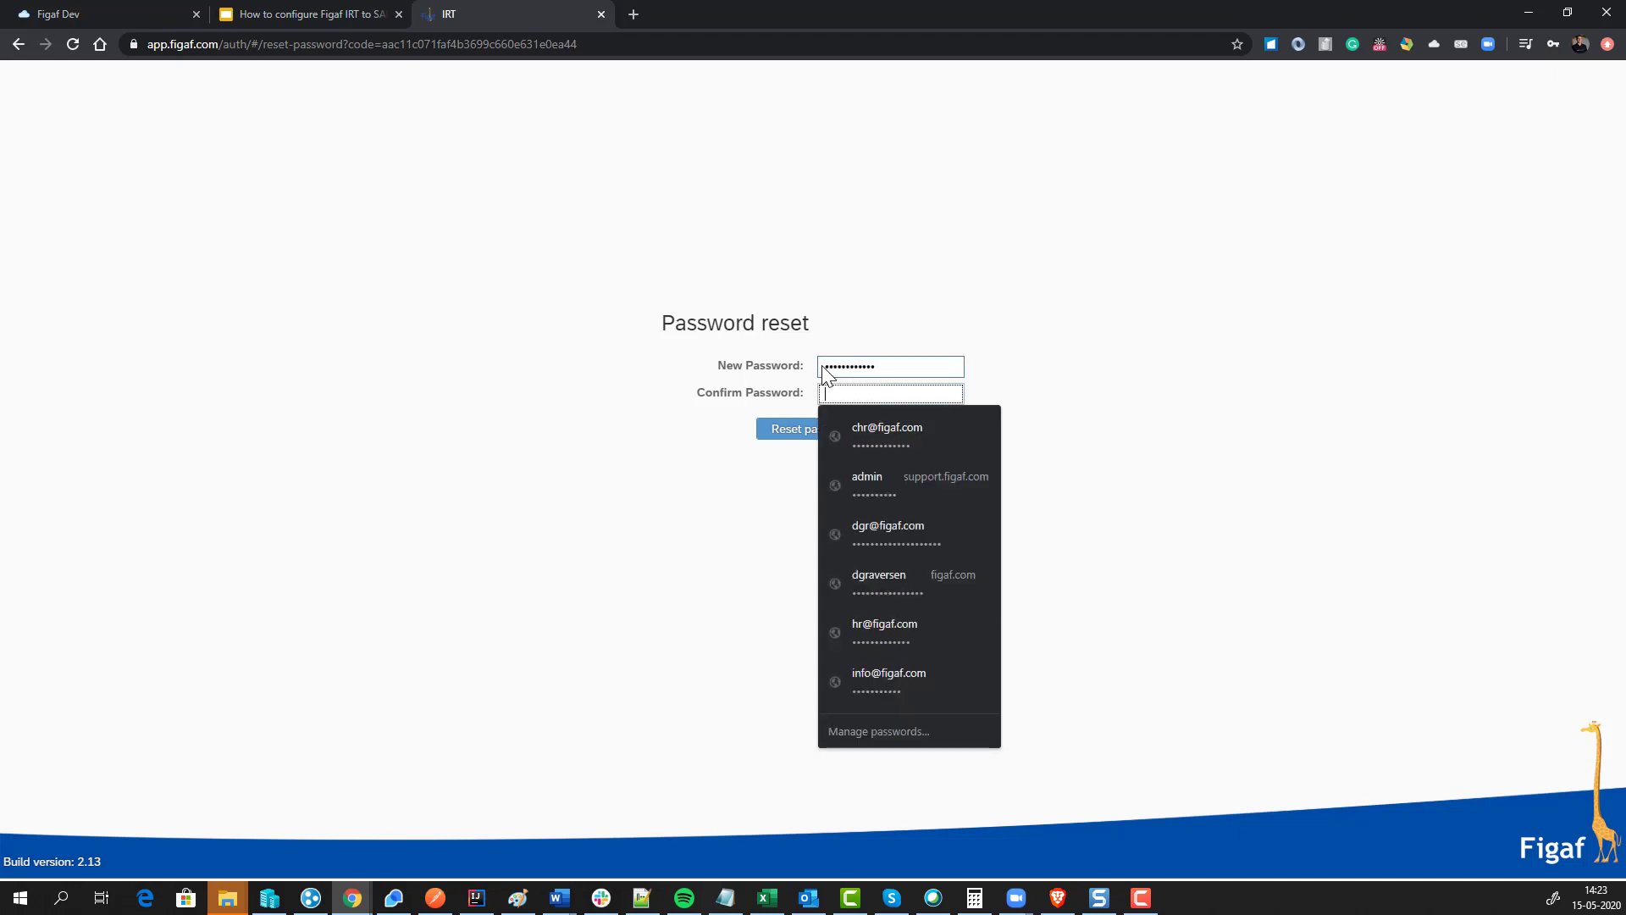
text(•)
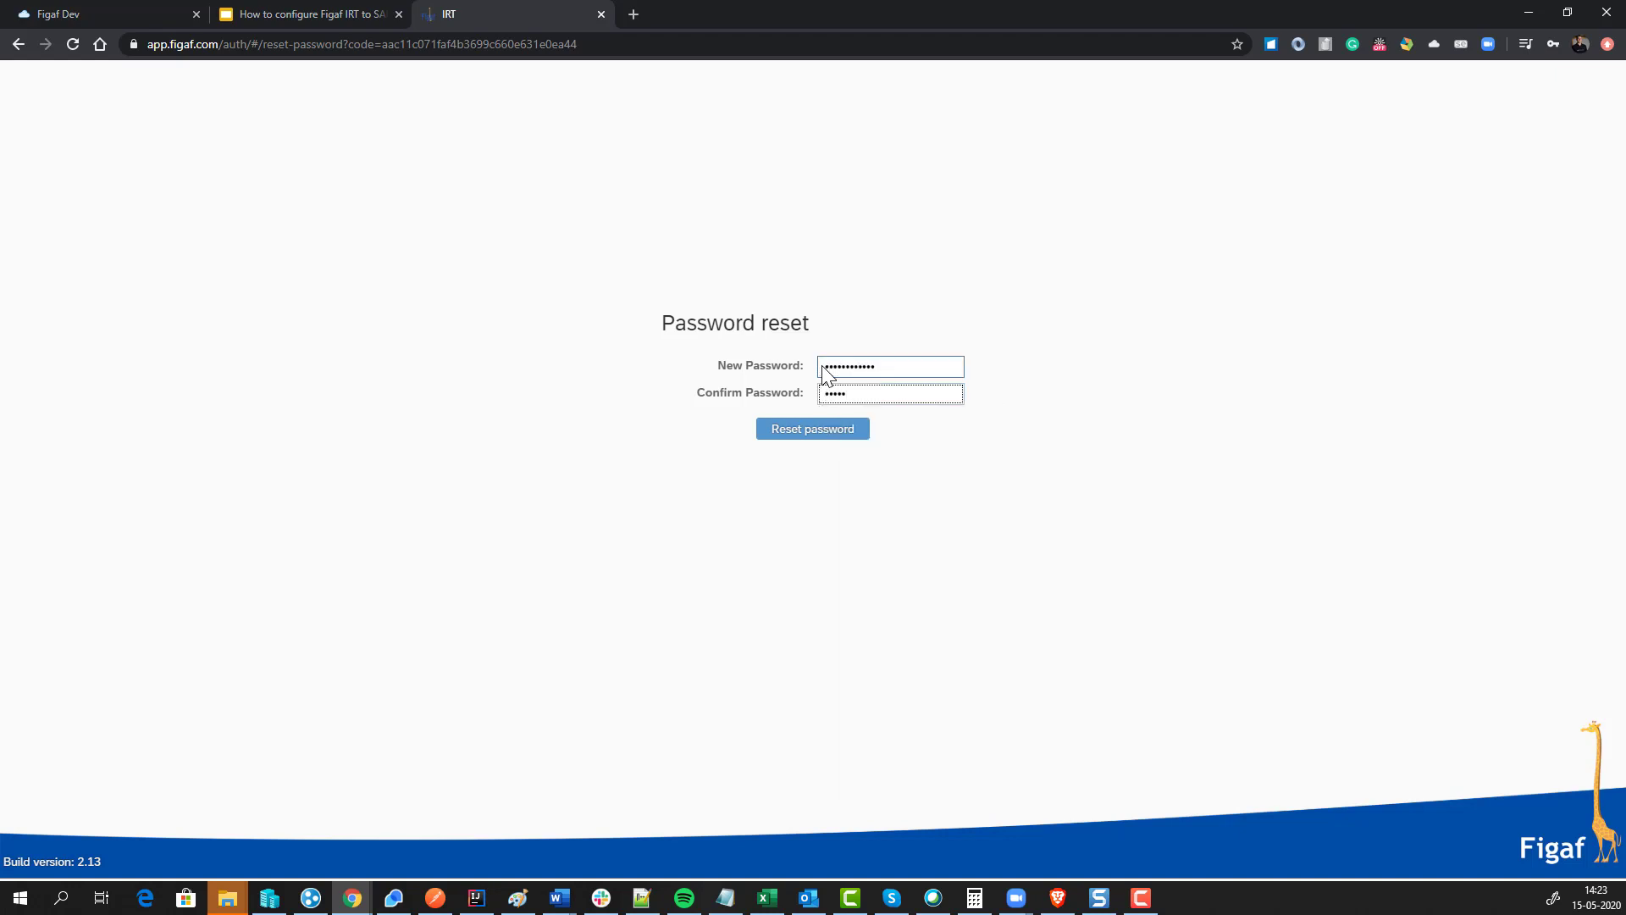
double_click(826, 373)
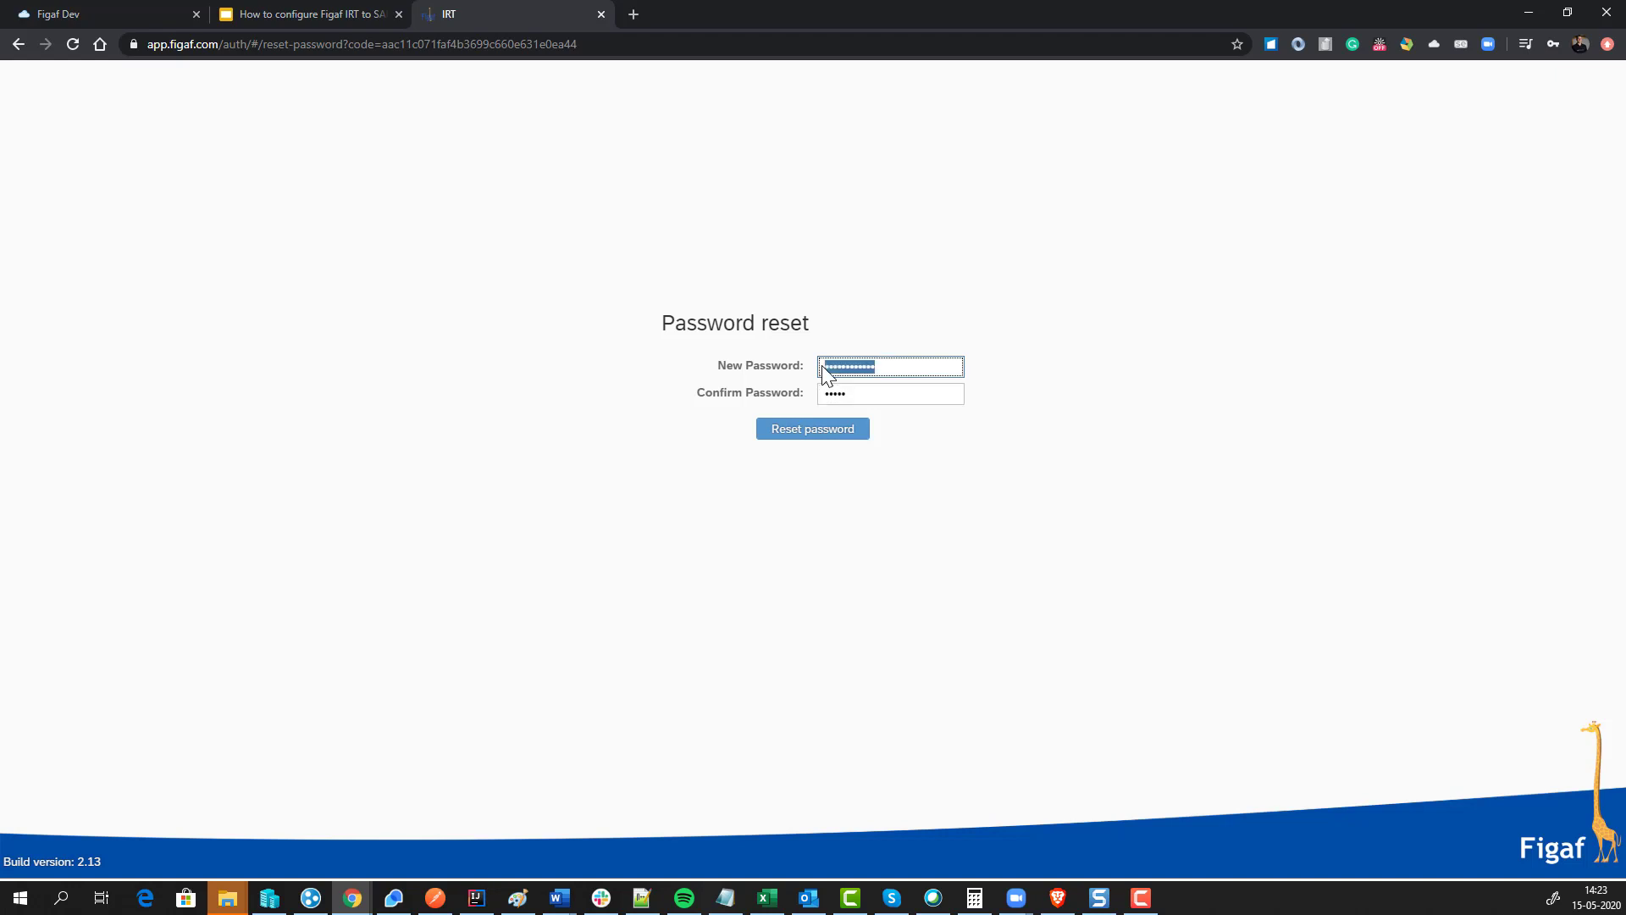
text(••••)
key(Tab)
text(•)
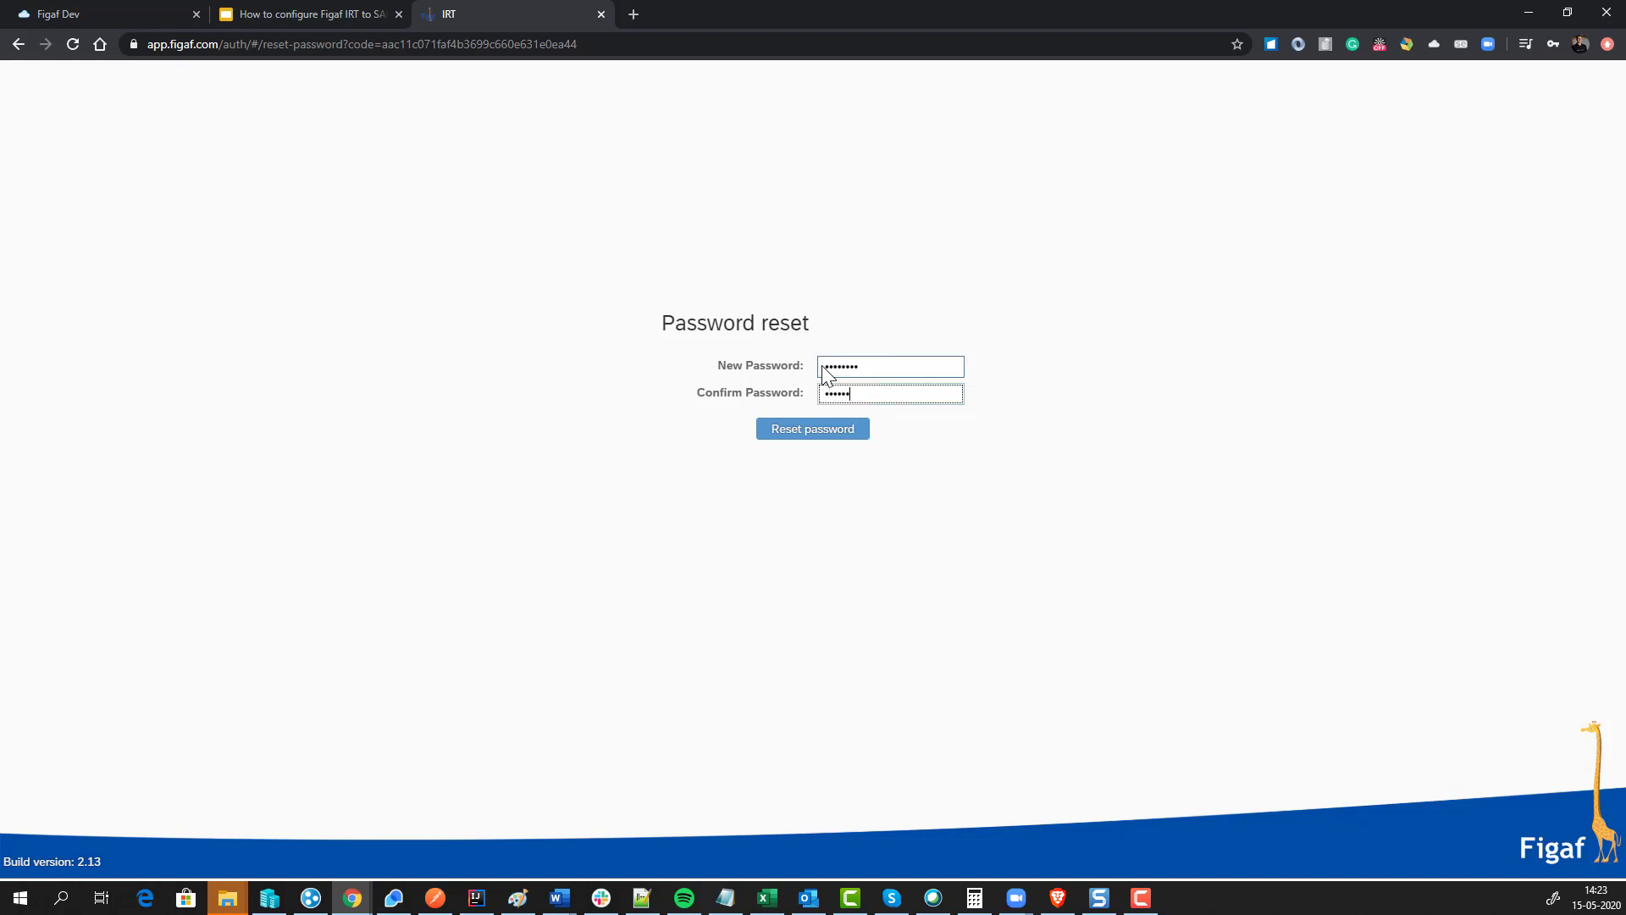
click(820, 430)
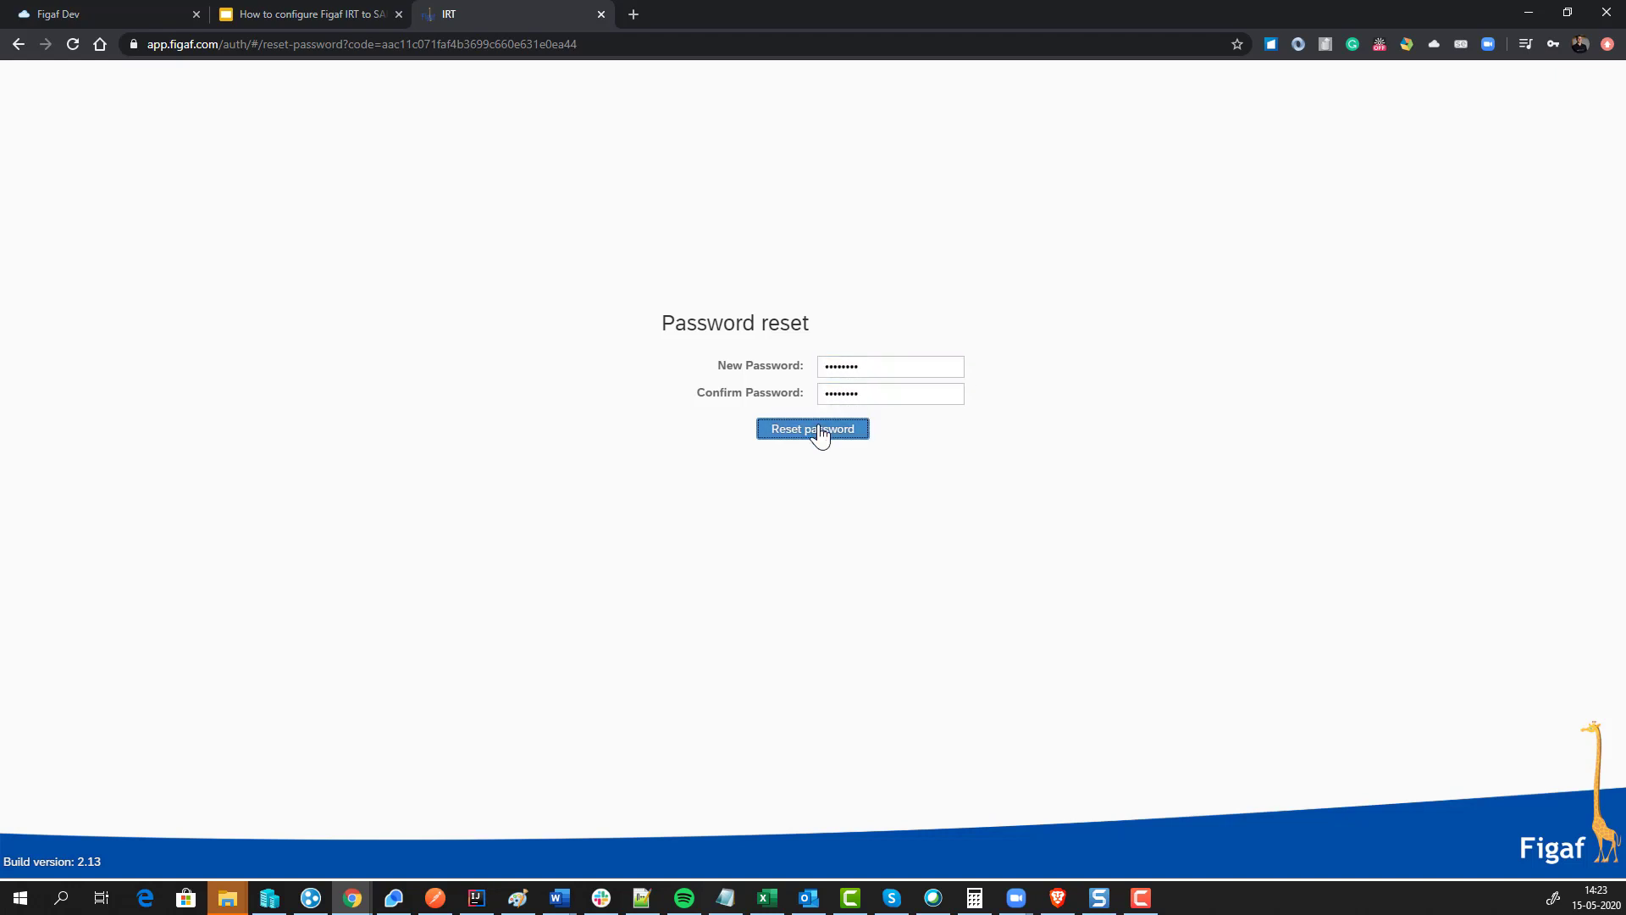
click(919, 516)
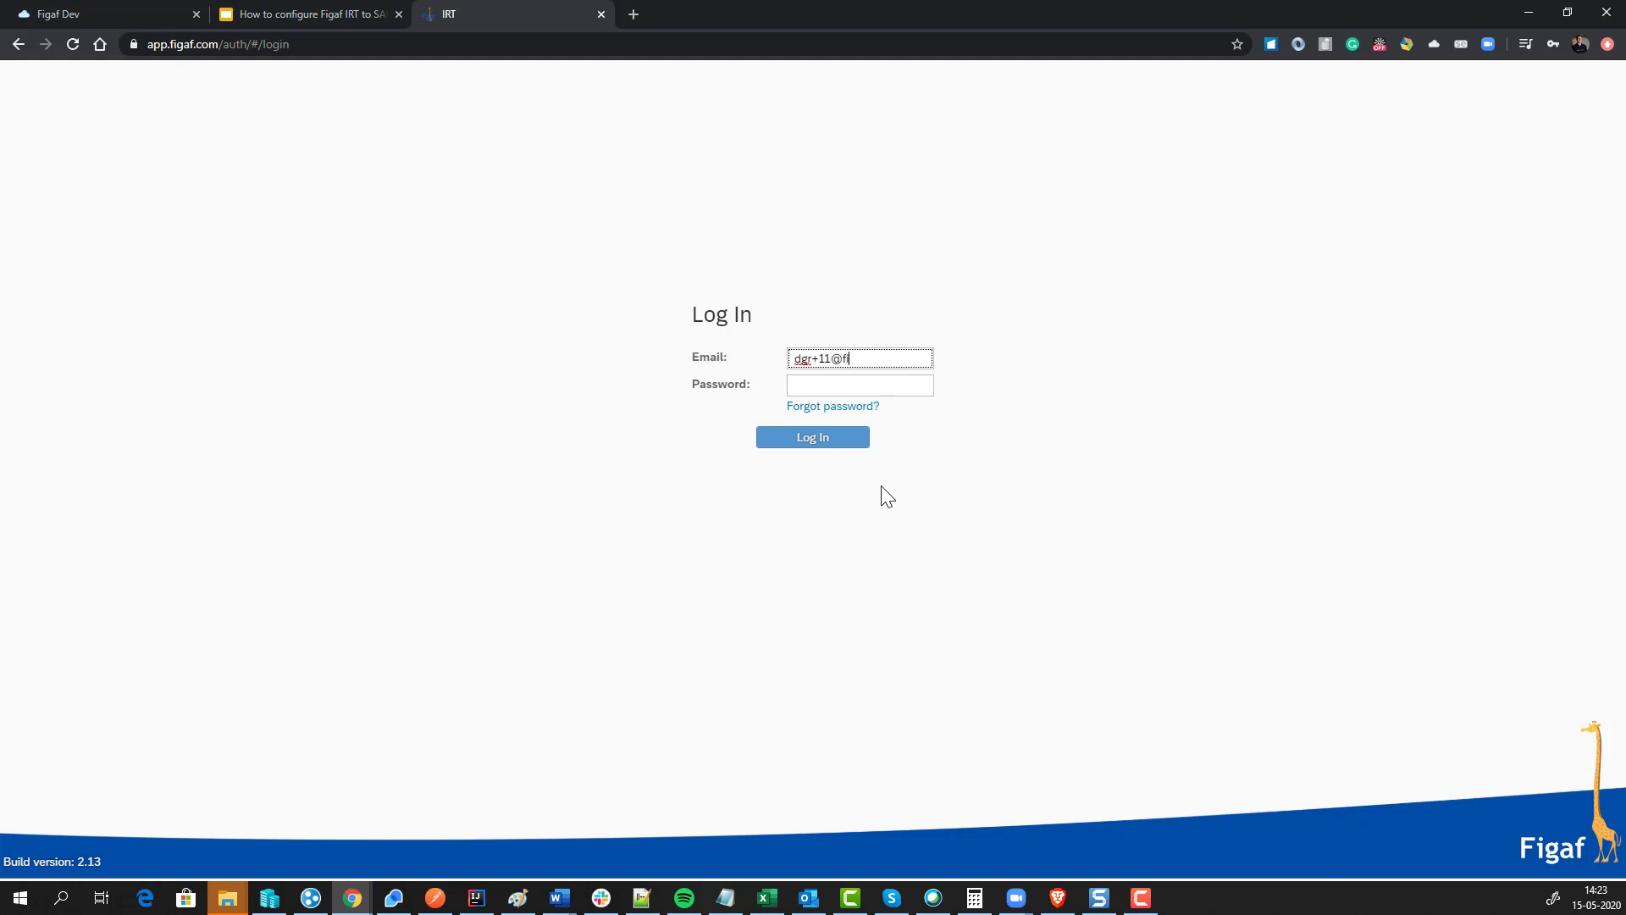
Step: Log in to Figaf IRT with the account e-mail and password
key(Tab)
key(ctrl+v)
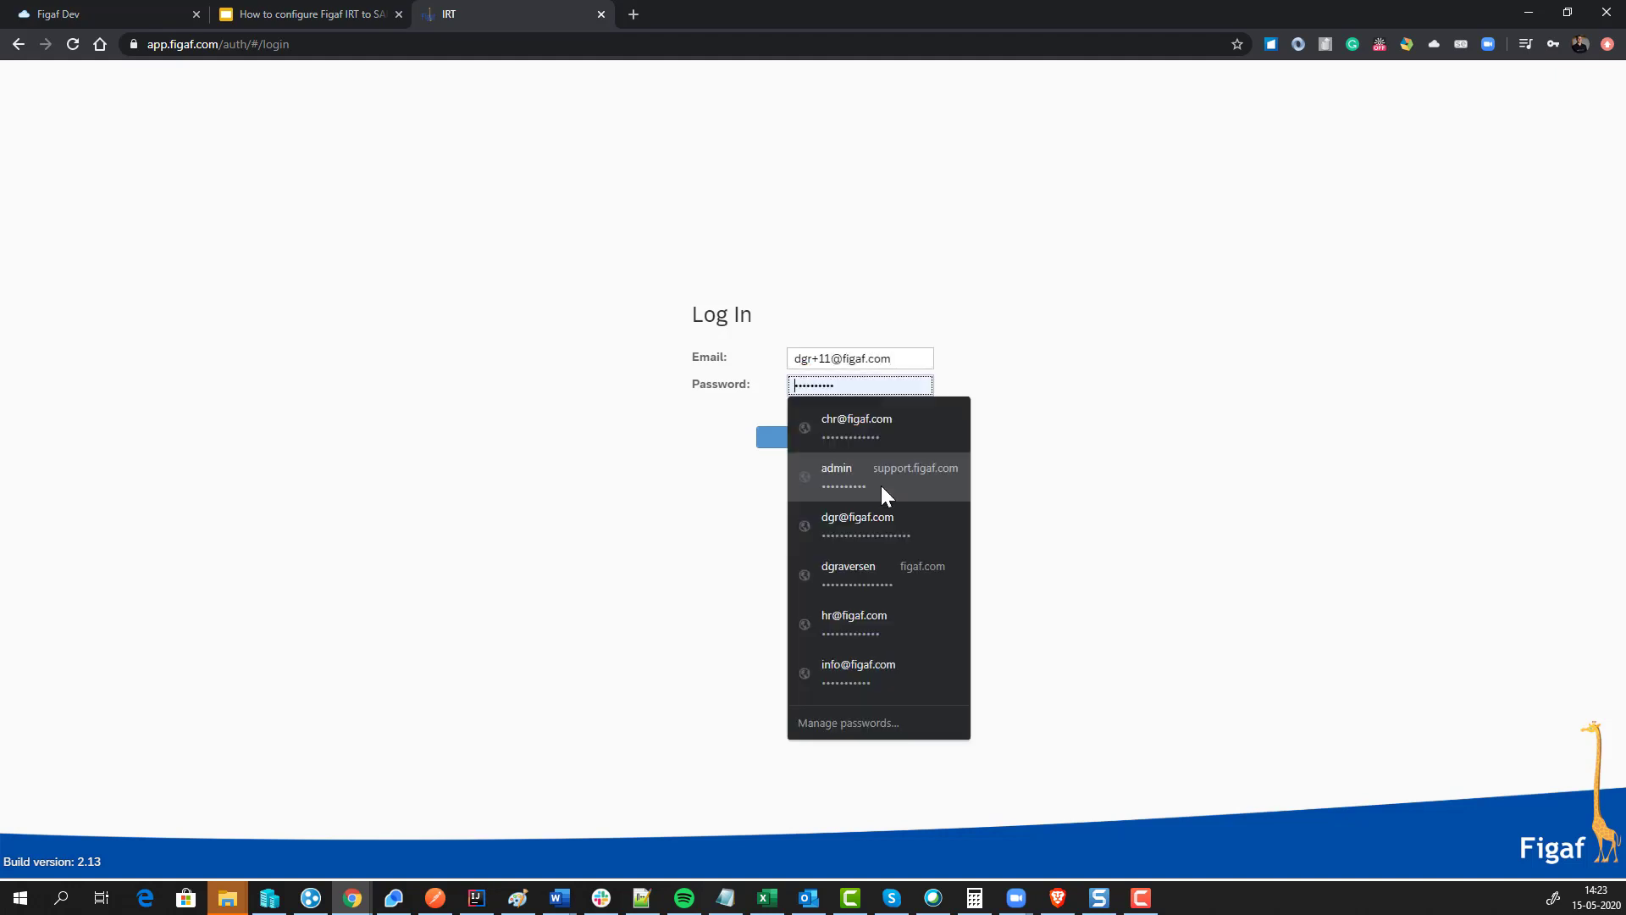
key(Escape)
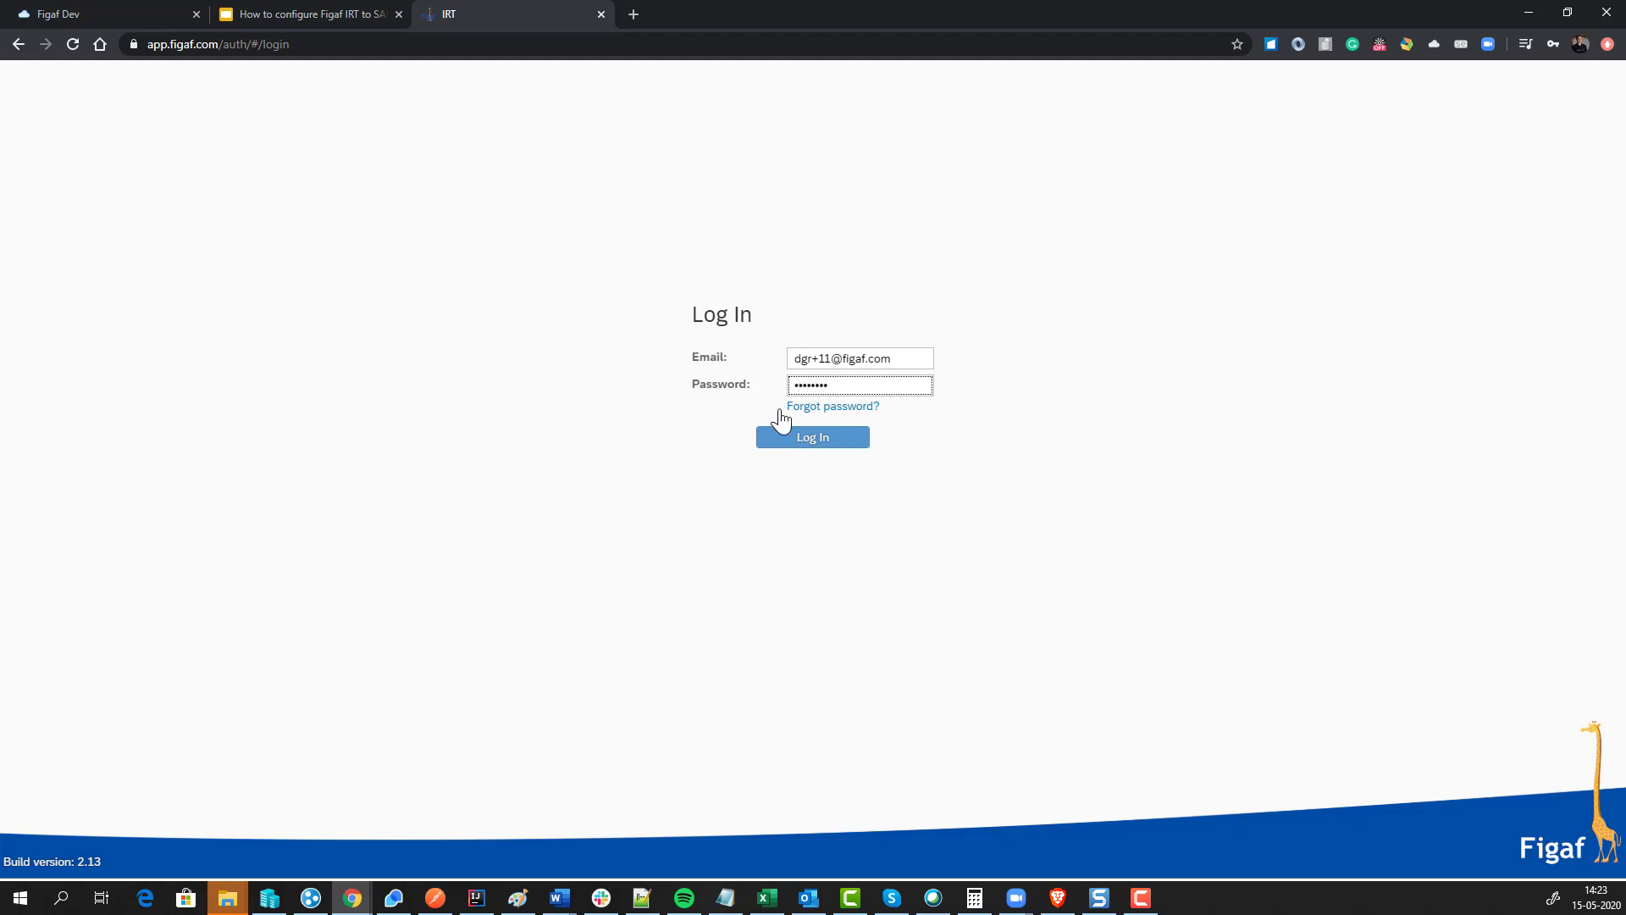
click(794, 436)
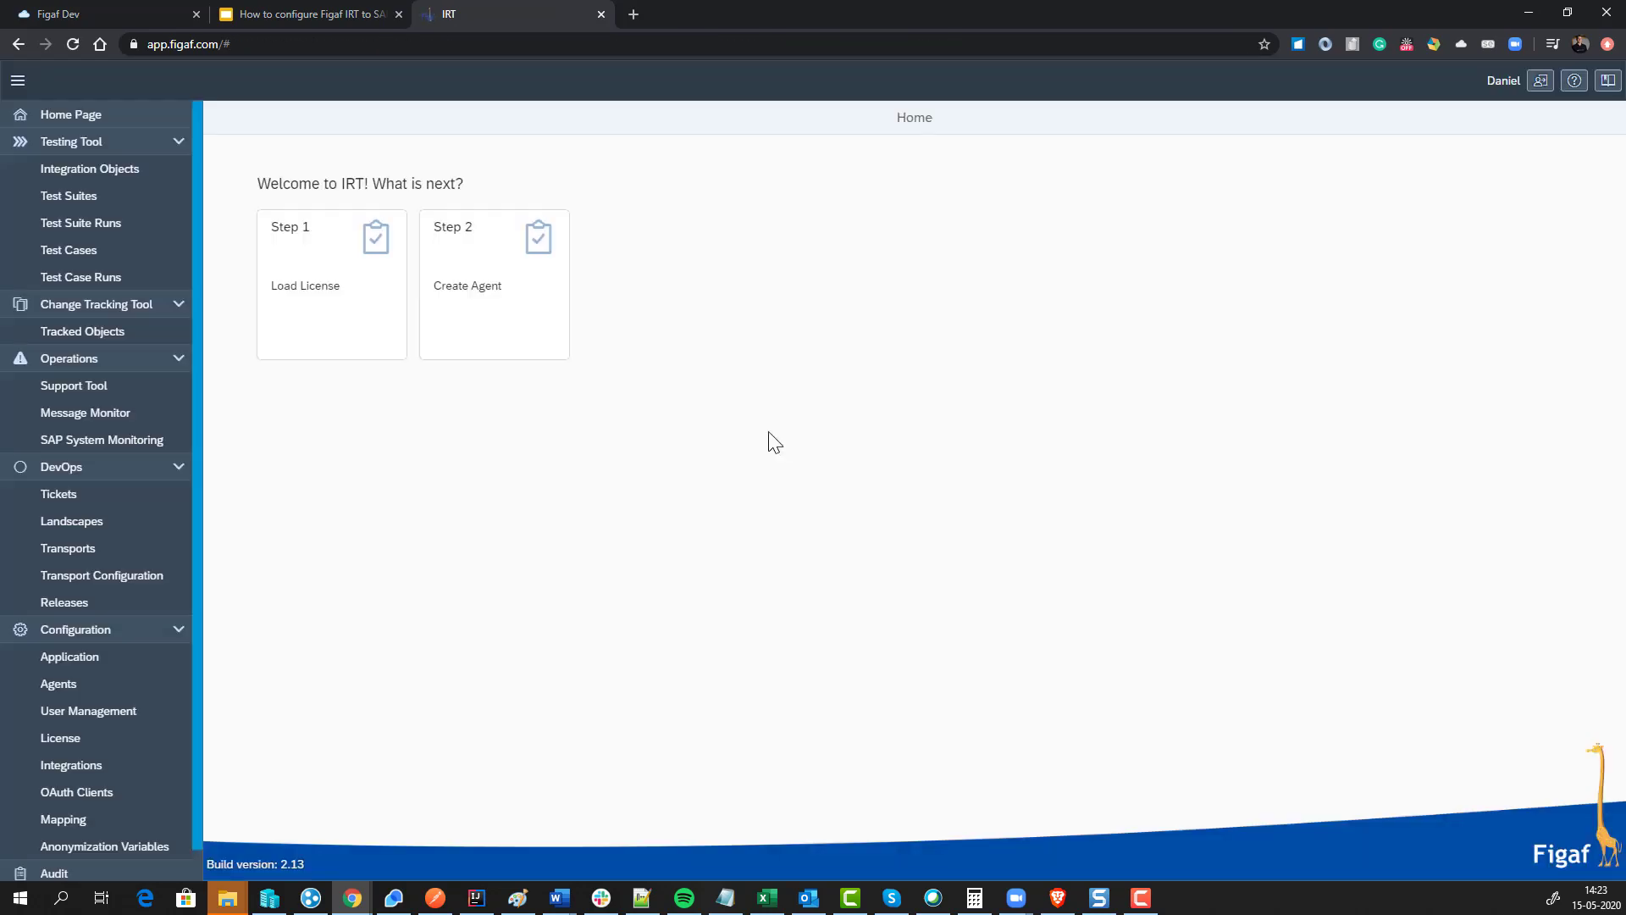
Step: Synchronize the Figaf IRT licence, then show the 'Steps' slide of the configuration deck
click(363, 302)
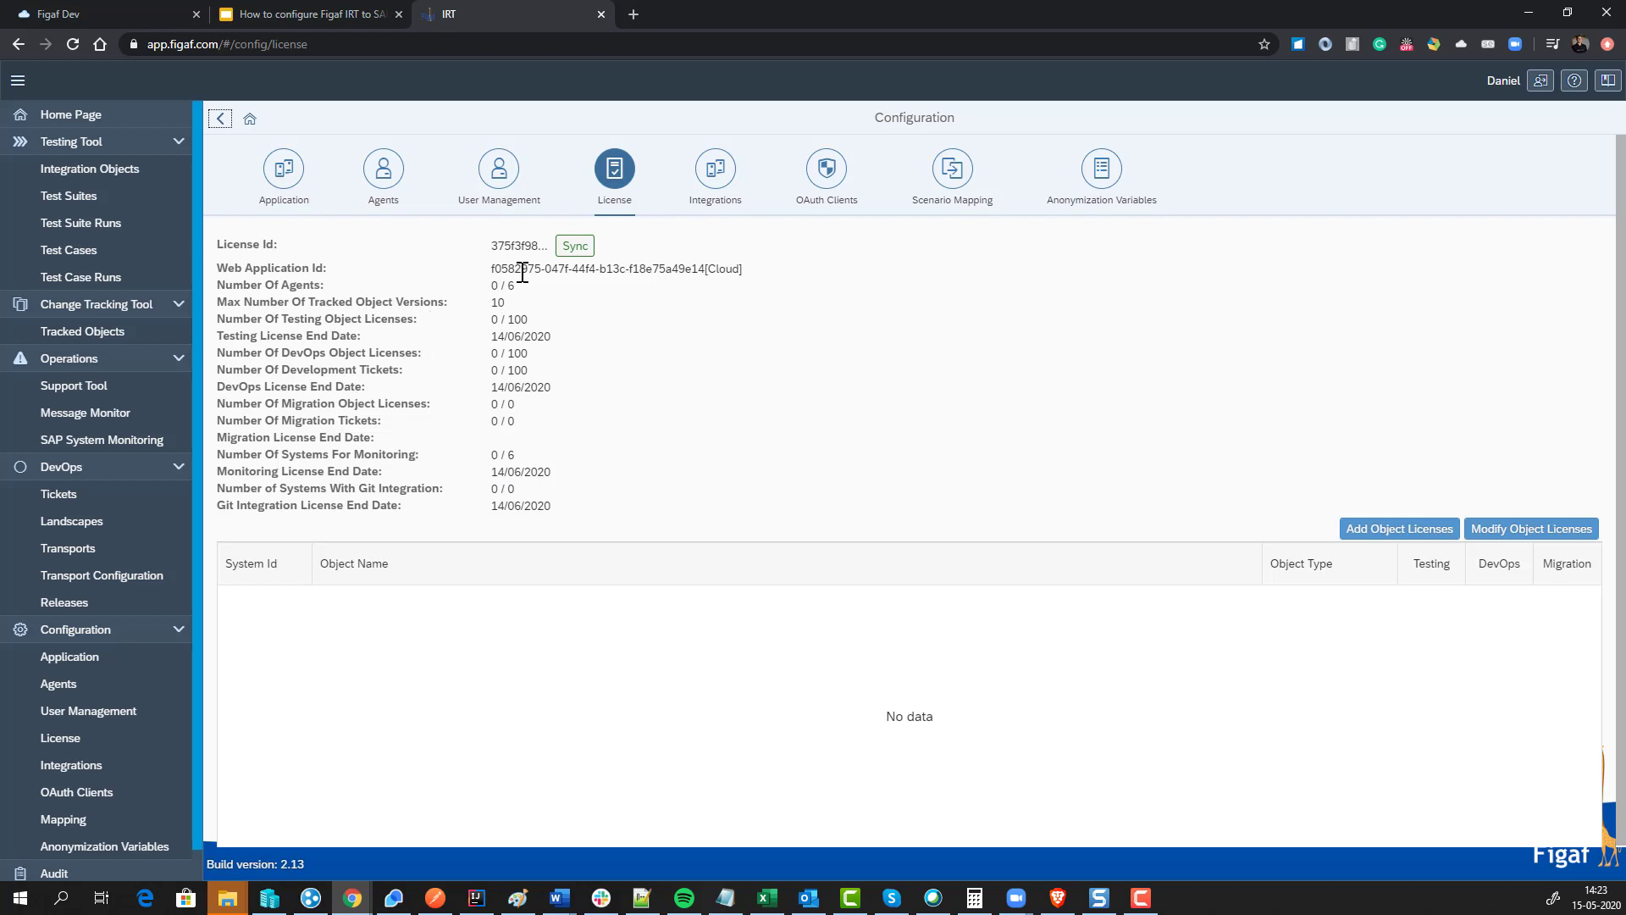
click(565, 247)
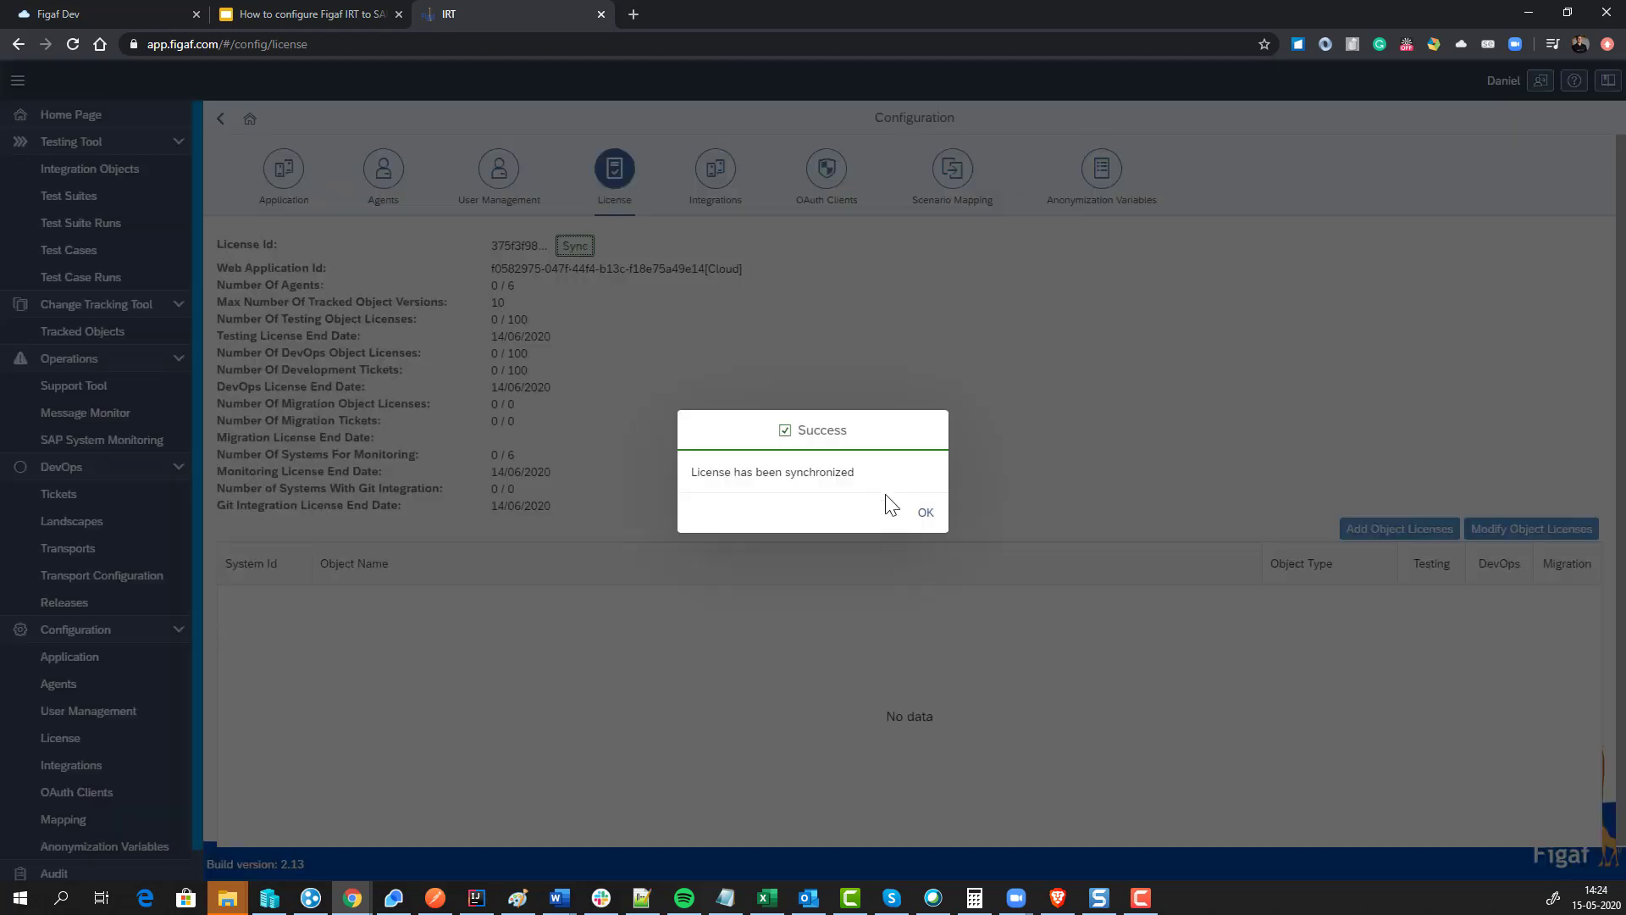
click(926, 518)
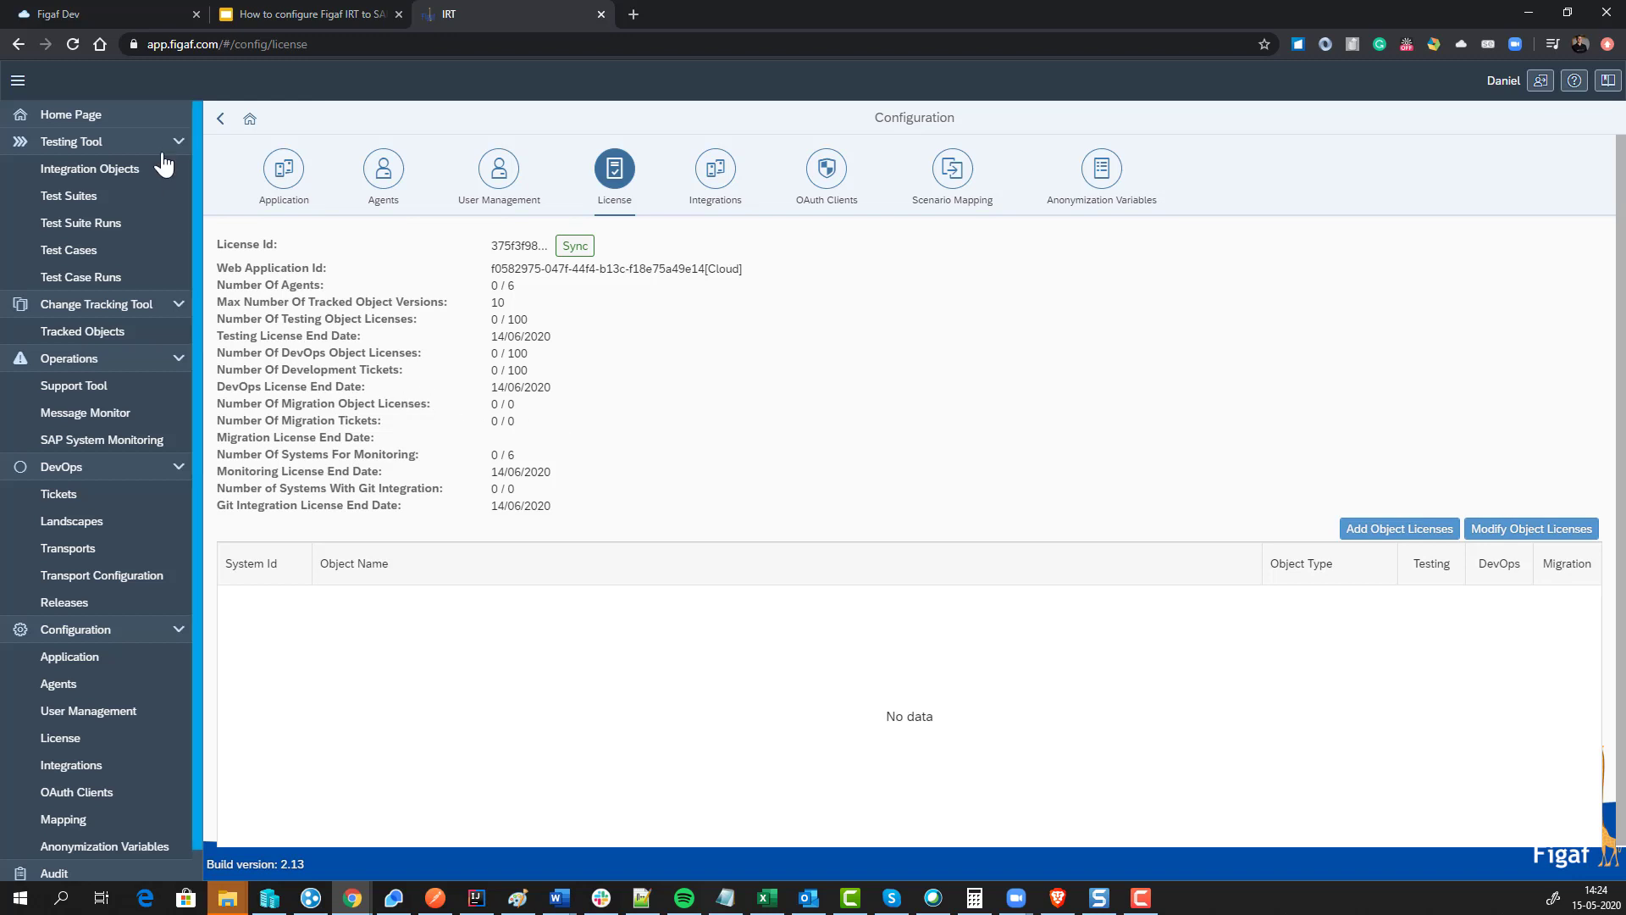
click(315, 14)
click(181, 413)
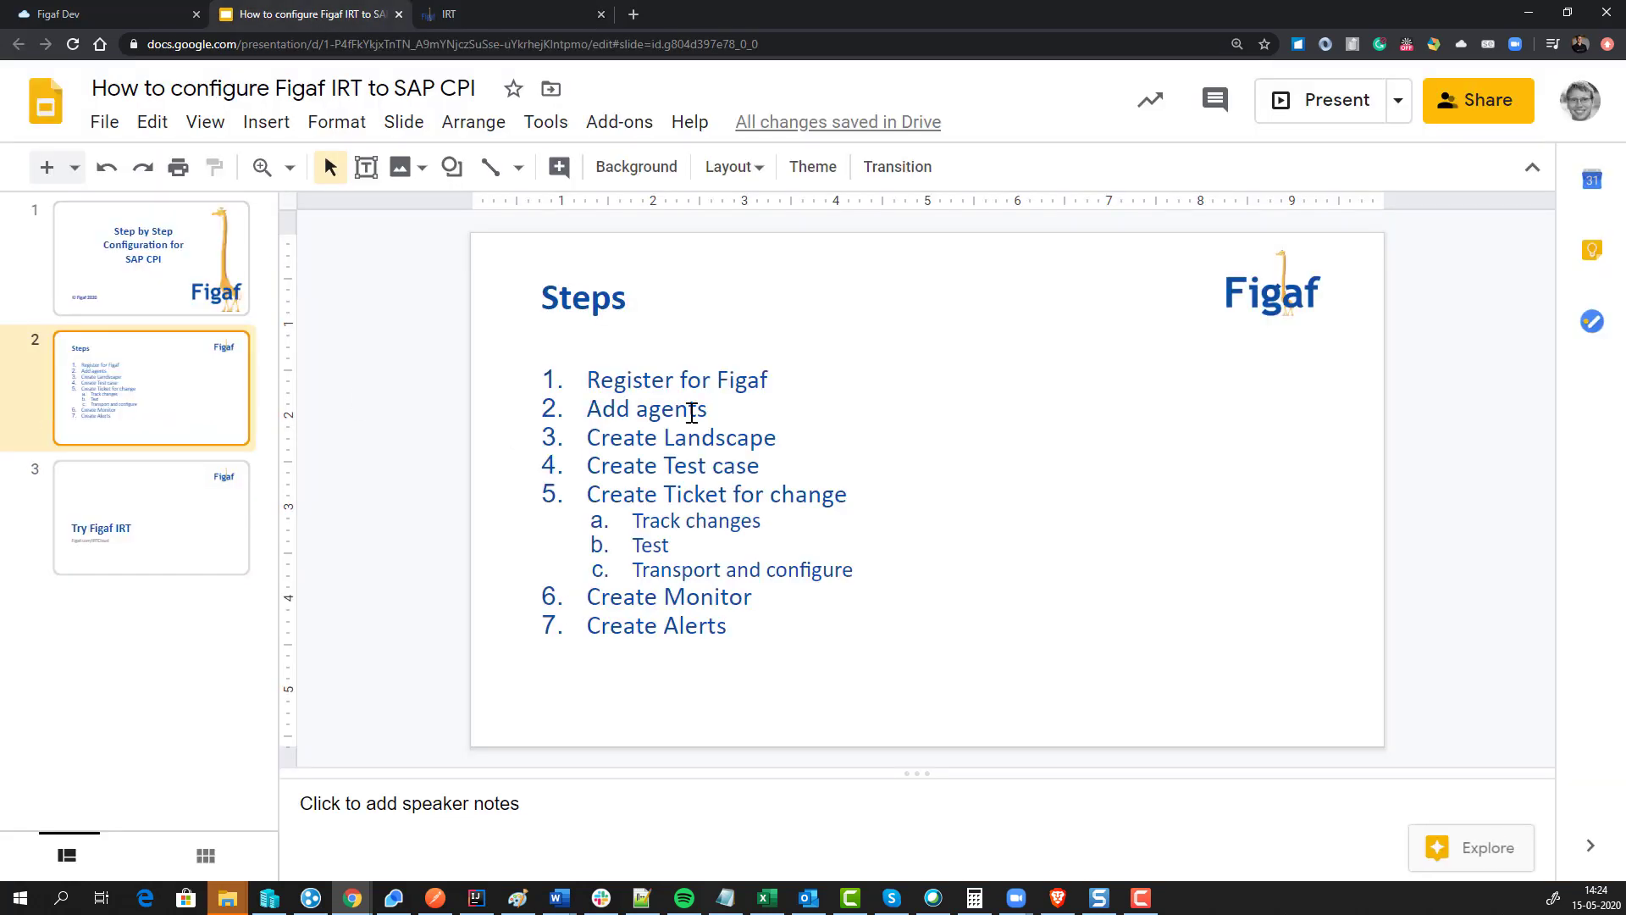
Step: Copy the CPI tenant host p0201-tmn.hci.eu1.hana.ondemand.com and go to Figaf IRT's Agents page
click(136, 17)
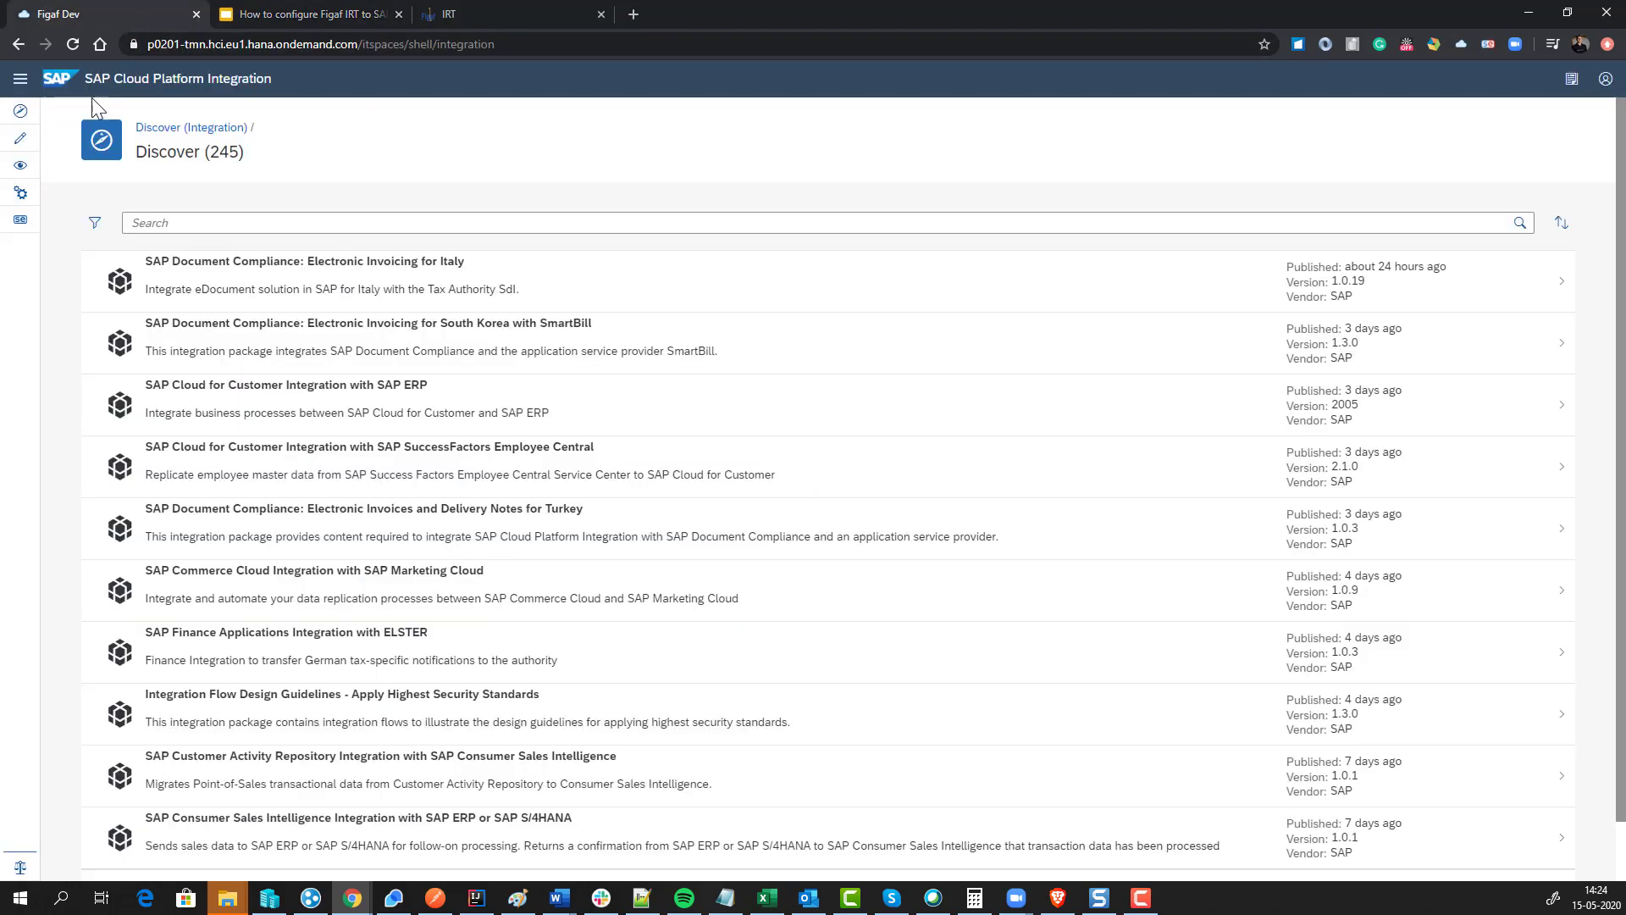
drag(357, 46, 143, 46)
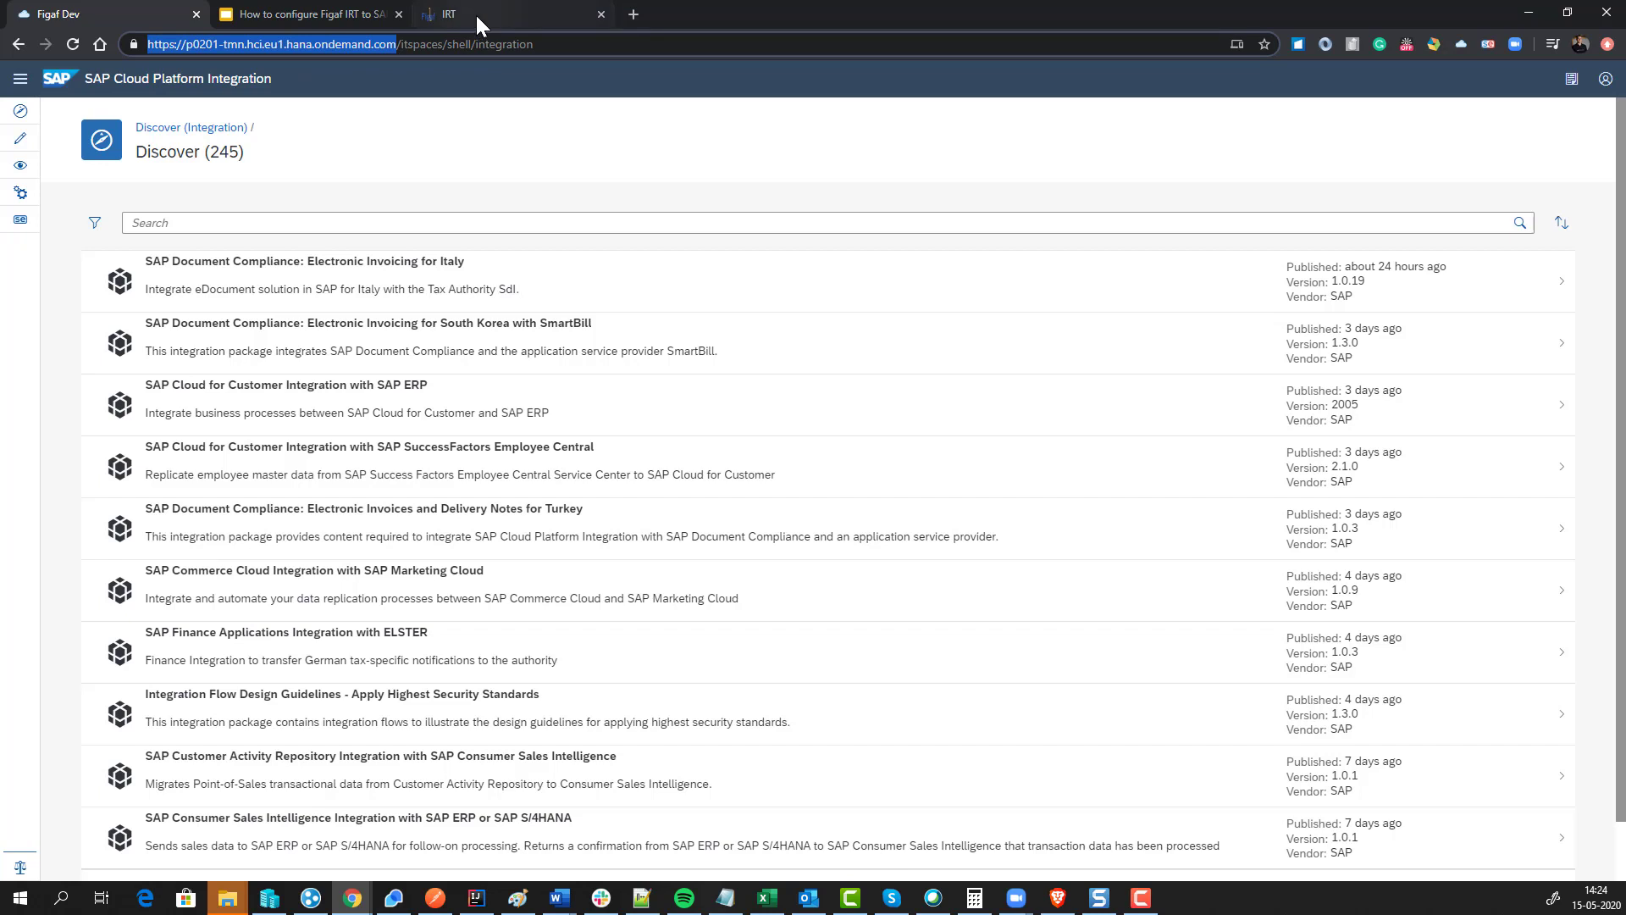
click(390, 41)
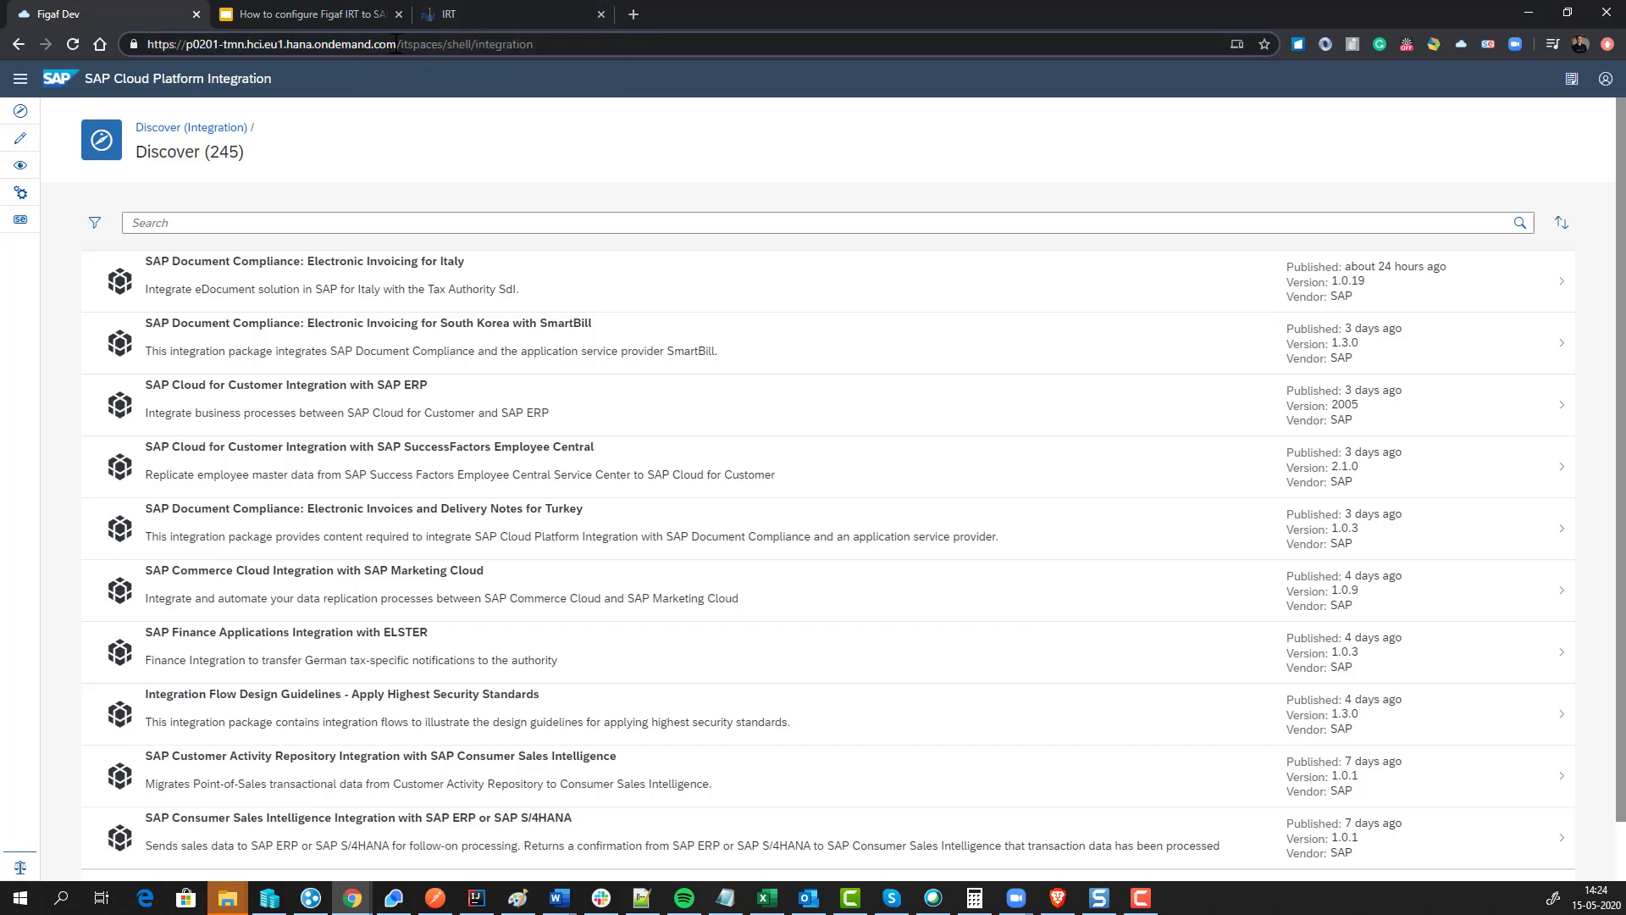
drag(397, 44, 186, 44)
key(ctrl+c)
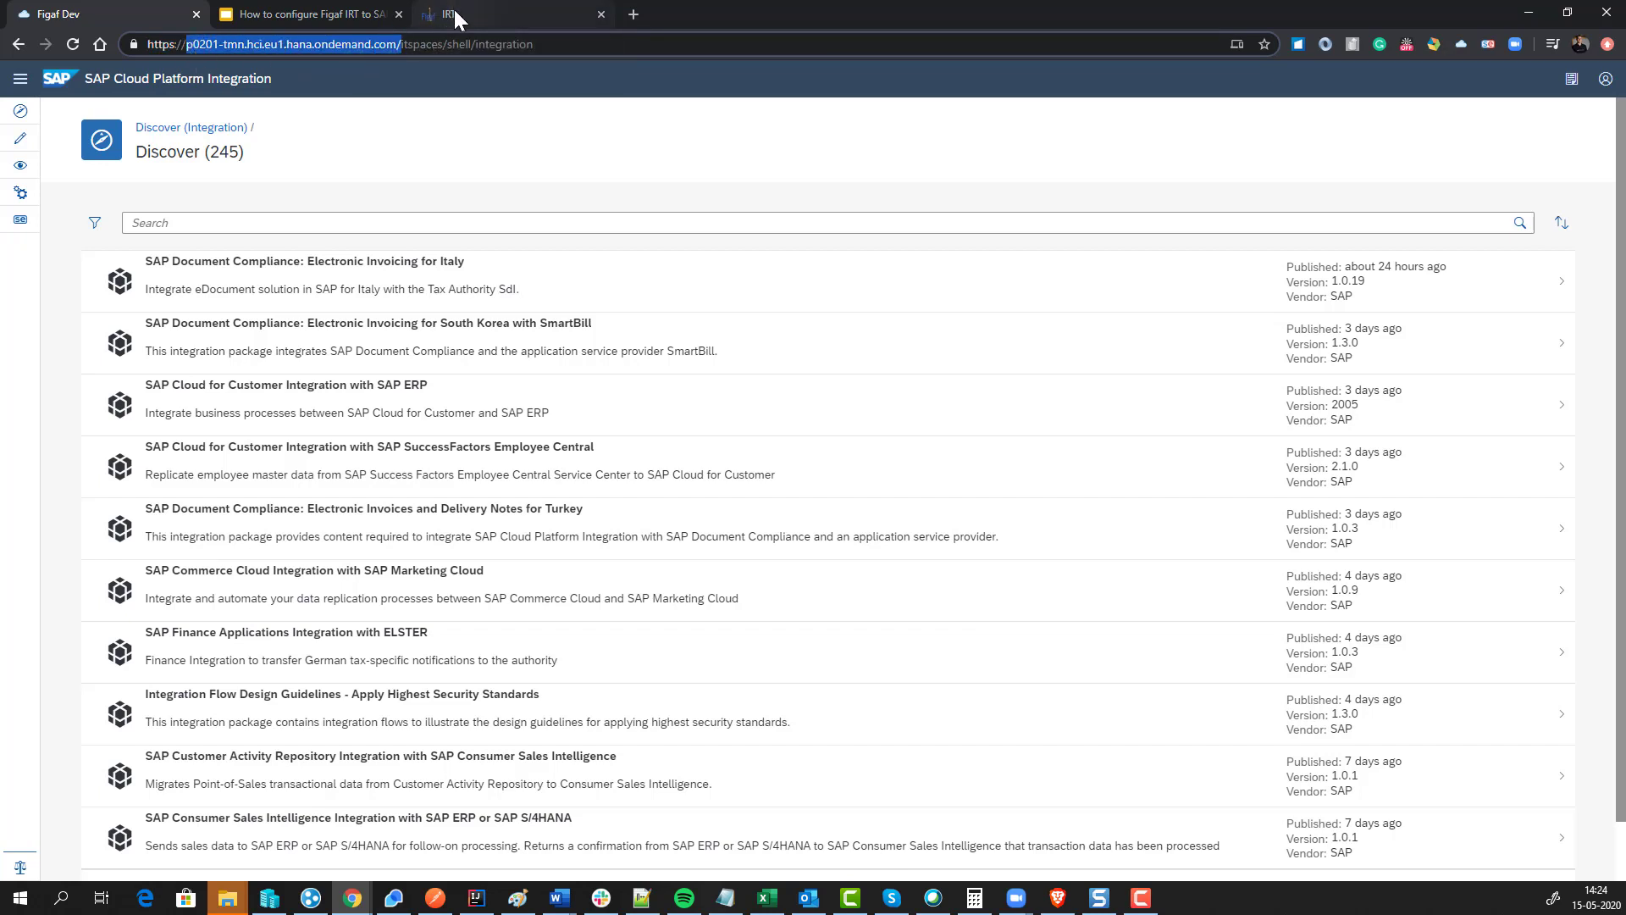
click(454, 13)
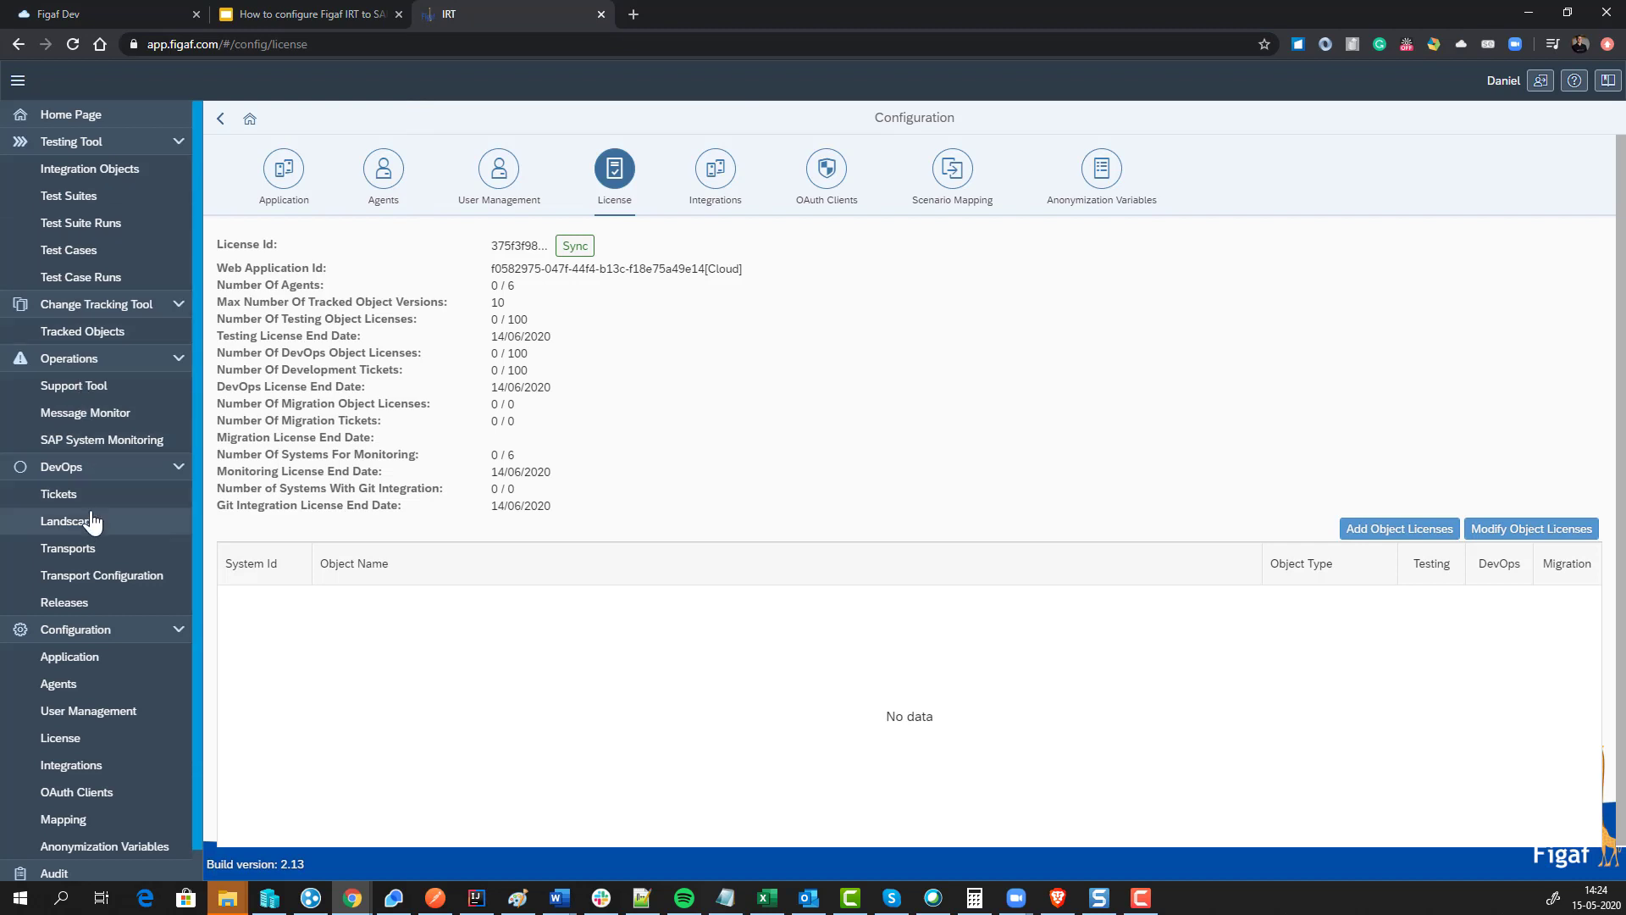
click(383, 179)
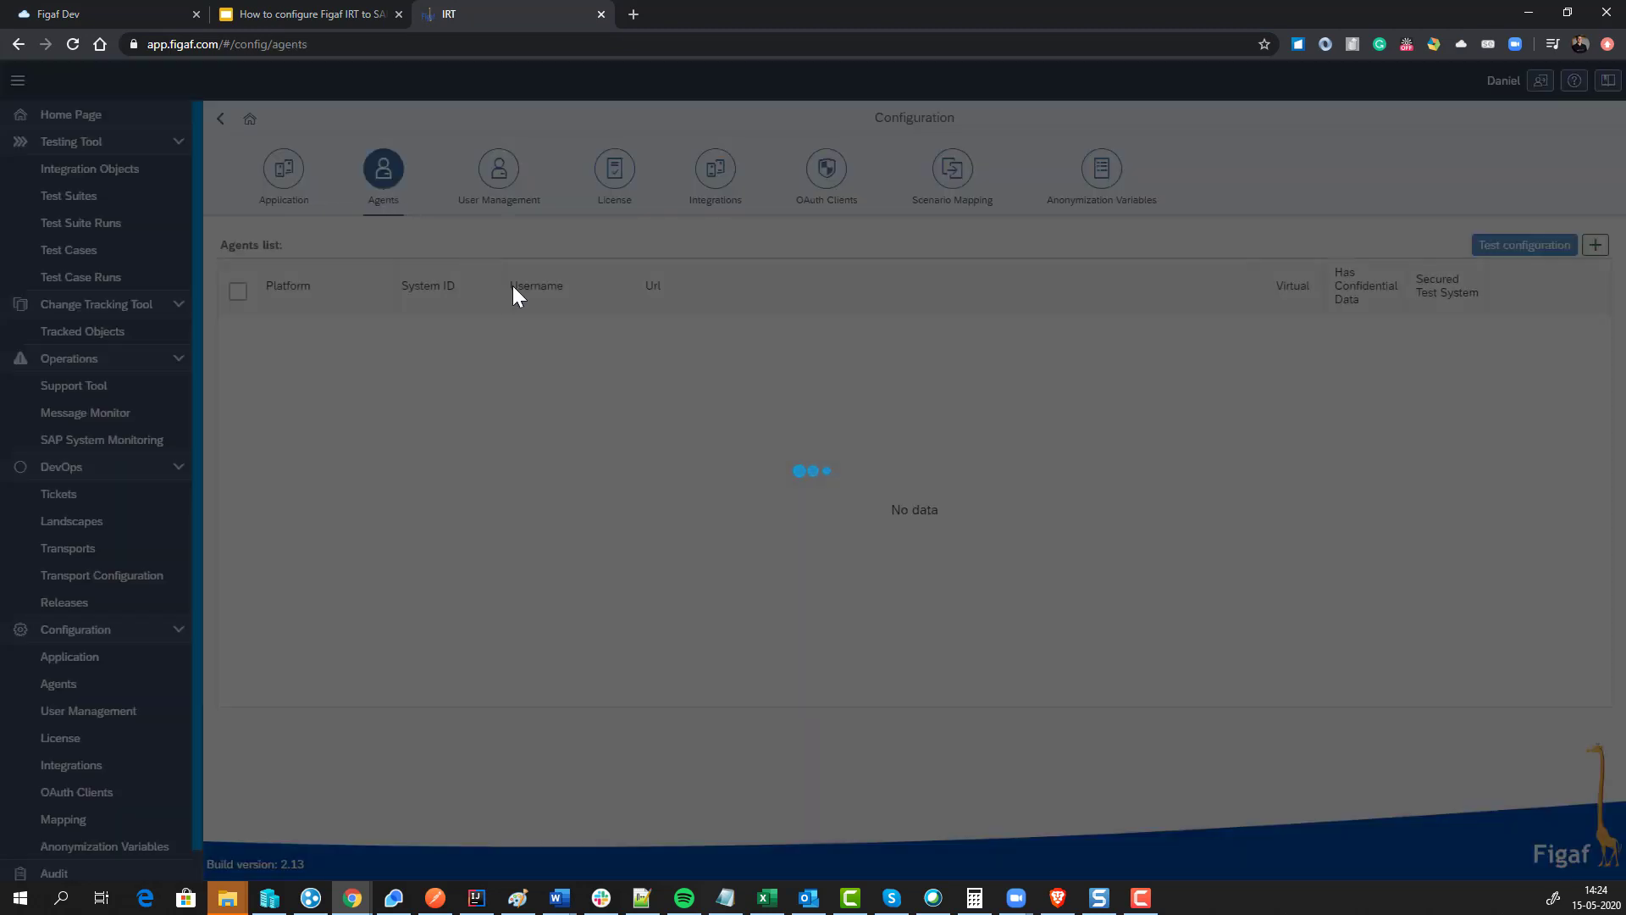
Step: Add a new CPI agent with System ID p0201, trimmed from the pasted tenant host
click(1596, 245)
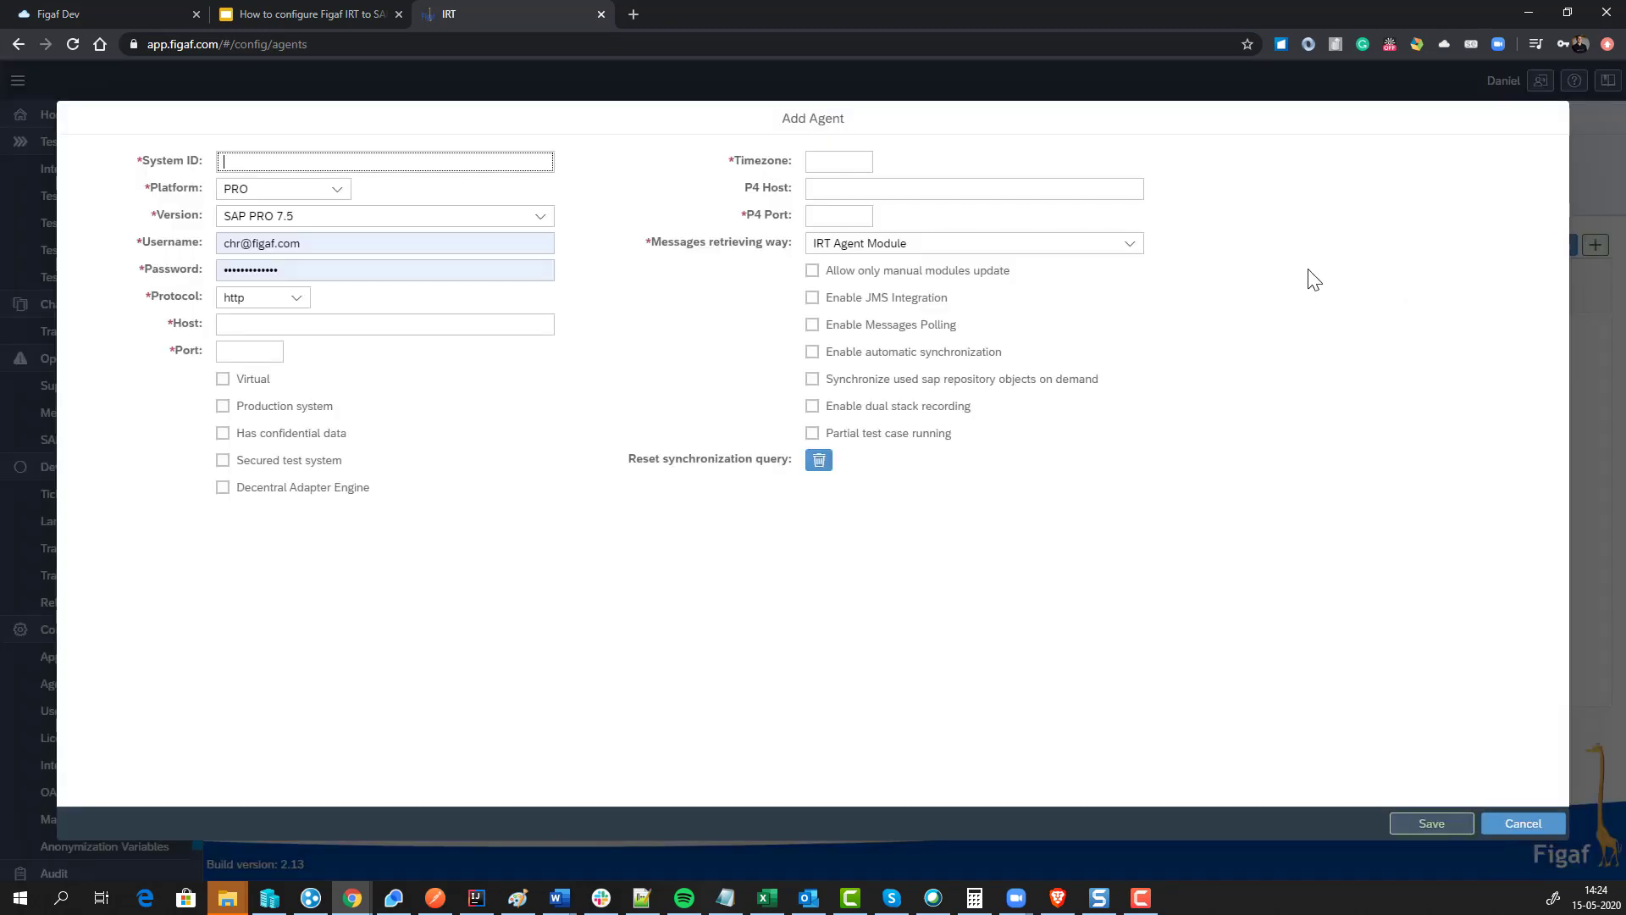
click(339, 190)
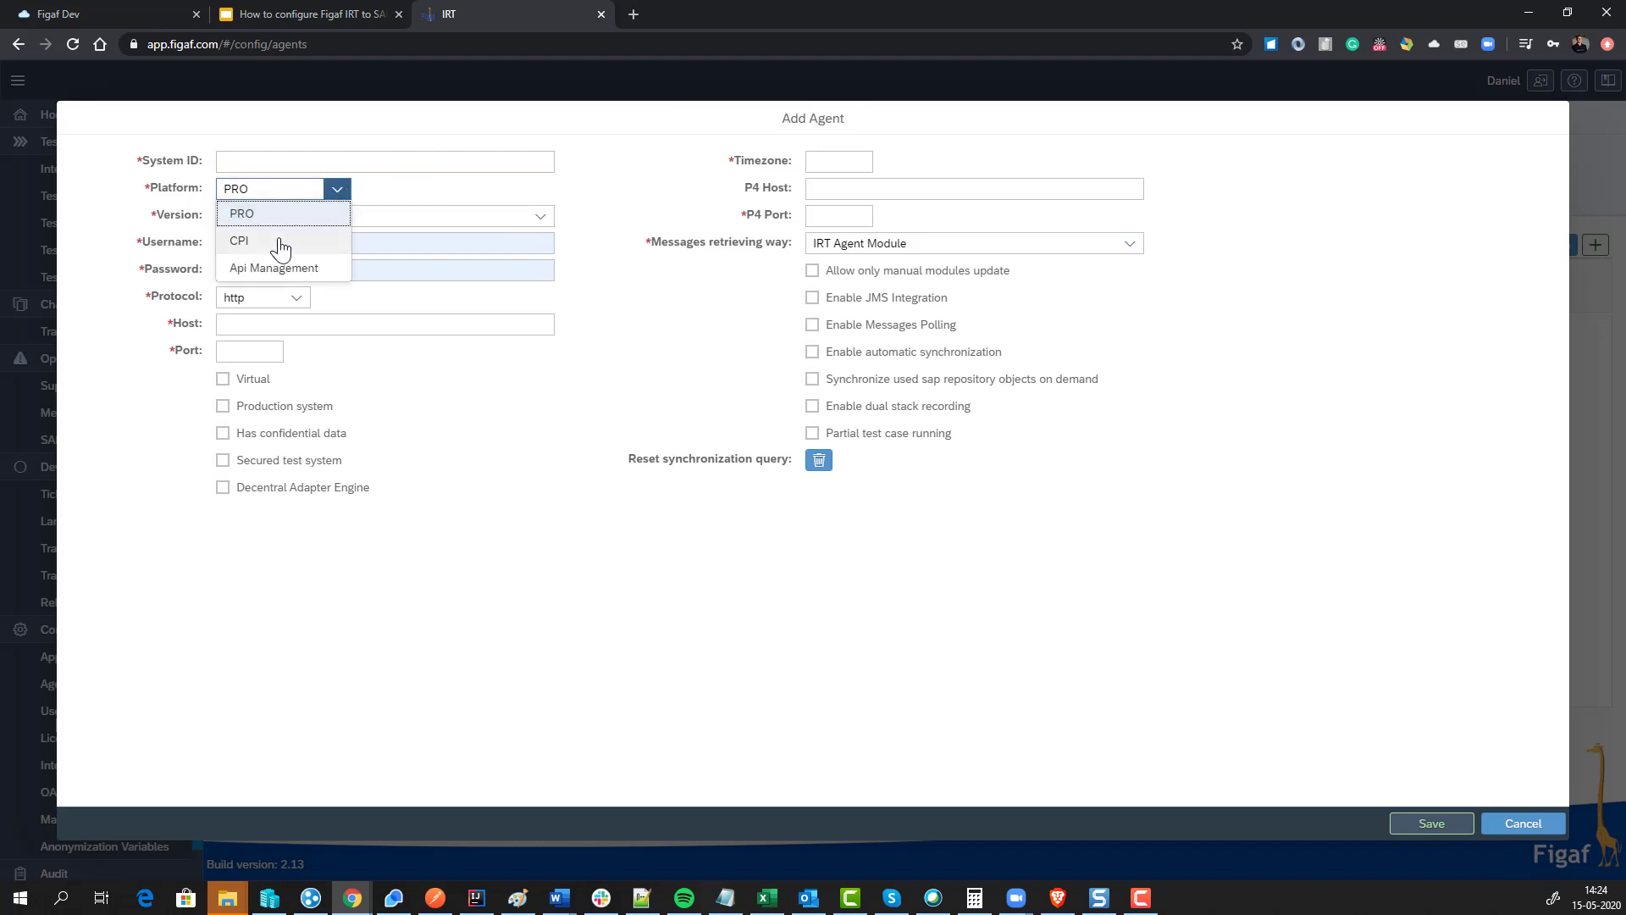
click(281, 242)
click(278, 164)
key(ctrl+v)
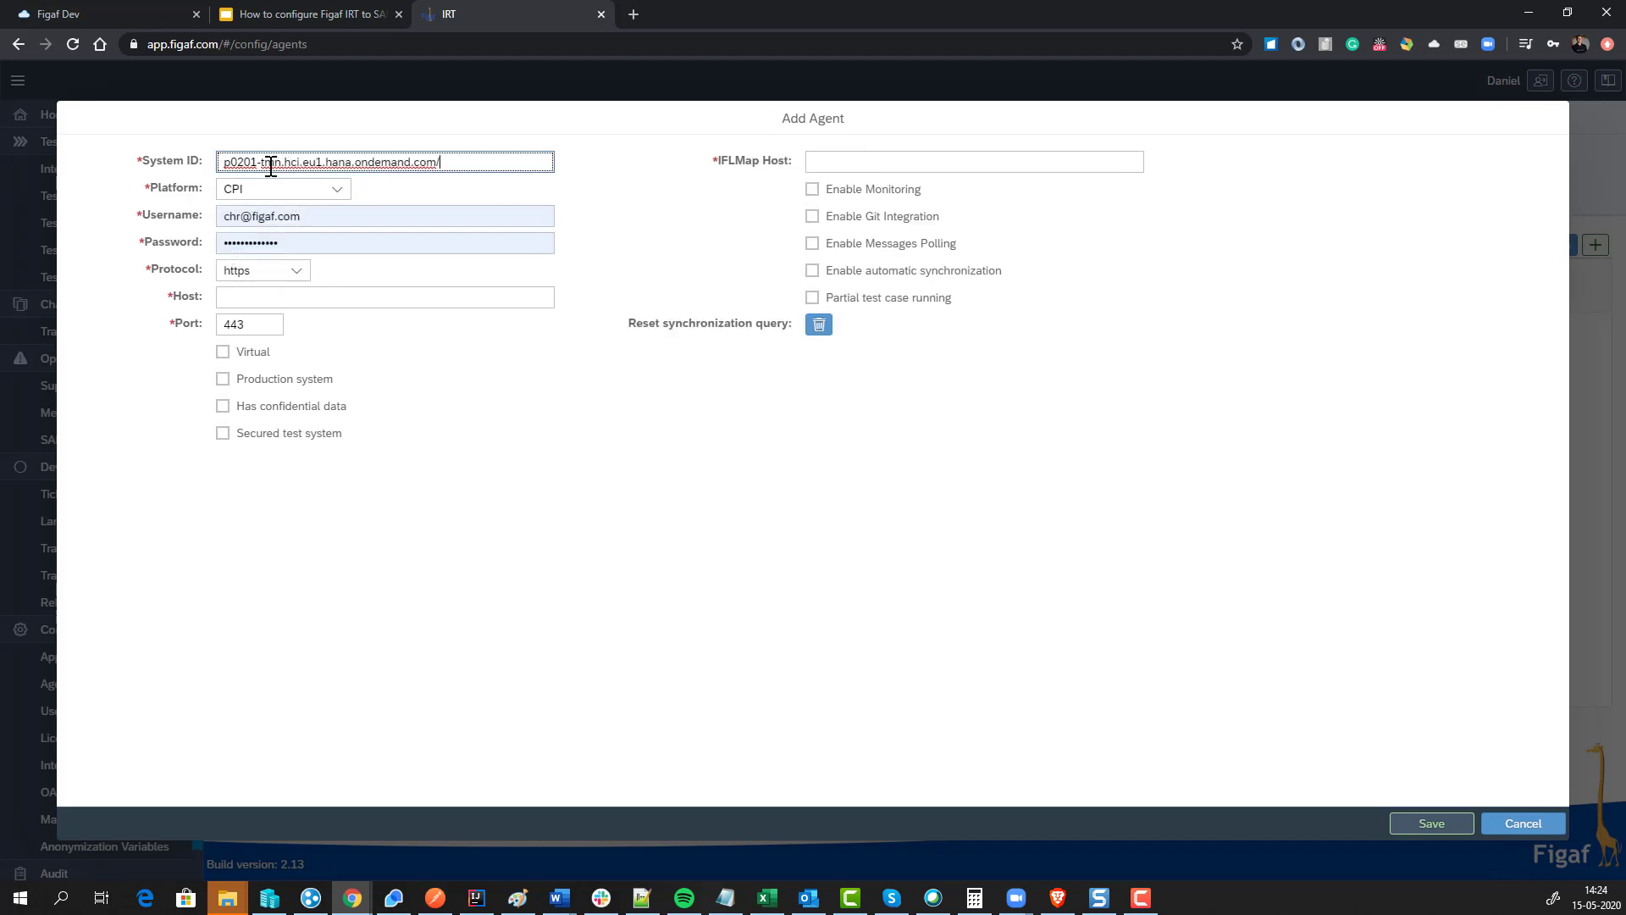
drag(259, 162, 610, 157)
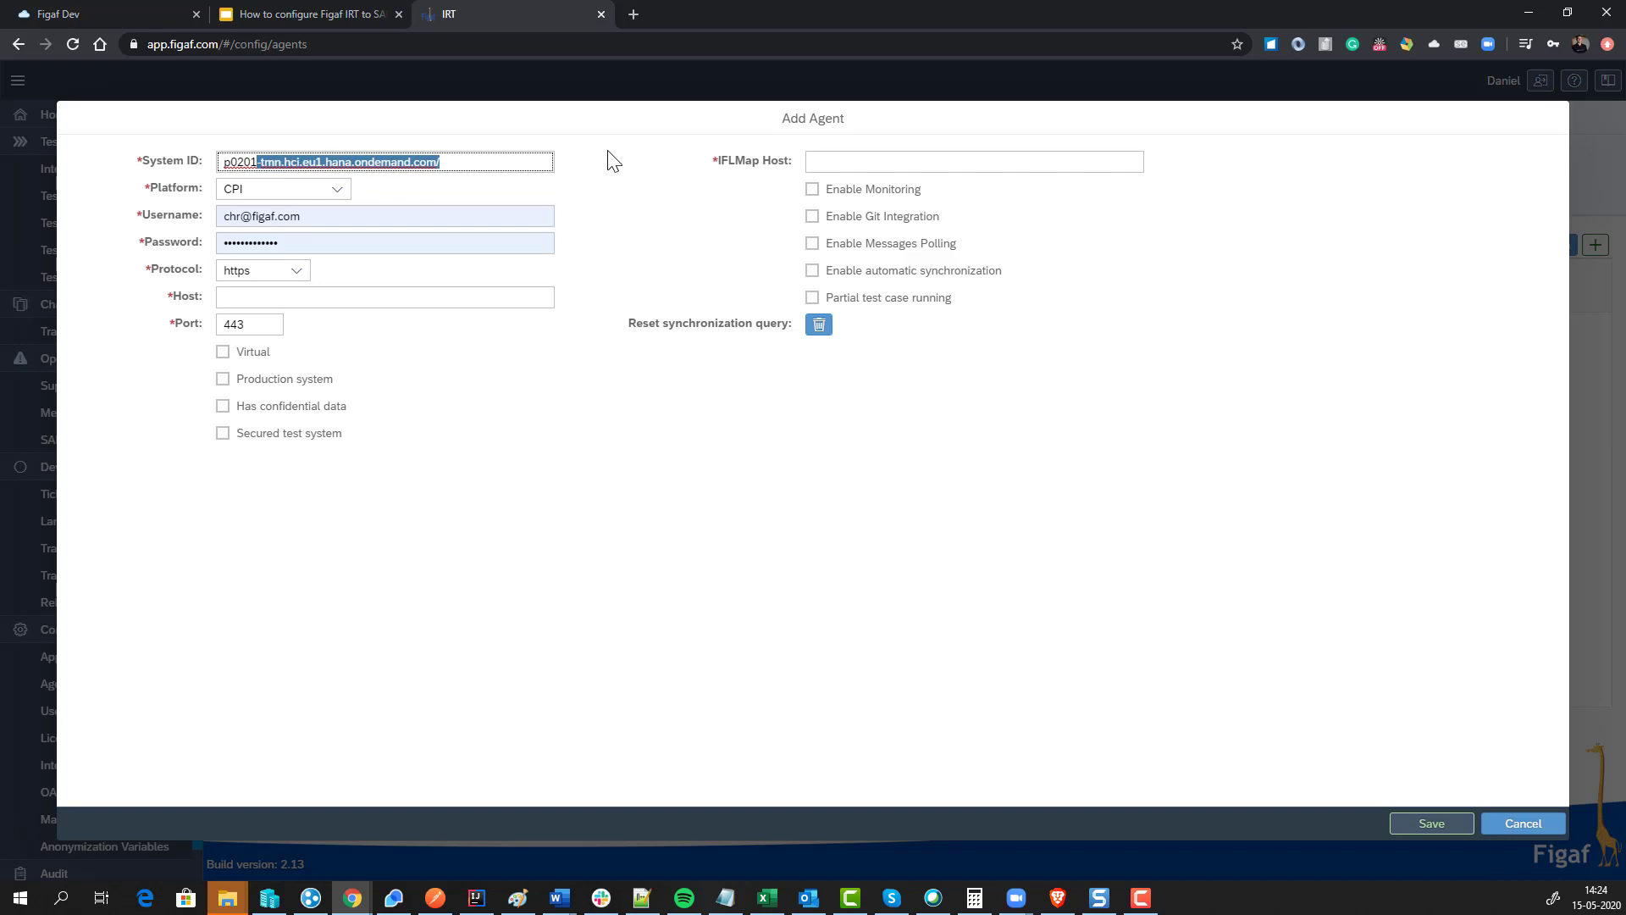
key(BackSpace)
Step: Clear the prefilled username and paste the CPI tenant host into the Host field
click(338, 208)
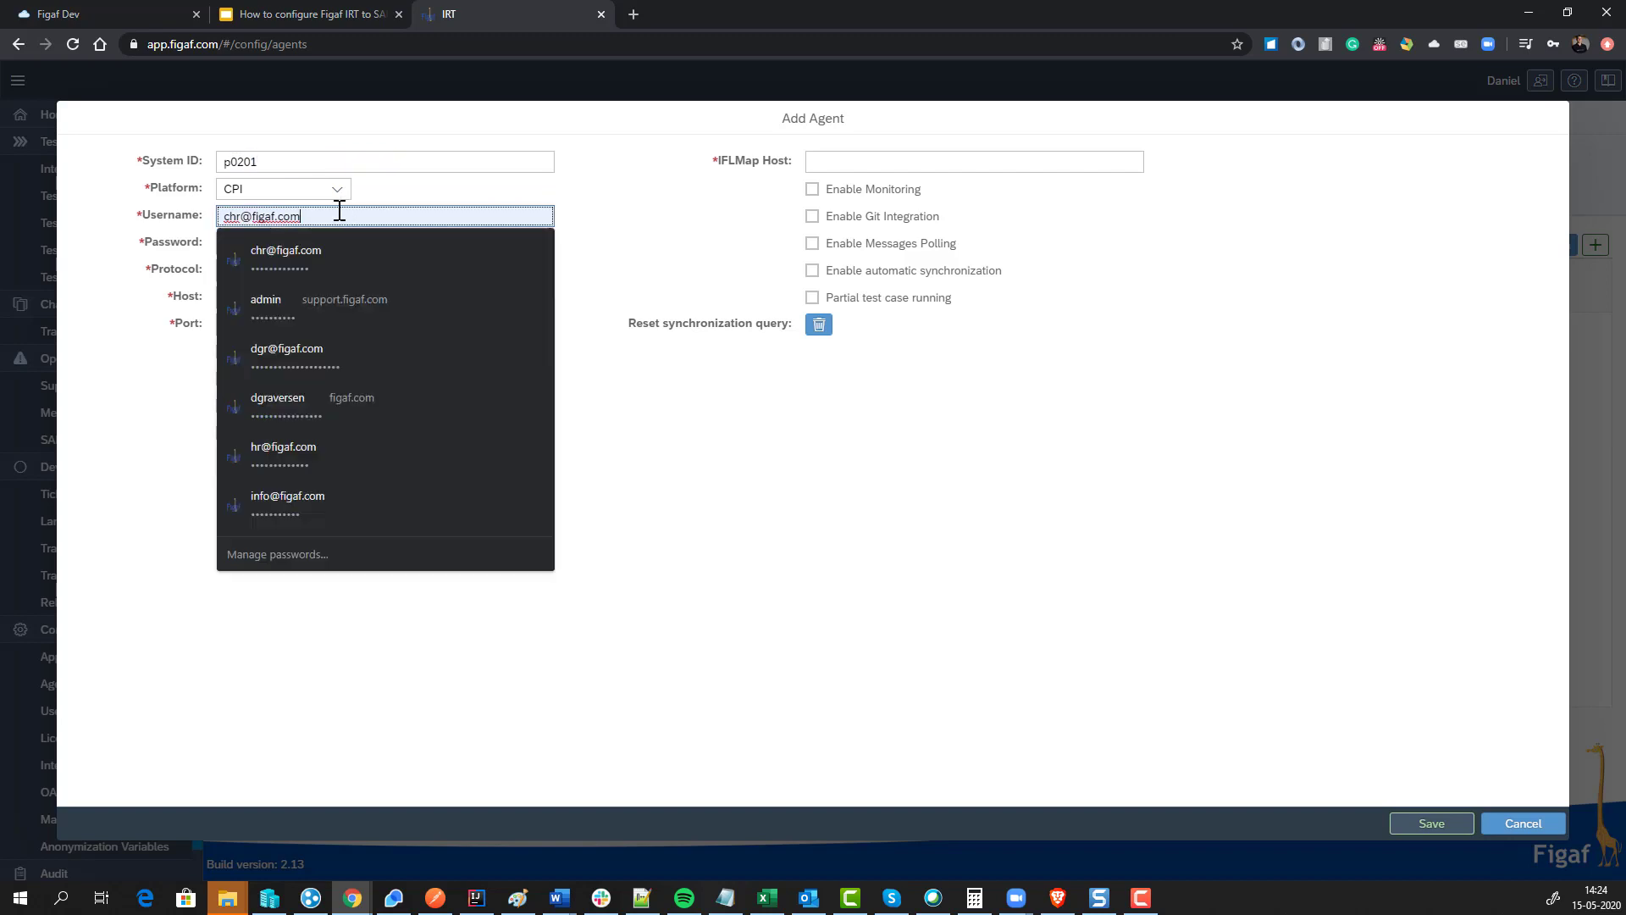
drag(338, 207, 210, 198)
key(BackSpace)
key(Tab)
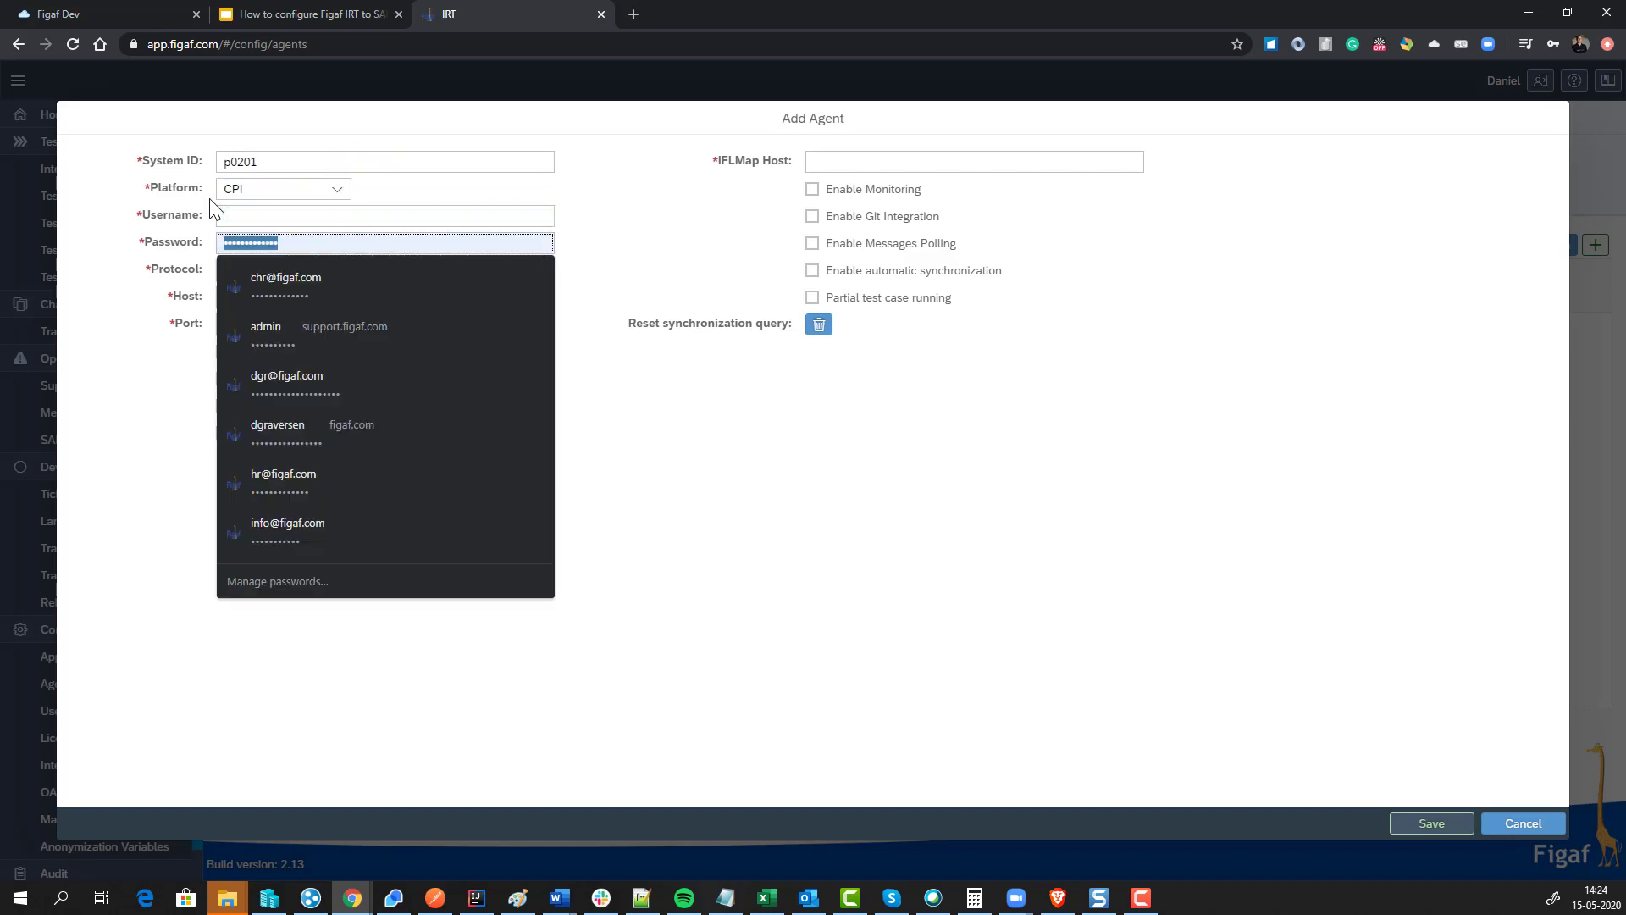
key(Tab)
key(Tab)
key(ctrl+v)
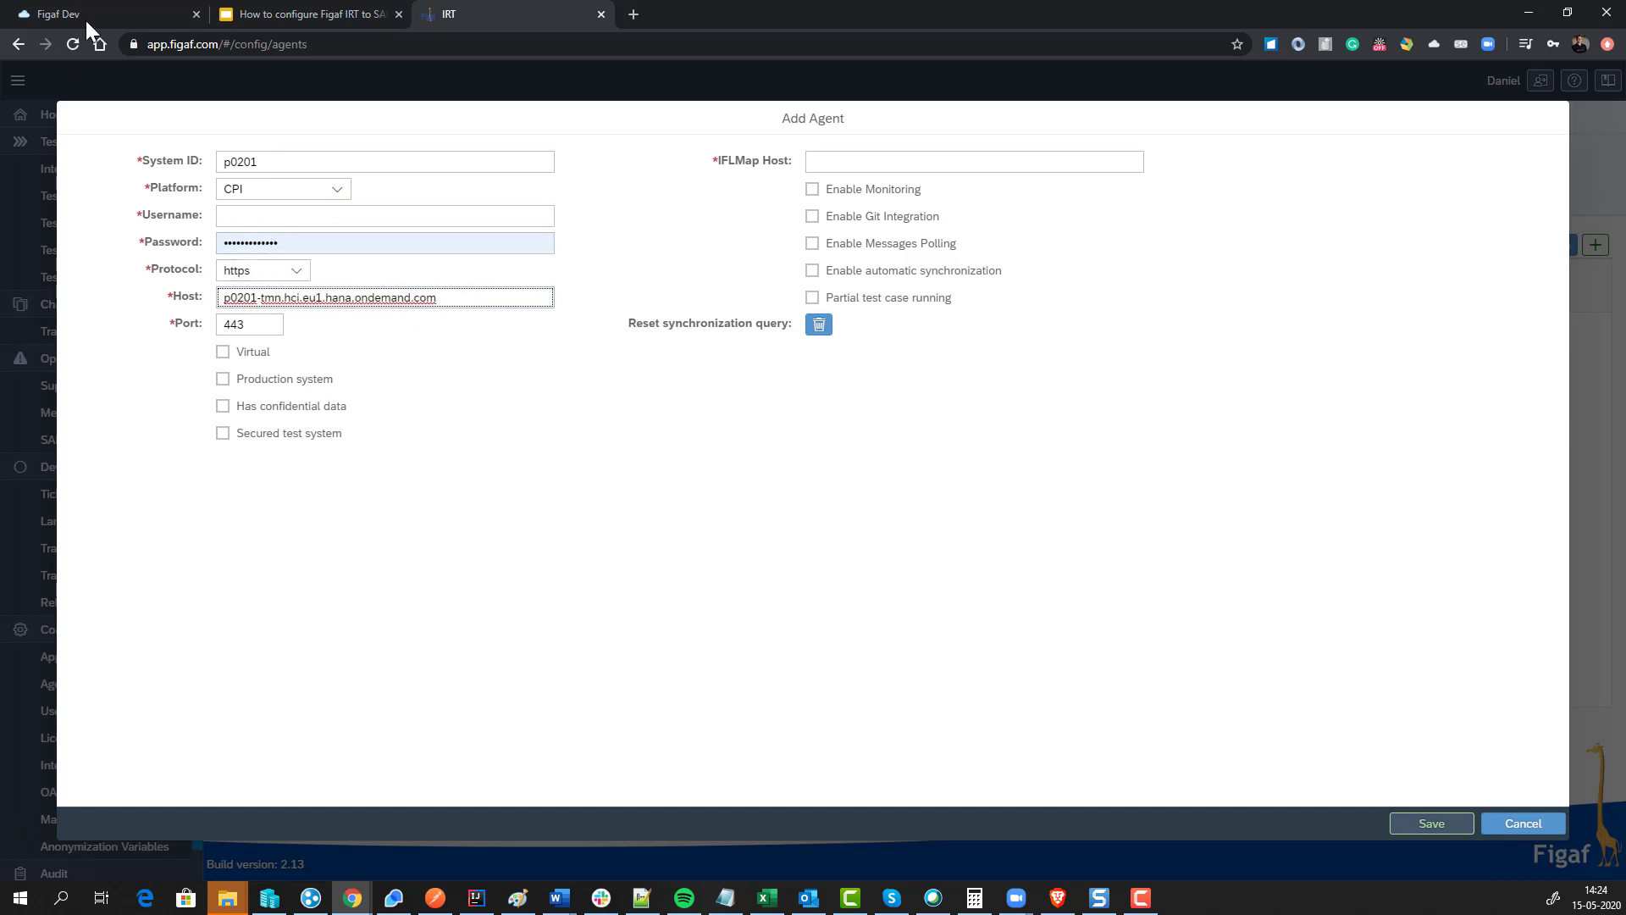
Step: Use the package creator's user ID from CPI Design as the agent username and enter the password
click(111, 12)
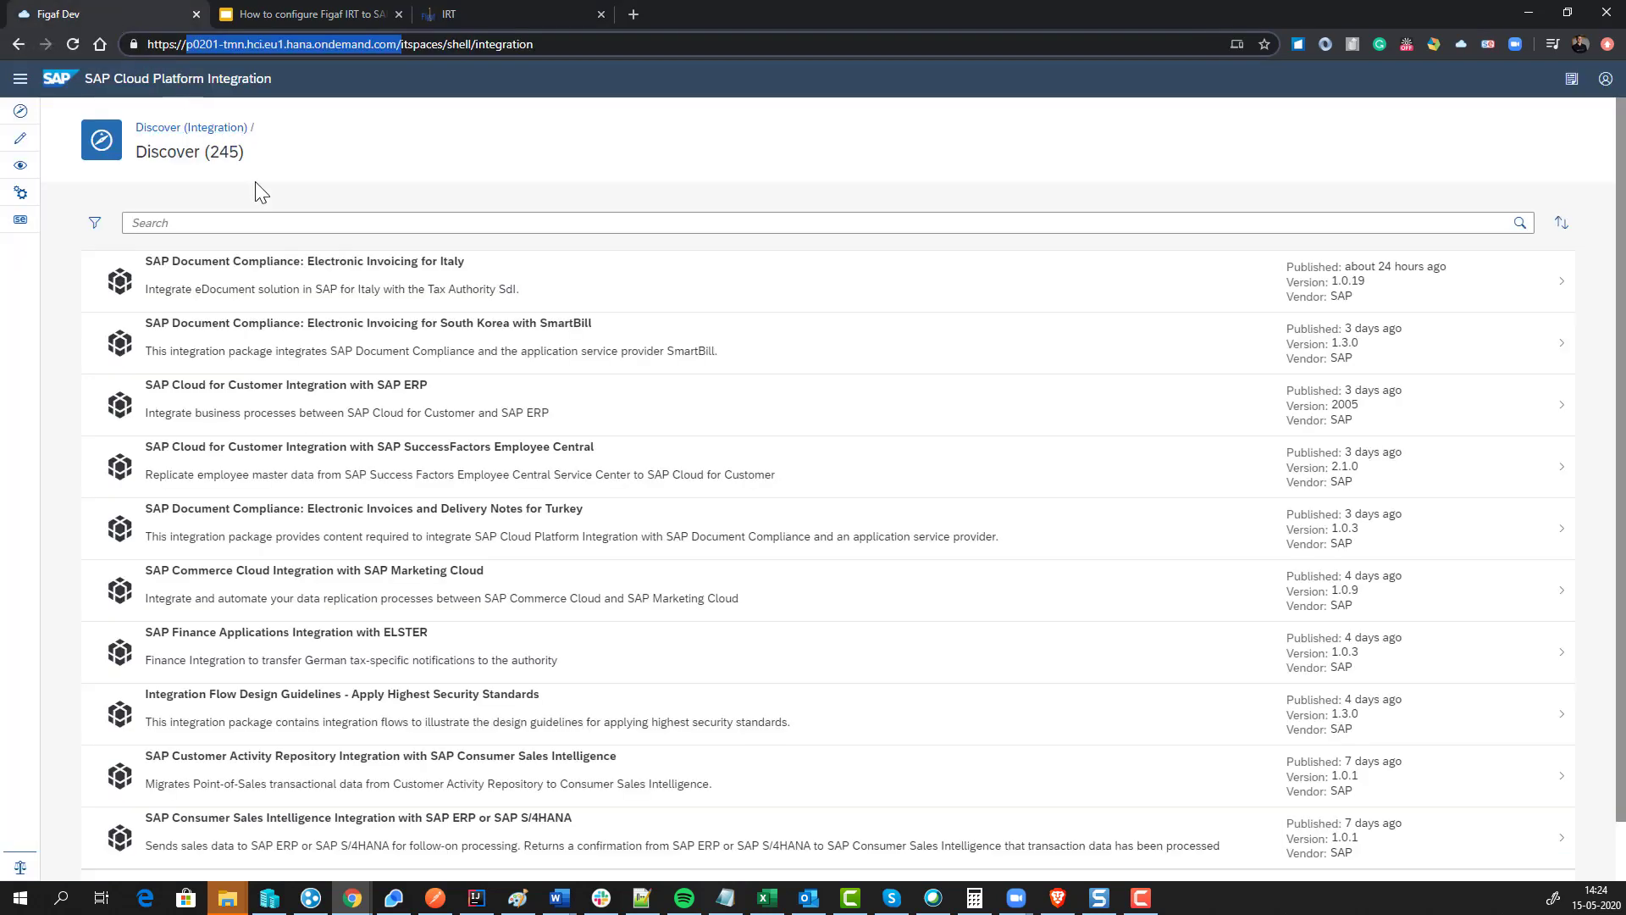
click(20, 140)
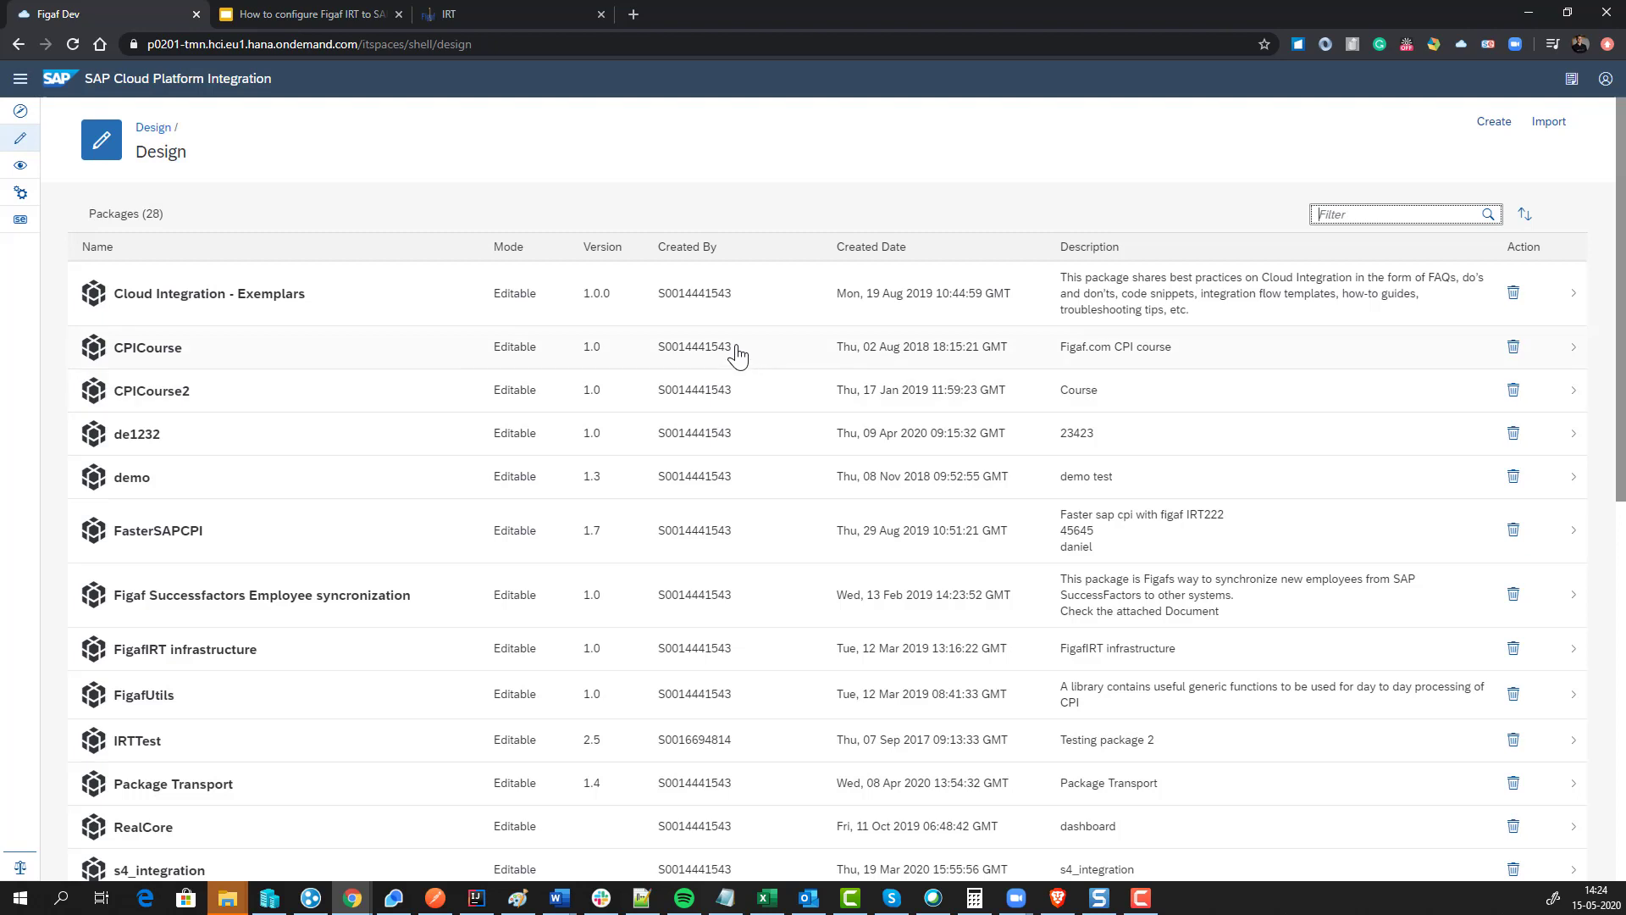
drag(733, 347, 651, 349)
key(ctrl+c)
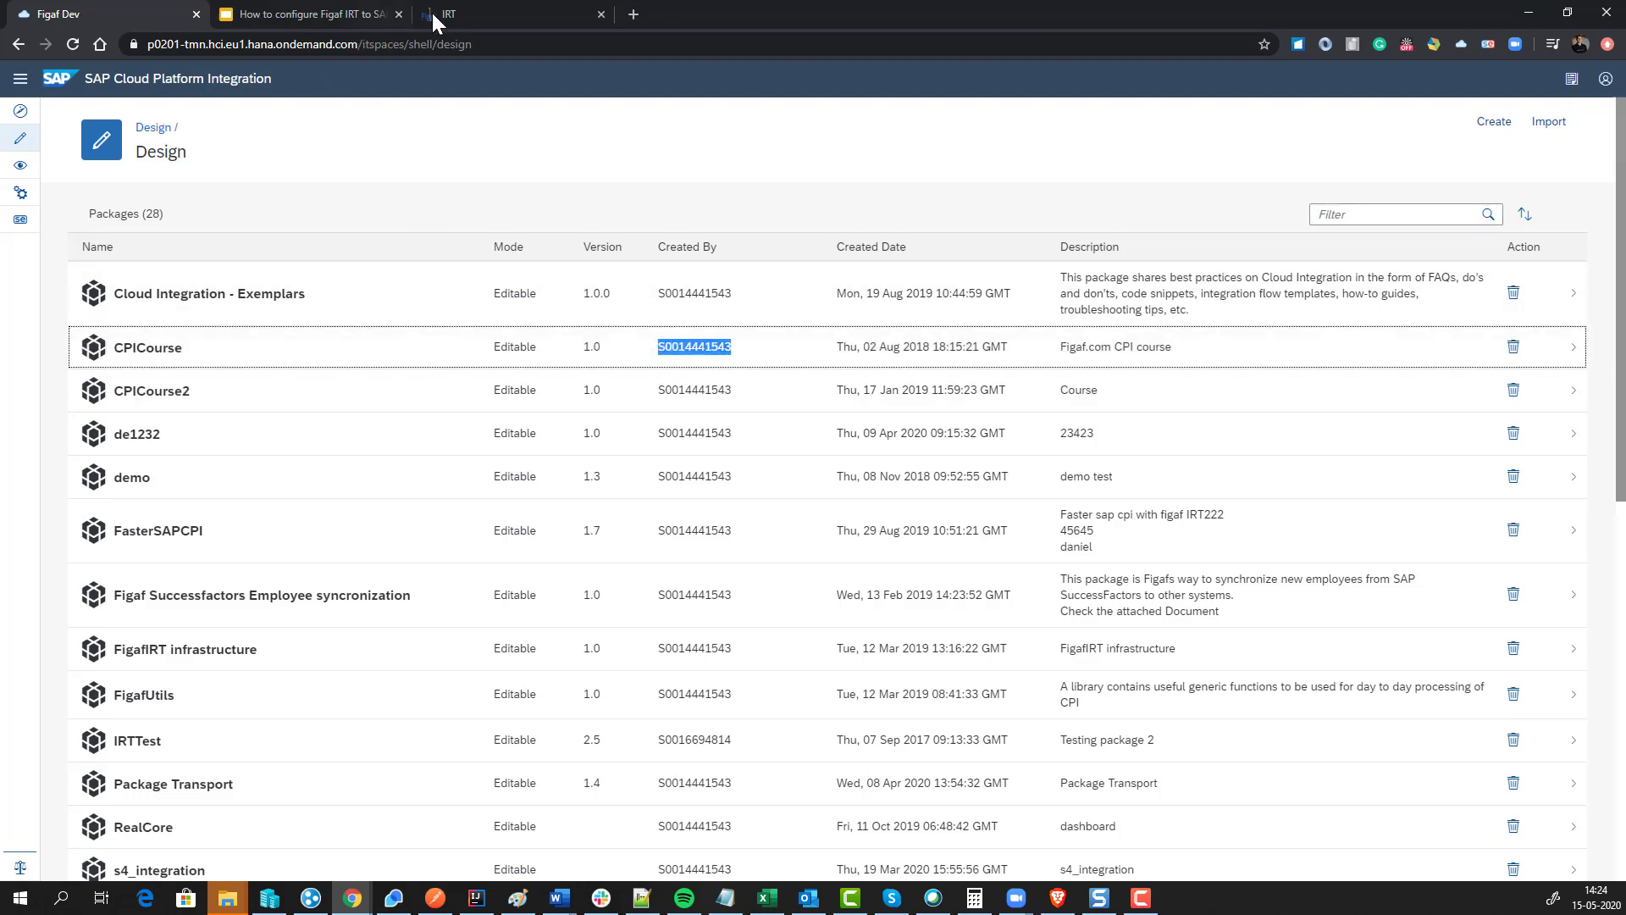
click(430, 11)
click(298, 217)
key(ctrl+v)
key(Tab)
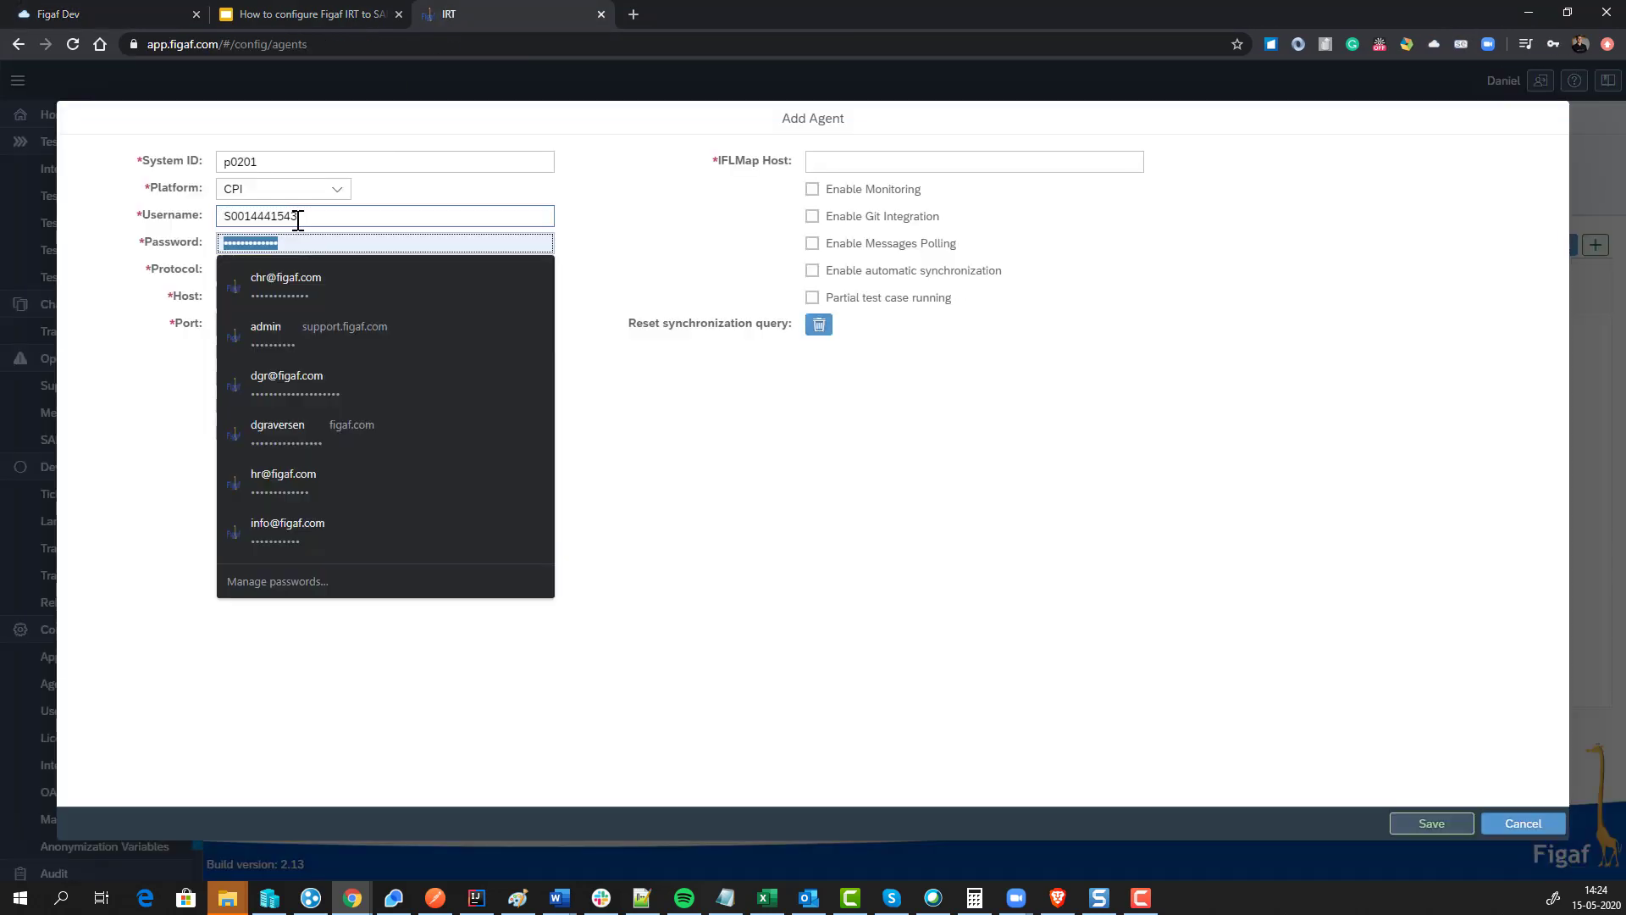
text(•••)
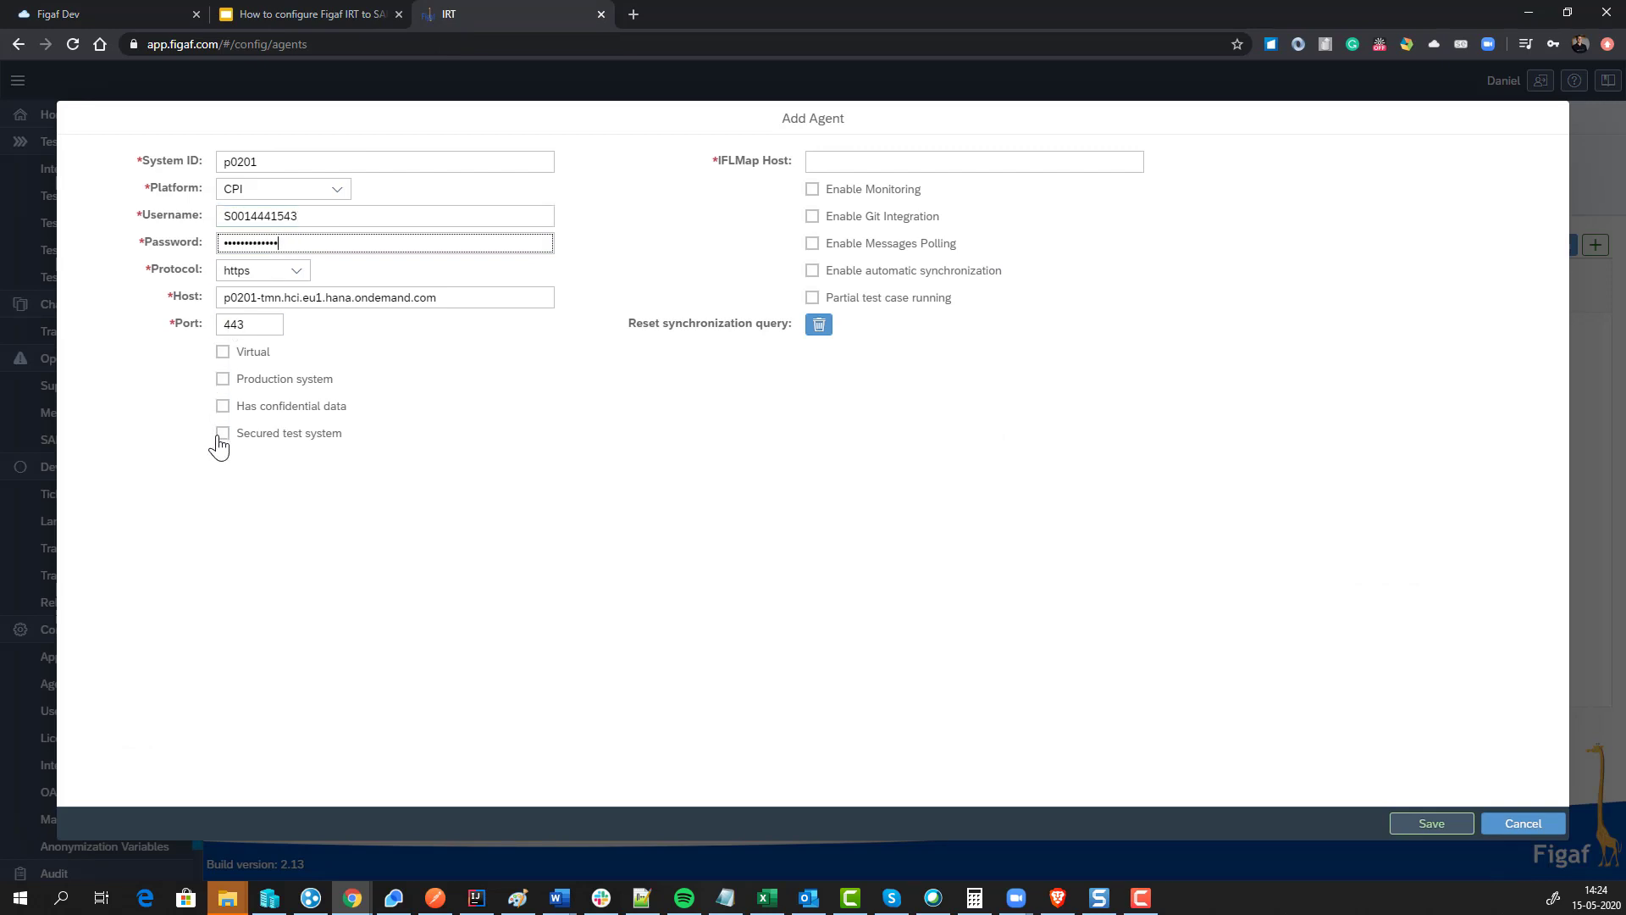
click(124, 17)
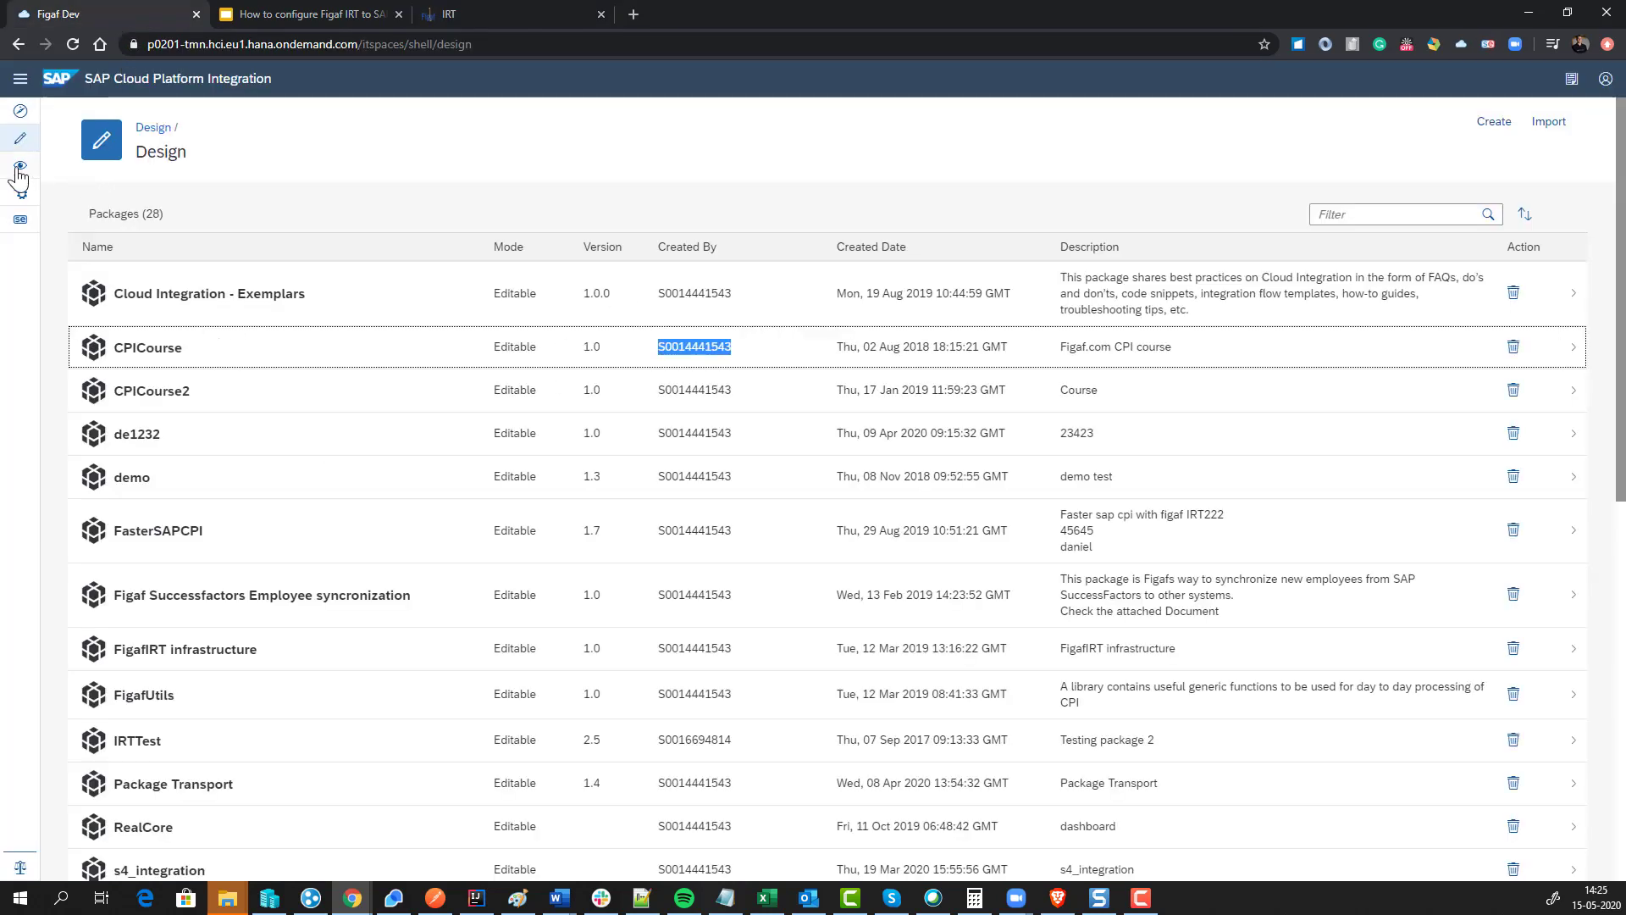
Step: Copy the iflmap host from GetCustomersOrder2's endpoint URL in CPI Monitor and focus IRT's IFLMap Host field
click(19, 167)
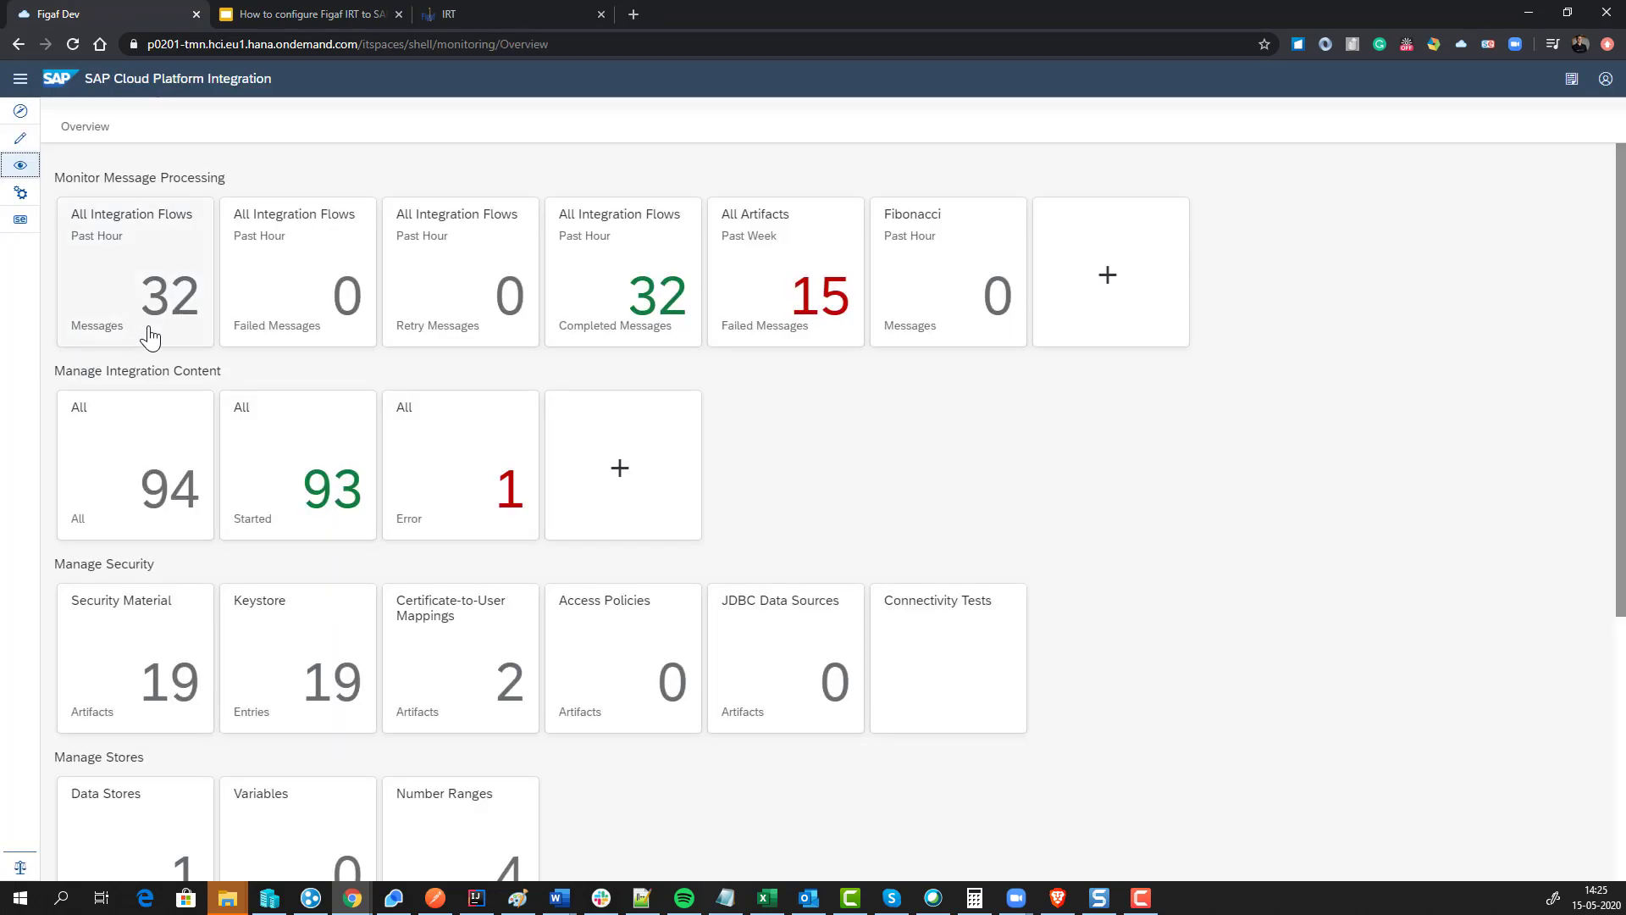
click(146, 433)
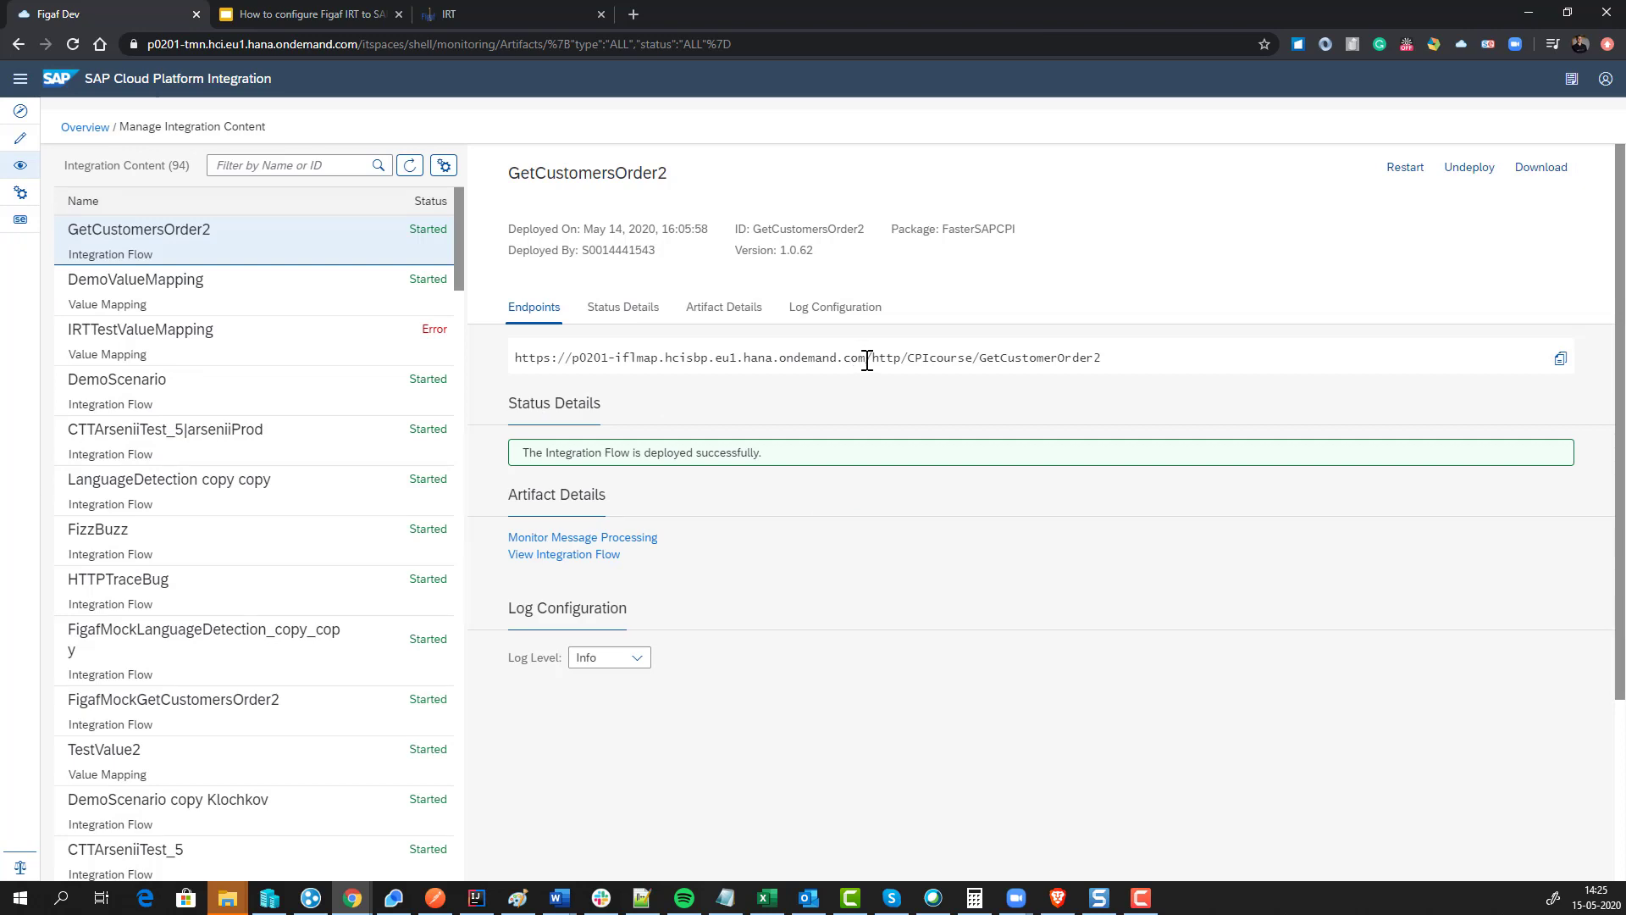
drag(866, 357, 572, 359)
key(ctrl+c)
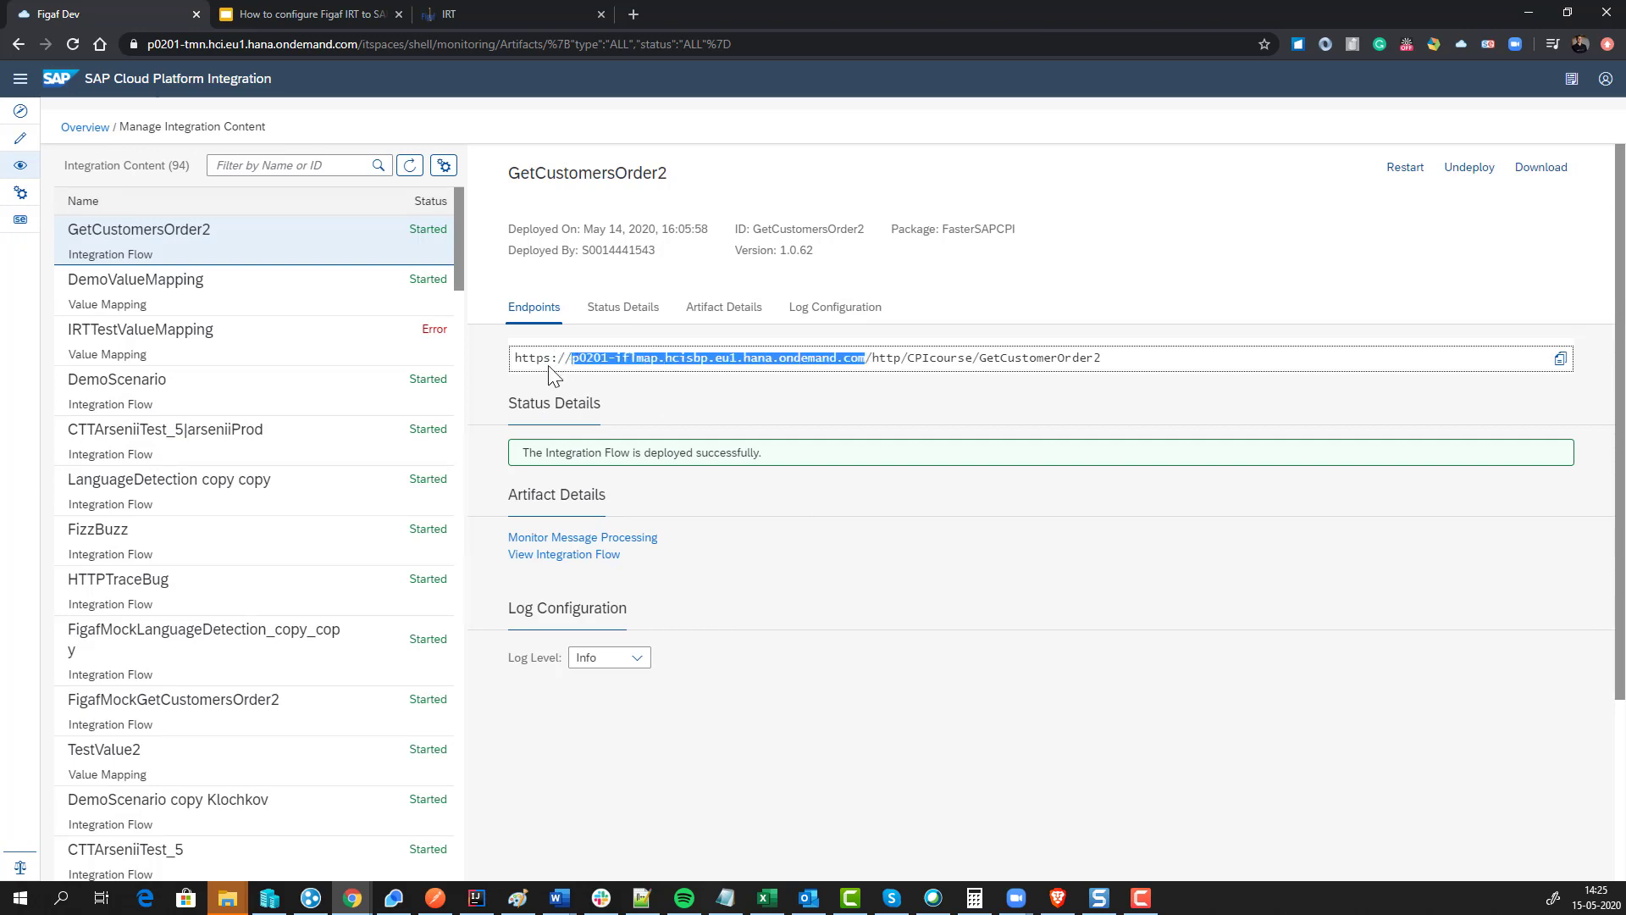
click(436, 11)
click(839, 160)
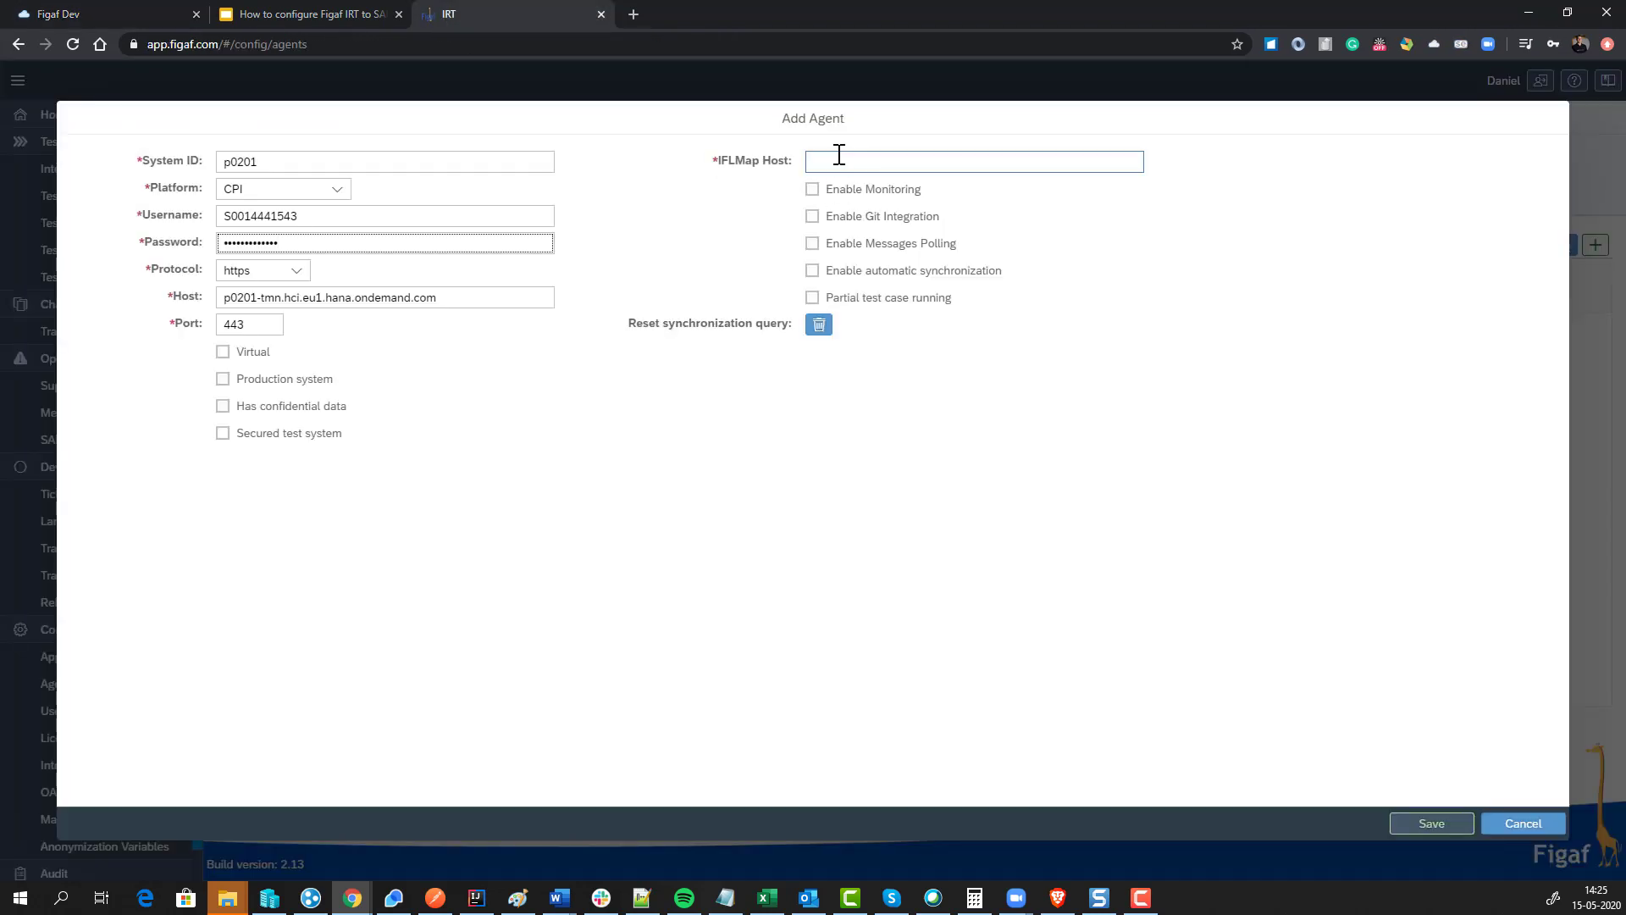
Step: Set IFLMap Host to p0201-iflmap.hcisbp.eu1.hana.ondemand.com, enable monitoring, save agent p0201 and select it
key(ctrl+v)
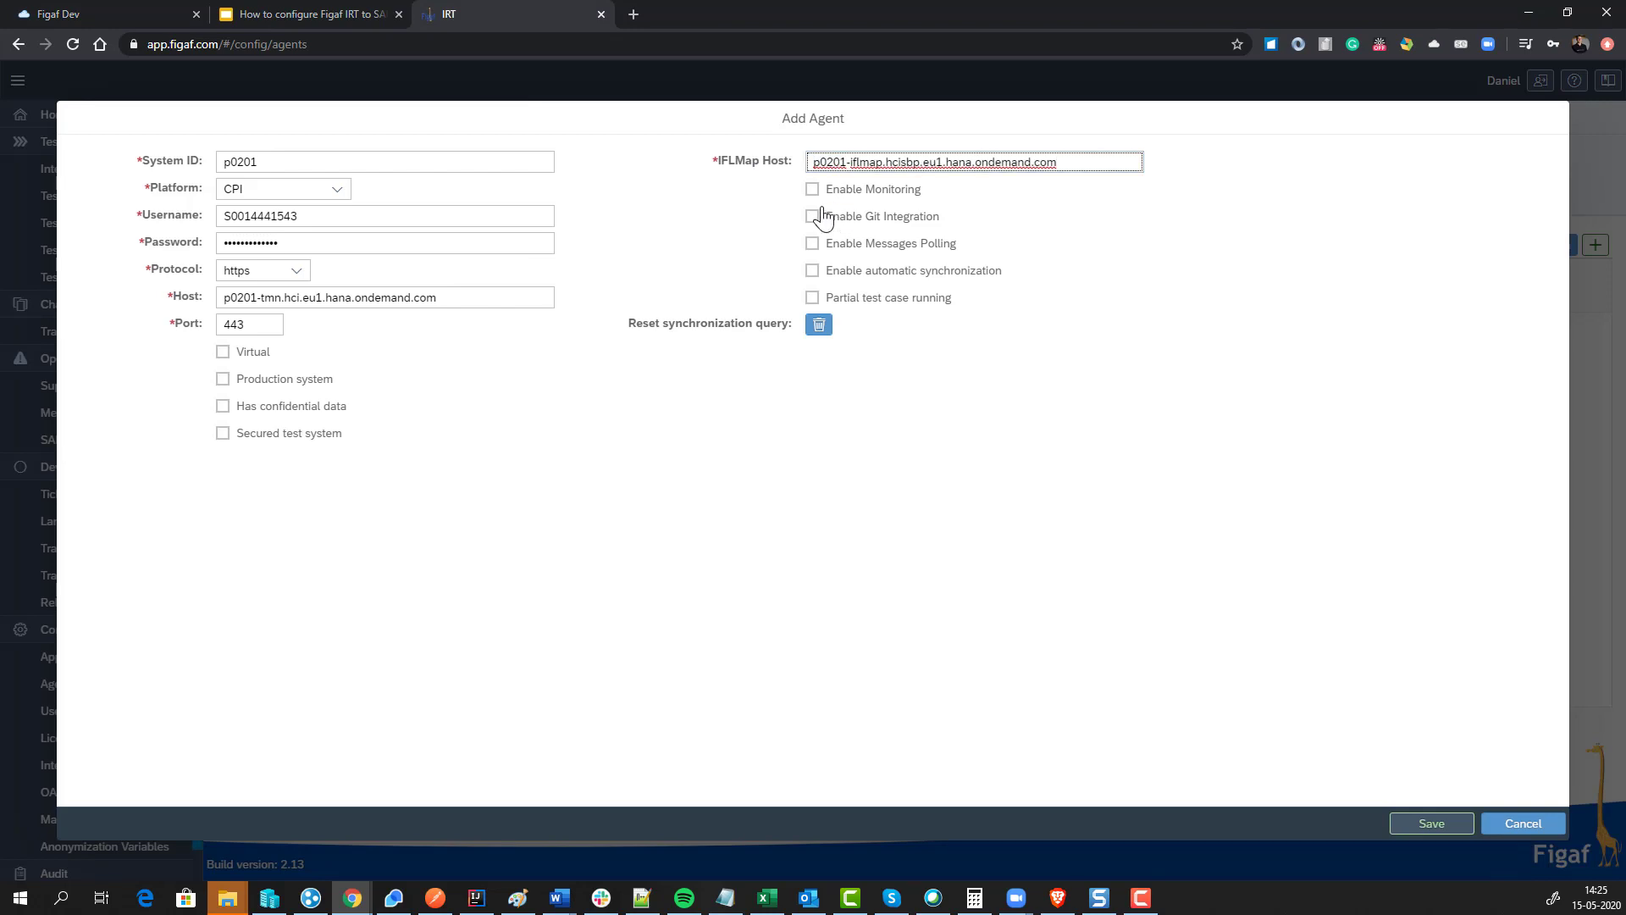
click(812, 191)
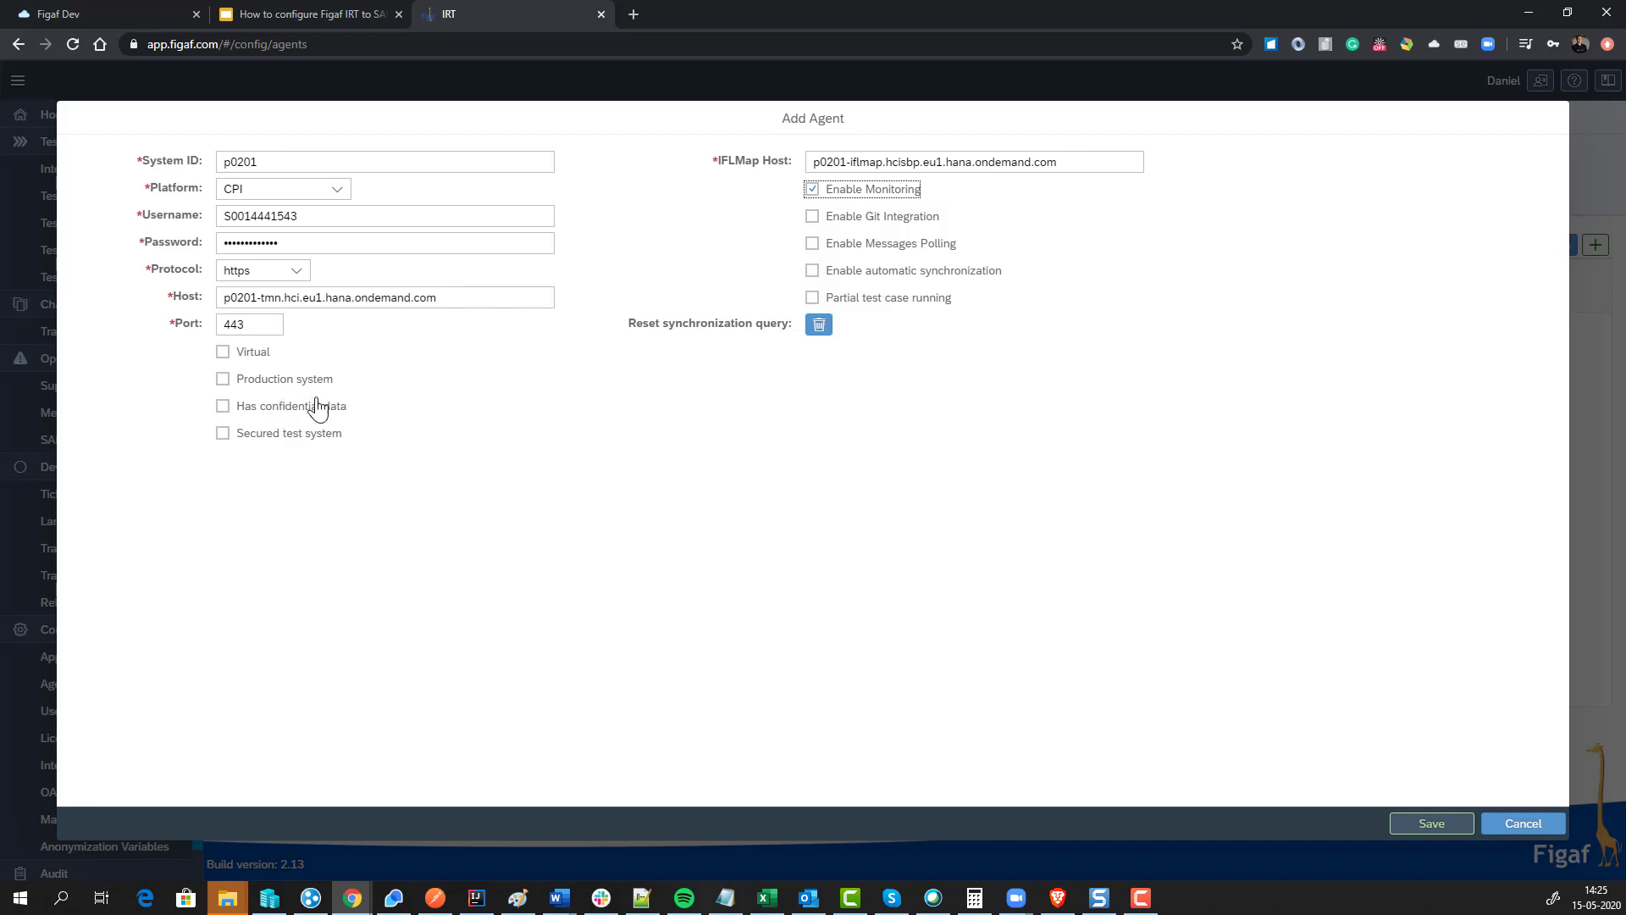
click(1435, 825)
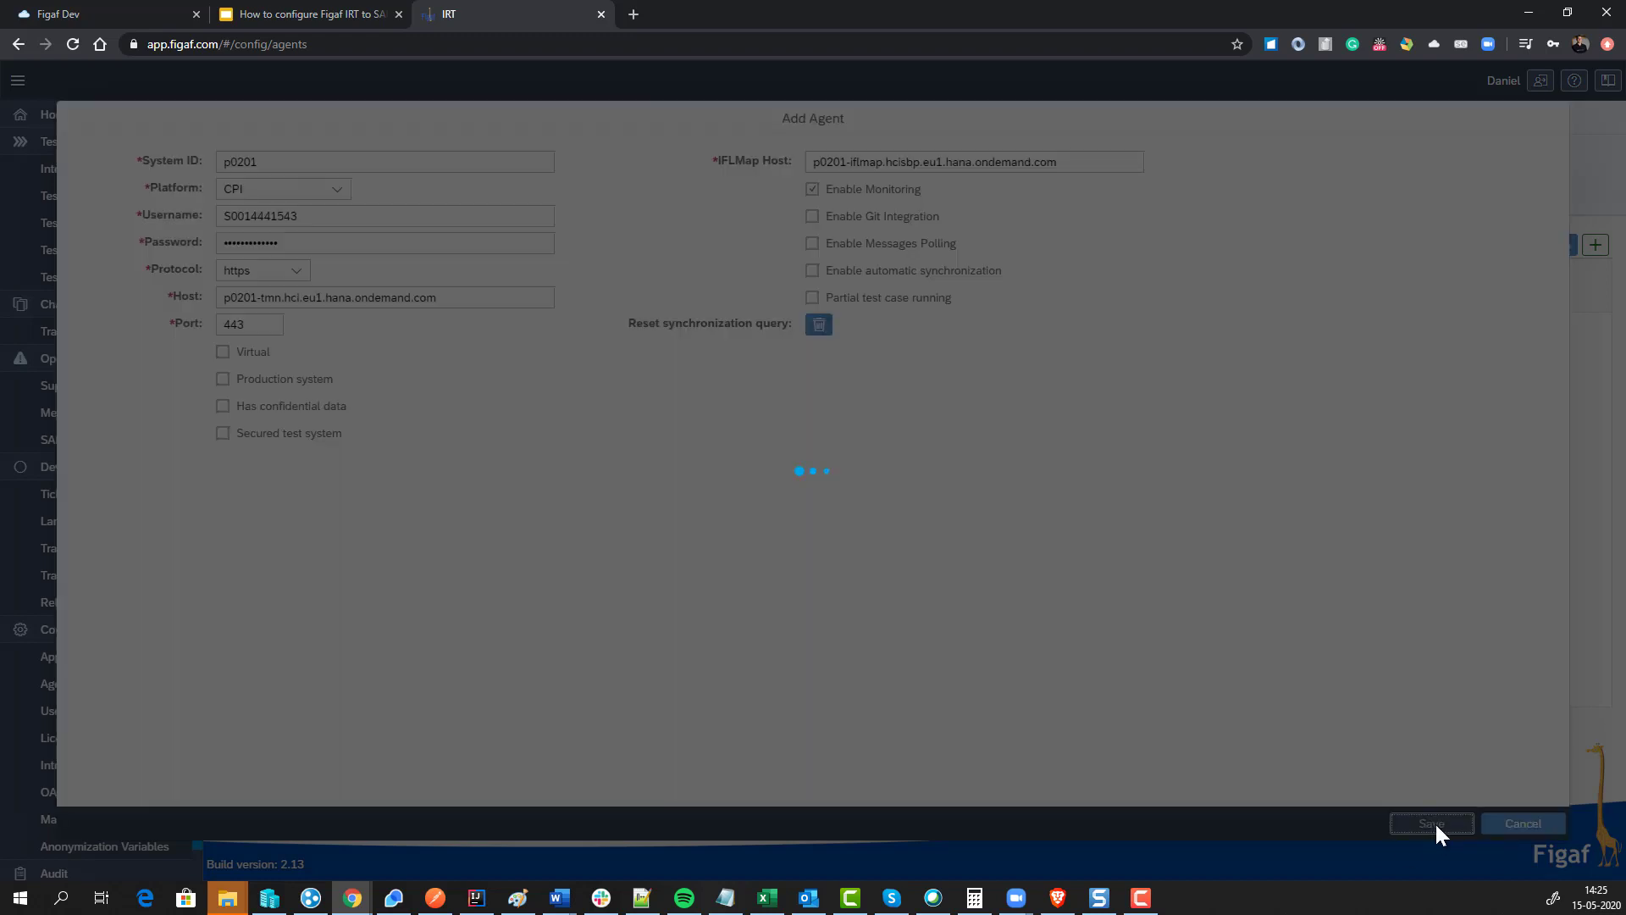
click(925, 512)
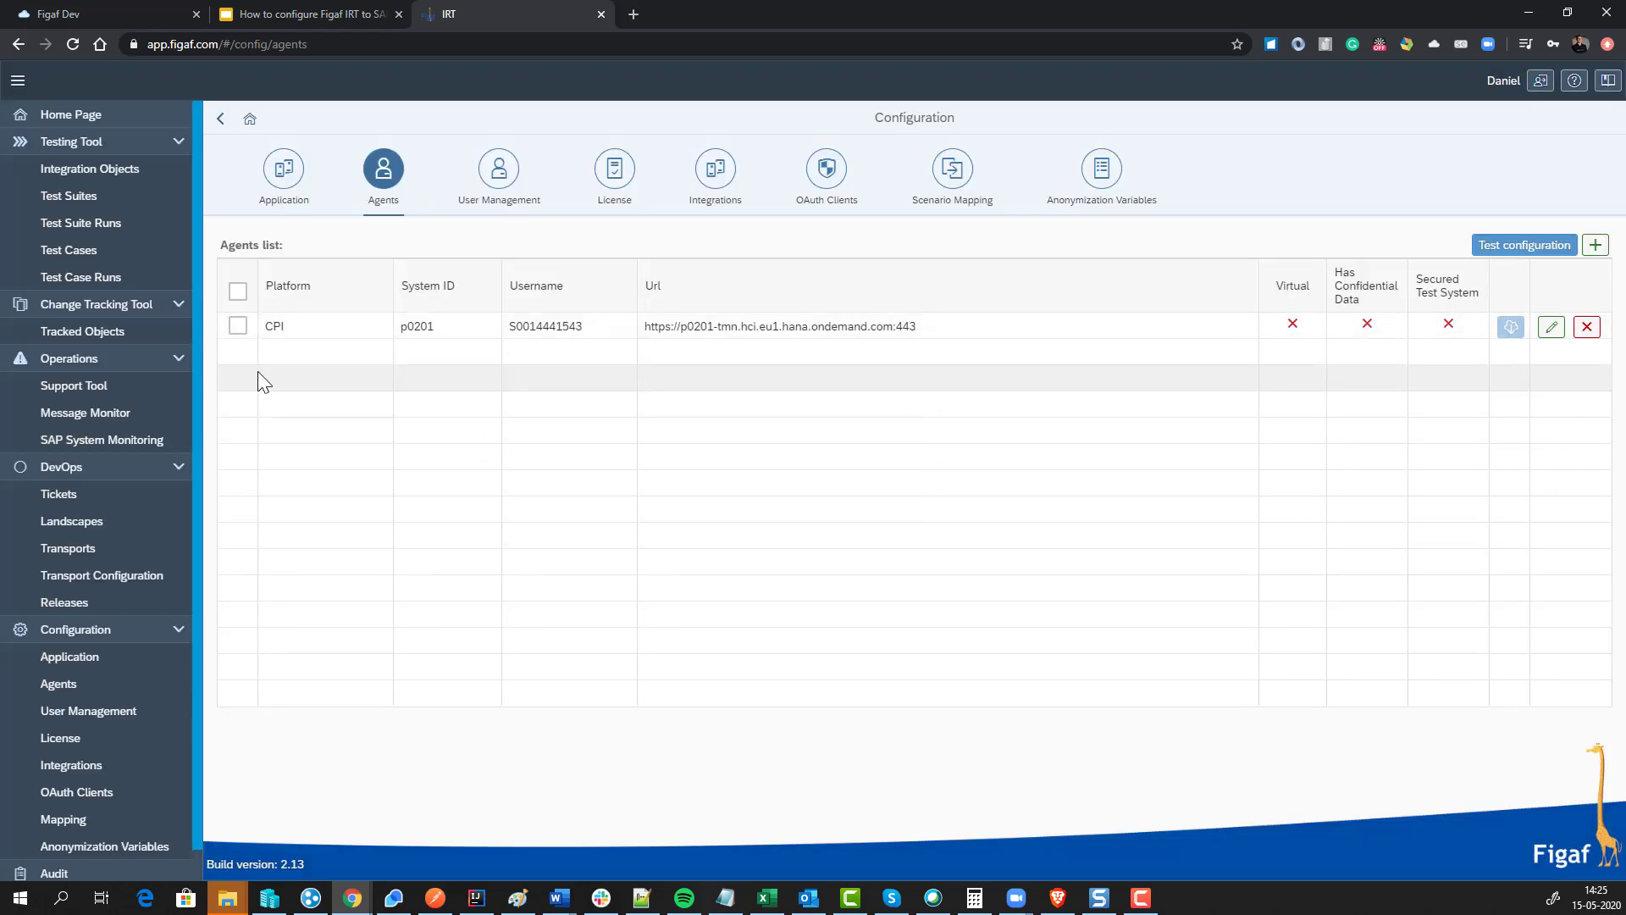
click(239, 325)
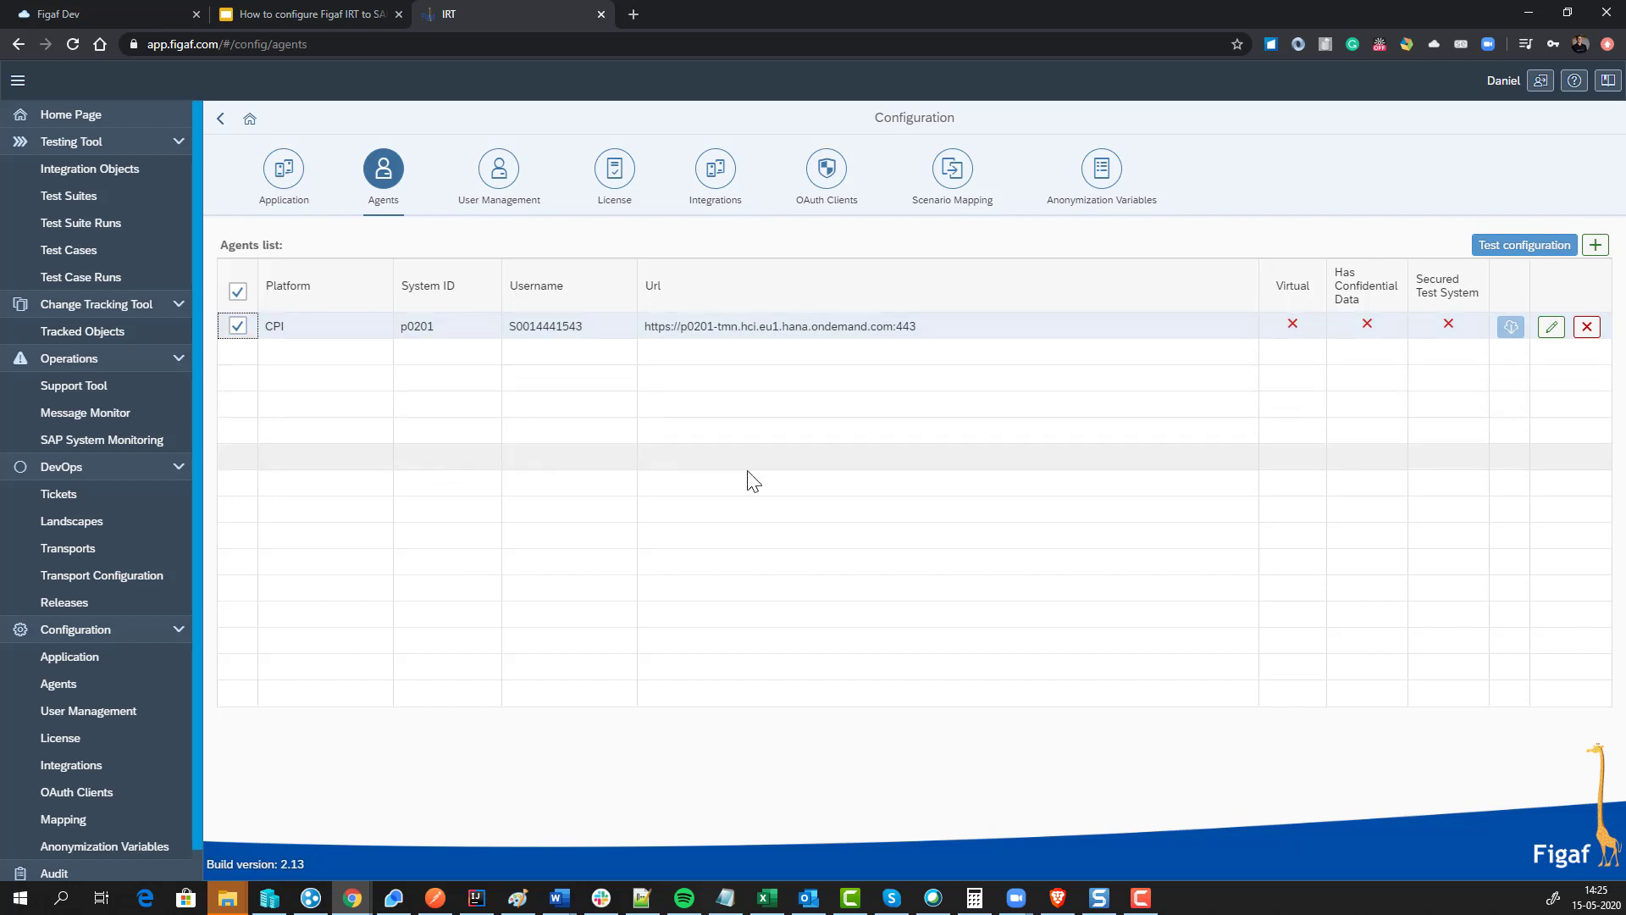
Step: Test agent p0201's connection, confirming API Access passed, then note the Create Landscape step on the slides
click(1495, 251)
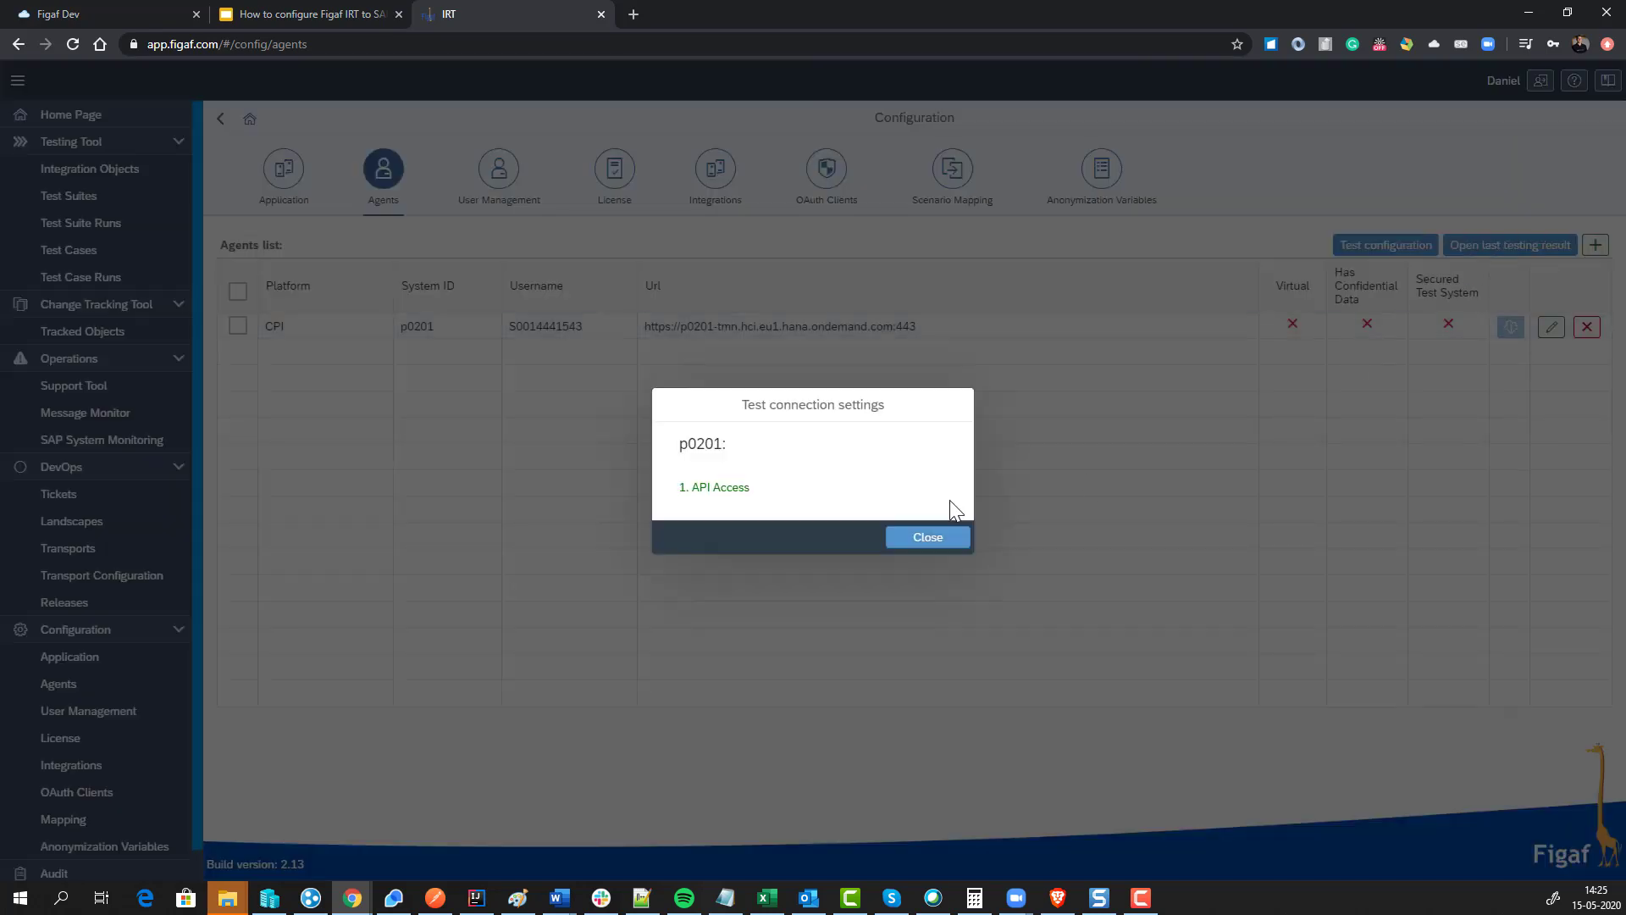
click(898, 542)
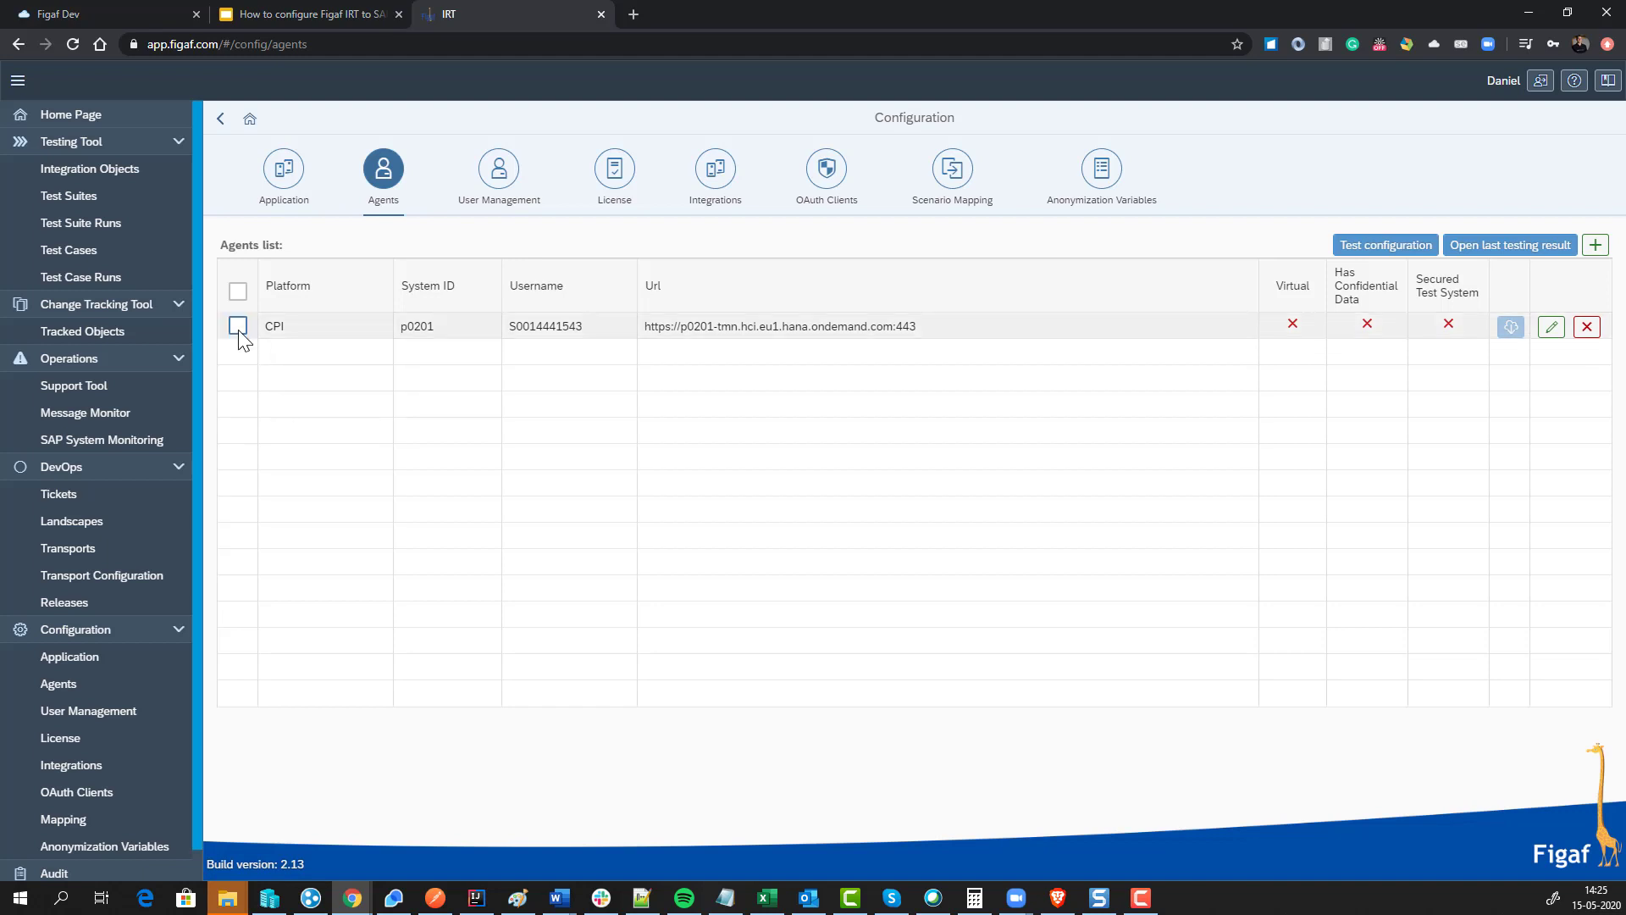
click(296, 13)
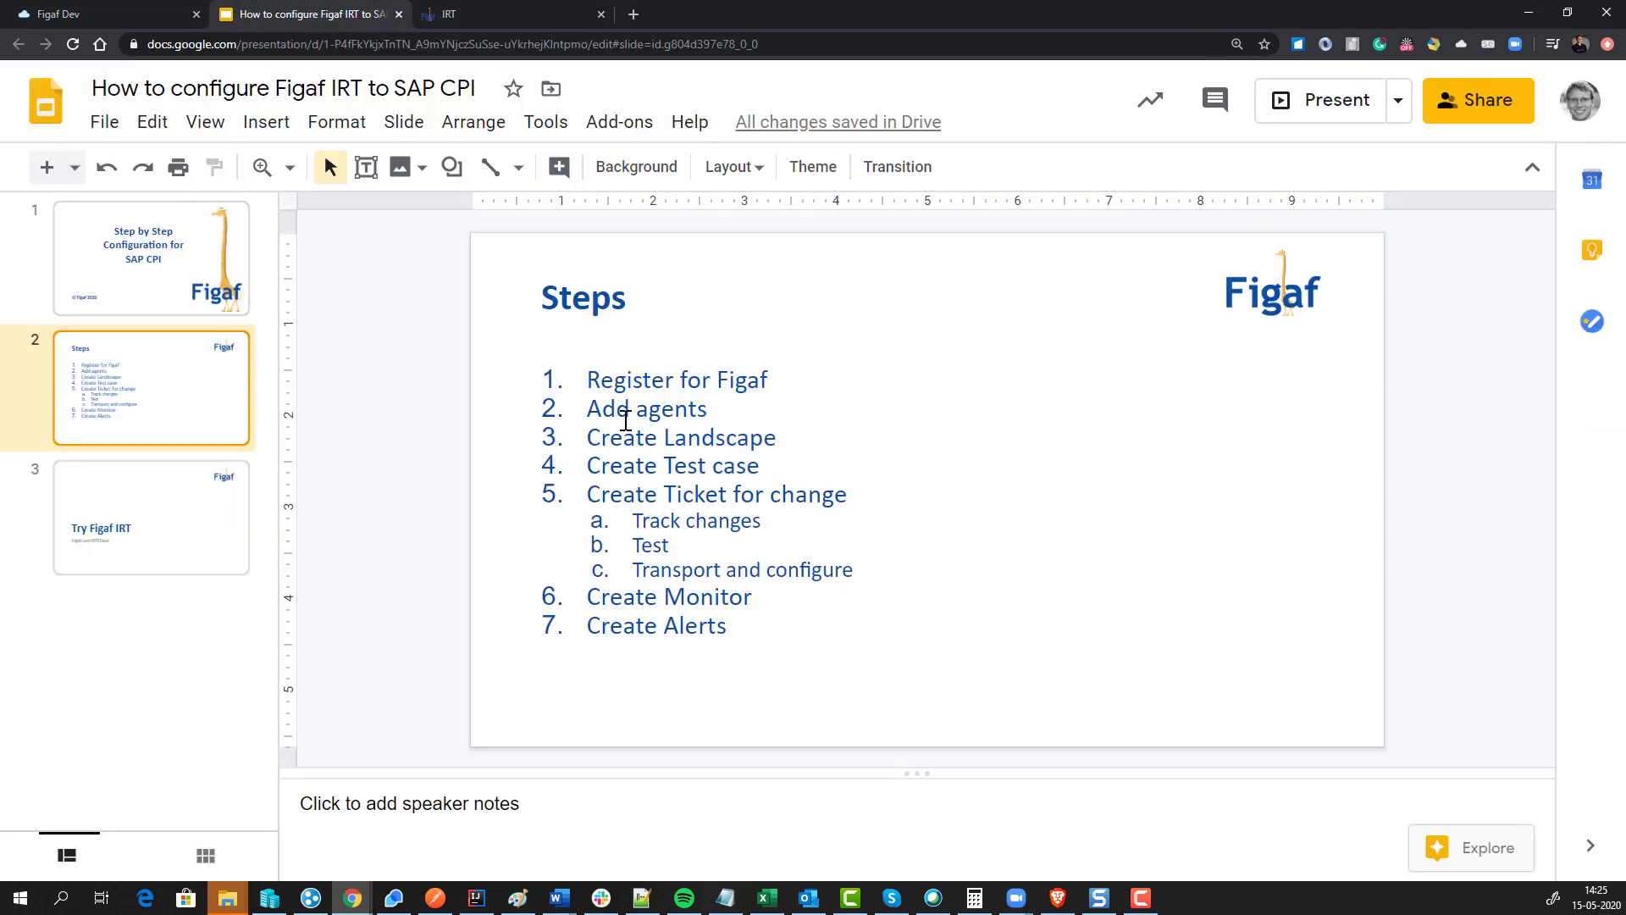
drag(591, 437, 776, 437)
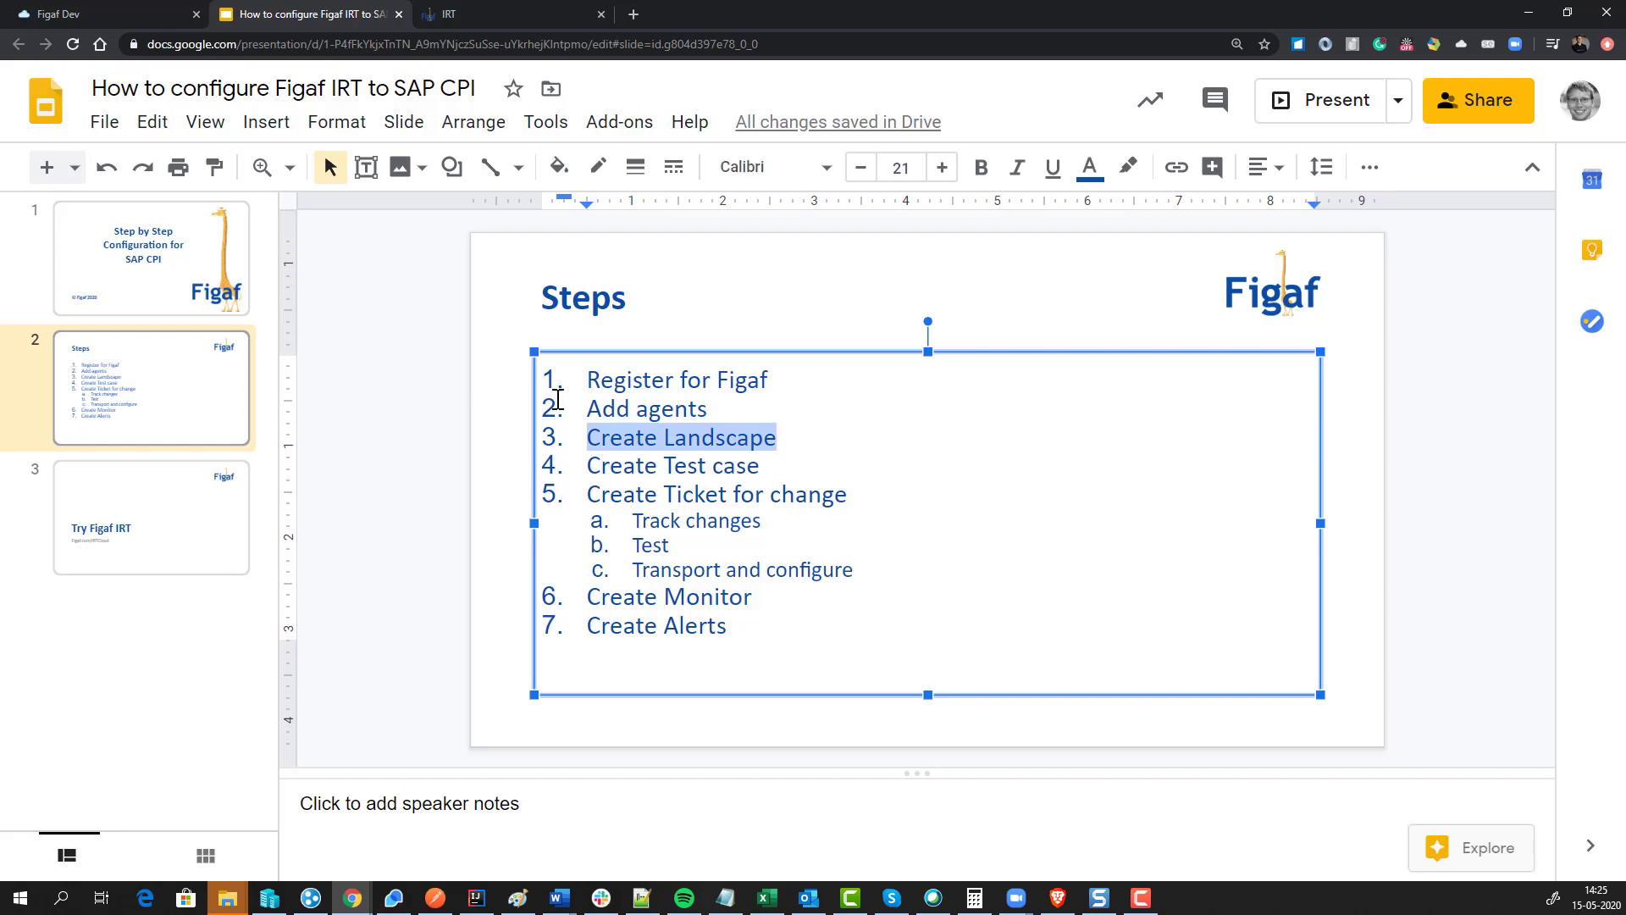
click(474, 22)
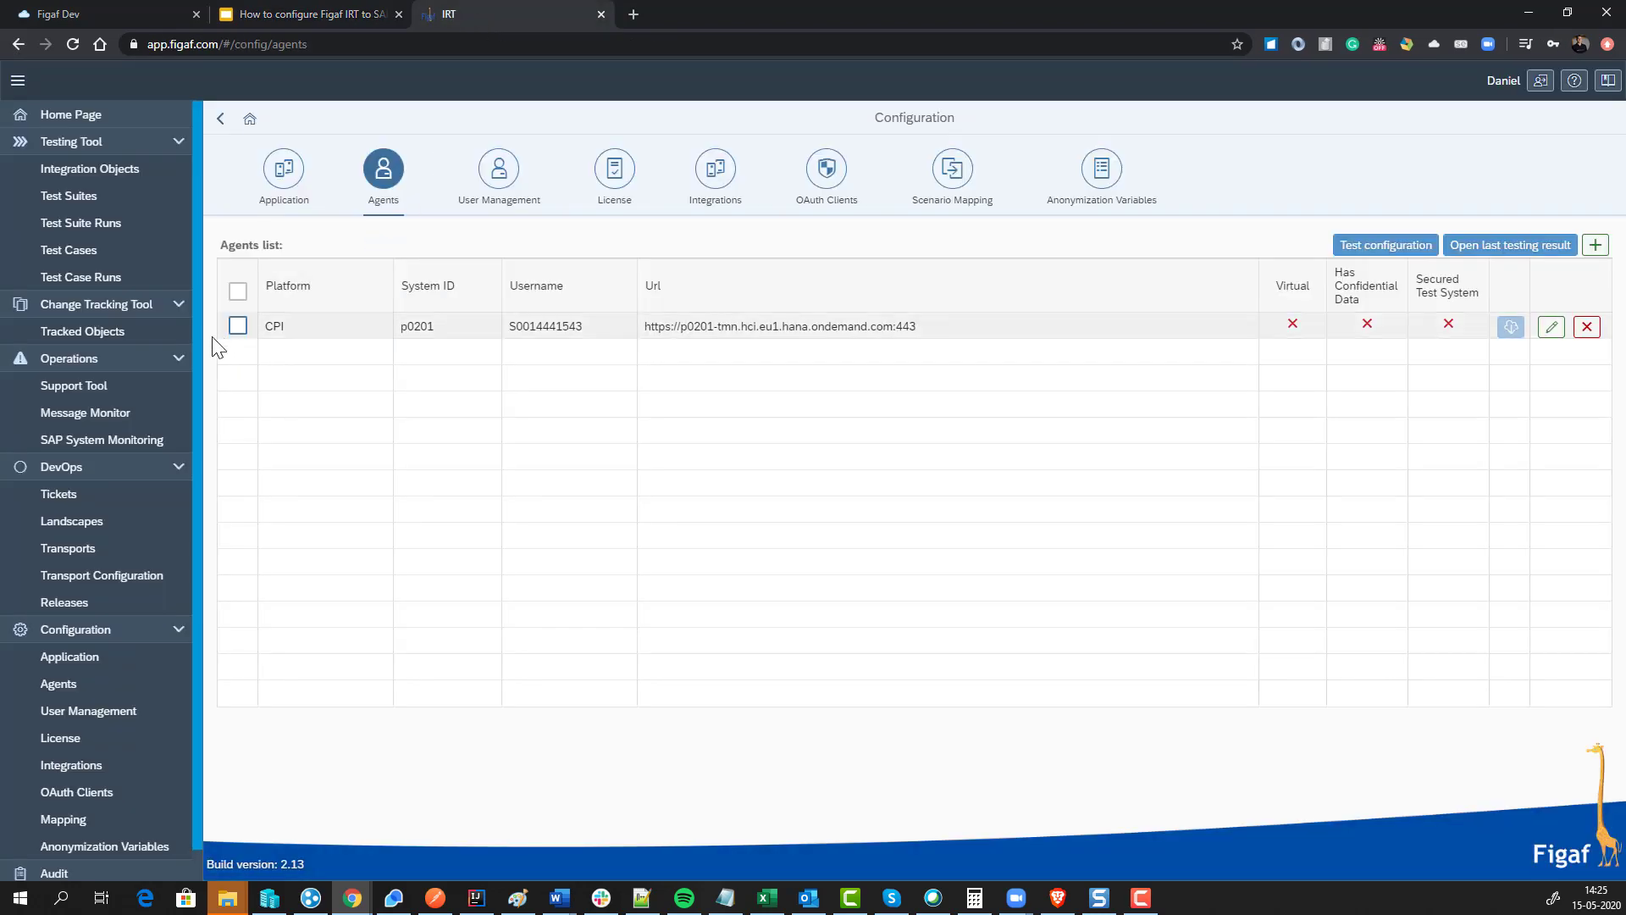
Step: Create a new landscape named CPIDEMO with platform CPI
click(101, 532)
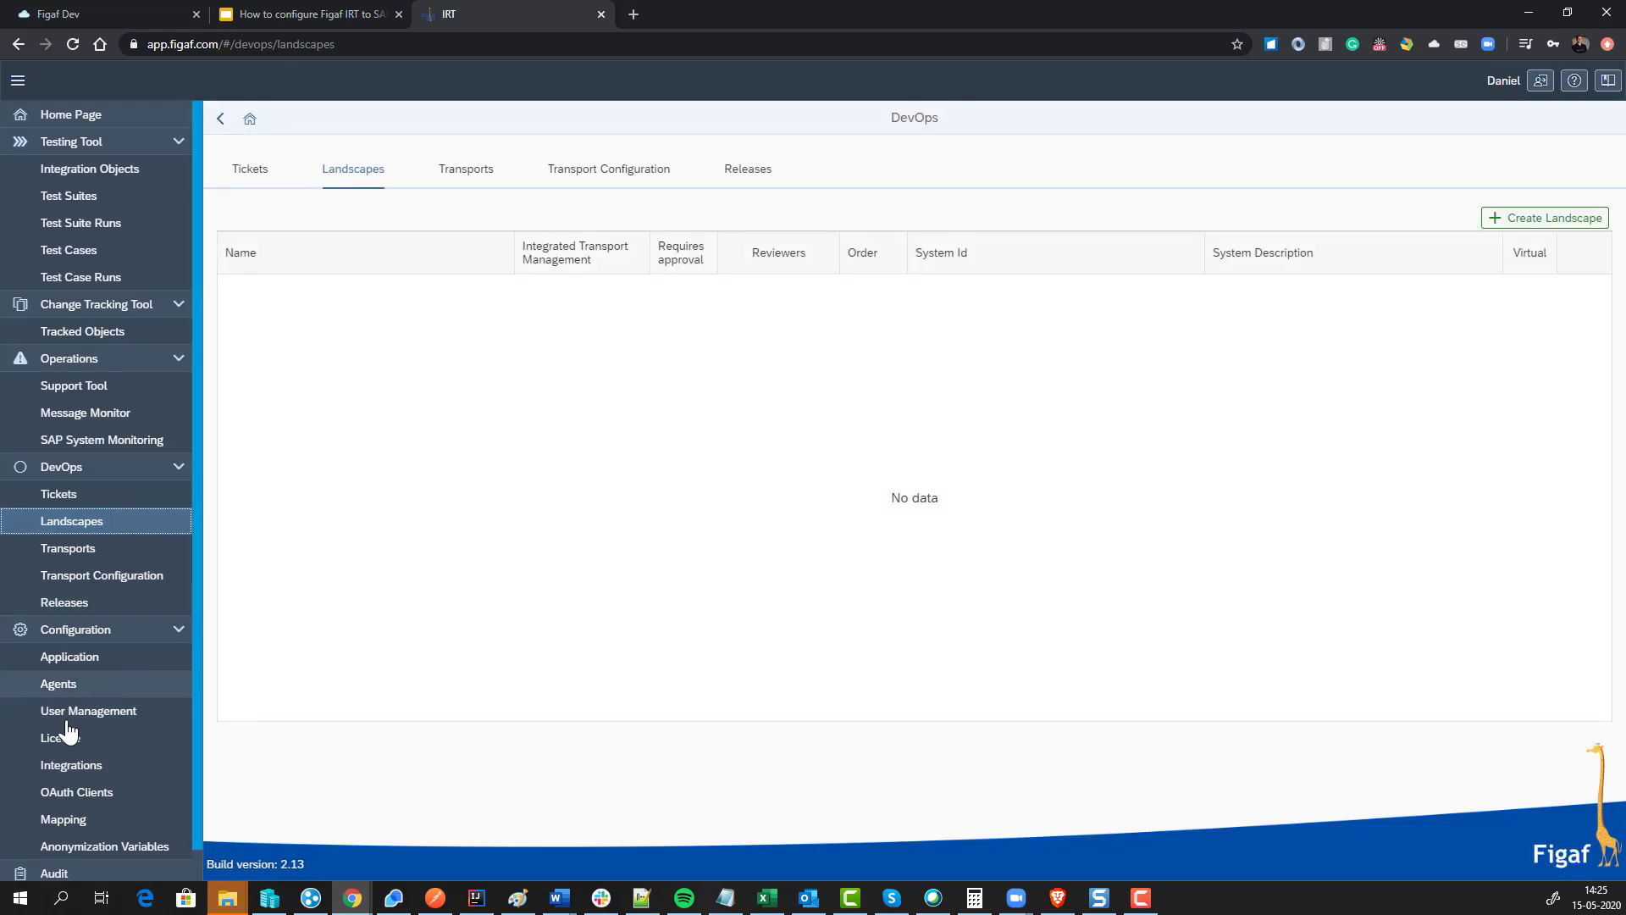
click(1511, 226)
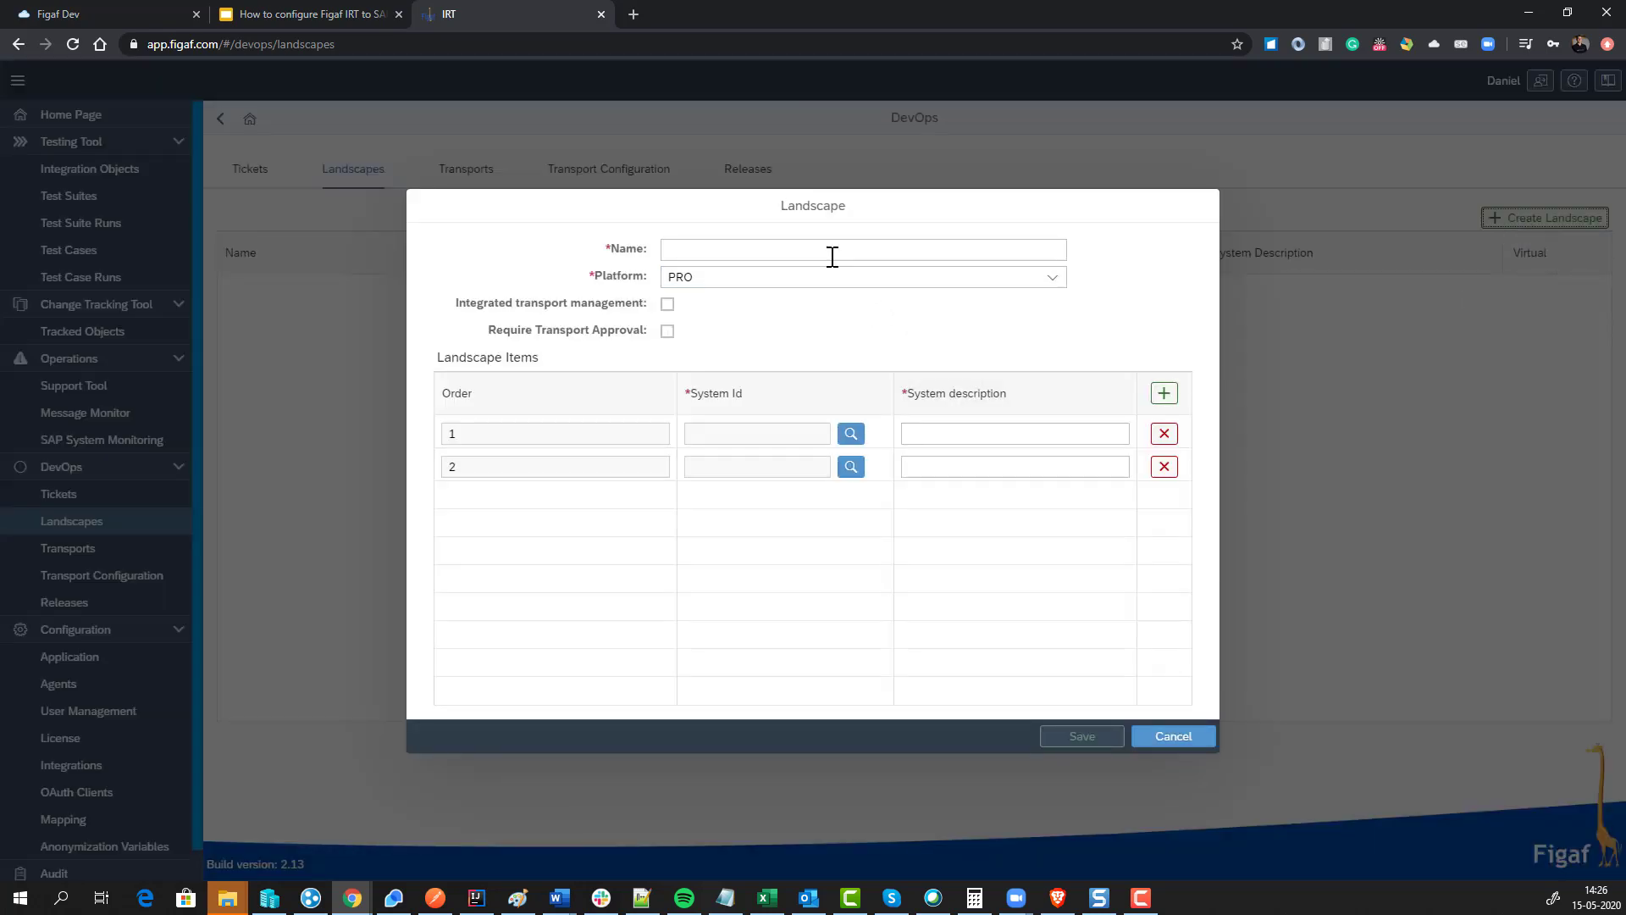
click(831, 252)
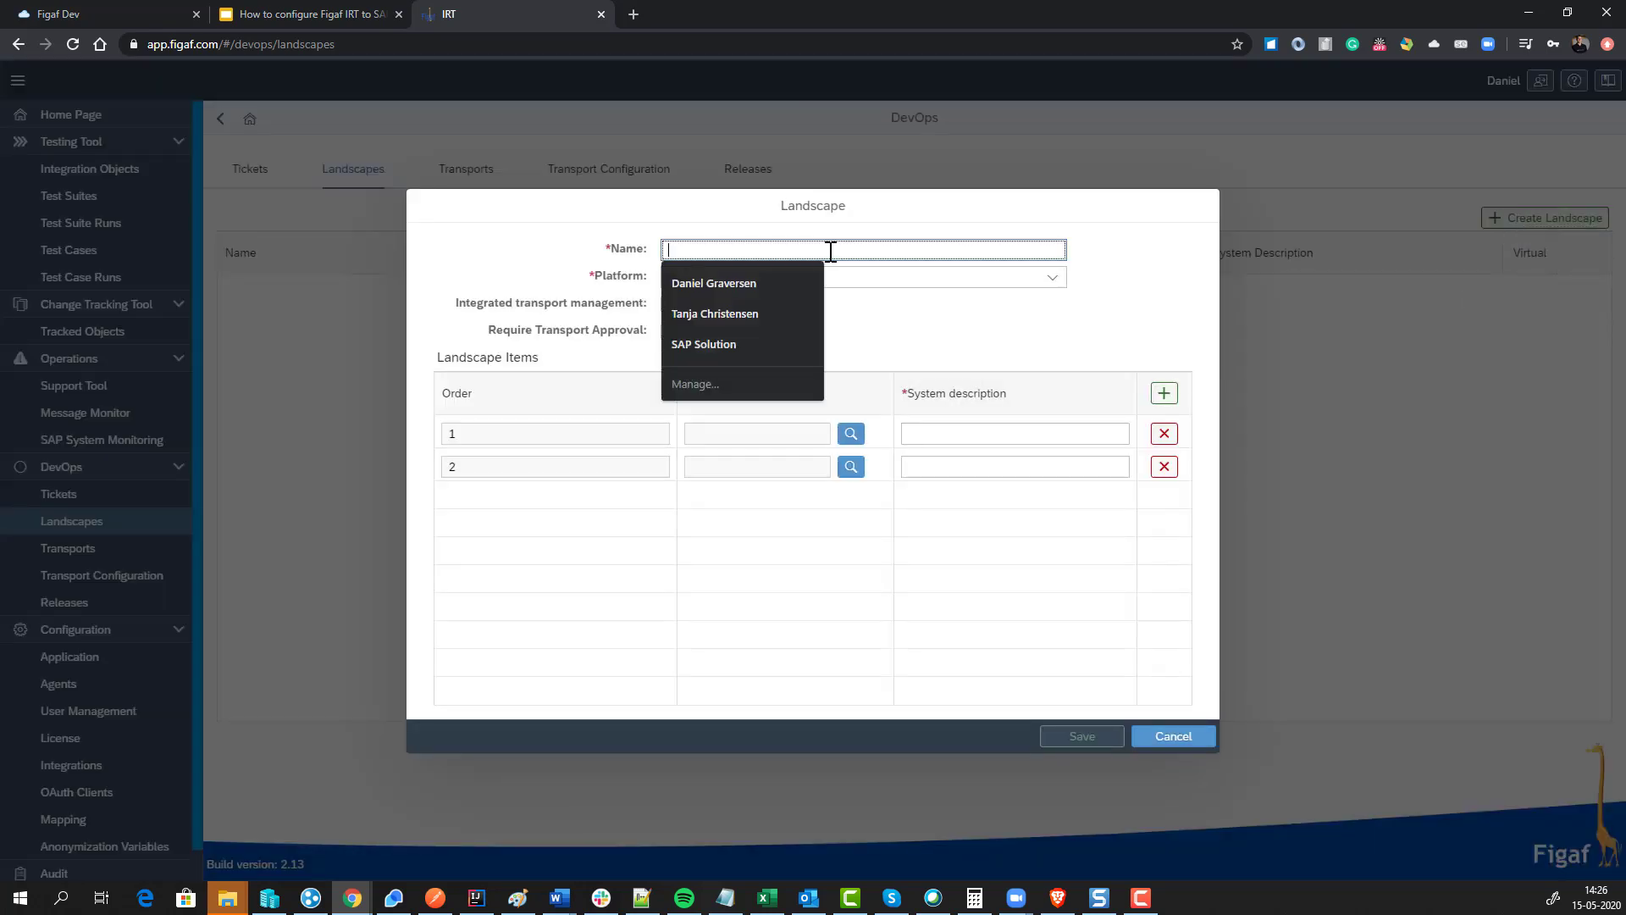
text(CPIDEMO)
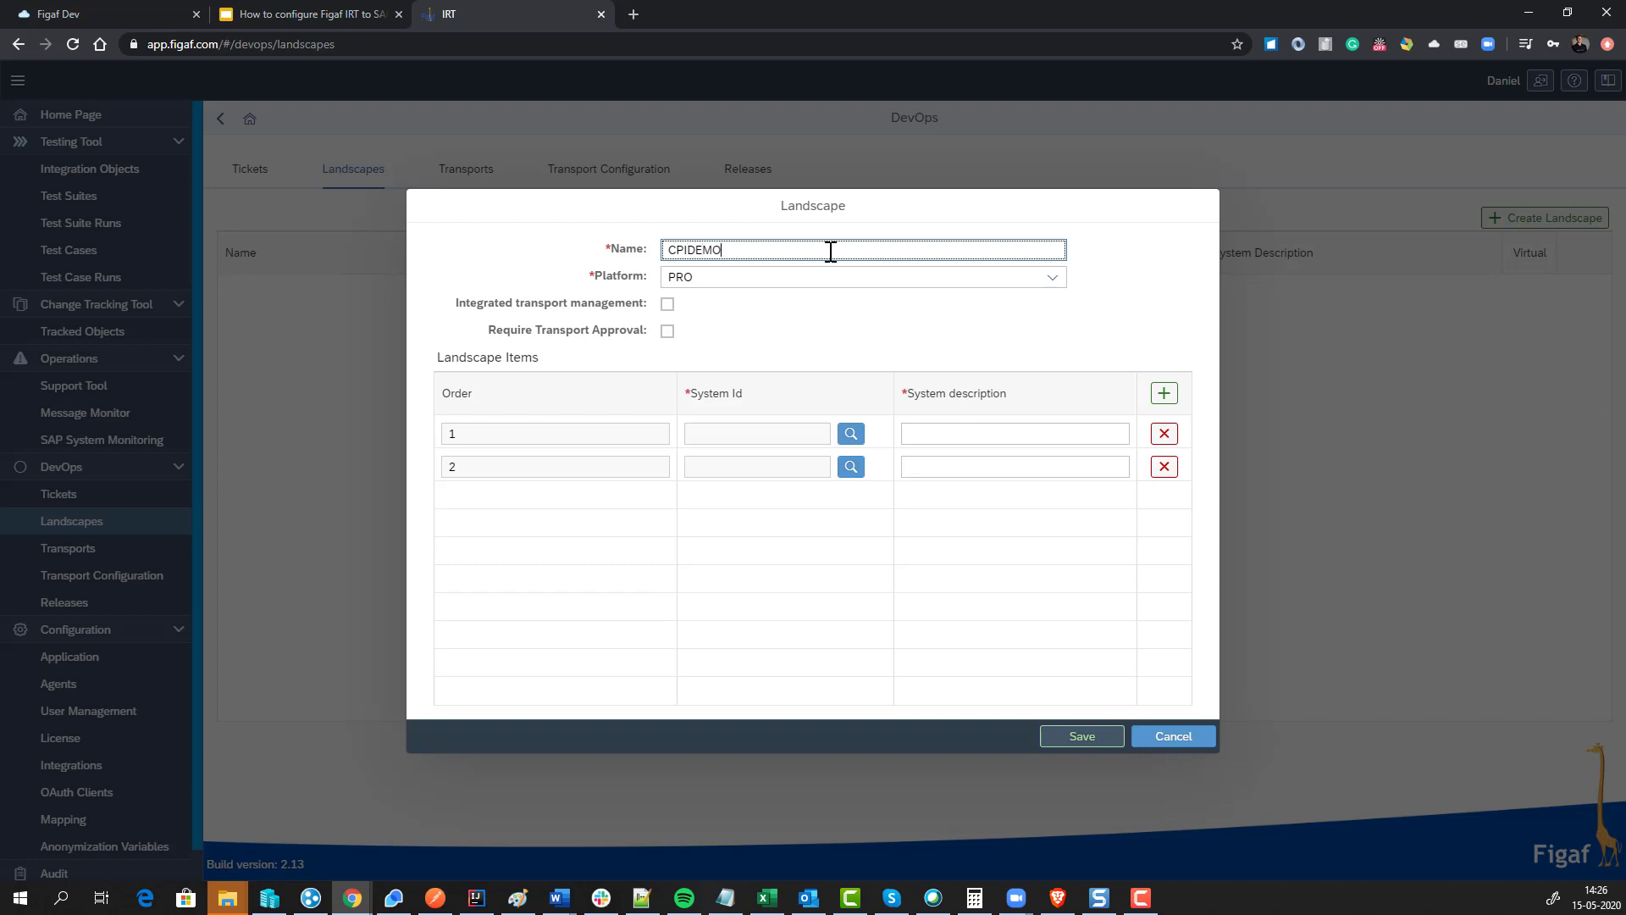
key(Tab)
key(Down)
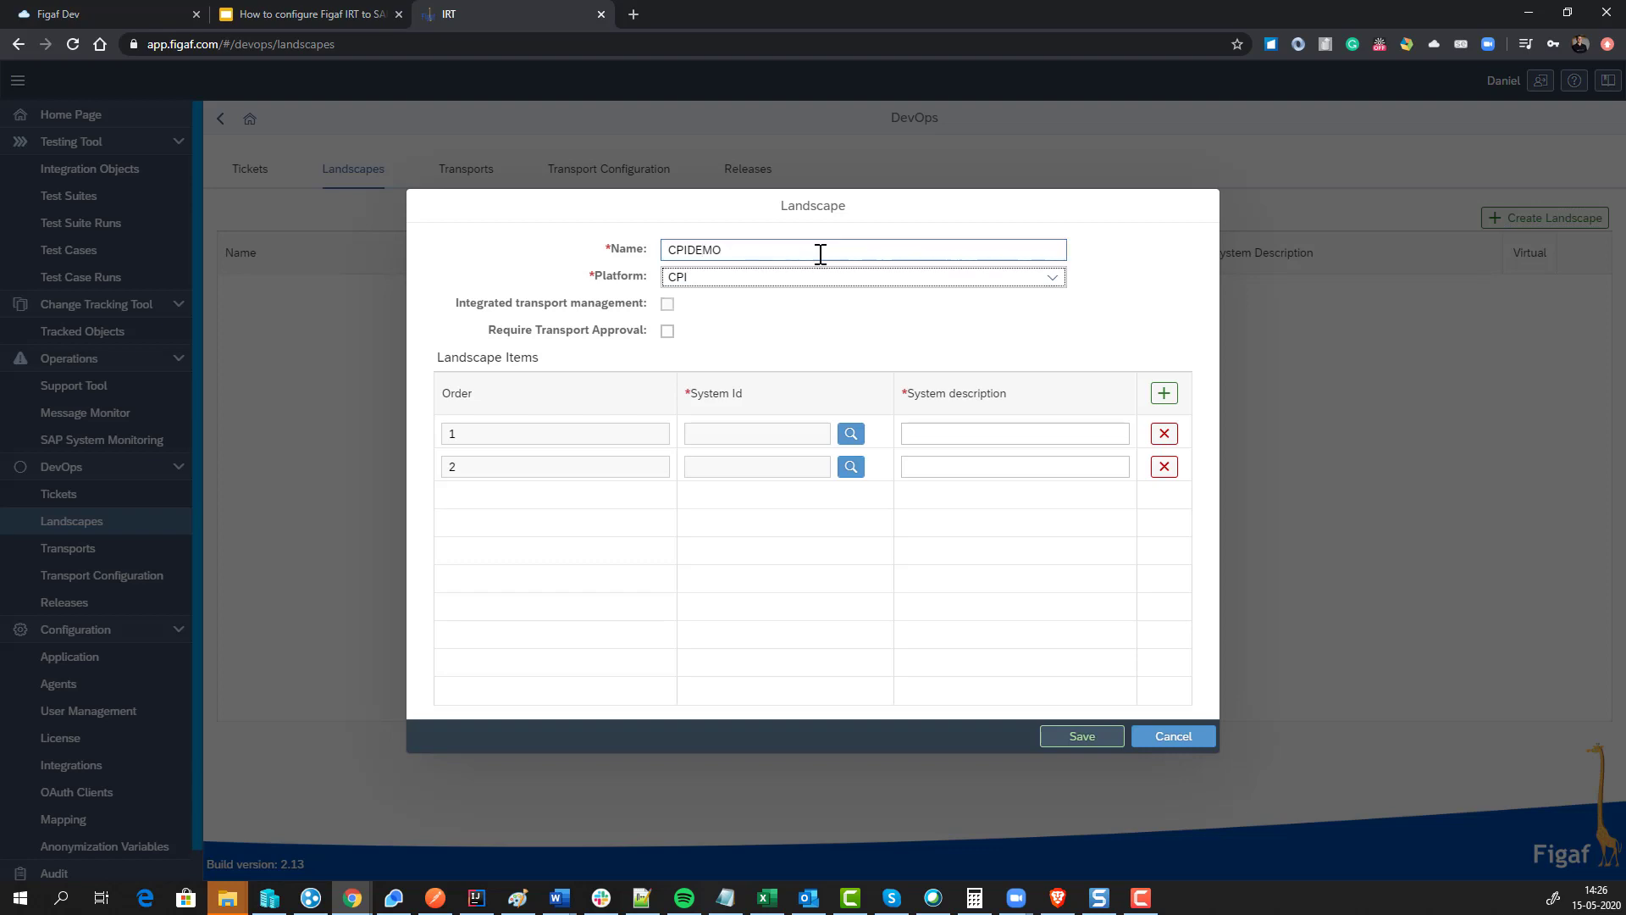
Step: Enable integrated transport management and required approval, and add one transport reviewer
click(667, 304)
click(668, 304)
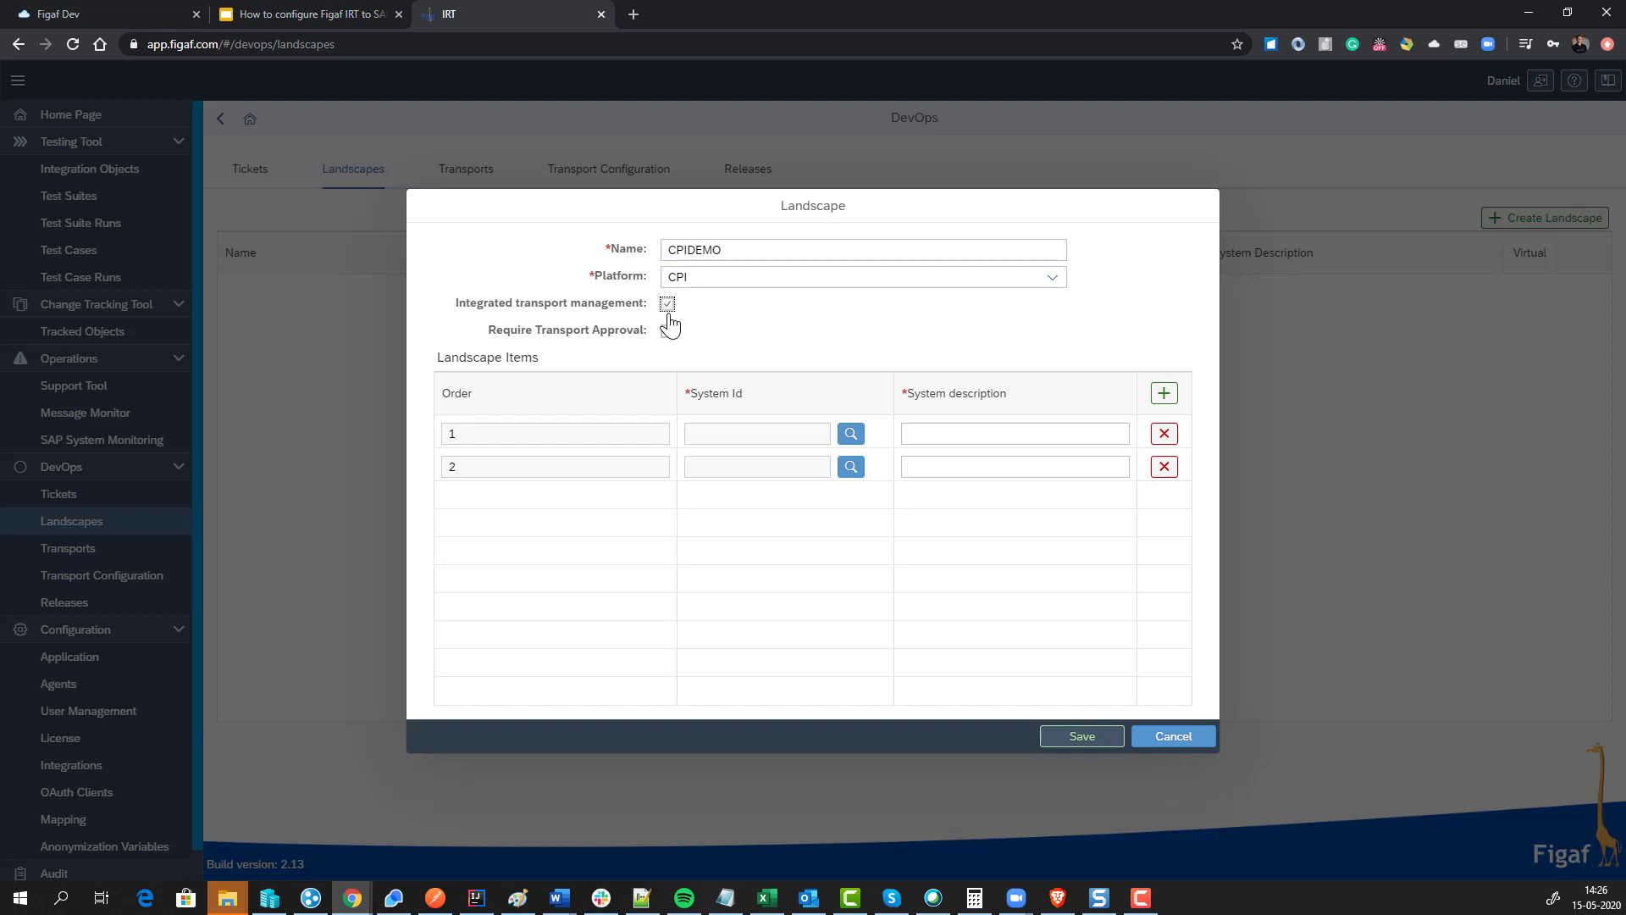
click(667, 331)
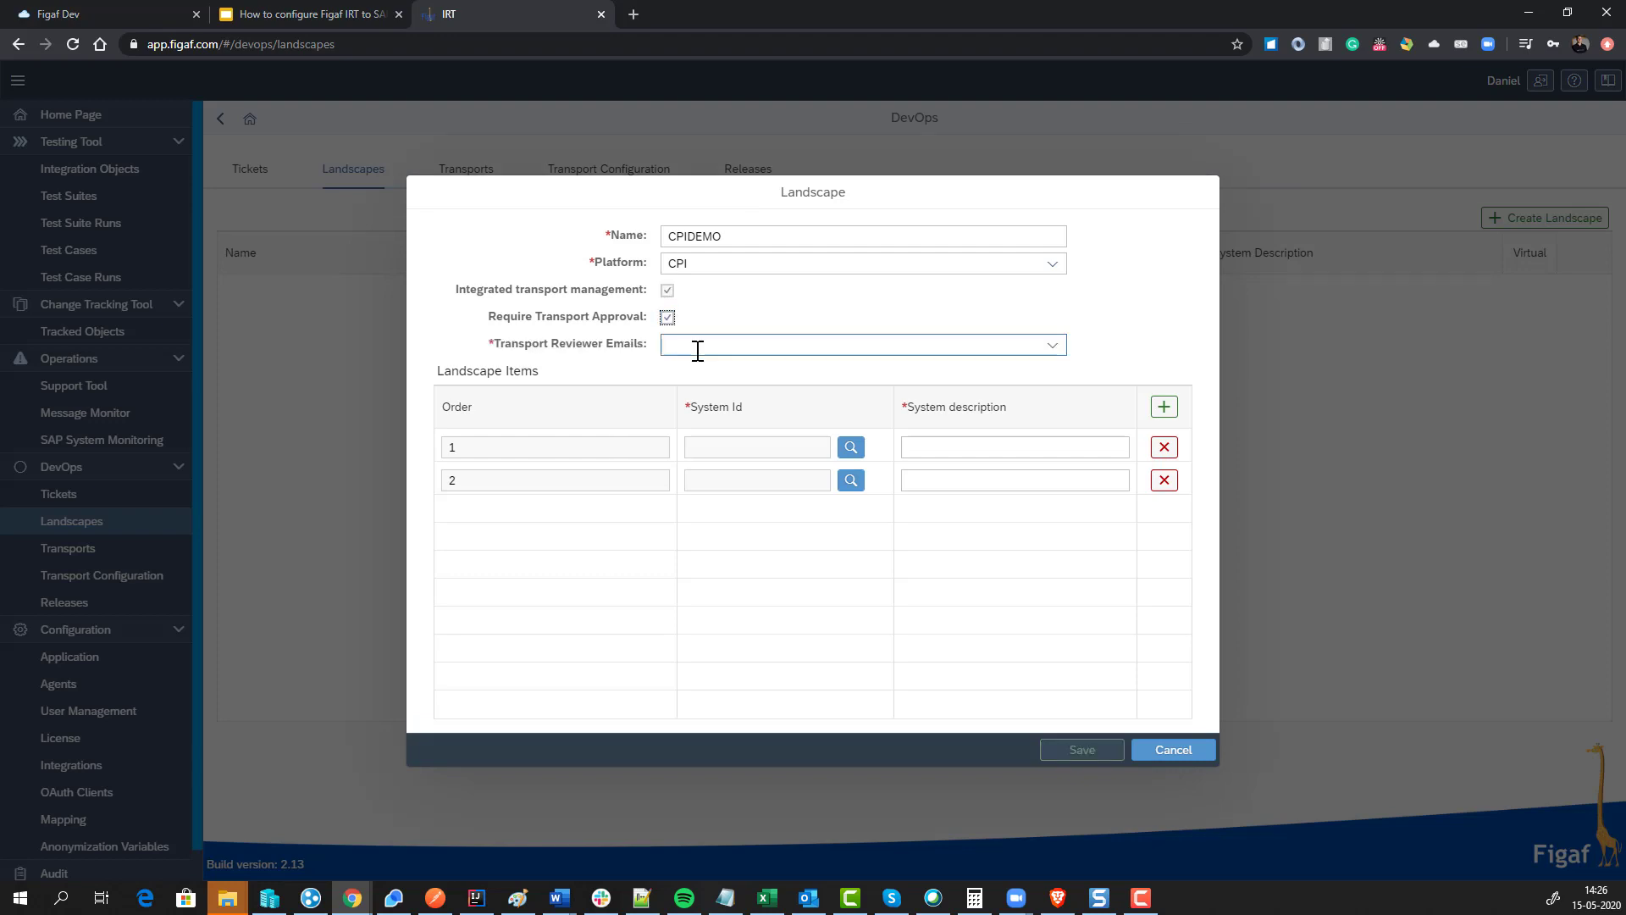
click(697, 351)
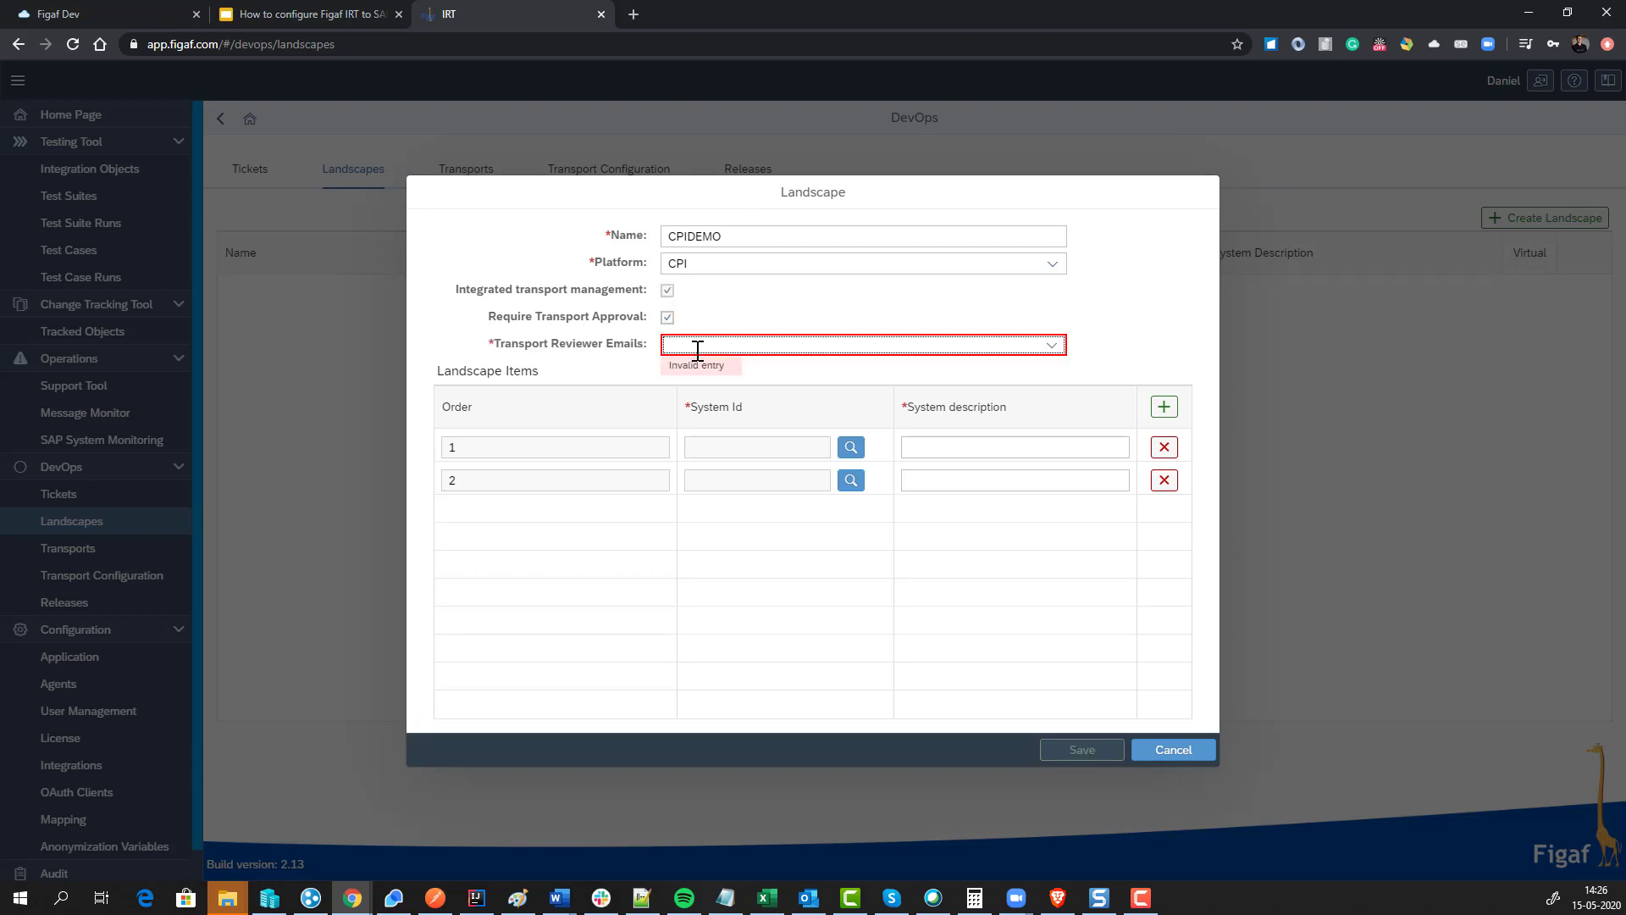
text(Daniel)
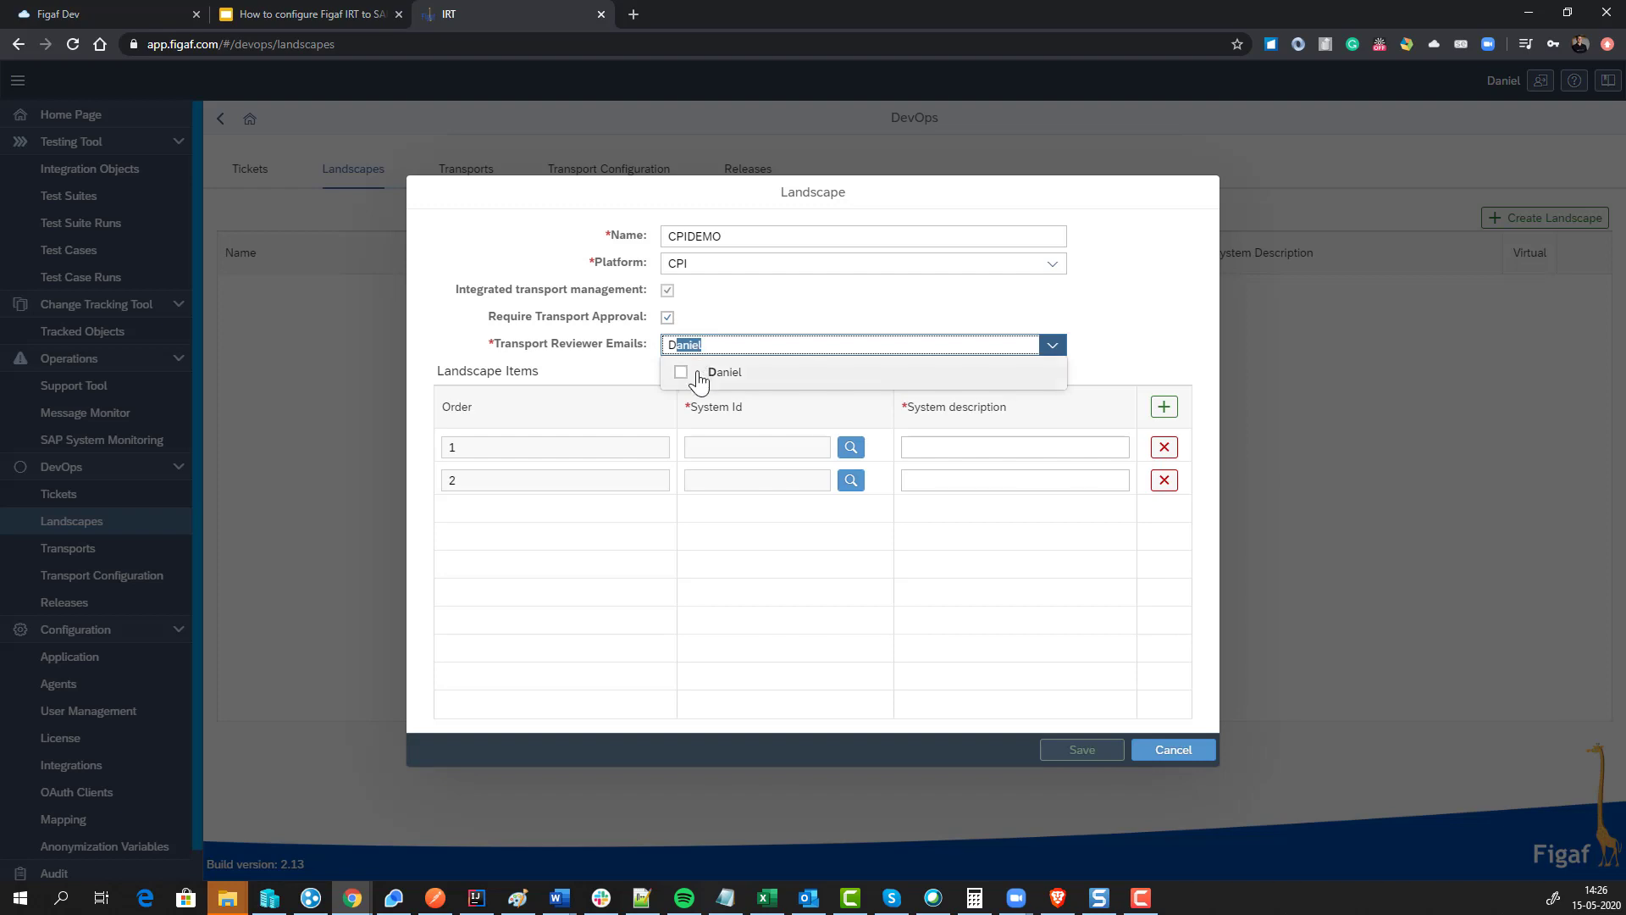
click(681, 372)
text(d)
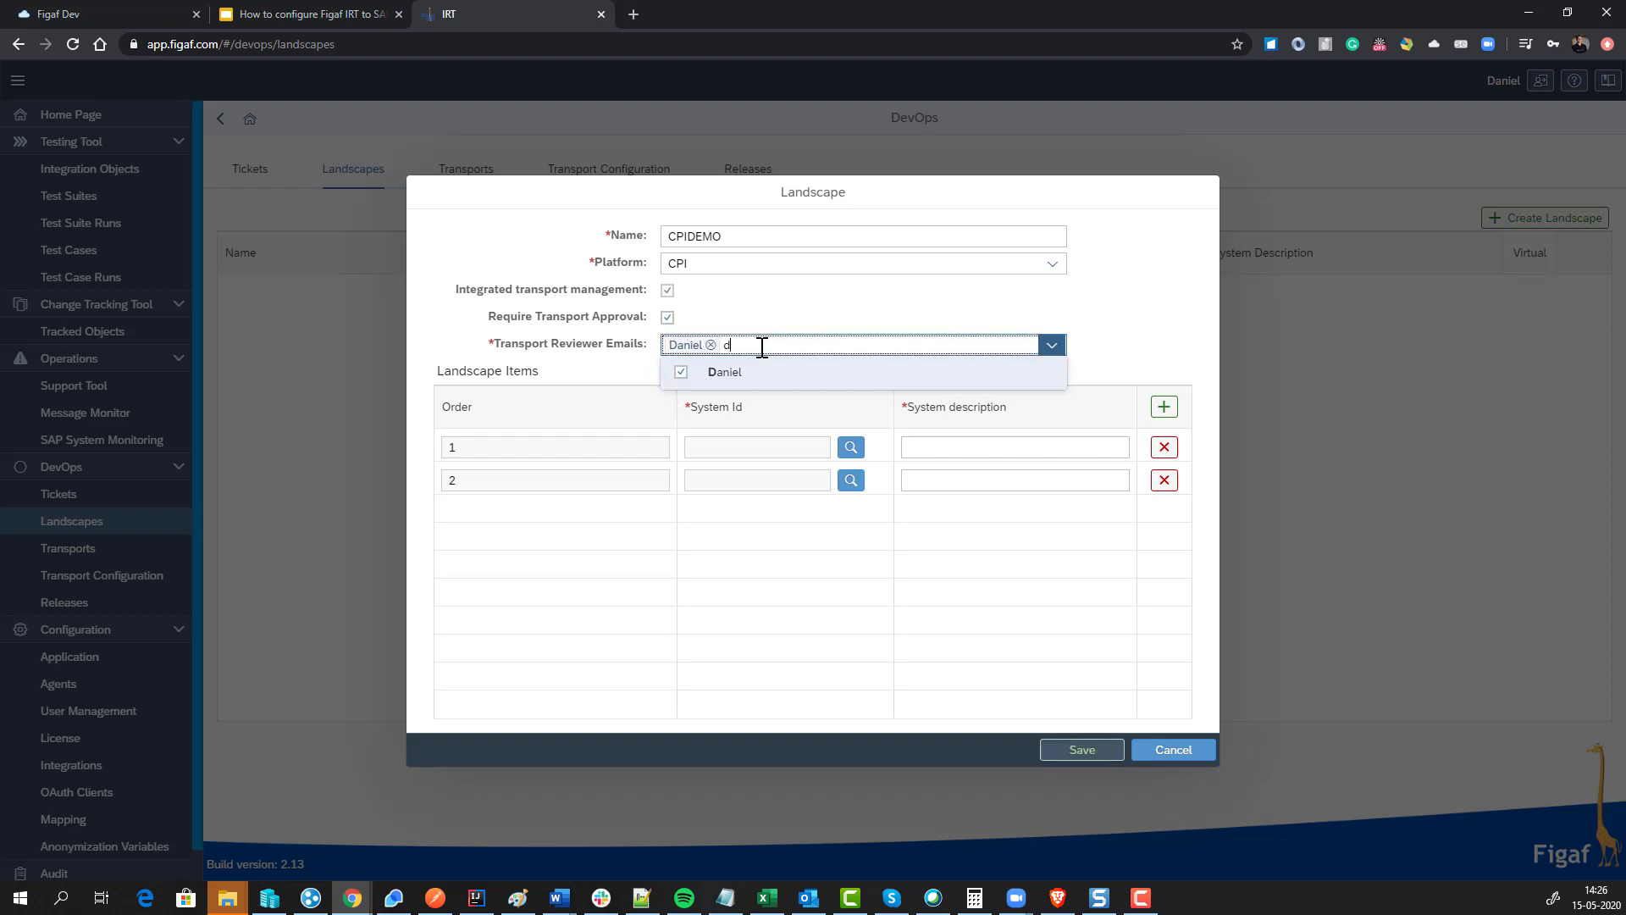
key(BackSpace)
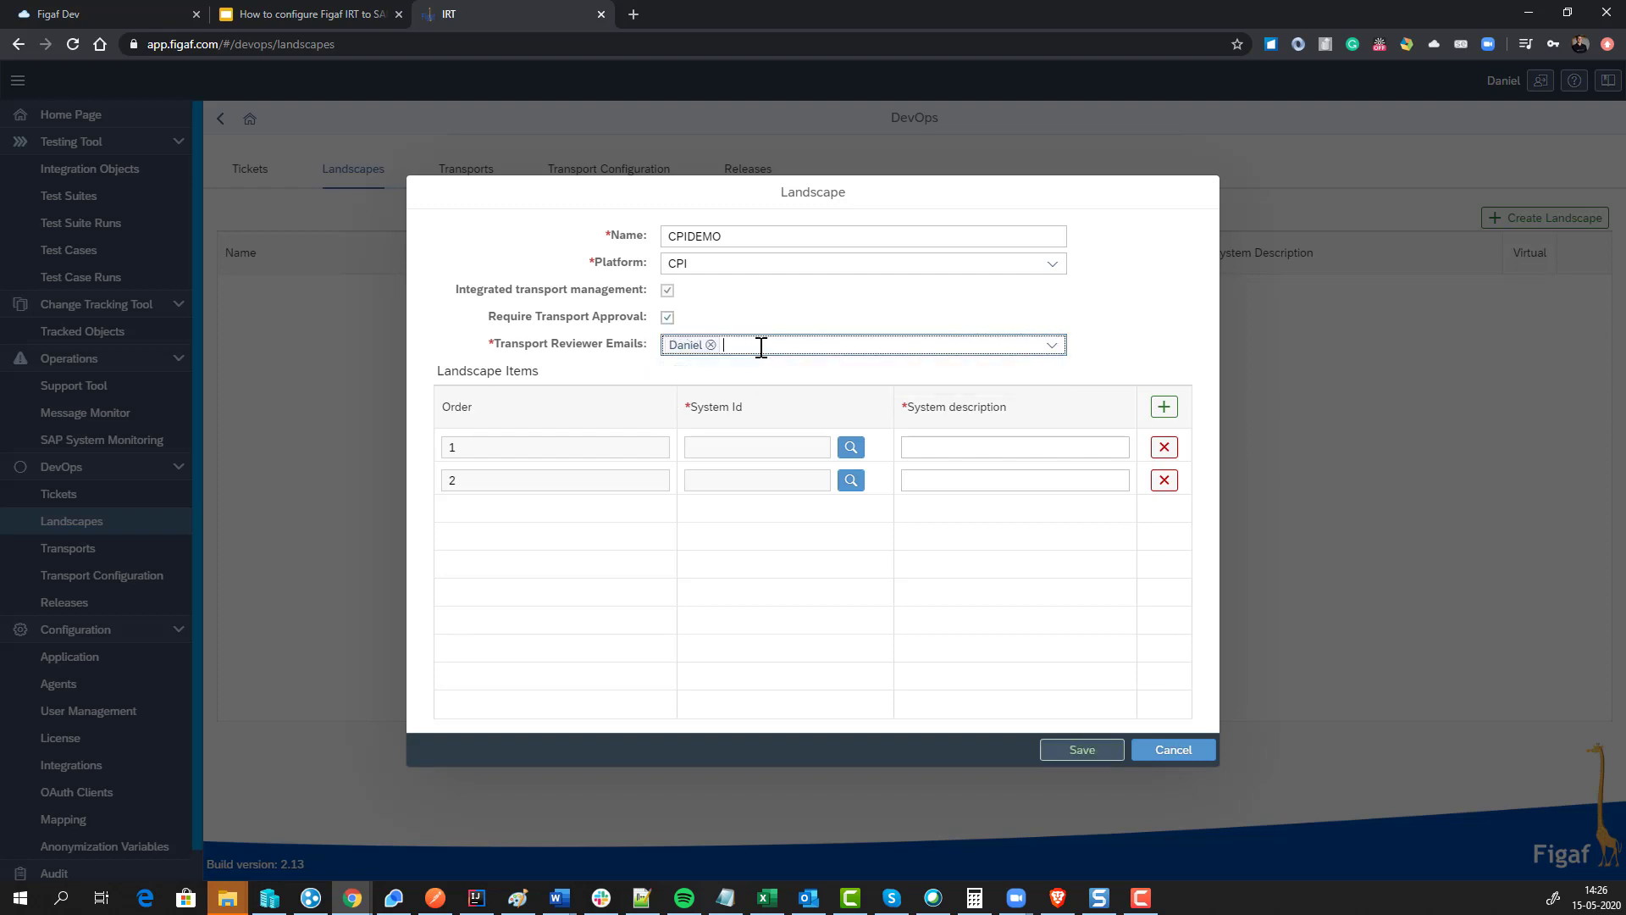
click(760, 328)
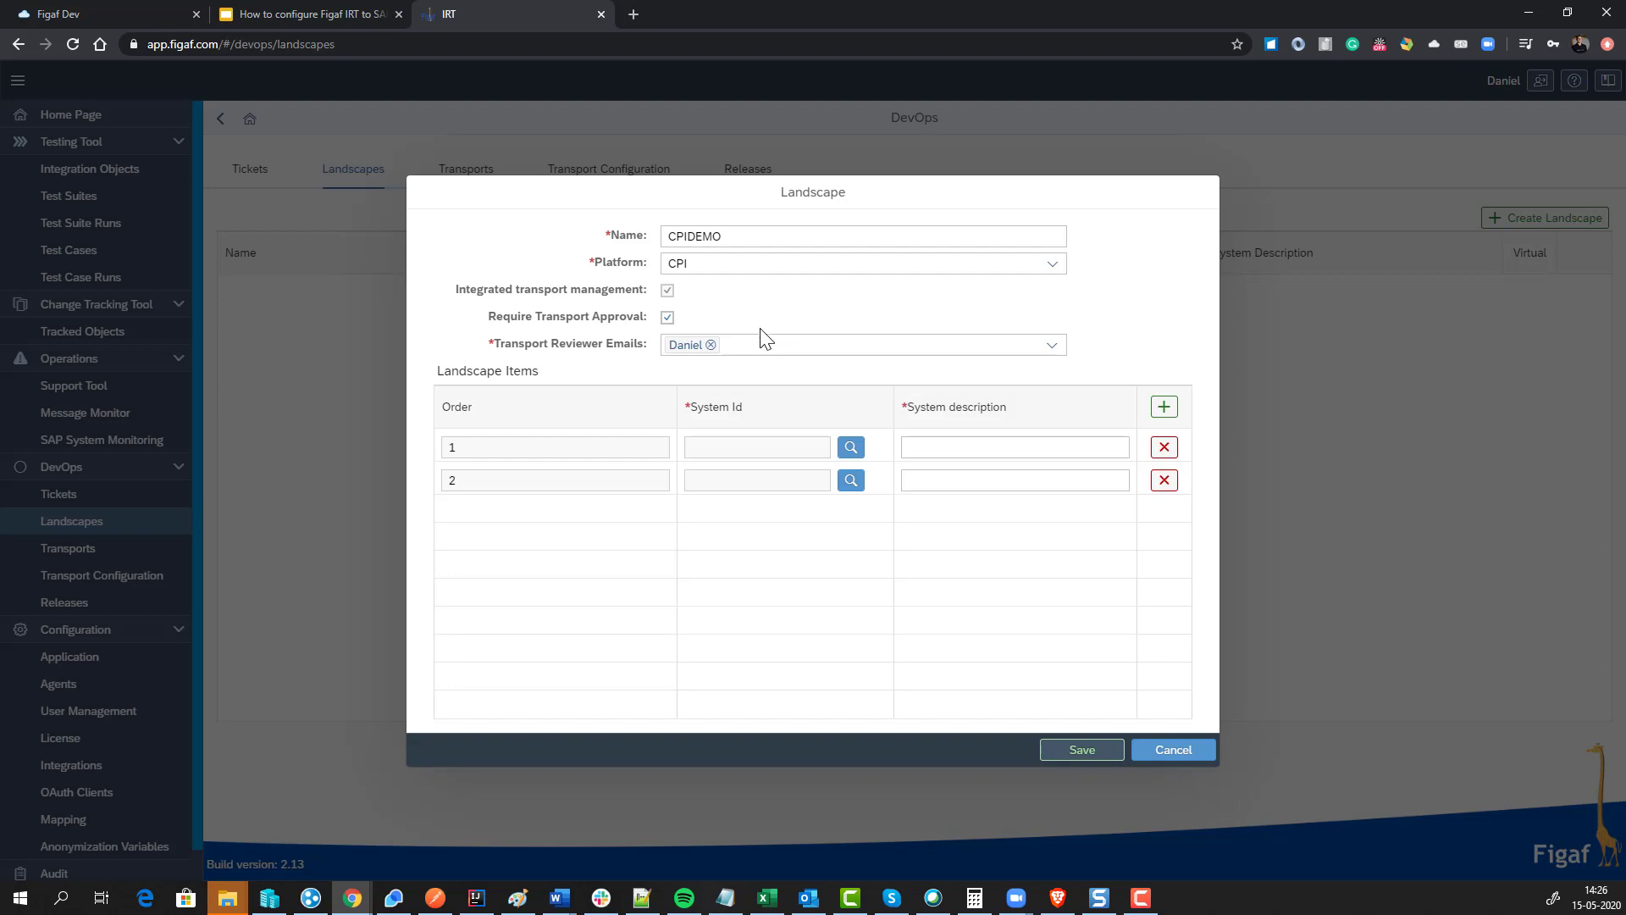
Step: Check the reviewer list, then open the stage 1 system ID lookup listing agent p0201
click(1052, 345)
click(1052, 347)
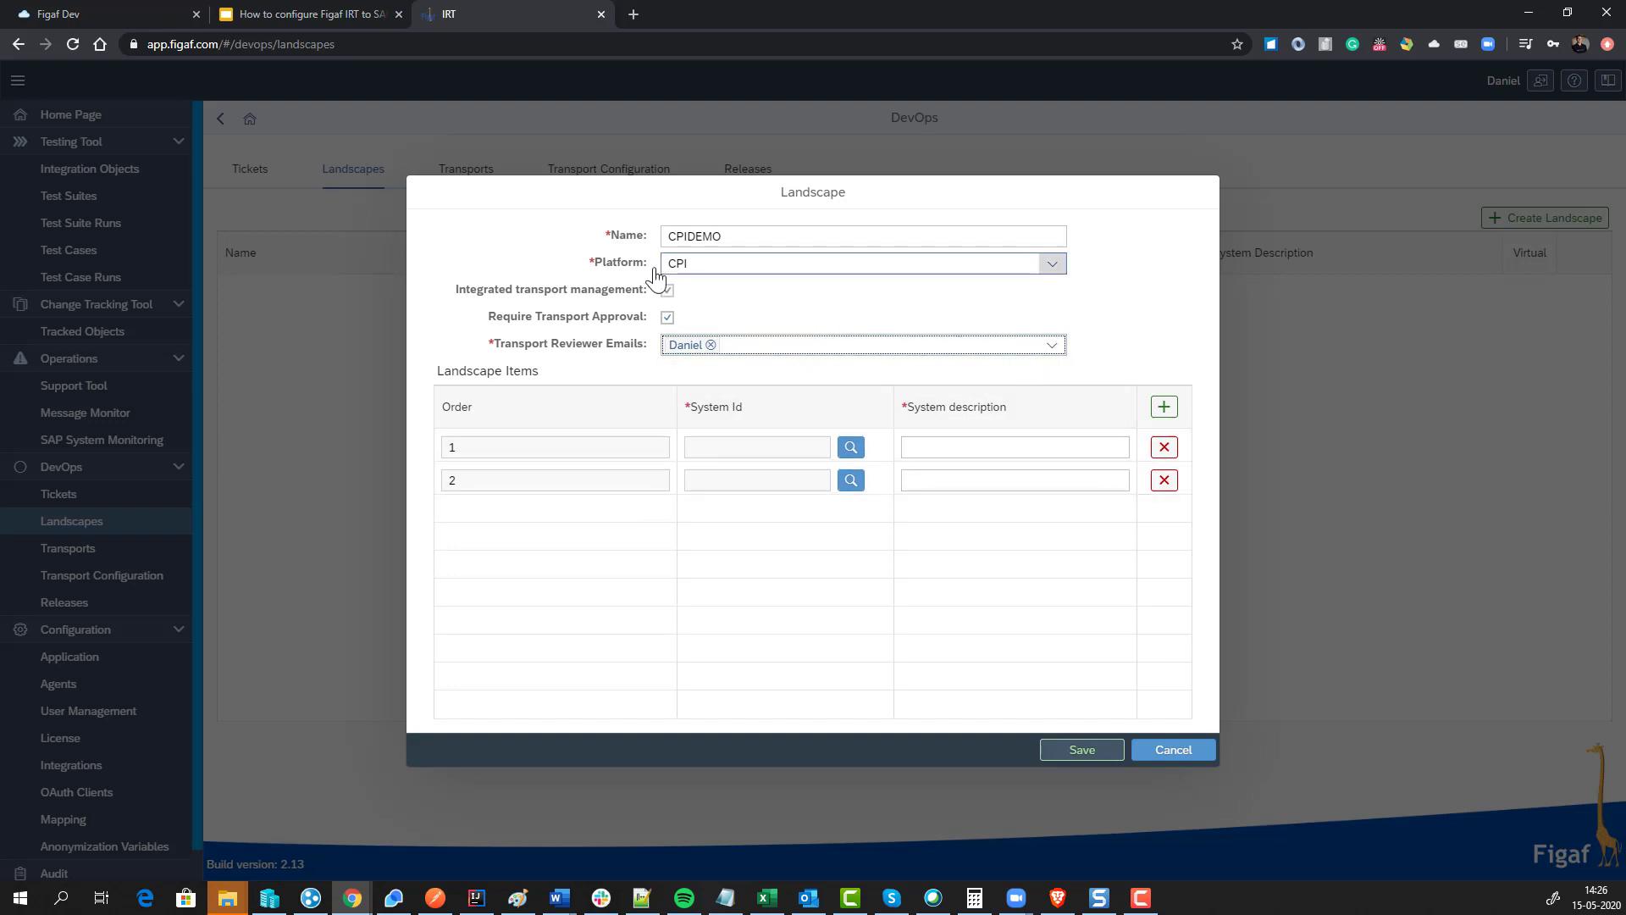
click(668, 317)
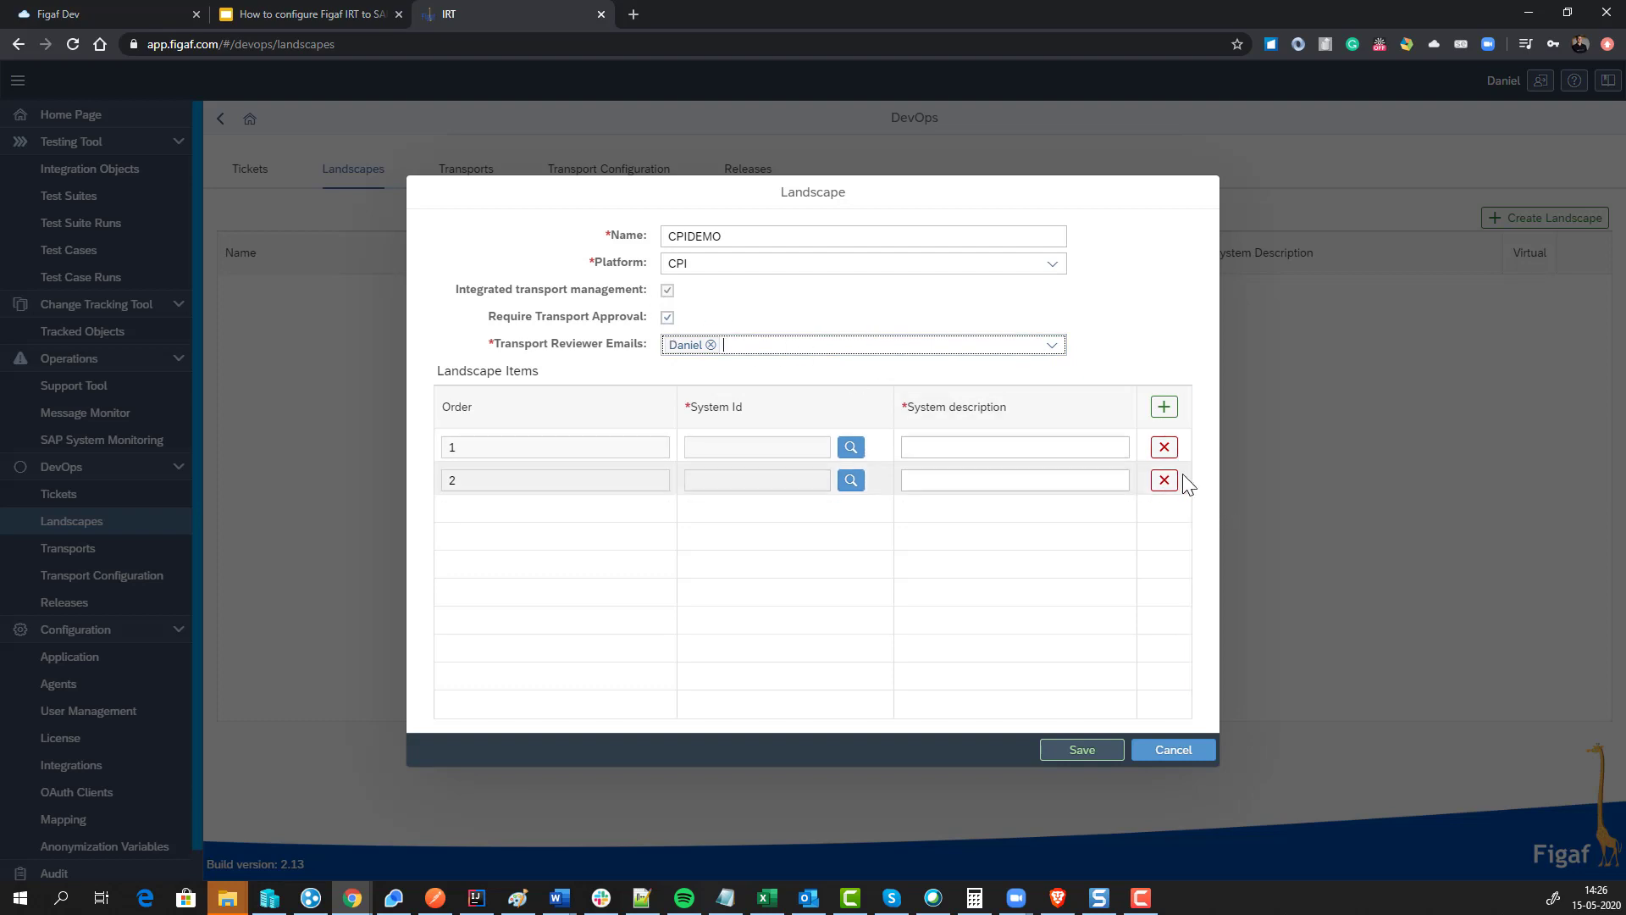
click(851, 449)
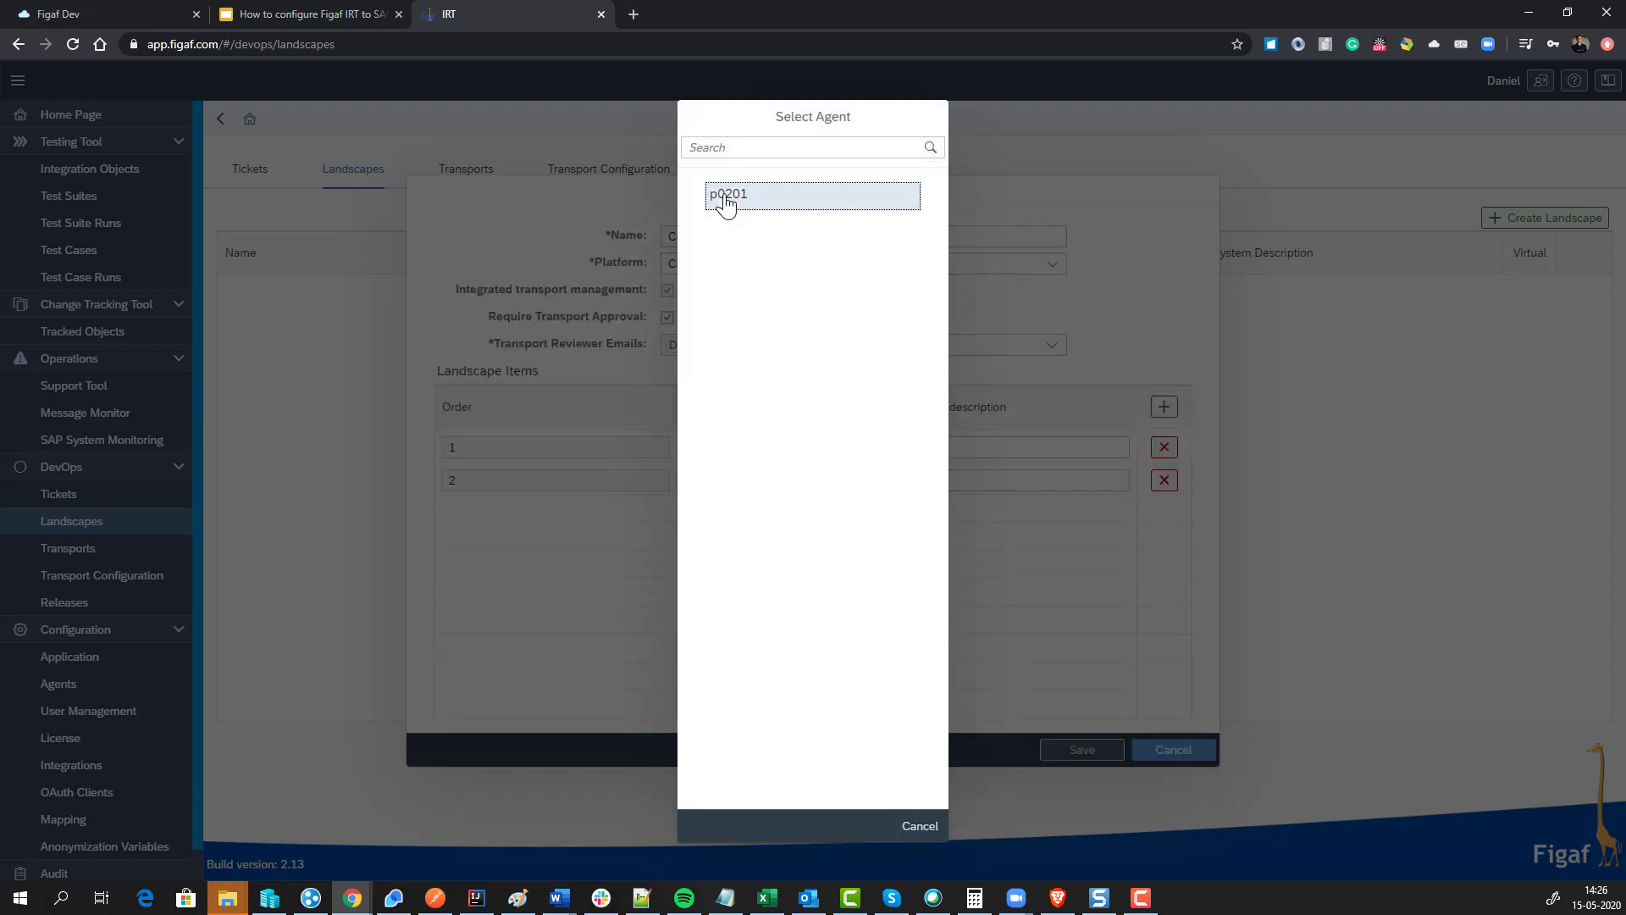
Step: Assign agent p0201 to both landscape stages and describe them as Dev and QA
click(726, 204)
click(850, 480)
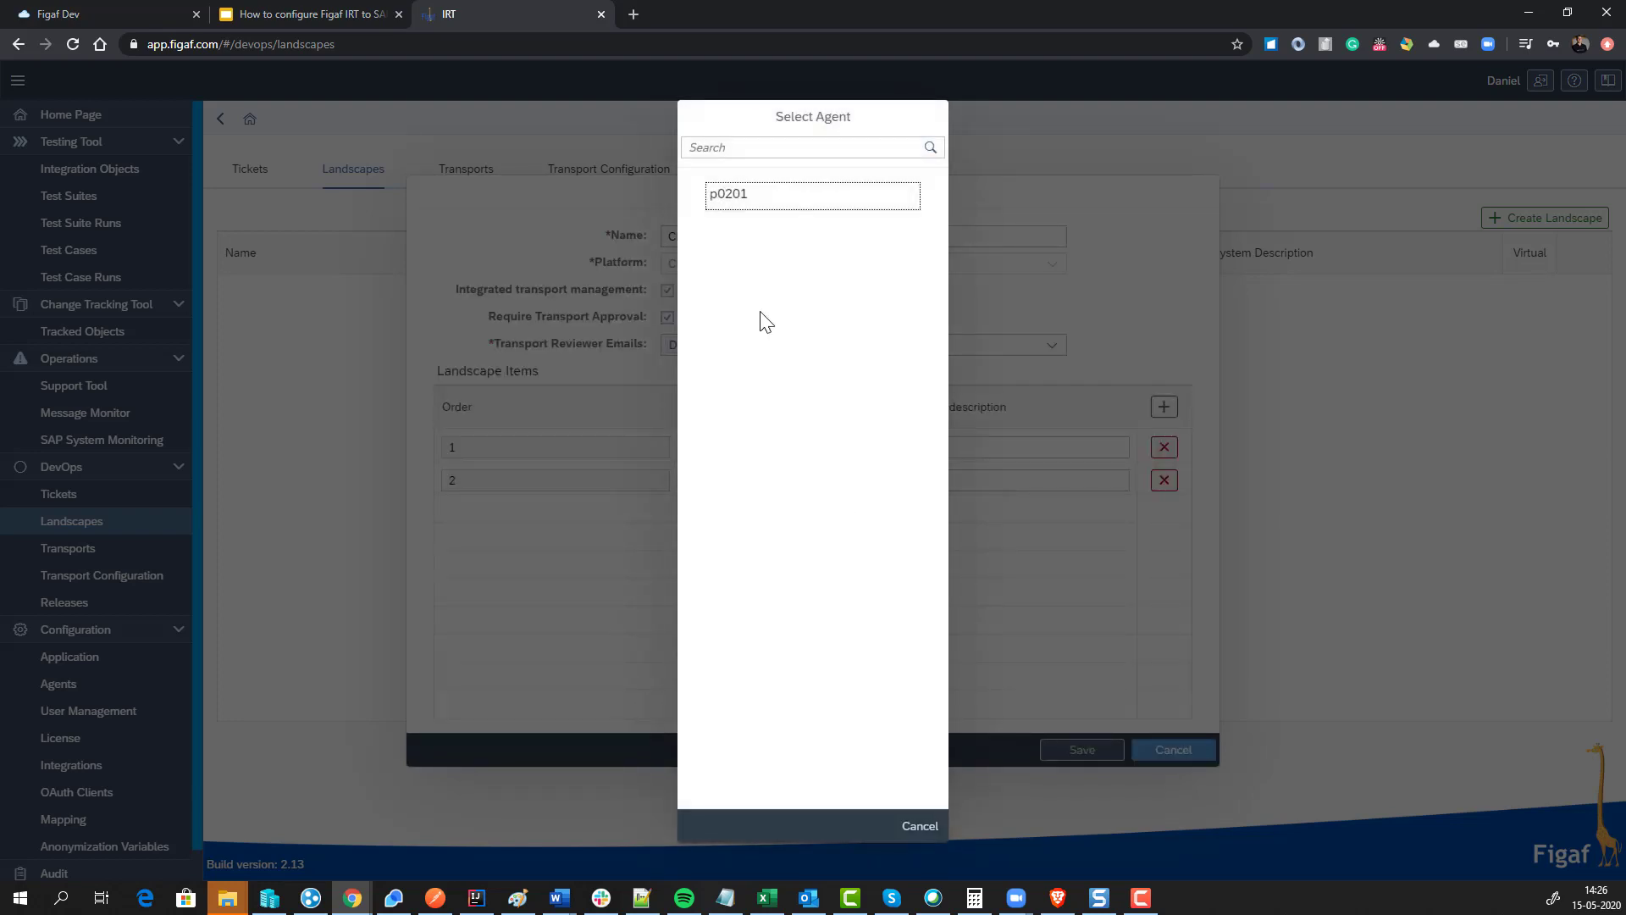
click(751, 211)
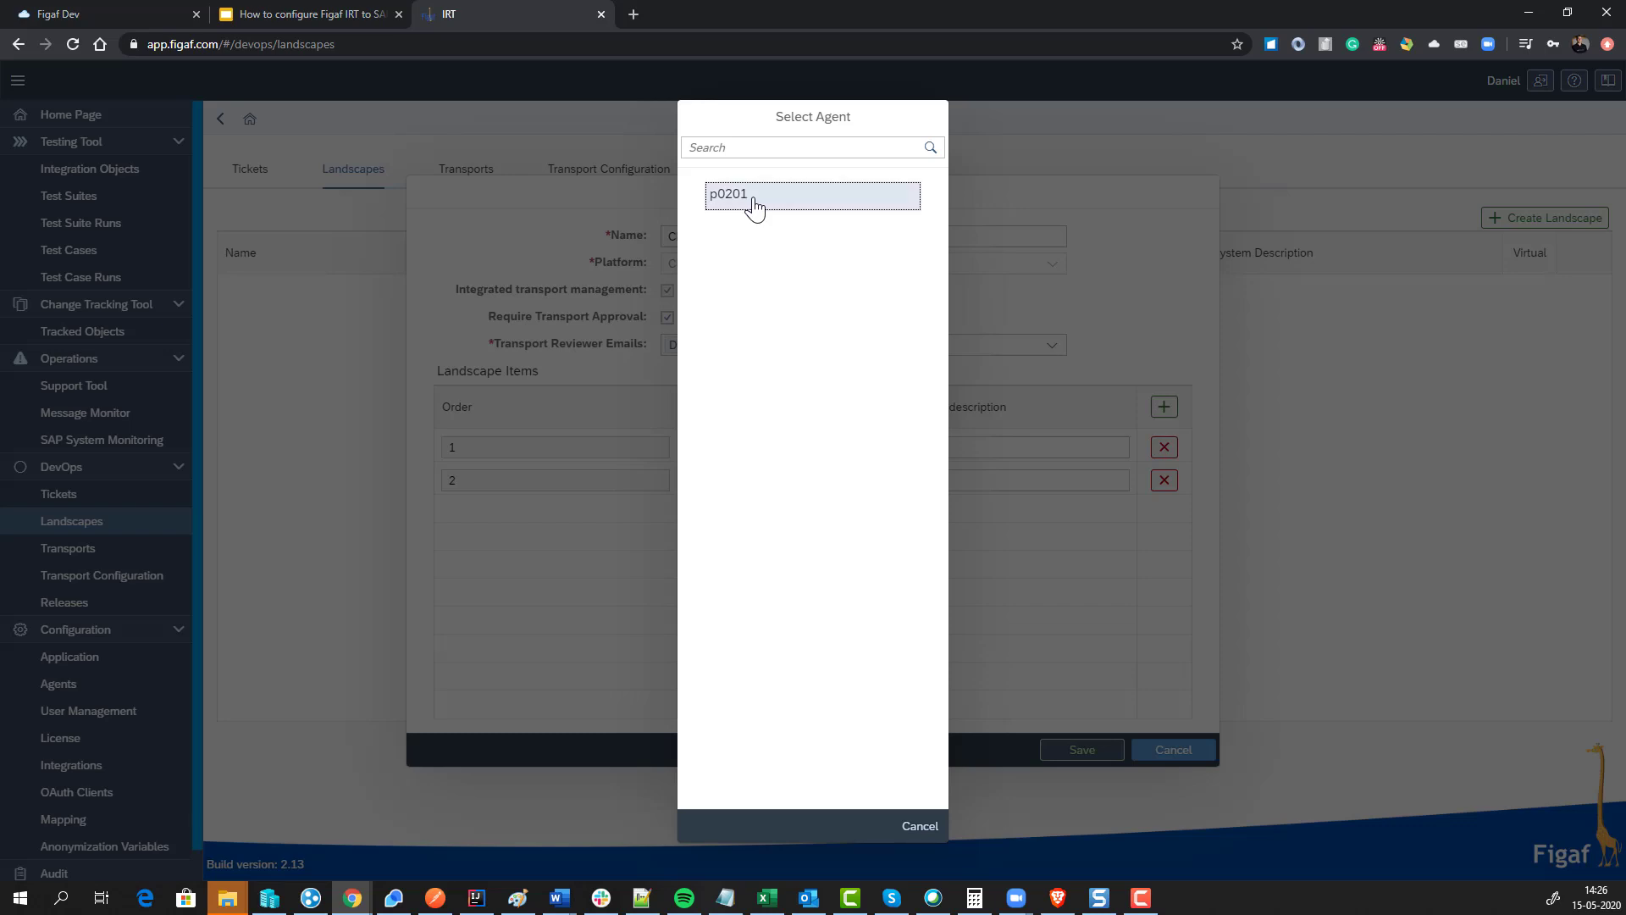
click(935, 449)
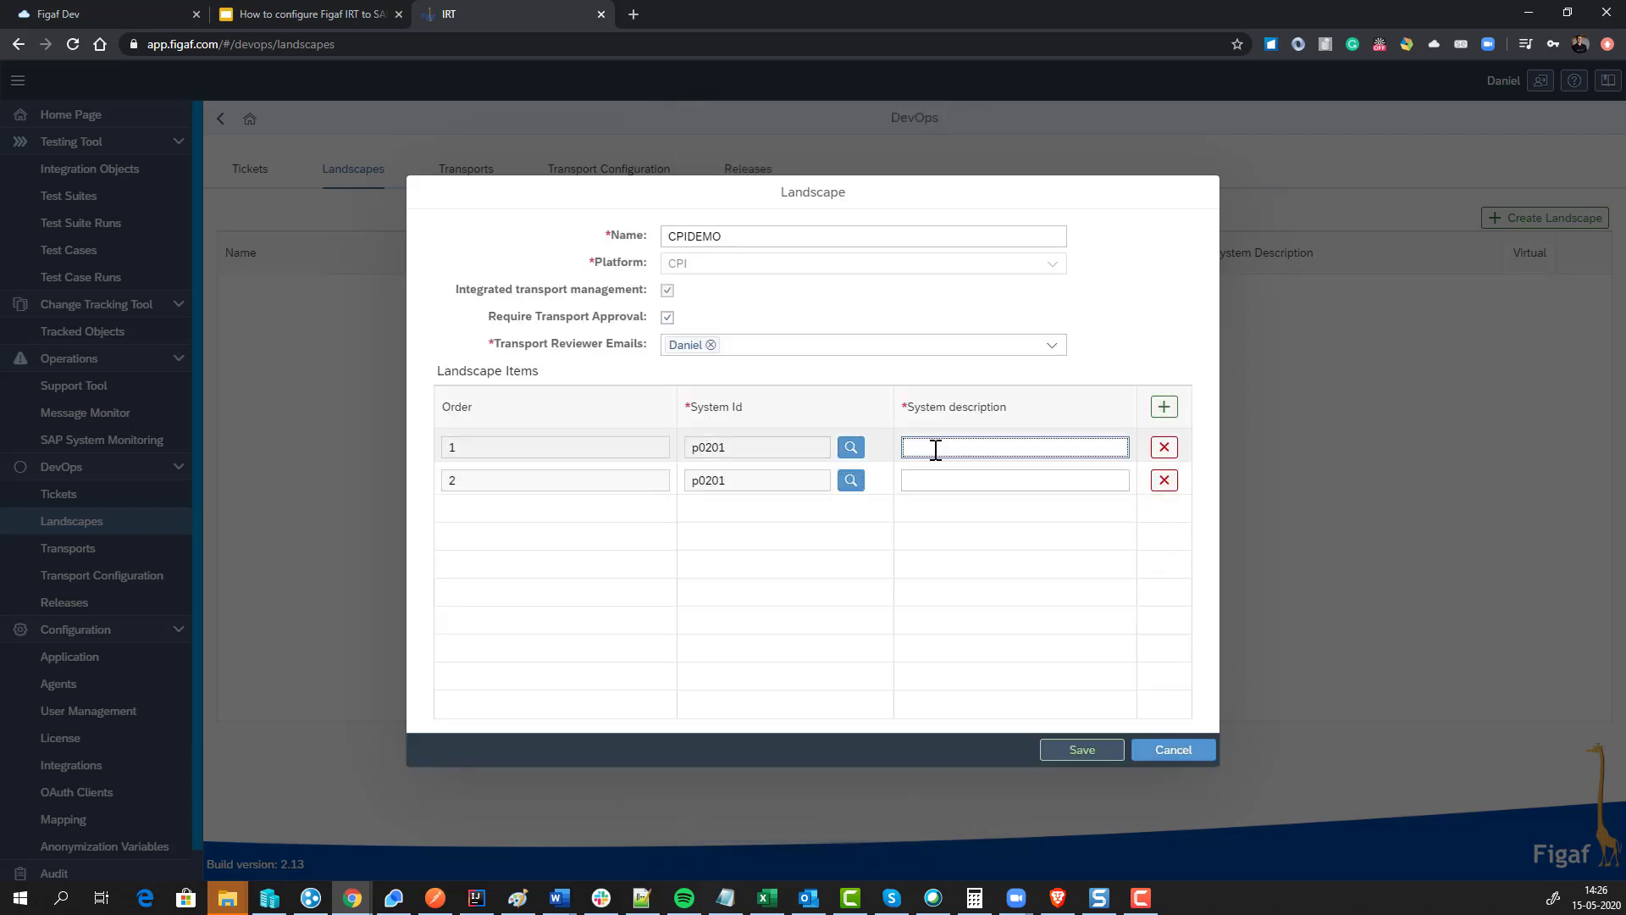
text(Dev)
key(Tab)
key(Tab)
key(Tab)
key(Tab)
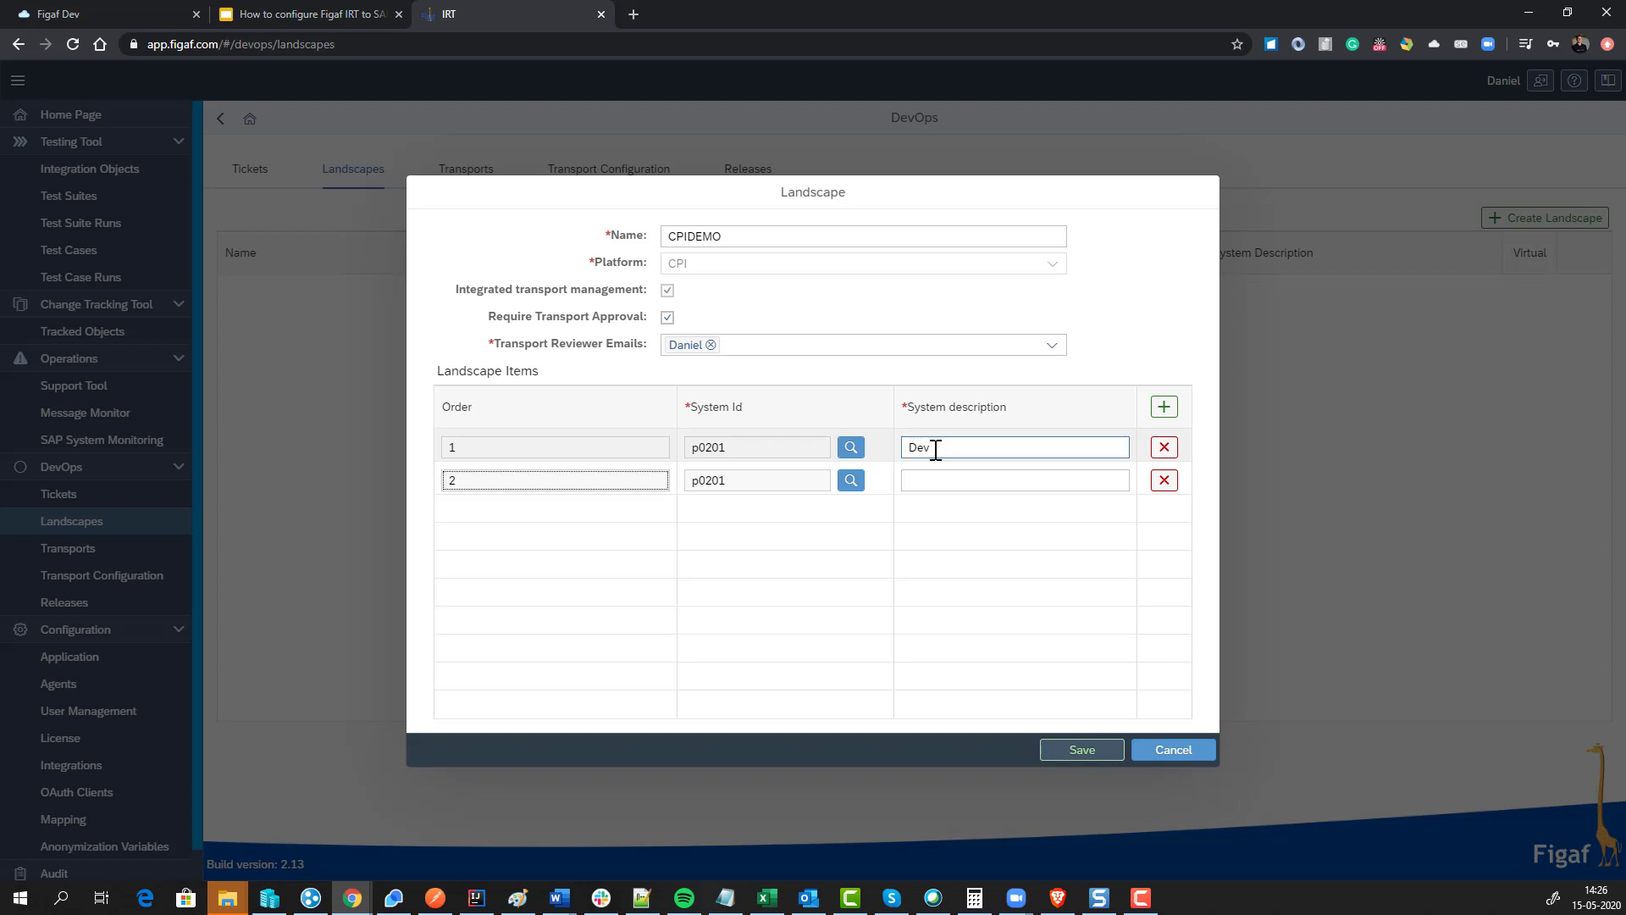
key(Tab)
text(QA)
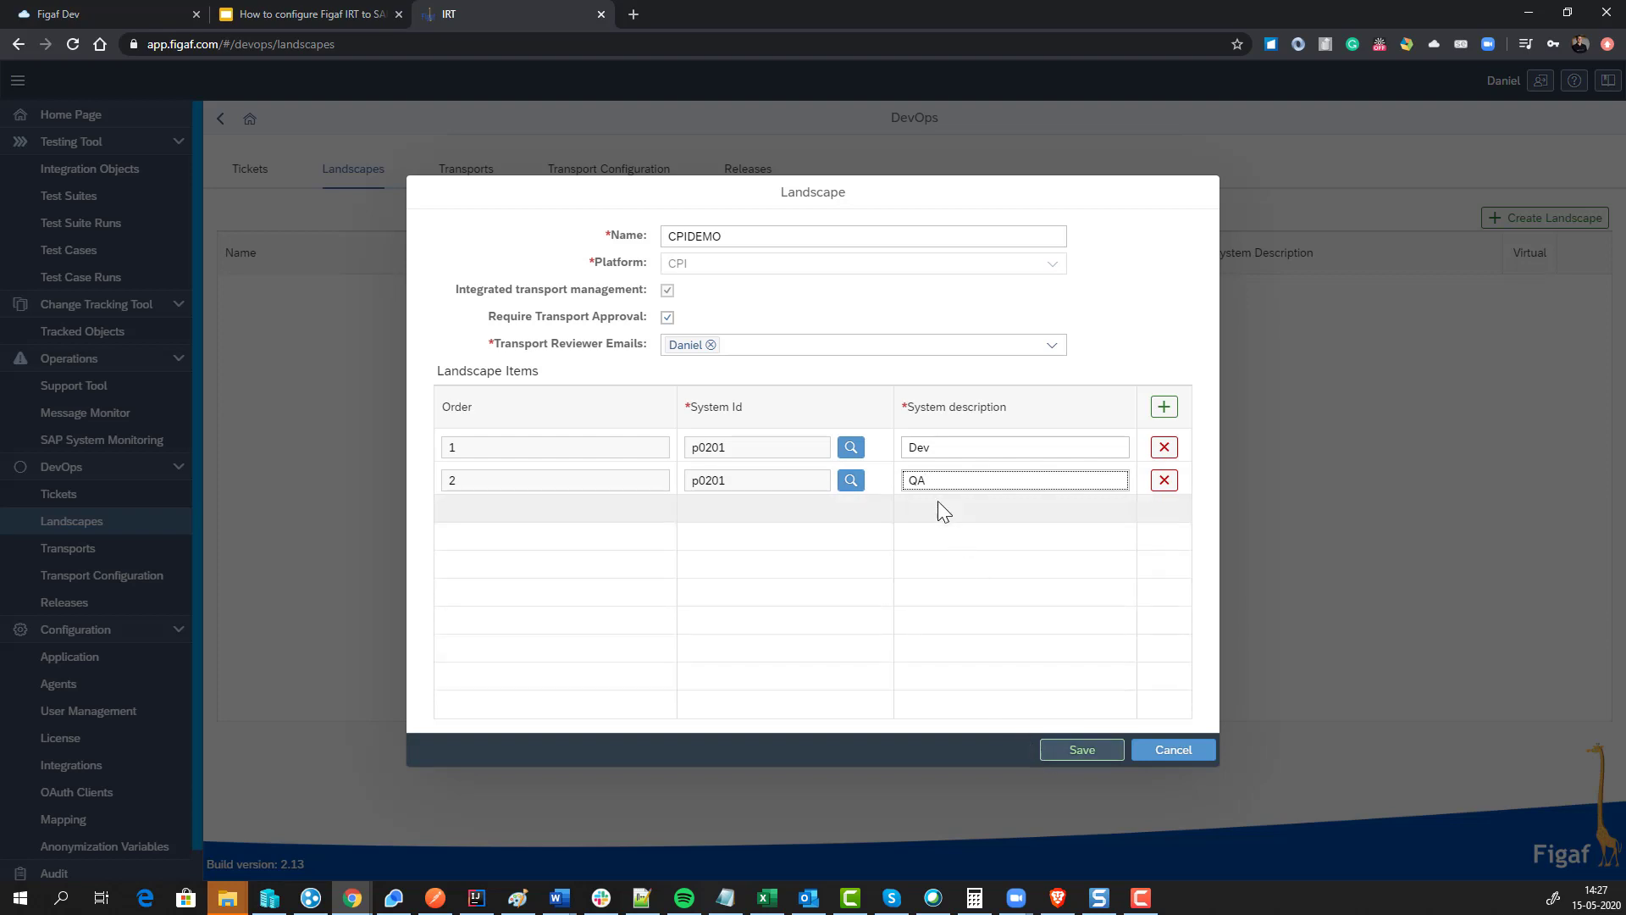
Step: Save the CPIDEMO landscape and go to the tracked objects for agent p0201
click(1064, 751)
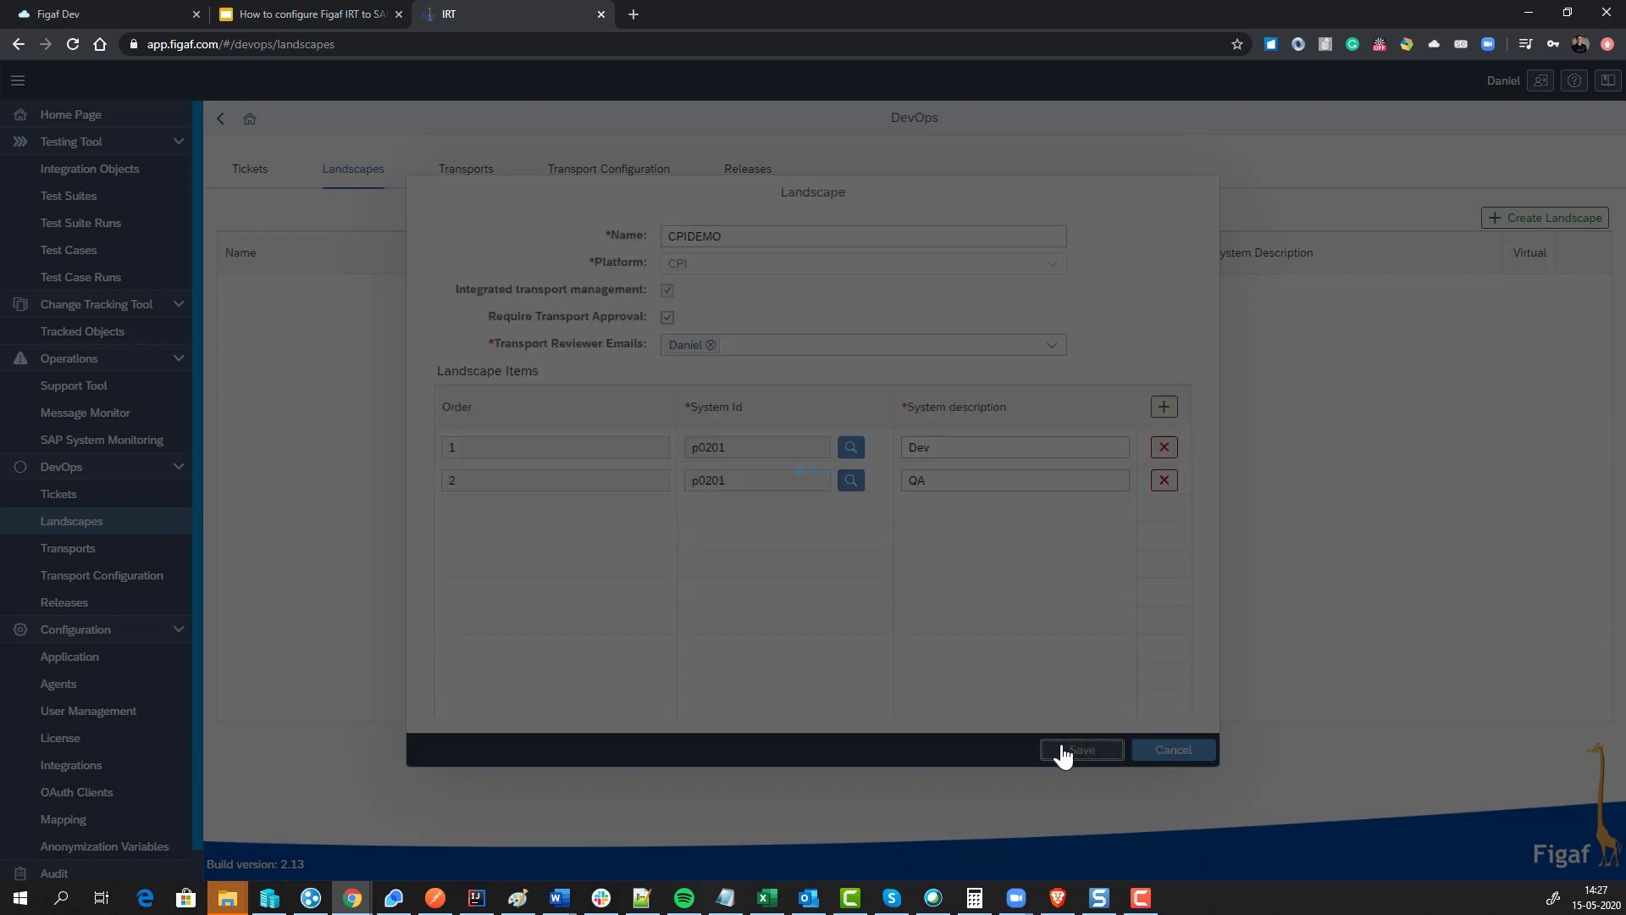
click(931, 523)
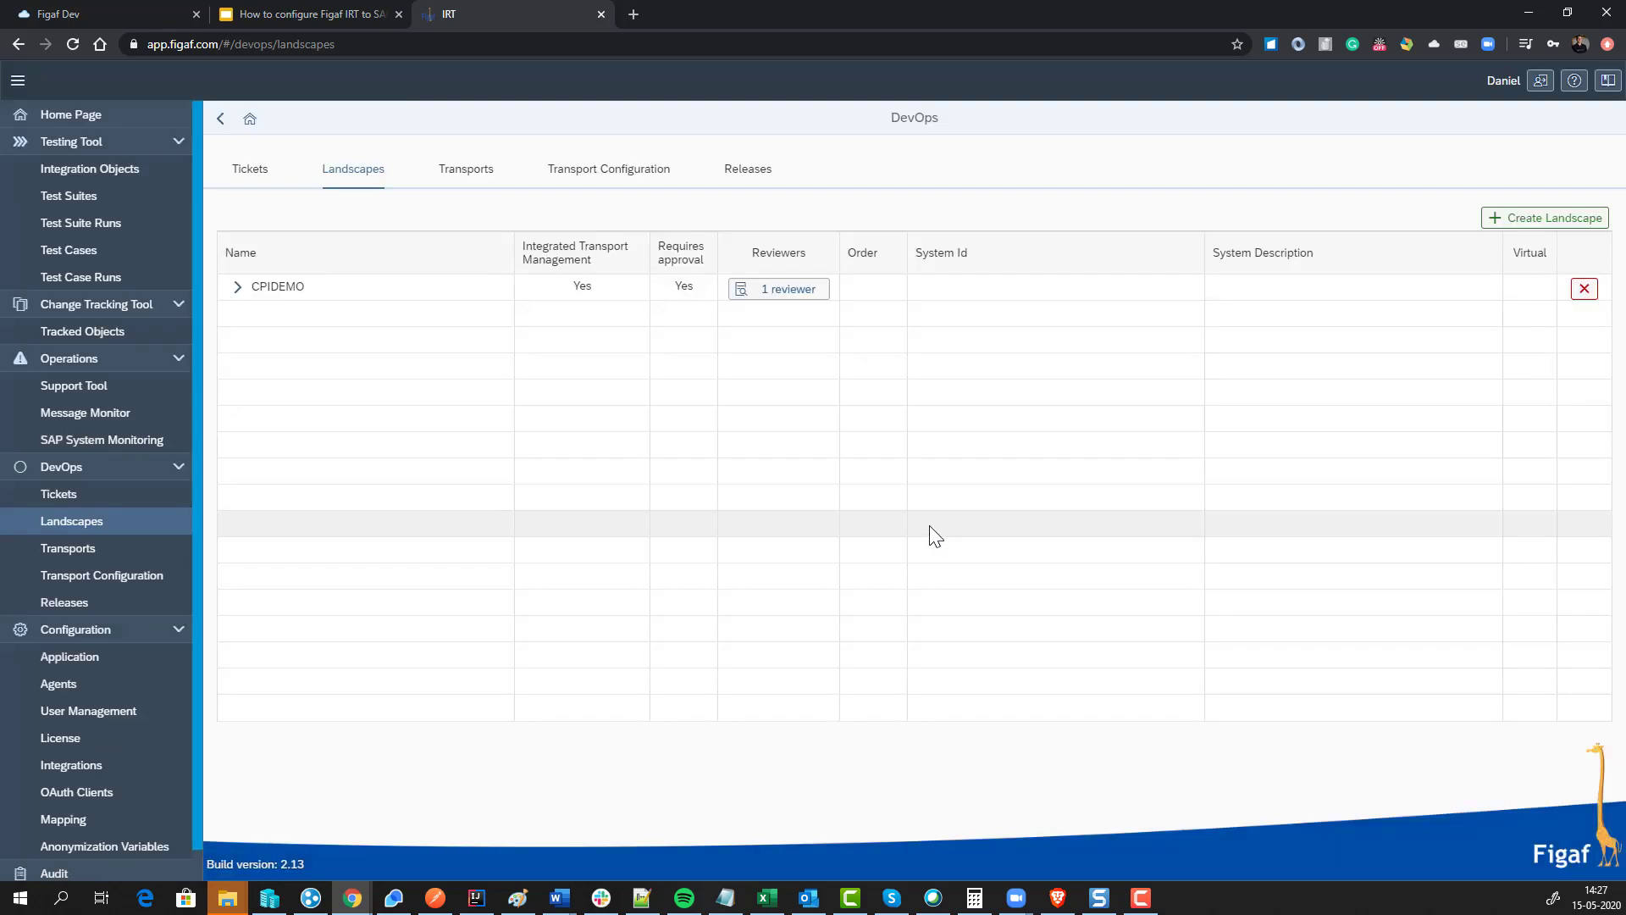
click(316, 12)
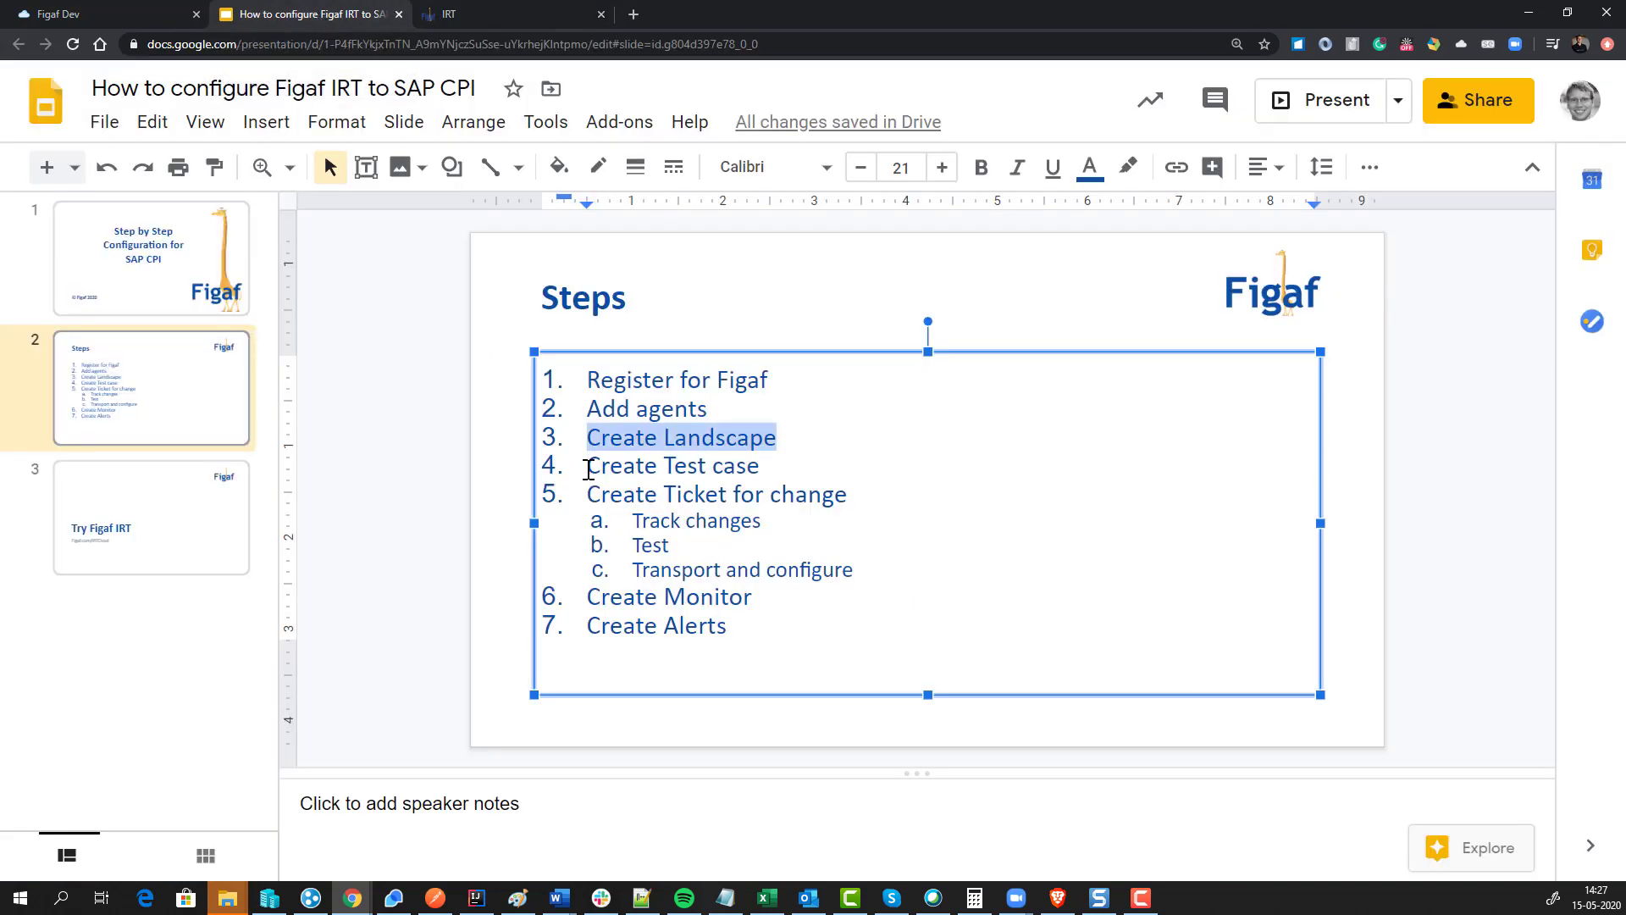
click(561, 16)
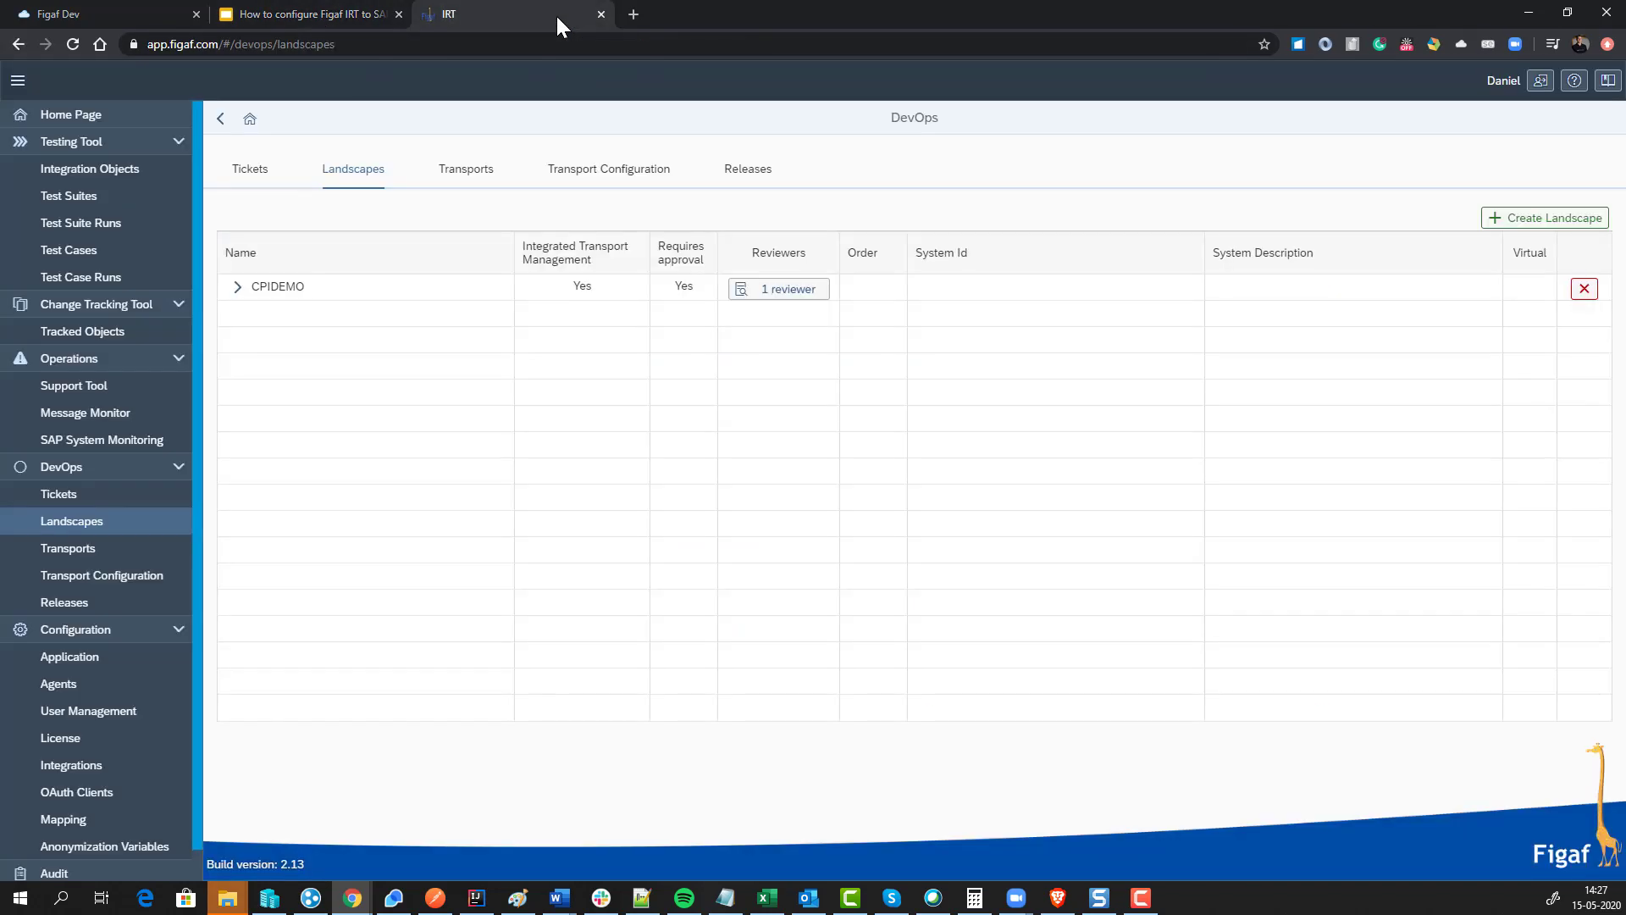
click(115, 332)
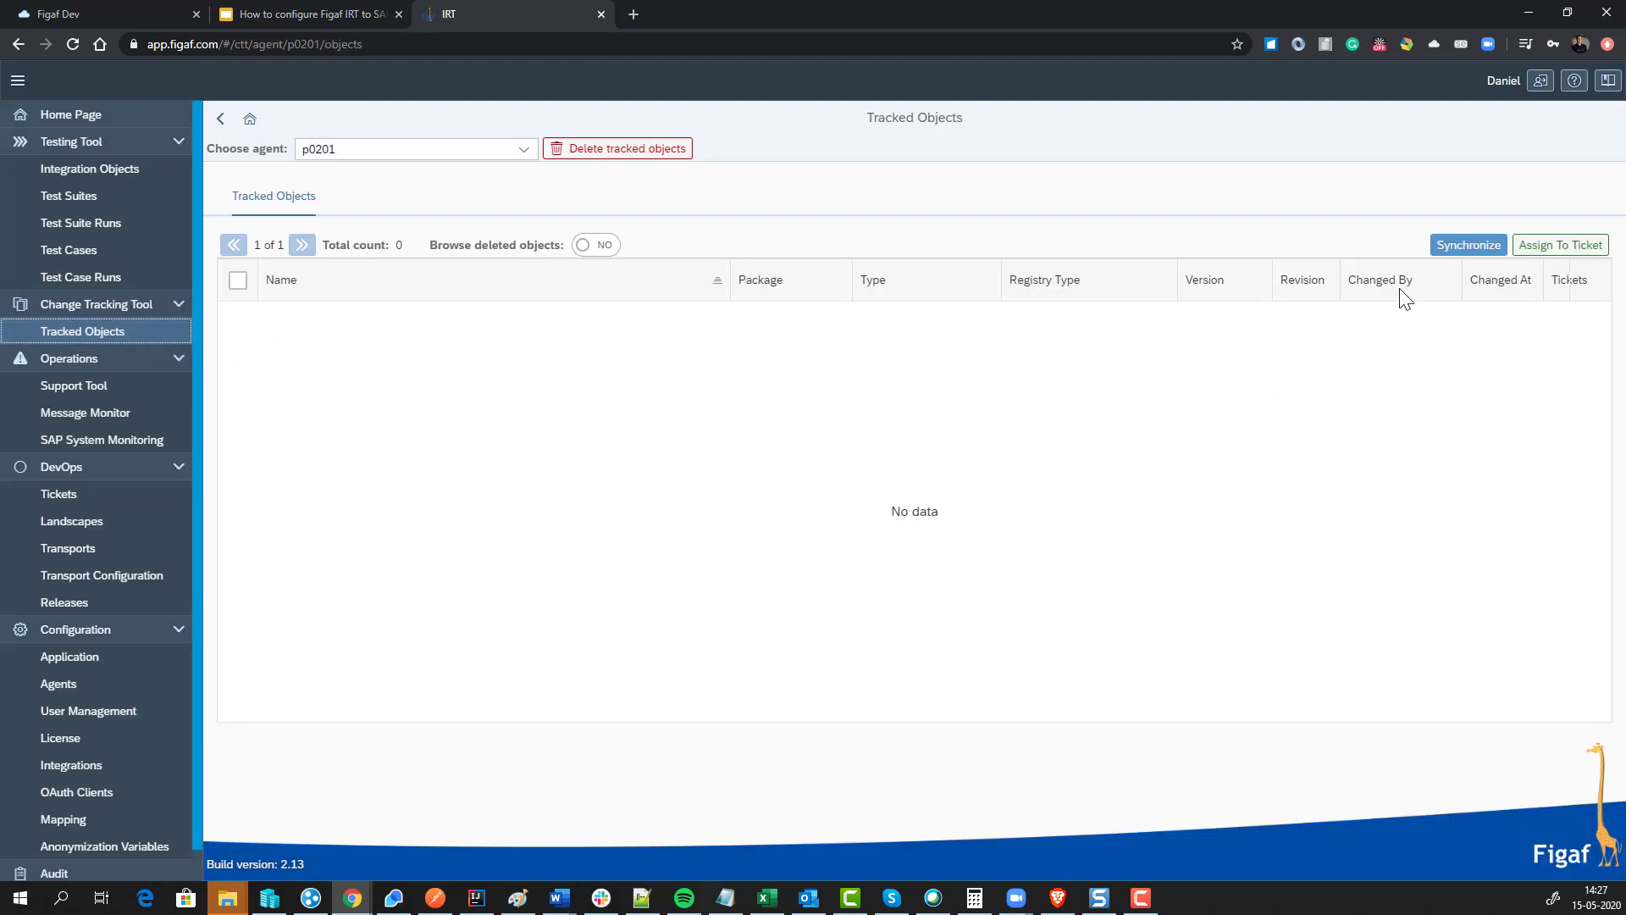
Step: Synchronize agent p0201's tracked objects from the CPI tenant
click(1454, 245)
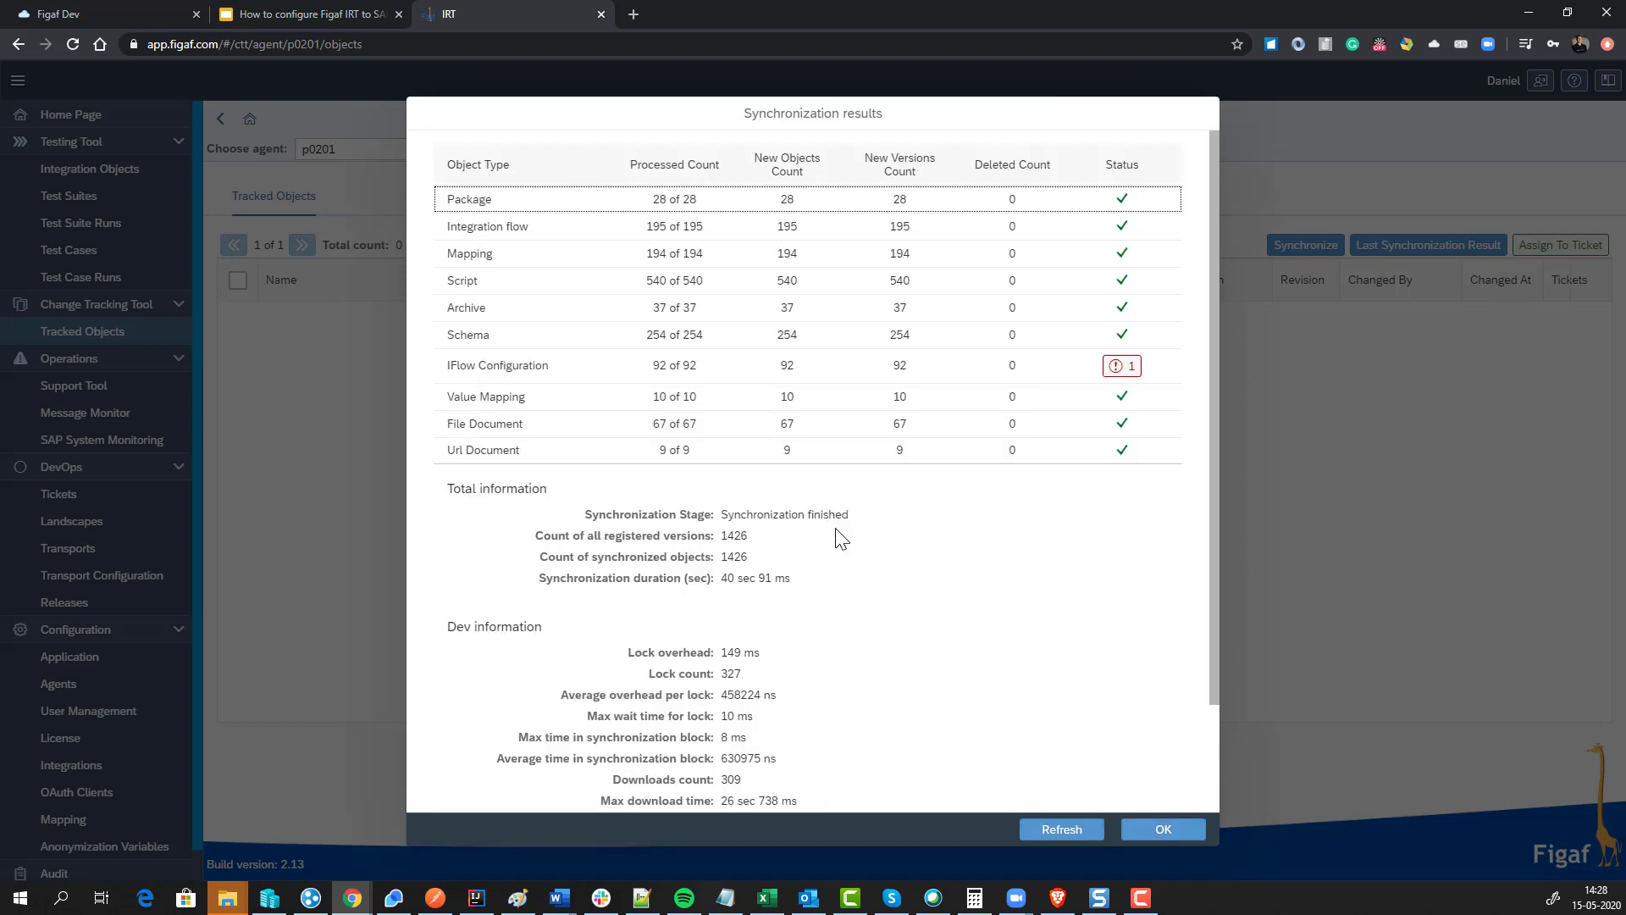
Step: Check the IFlow Configuration error, close the synchronization results, and return to the Steps slide
click(1122, 366)
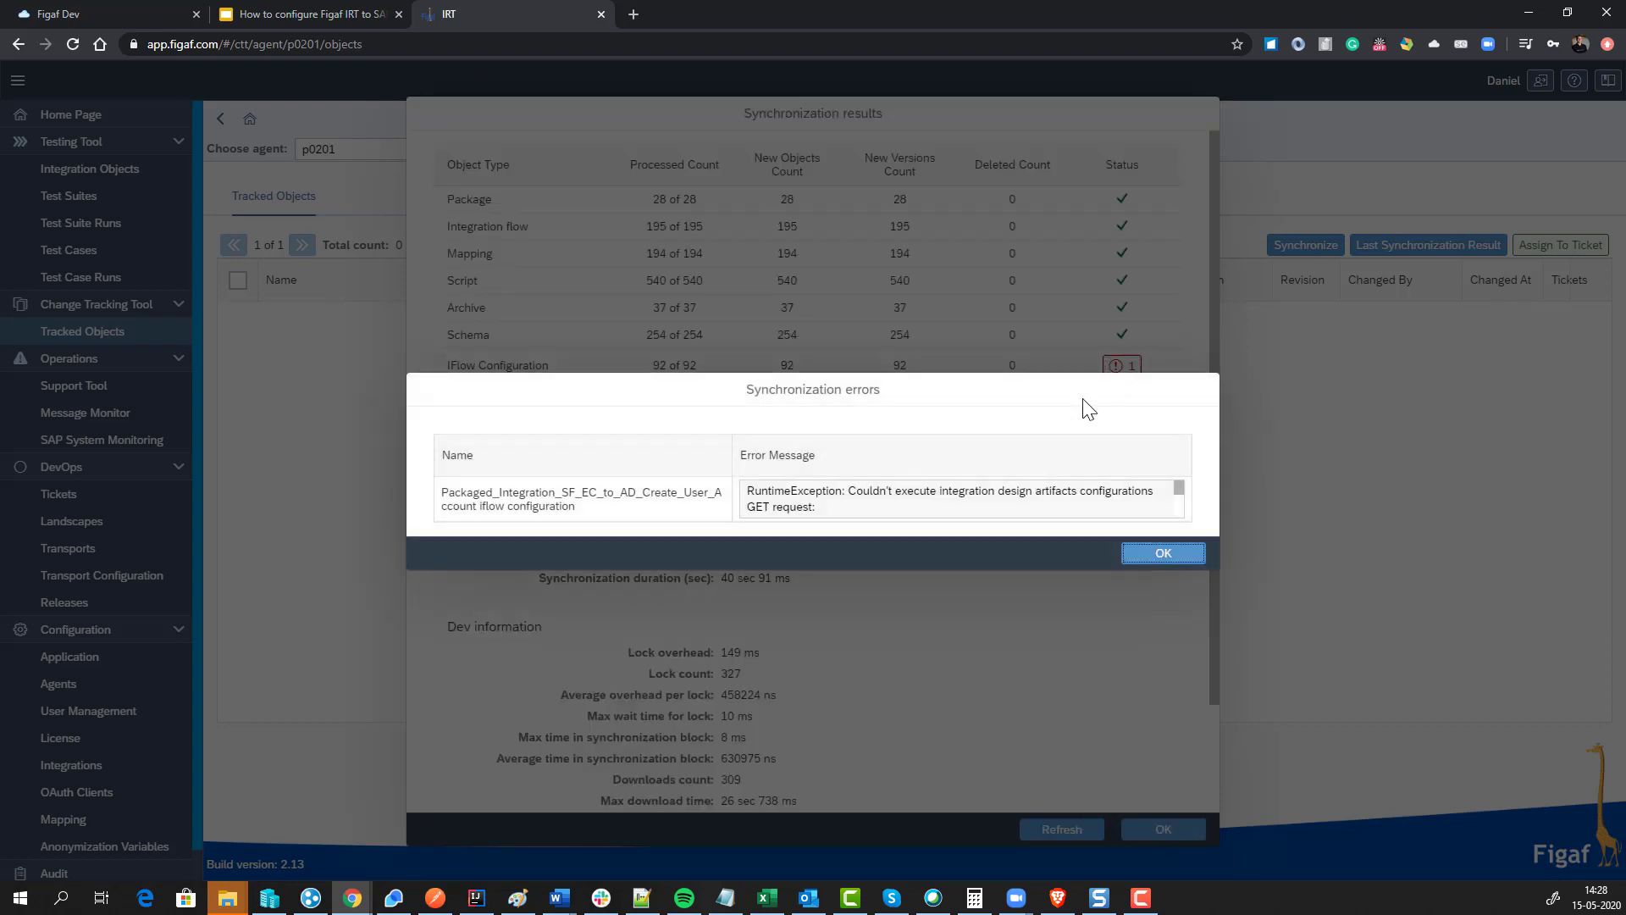
click(1149, 559)
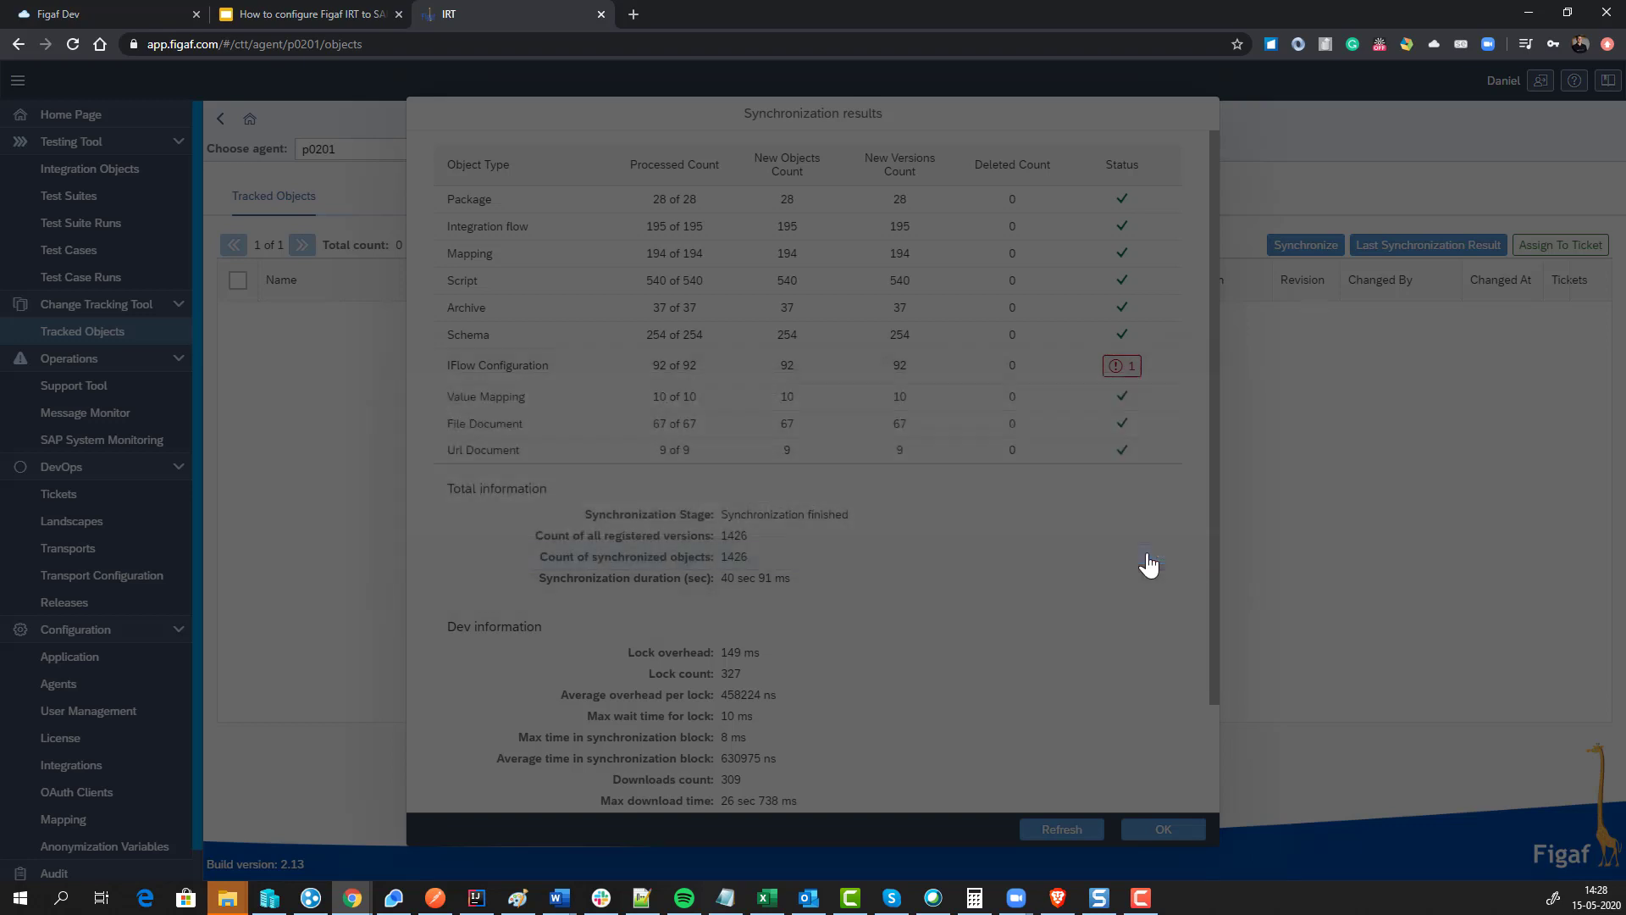
scroll(964, 759, down, 3)
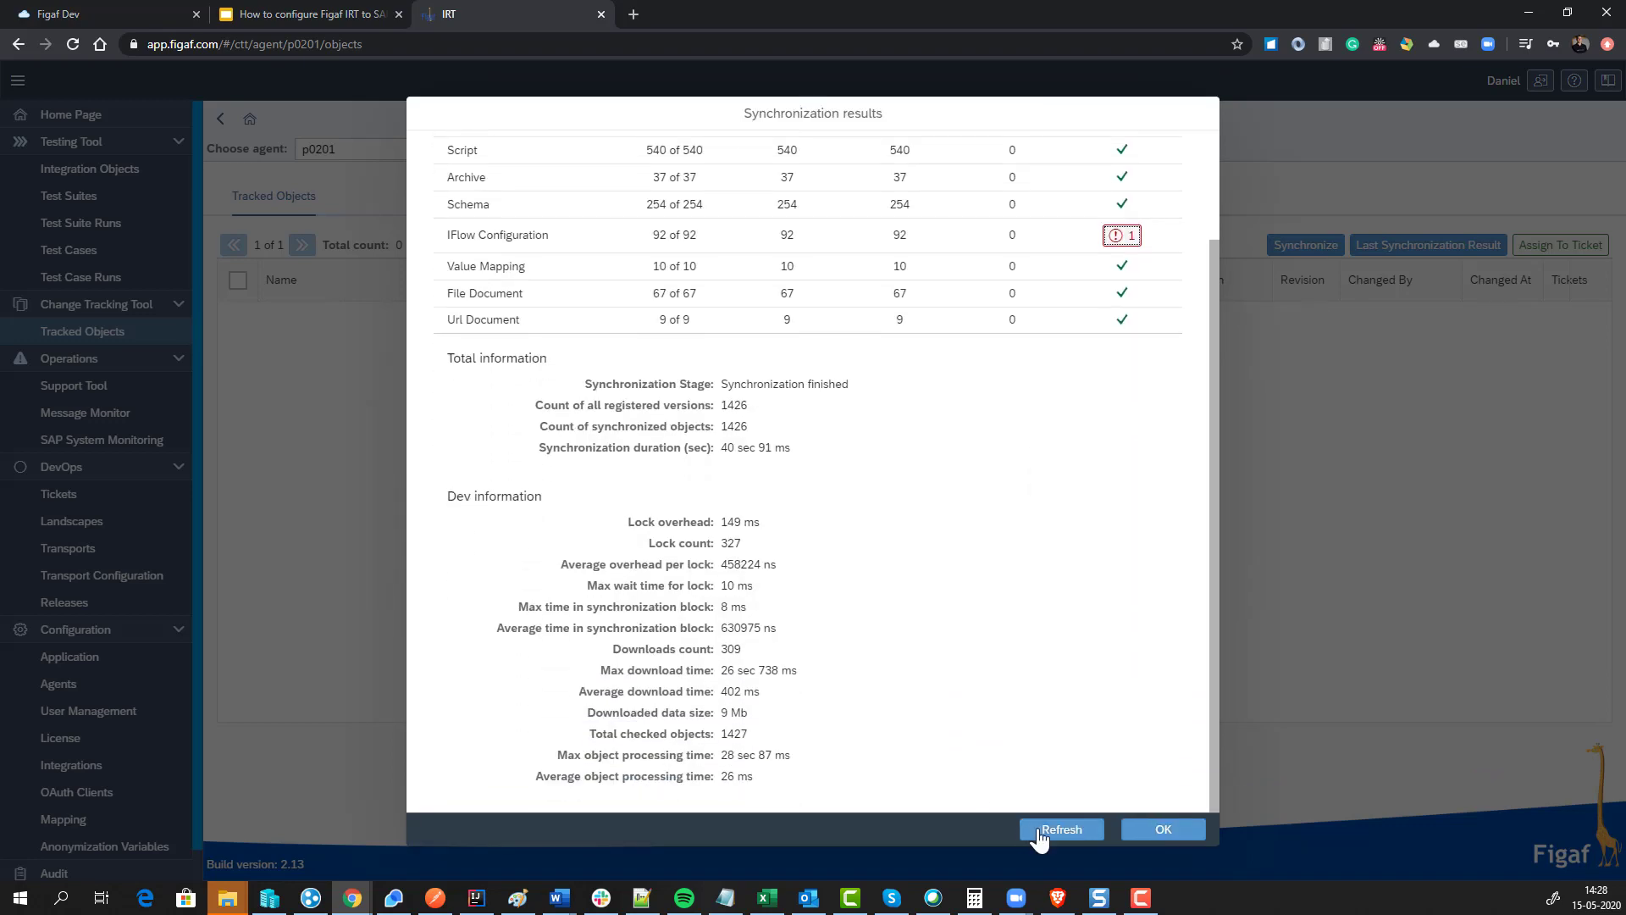
click(1162, 829)
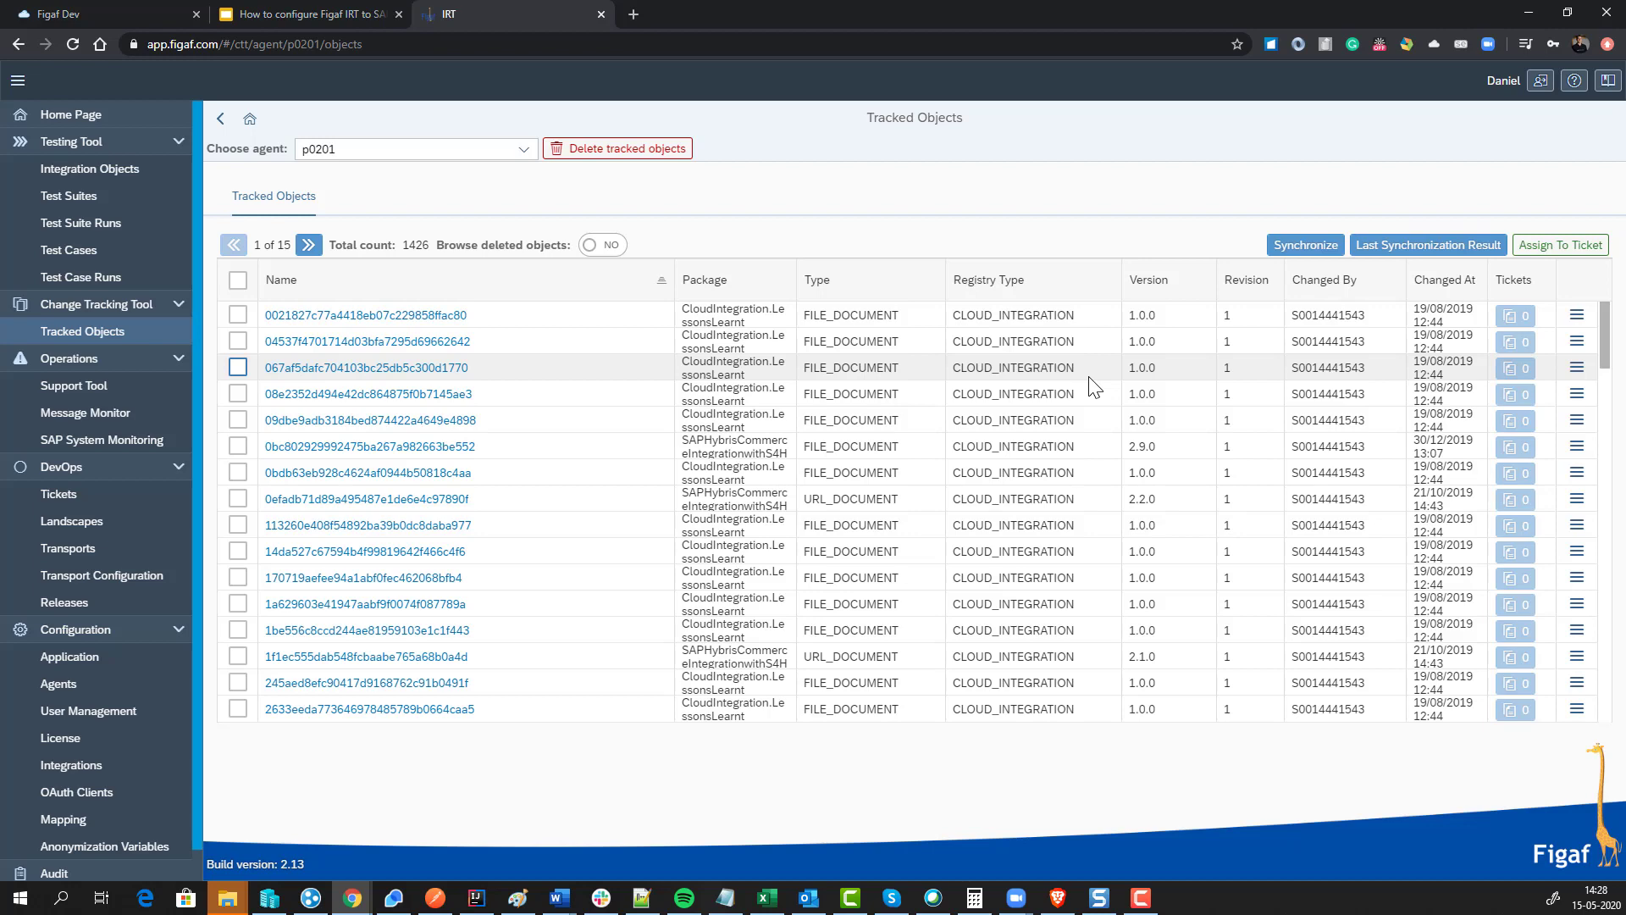
click(364, 15)
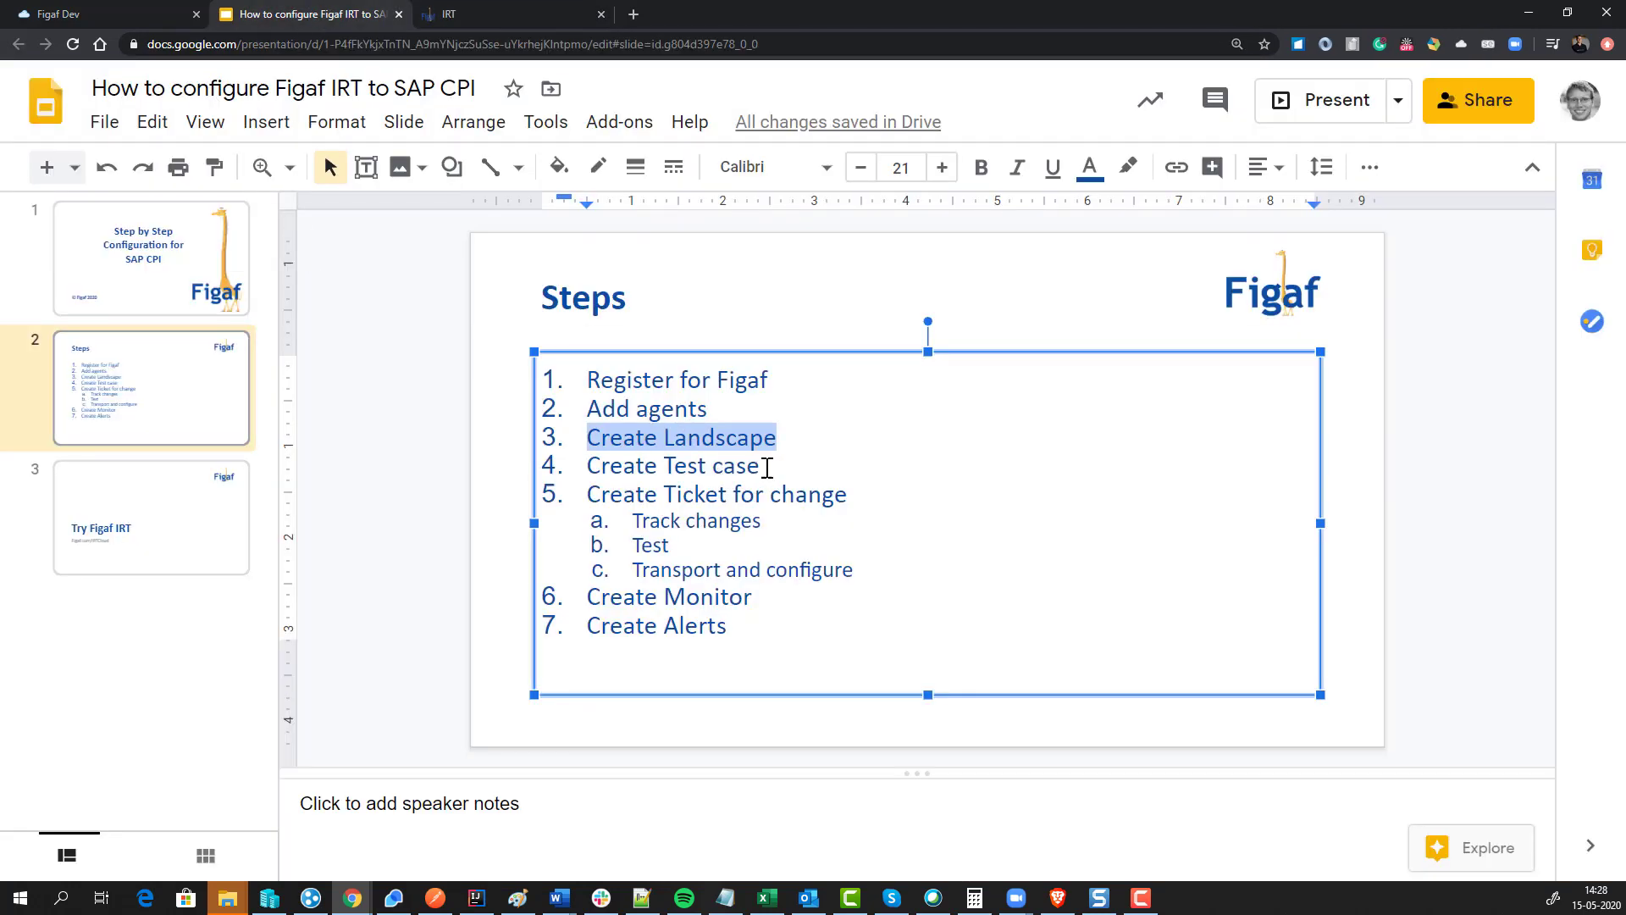
Step: Highlight 'Create Test case' on slide 2, then go back to Figaf IRT's tracked objects
drag(766, 467, 601, 466)
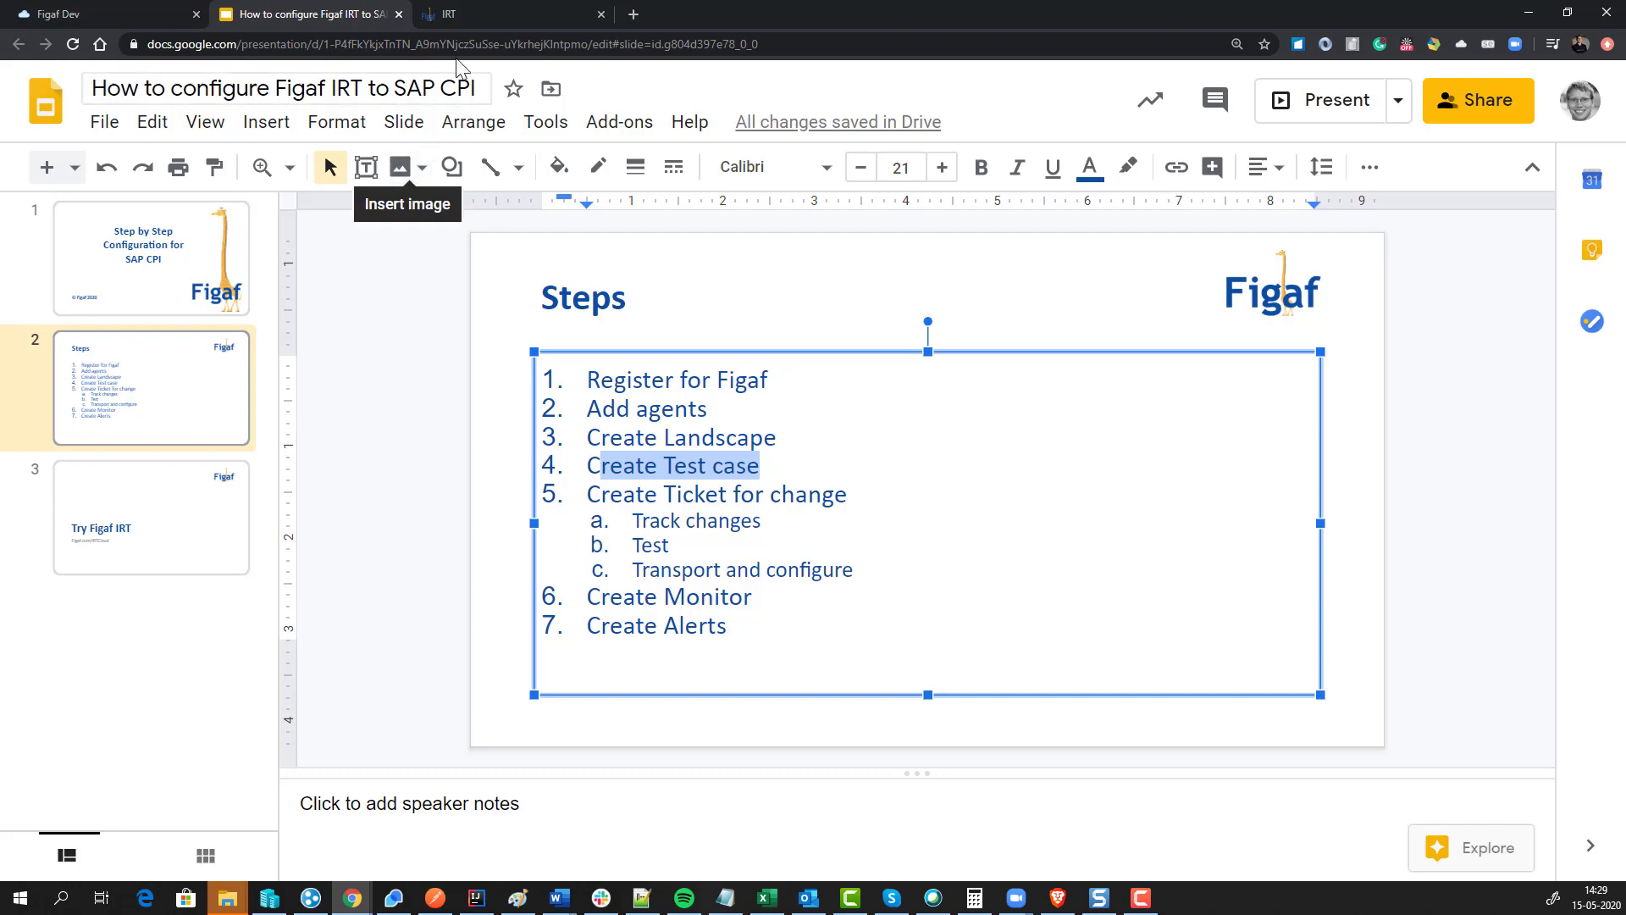
click(473, 16)
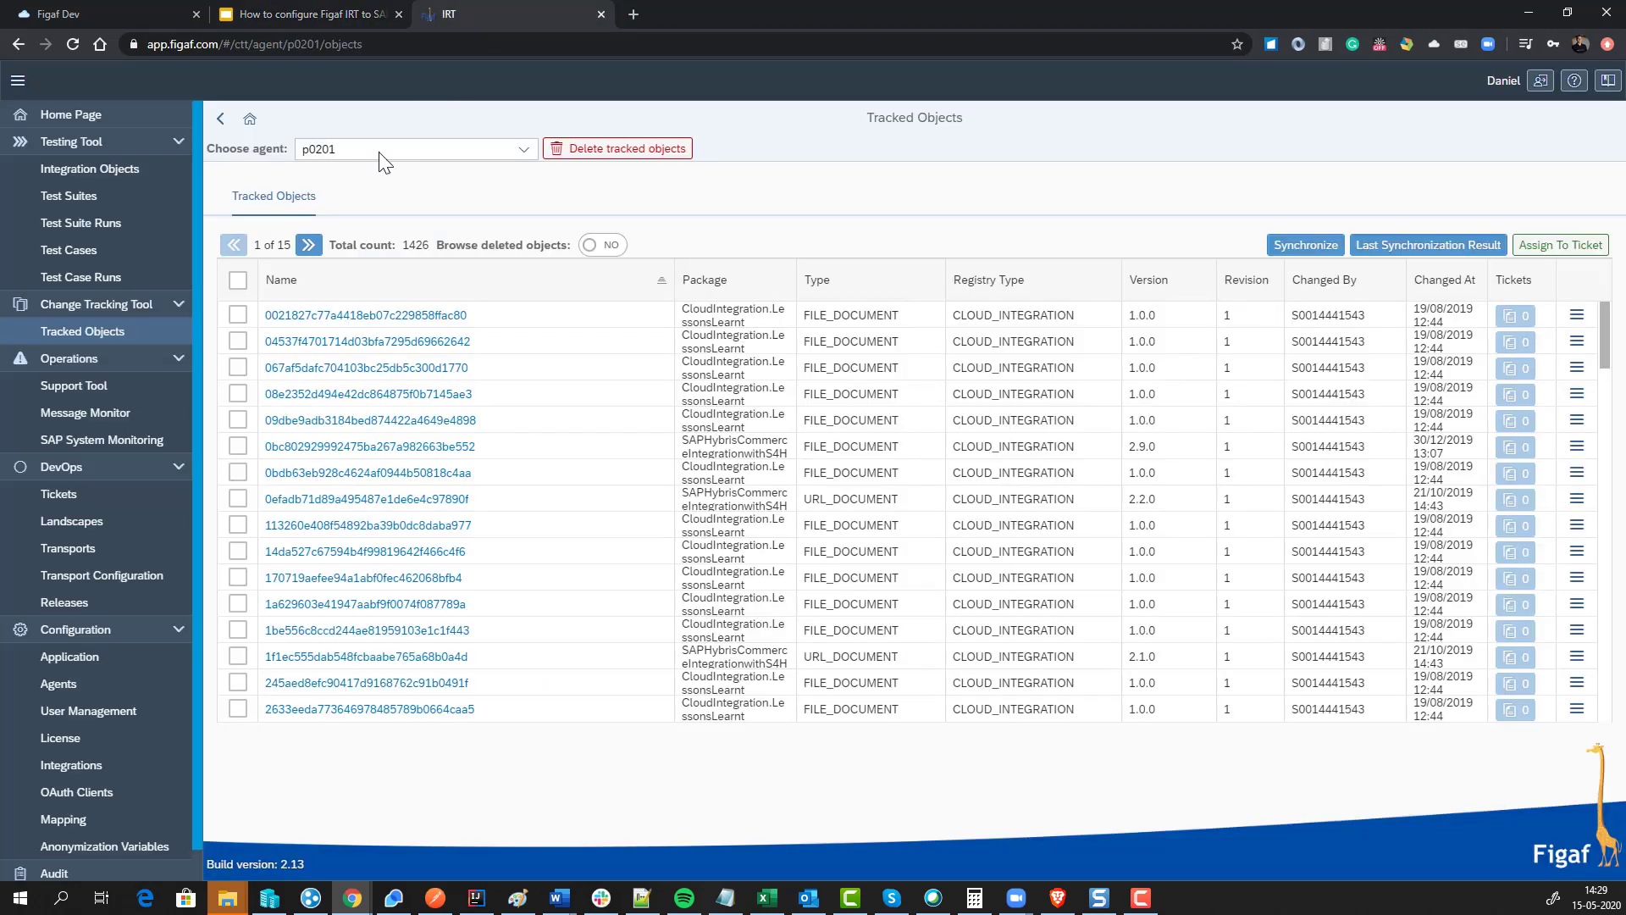
Step: List the integration objects sorted by most recent Last Sync Date
click(140, 170)
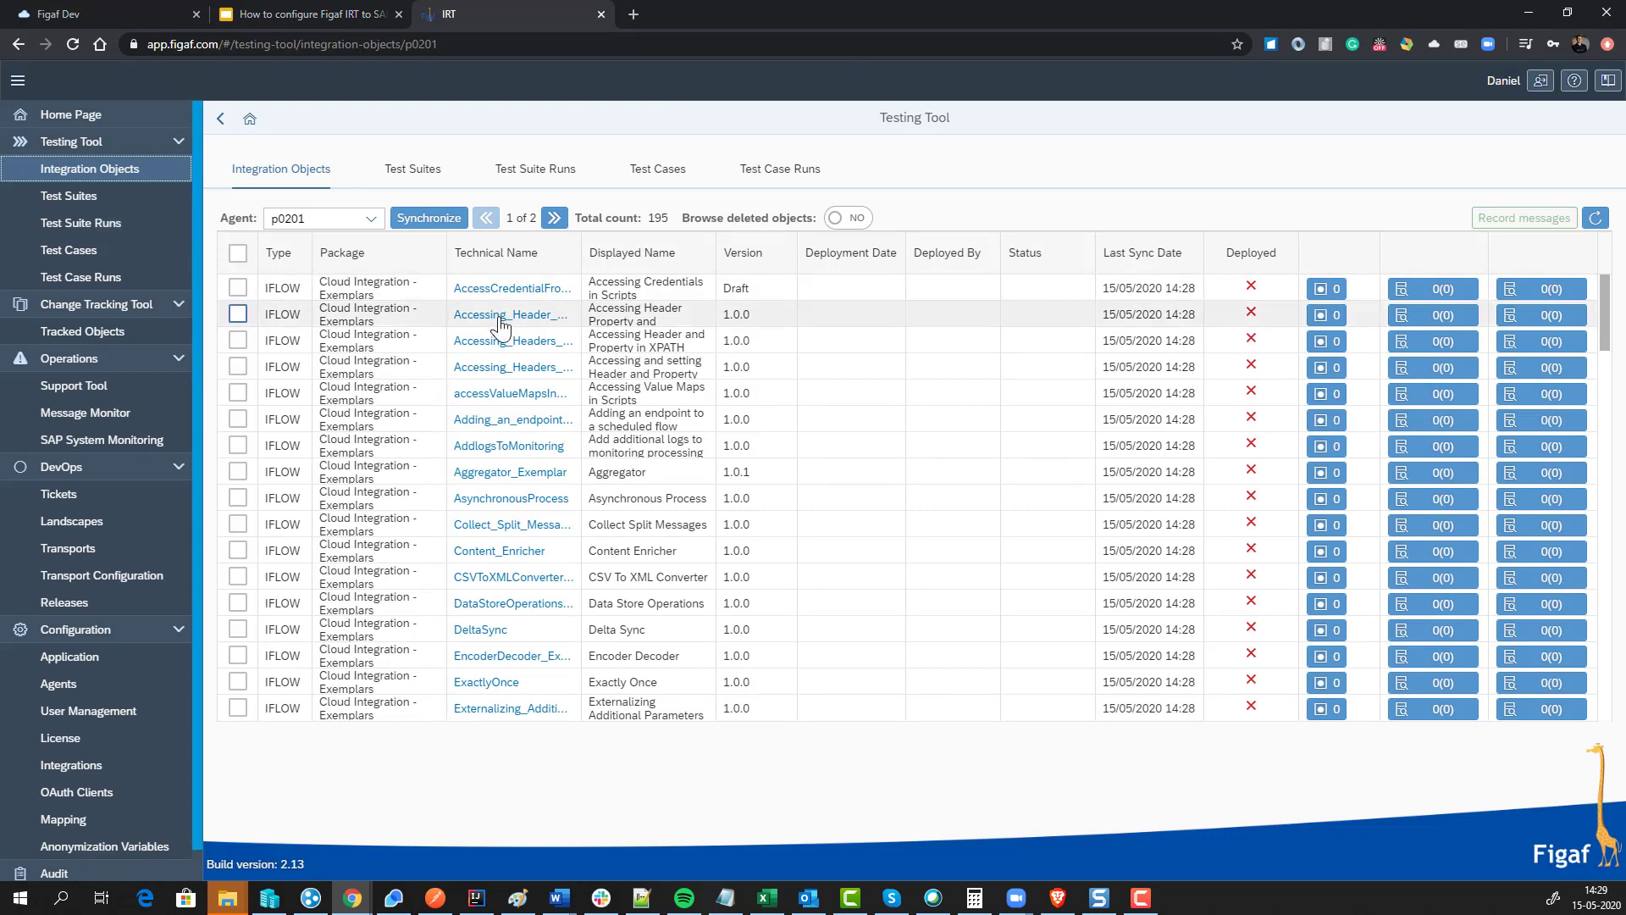
click(1143, 253)
click(1161, 313)
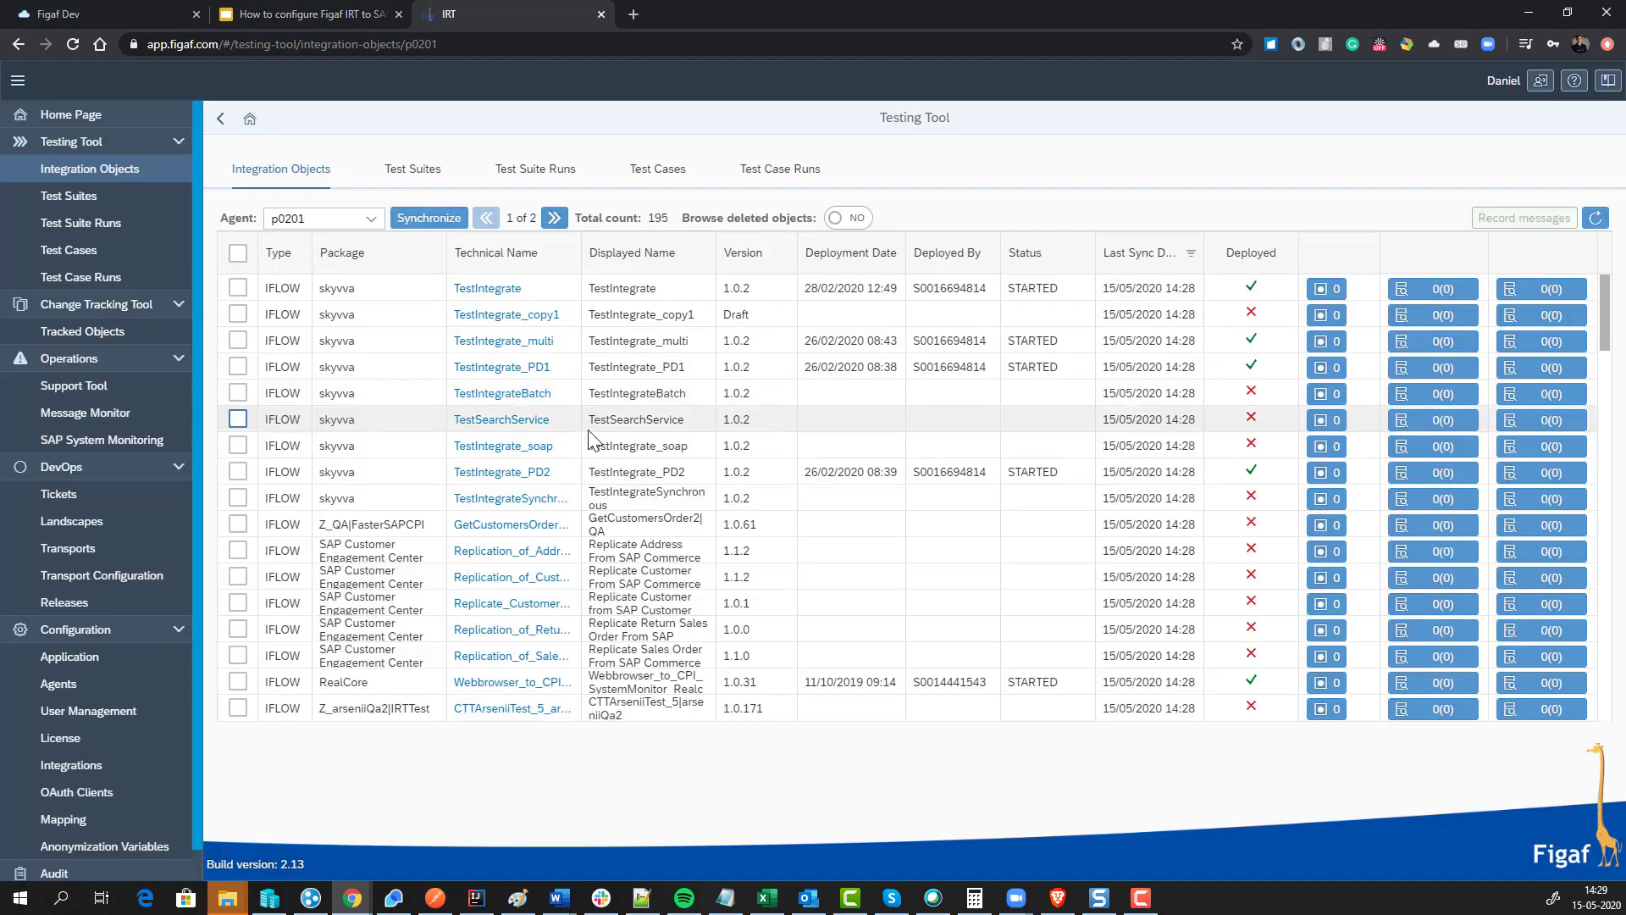
Step: Select the GetCustomersOrder2 iflow and start recording messages for it
scroll(567, 436, down, 1)
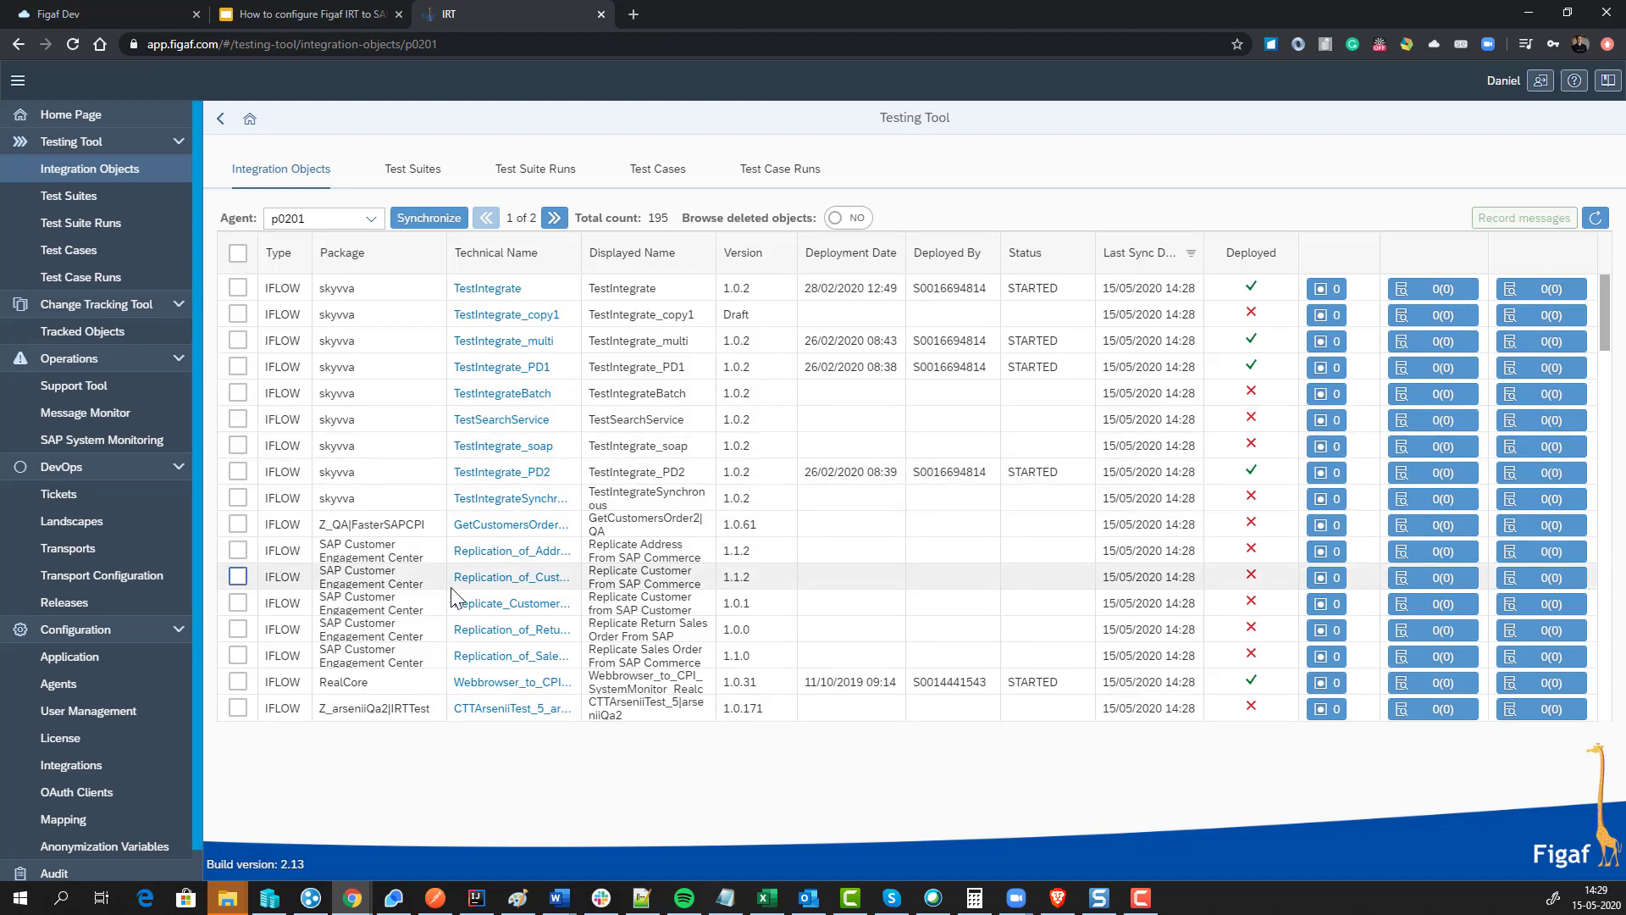
scroll(454, 581, down, 6)
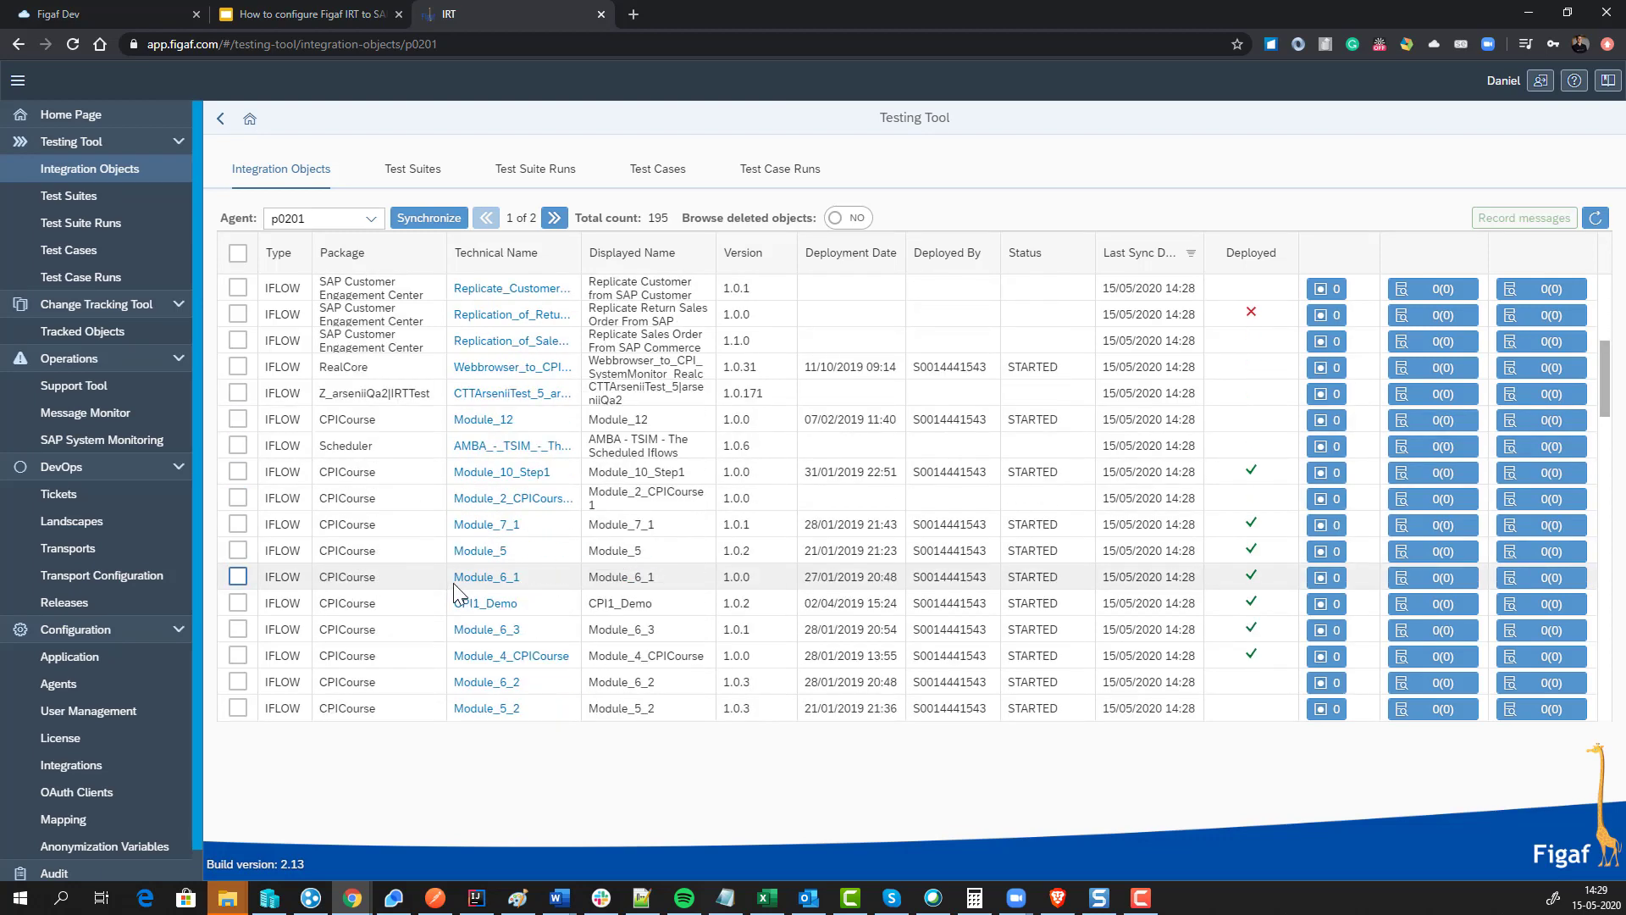
scroll(454, 583, down, 1)
scroll(454, 583, down, 12)
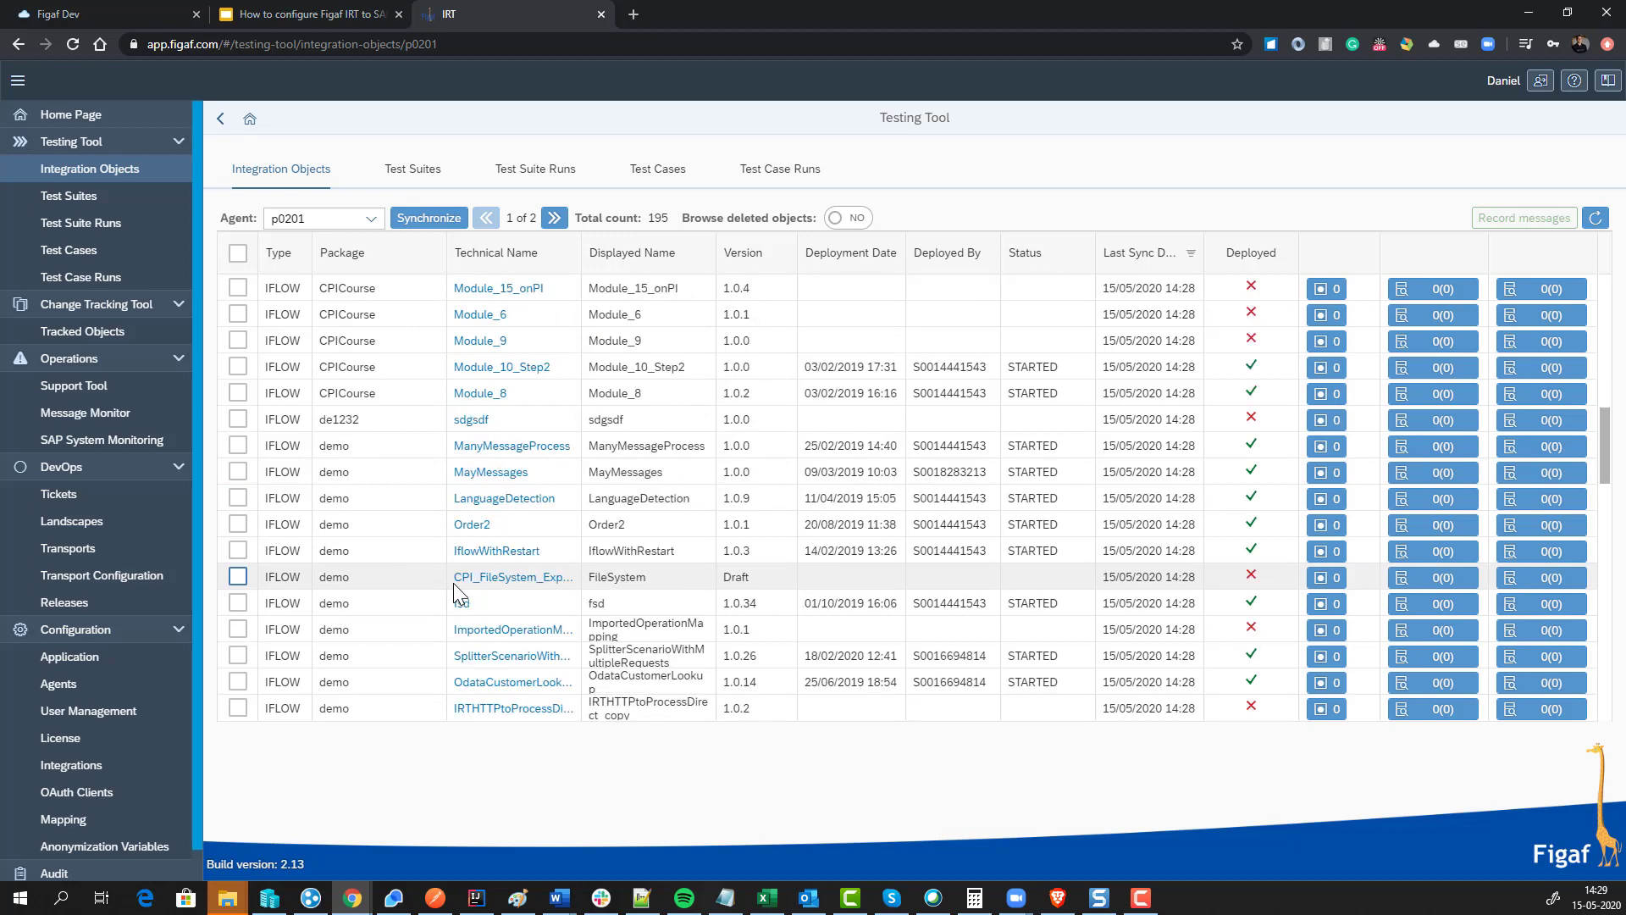
scroll(455, 582, down, 3)
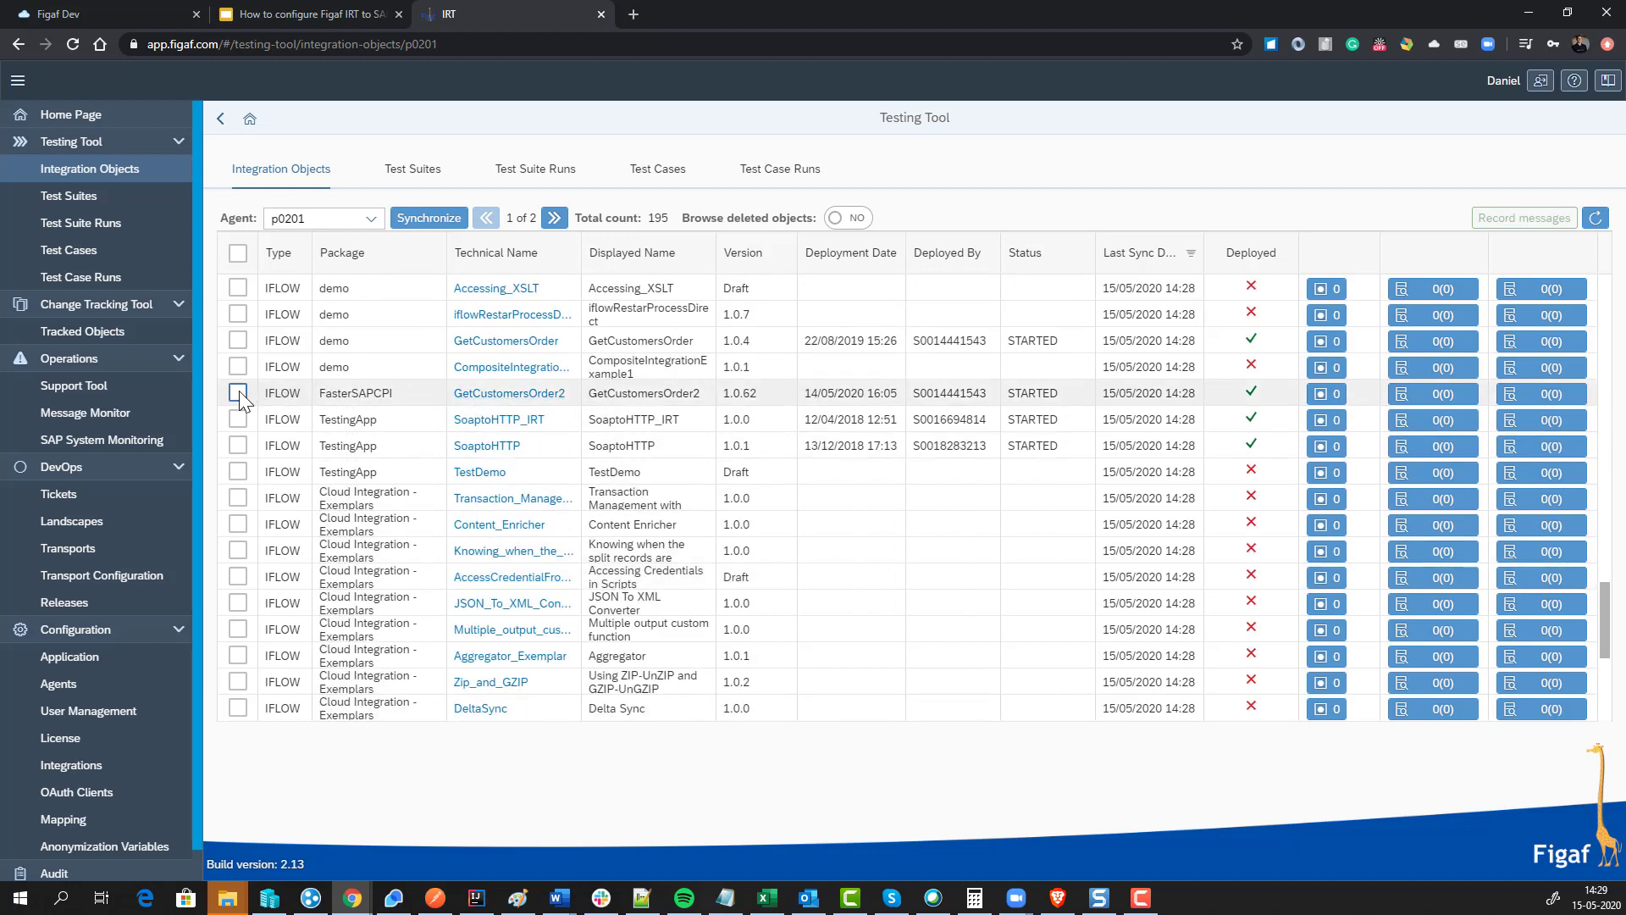
click(238, 394)
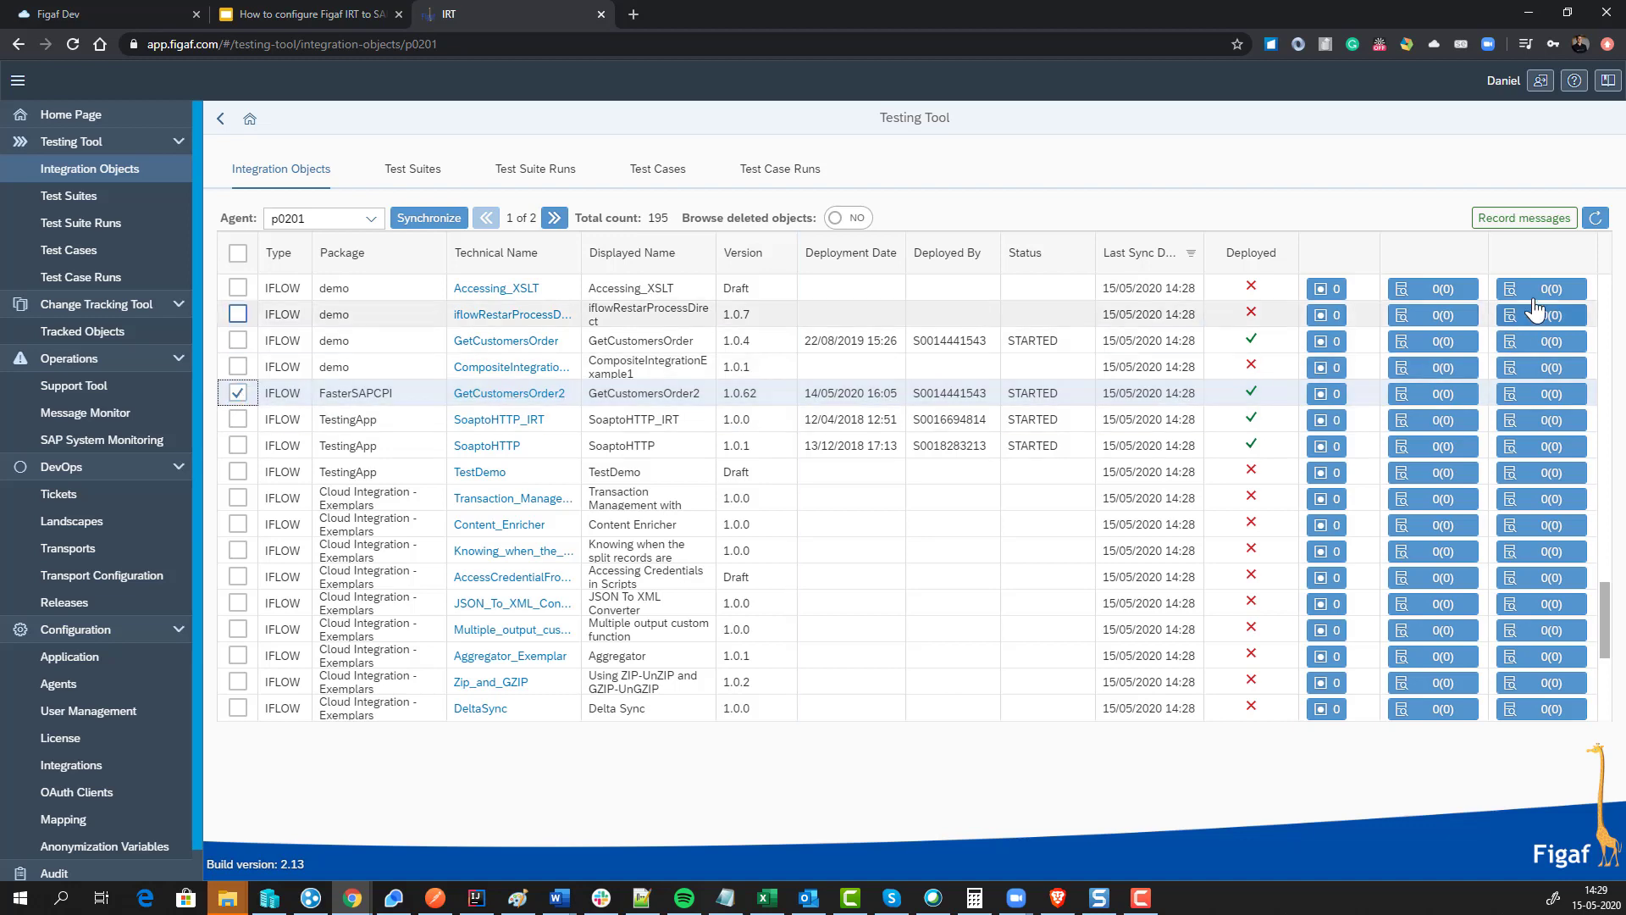
click(1549, 220)
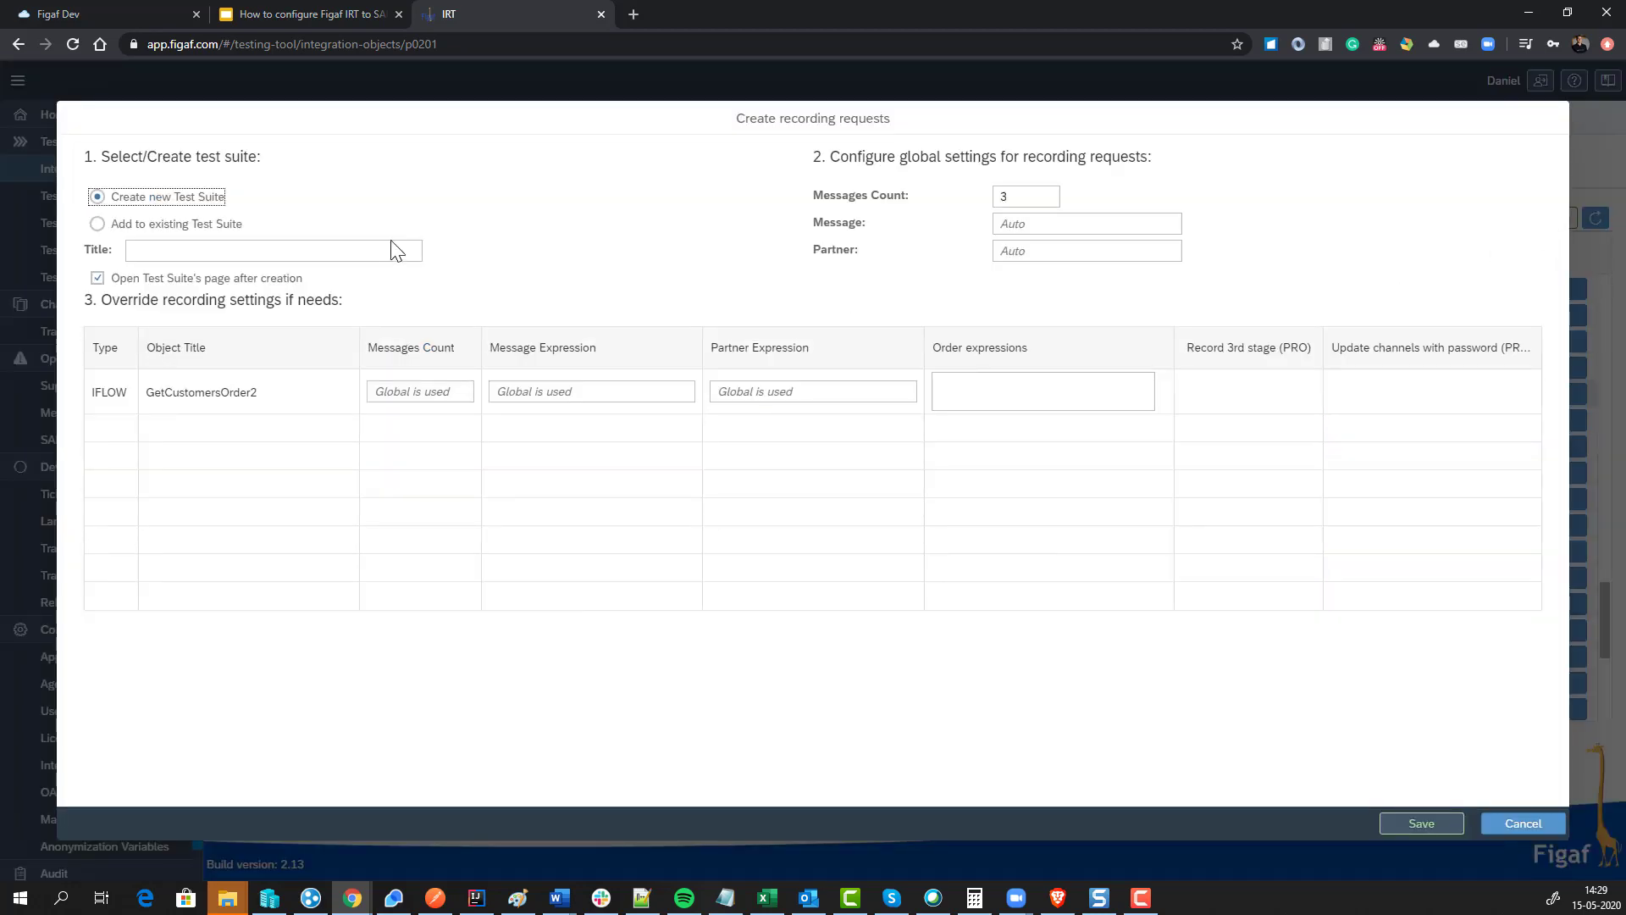
Step: Create a new test suite titled 'Demo' with Messages Count 3 and save the request
click(349, 248)
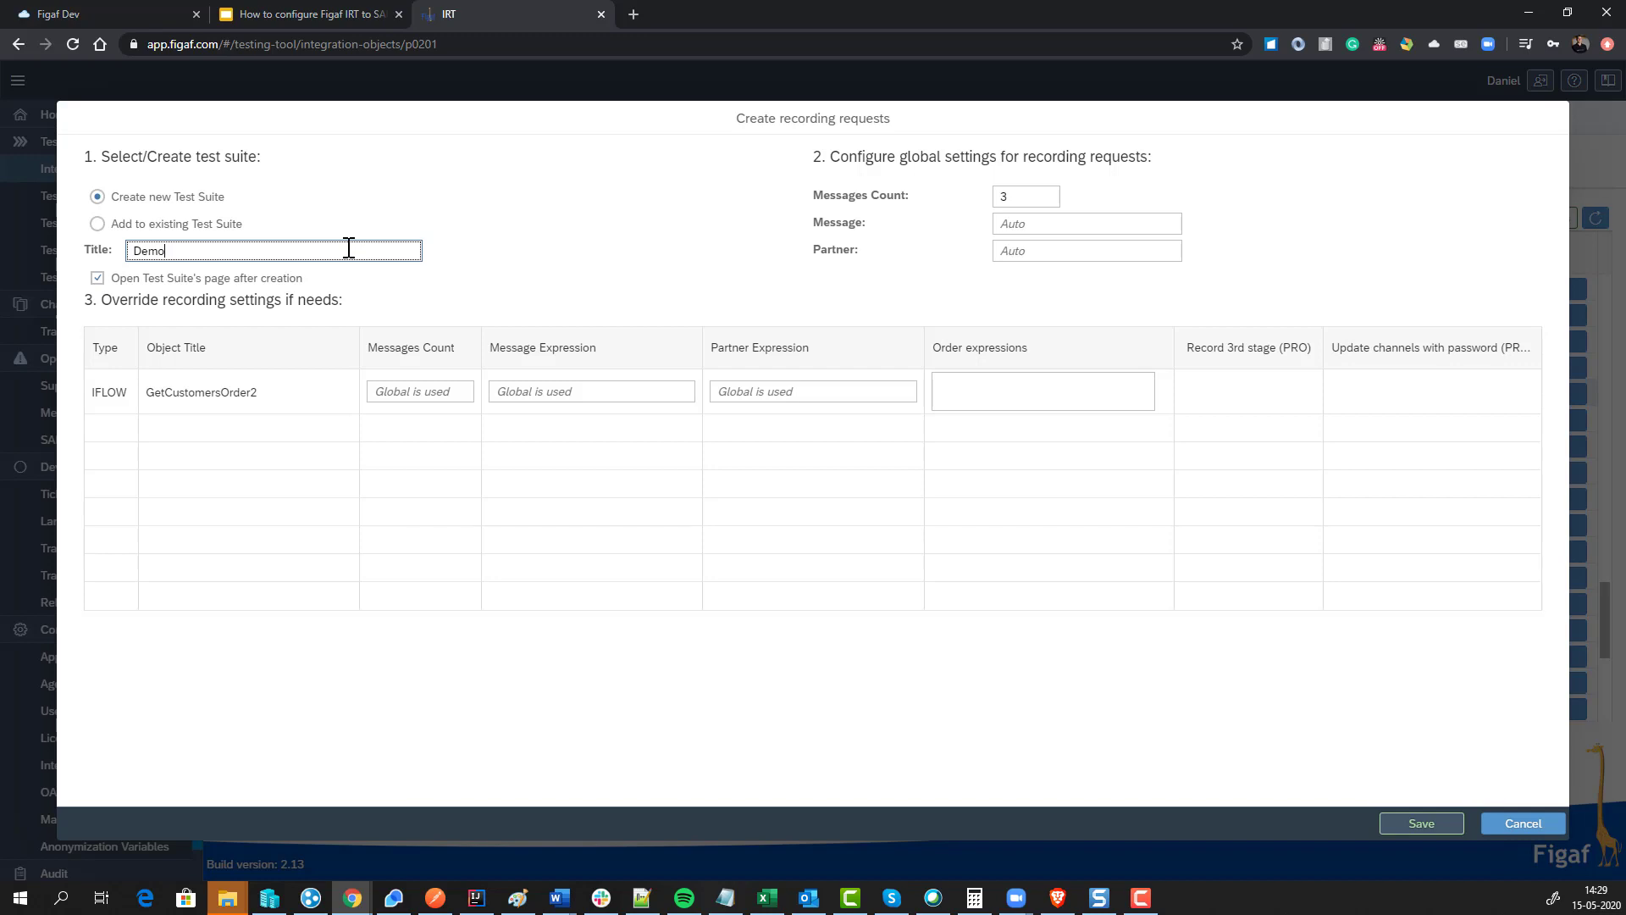
click(1034, 248)
click(1050, 227)
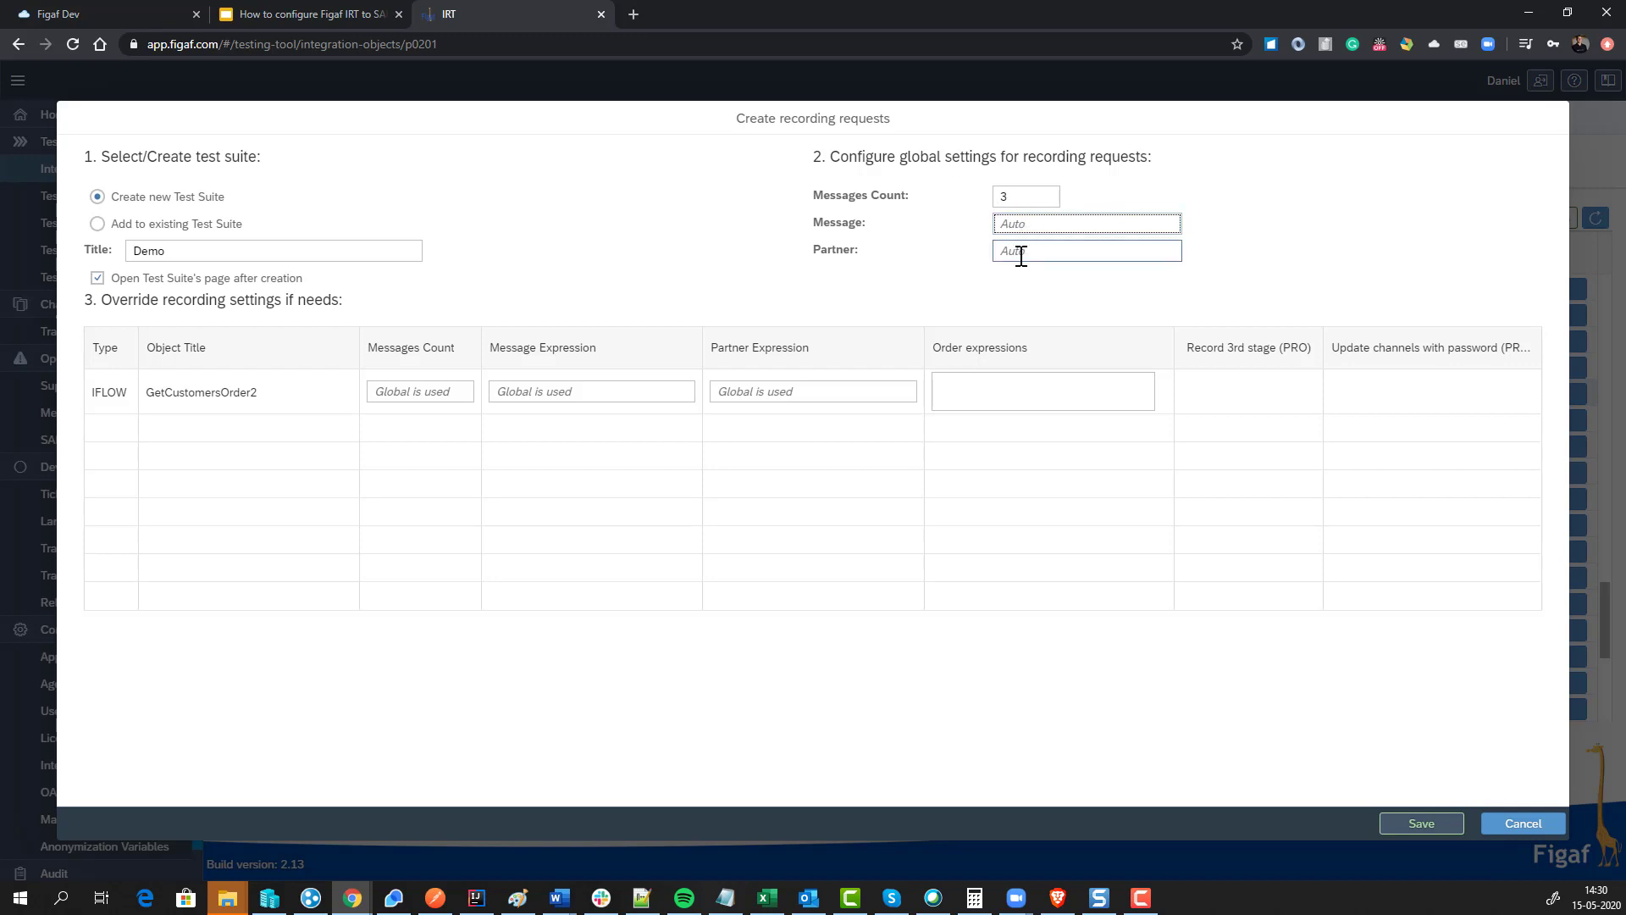
double_click(1012, 196)
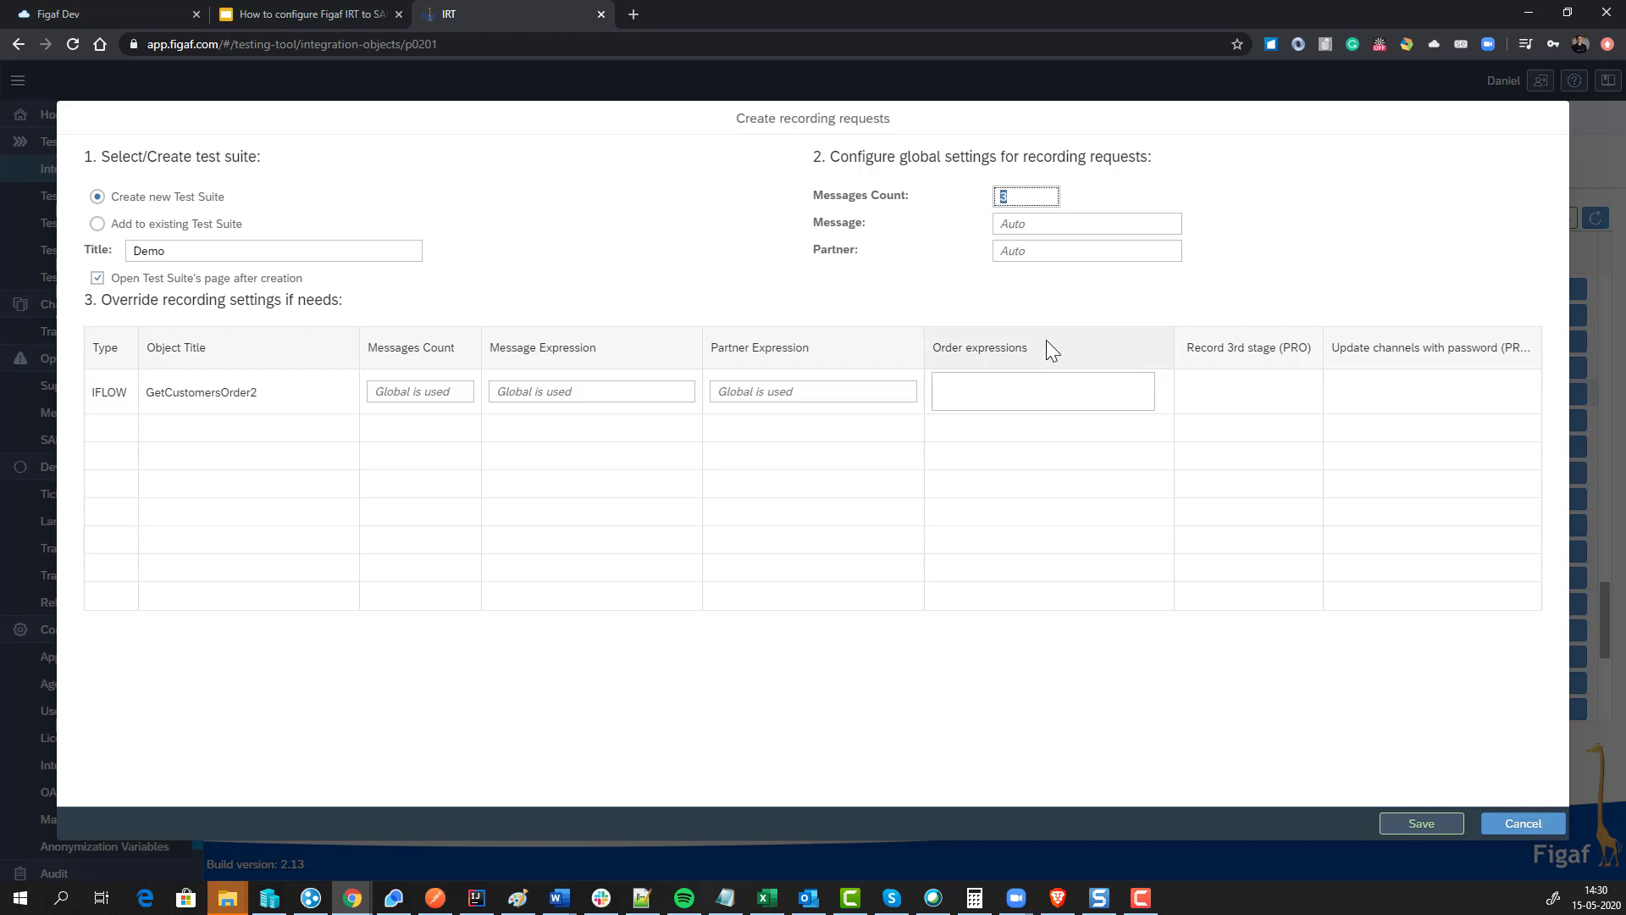
click(1010, 227)
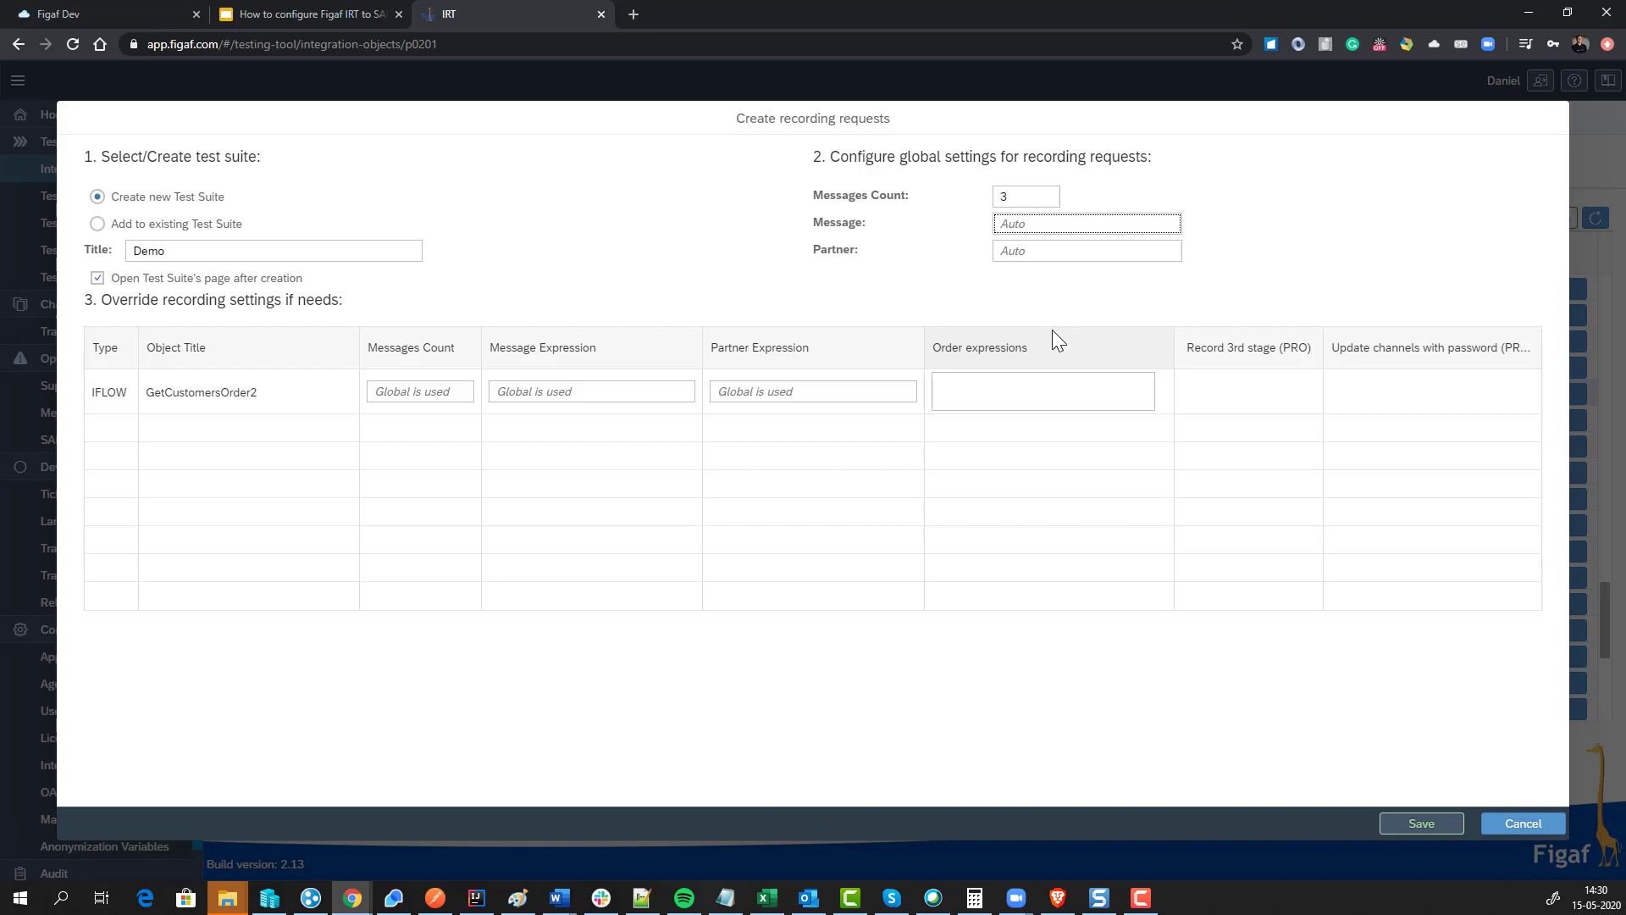
click(1420, 824)
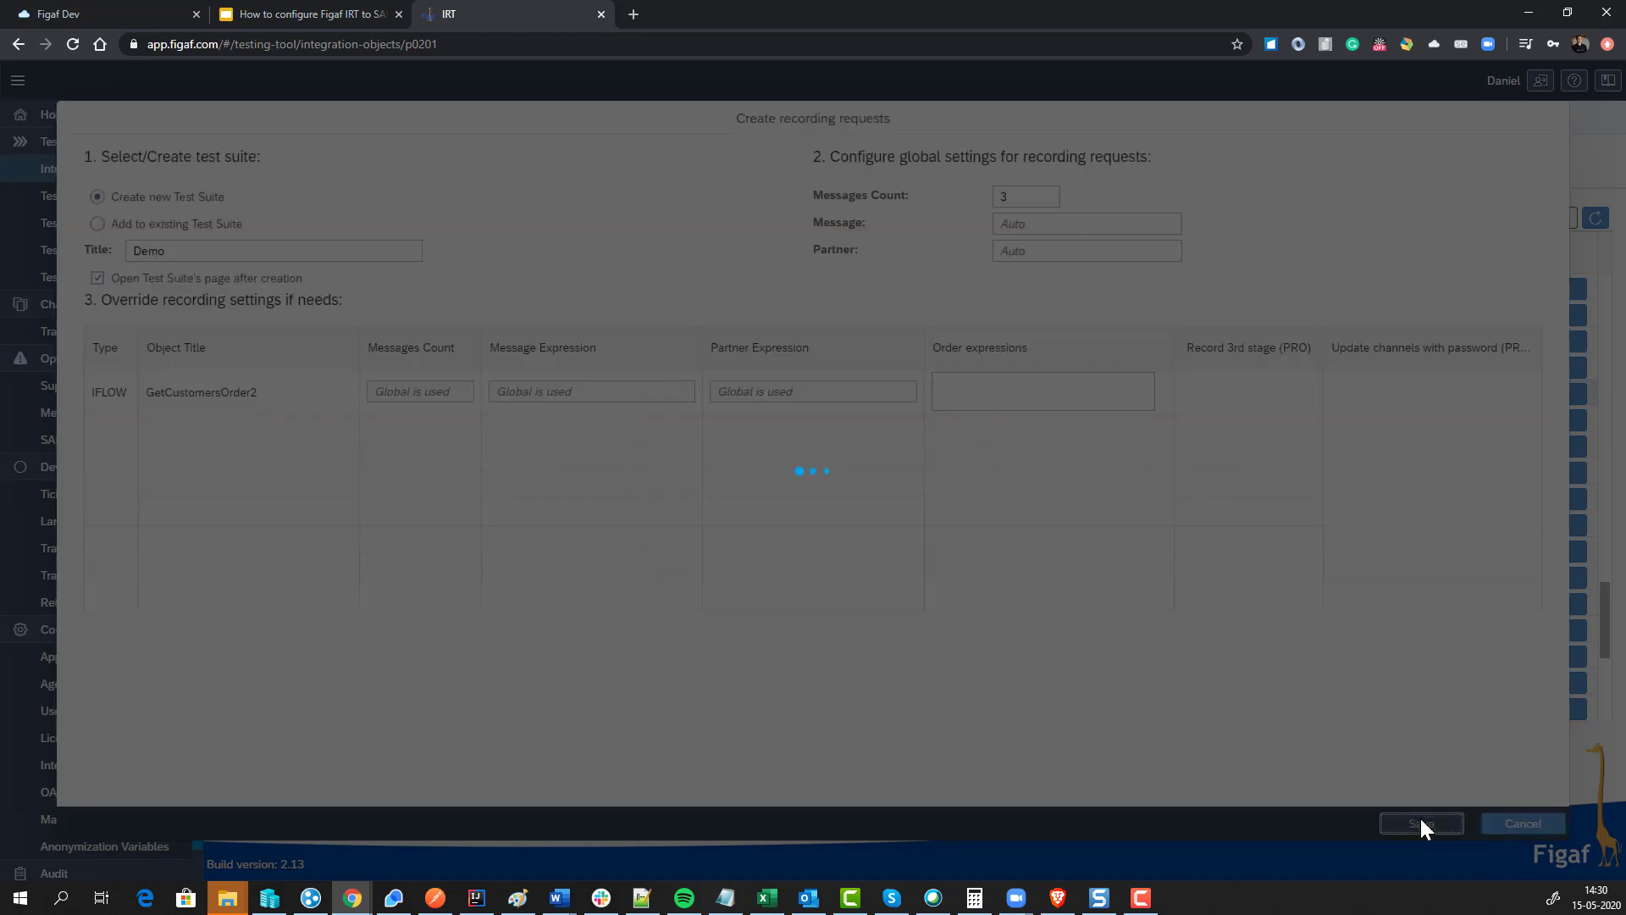
Step: Add testing and DevOps licences for GetCustomersOrder2, then save the recording request
click(855, 532)
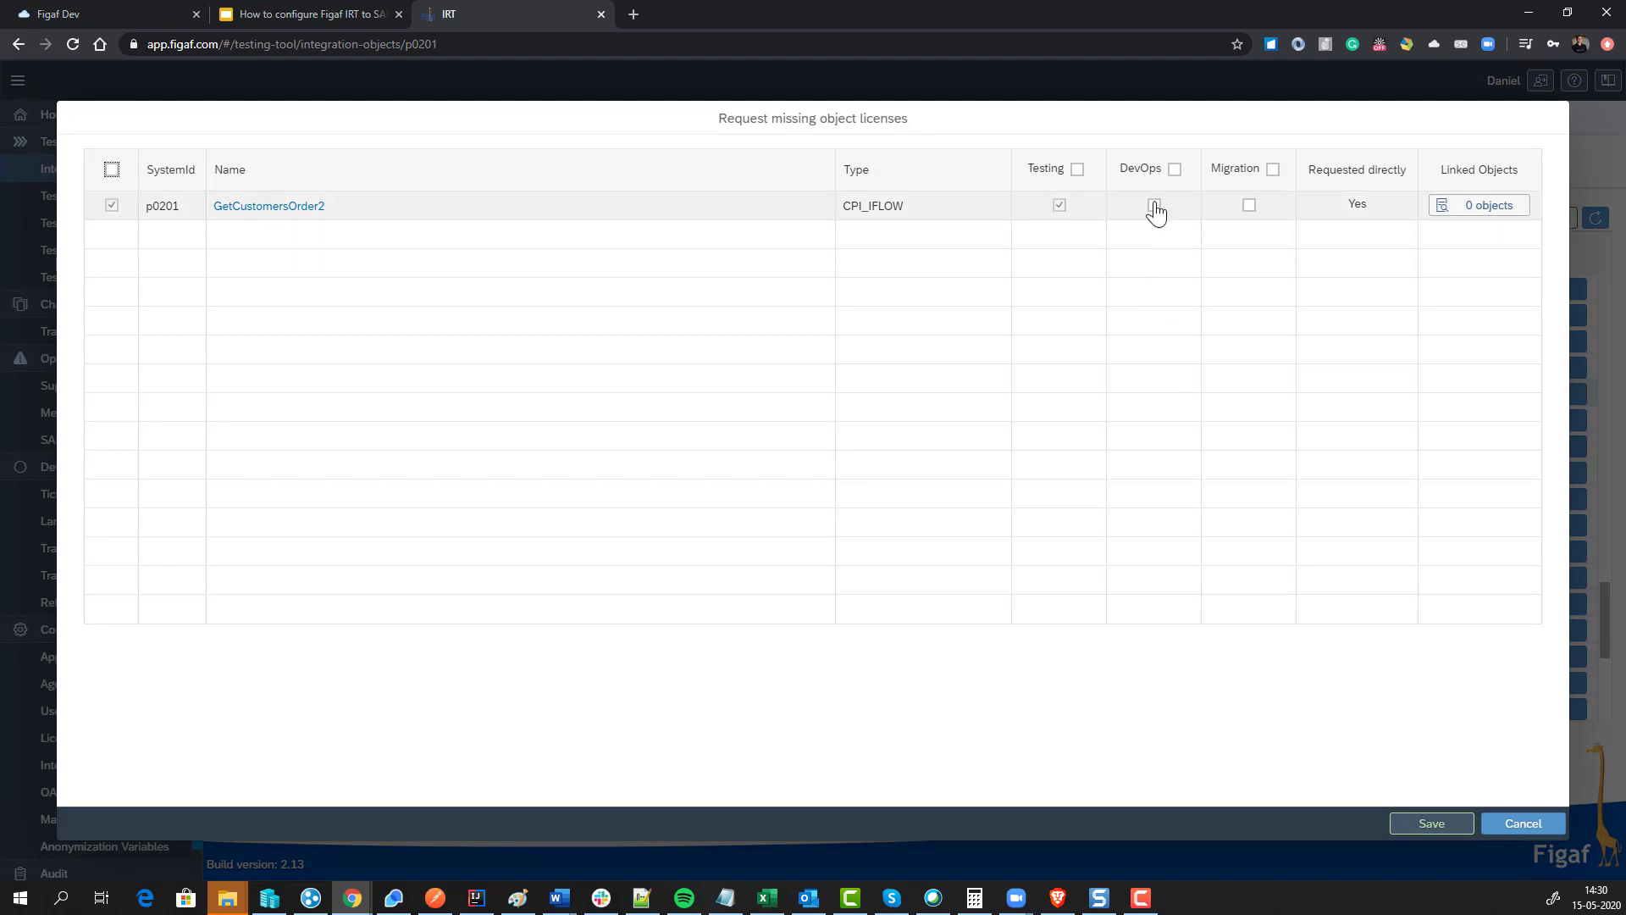
click(1154, 204)
click(1416, 823)
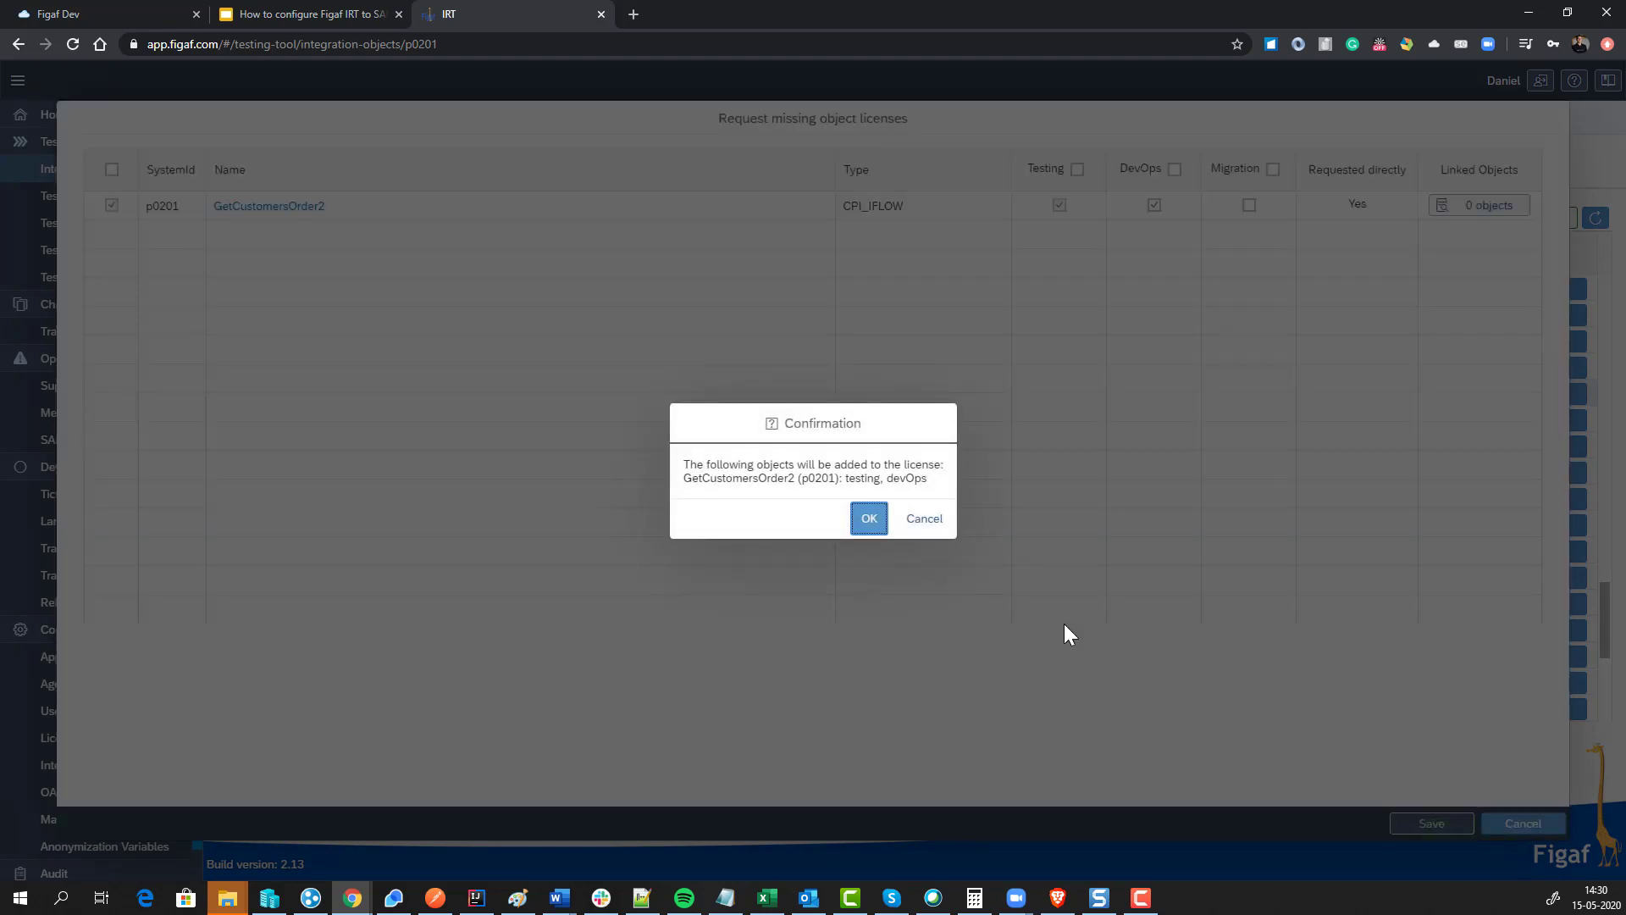
click(869, 520)
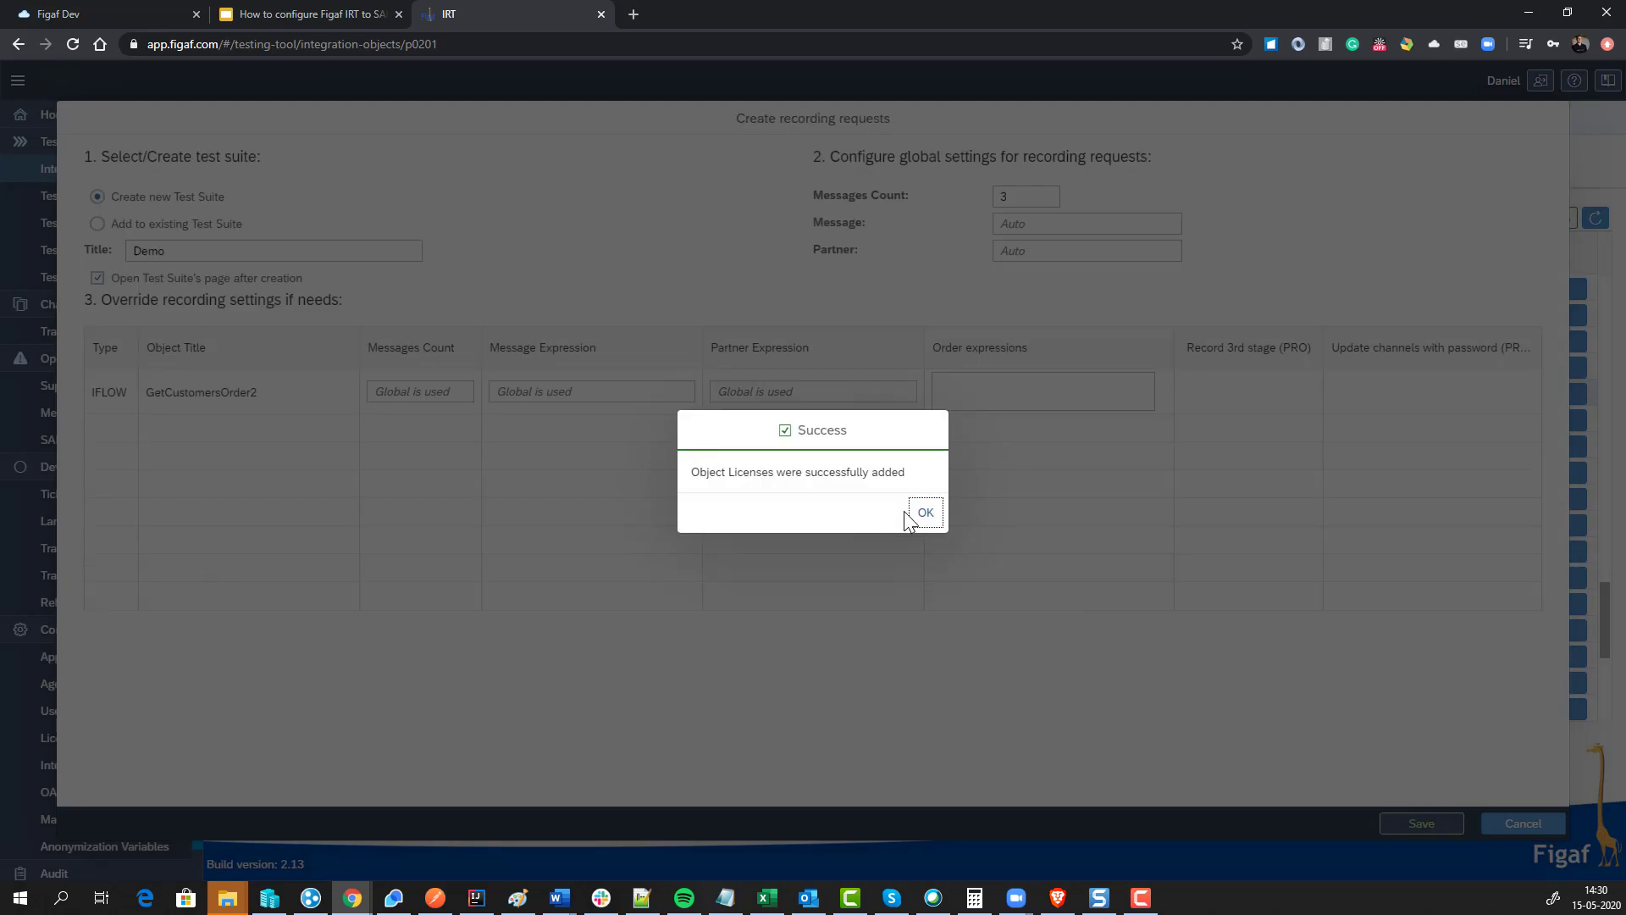
click(920, 514)
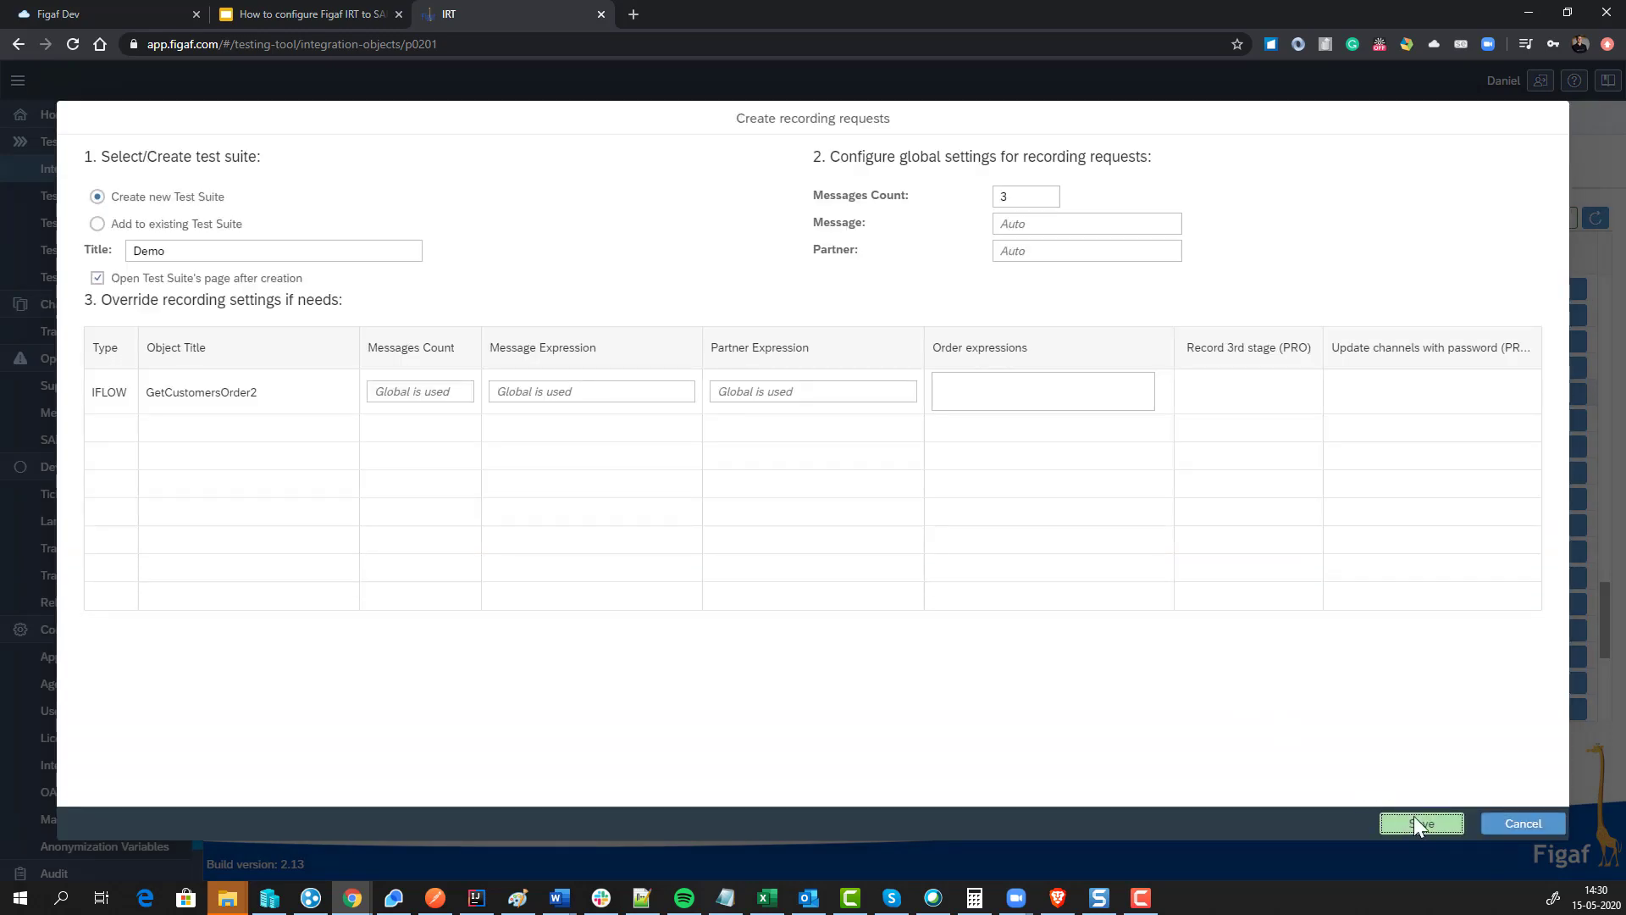
click(1417, 822)
click(920, 514)
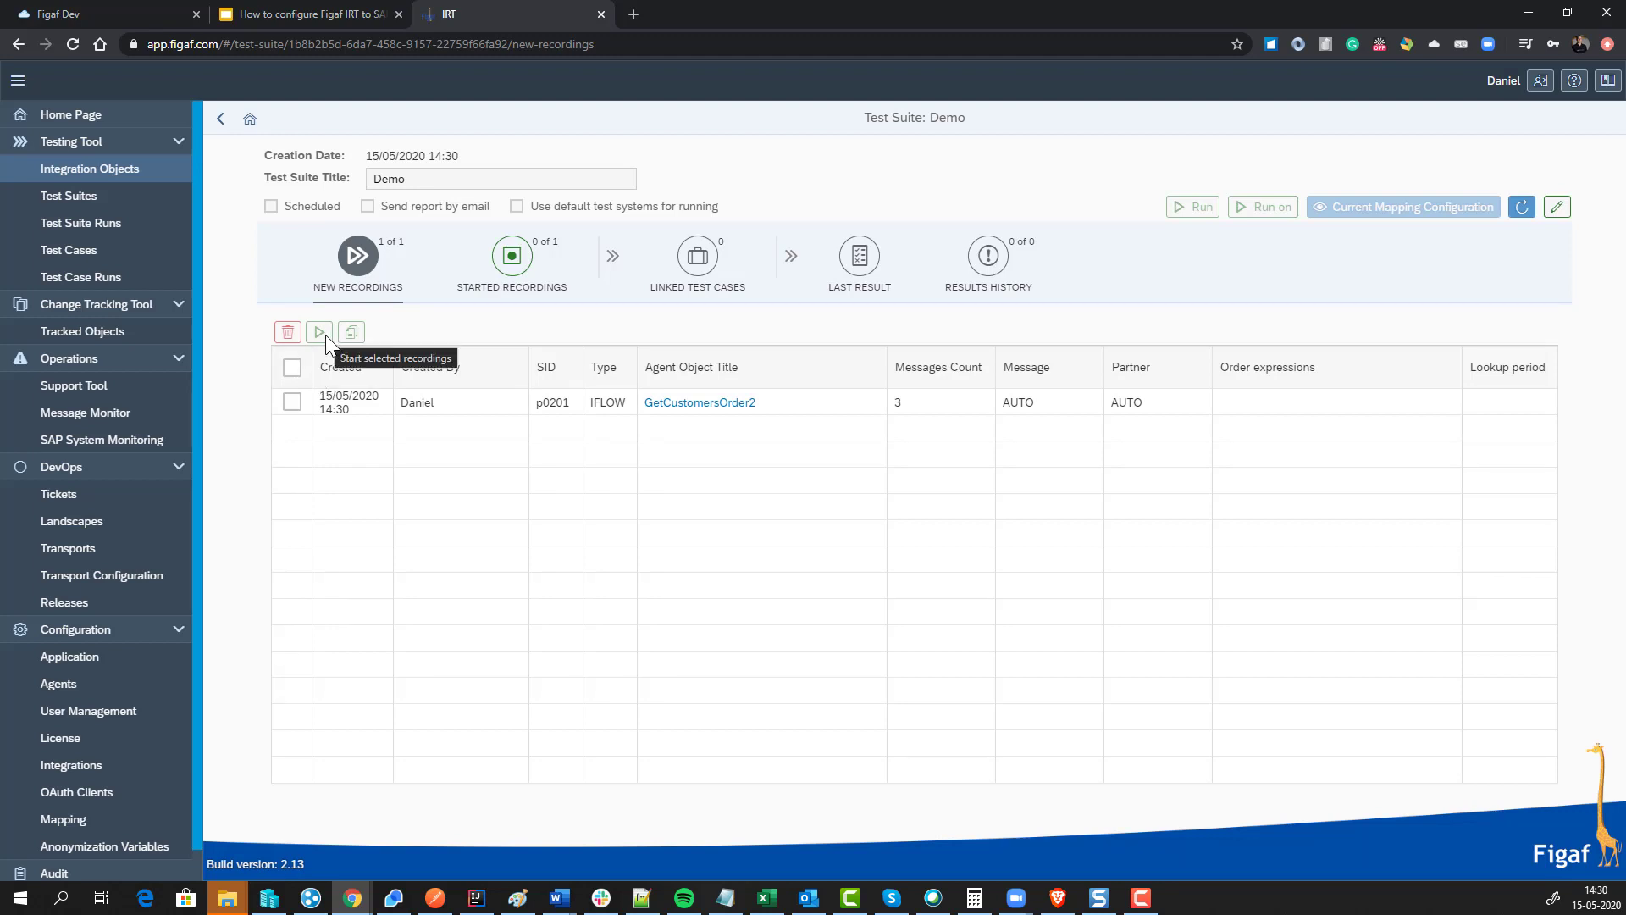
Step: Start the GetCustomersOrder2 recording and view it under Started Recordings
click(291, 401)
click(320, 333)
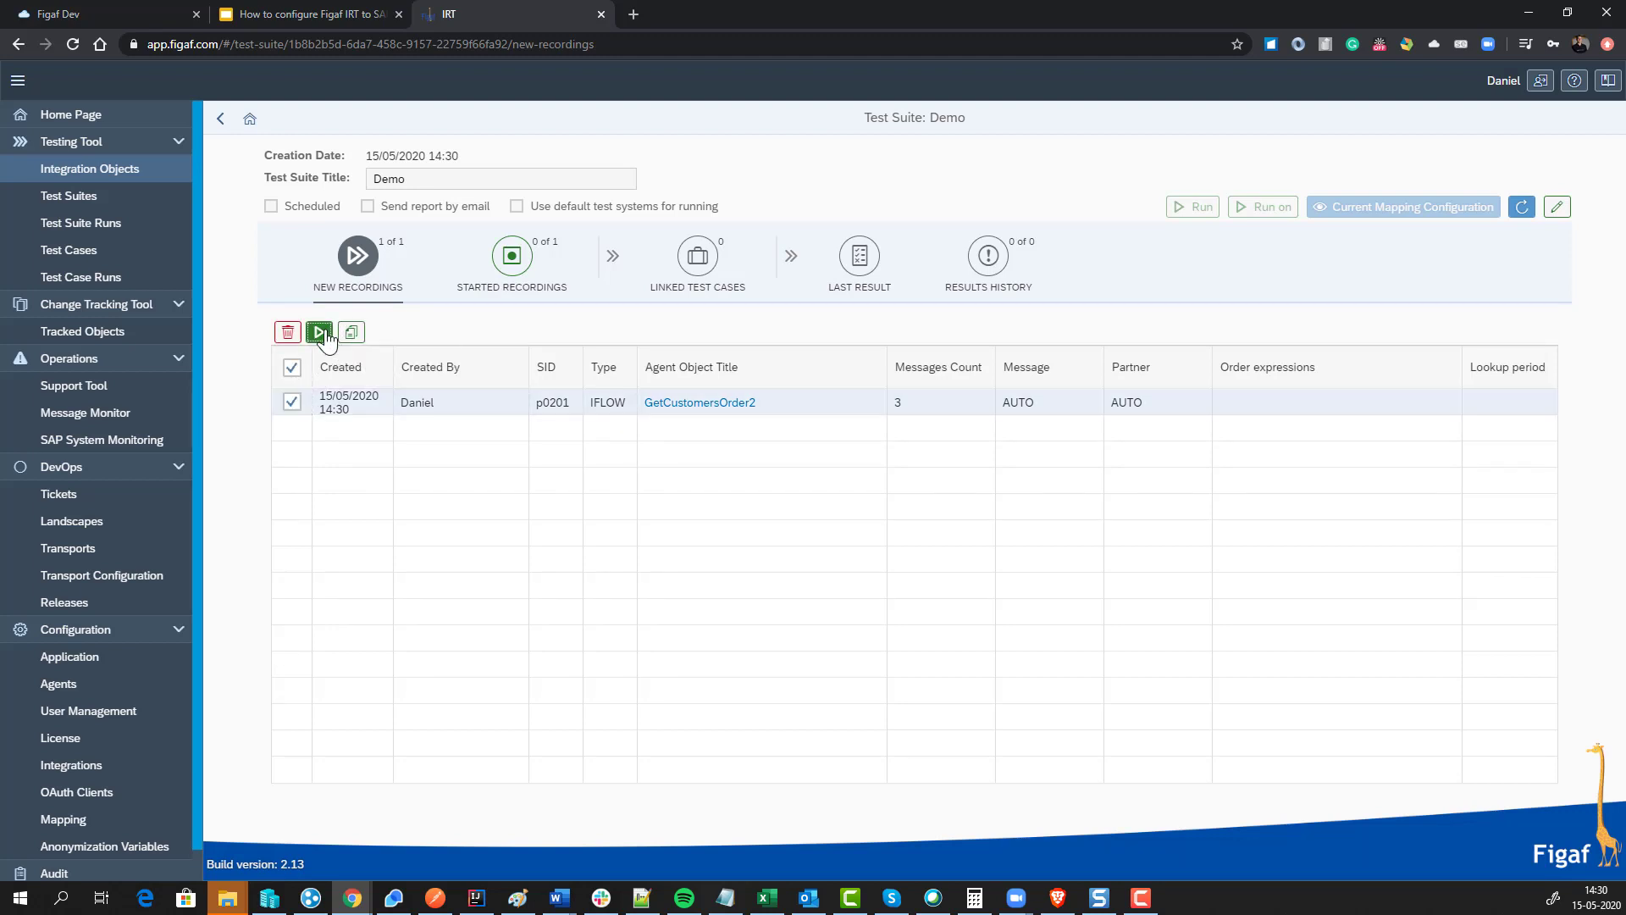
click(942, 523)
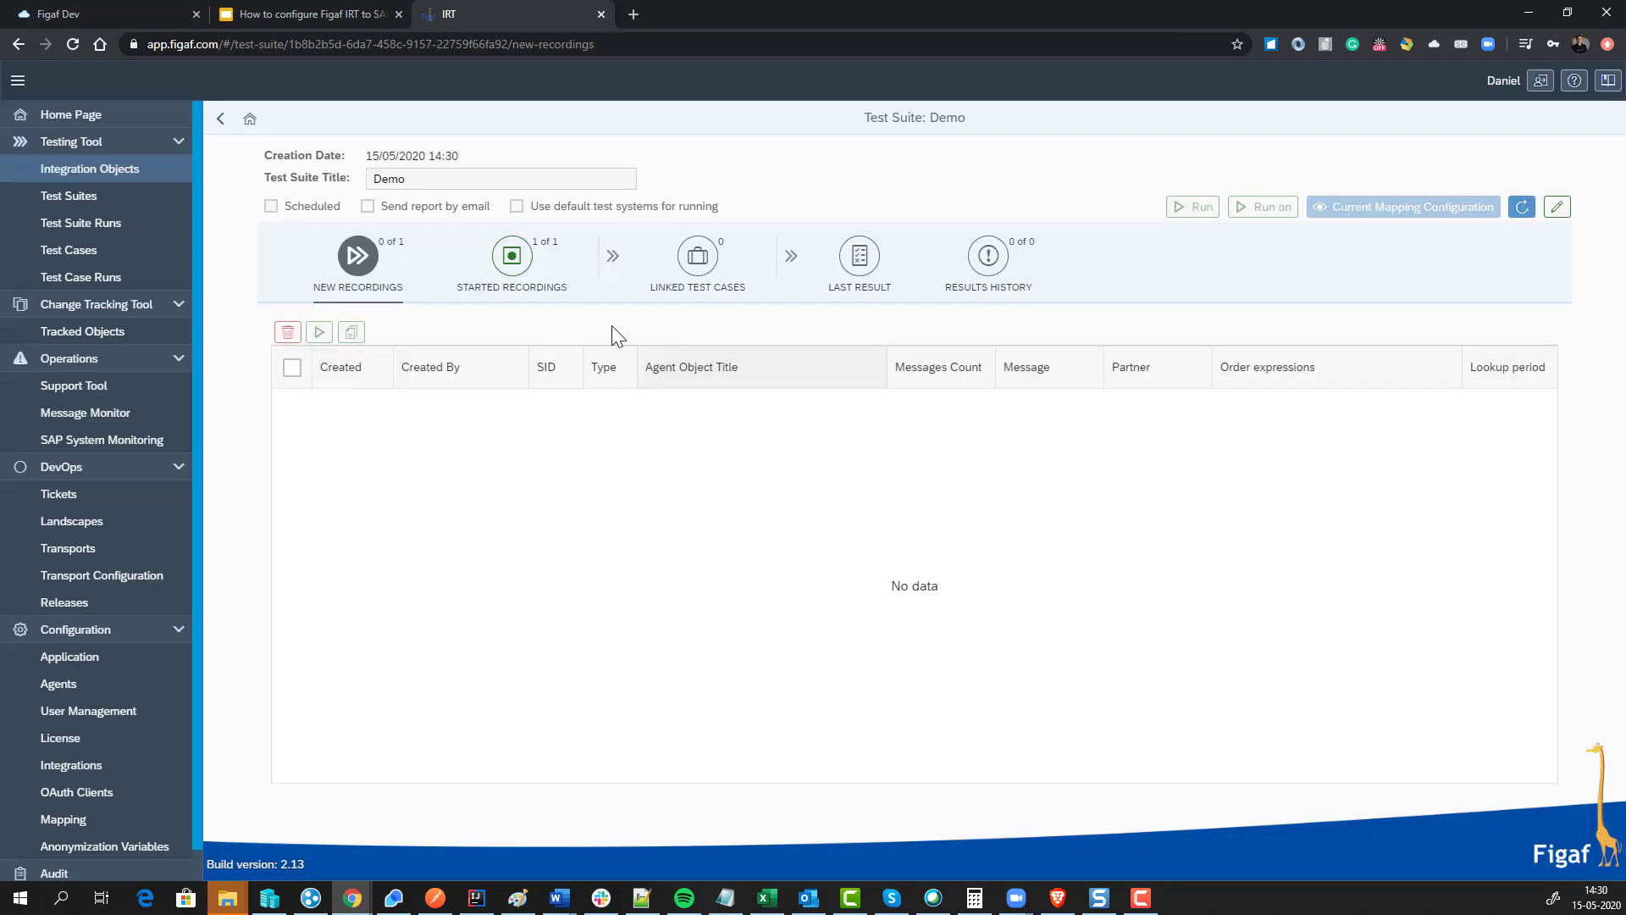
click(525, 285)
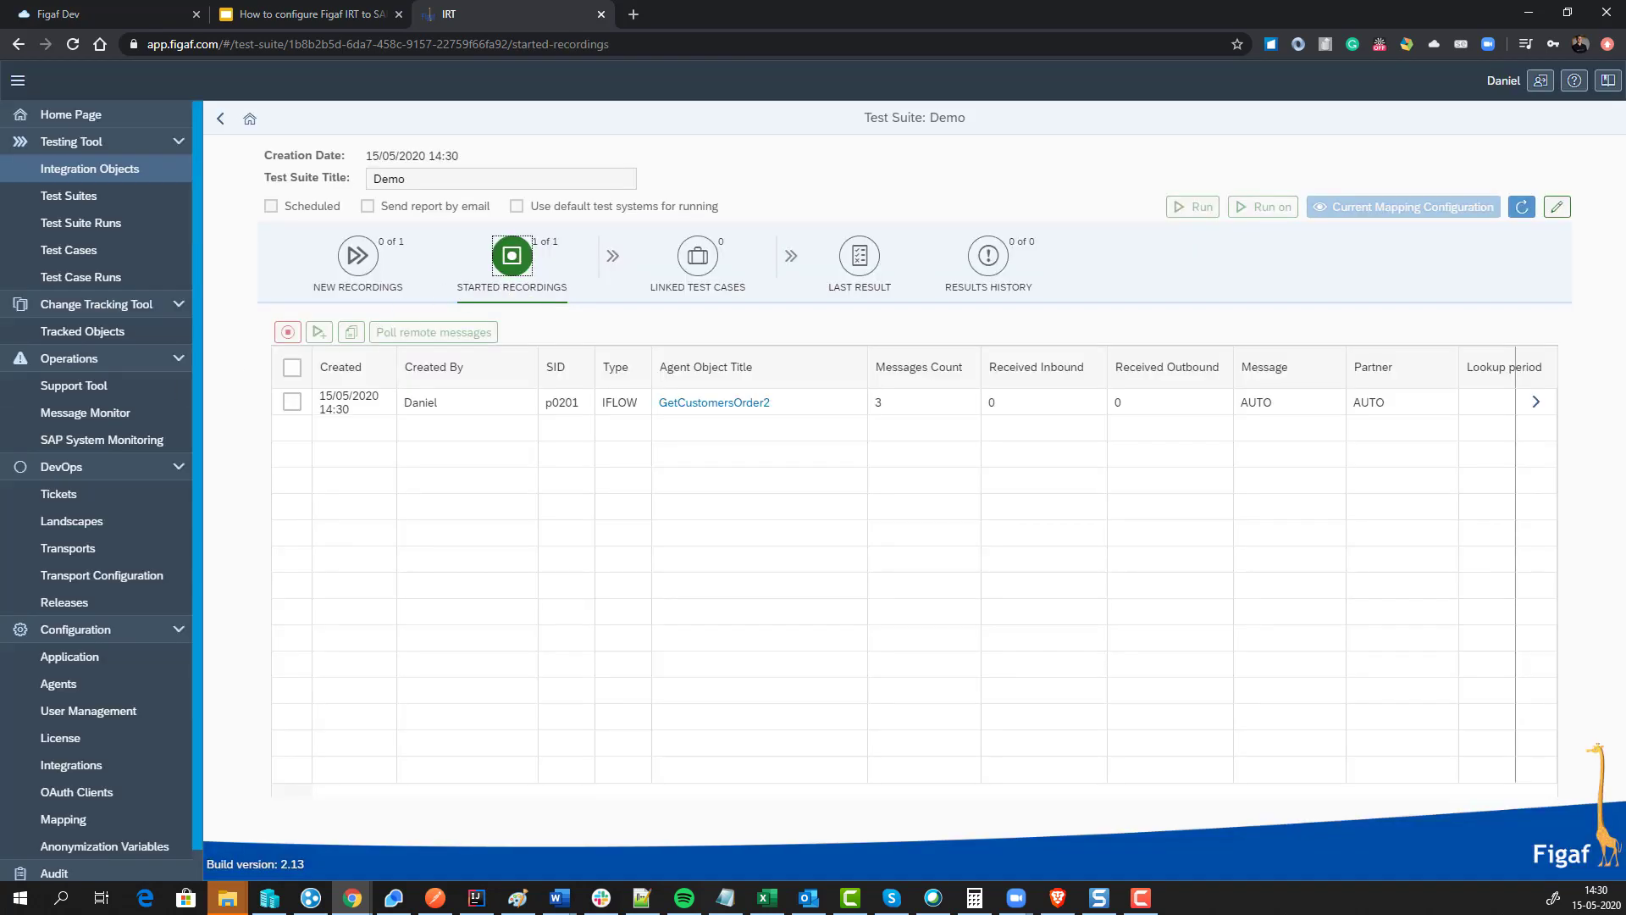
key(alt+Tab)
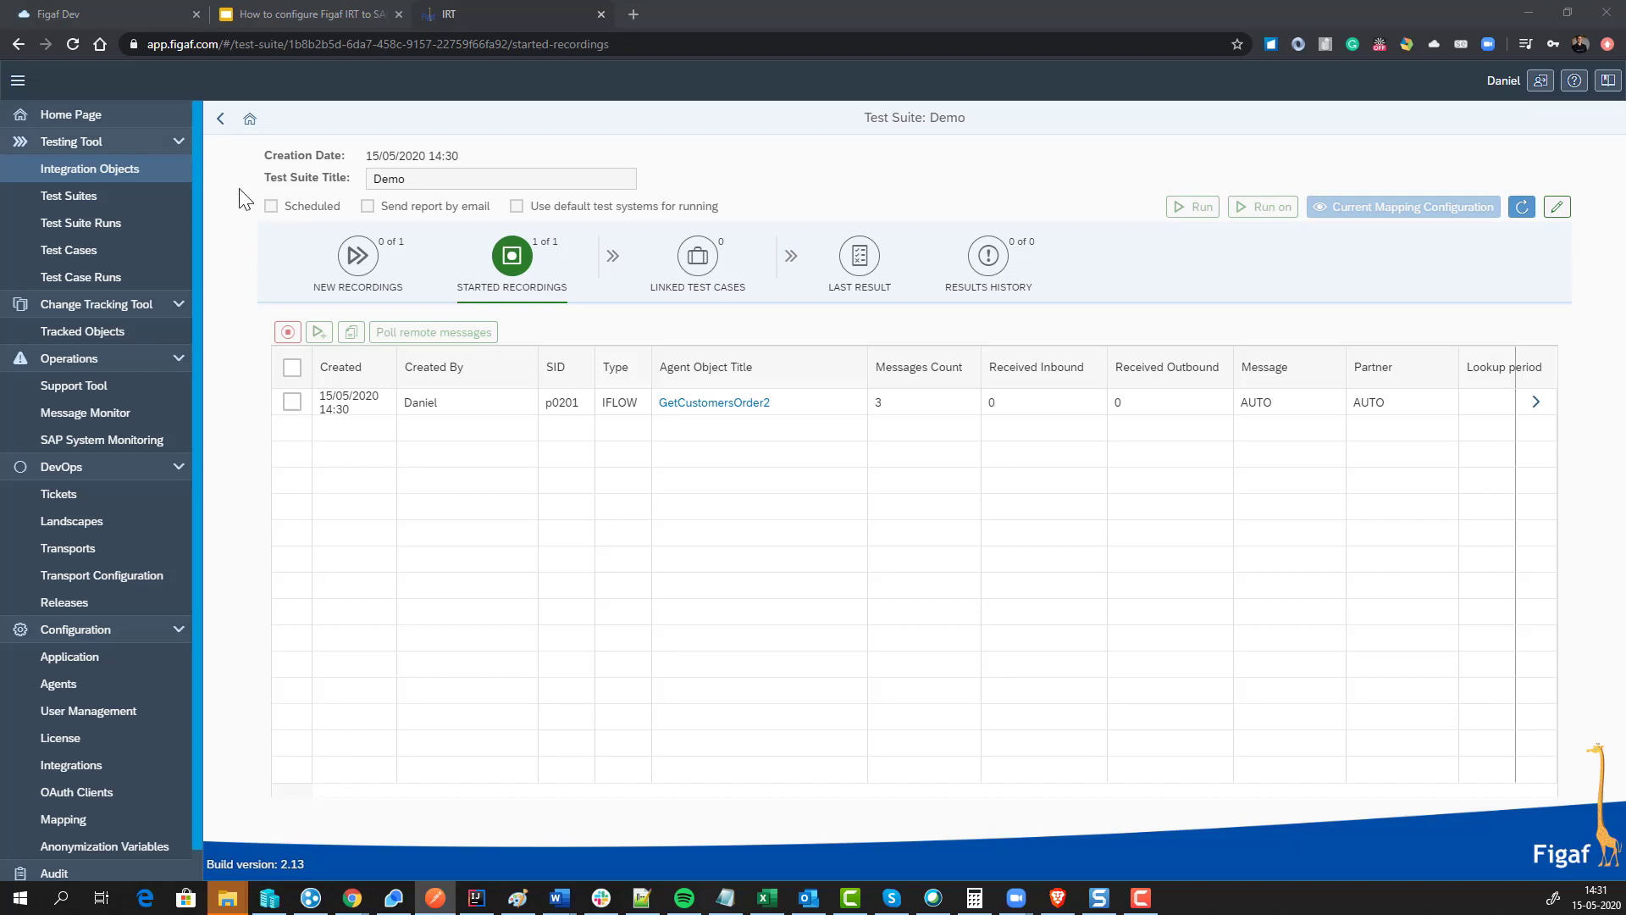
click(292, 402)
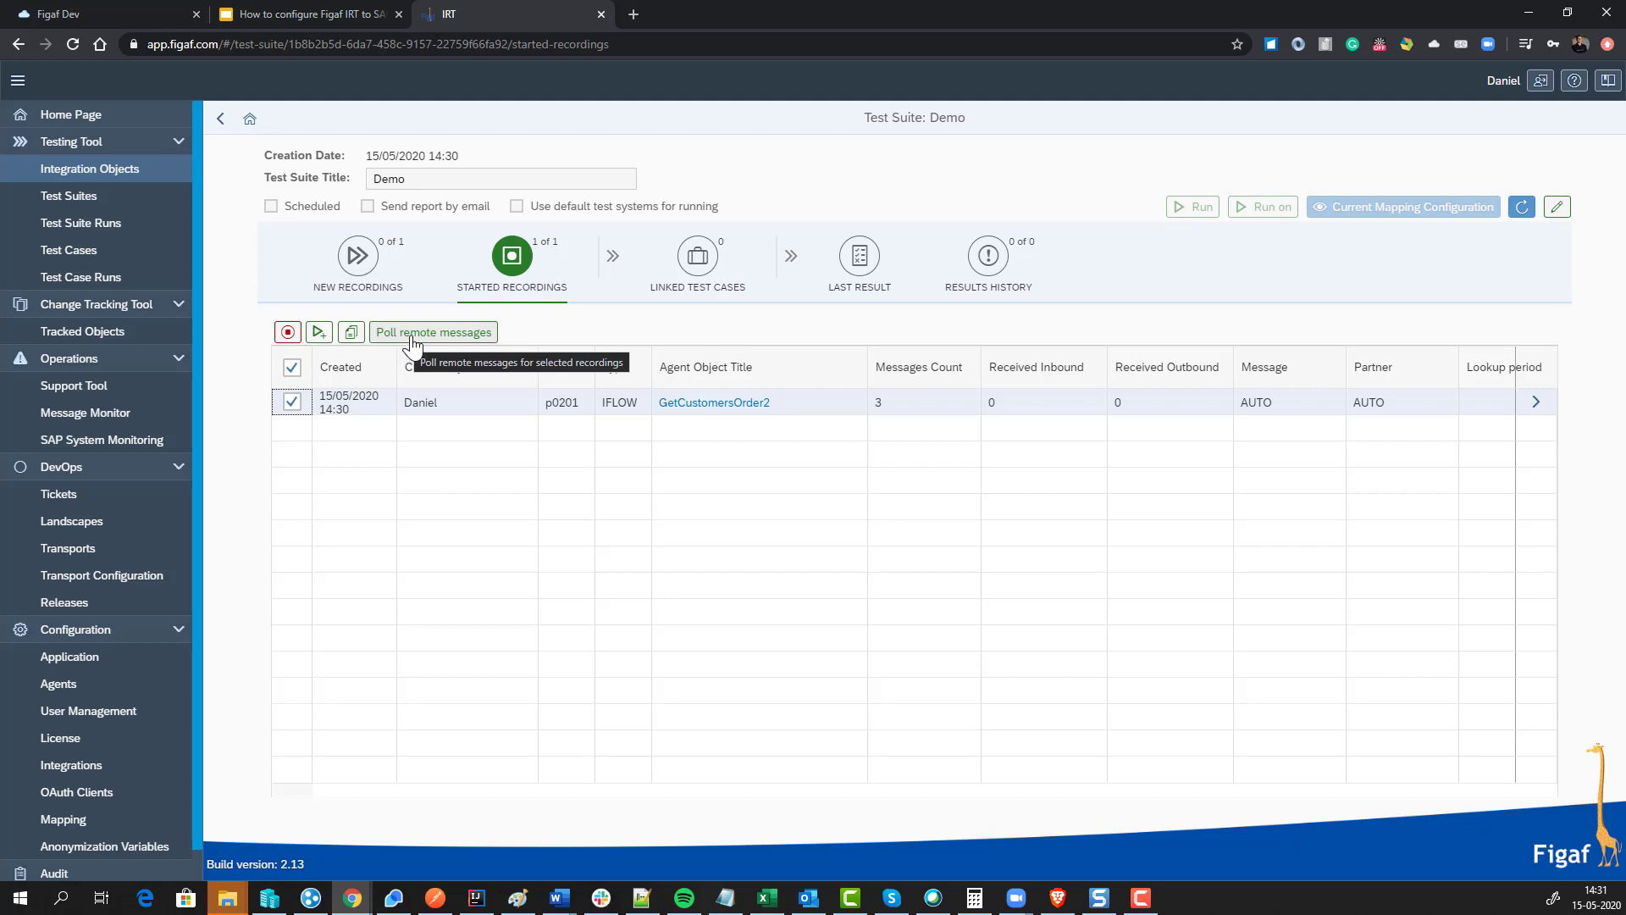
Step: Poll remote messages until completed, receiving 1 inbound and 35 outbound messages
click(412, 334)
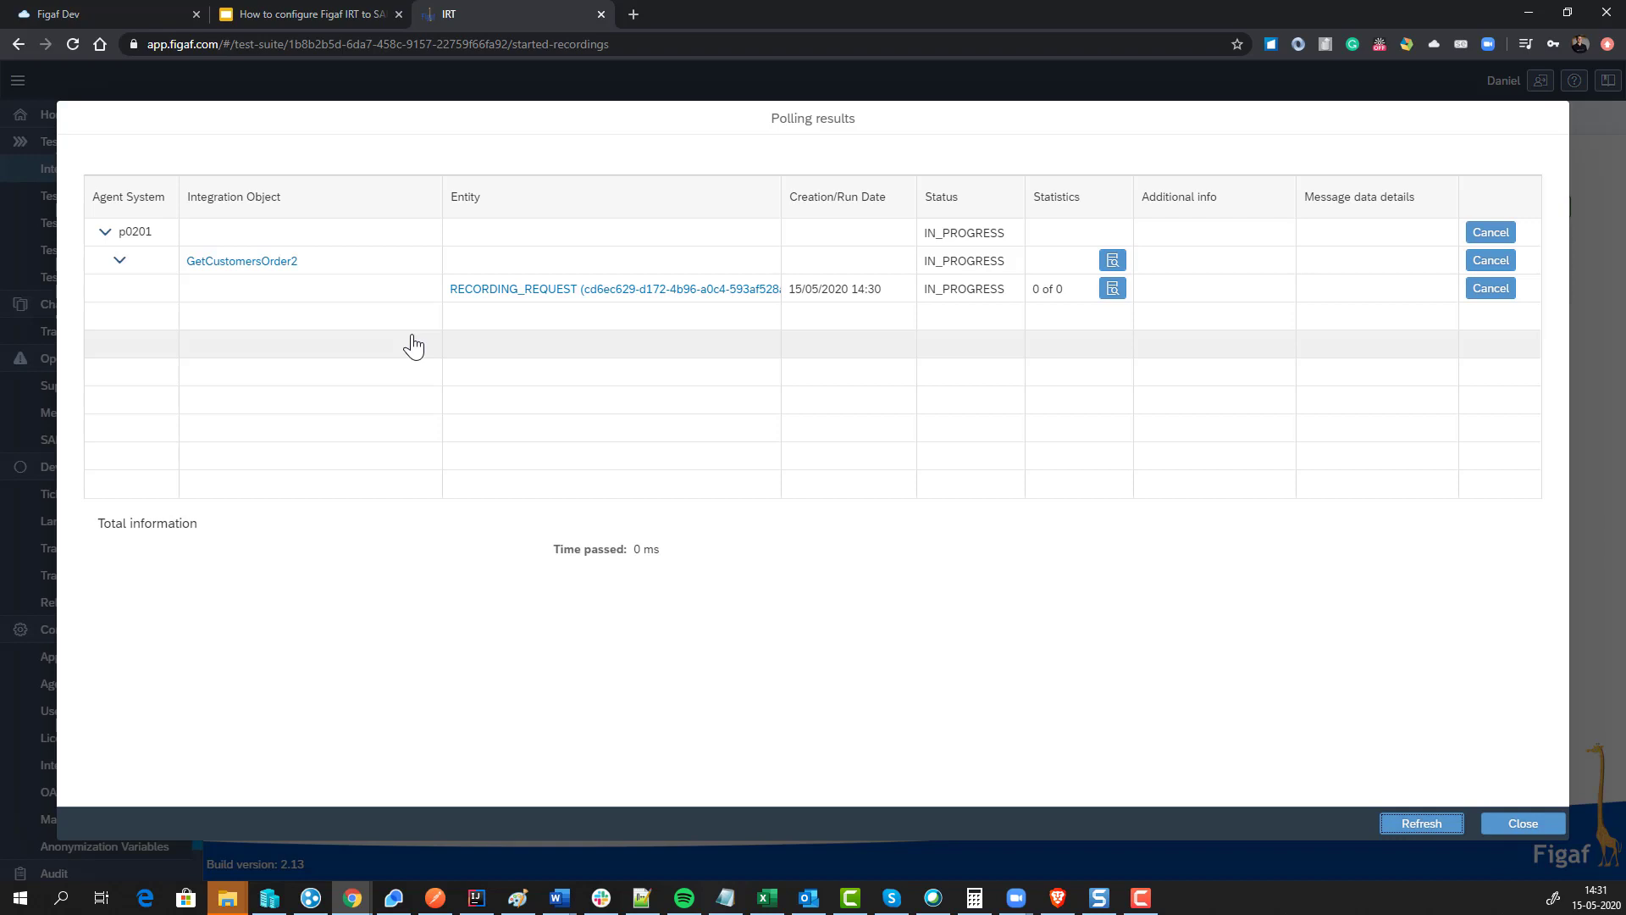
click(1408, 821)
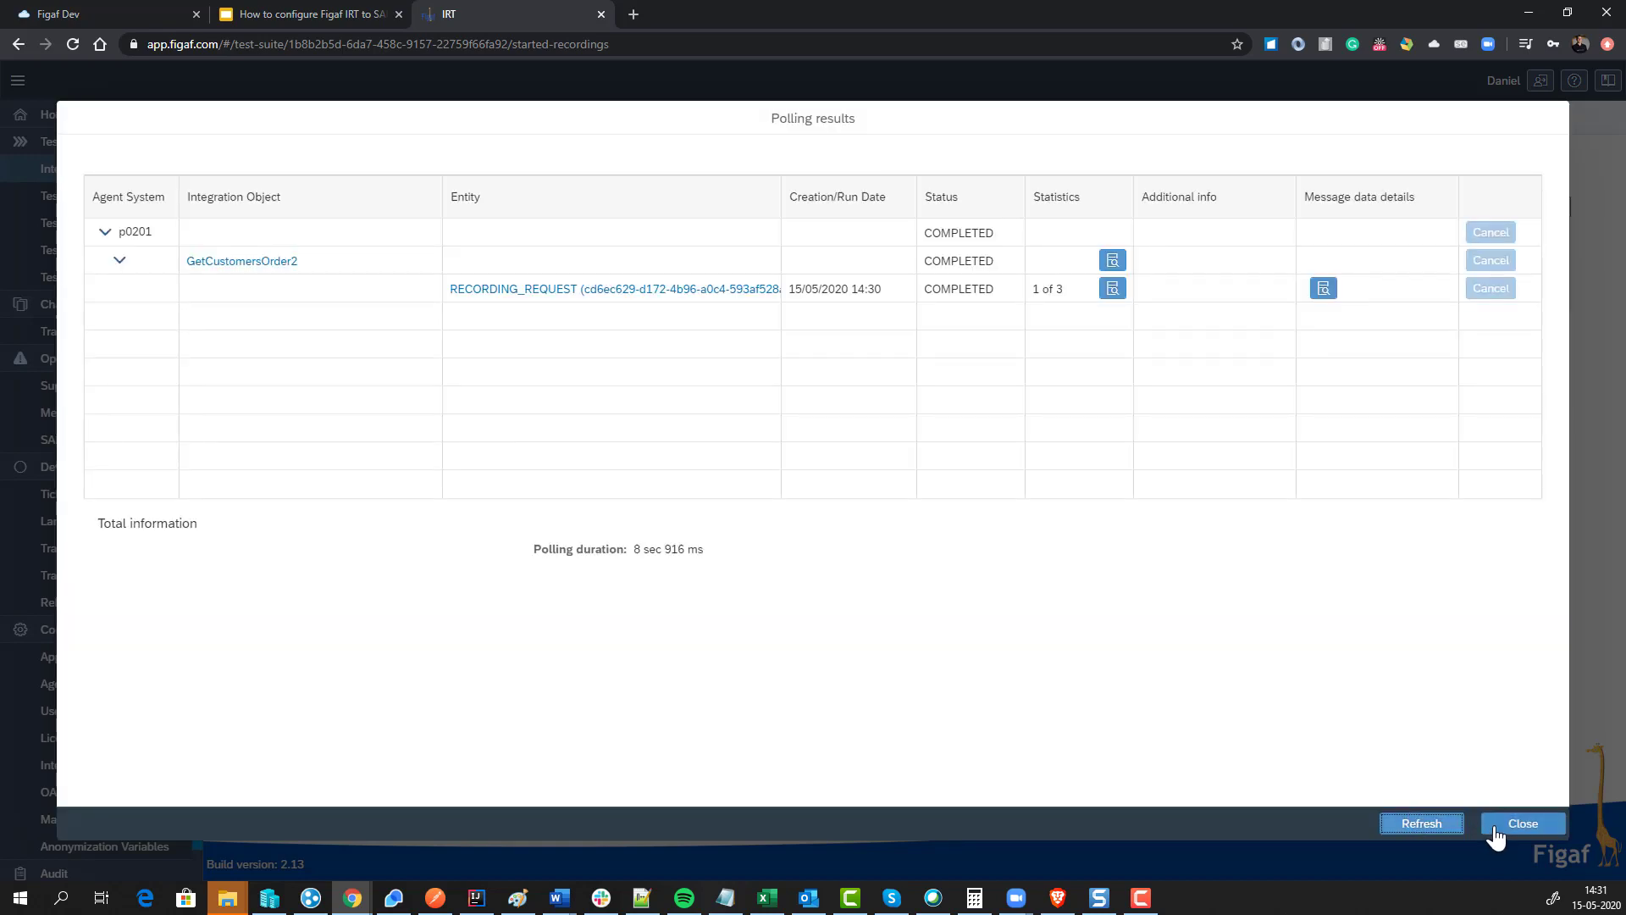
click(1493, 826)
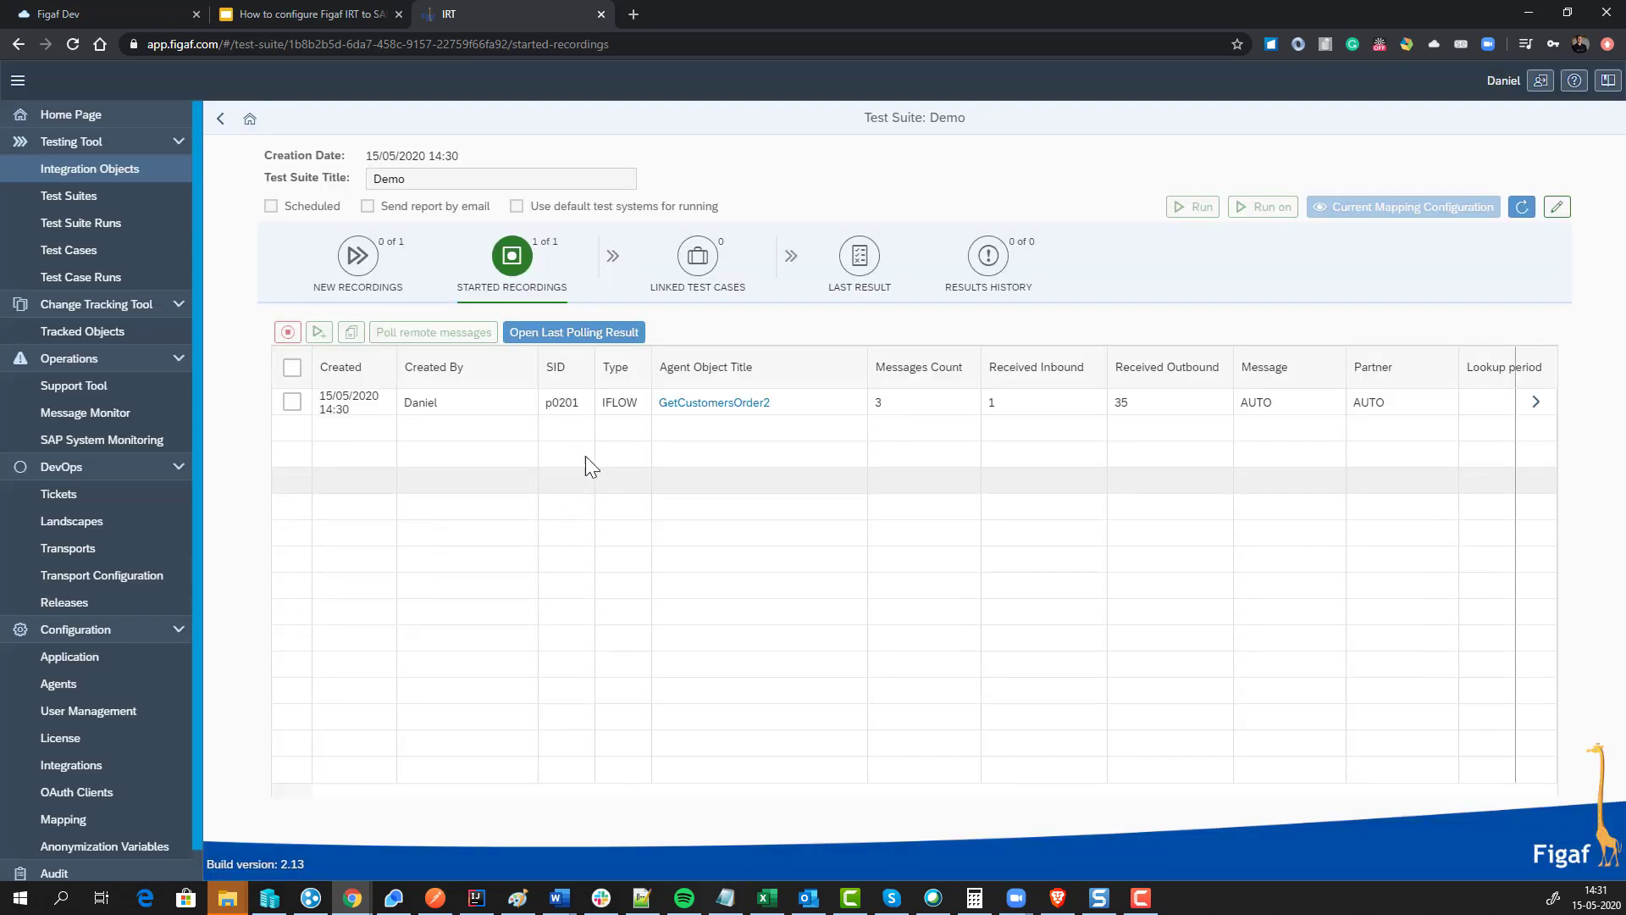
click(1538, 405)
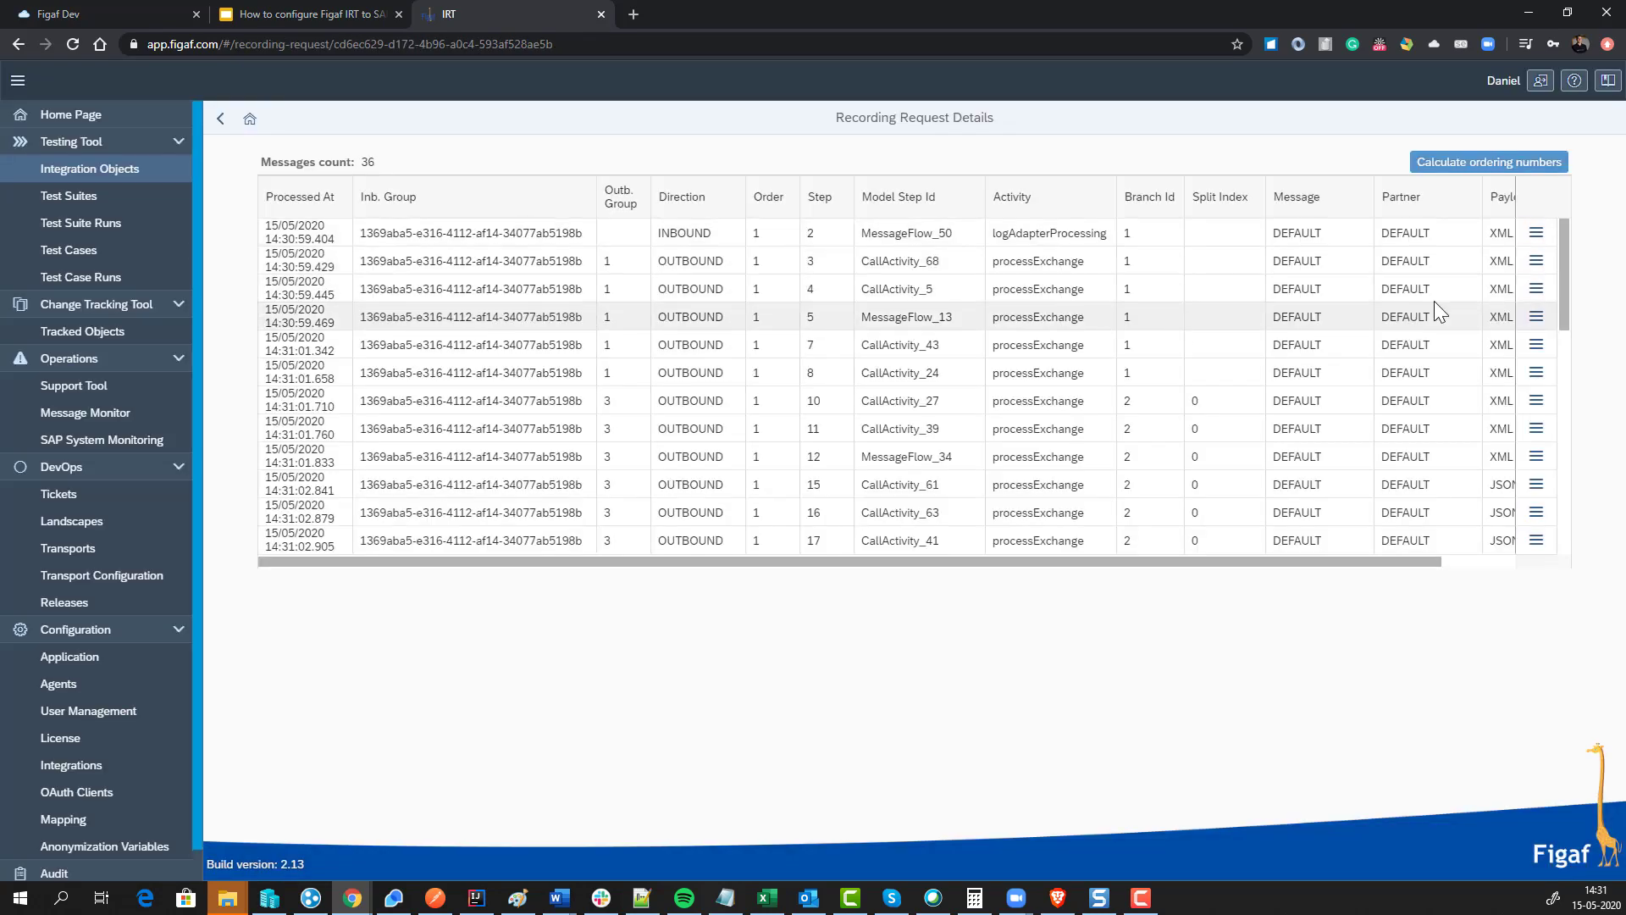
click(1536, 260)
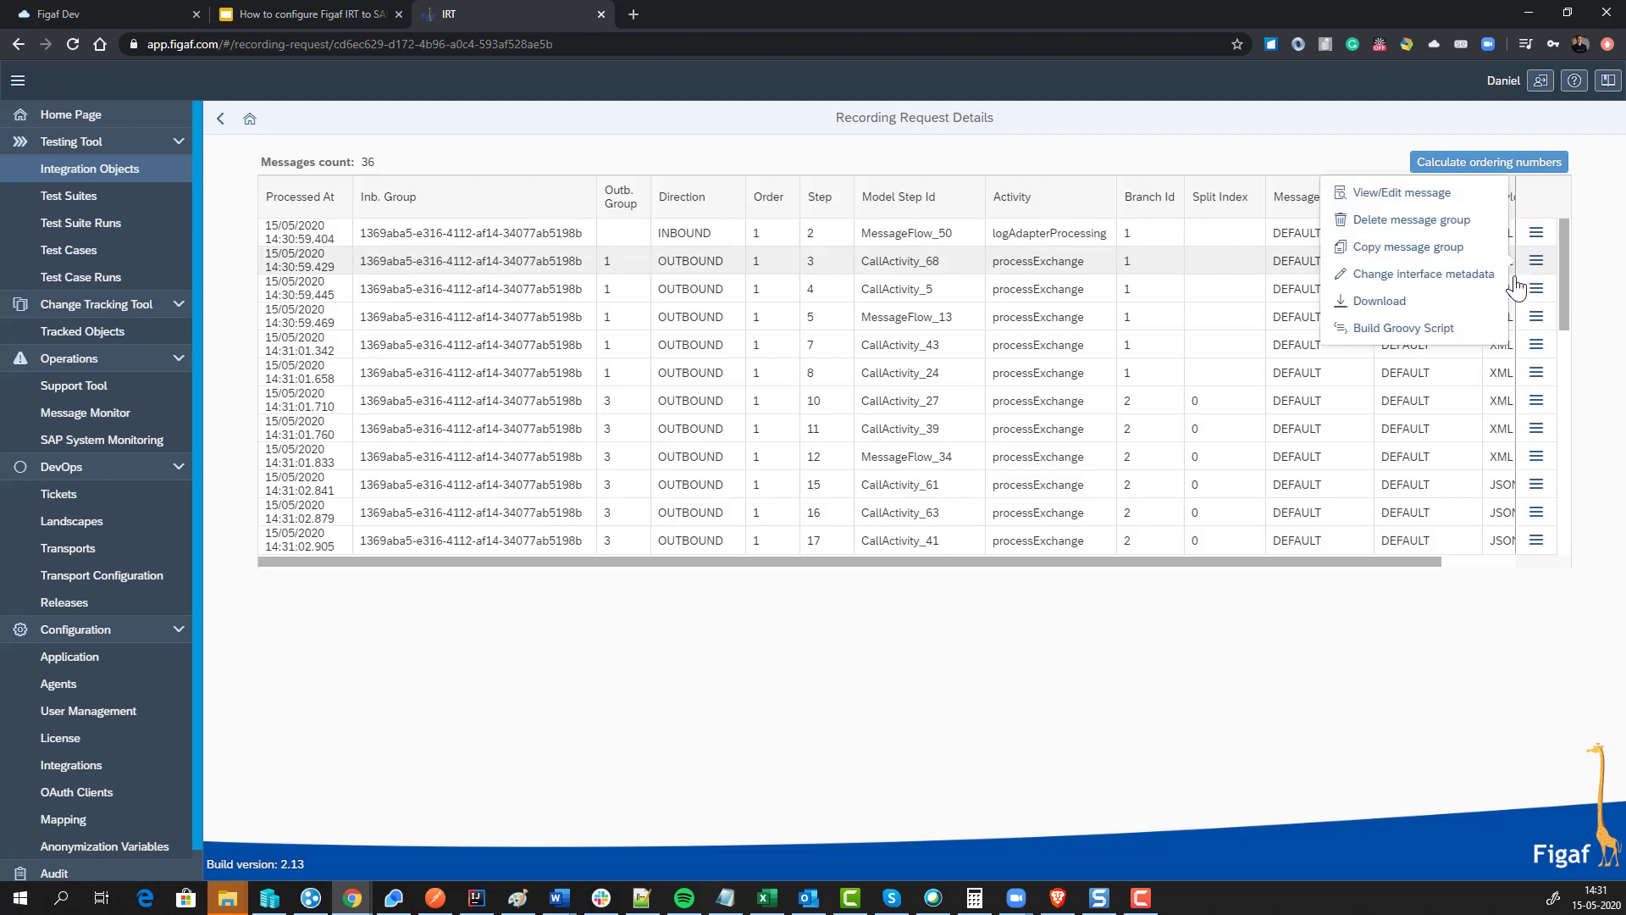
click(1453, 197)
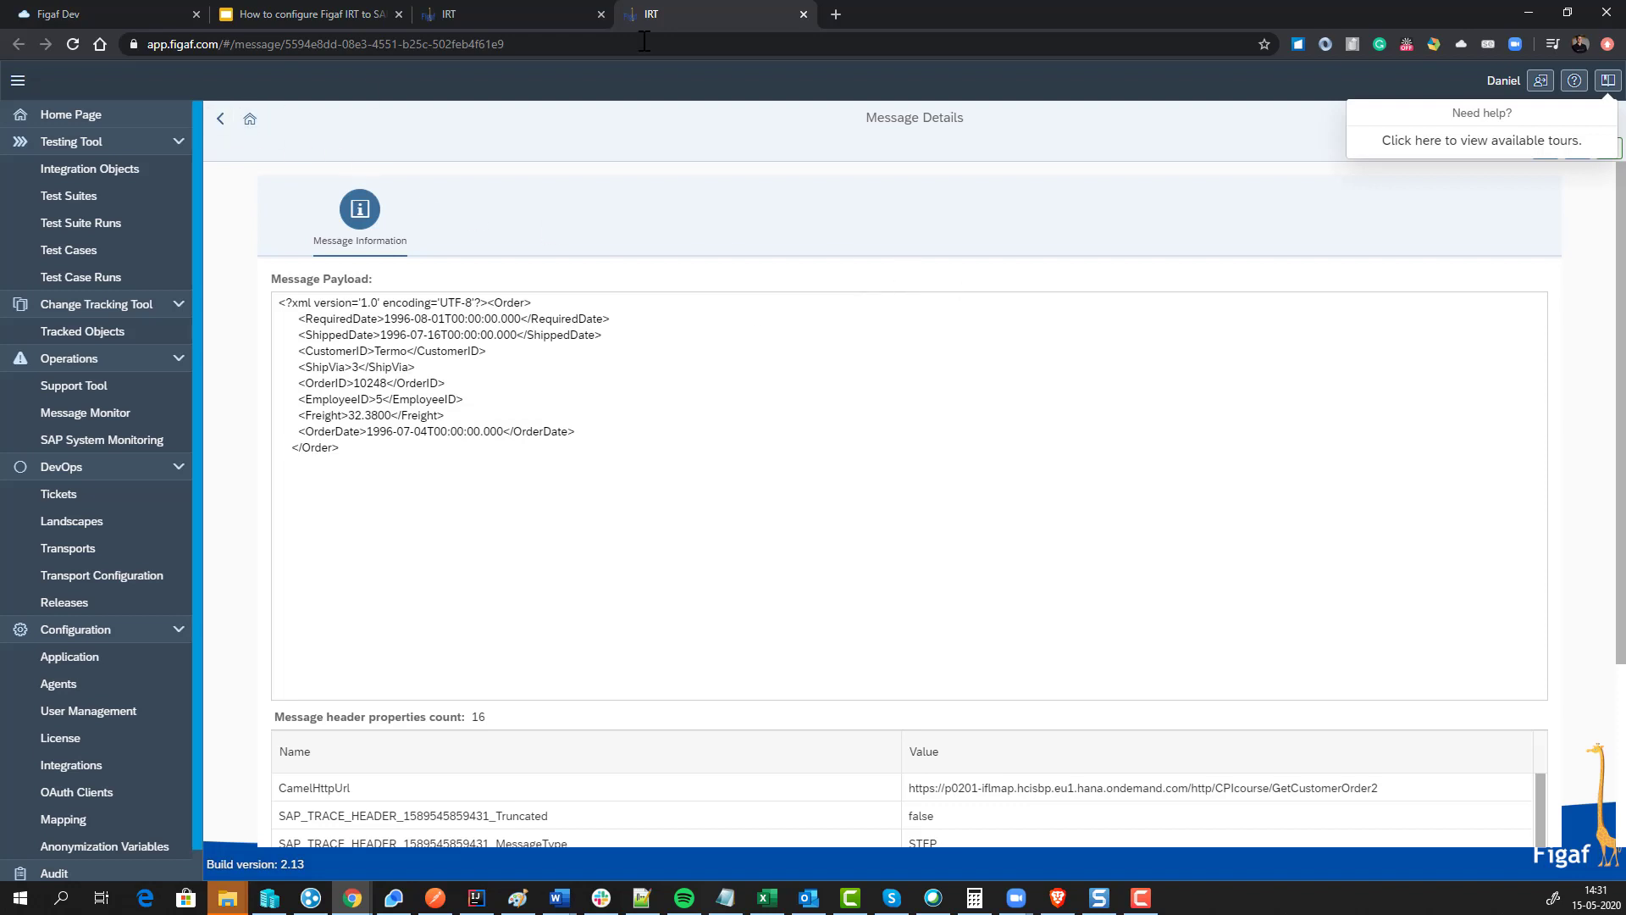
click(804, 15)
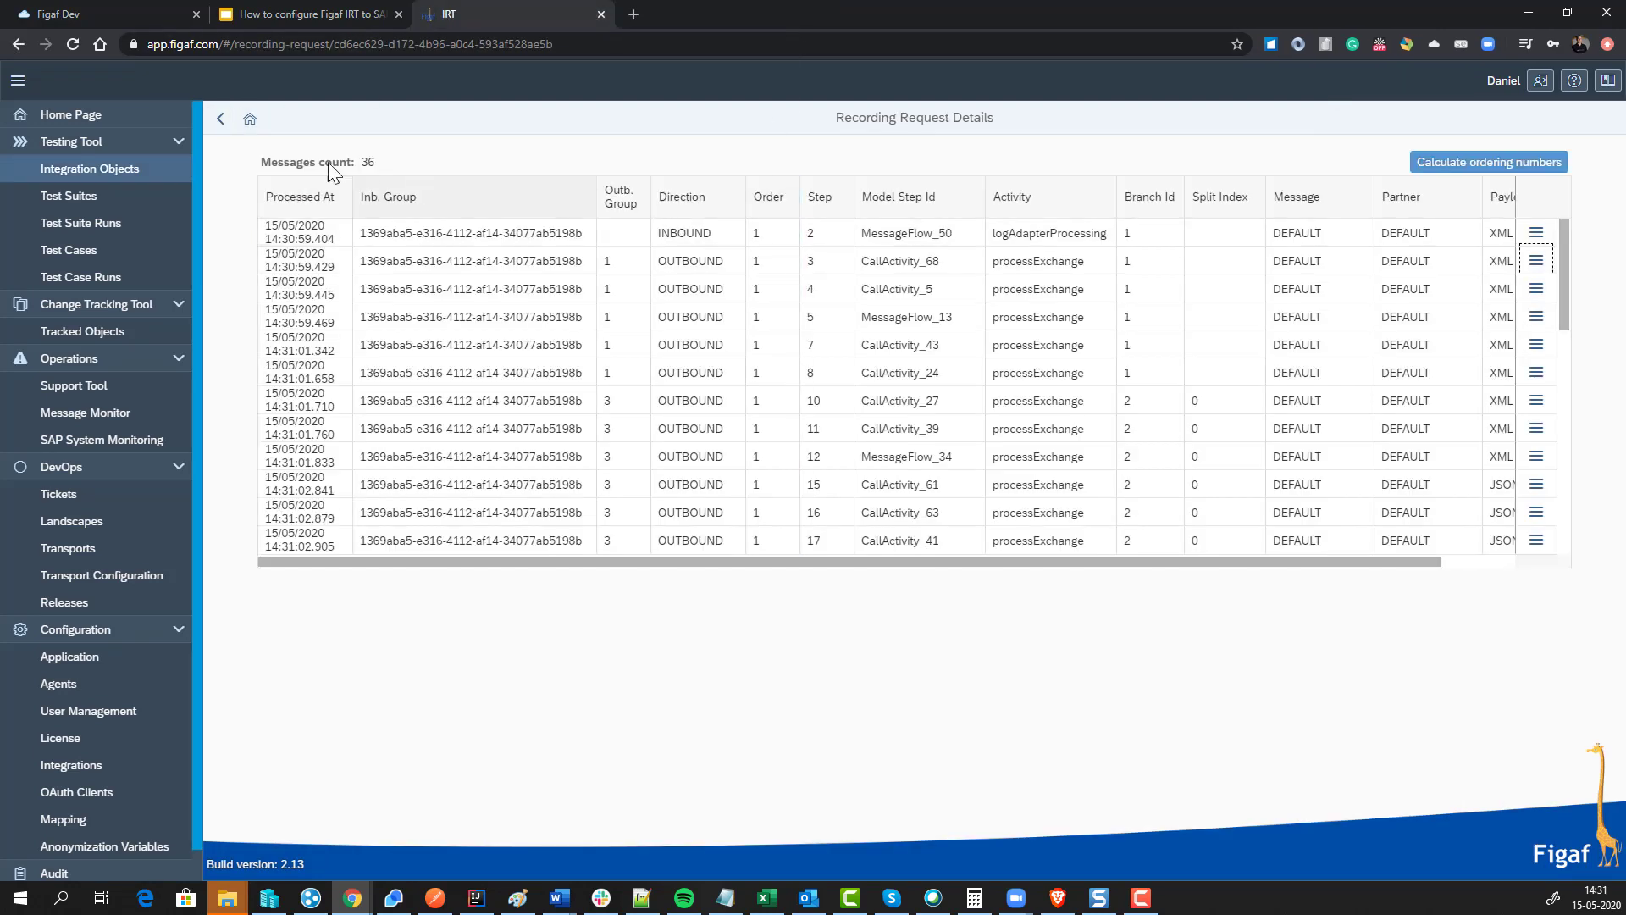
click(220, 119)
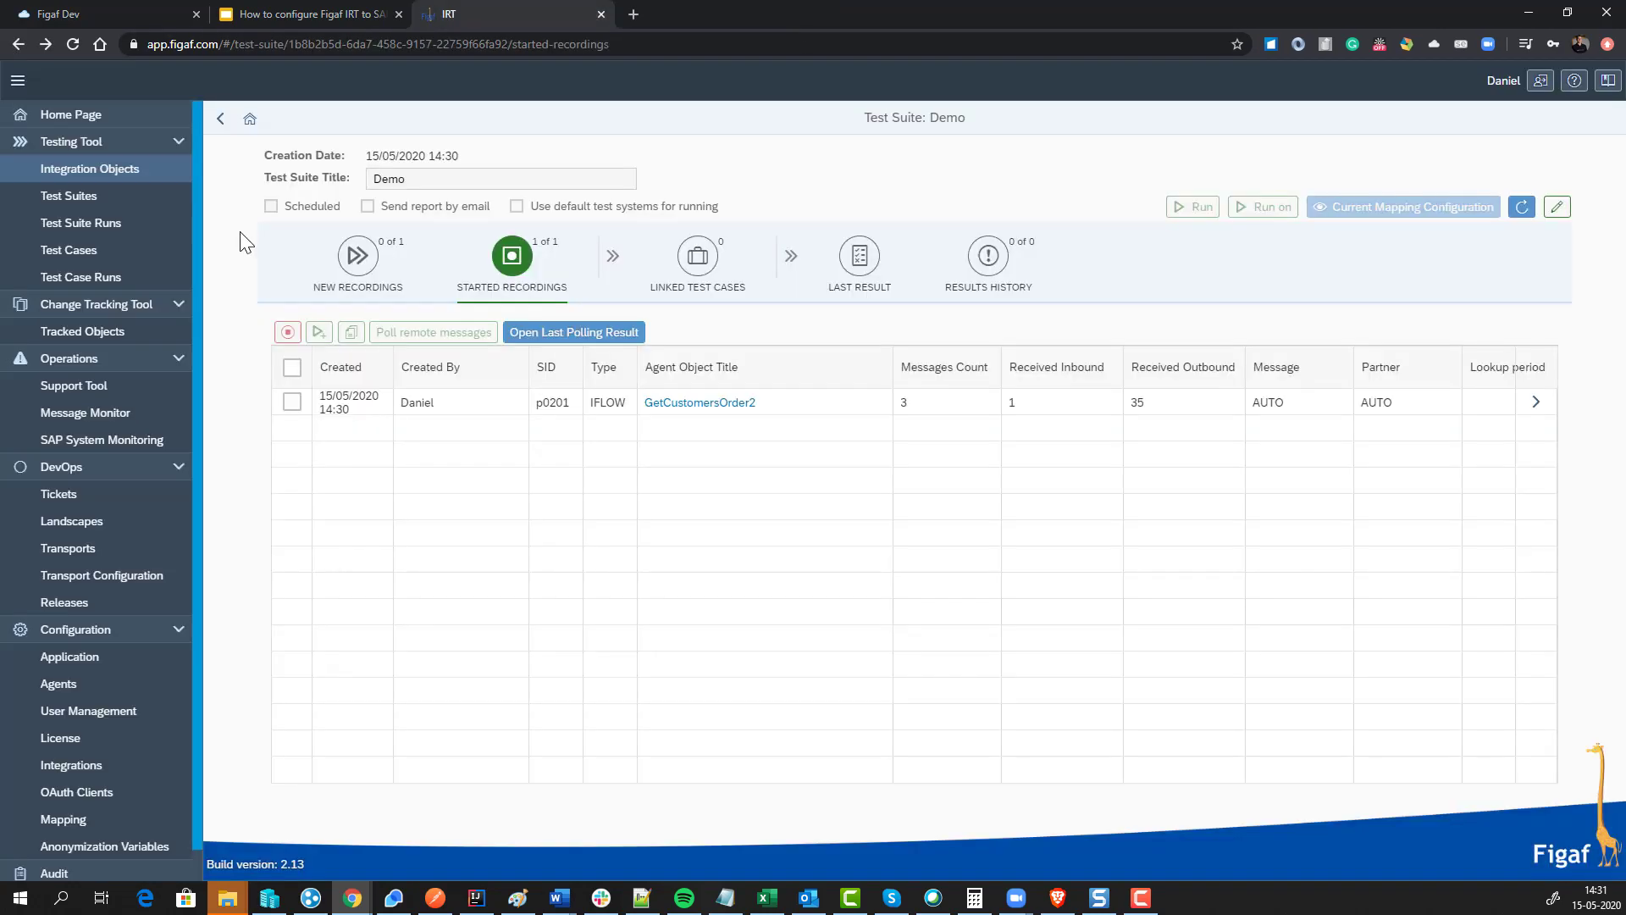
click(291, 403)
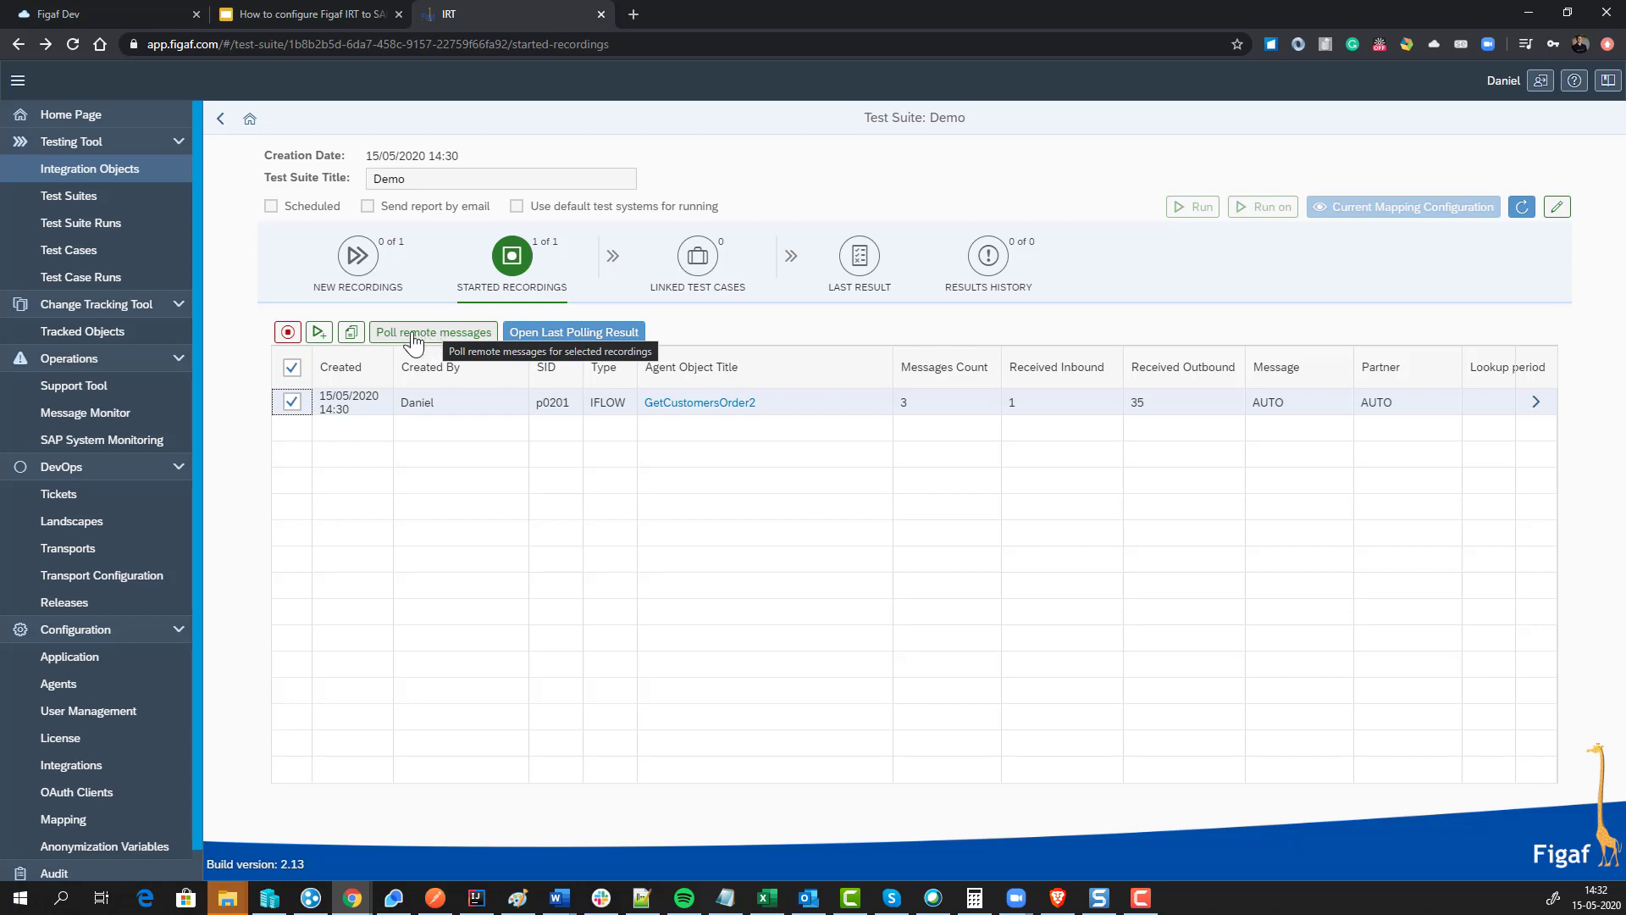
Step: Create a regression test case from the GetCustomersOrder2 recording
click(318, 336)
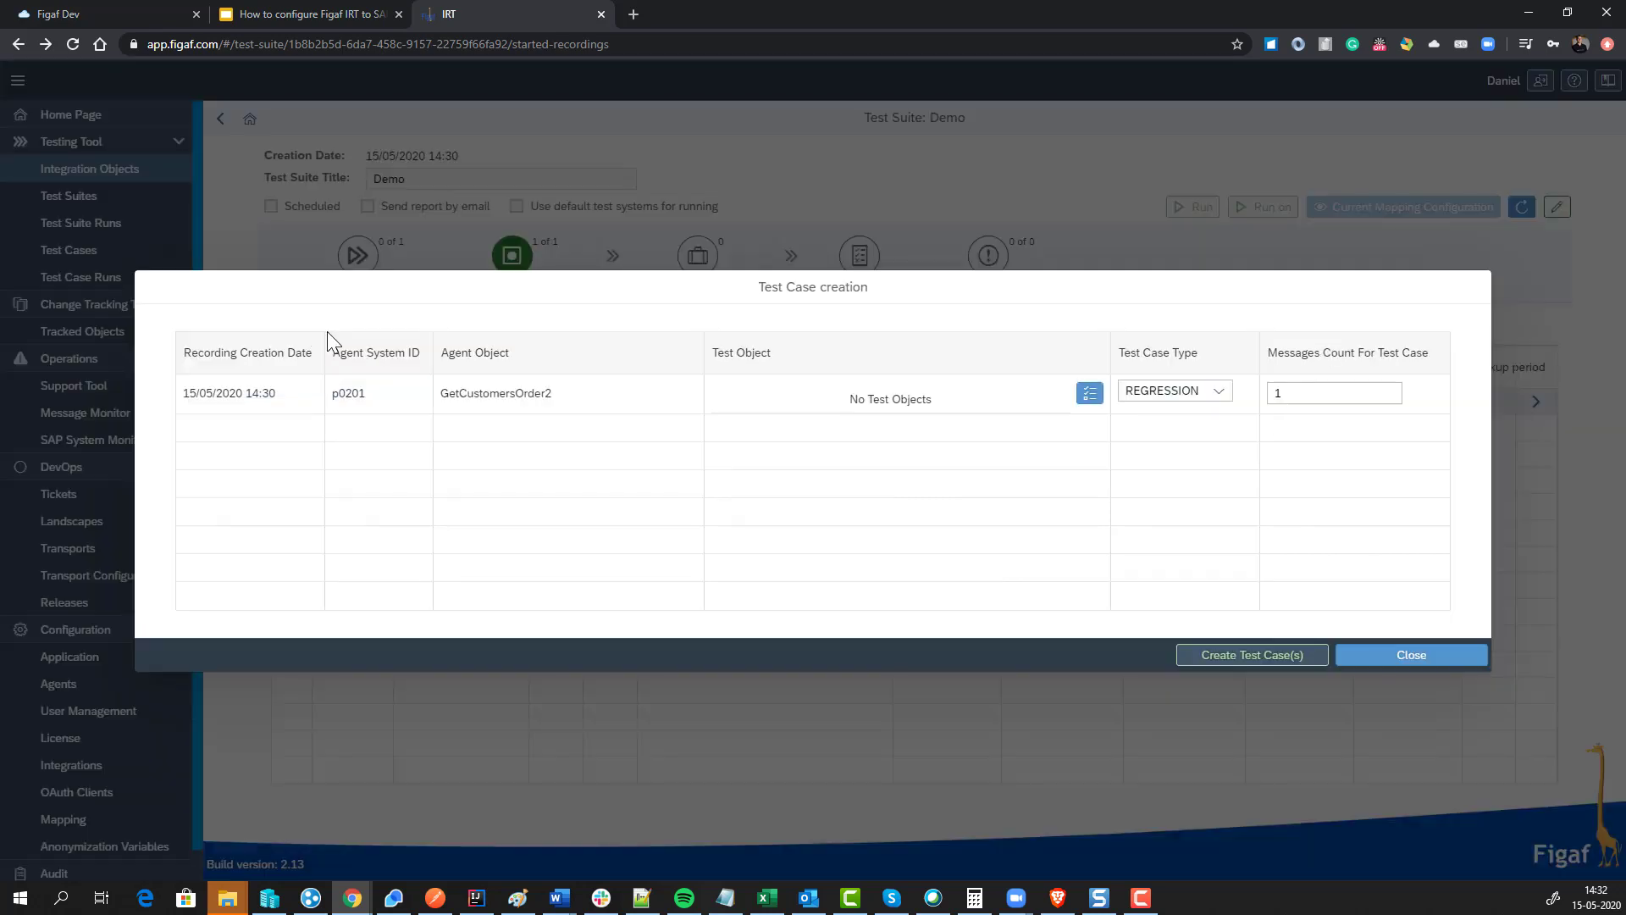
click(1243, 657)
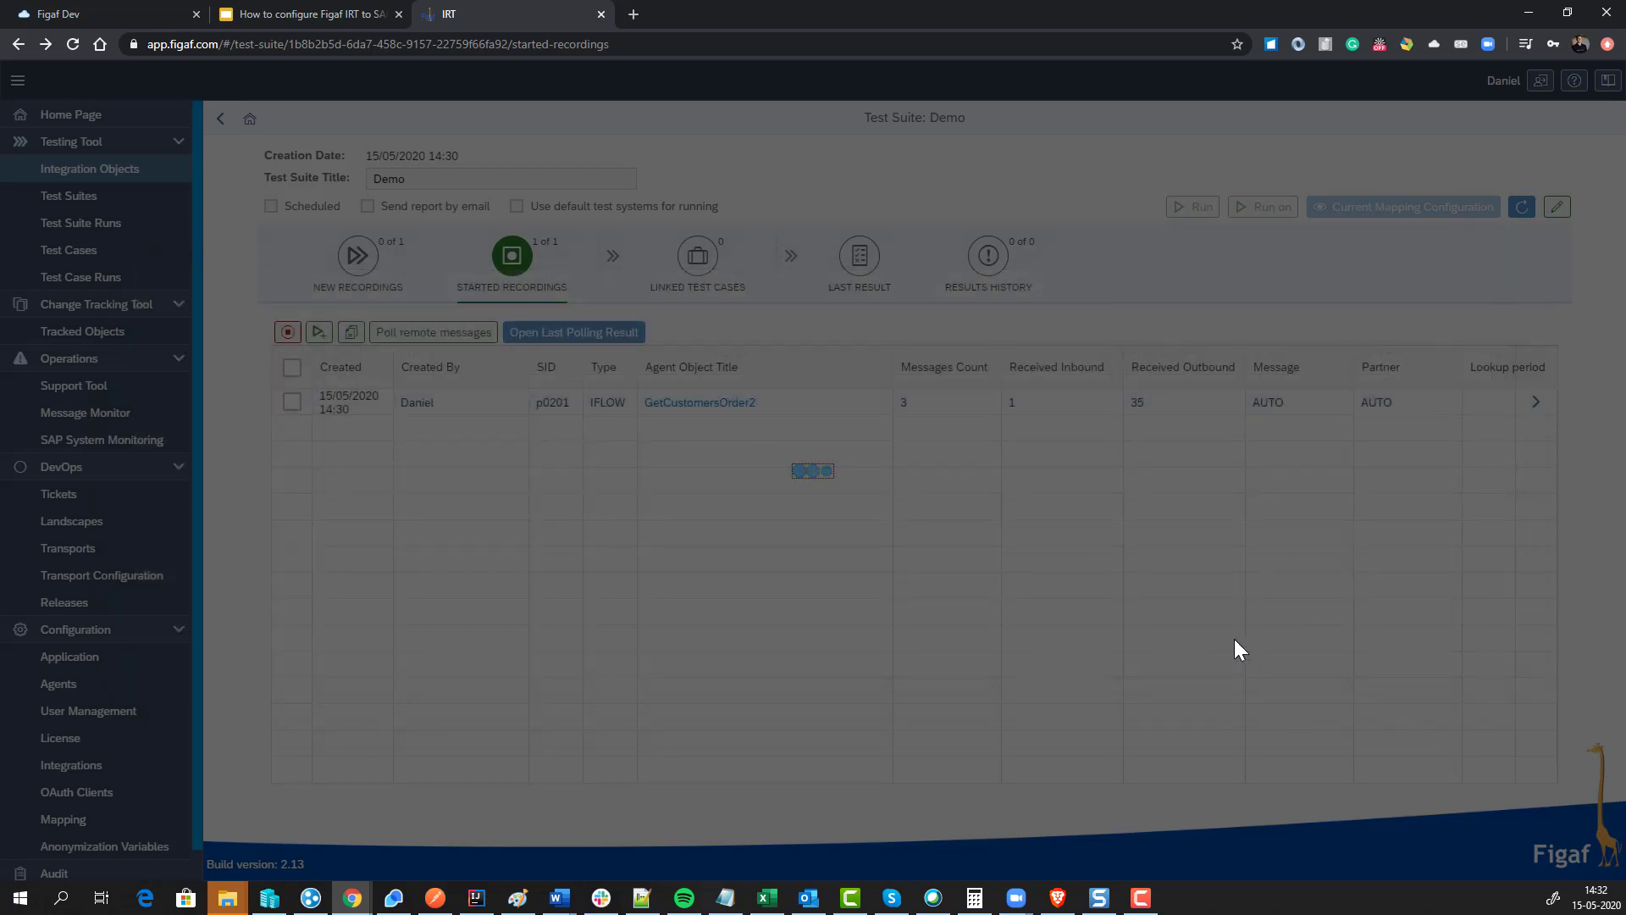
click(922, 513)
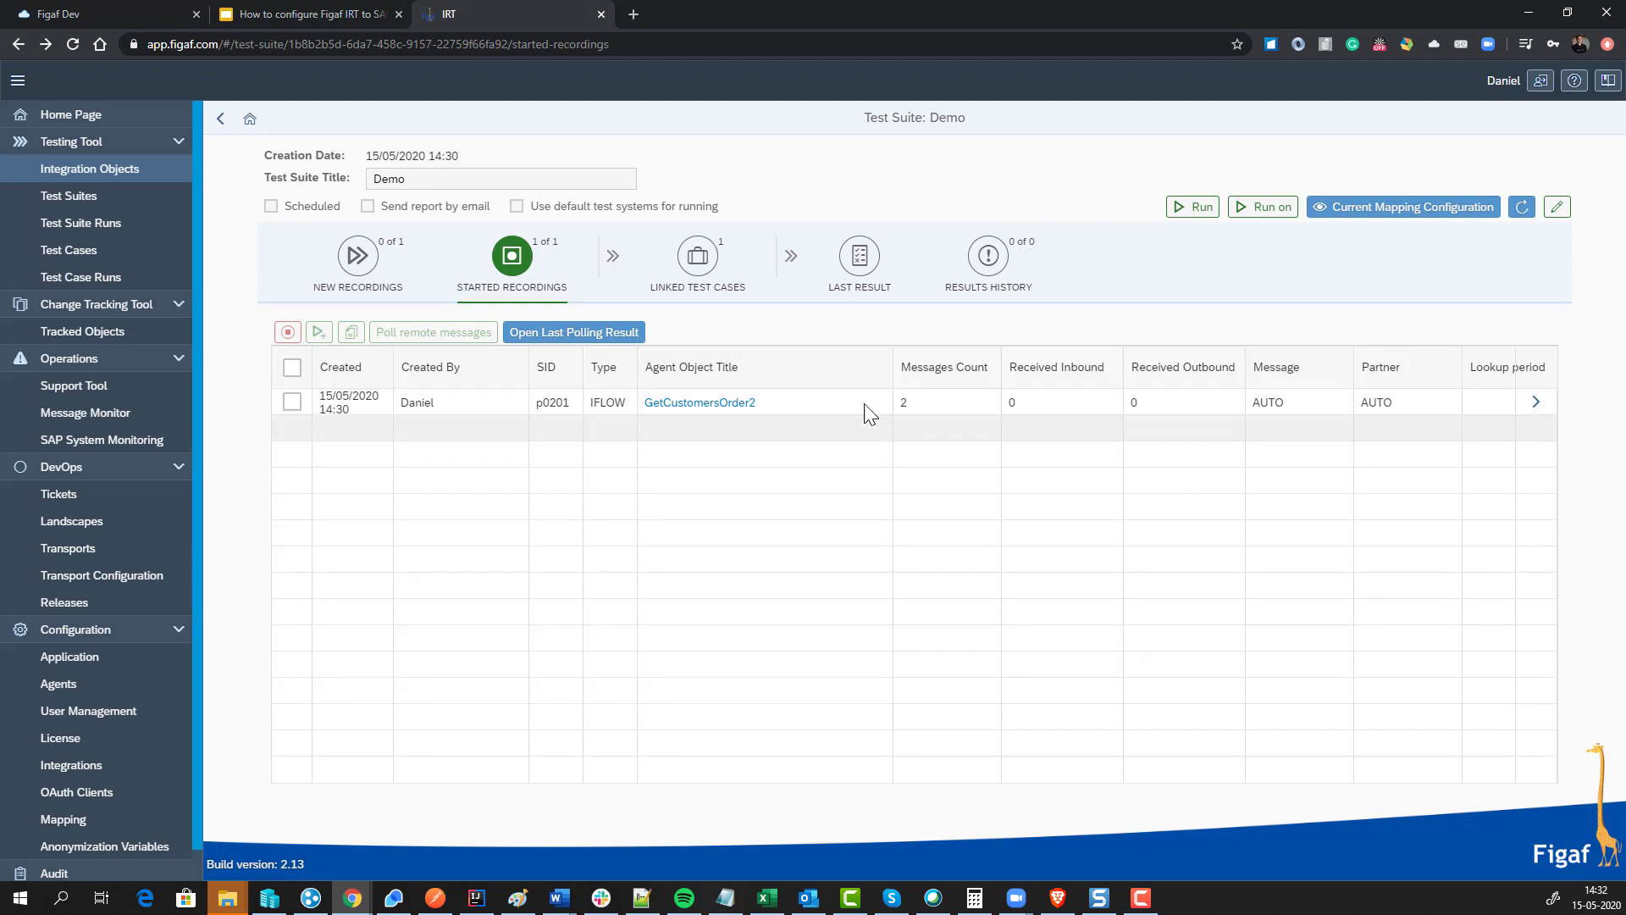
Step: Stop the GetCustomersOrder2 recording and show the suite's linked test cases
click(292, 402)
click(288, 332)
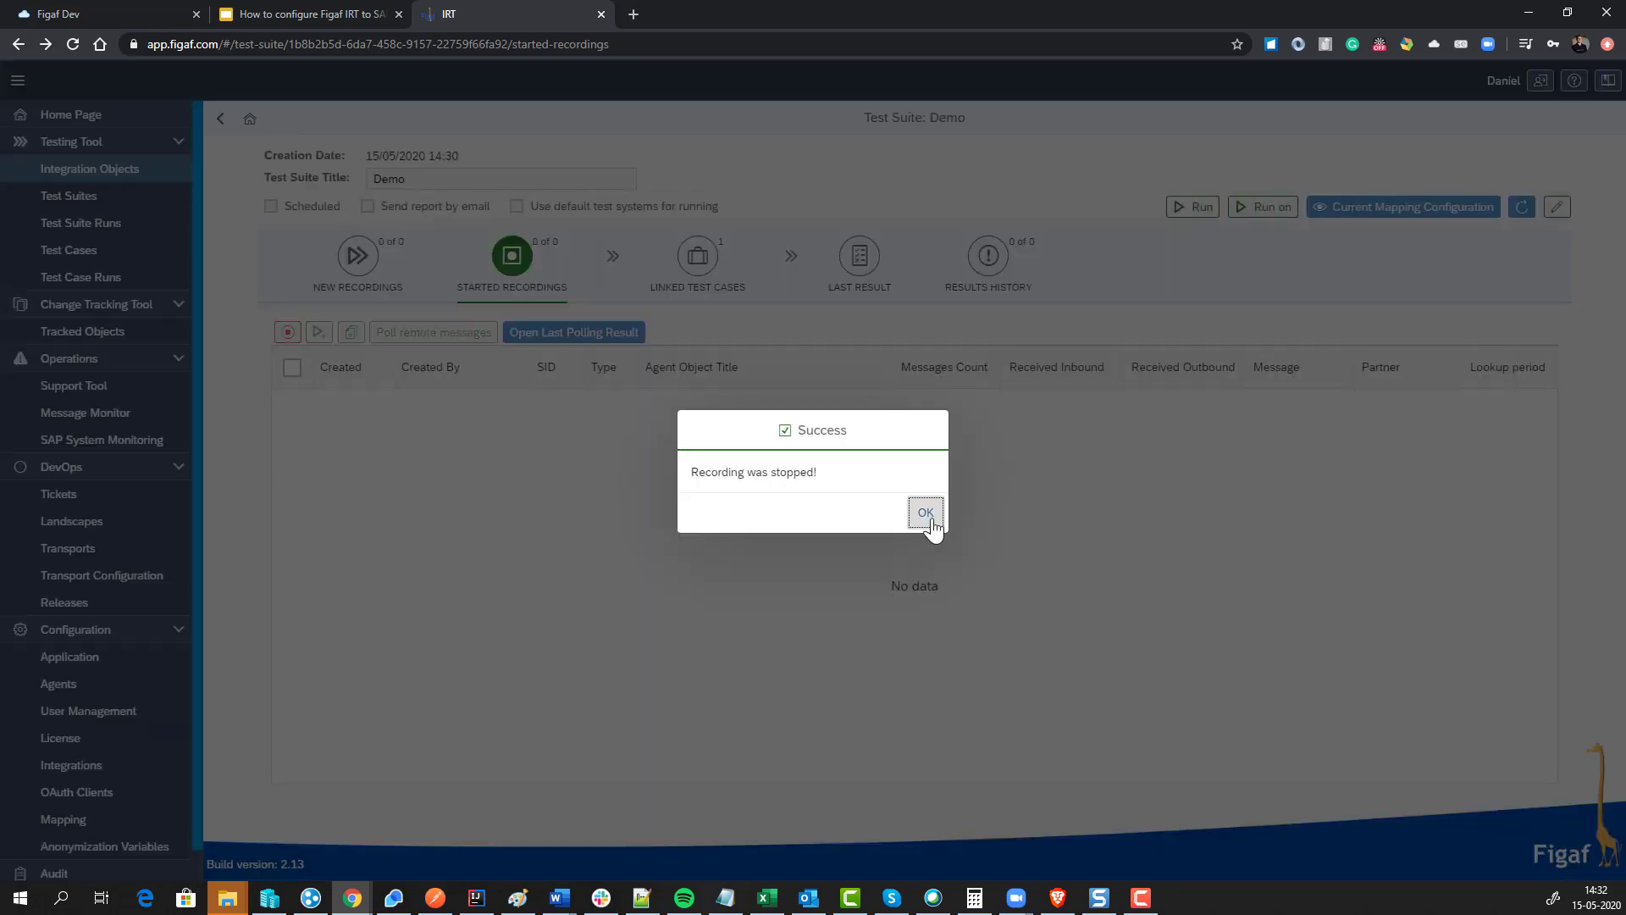
click(925, 513)
click(697, 255)
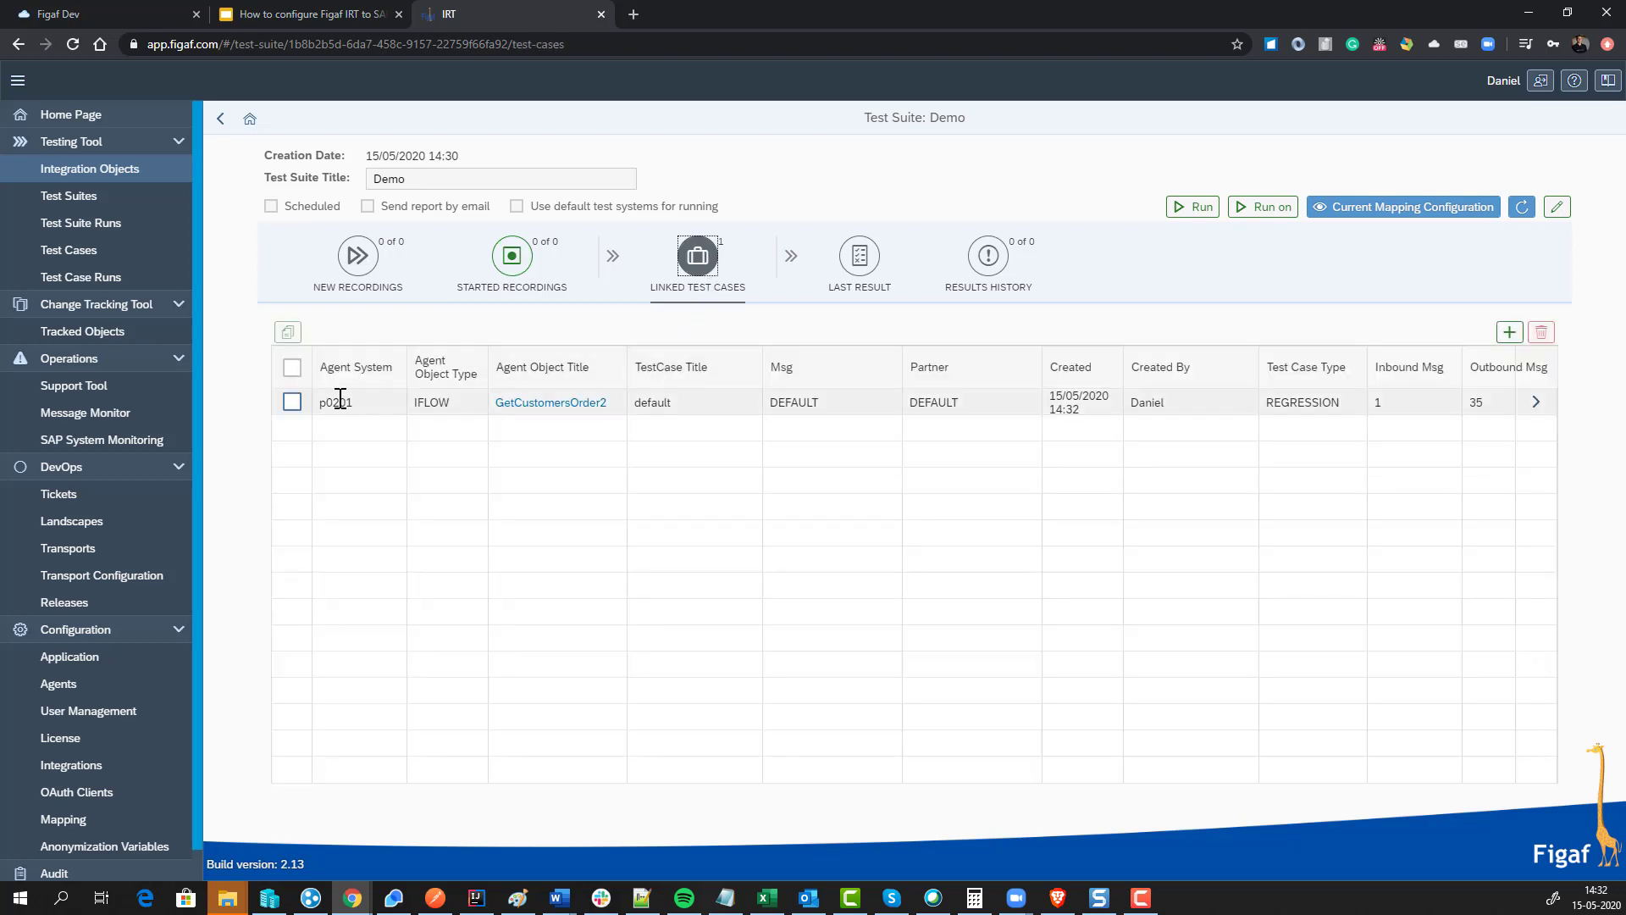
Step: Run the GetCustomersOrder2 test case on system p0201
click(291, 402)
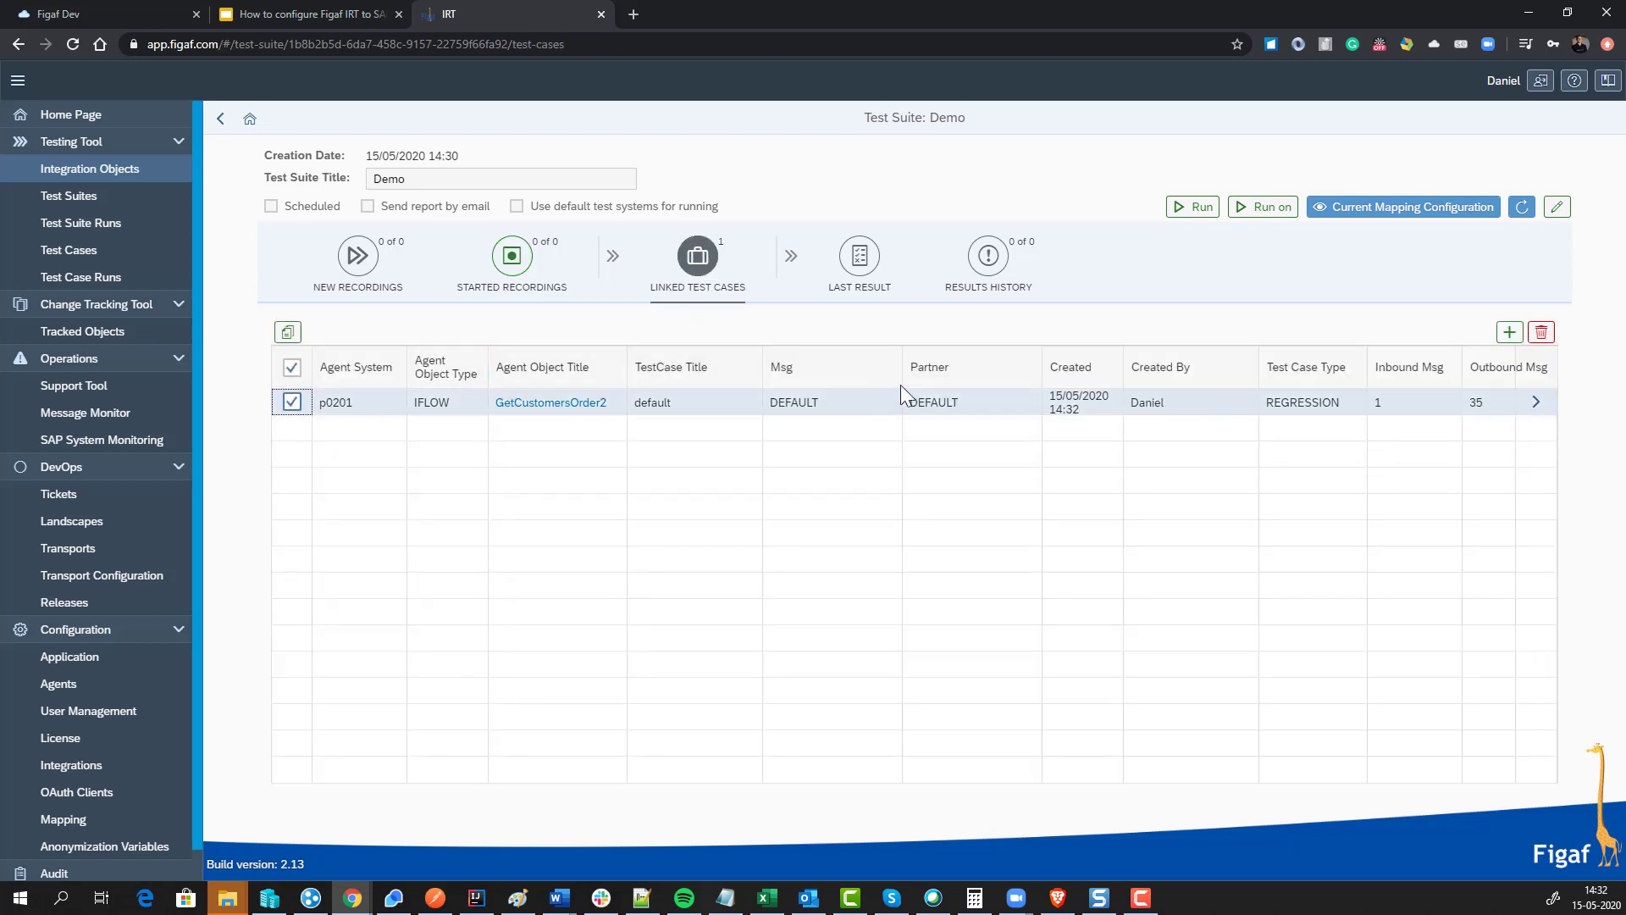
click(1262, 208)
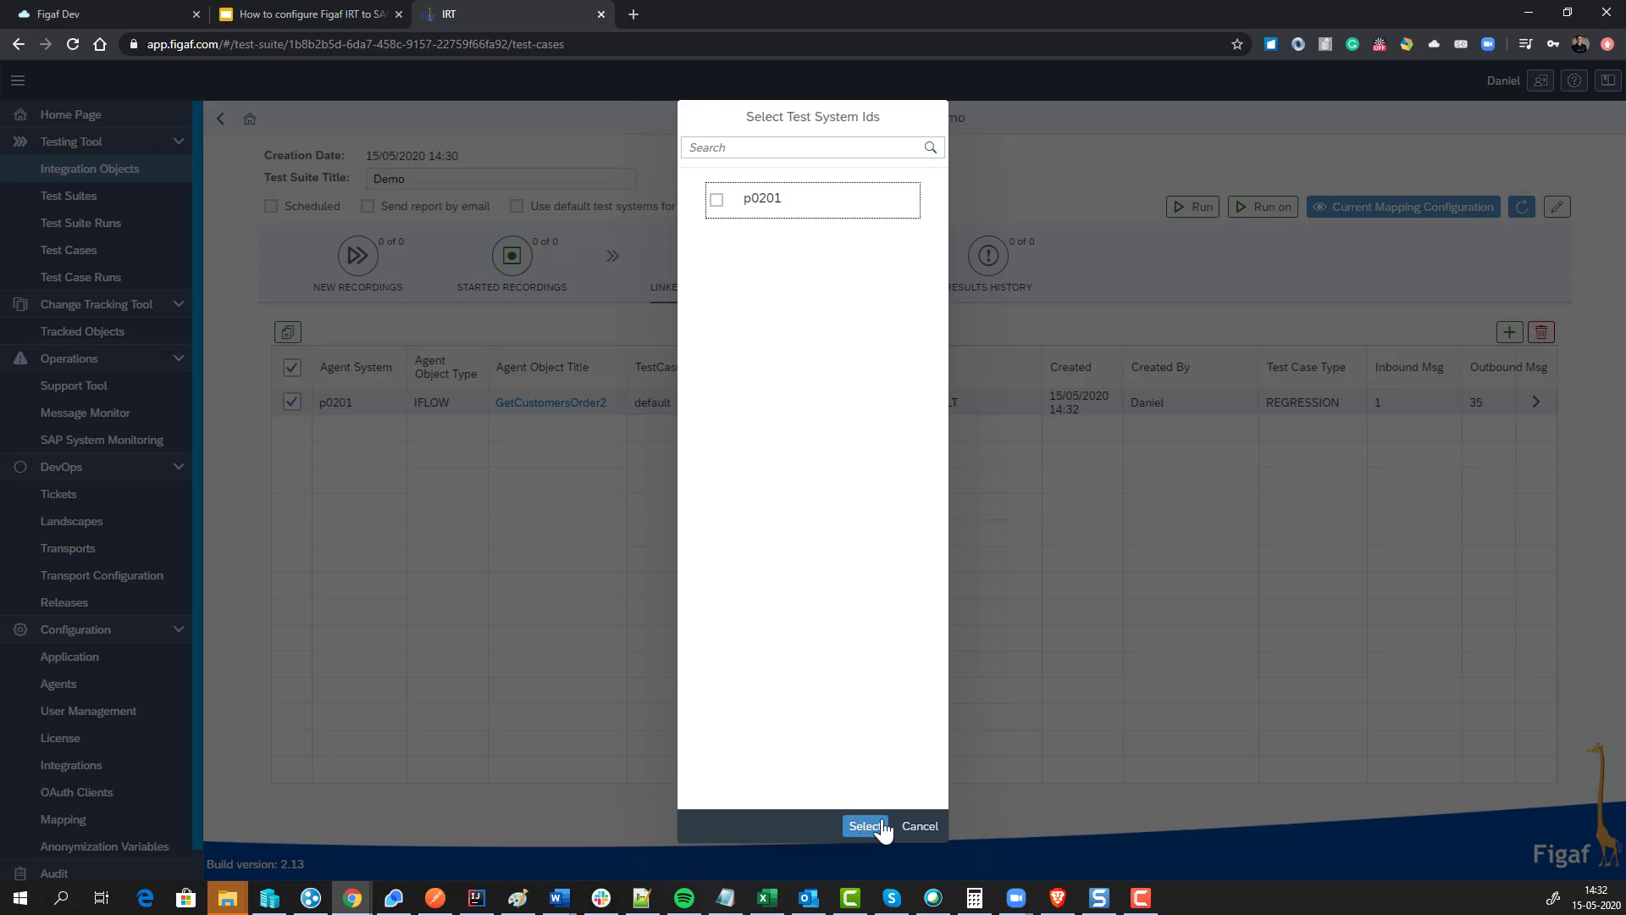
click(736, 208)
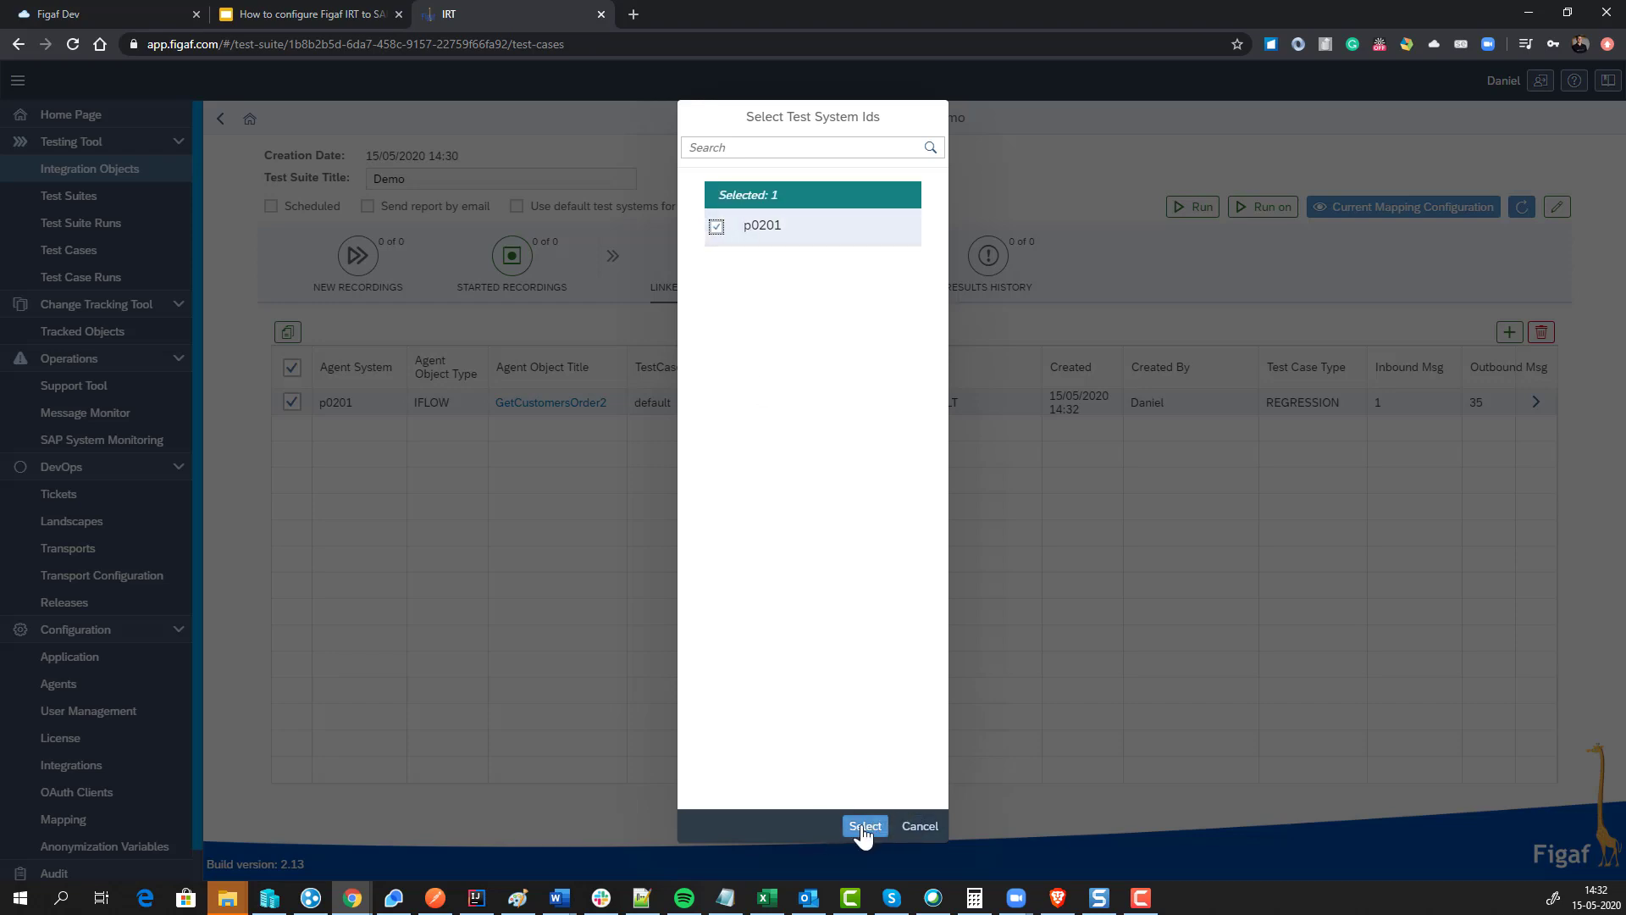
click(863, 829)
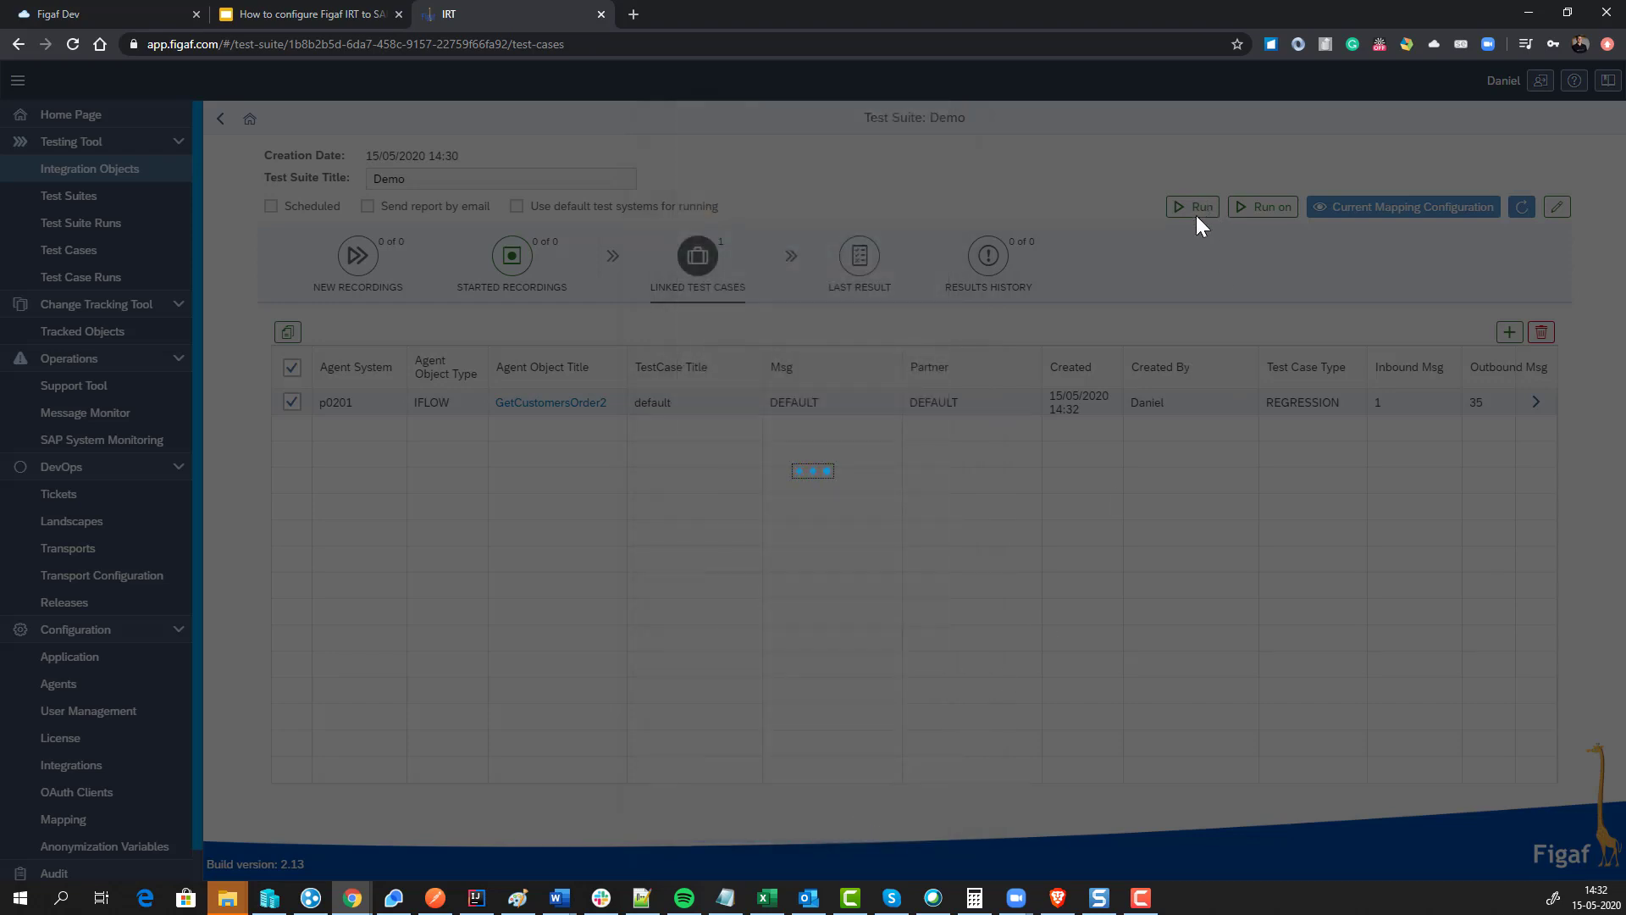
click(923, 514)
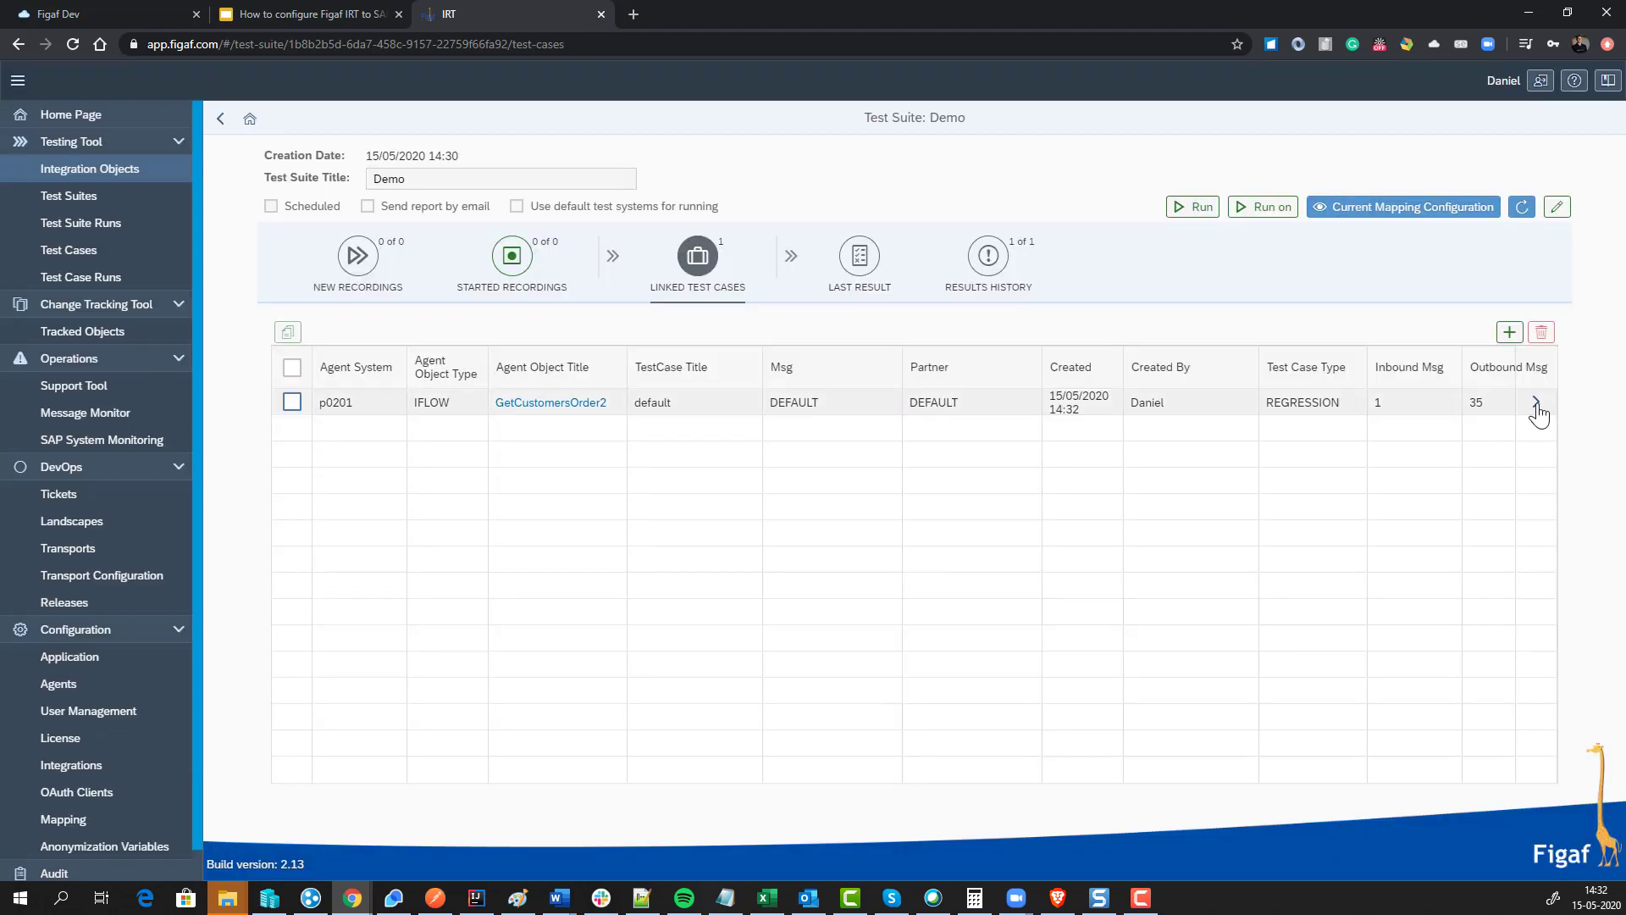
Step: Open the test case details, return to the Demo suite, and show its last result
click(1536, 406)
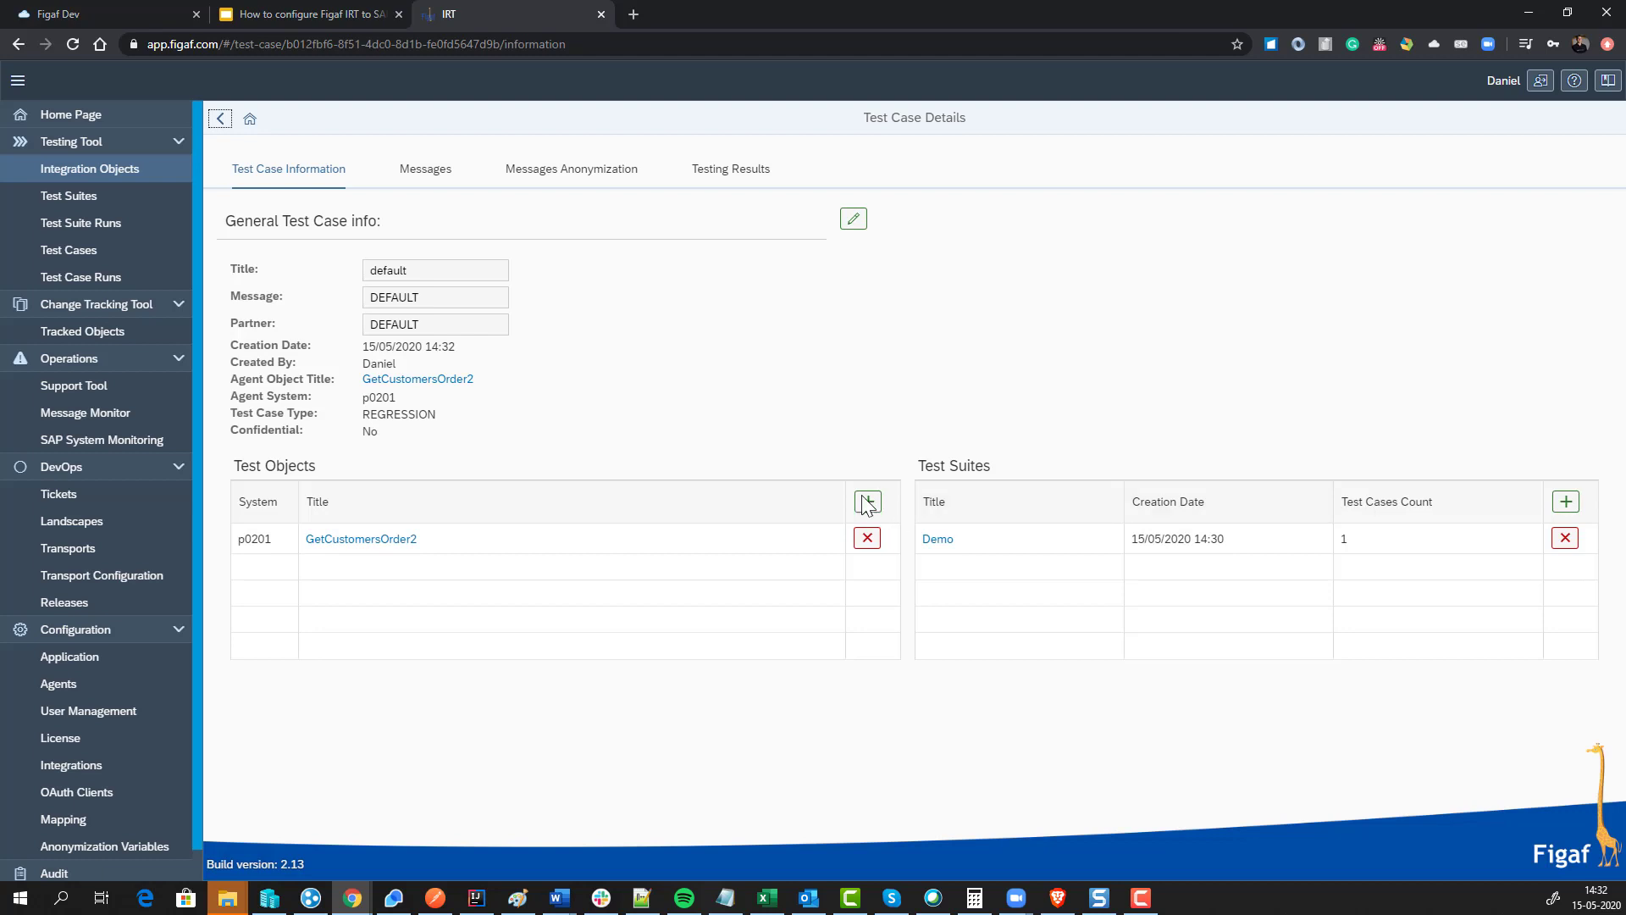
click(220, 119)
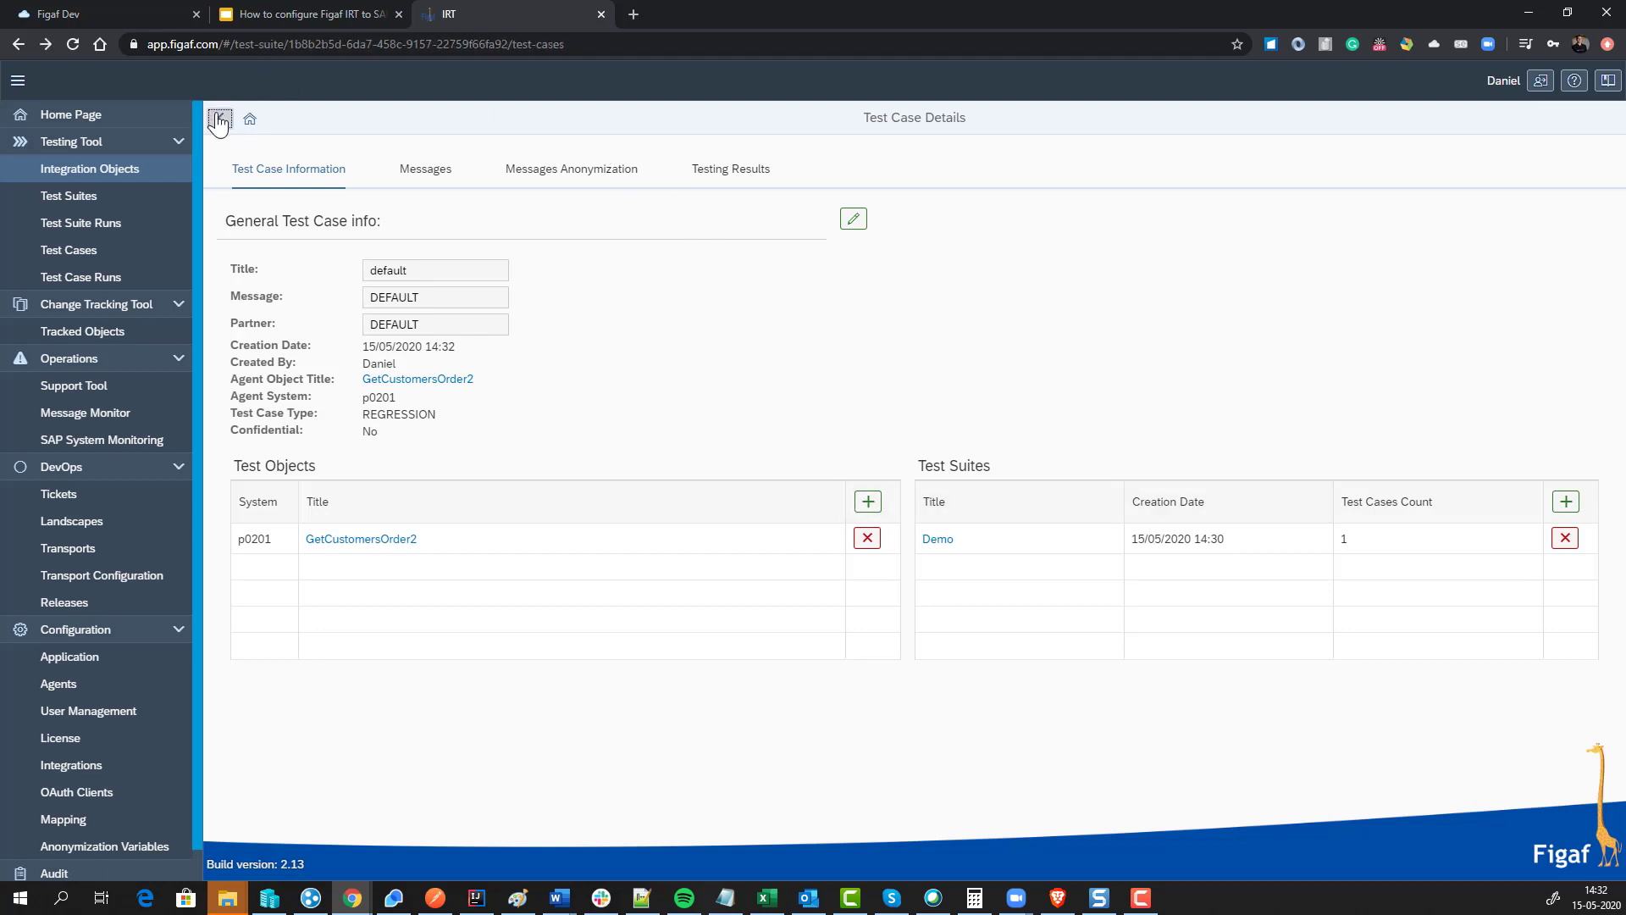
click(851, 263)
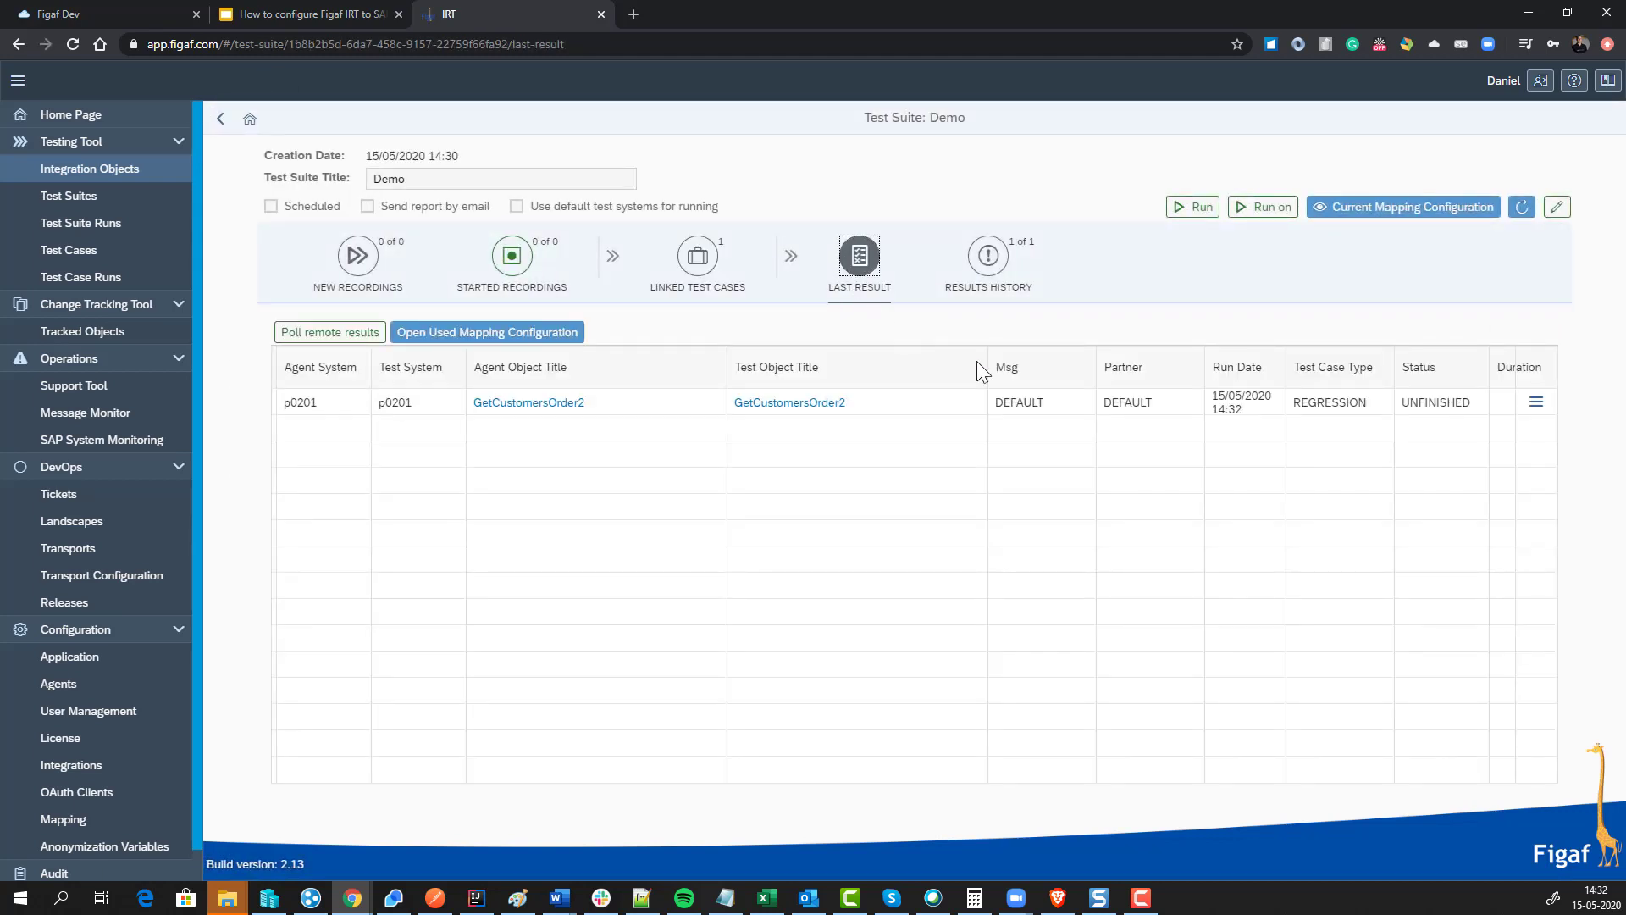
Step: Open the last run's detailed results and poll its remote messages
click(1535, 405)
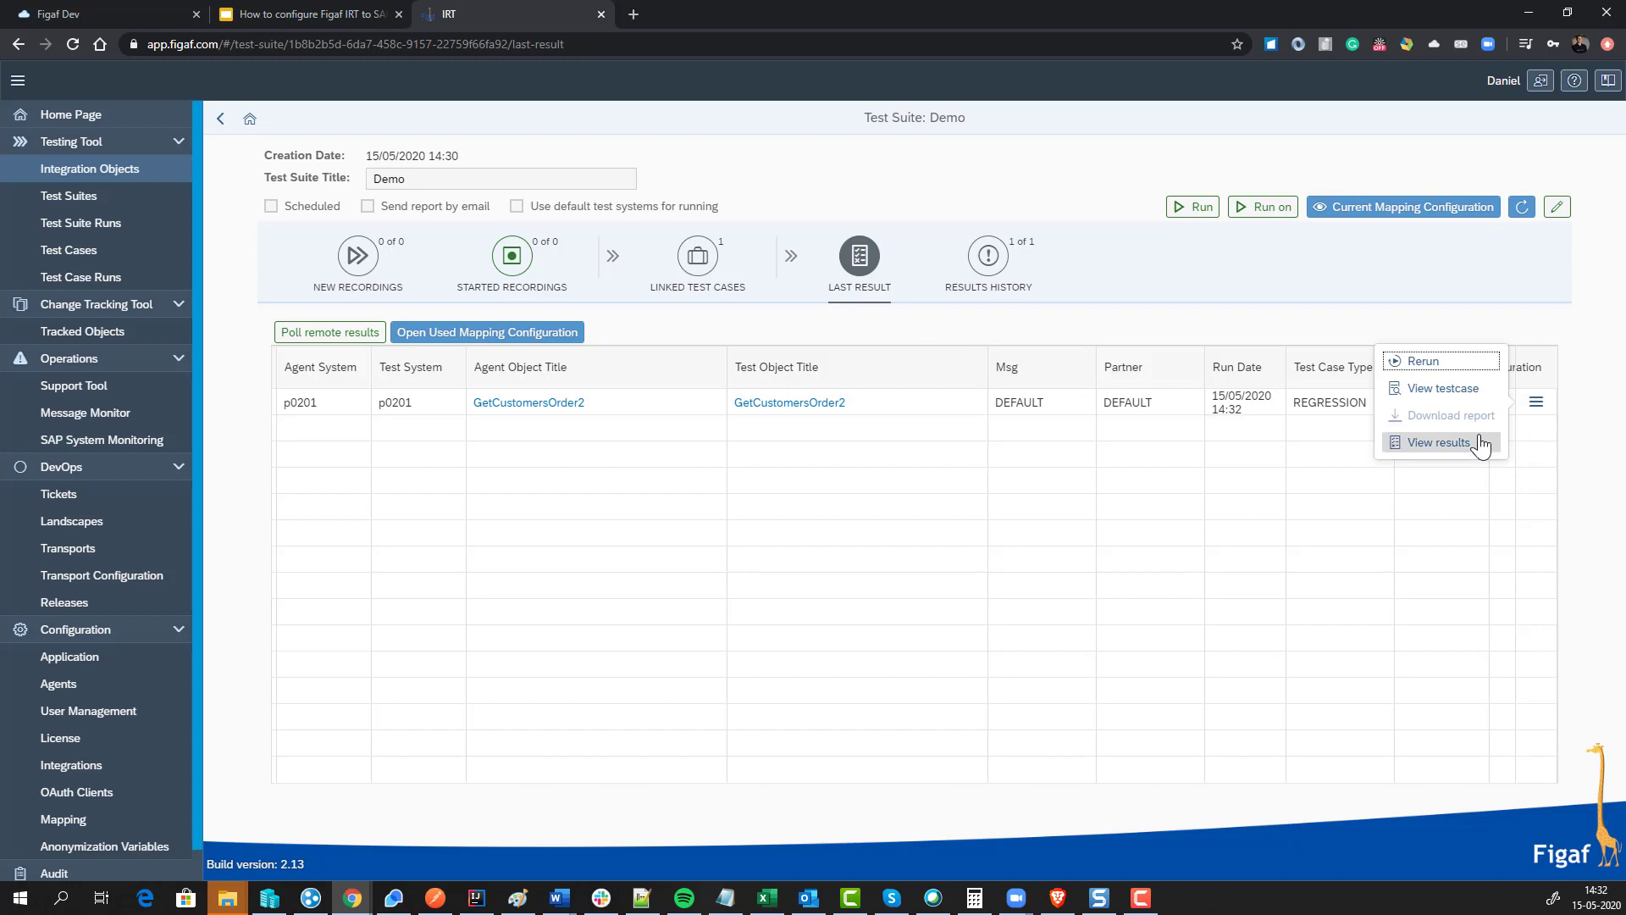
click(1479, 442)
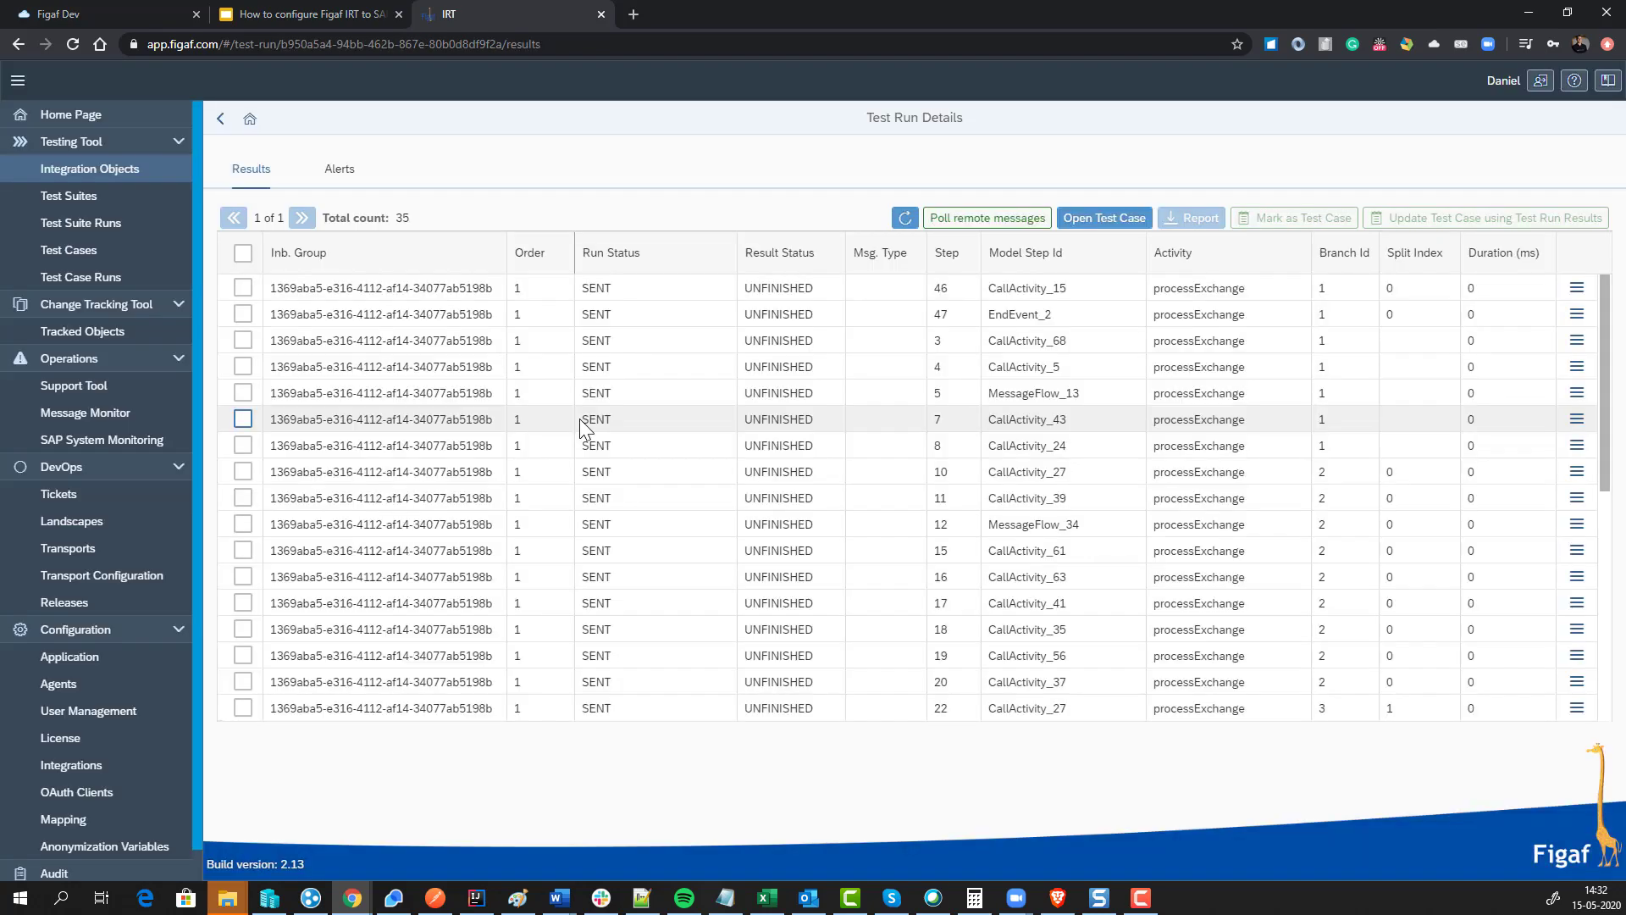
click(987, 221)
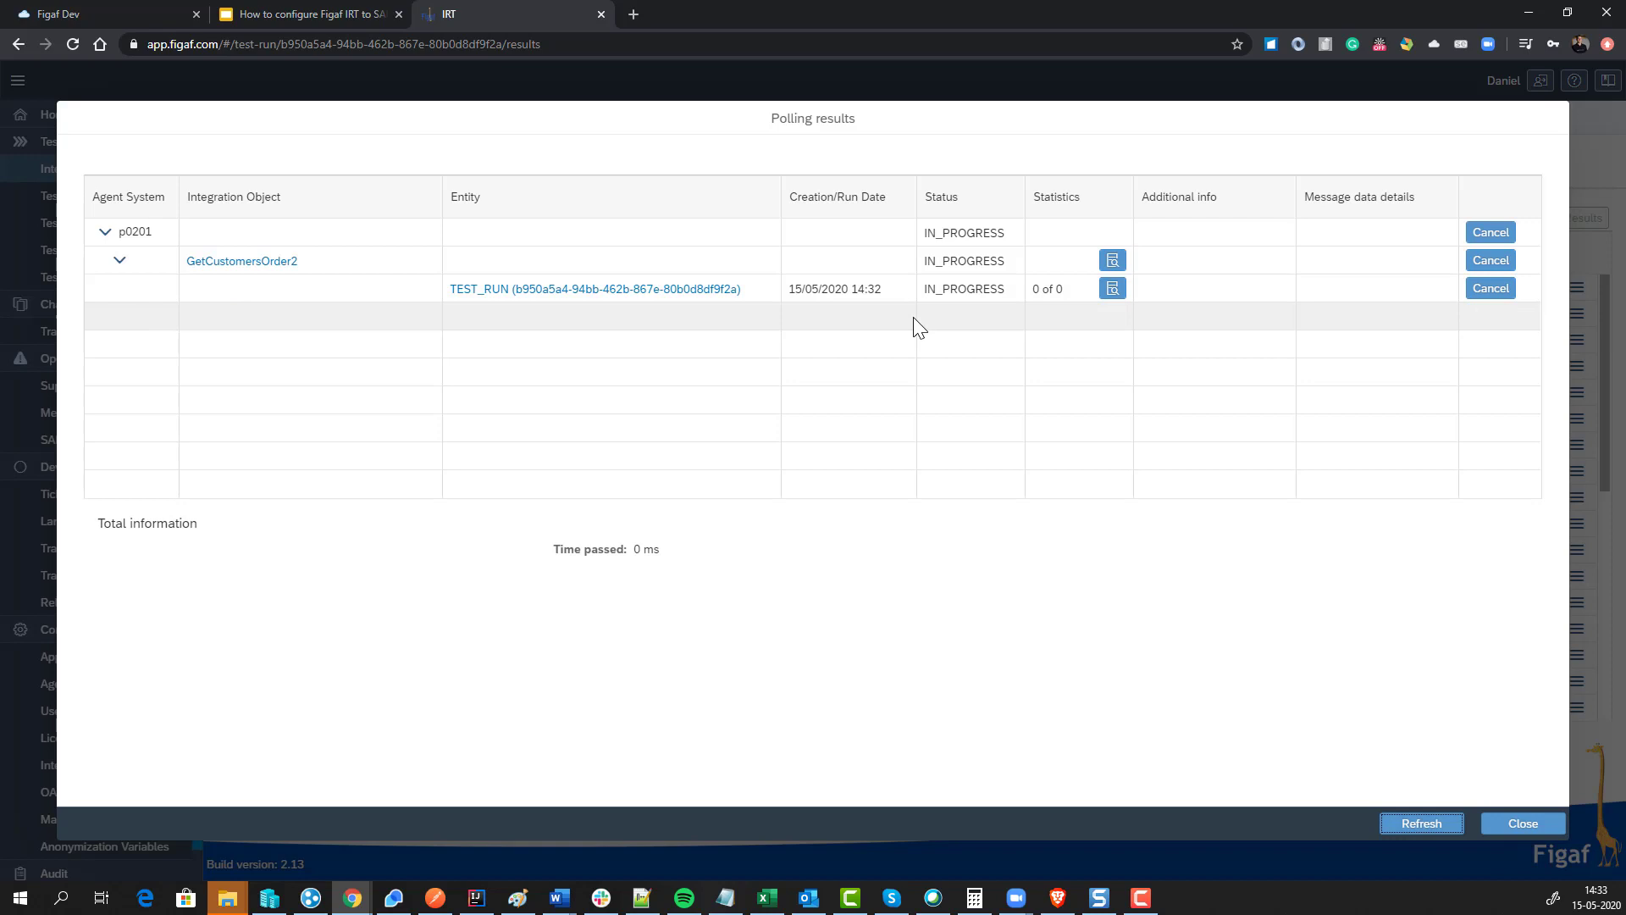
Step: Refresh polling progress until 33 of 35 messages are processed, then close the dialog
click(1423, 824)
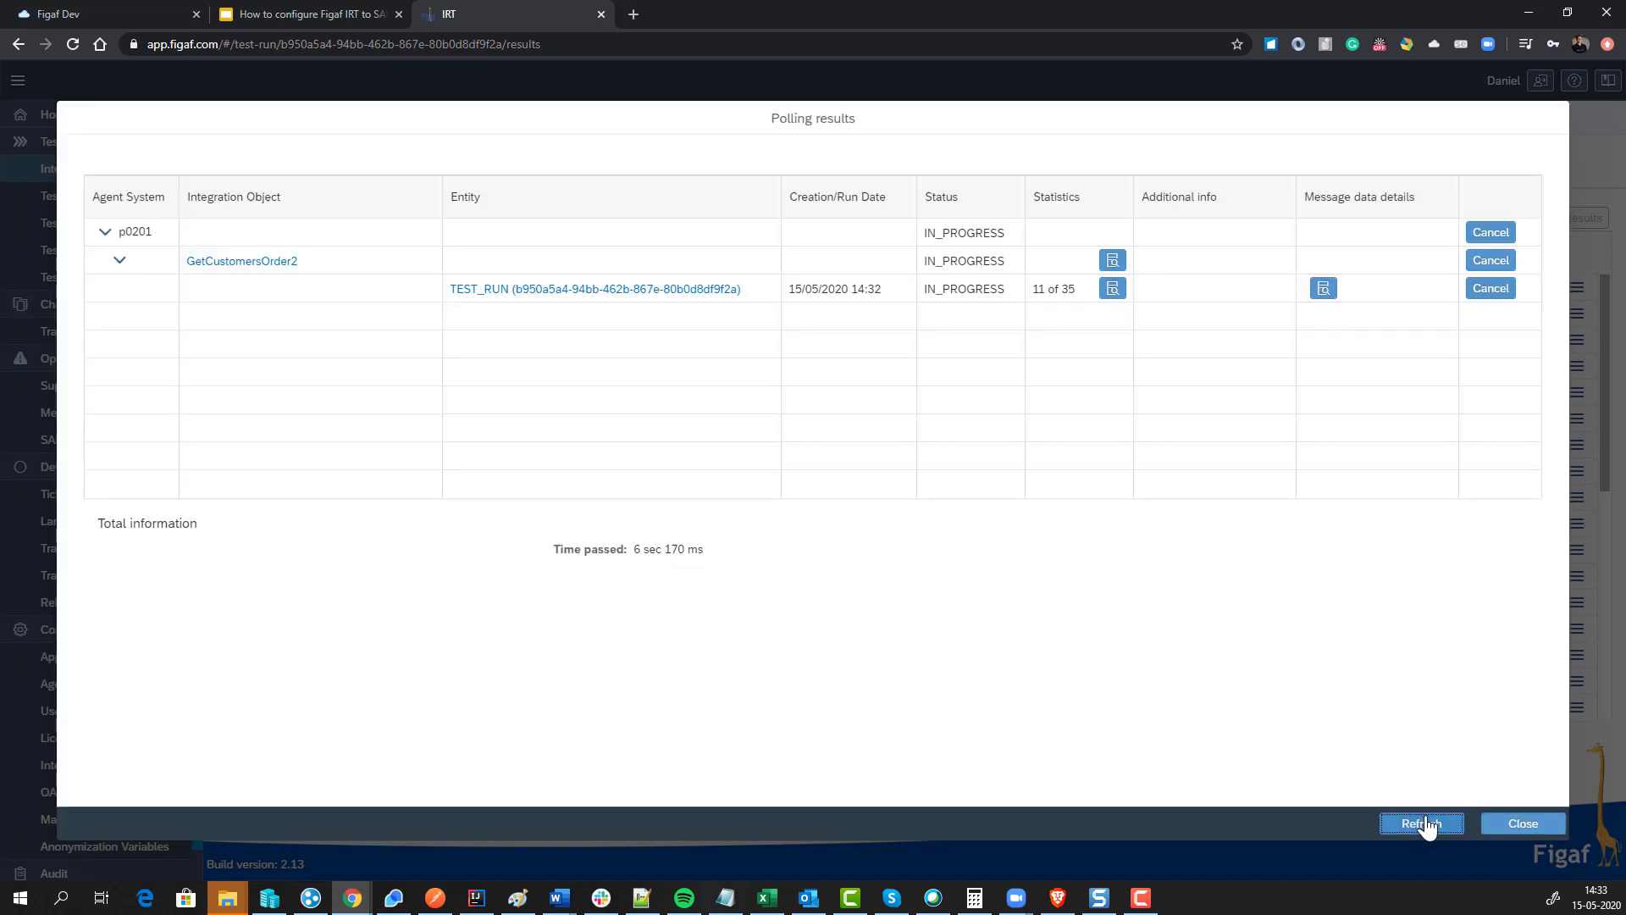
click(1424, 823)
click(1426, 823)
click(1438, 825)
click(1439, 825)
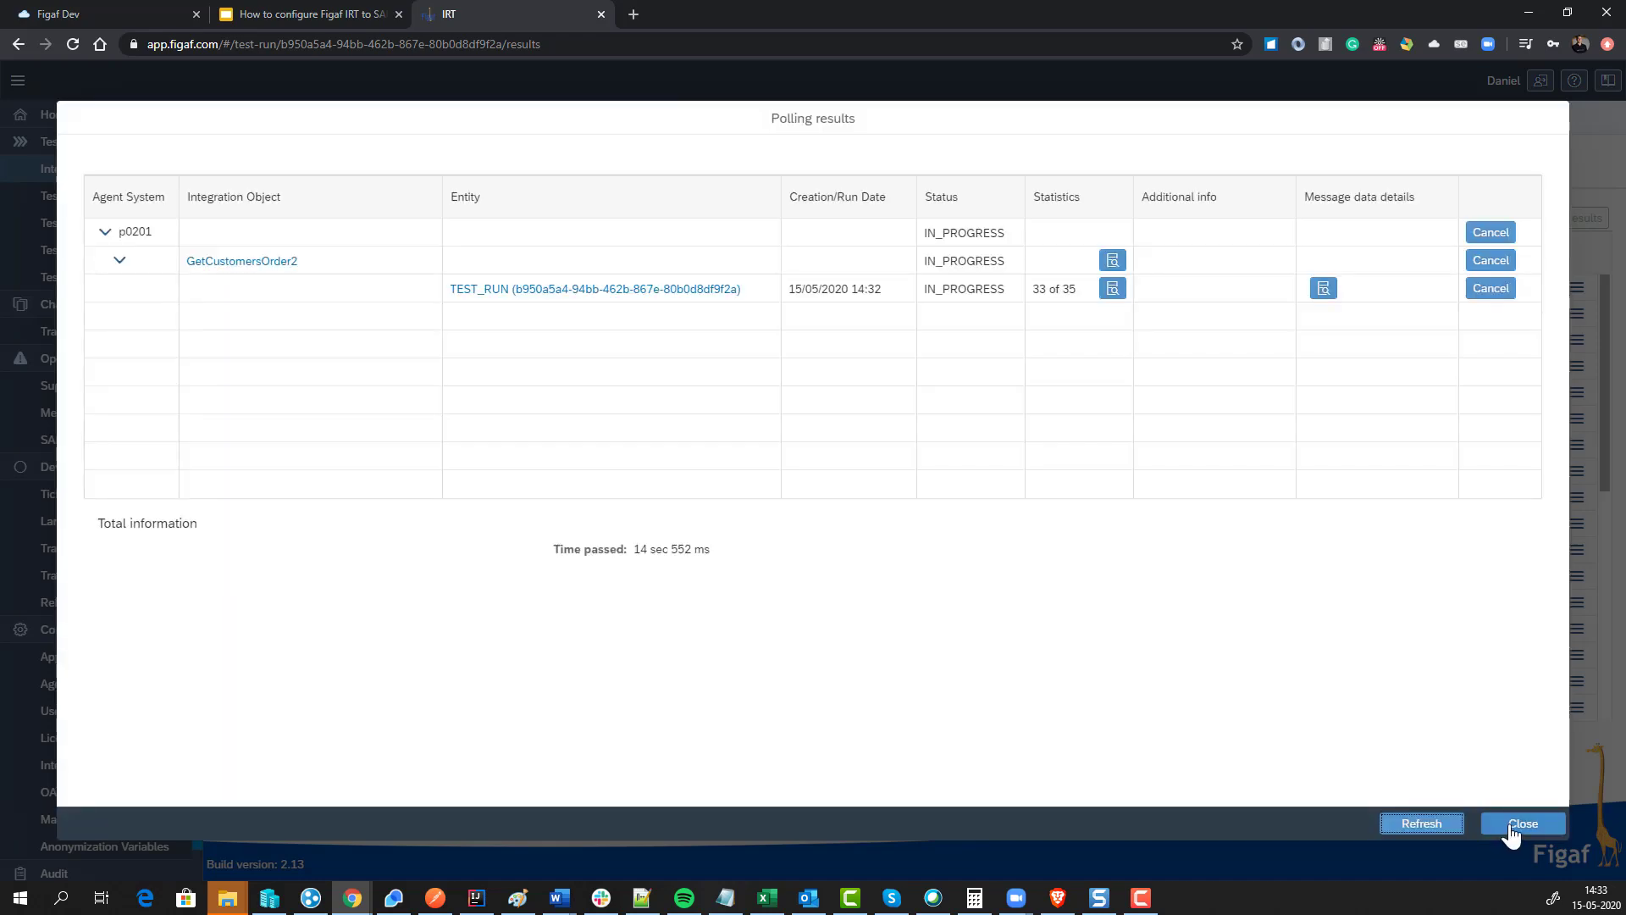
click(1513, 823)
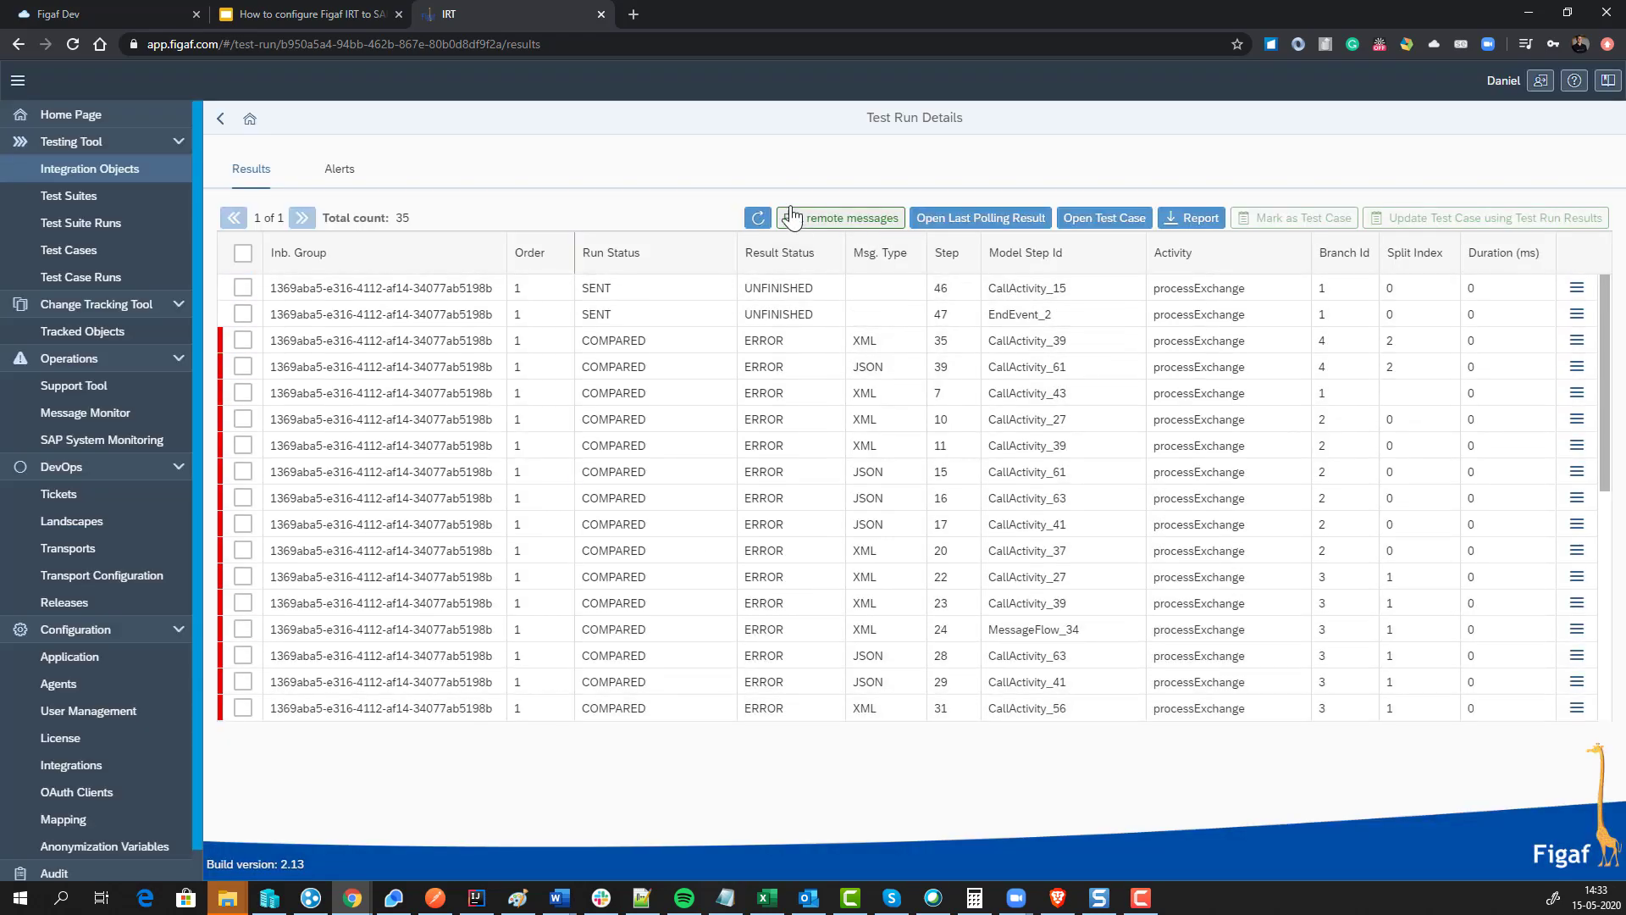
Step: Reload the compared run results and open the first step's differences
click(754, 220)
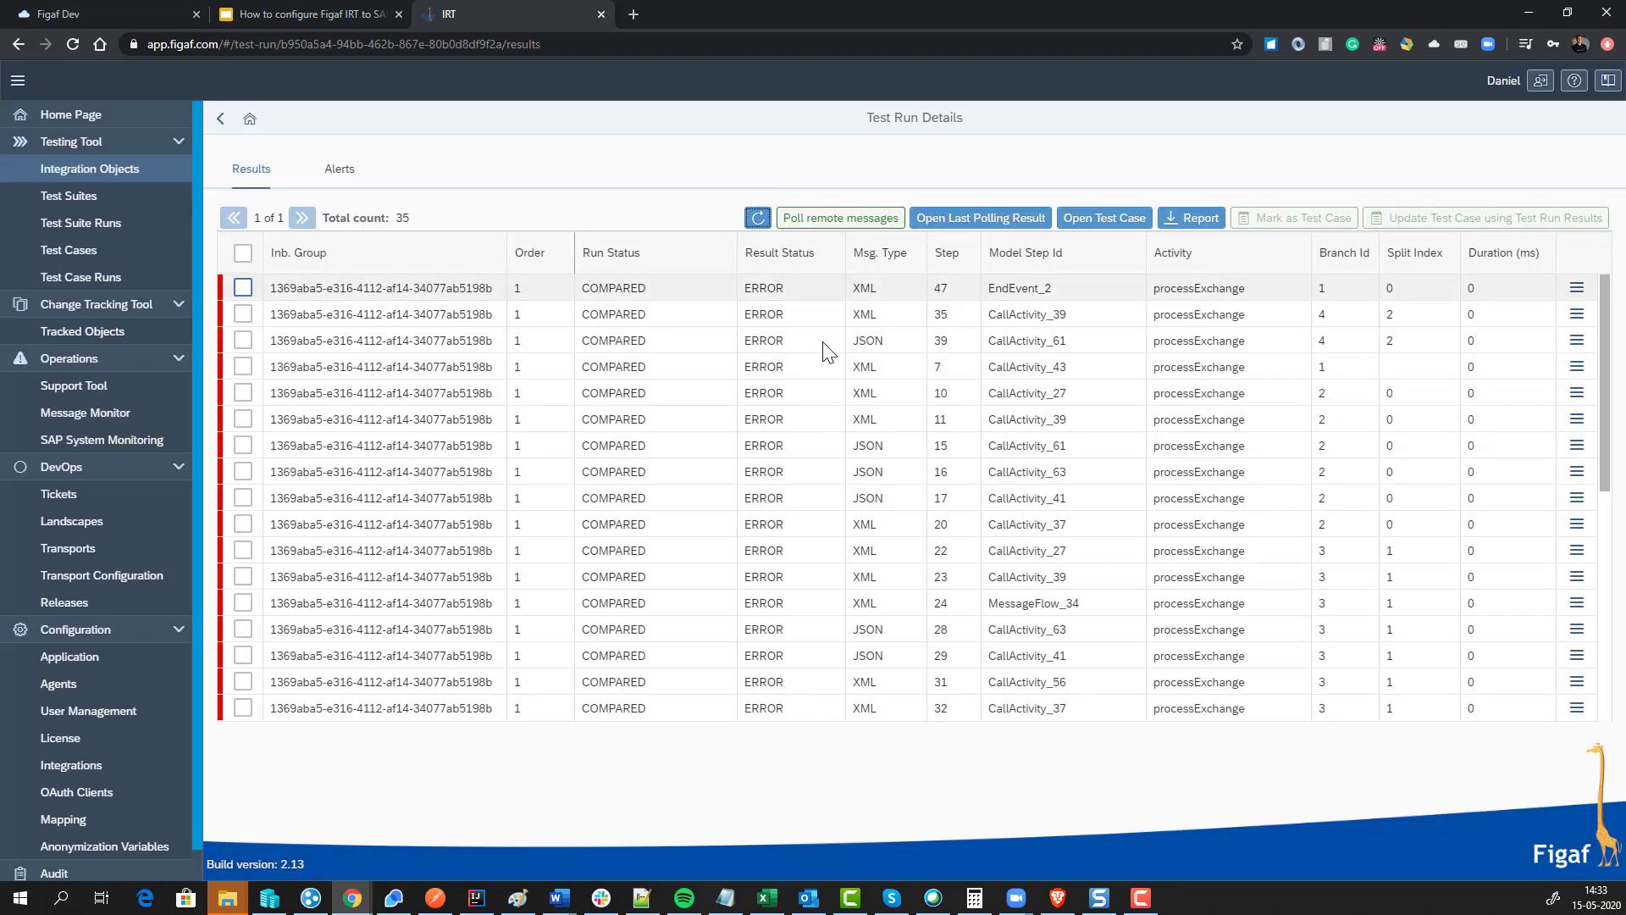
click(1577, 288)
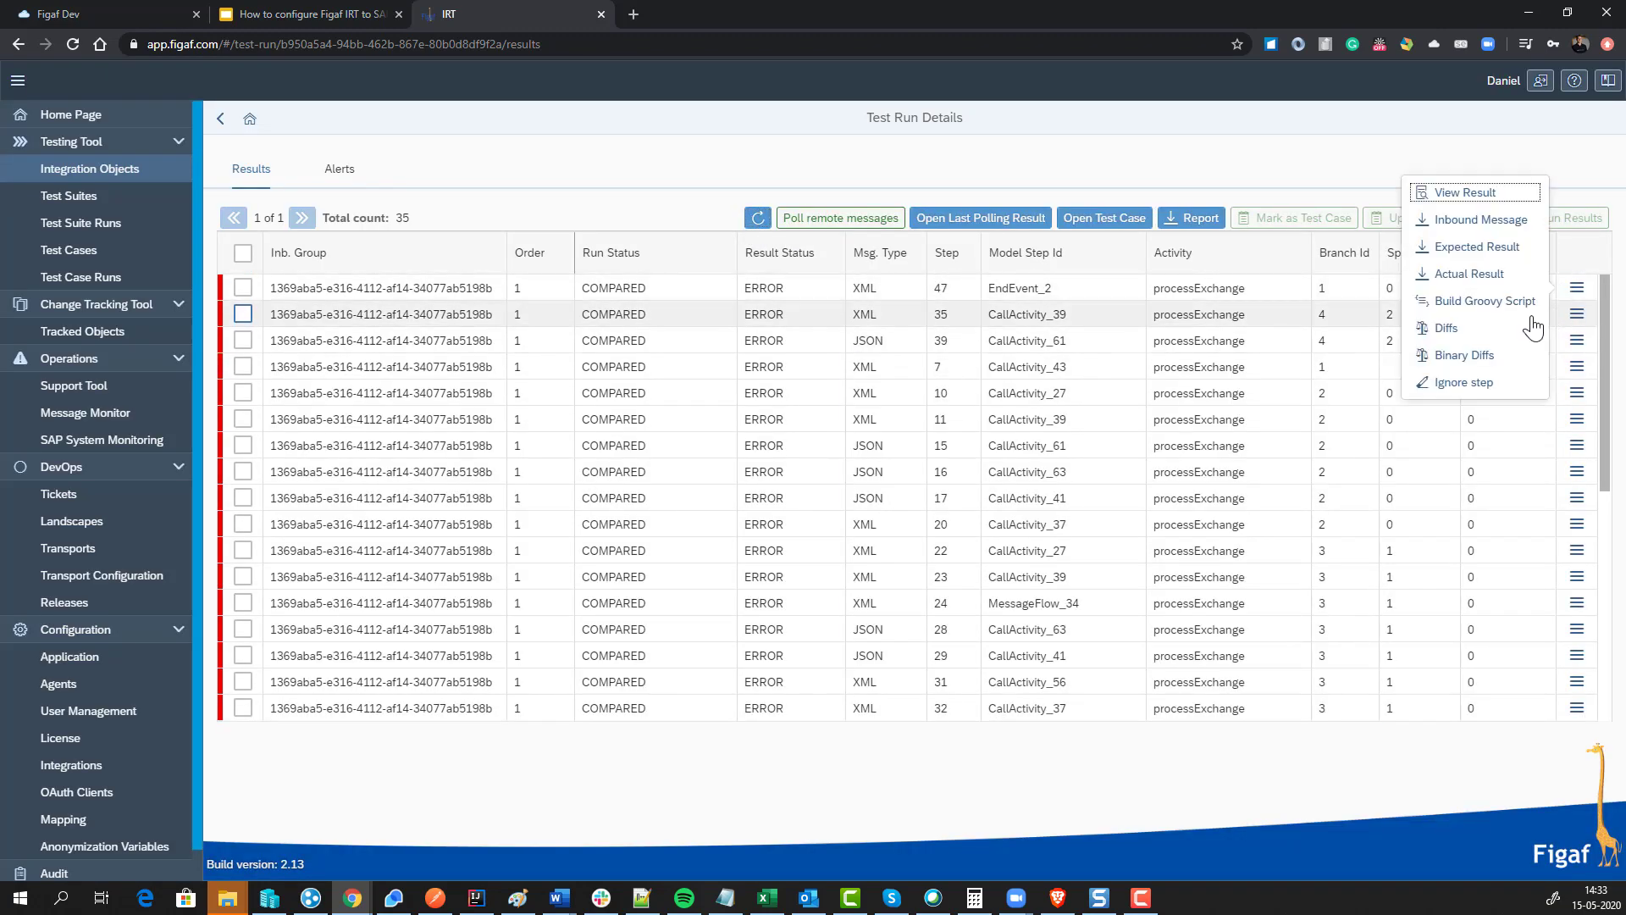
click(1506, 328)
scroll(870, 492, down, 2)
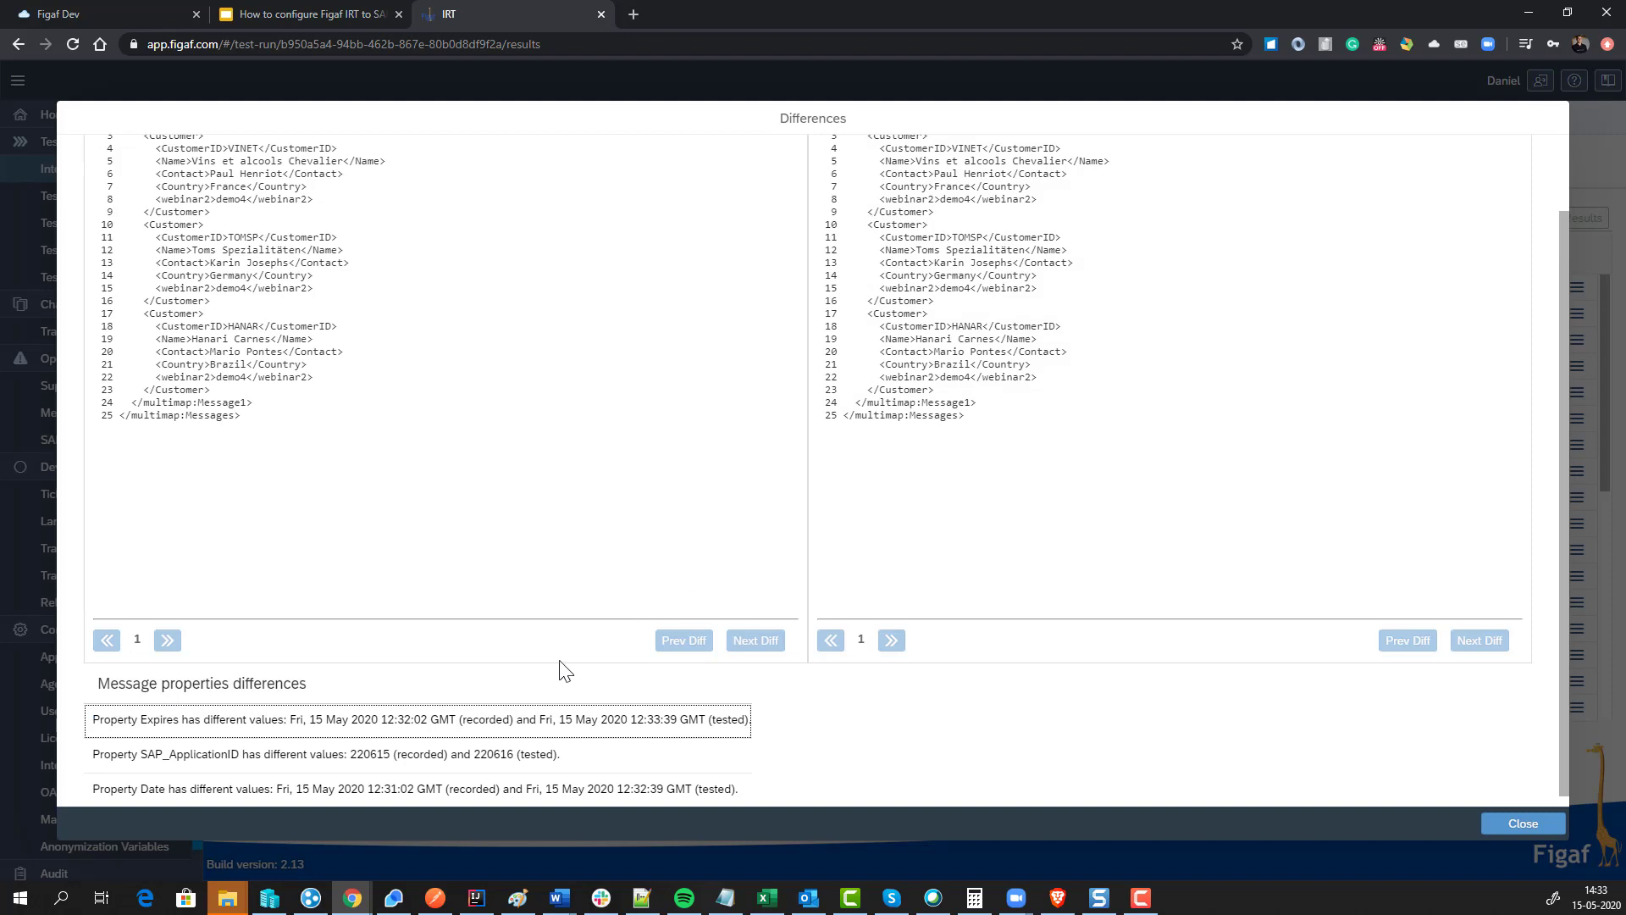
Step: Add the Expires, SAP_ApplicationID and Date properties to the ignore list
click(472, 733)
click(870, 530)
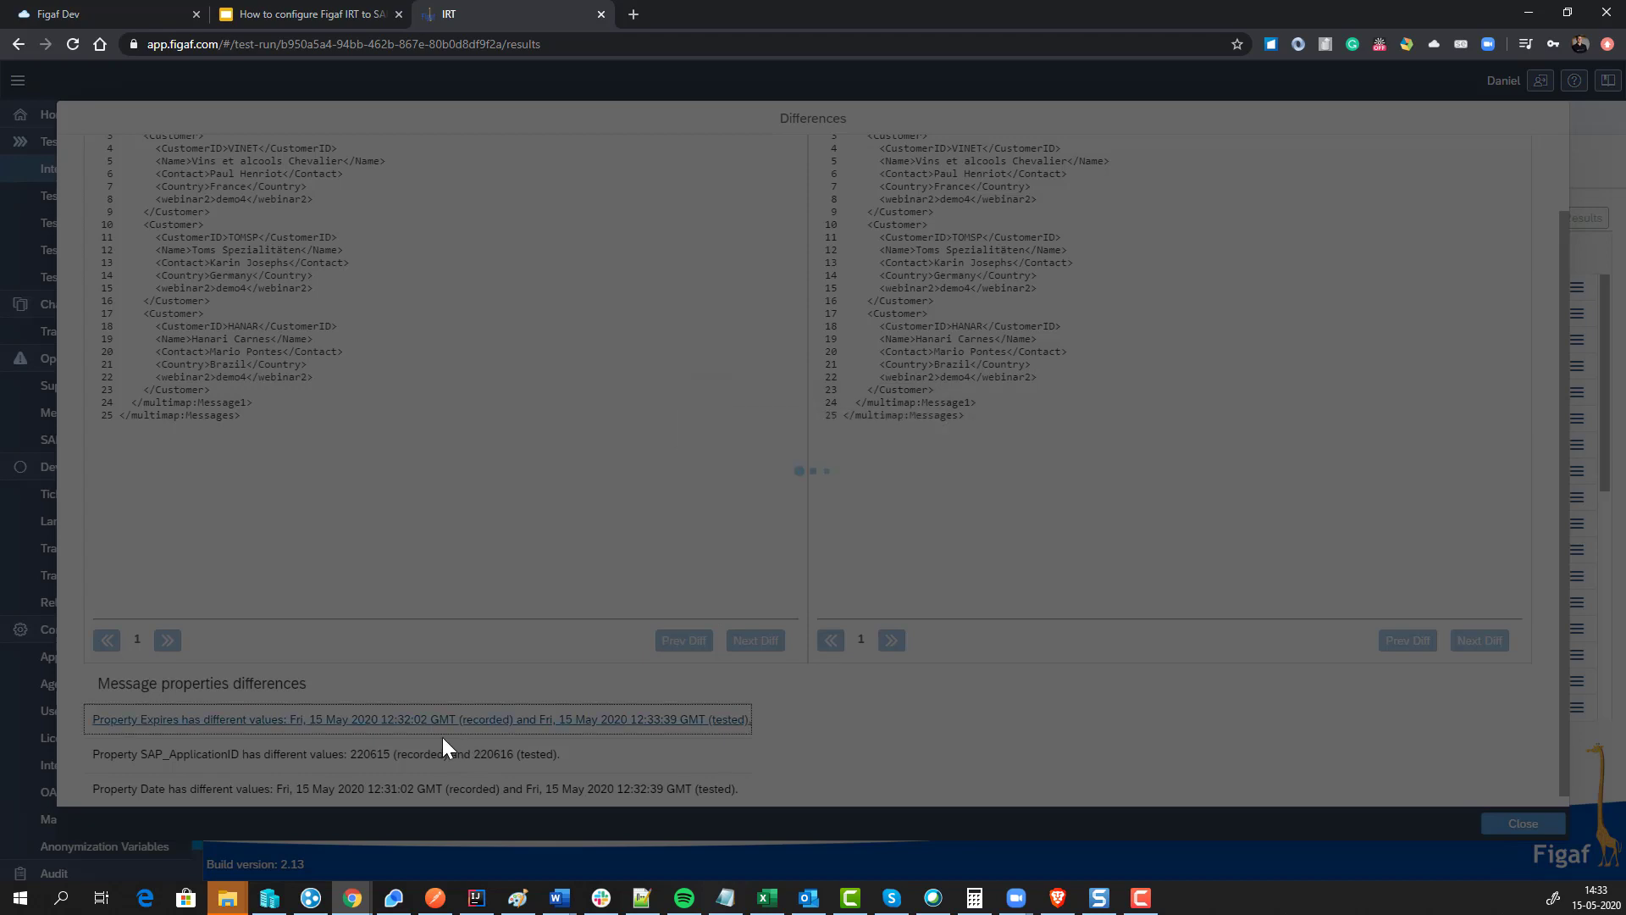
click(931, 527)
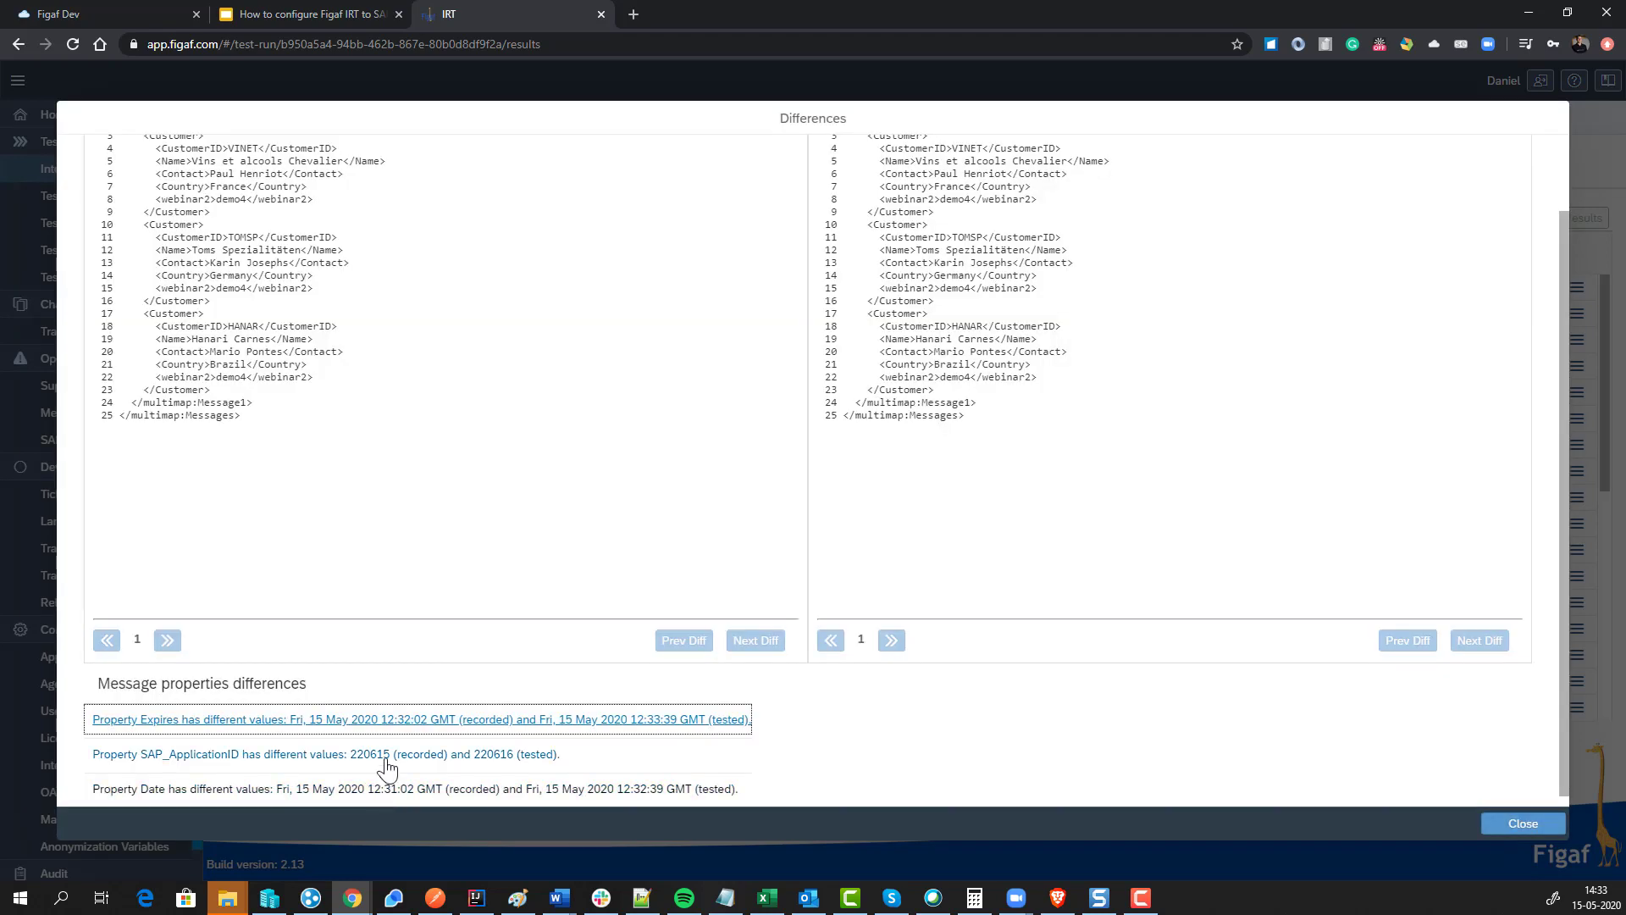
click(387, 756)
click(883, 531)
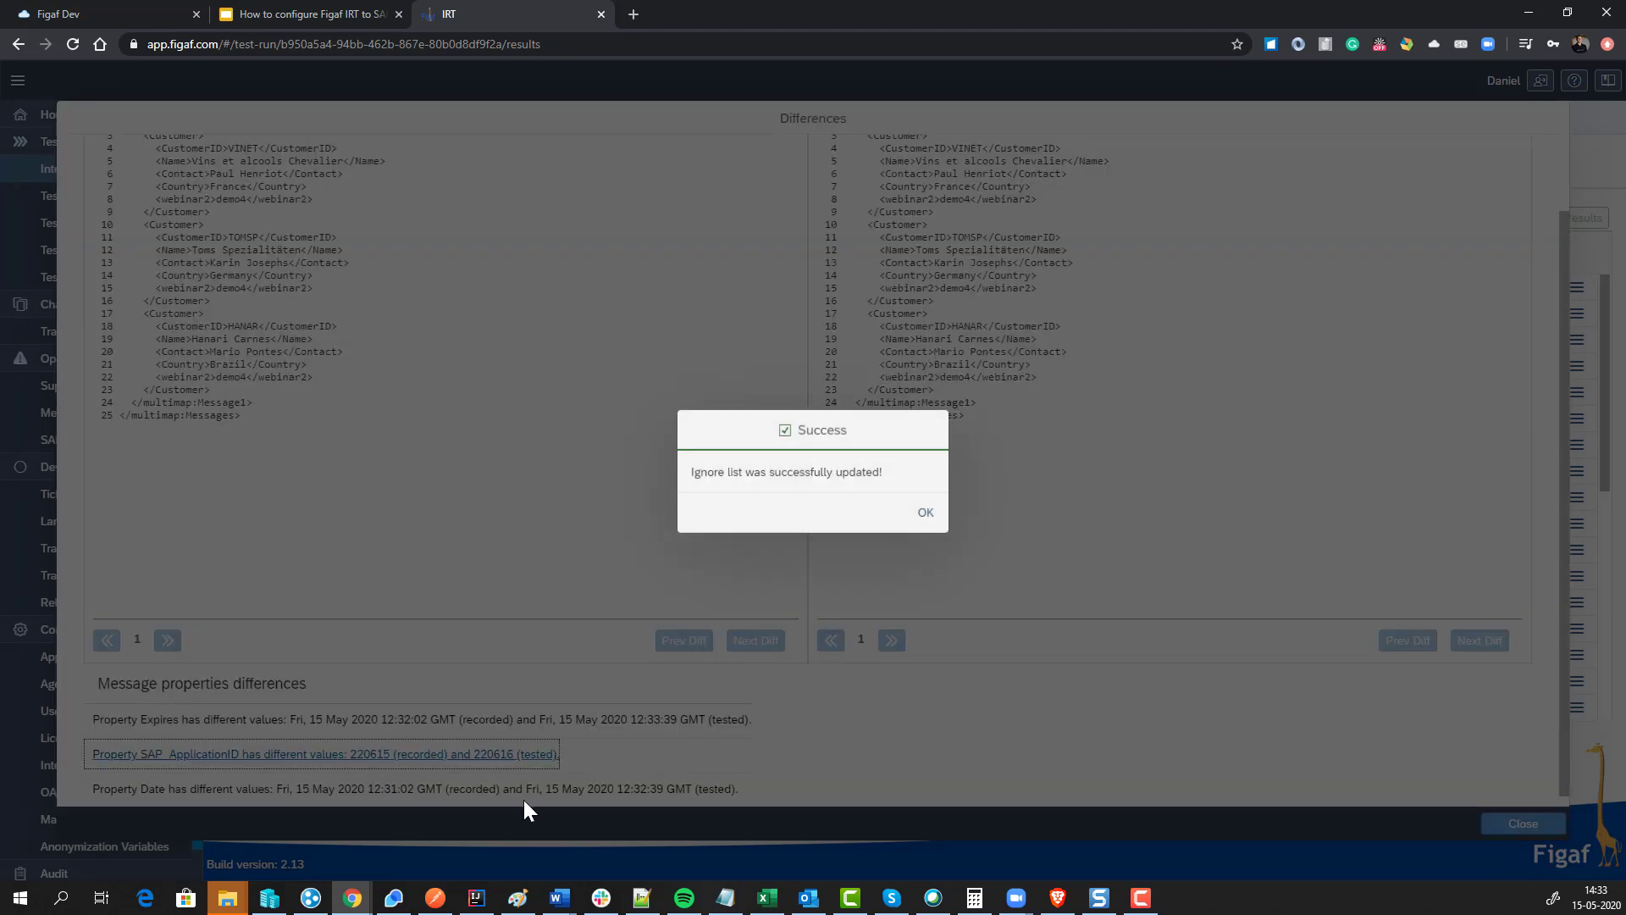
click(925, 527)
click(552, 792)
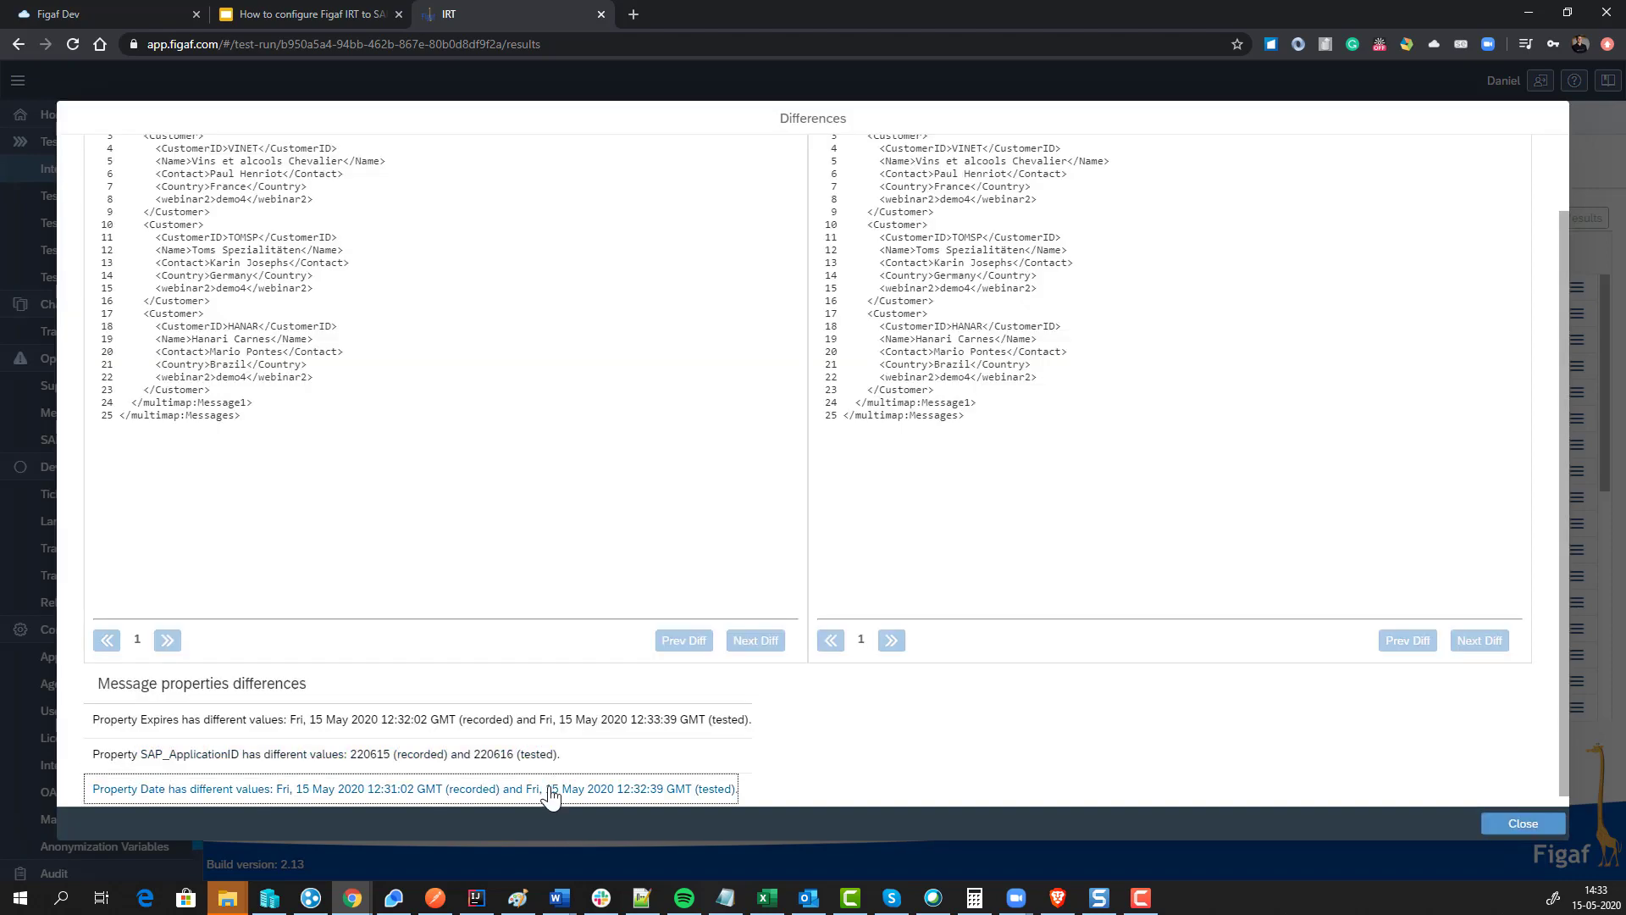
click(884, 515)
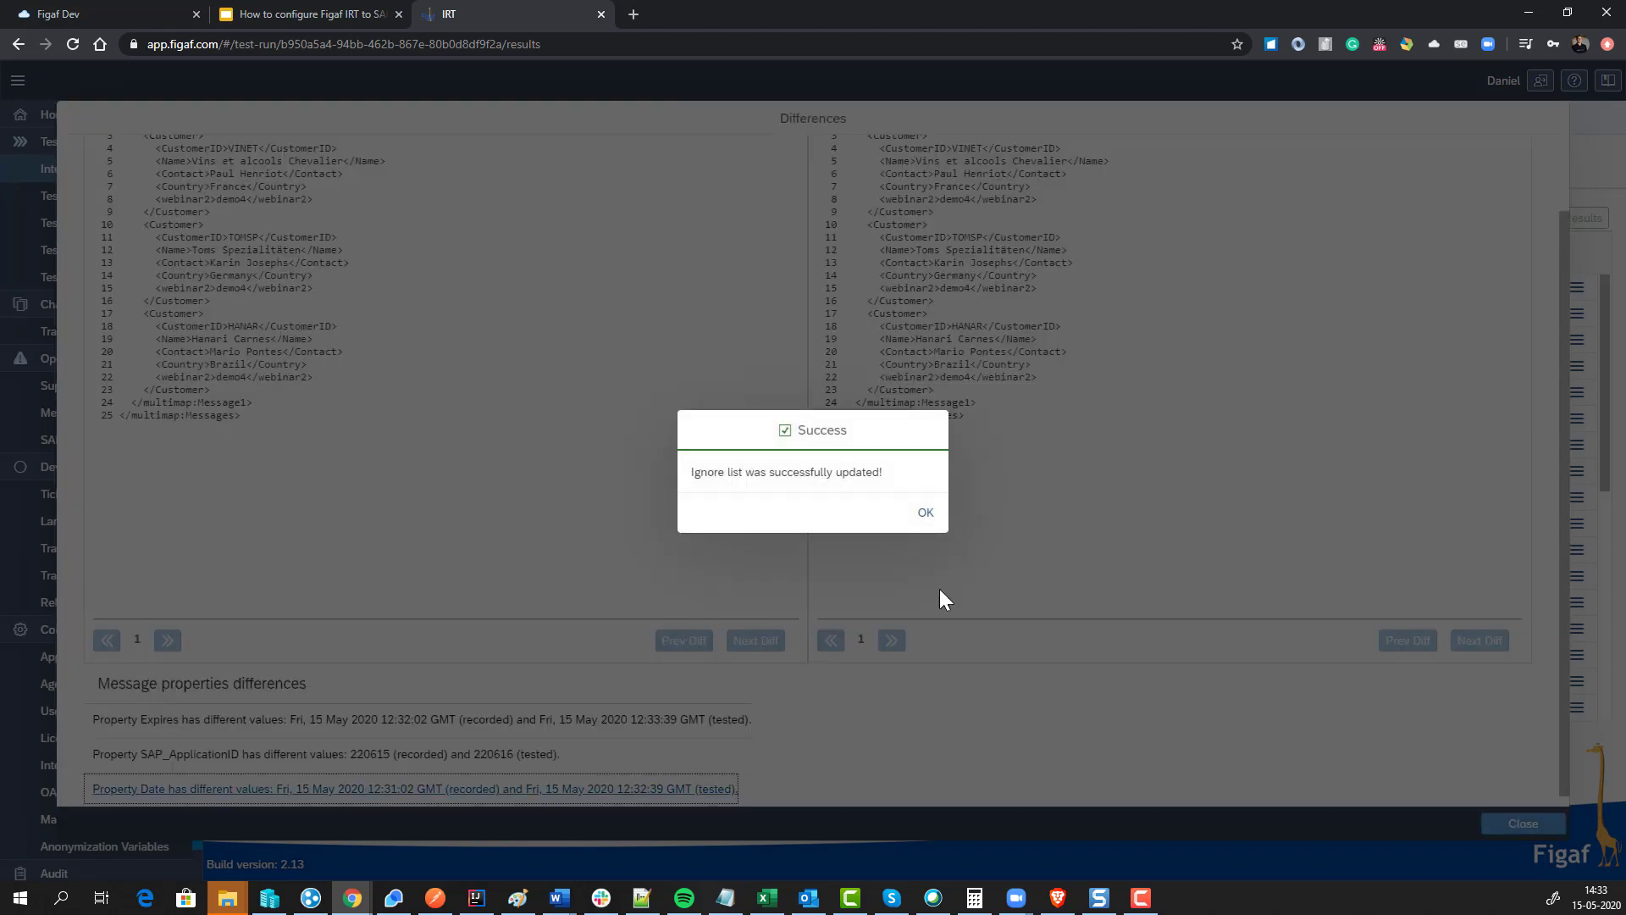
click(926, 514)
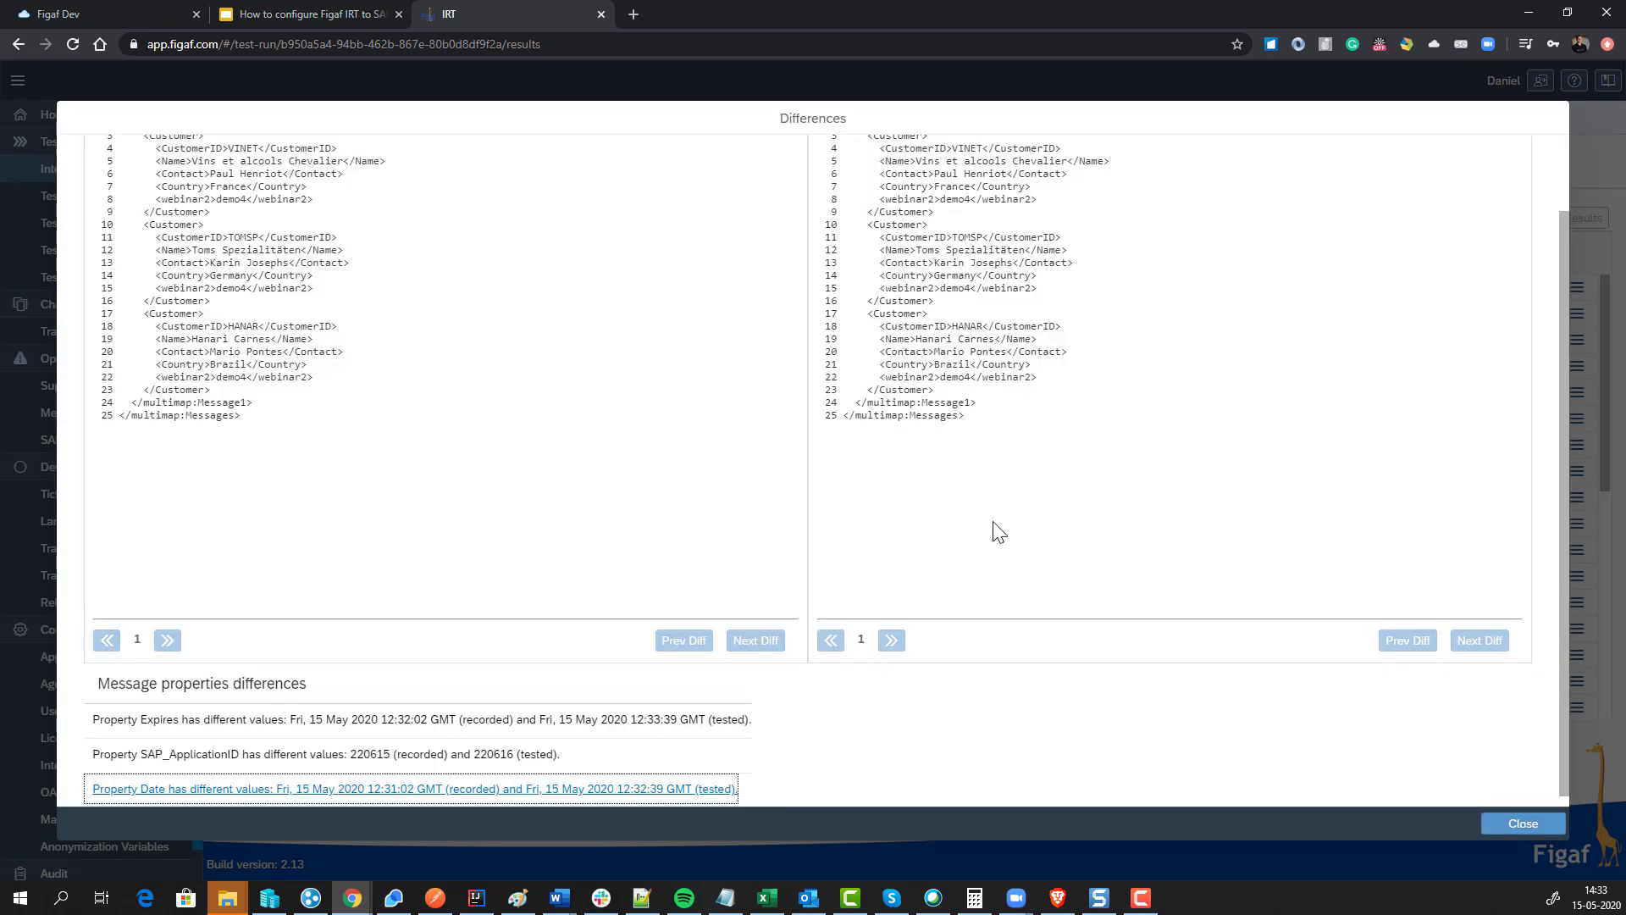
click(1520, 824)
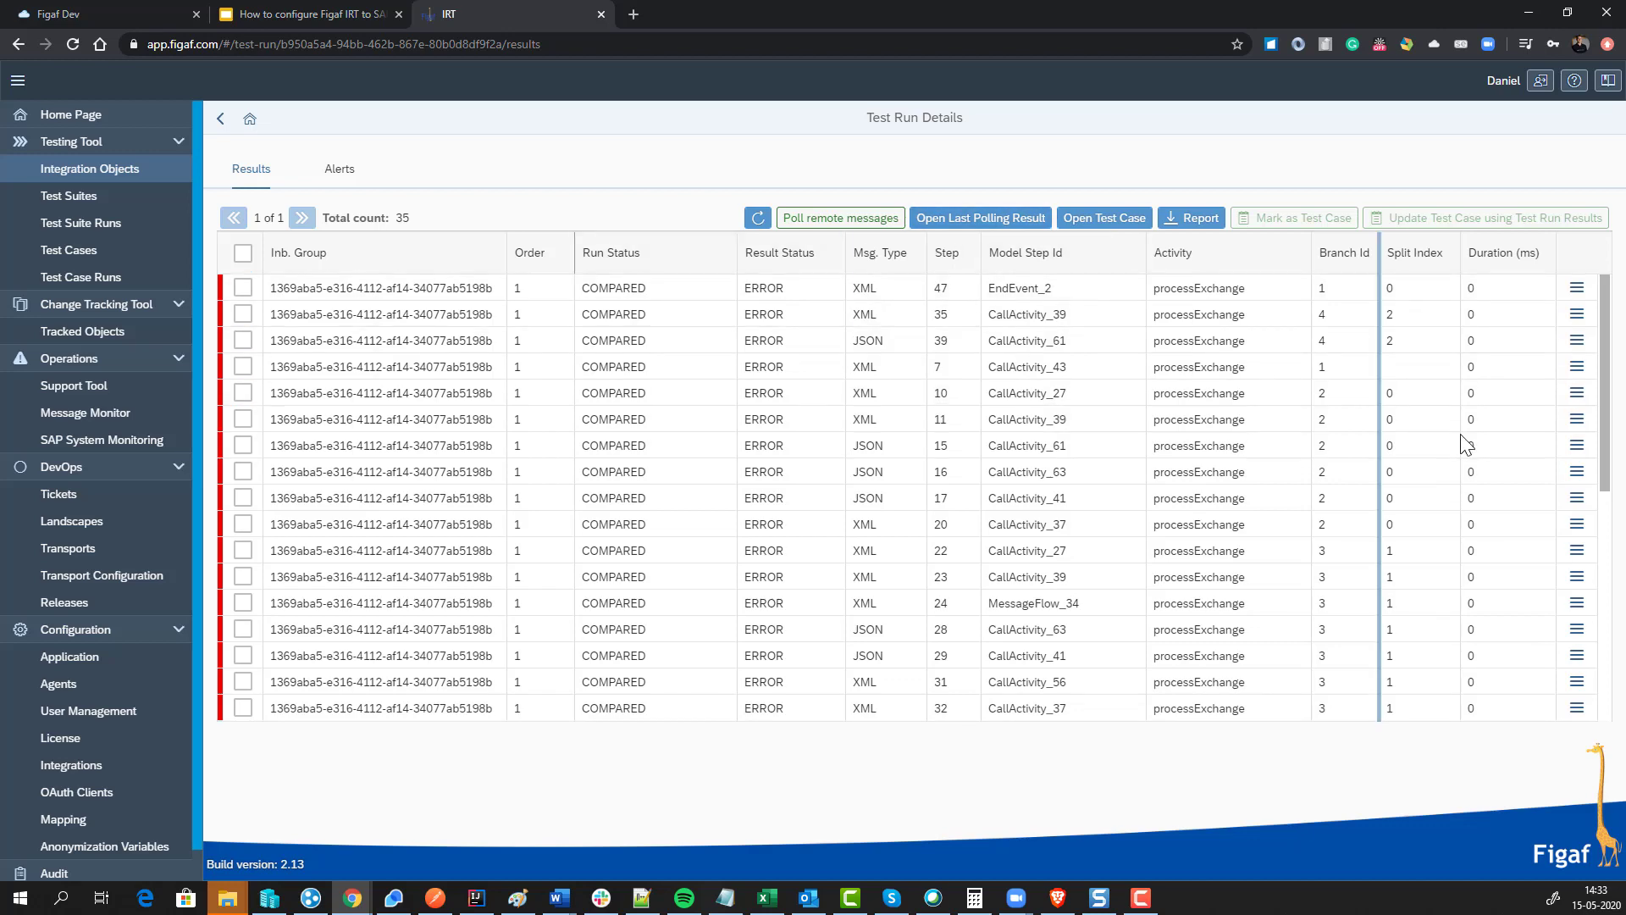
Step: Open another step's differences and decline ignoring the ContactTitle field
click(1577, 343)
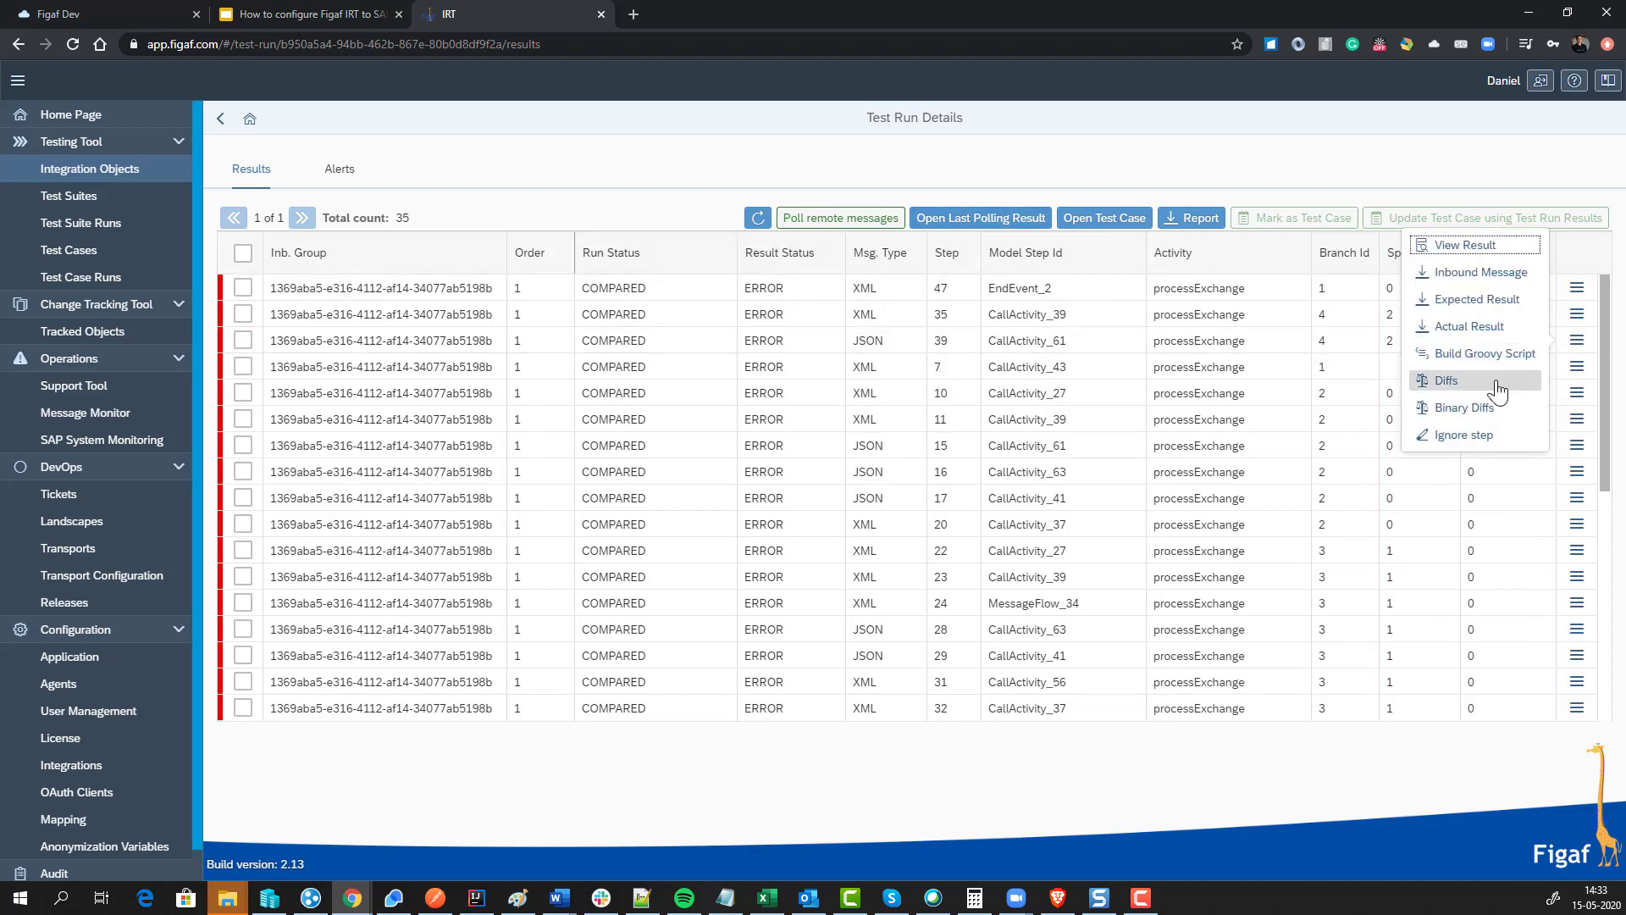
click(1497, 391)
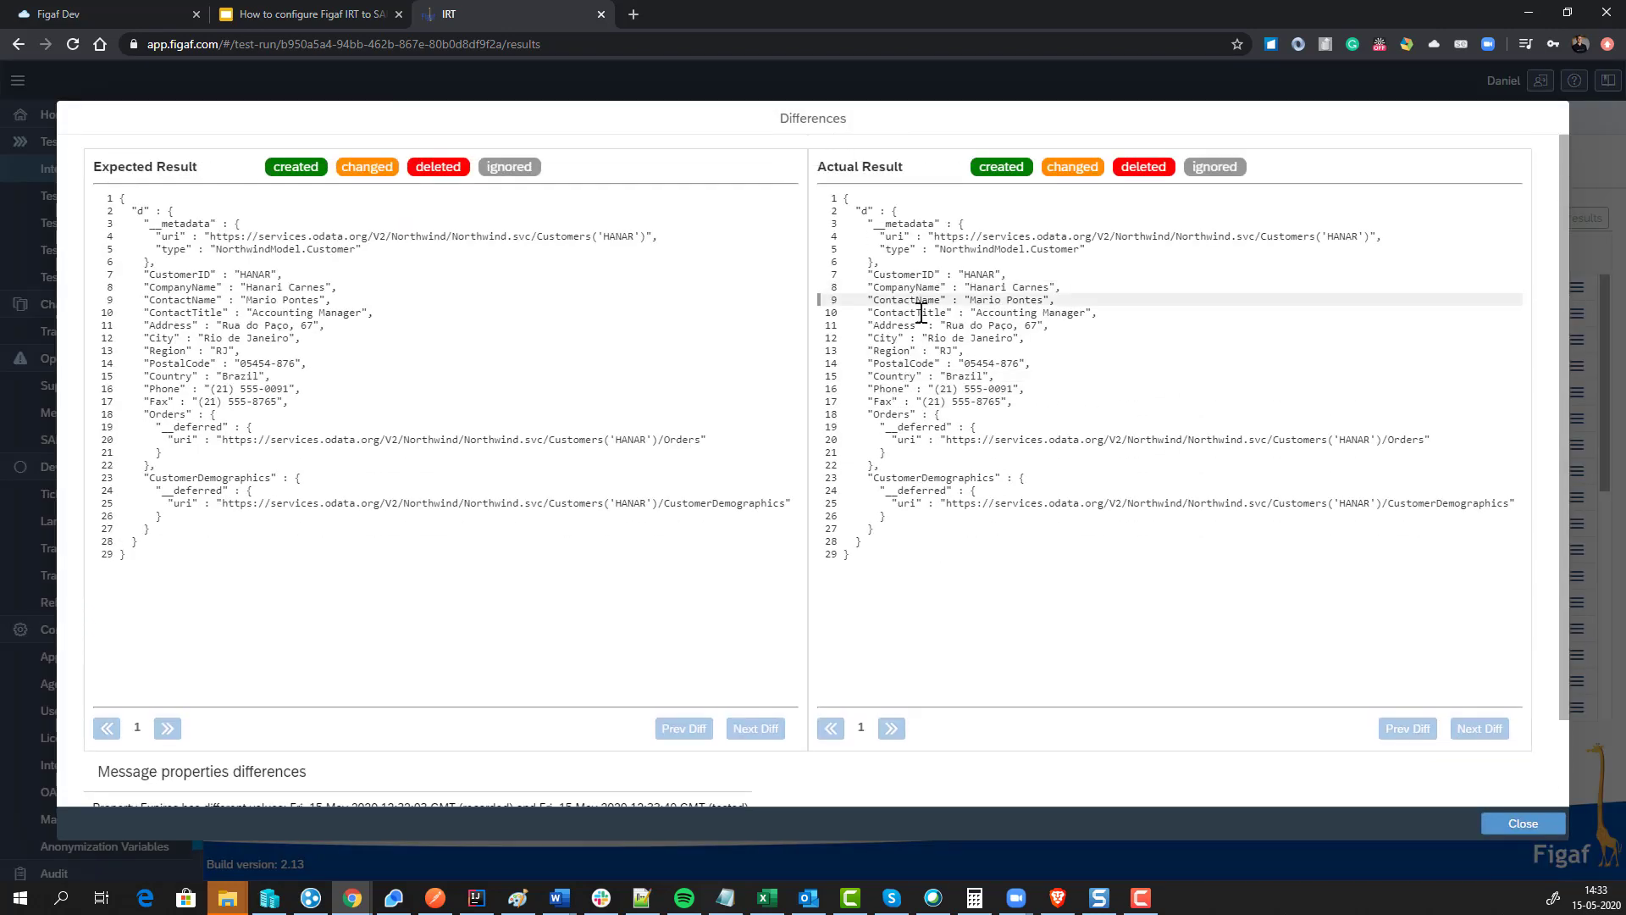
double_click(921, 313)
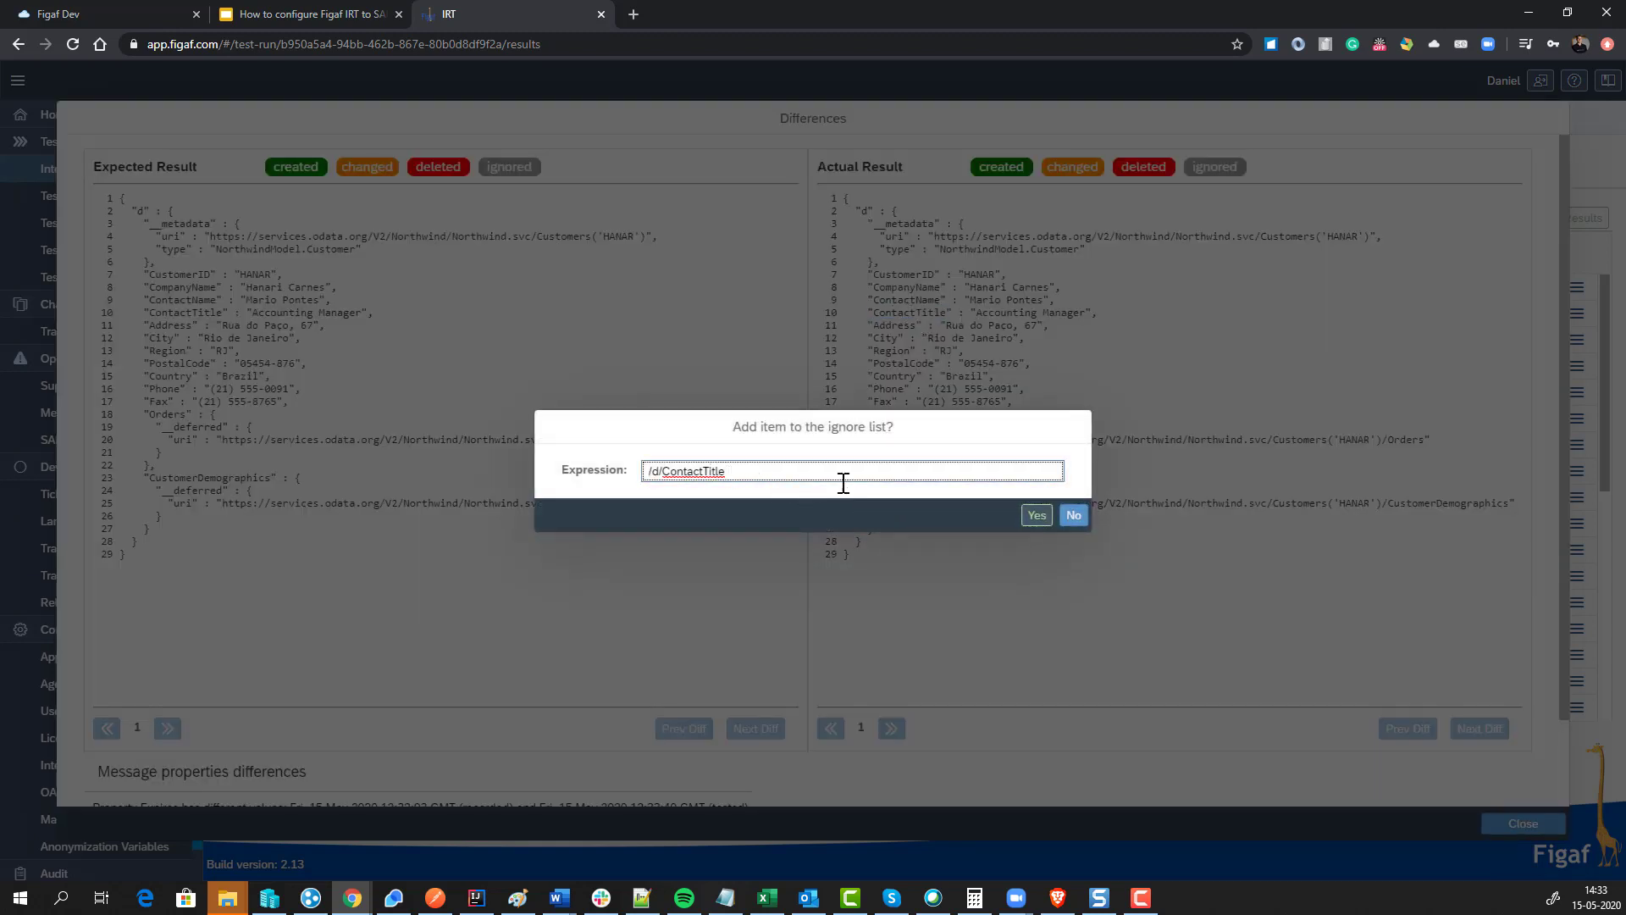
click(1074, 516)
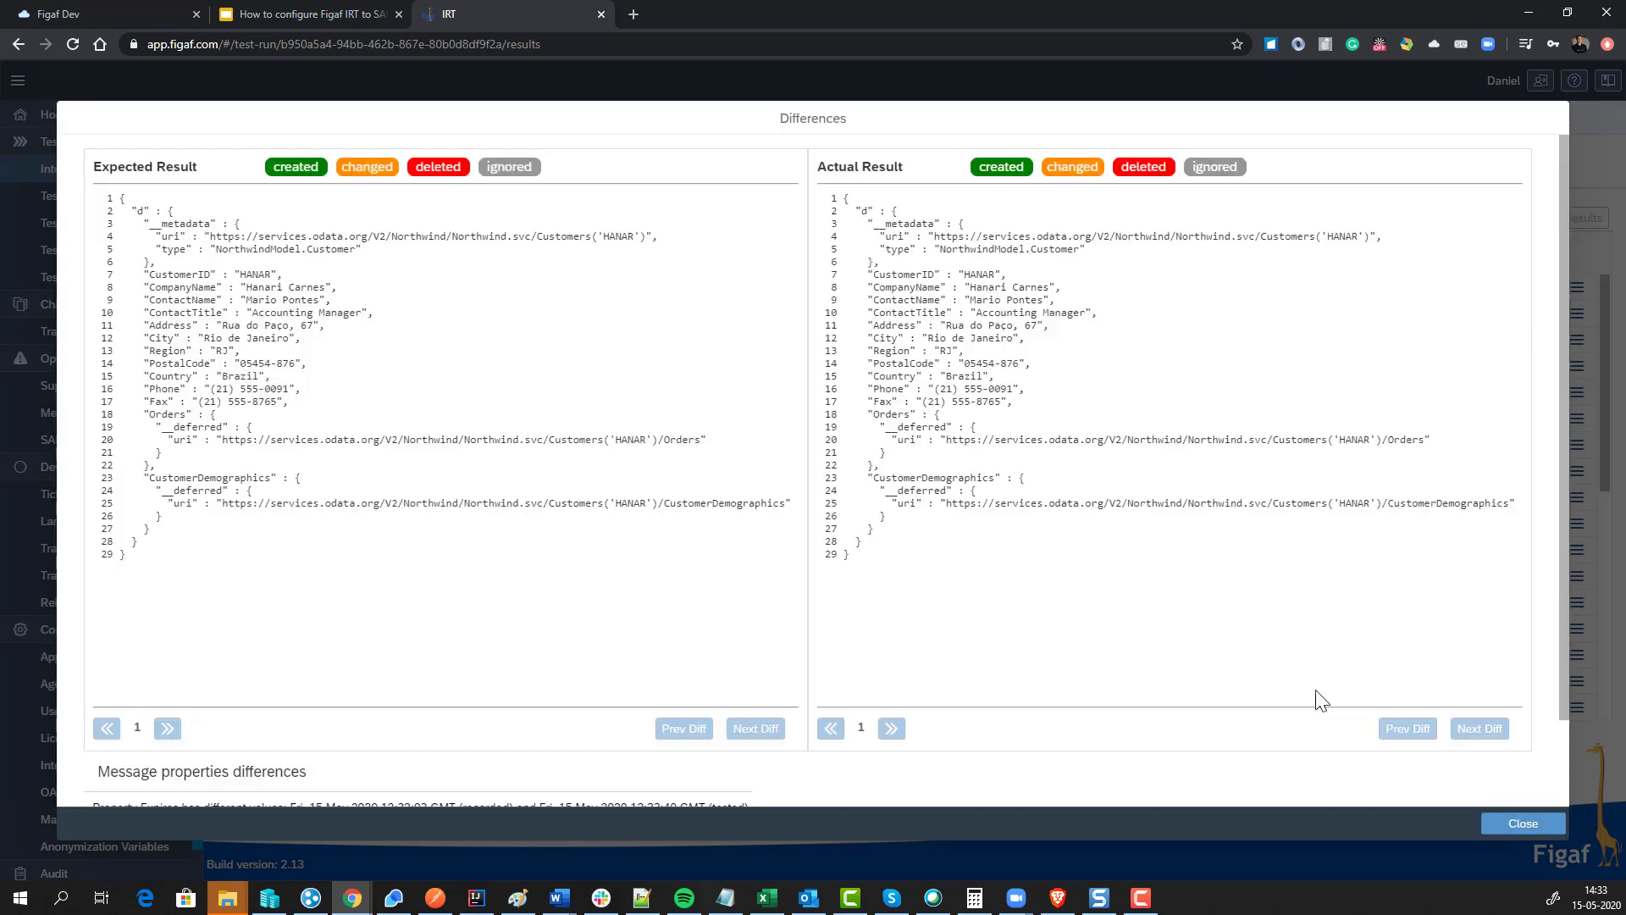
click(1512, 820)
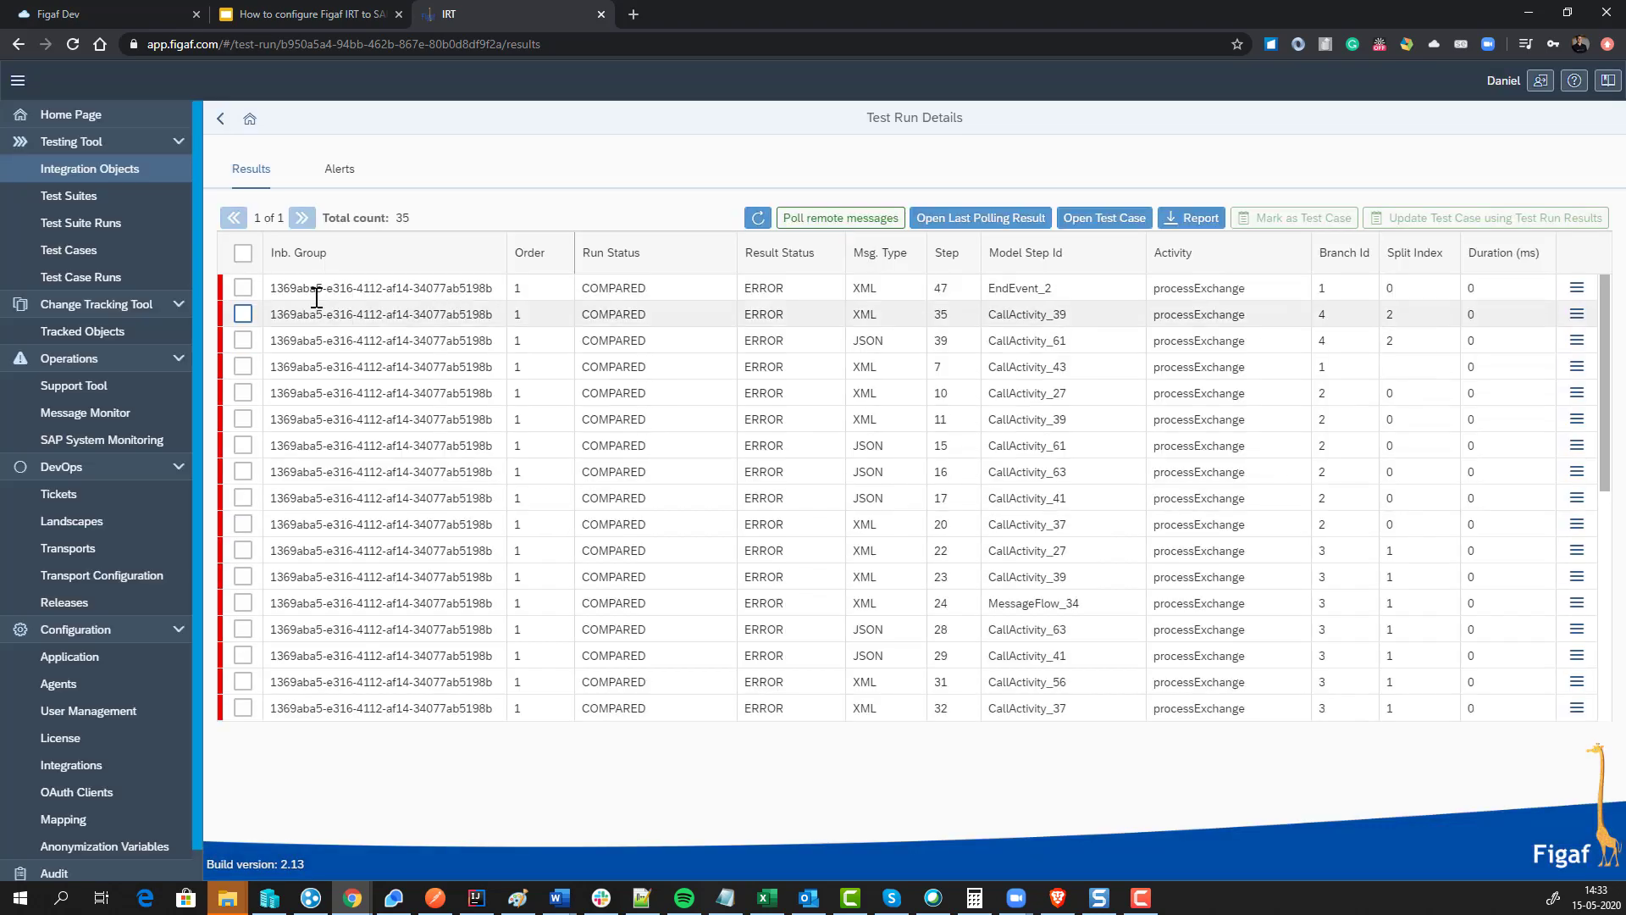
Step: Run the Demo test suite again from its last result
click(223, 119)
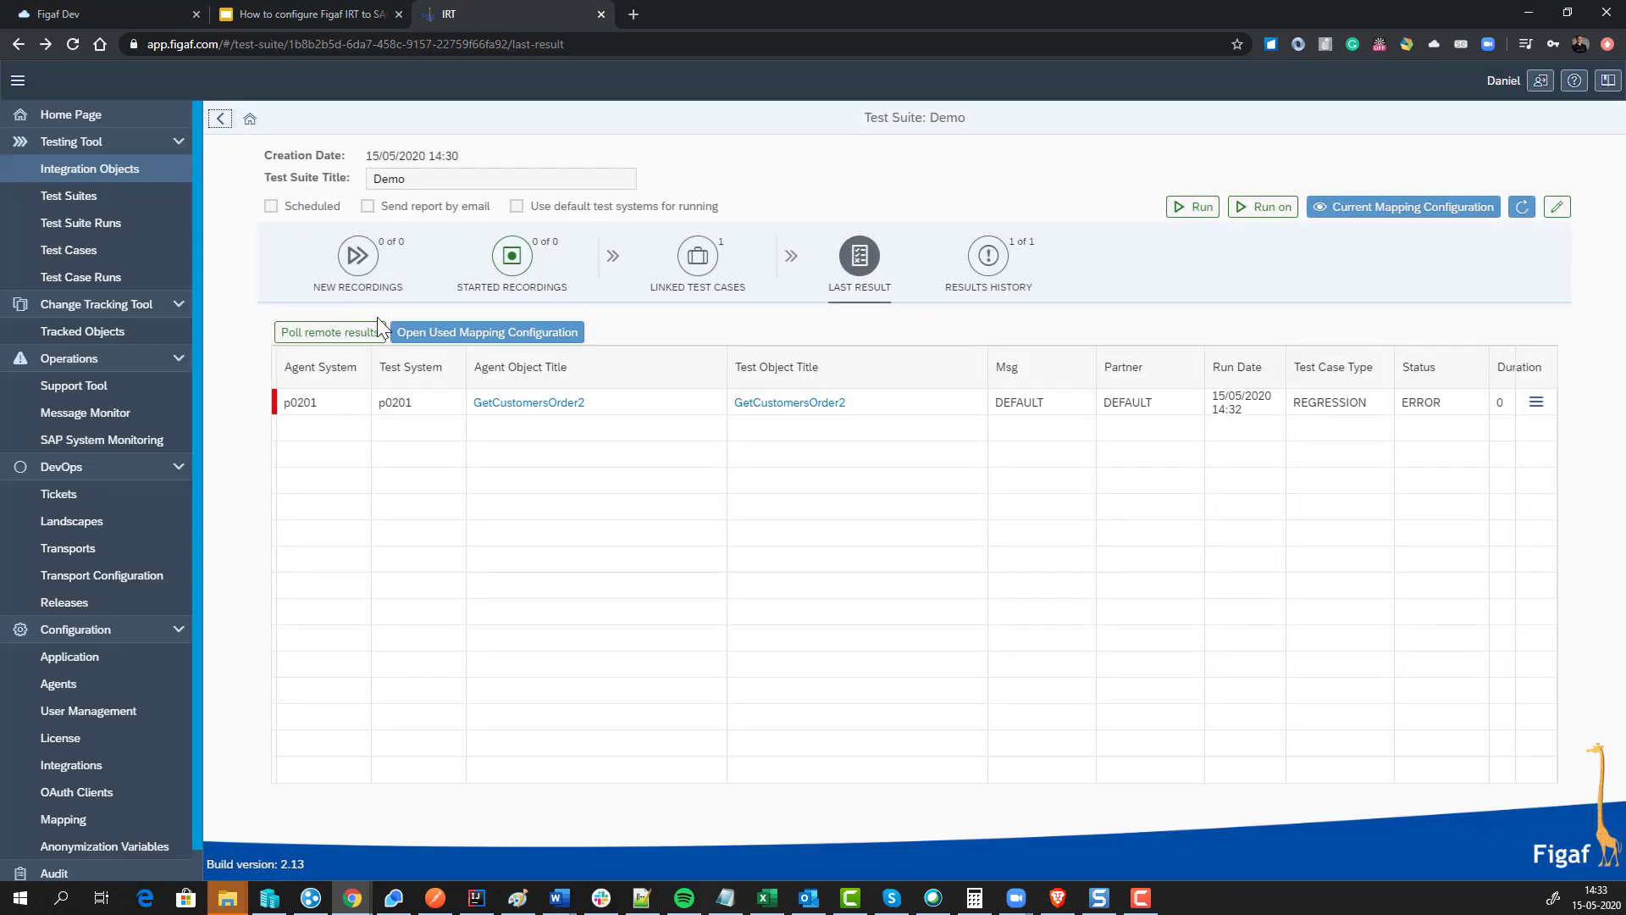
click(1197, 214)
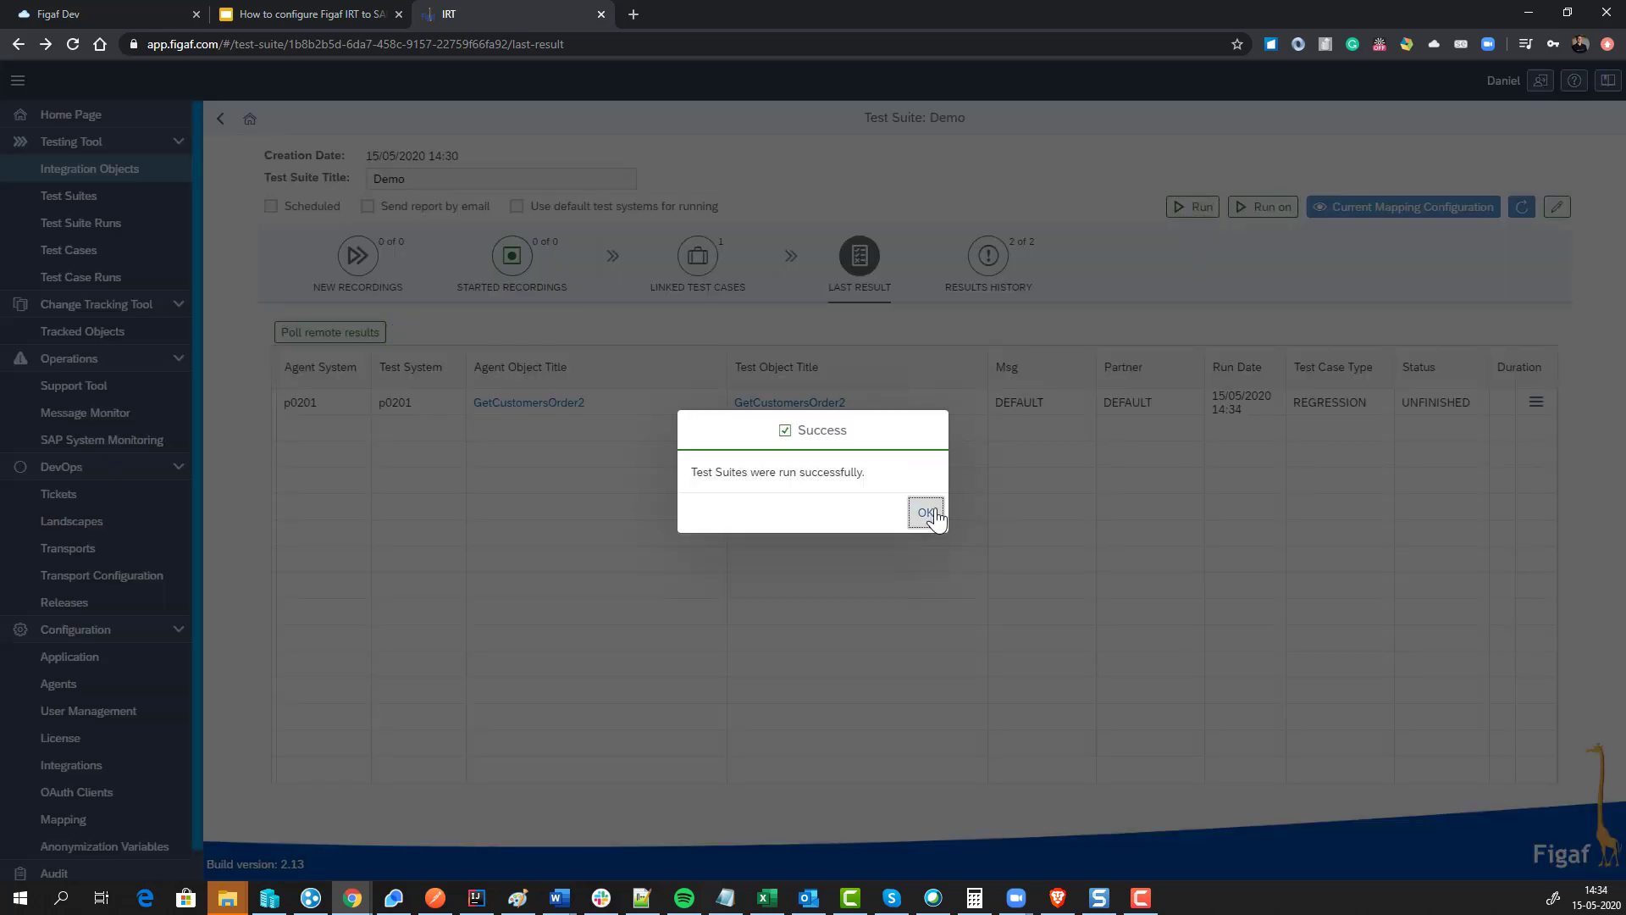
click(926, 509)
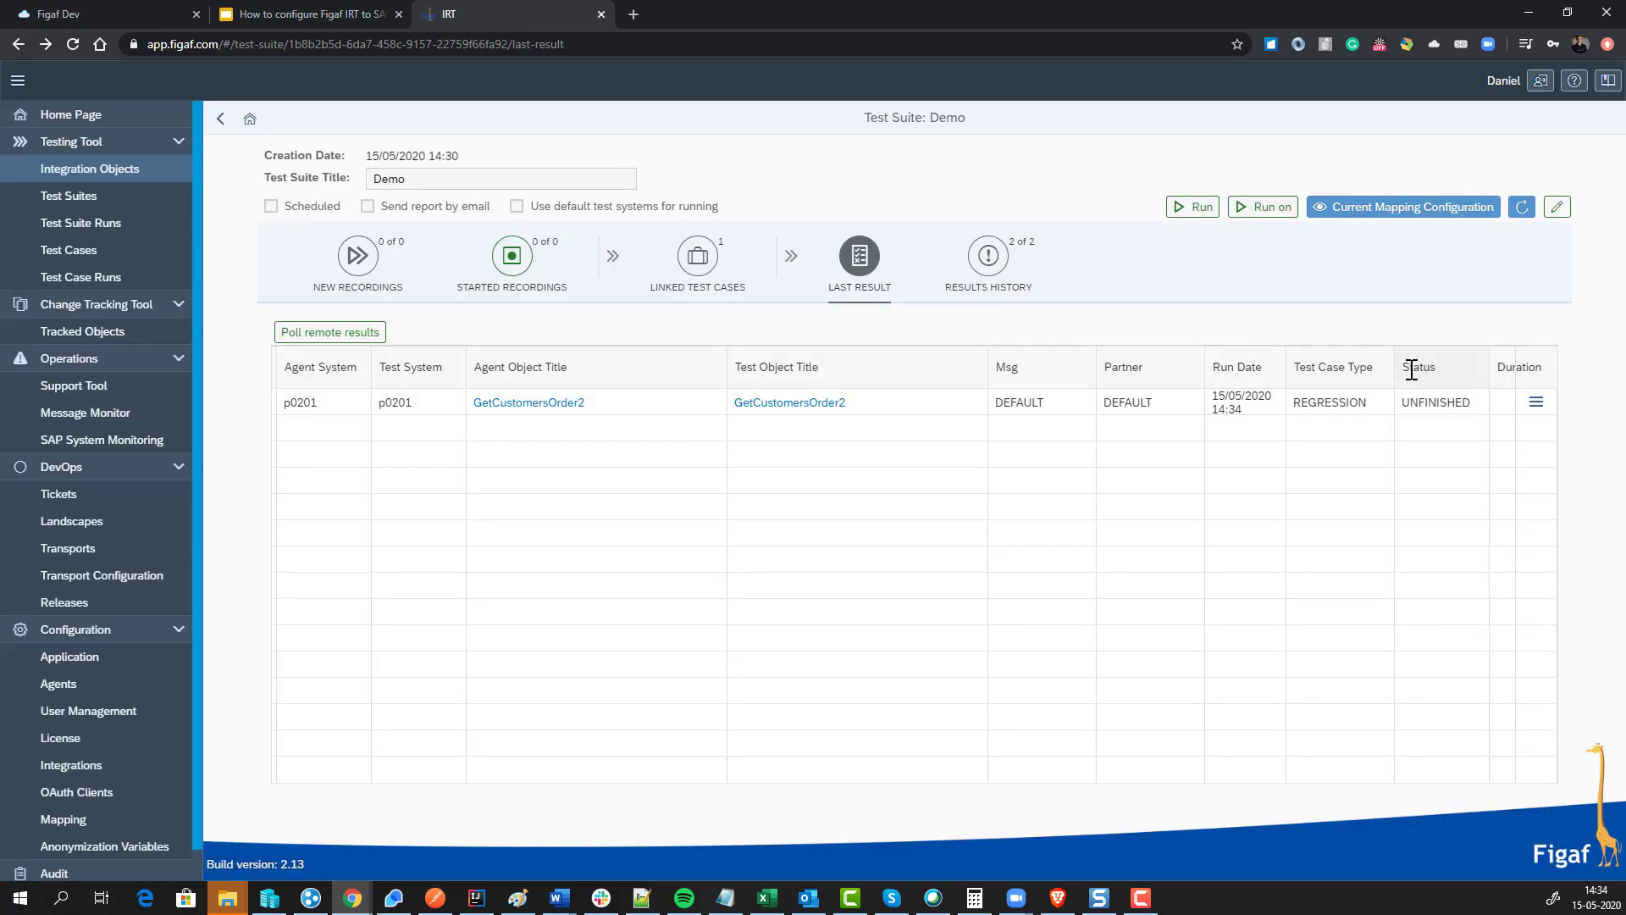
Step: Poll the new run's remote results, refreshing until processing completes
click(363, 333)
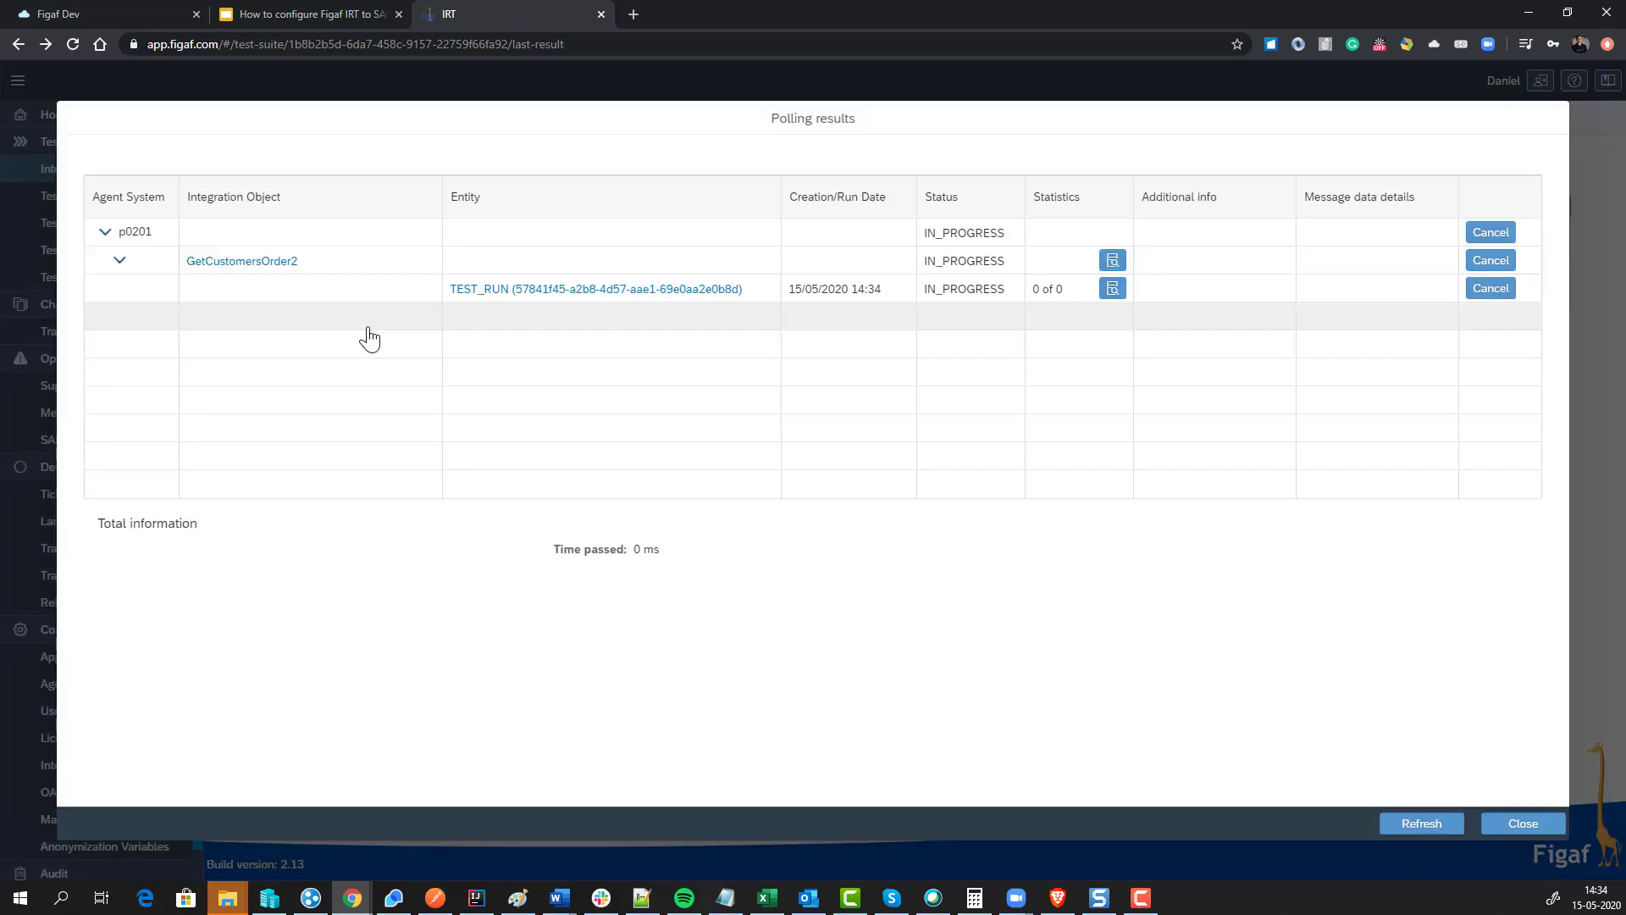
click(1422, 826)
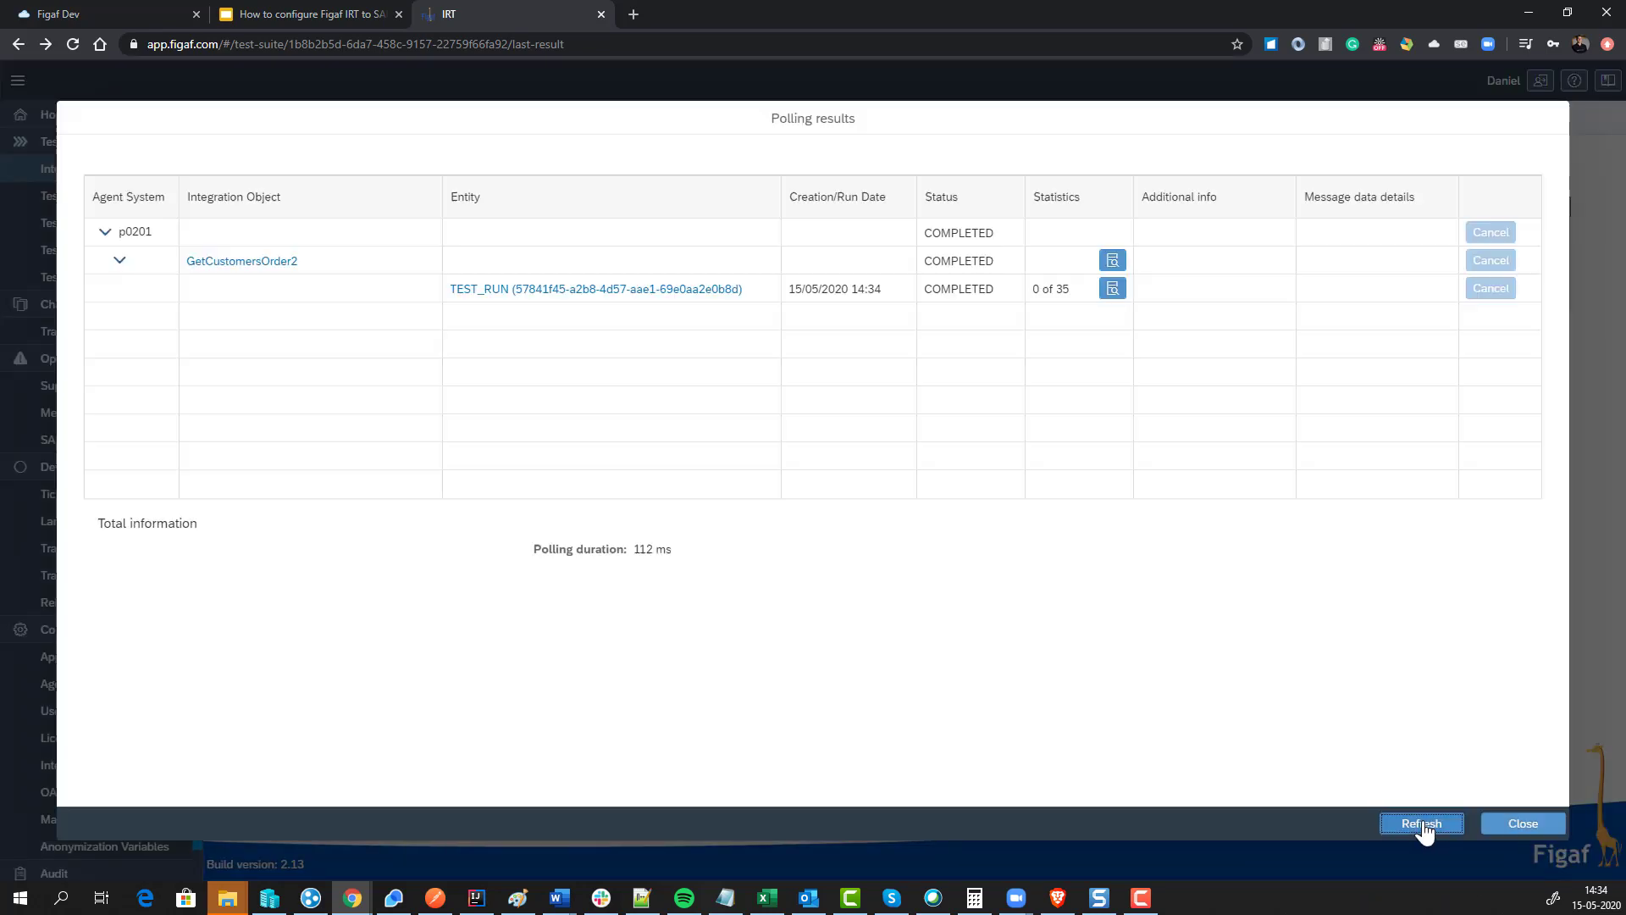
click(1513, 820)
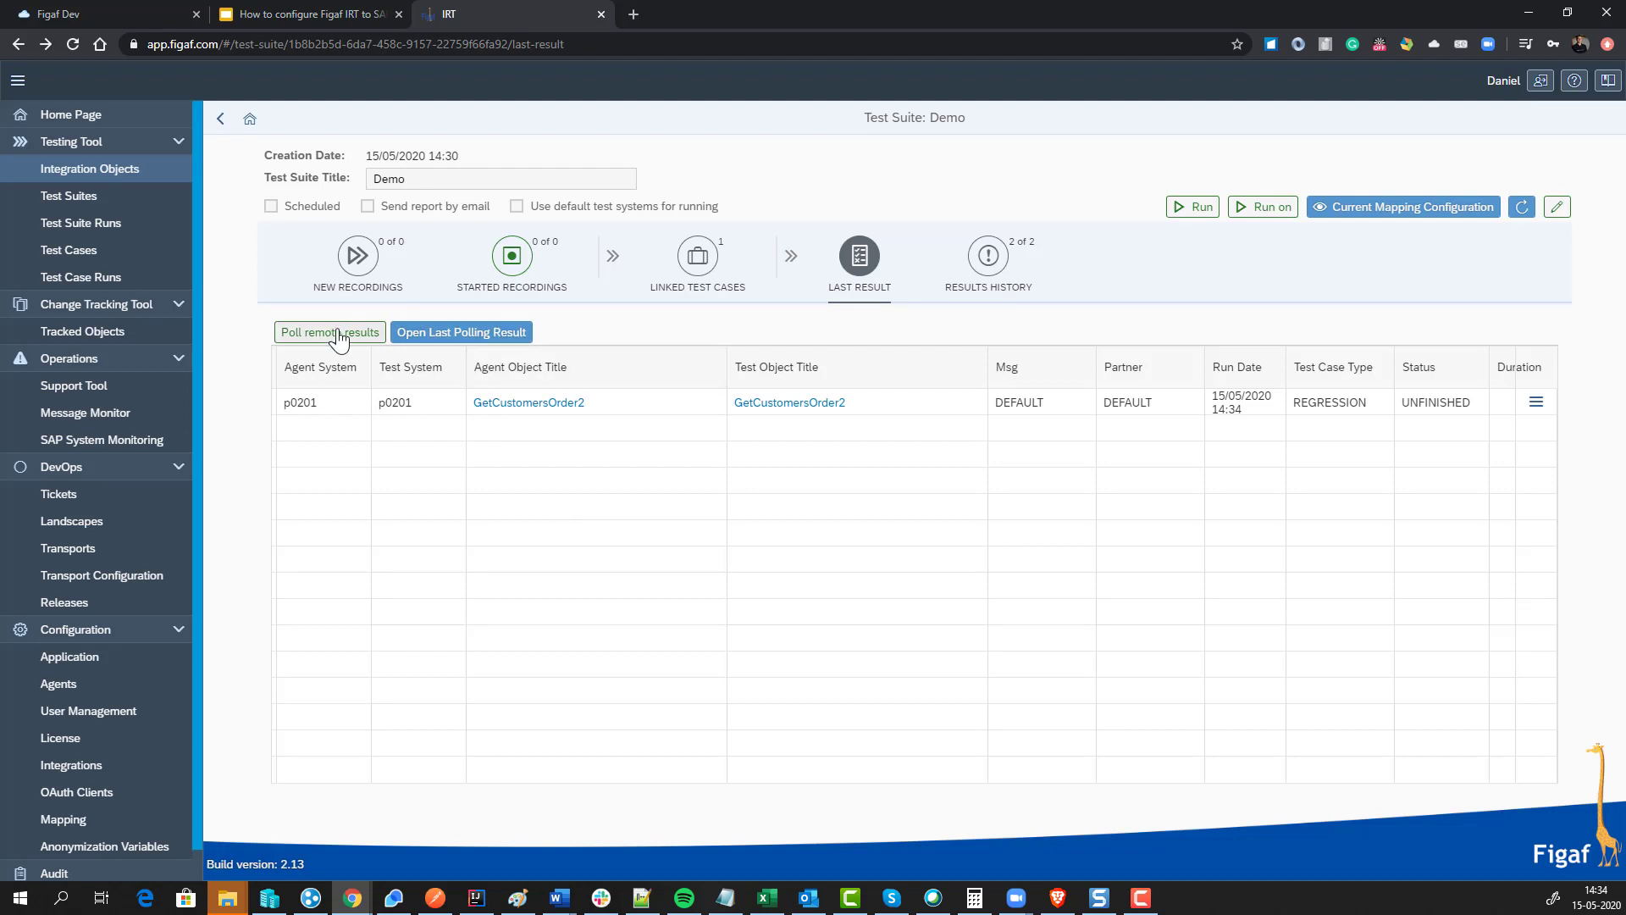
click(342, 334)
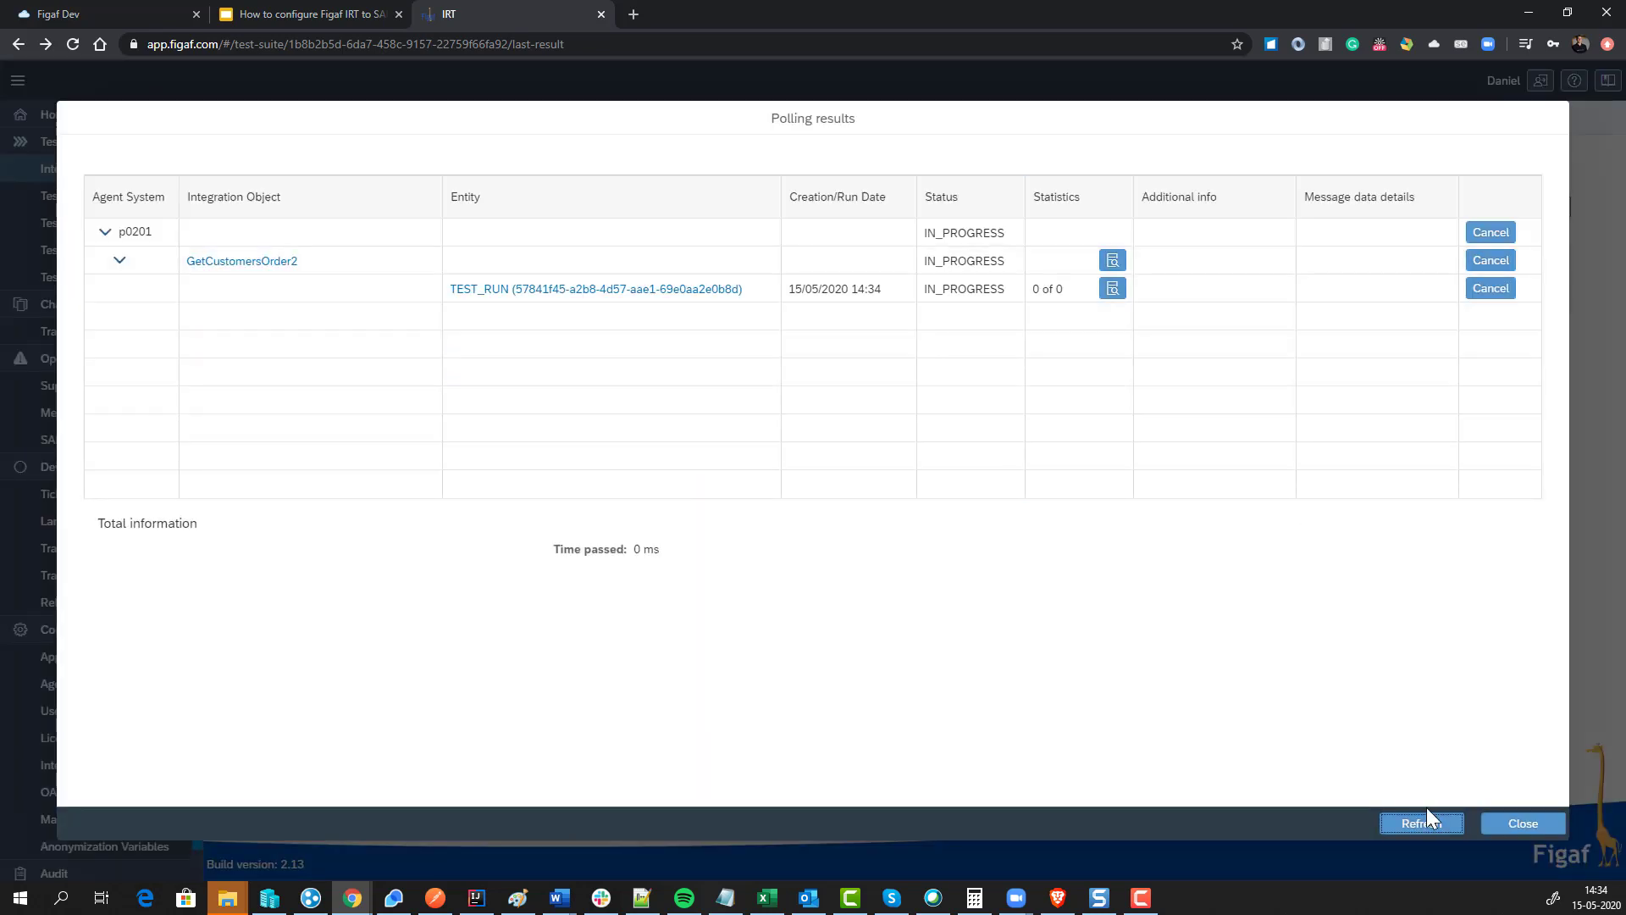
click(1428, 823)
click(1428, 824)
click(1428, 823)
click(1428, 823)
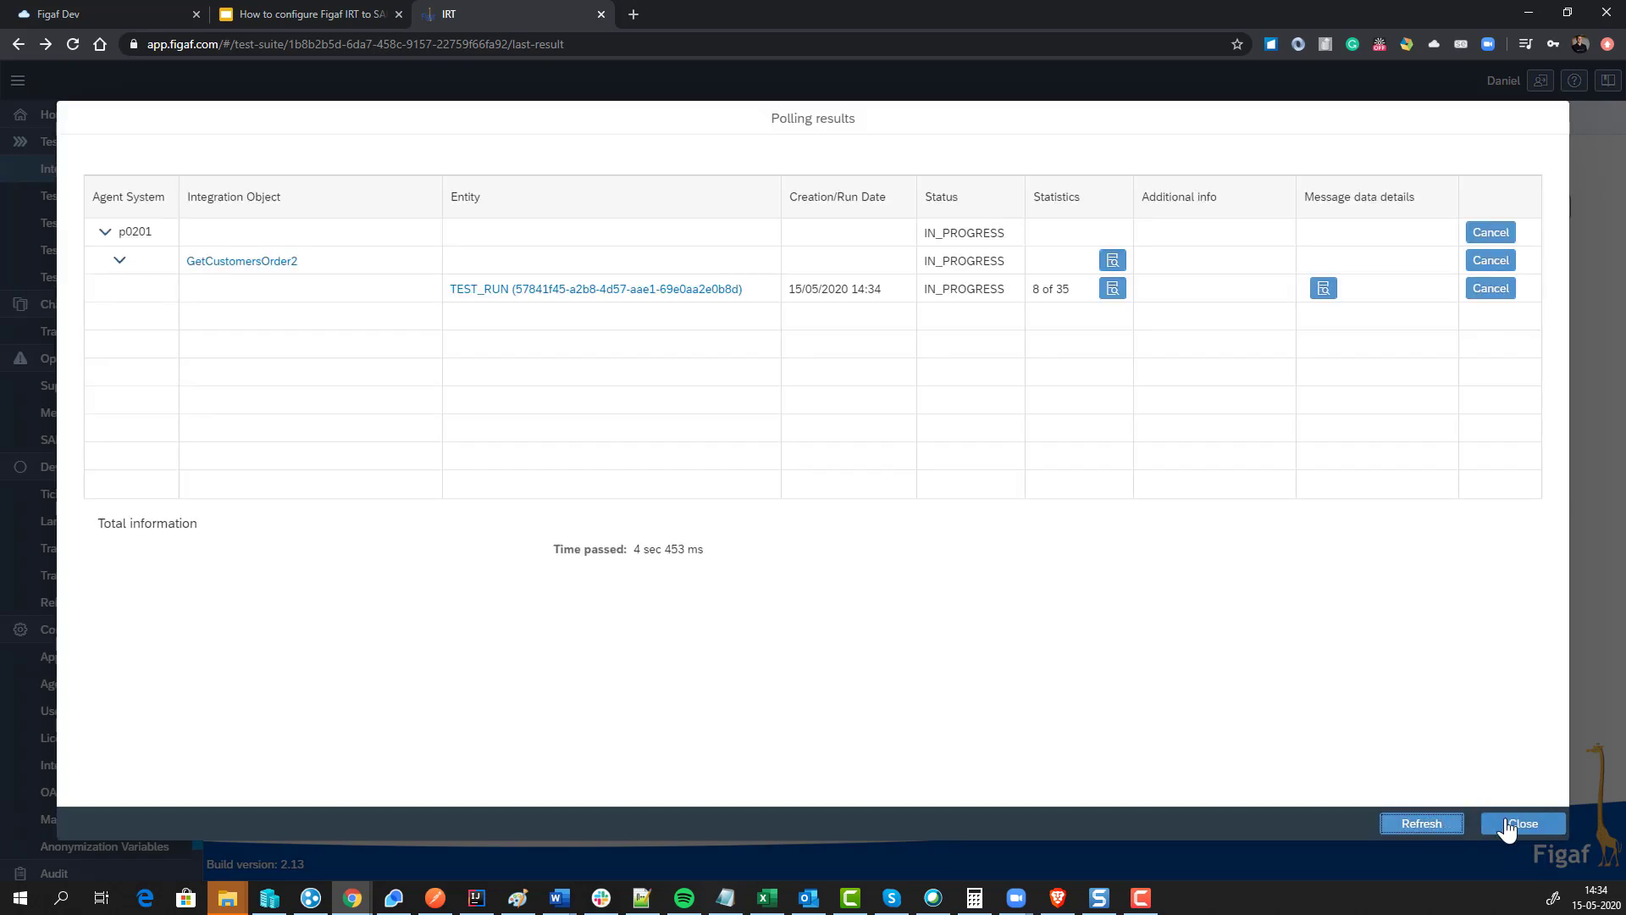
click(1518, 824)
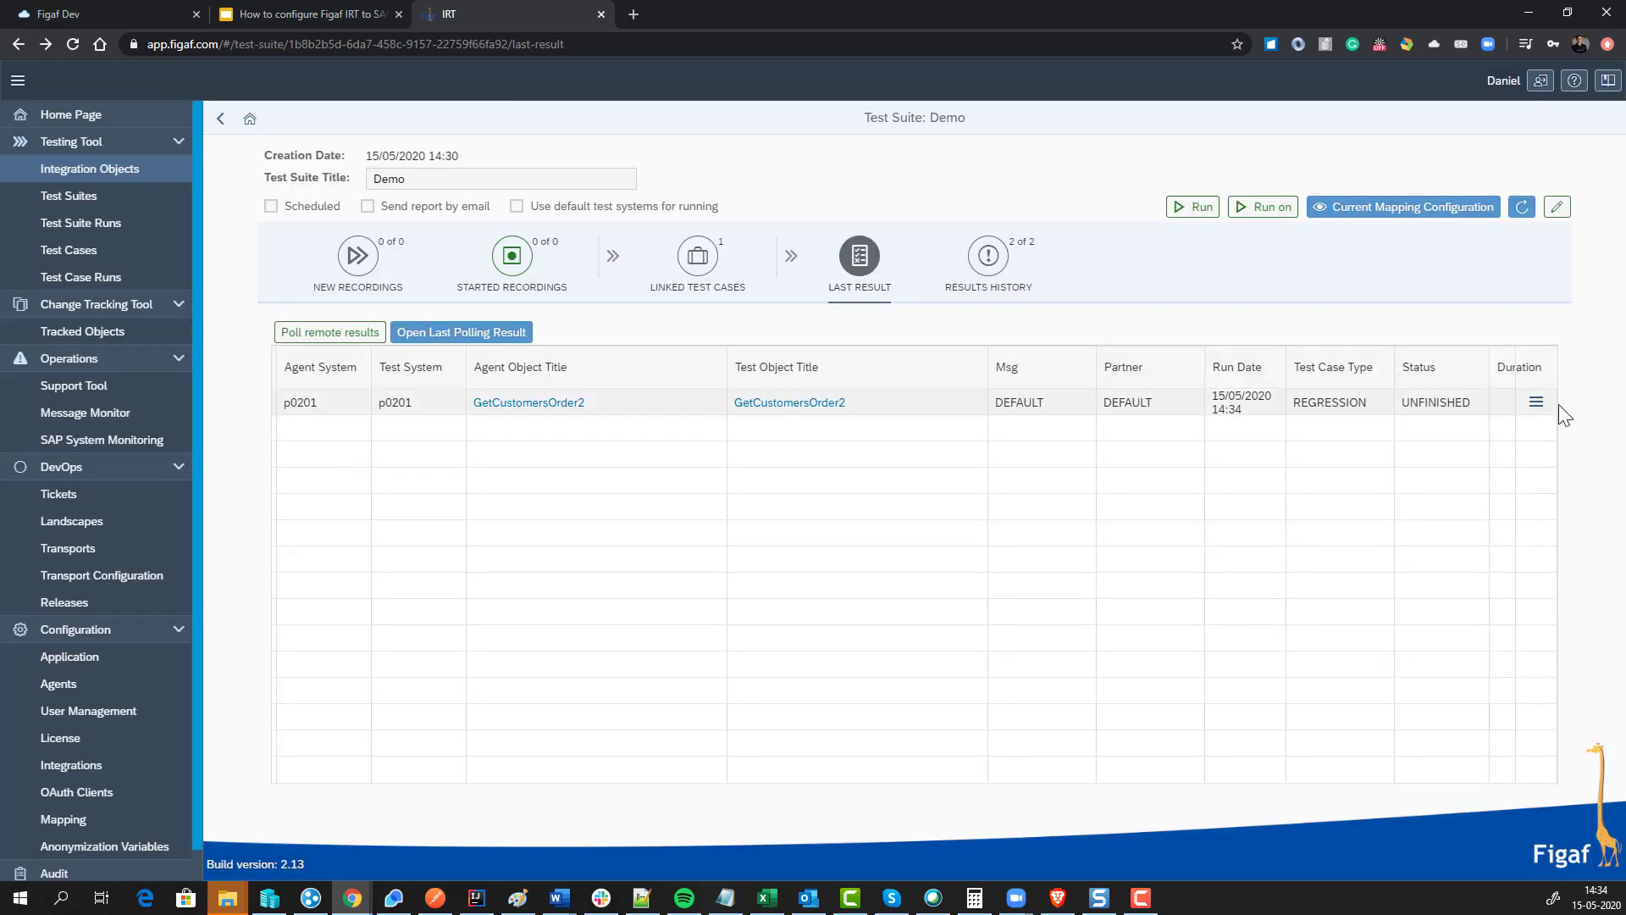
Step: Confirm all 35 steps show SUCCESS, then open the GetCustomersOrder2 integration object
click(1537, 405)
click(1448, 444)
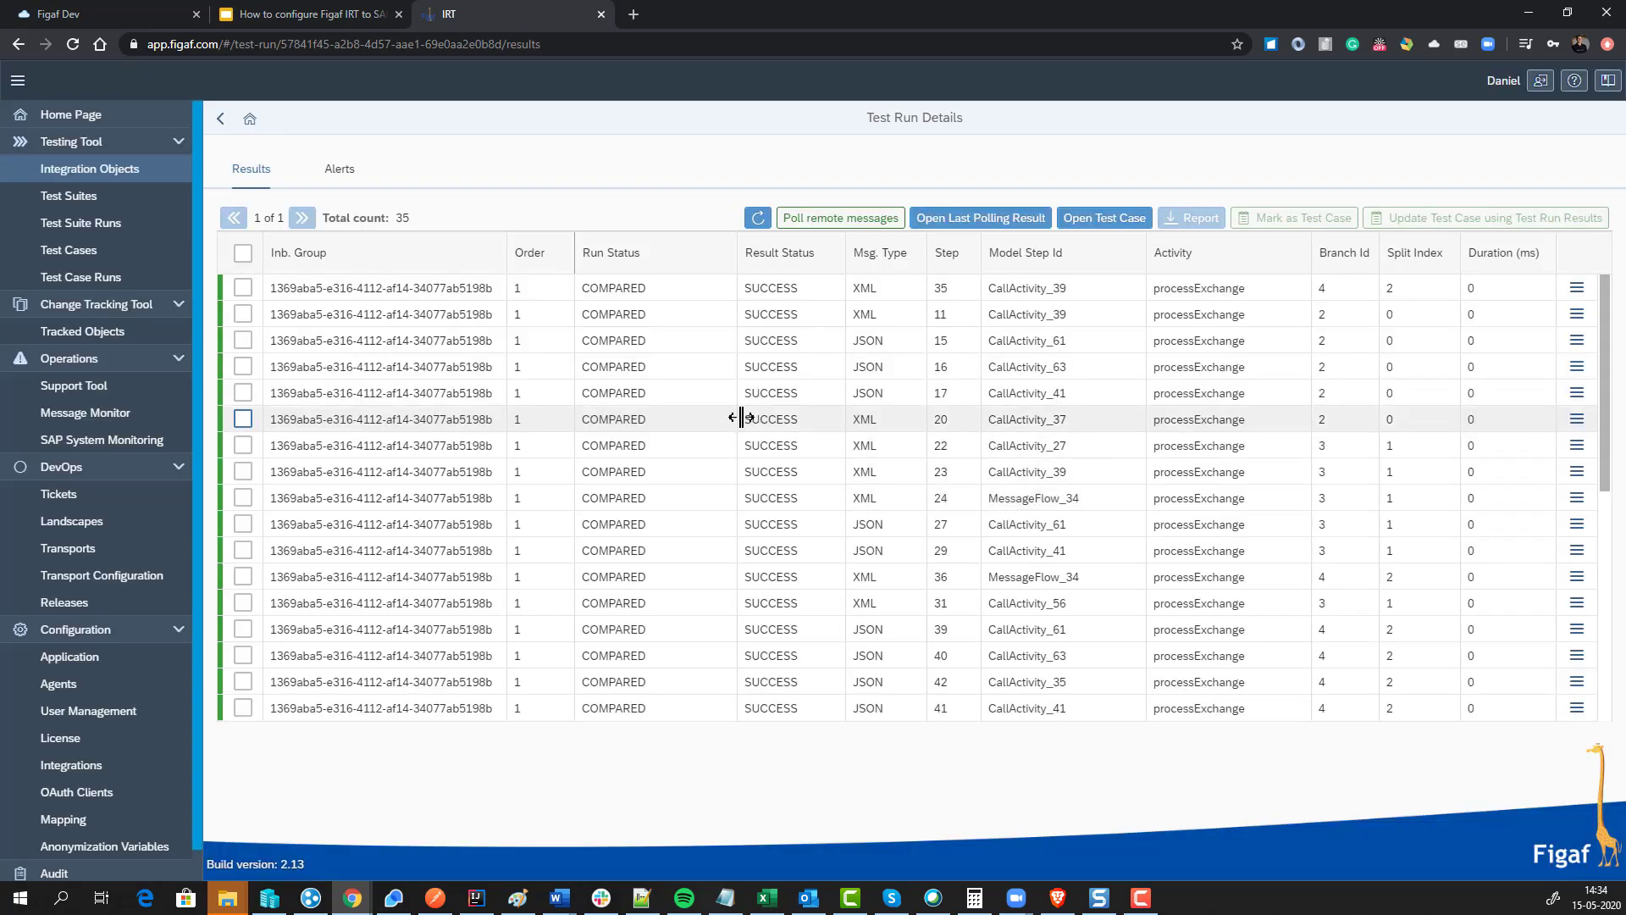
scroll(773, 480, down, 5)
scroll(772, 480, down, 4)
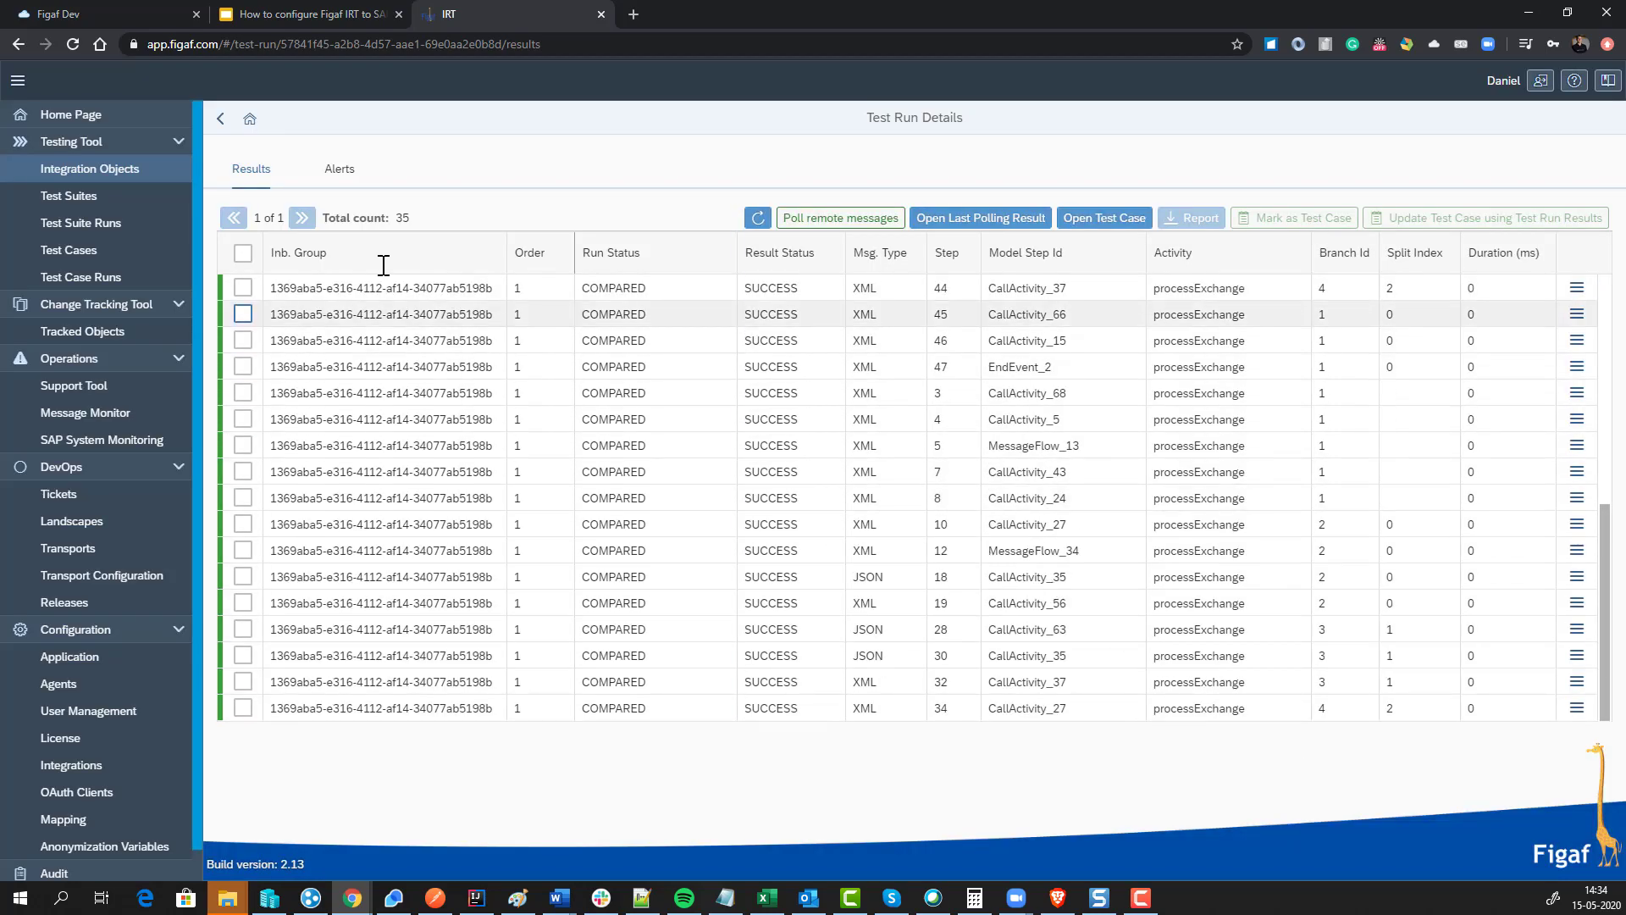
click(222, 120)
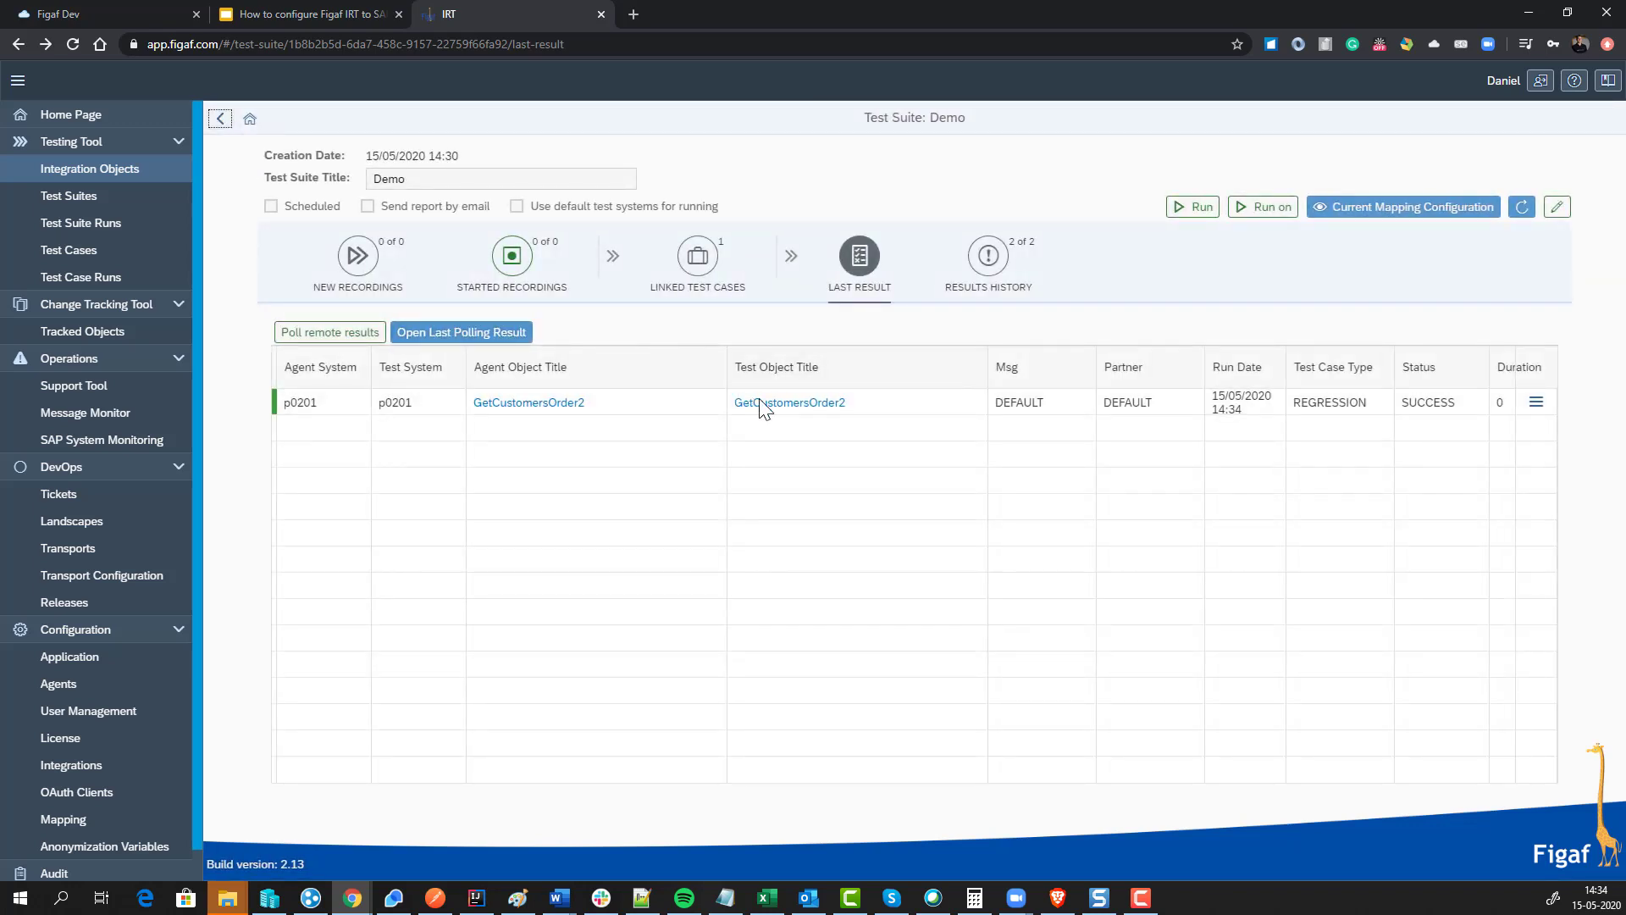
click(800, 405)
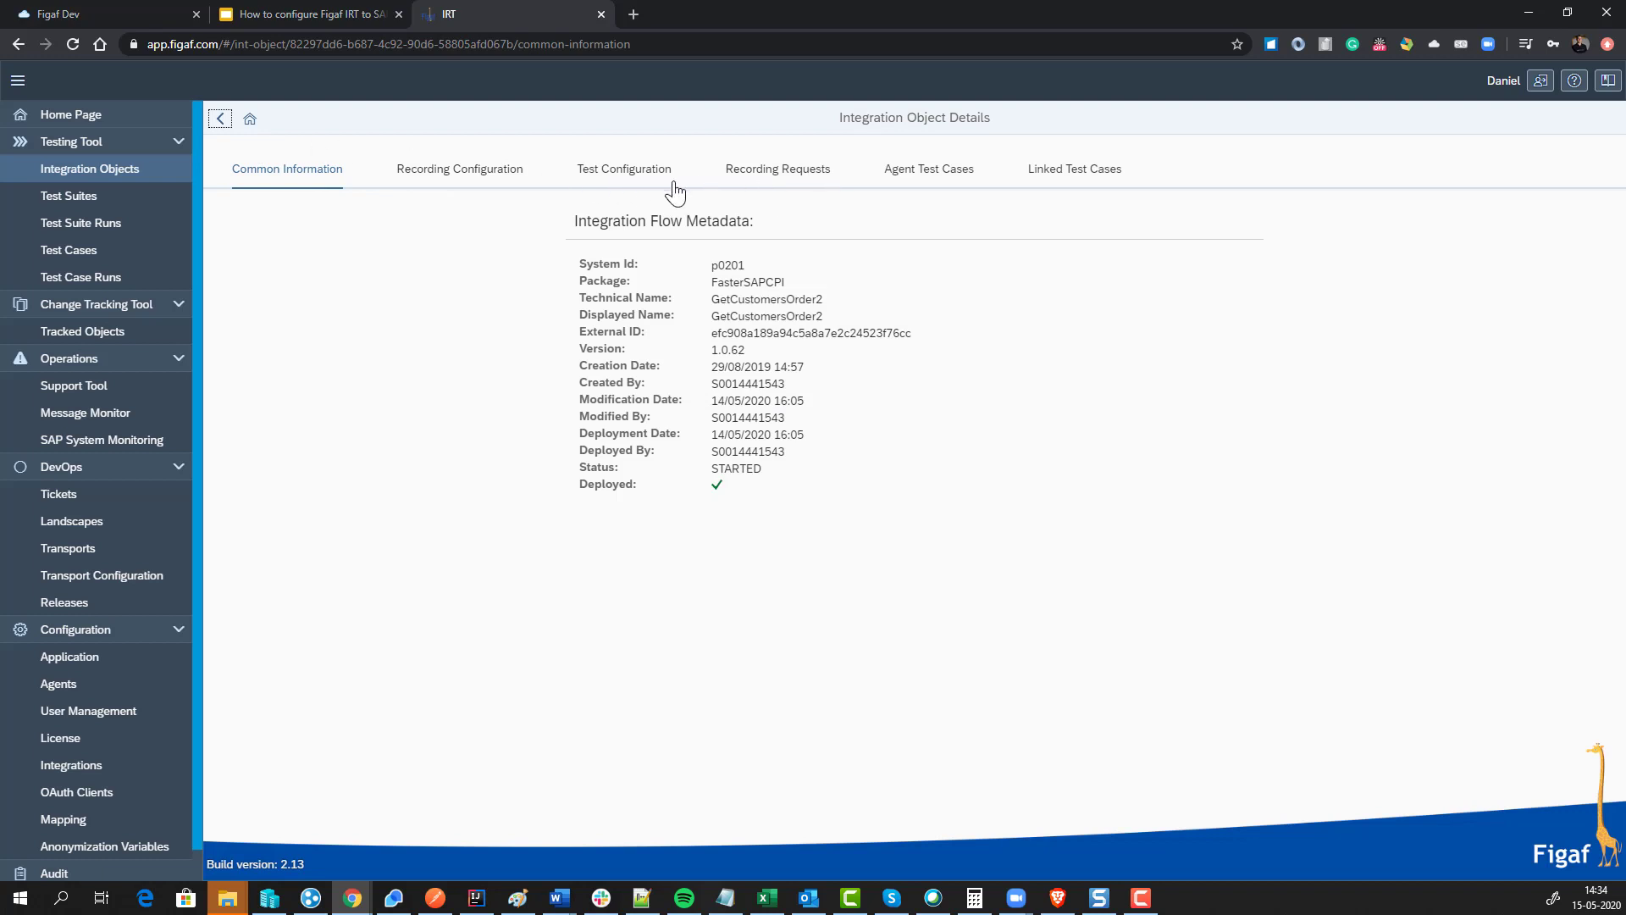
Step: Enable 'Don't use original receiver communication' in GetCustomersOrder2's test configuration and save it
click(624, 172)
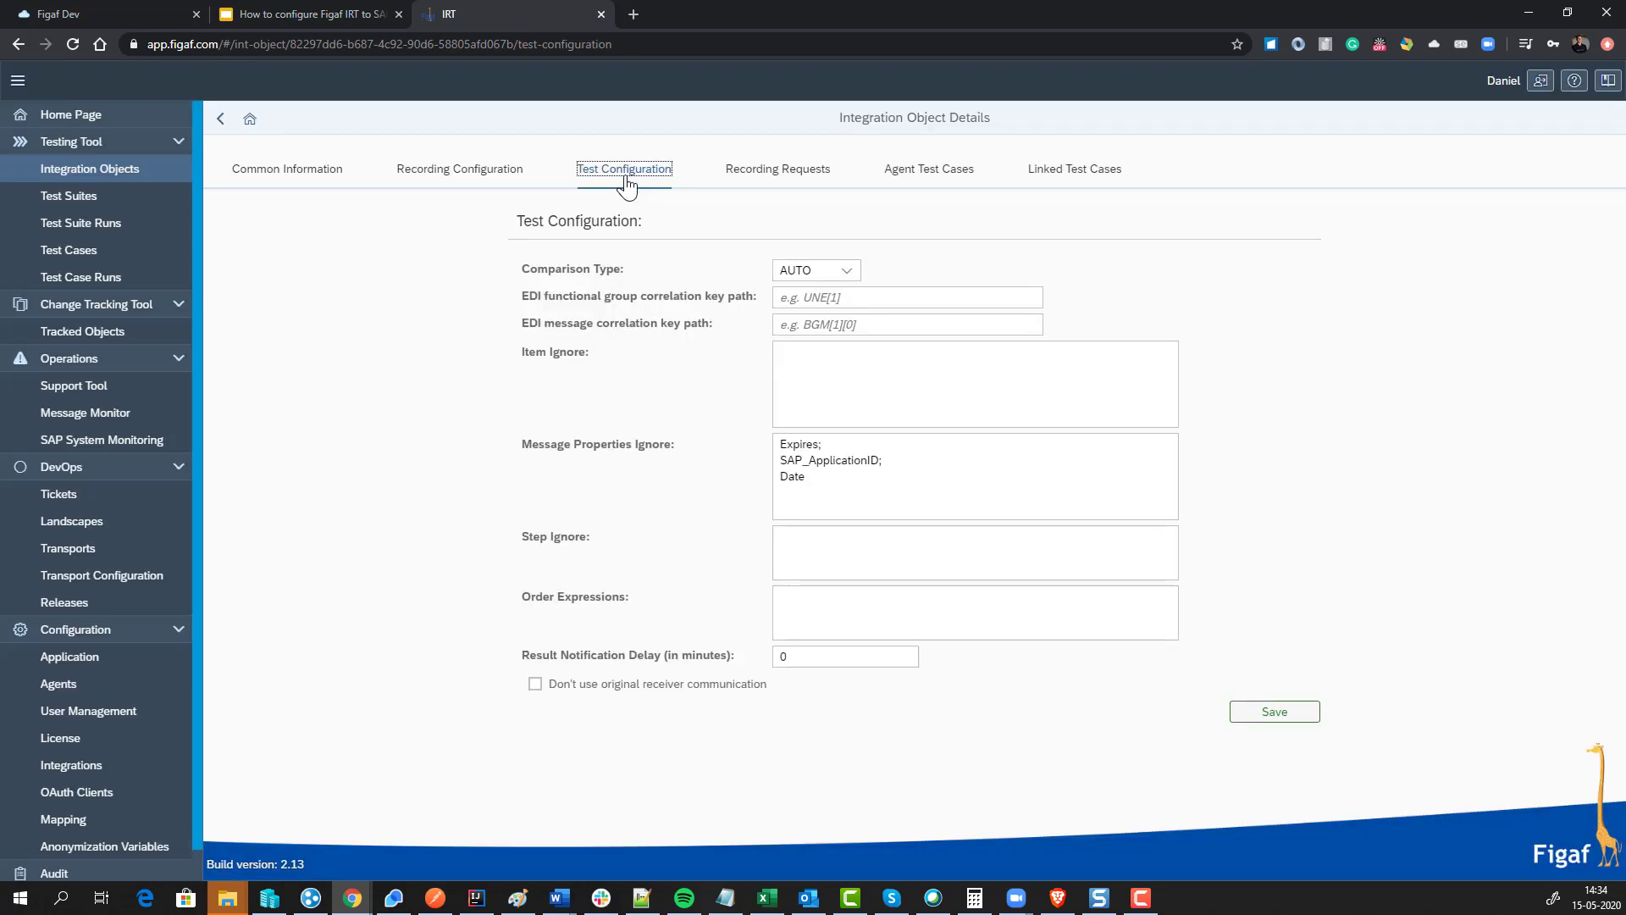
click(536, 685)
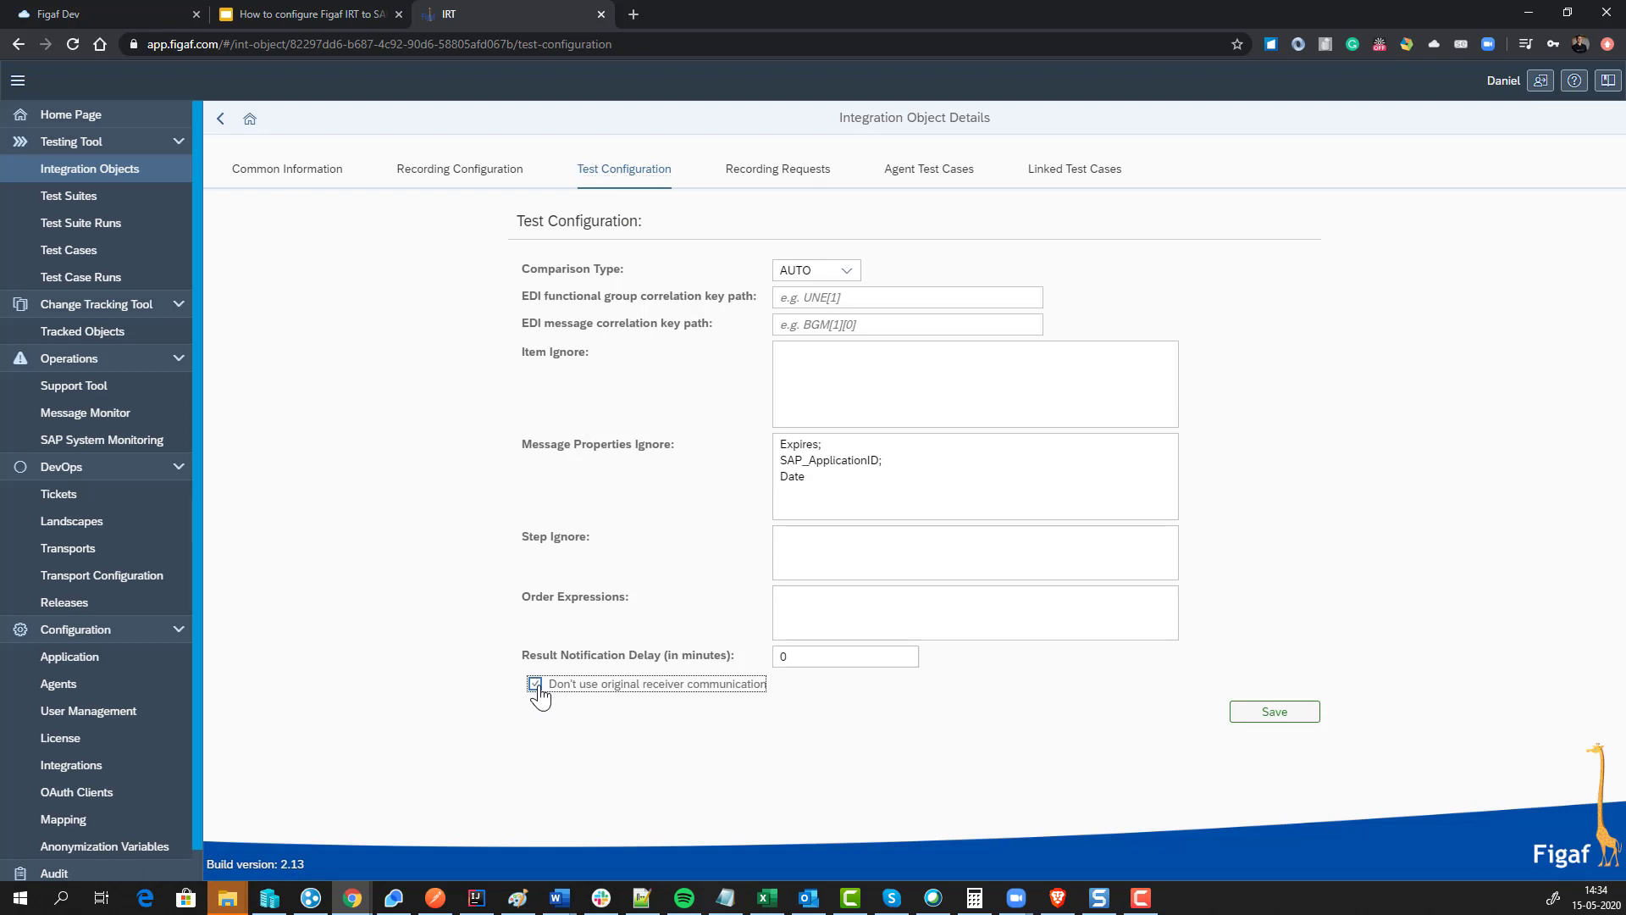
click(1308, 720)
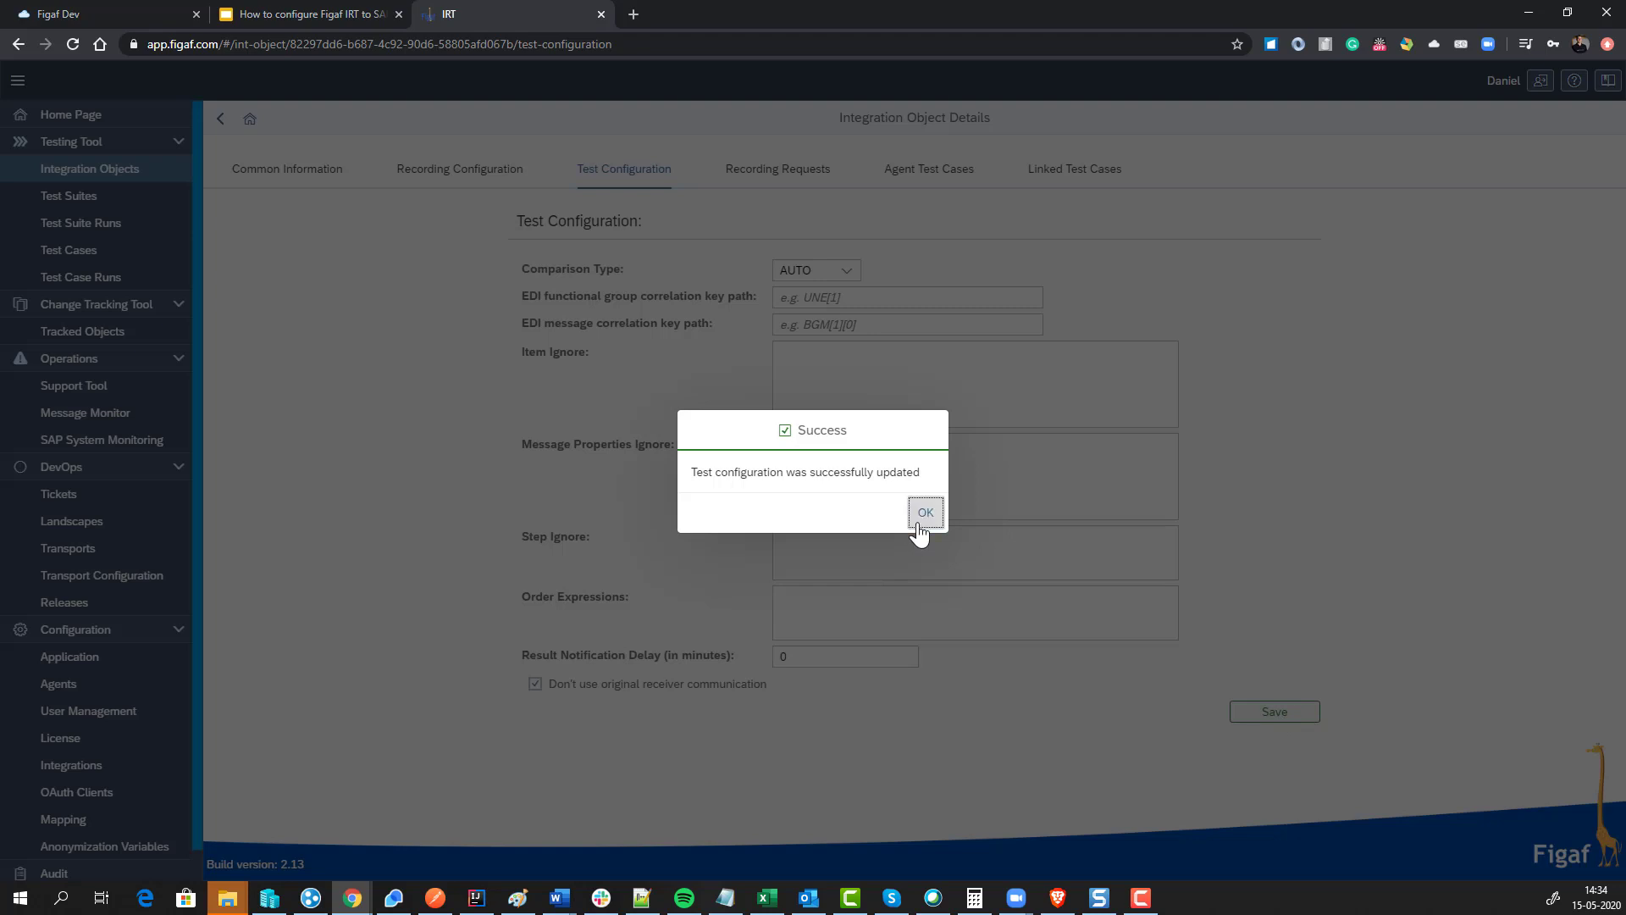
click(925, 513)
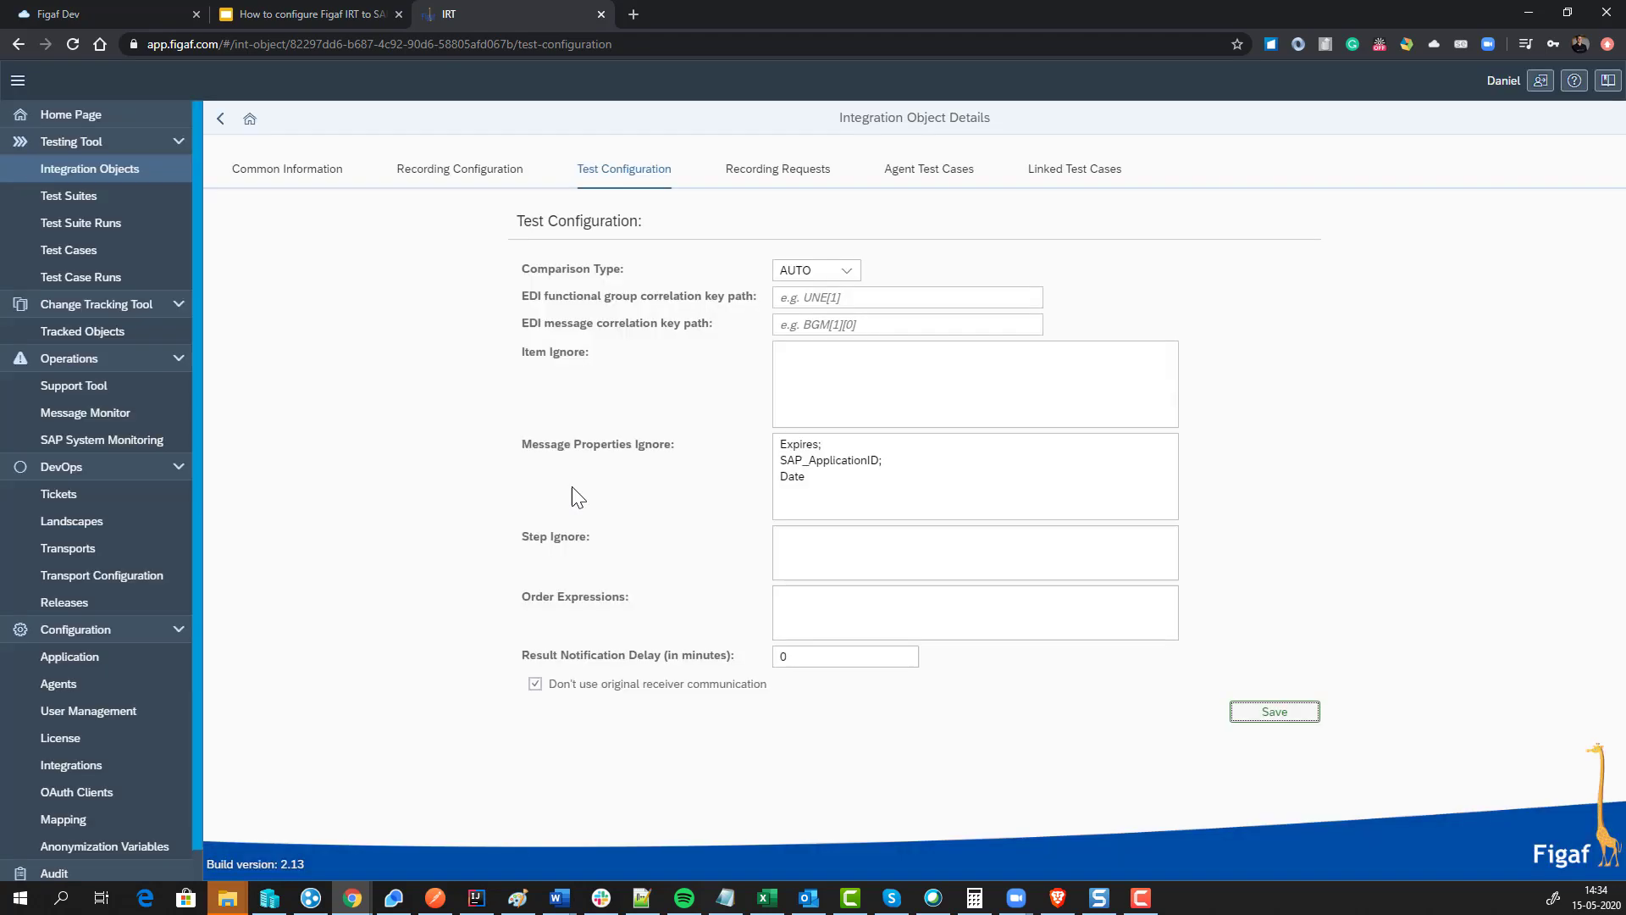
click(219, 119)
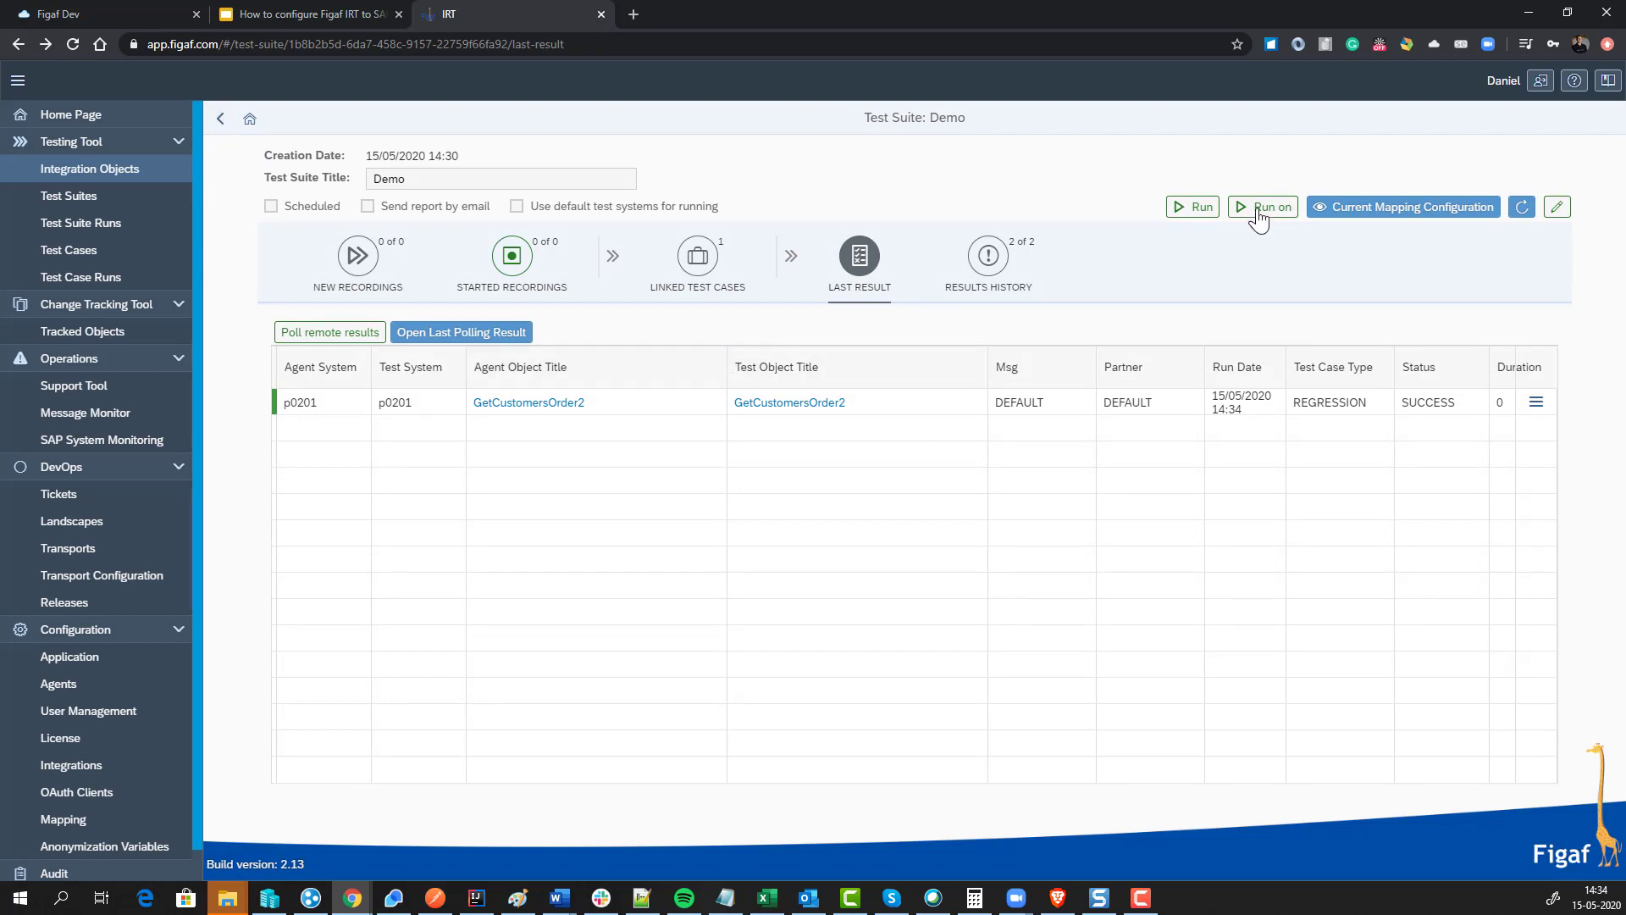
Step: Rerun the Demo test suite on p0201 and switch to the SAP CPI browser tab
click(1258, 211)
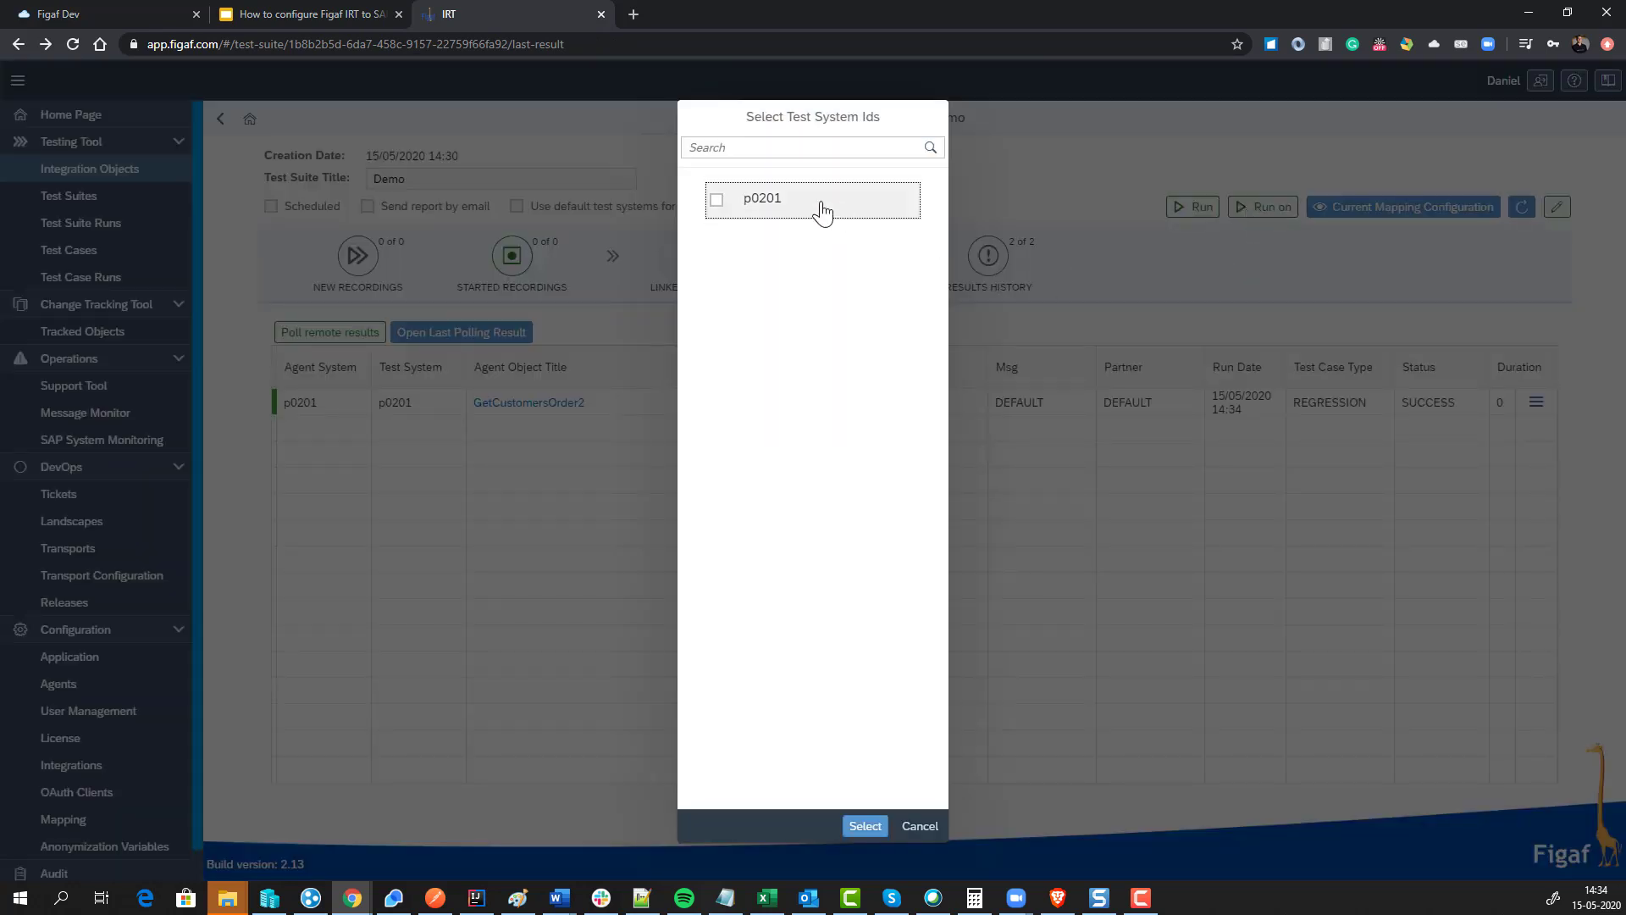
click(821, 212)
click(864, 826)
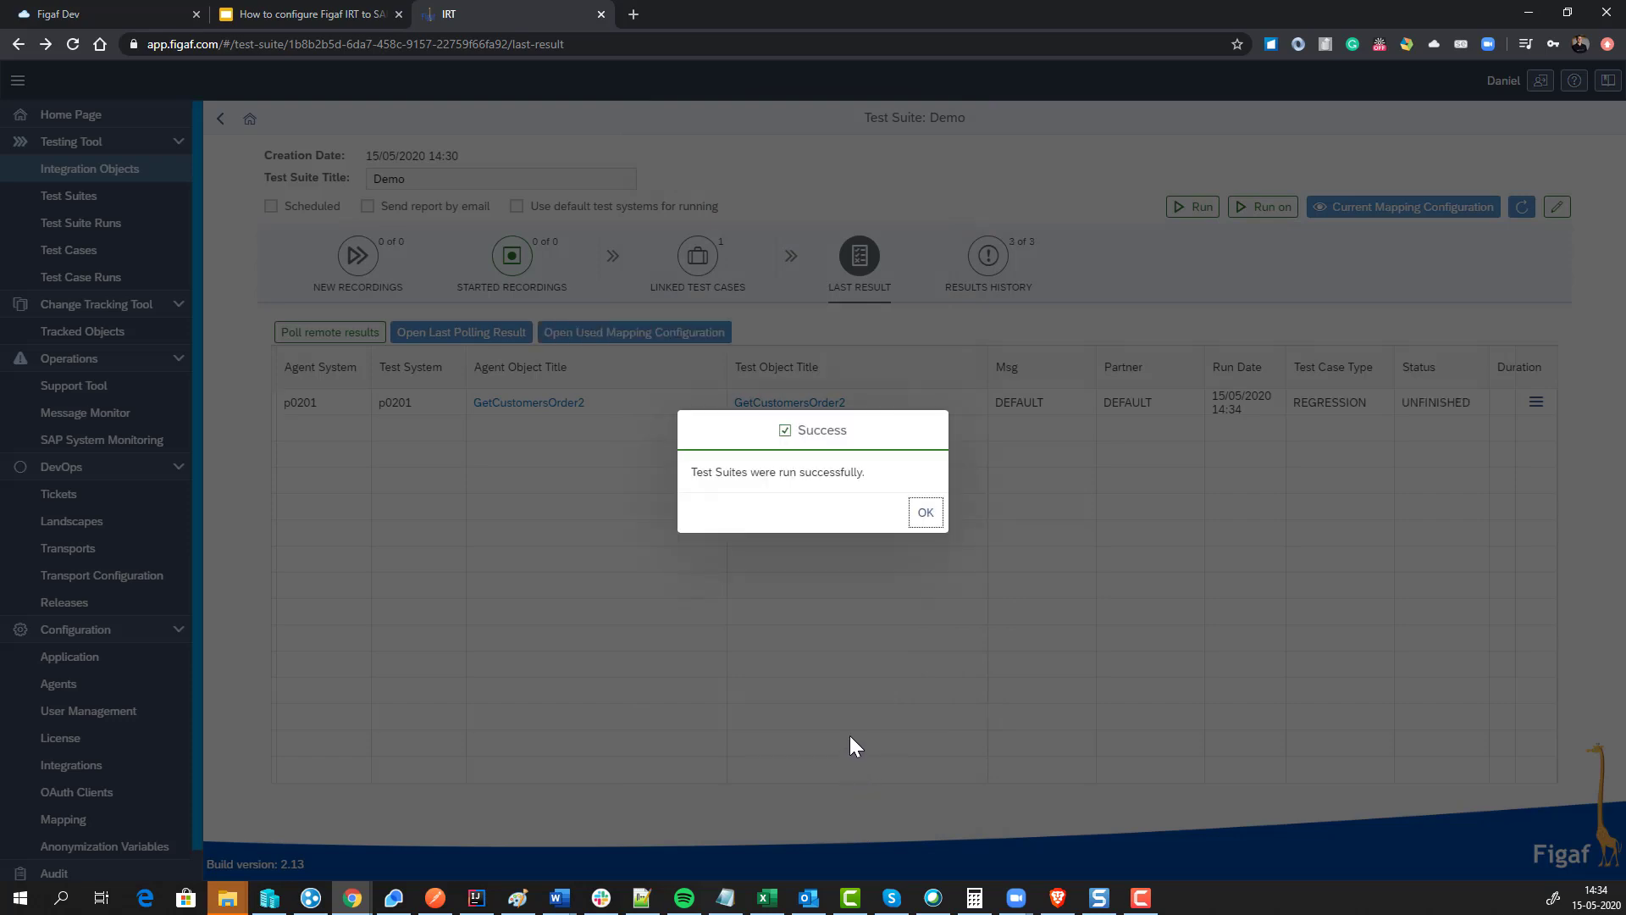
click(928, 515)
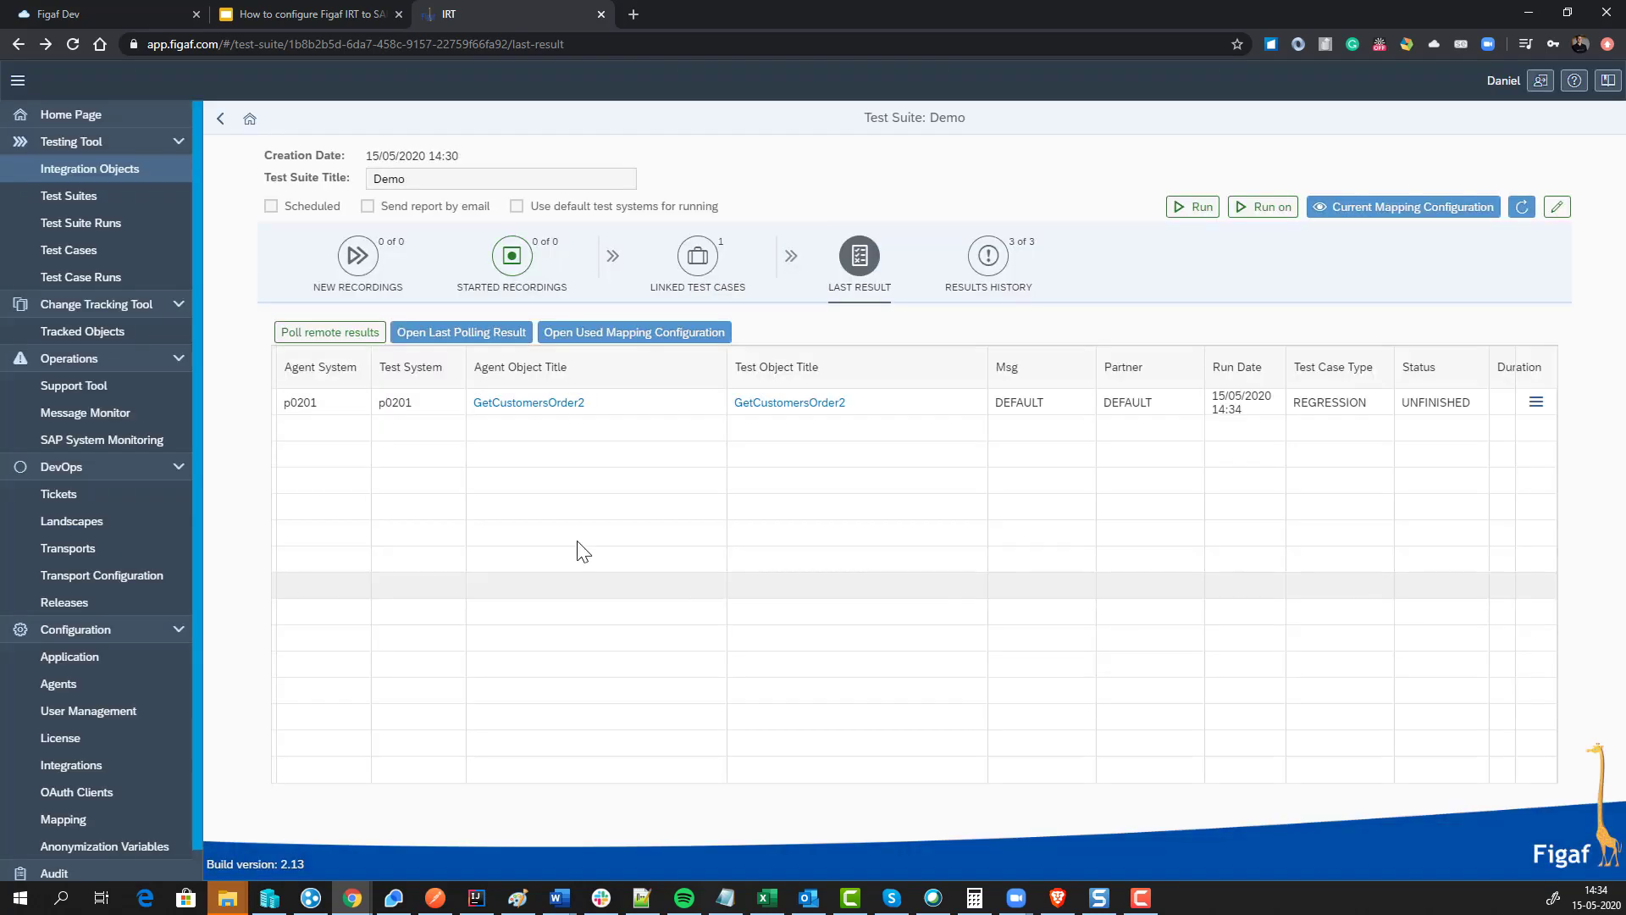
click(127, 17)
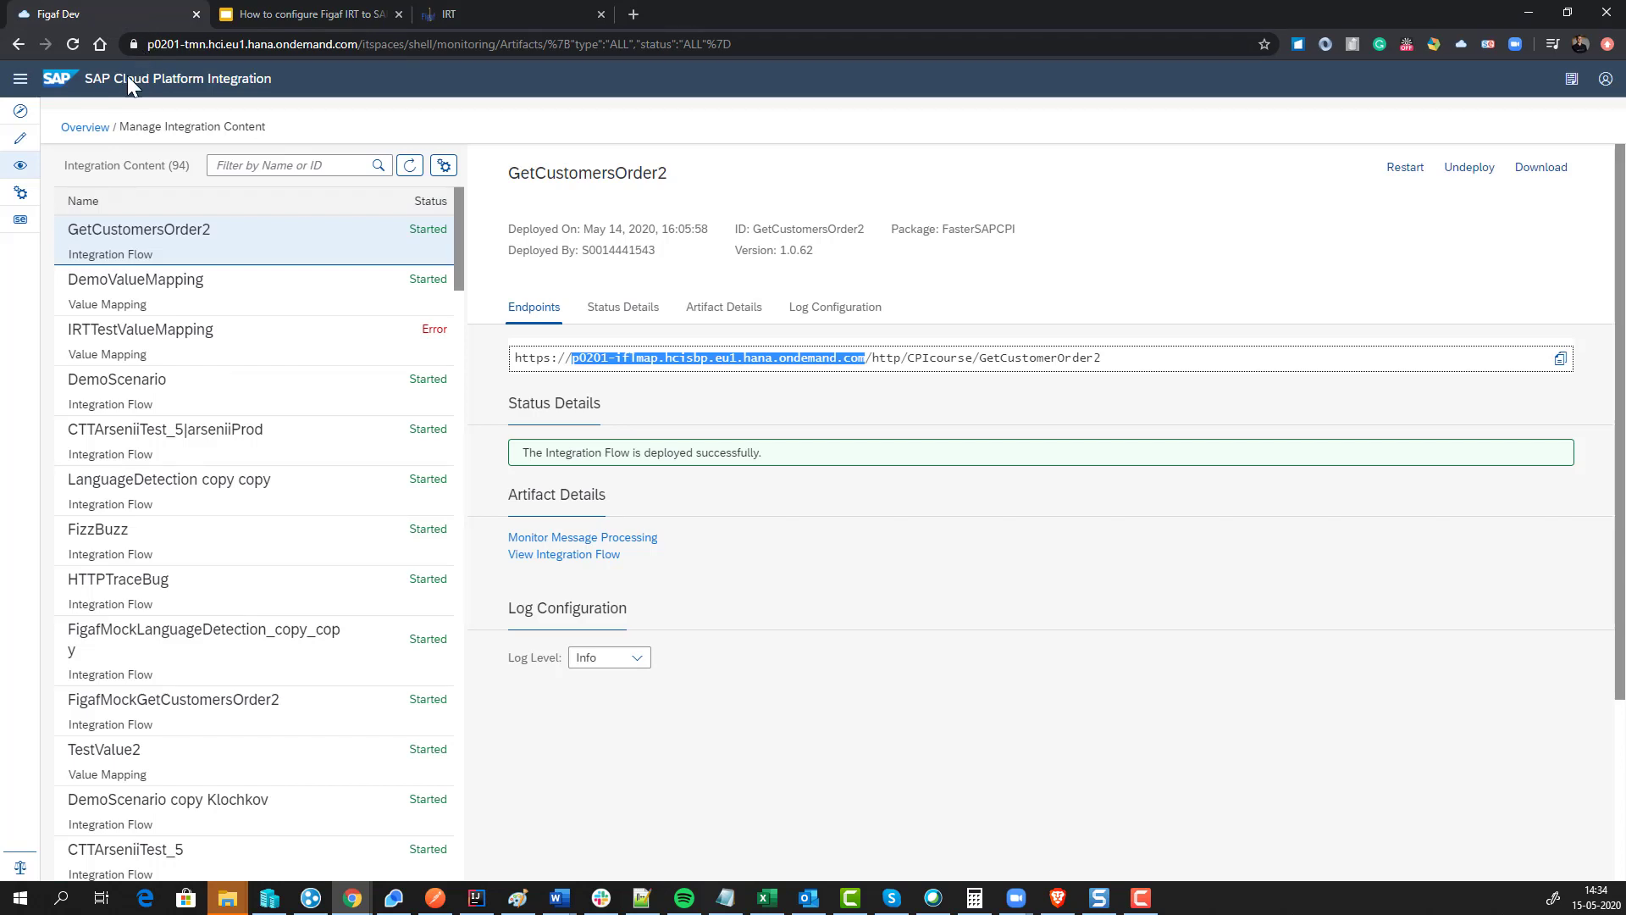
Step: Open the FigafMockGetCustomersOrder2 flow and inspect its HTTP receiver's address and query
click(410, 166)
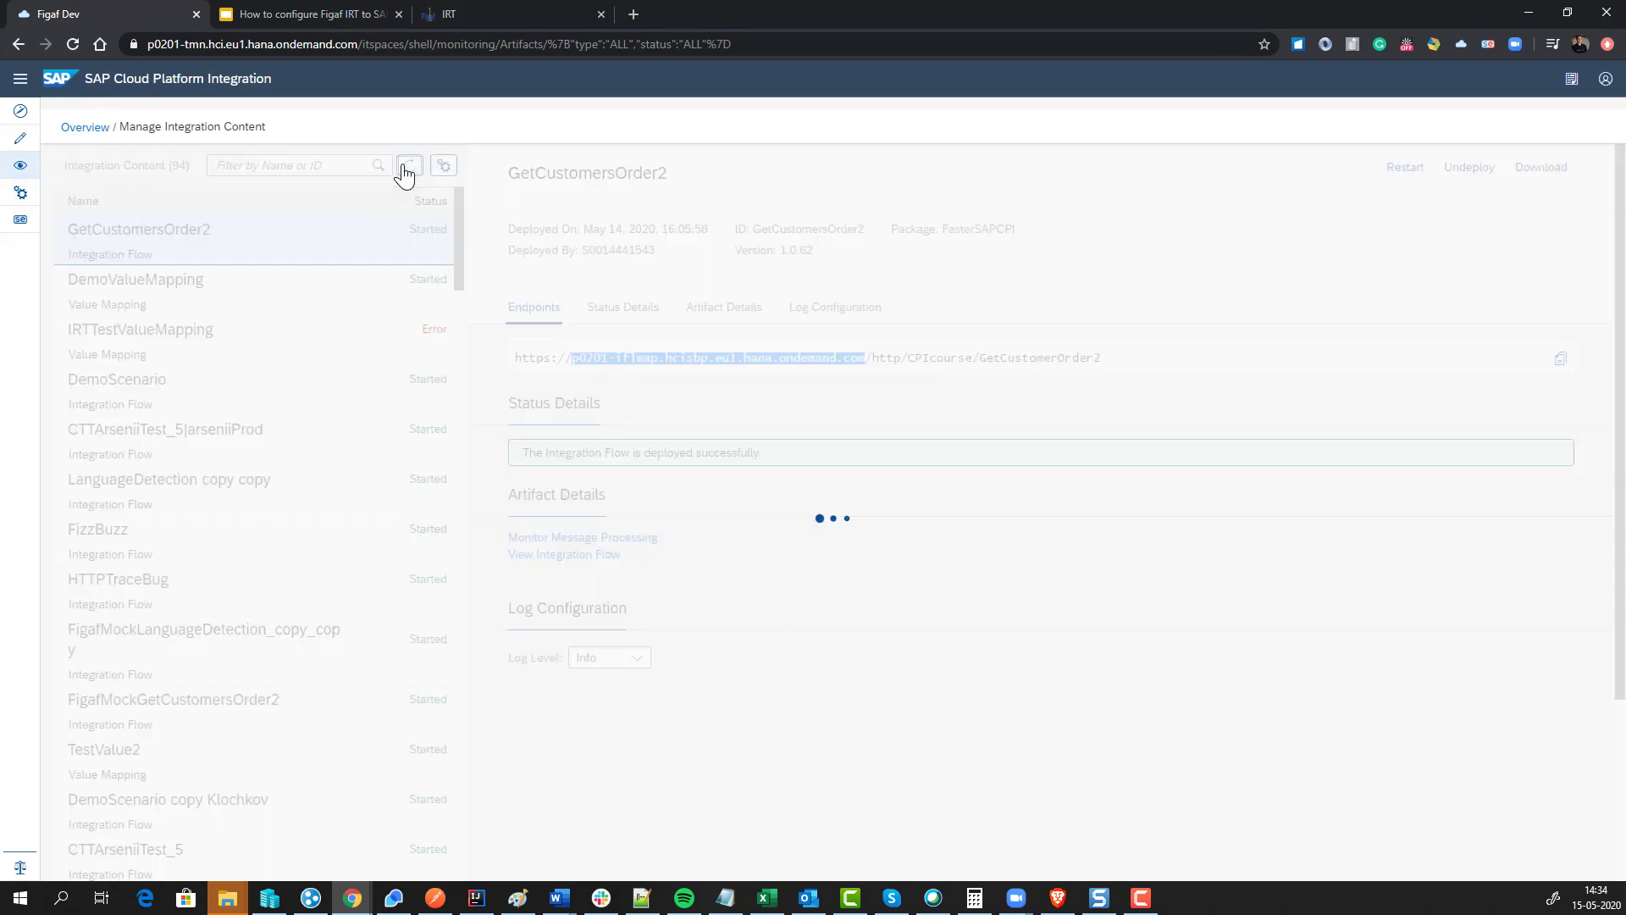
click(308, 246)
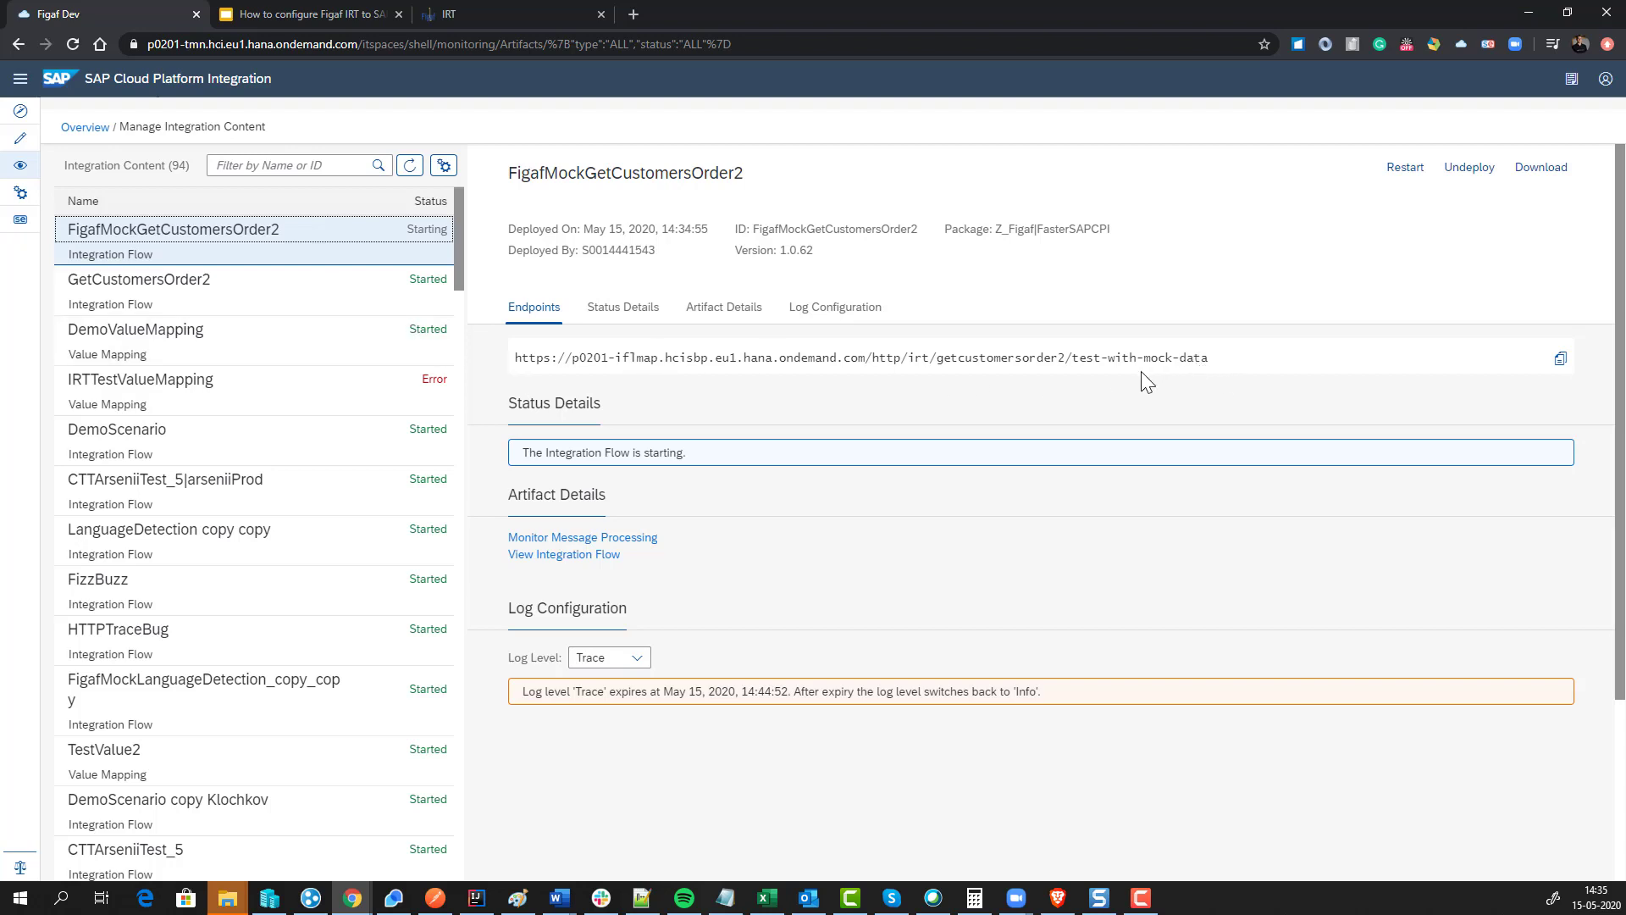
click(577, 556)
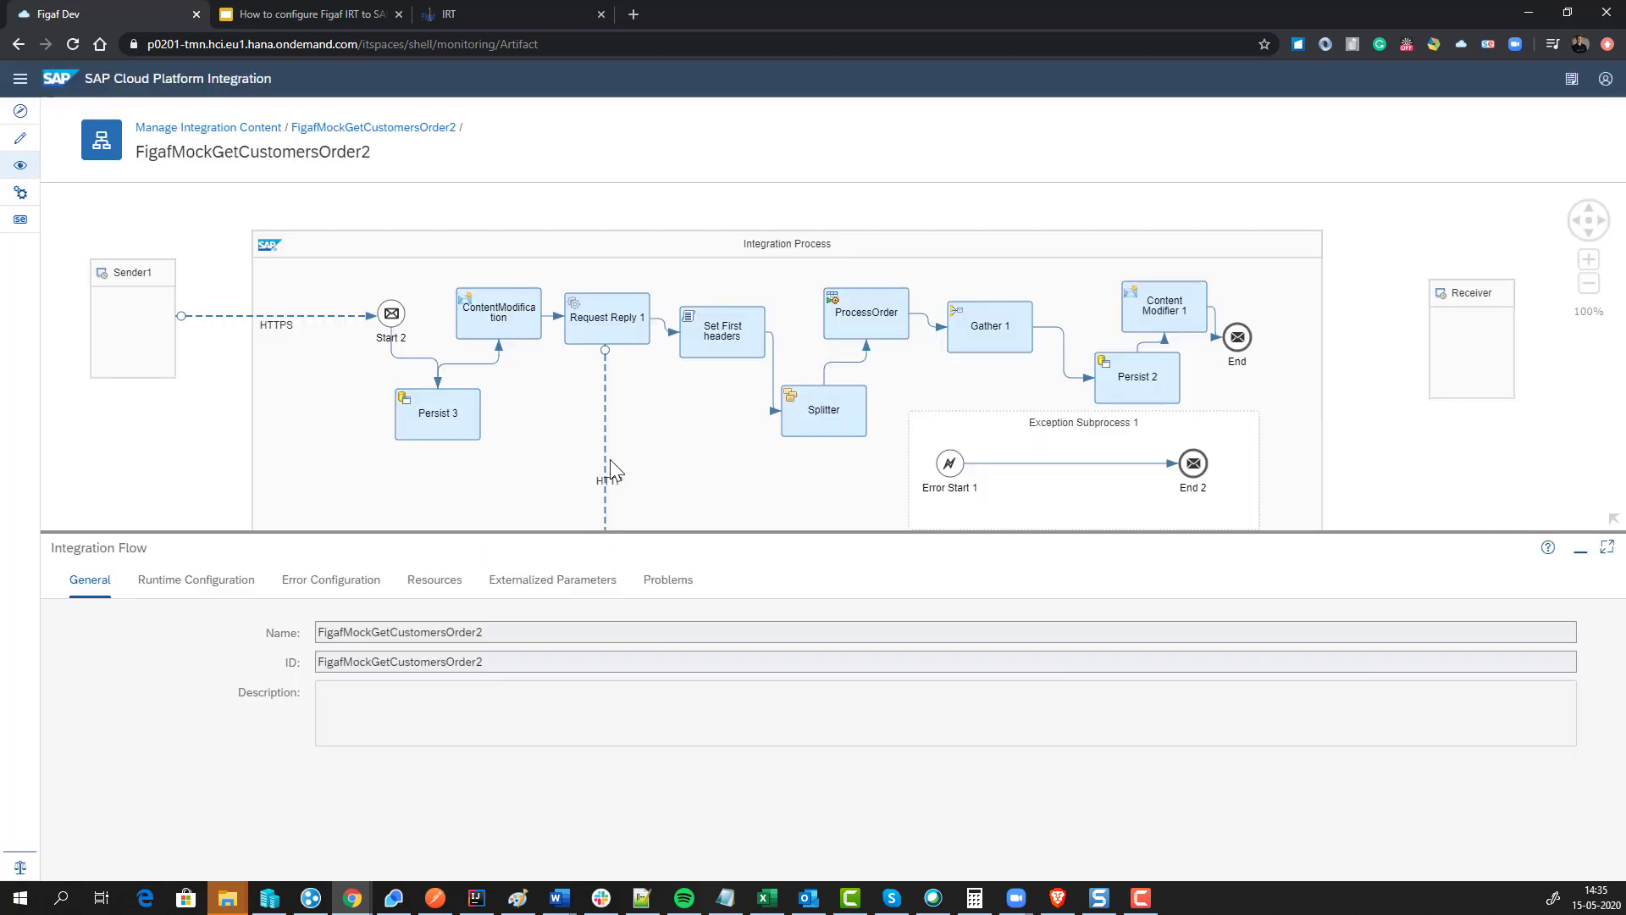
click(607, 457)
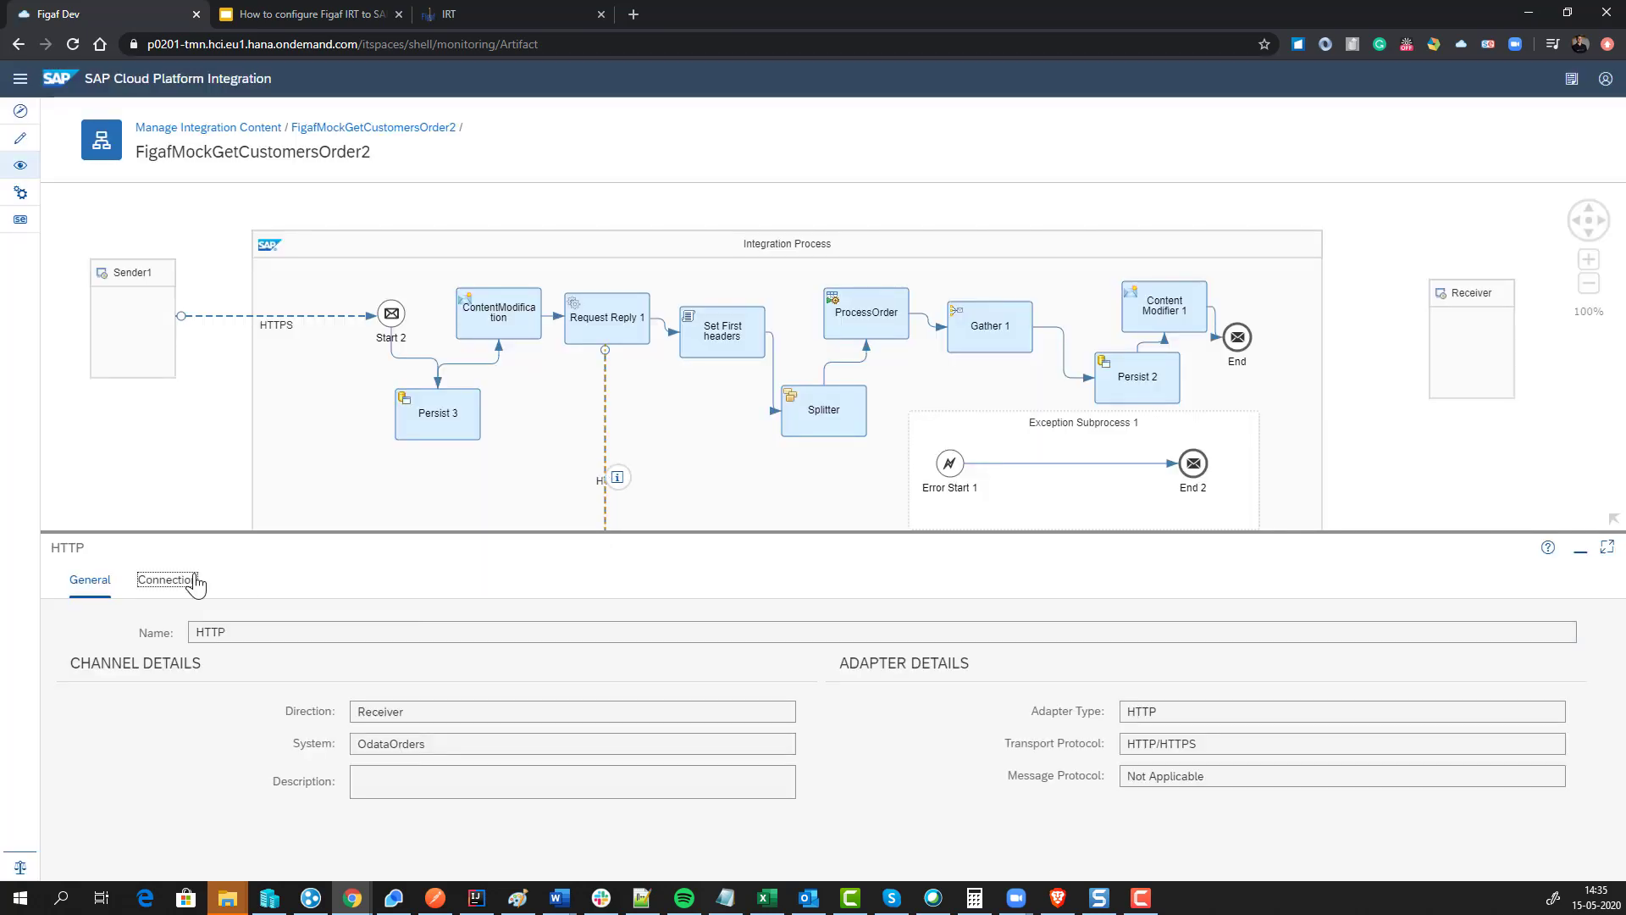
click(191, 581)
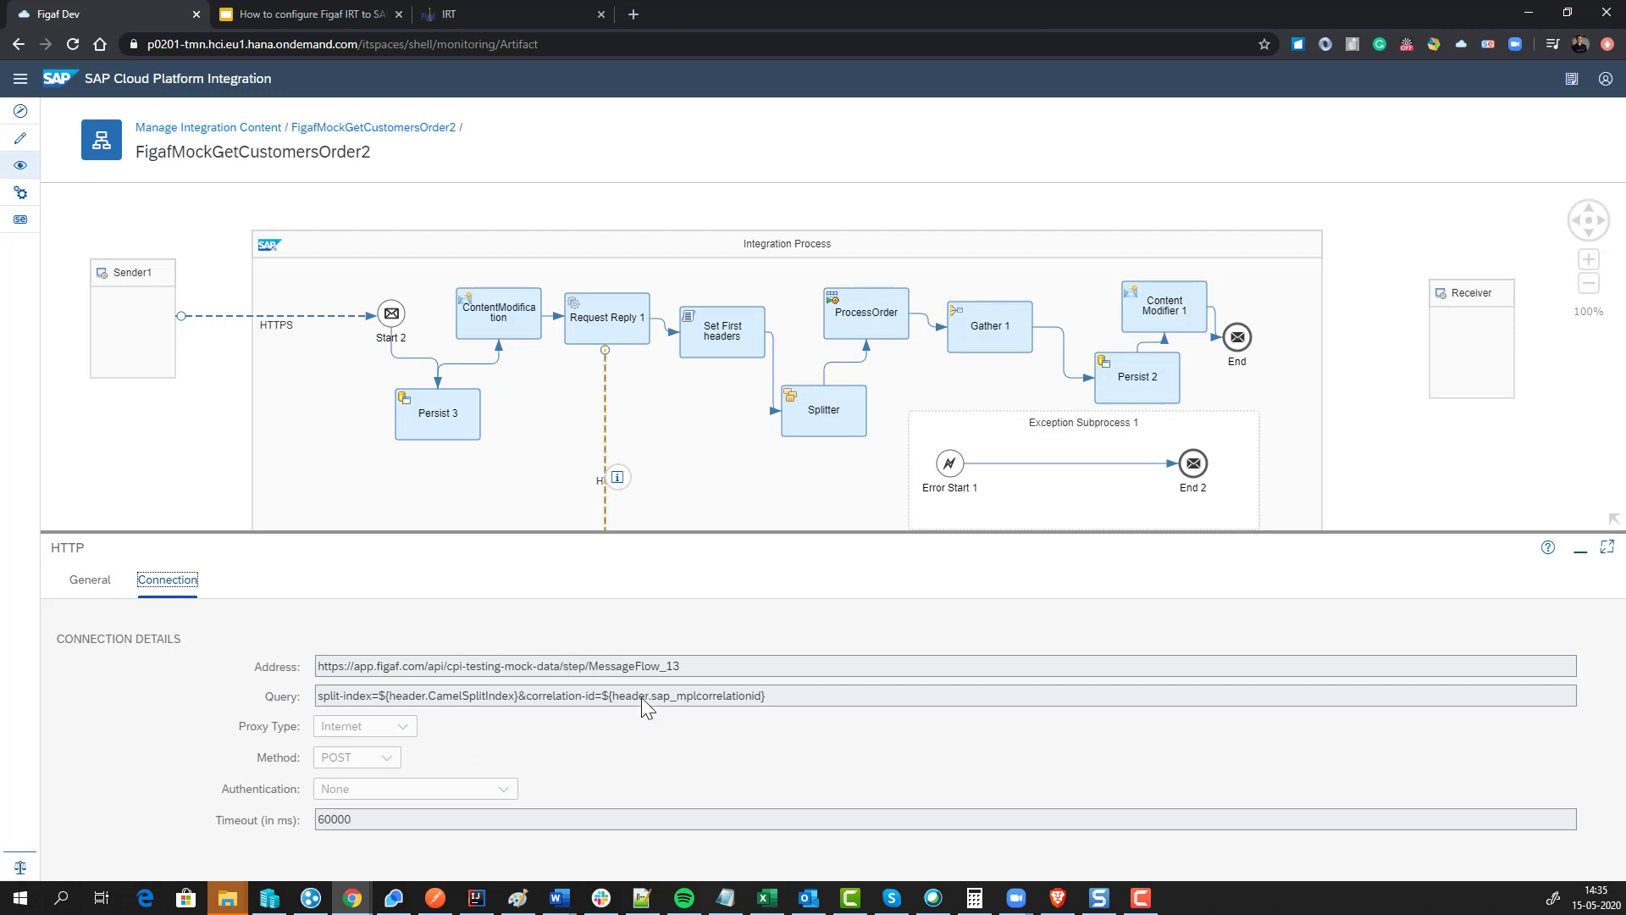
Step: Check the ProcessOrder subprocess's HTTP call address, then go to the monitoring overview
click(1372, 442)
scroll(1205, 236, down, 8)
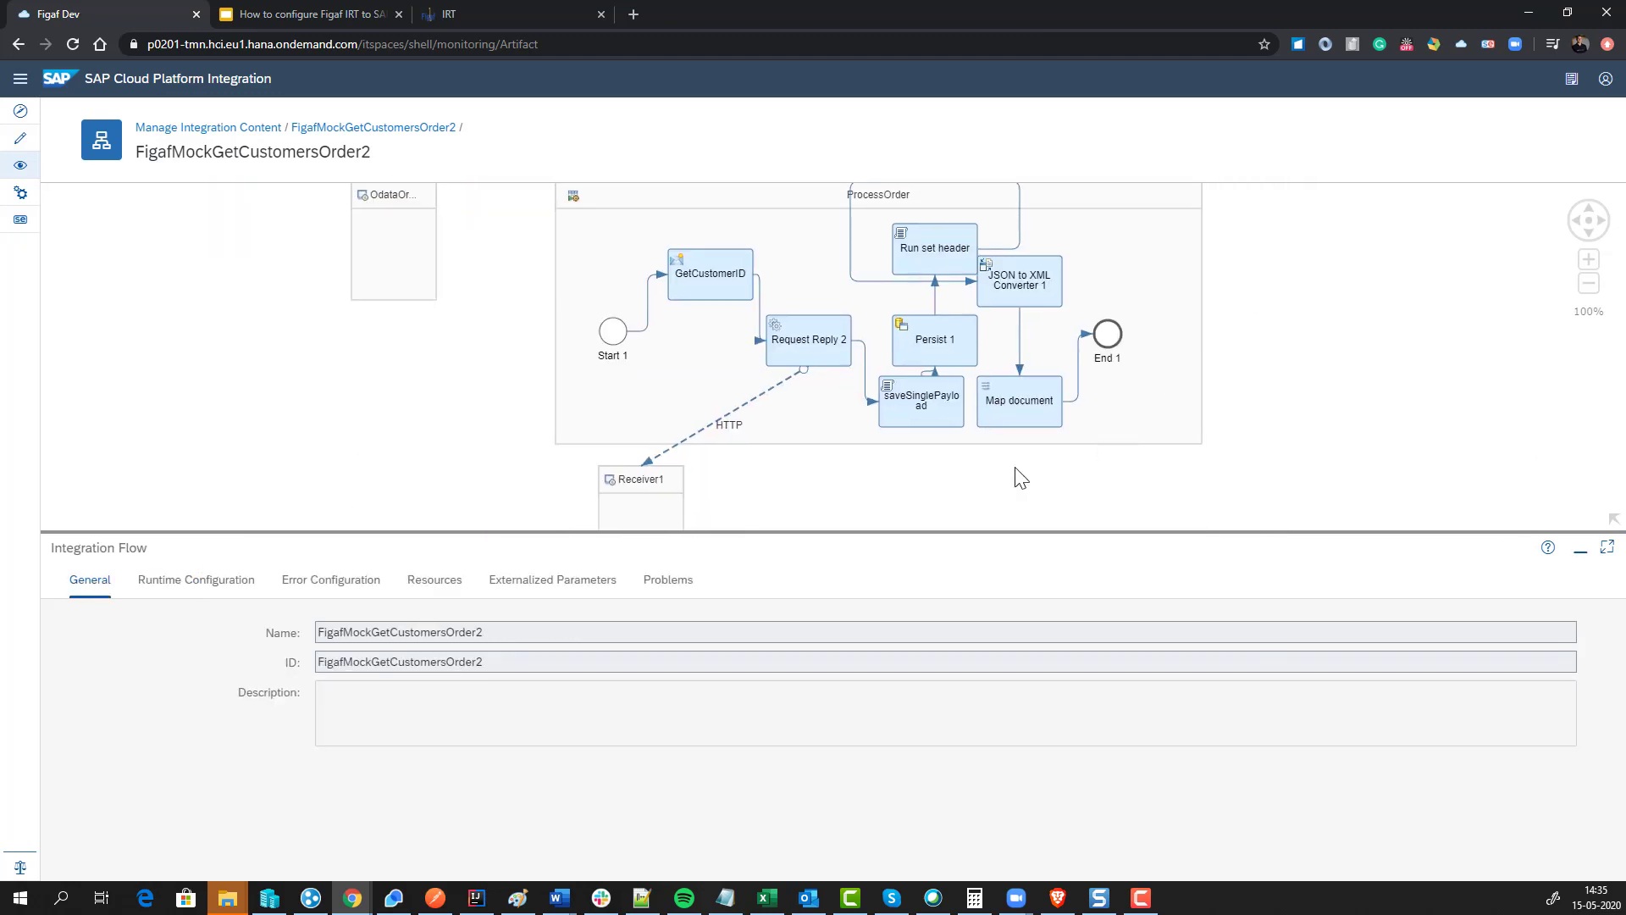
click(736, 420)
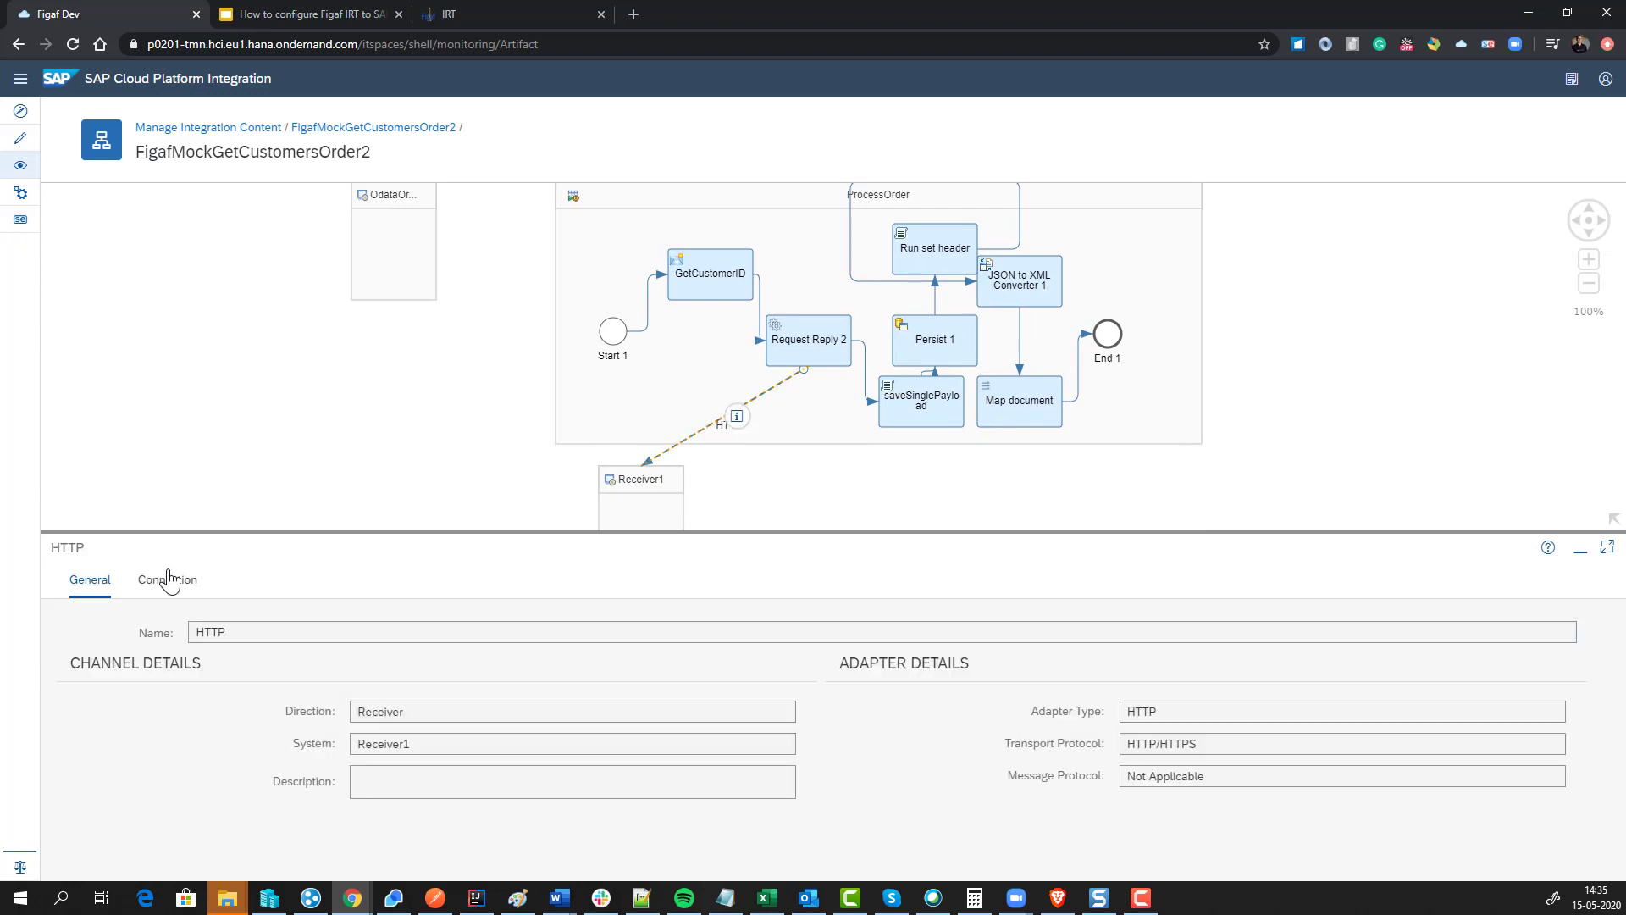
click(166, 579)
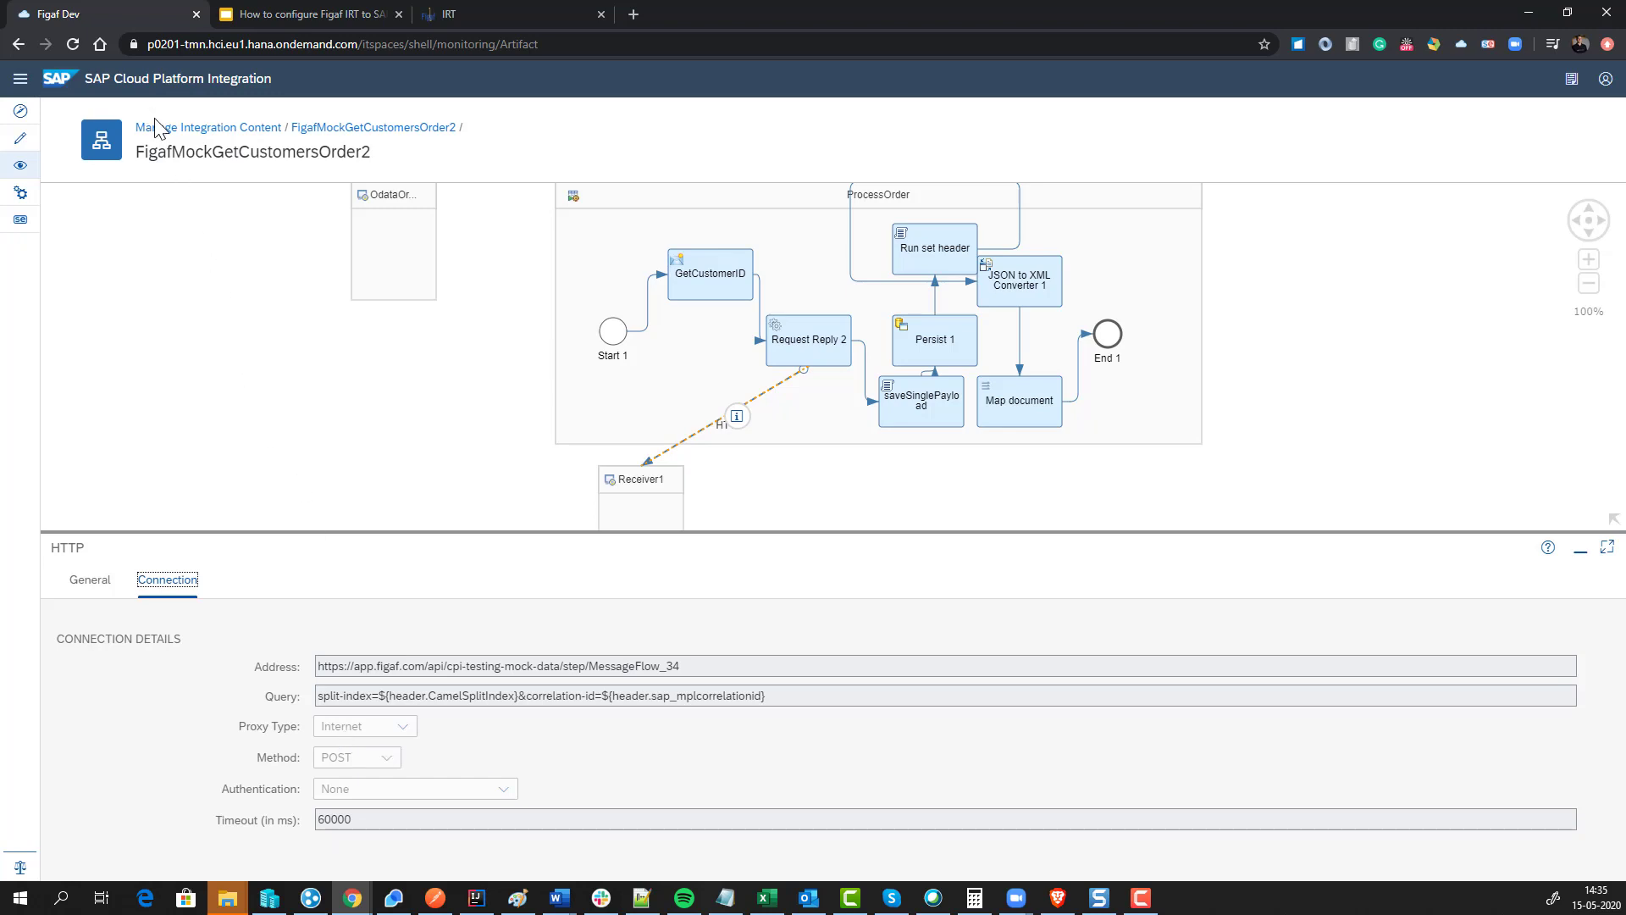
click(21, 165)
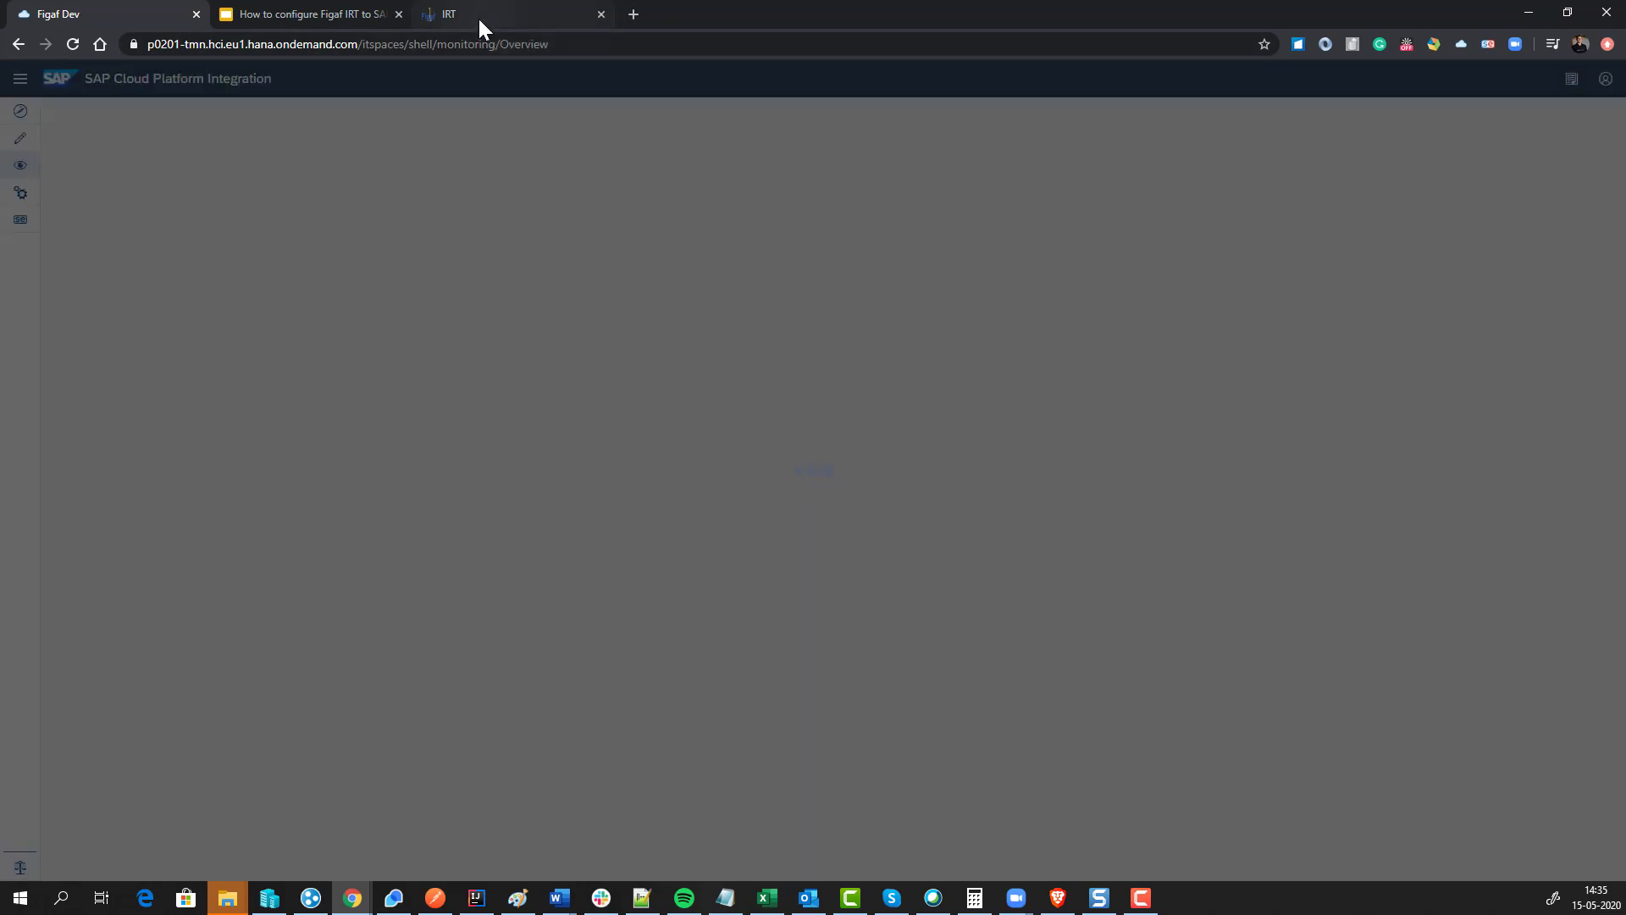
Step: Refresh Manage Integration Content 'All' to check FigafMockGetCustomersOrder2's status, then return to Figaf
click(480, 18)
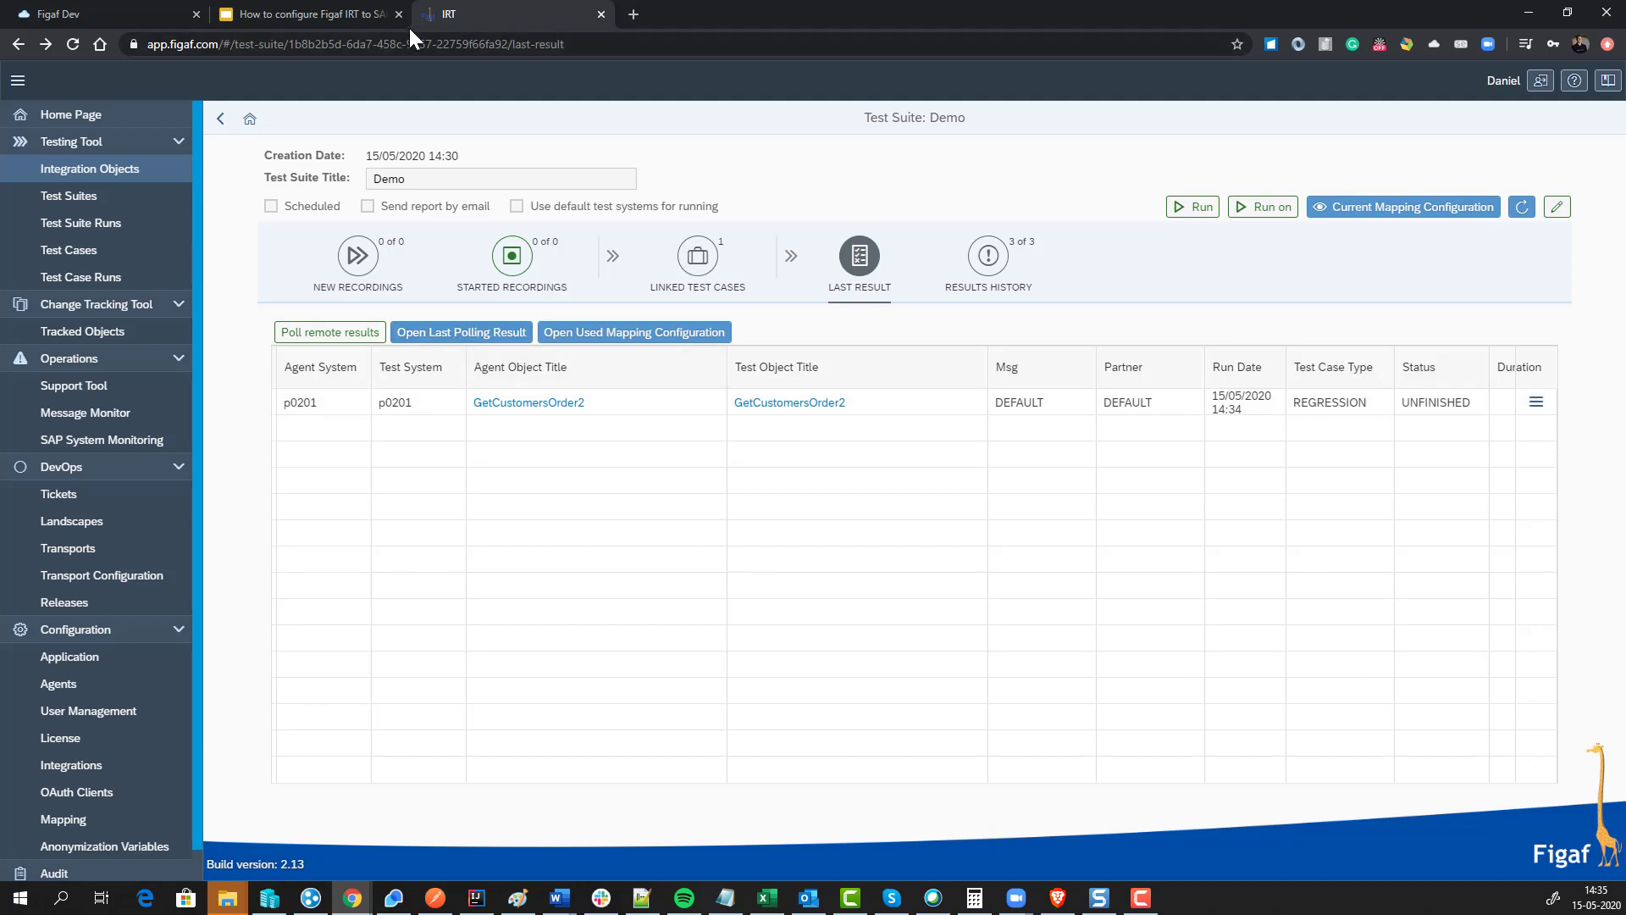
click(83, 15)
click(130, 490)
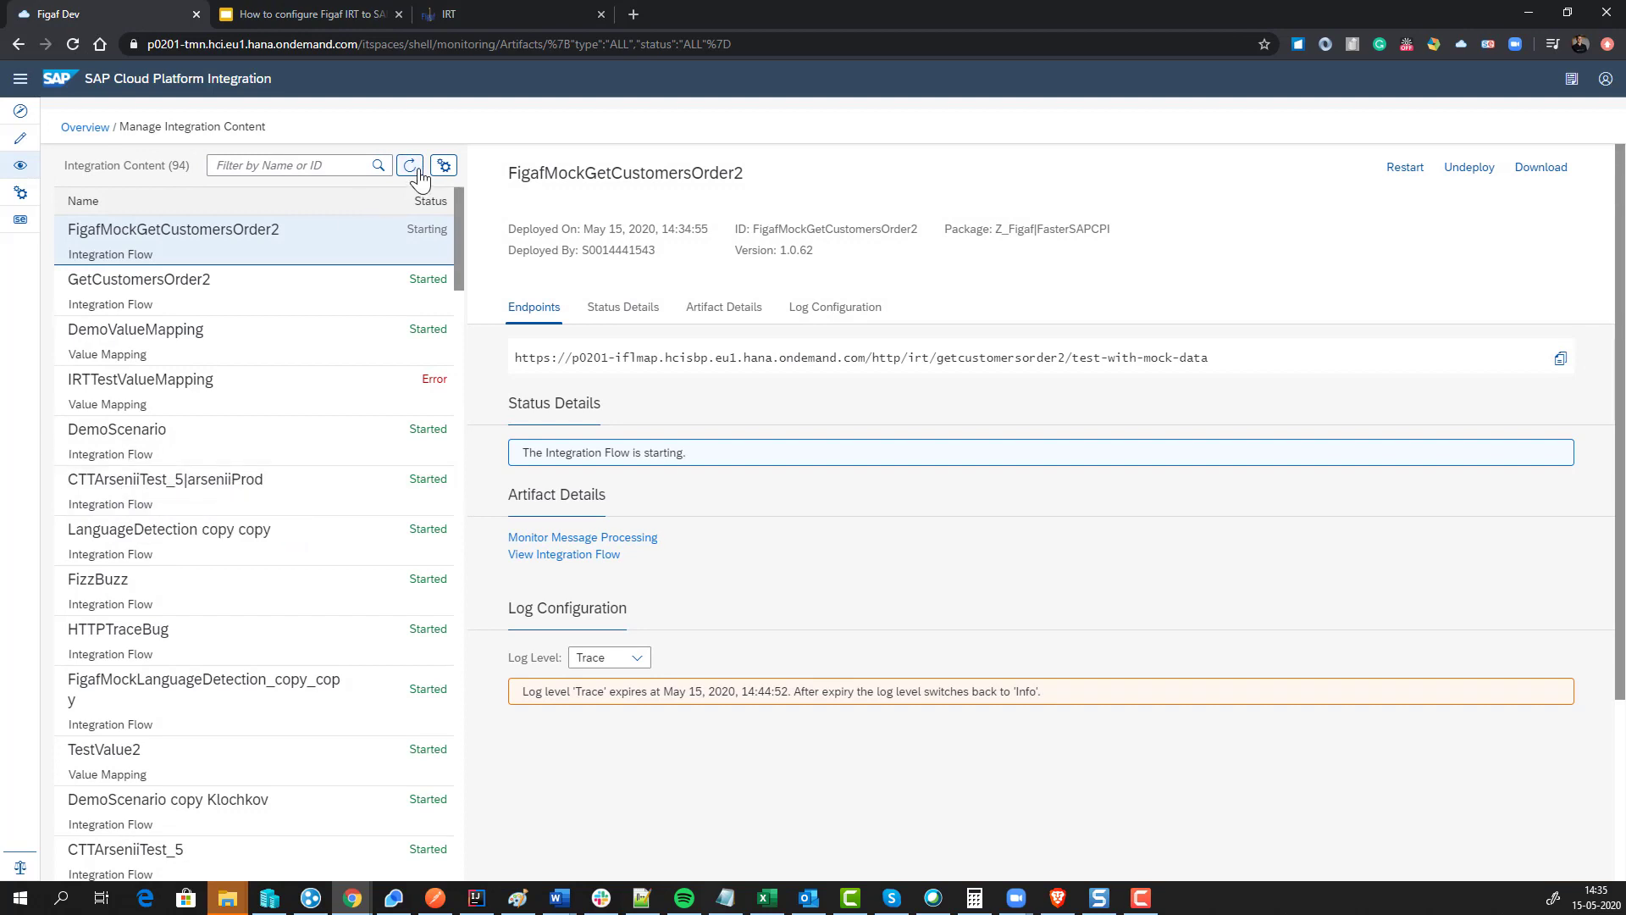
click(417, 173)
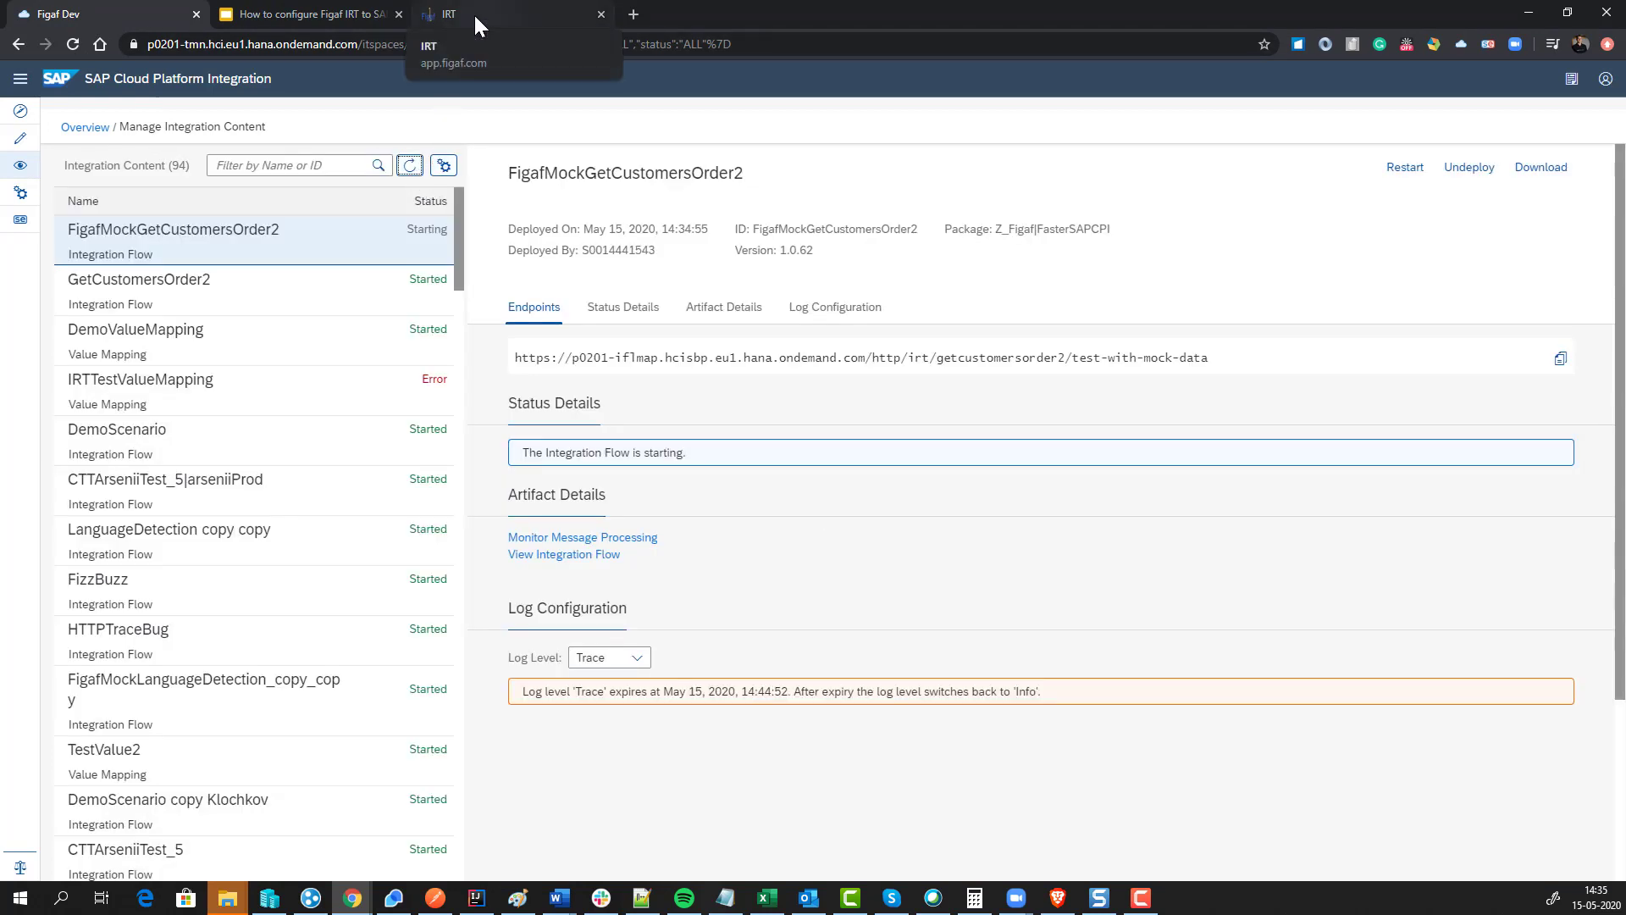
click(475, 13)
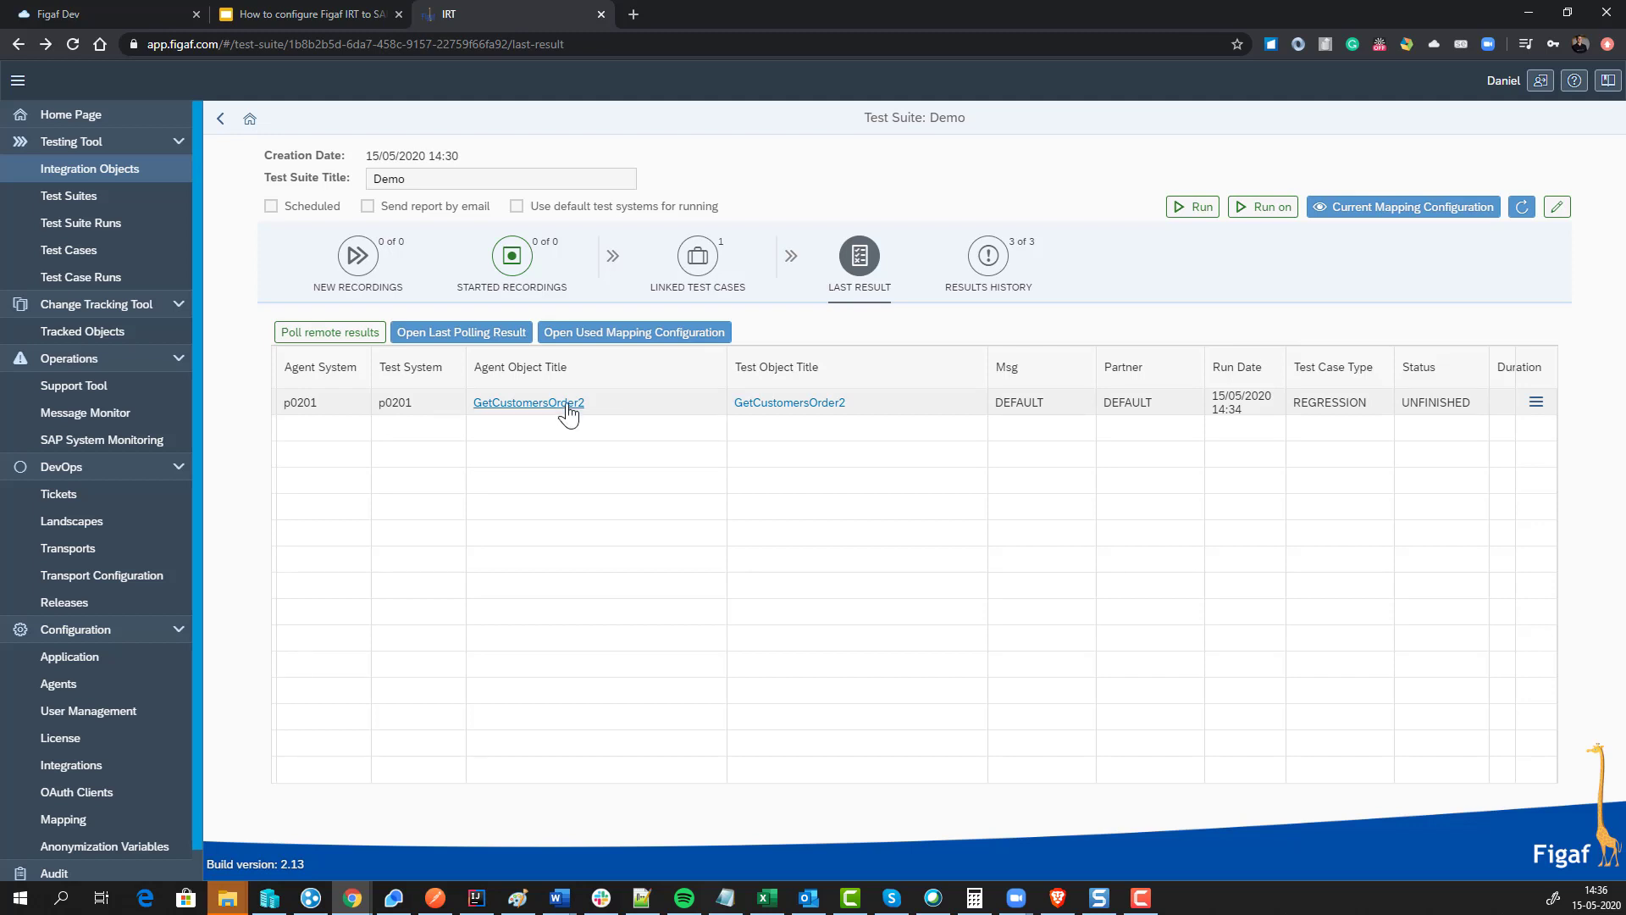
Step: Resave GetCustomersOrder2's test configuration from its integration object details
click(759, 405)
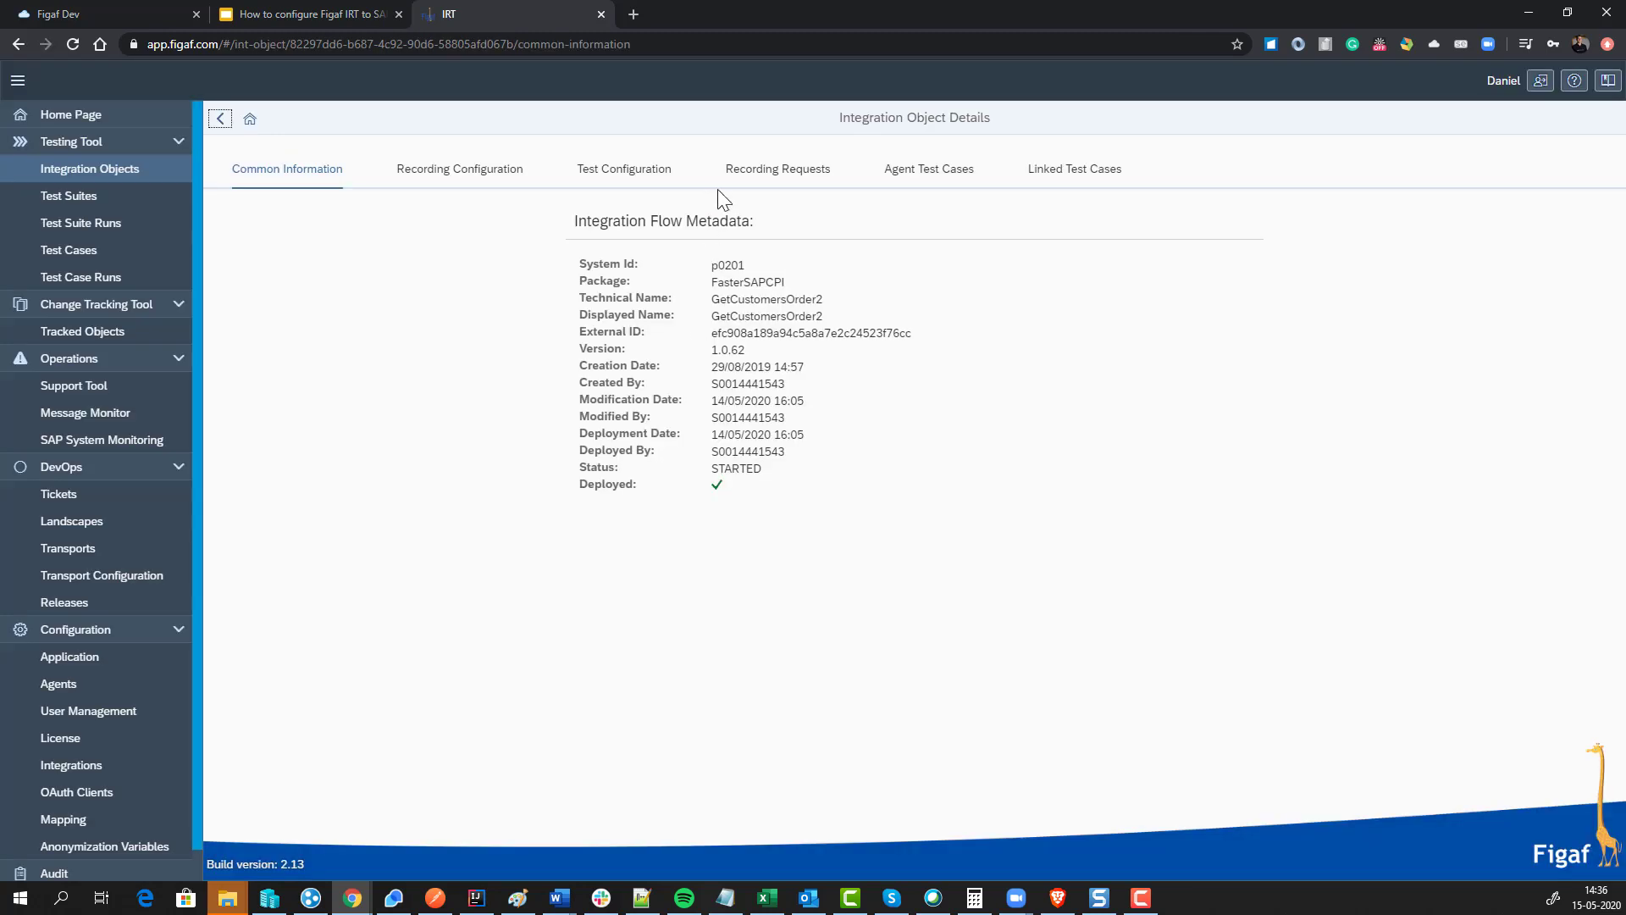
click(772, 170)
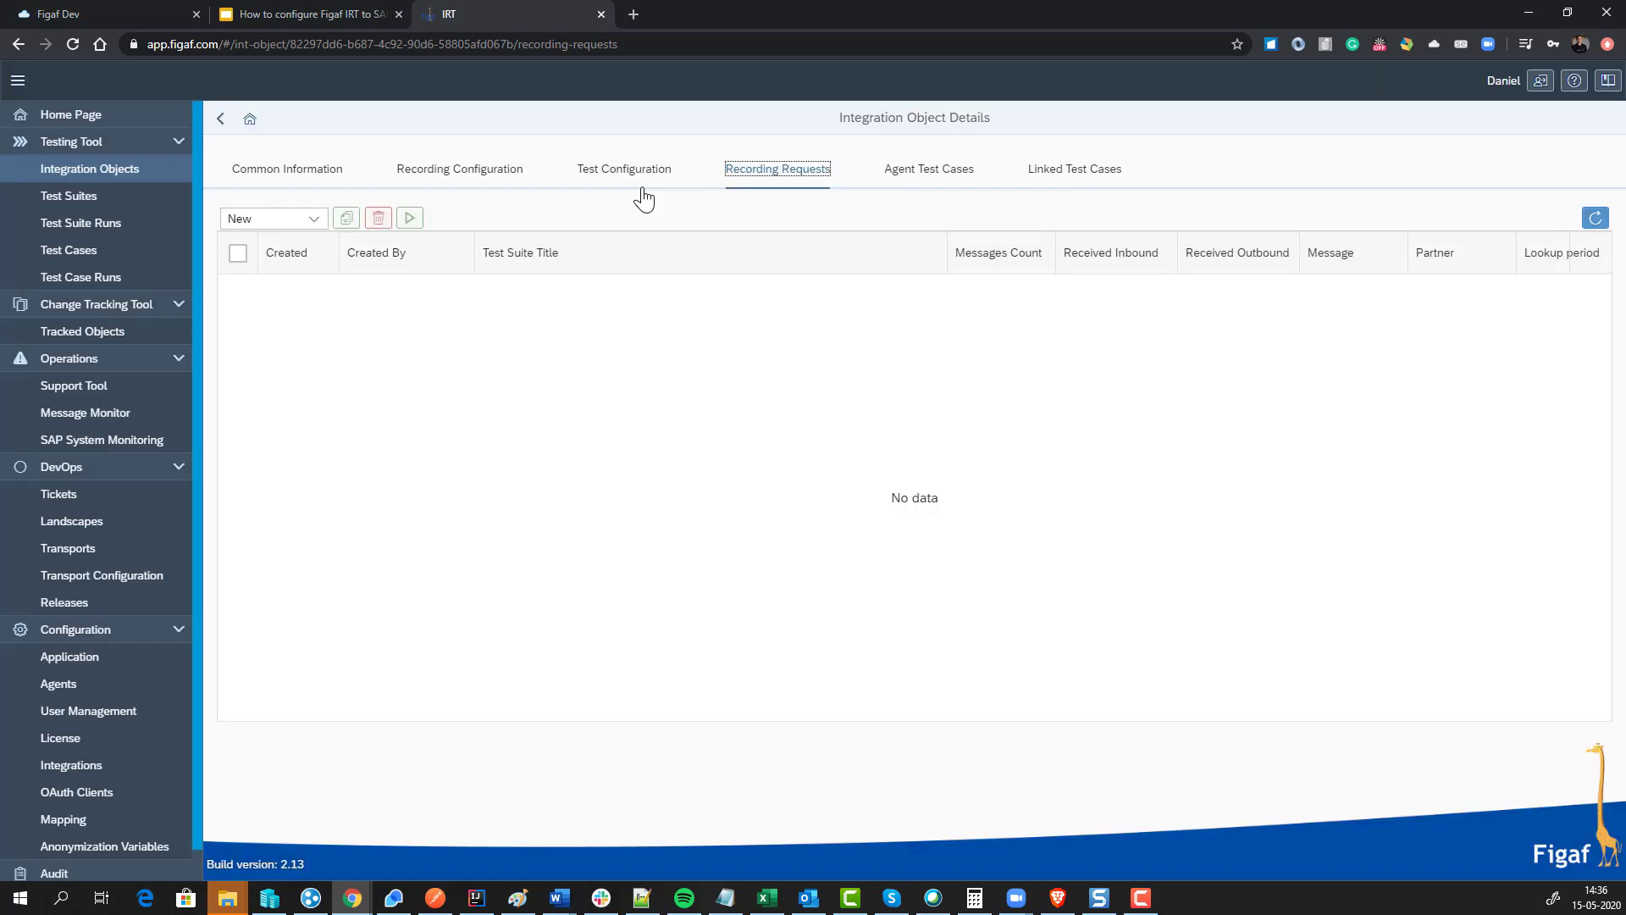
click(642, 178)
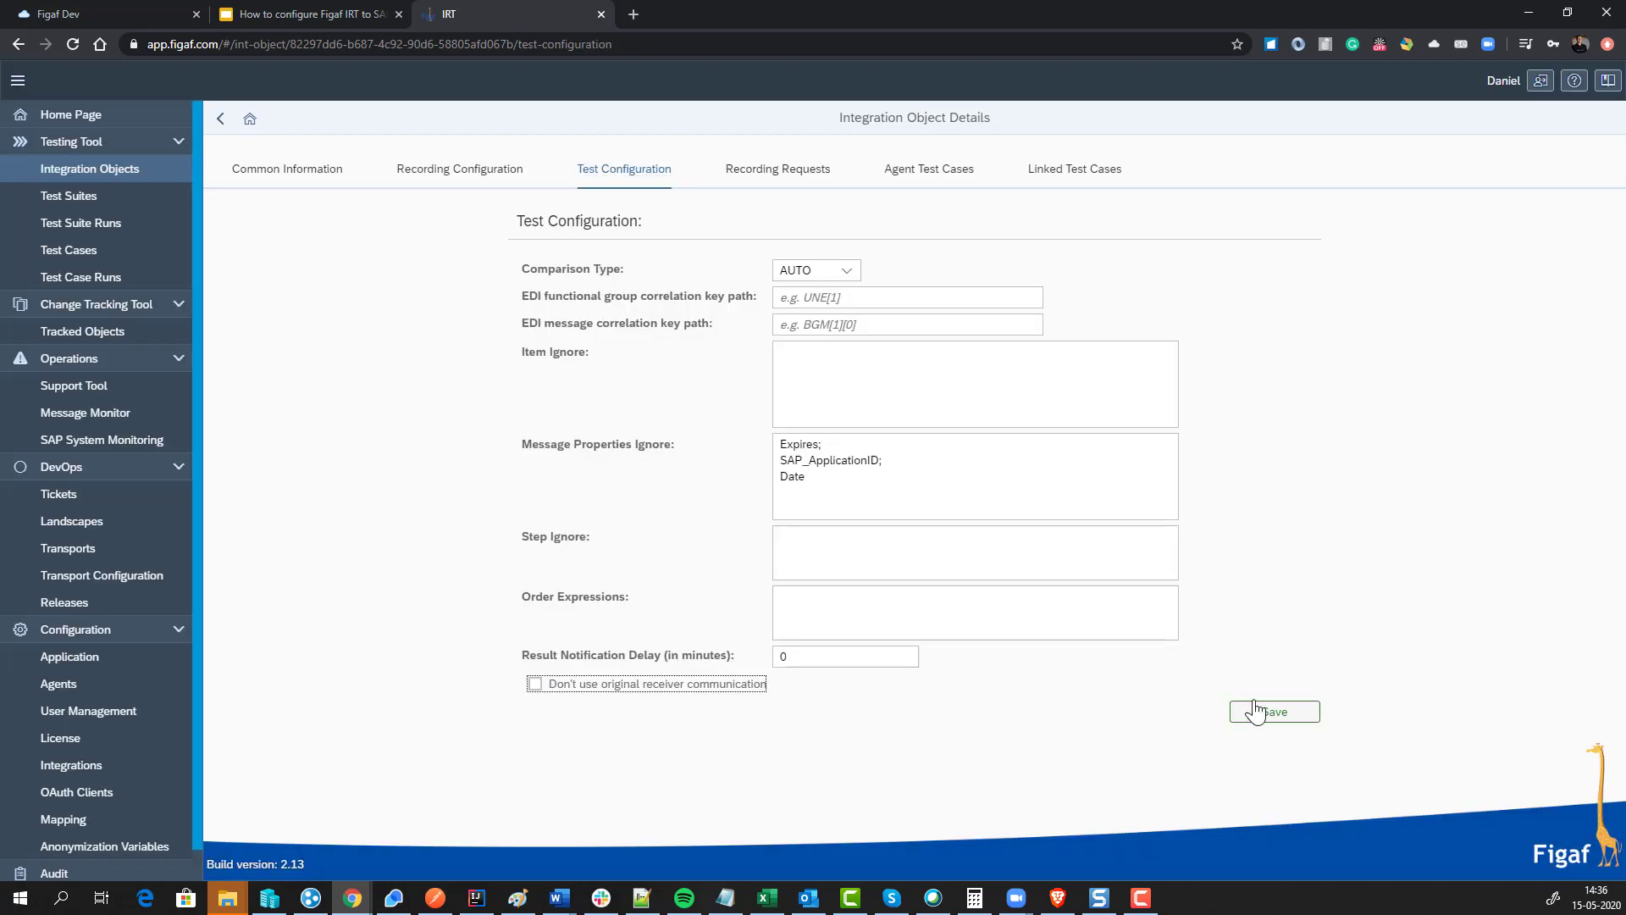
click(1256, 712)
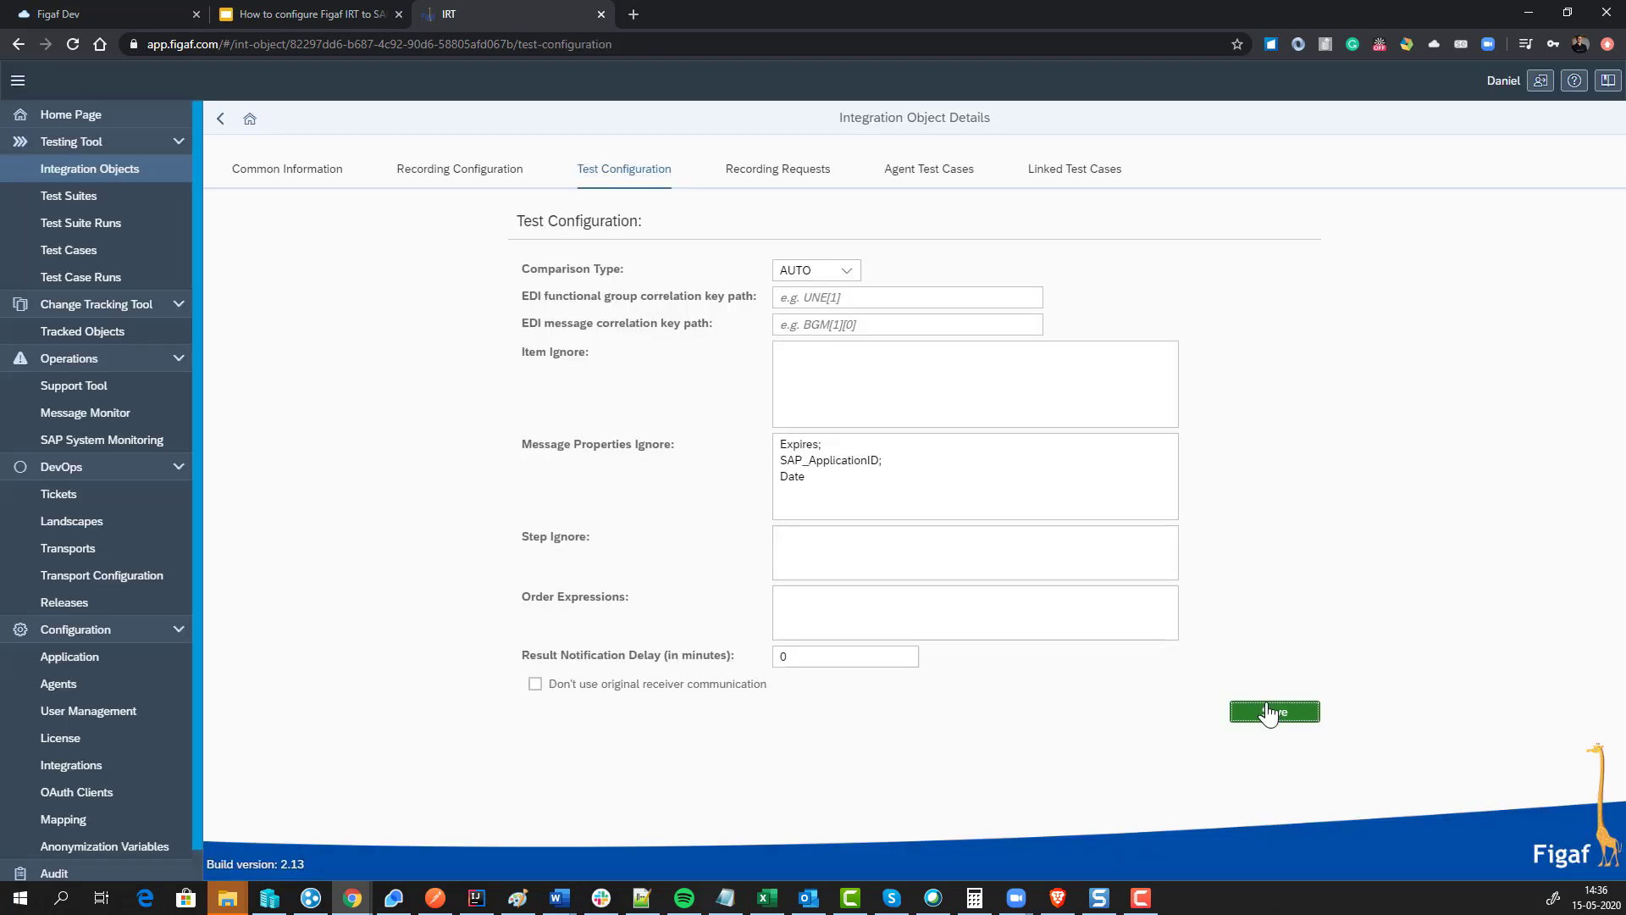
click(923, 511)
click(224, 120)
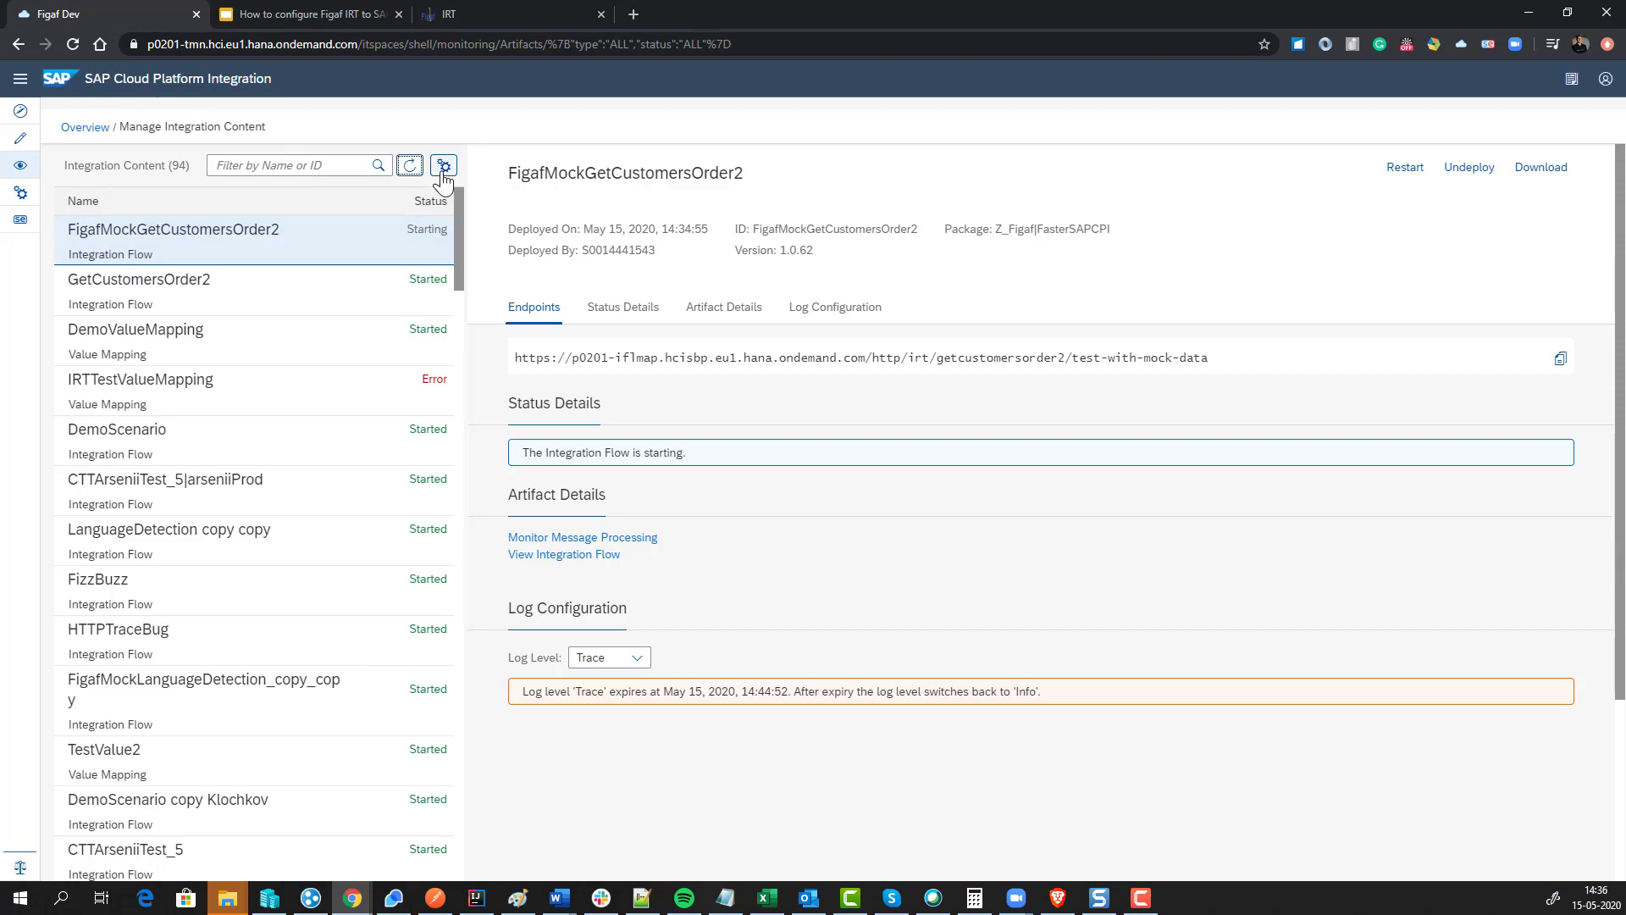
Step: Refresh deployed content statuses in CPI and go to Figaf's Tracked Objects list
click(409, 166)
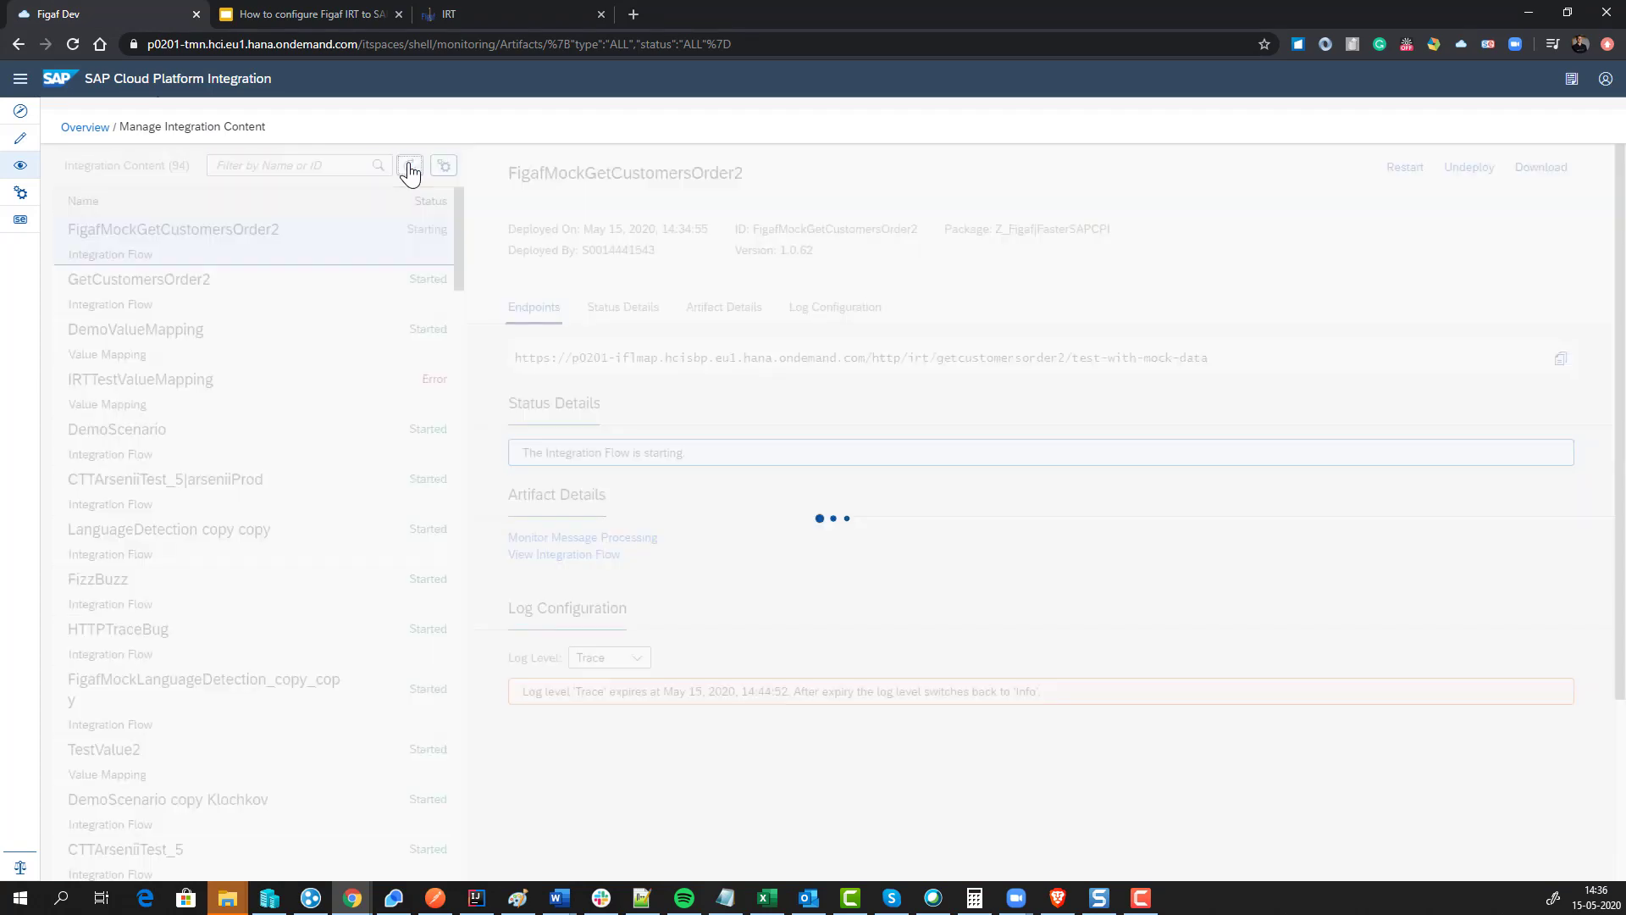
click(458, 11)
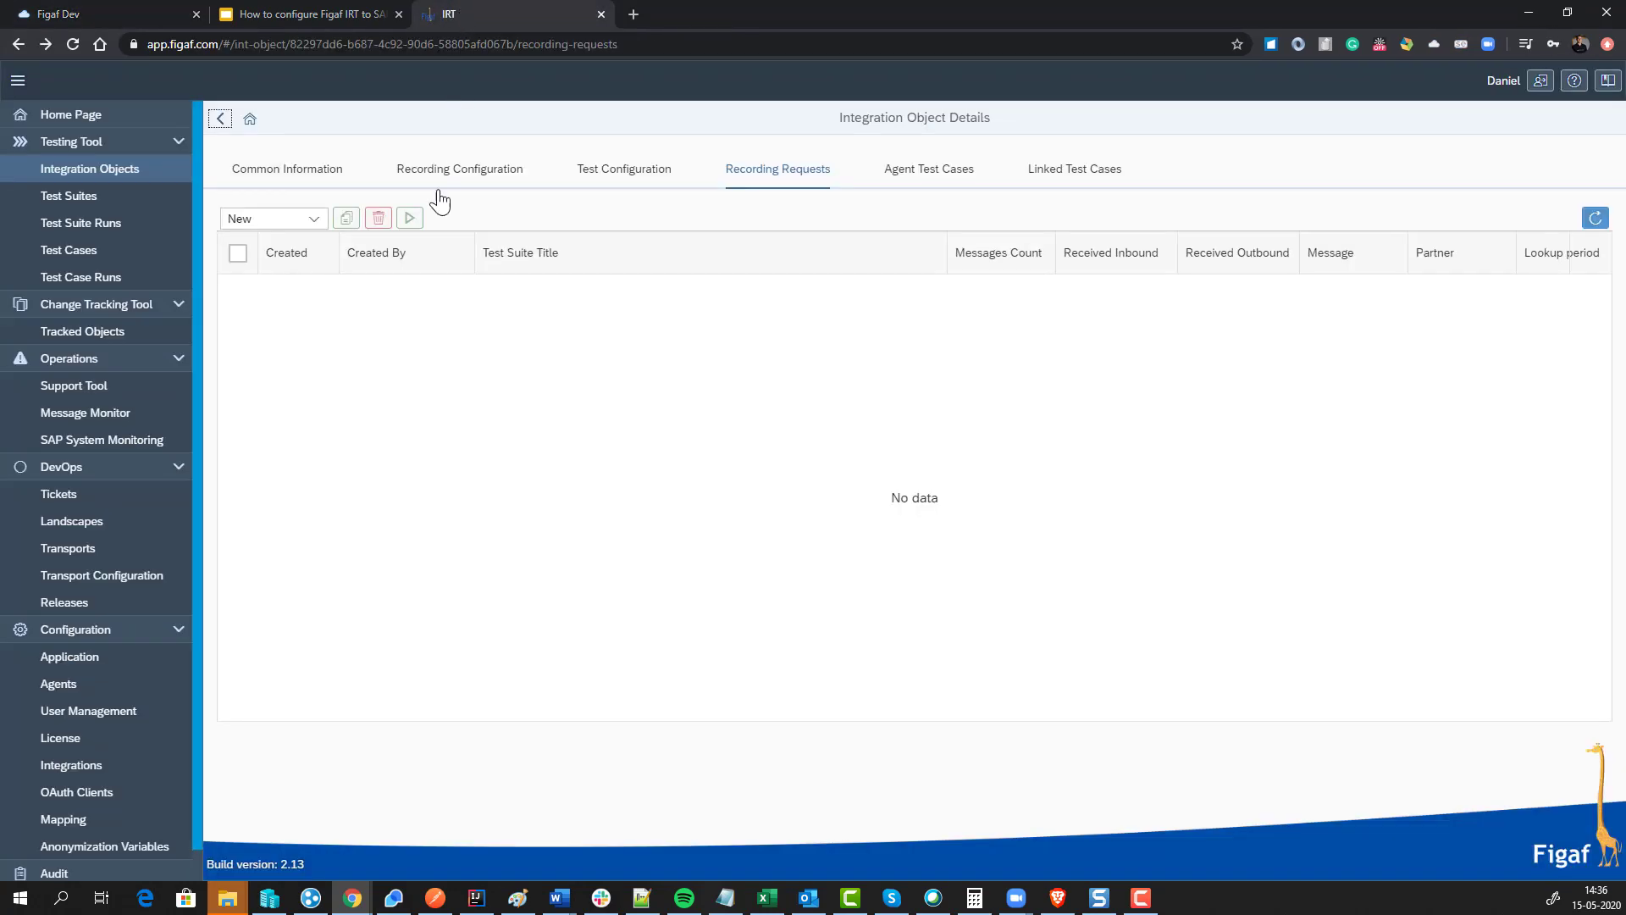
click(107, 330)
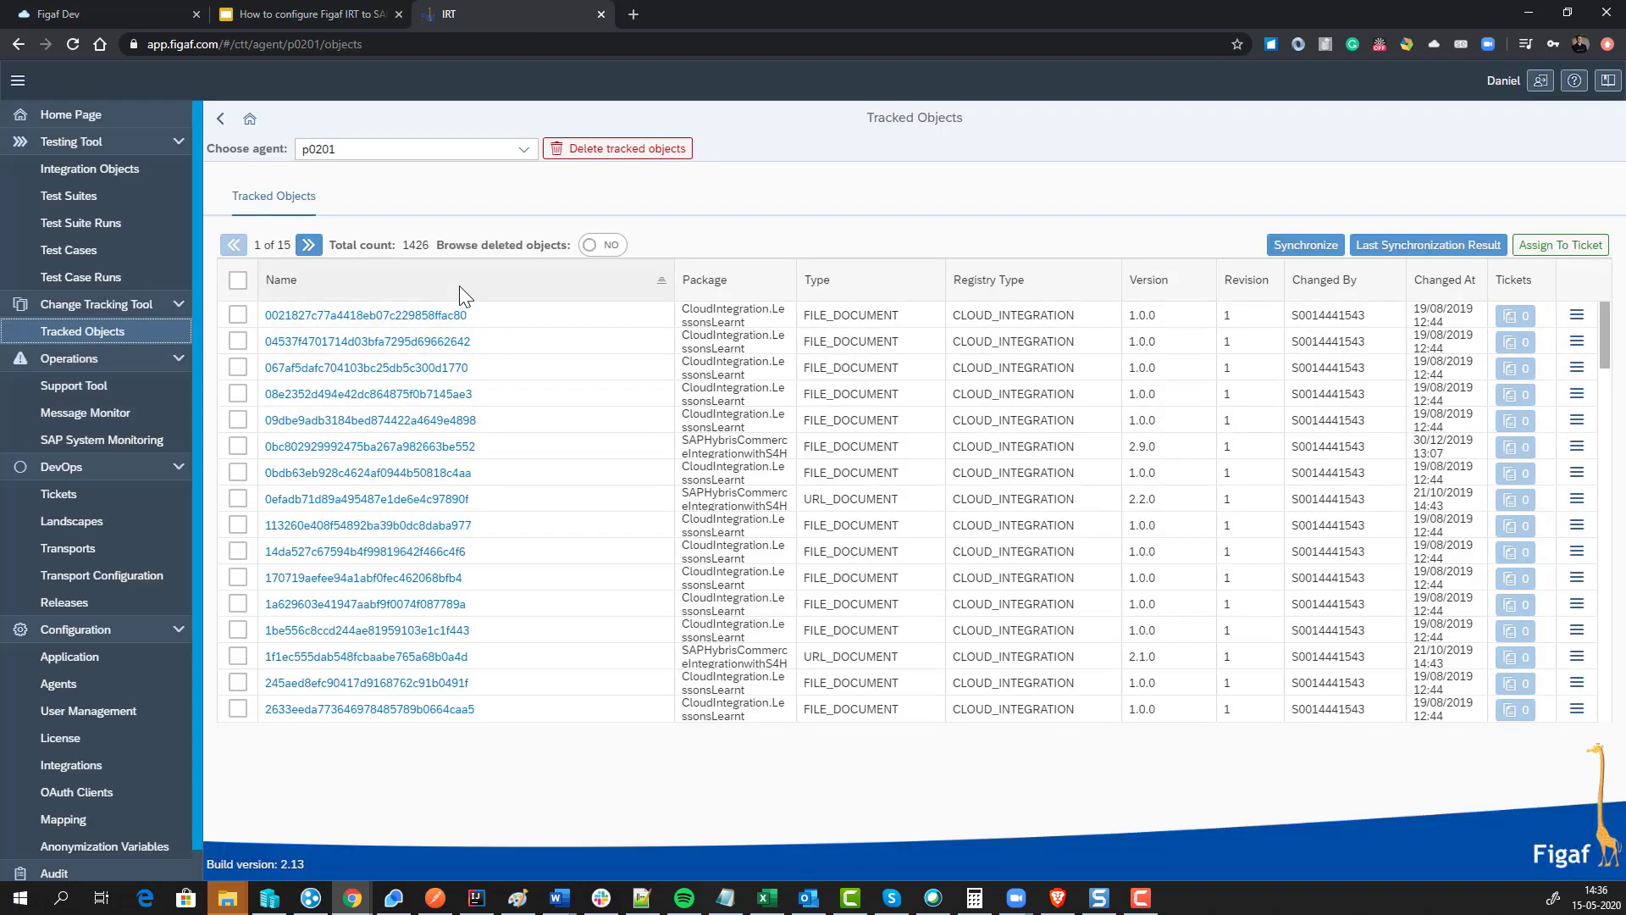
Step: Filter tracked objects by 'fast', open FasterSAPCPI's GetCustomersOrder2, and launch it in SAP CPI
click(459, 286)
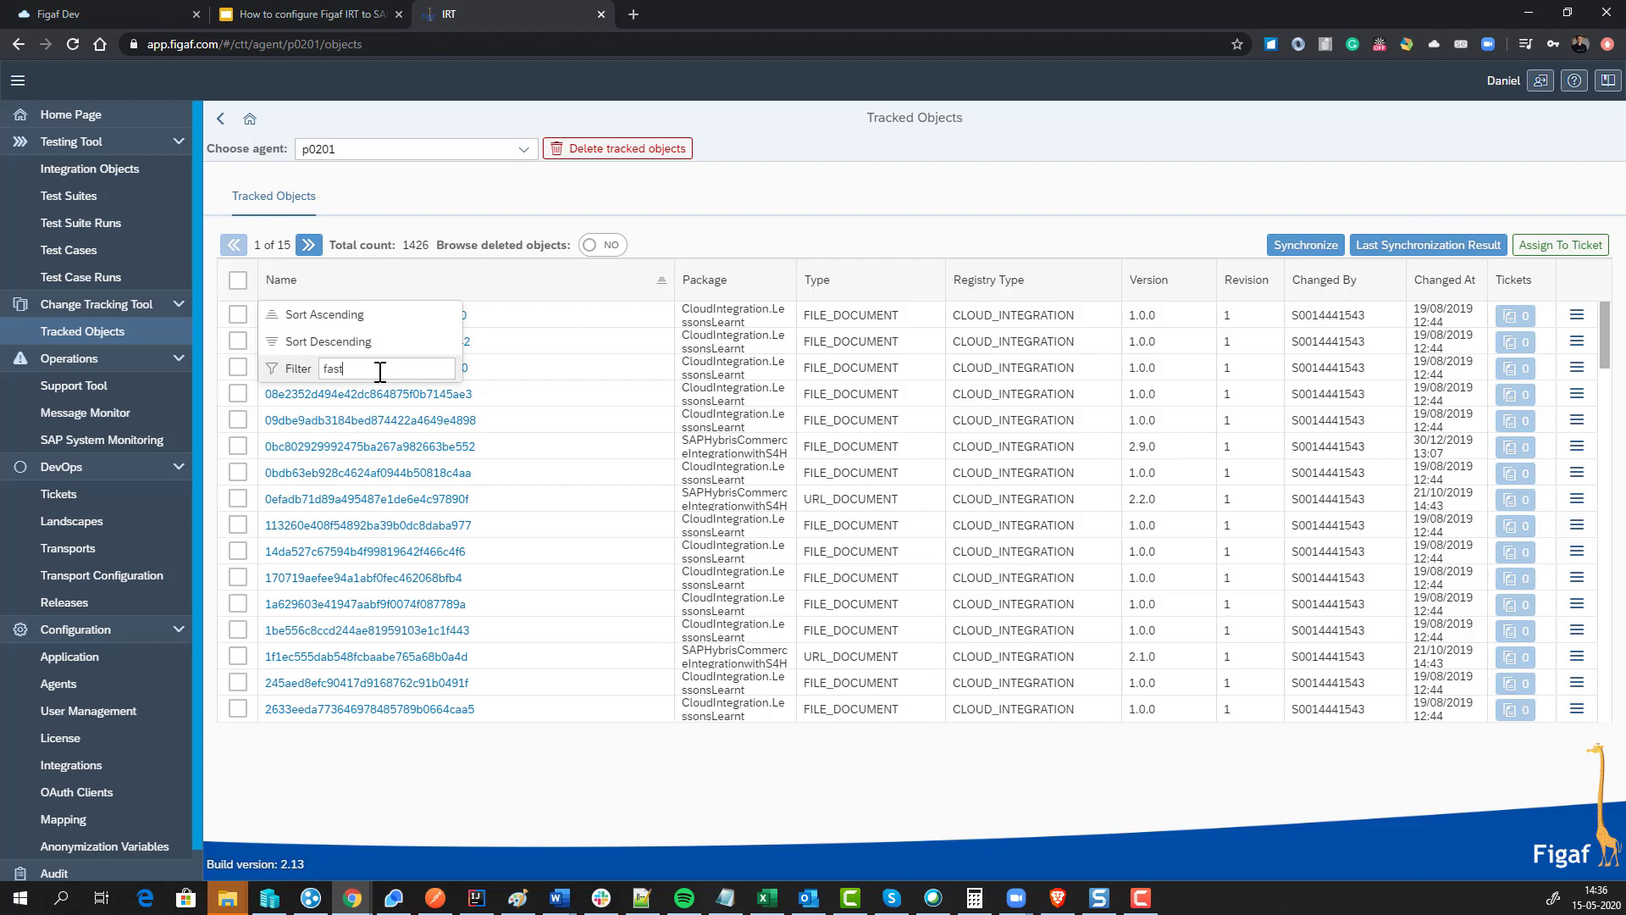
text(fast)
key(Return)
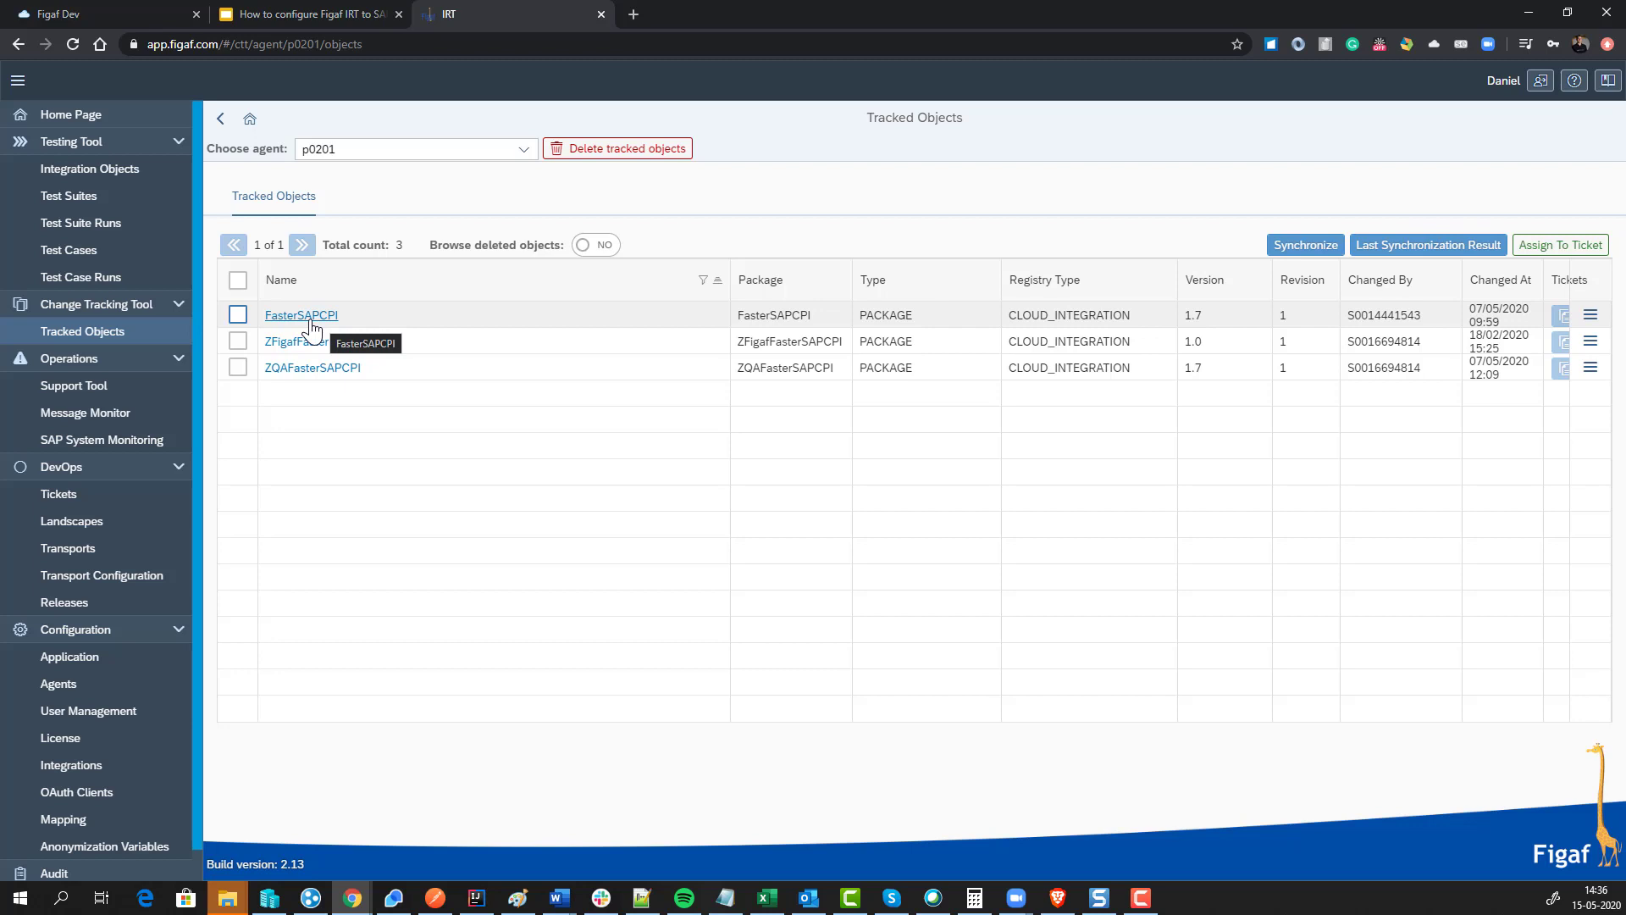
click(311, 322)
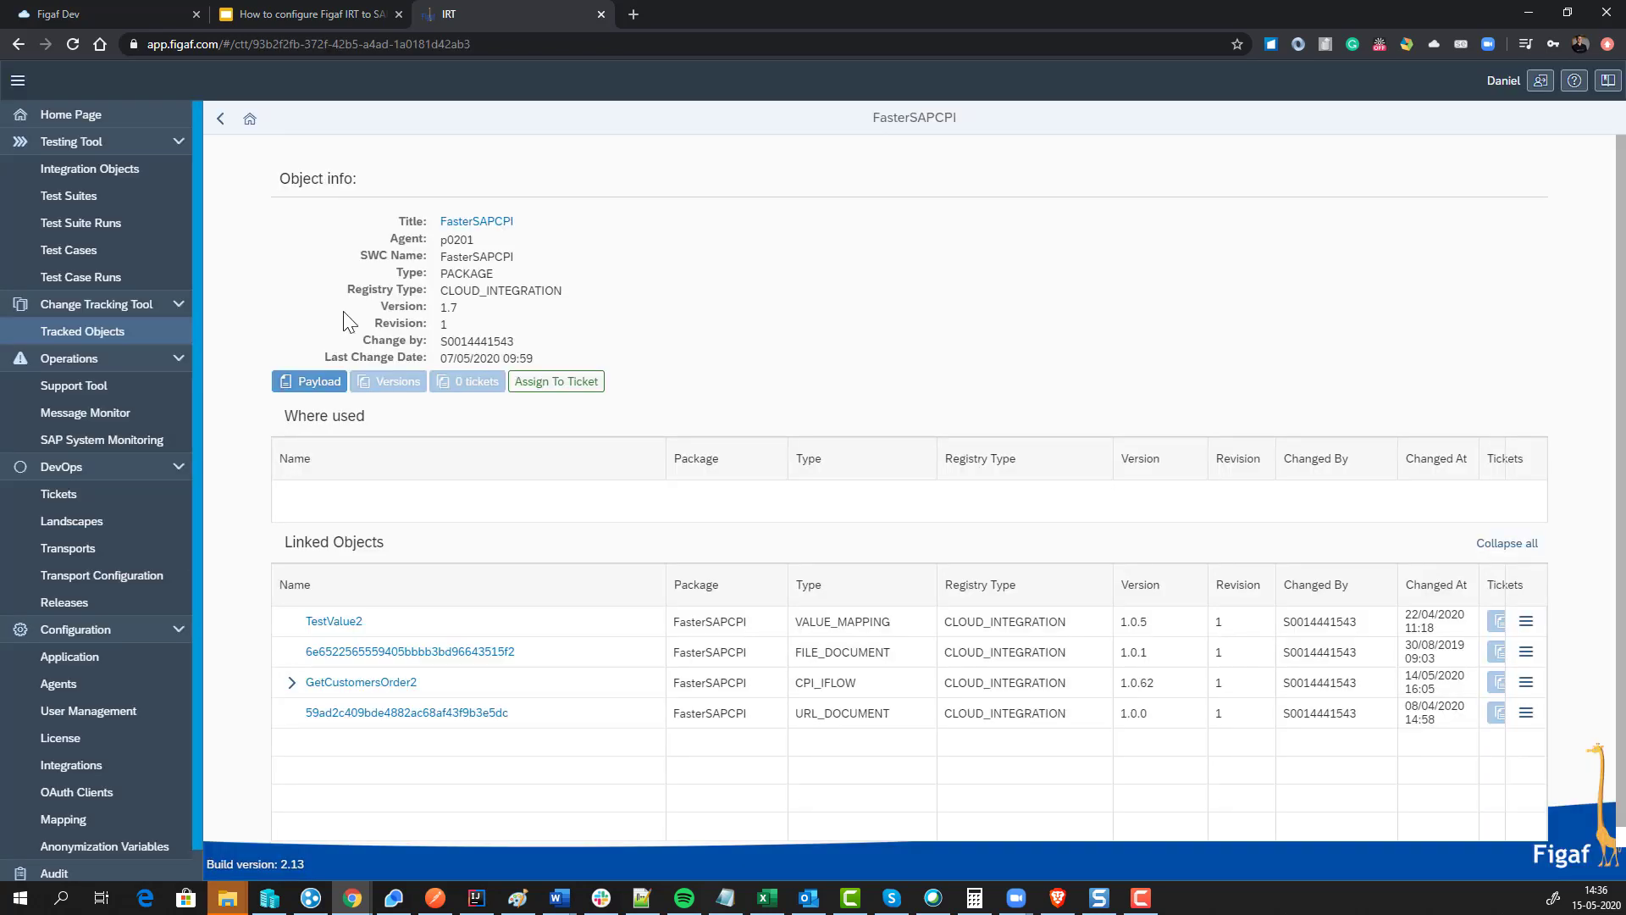
click(347, 683)
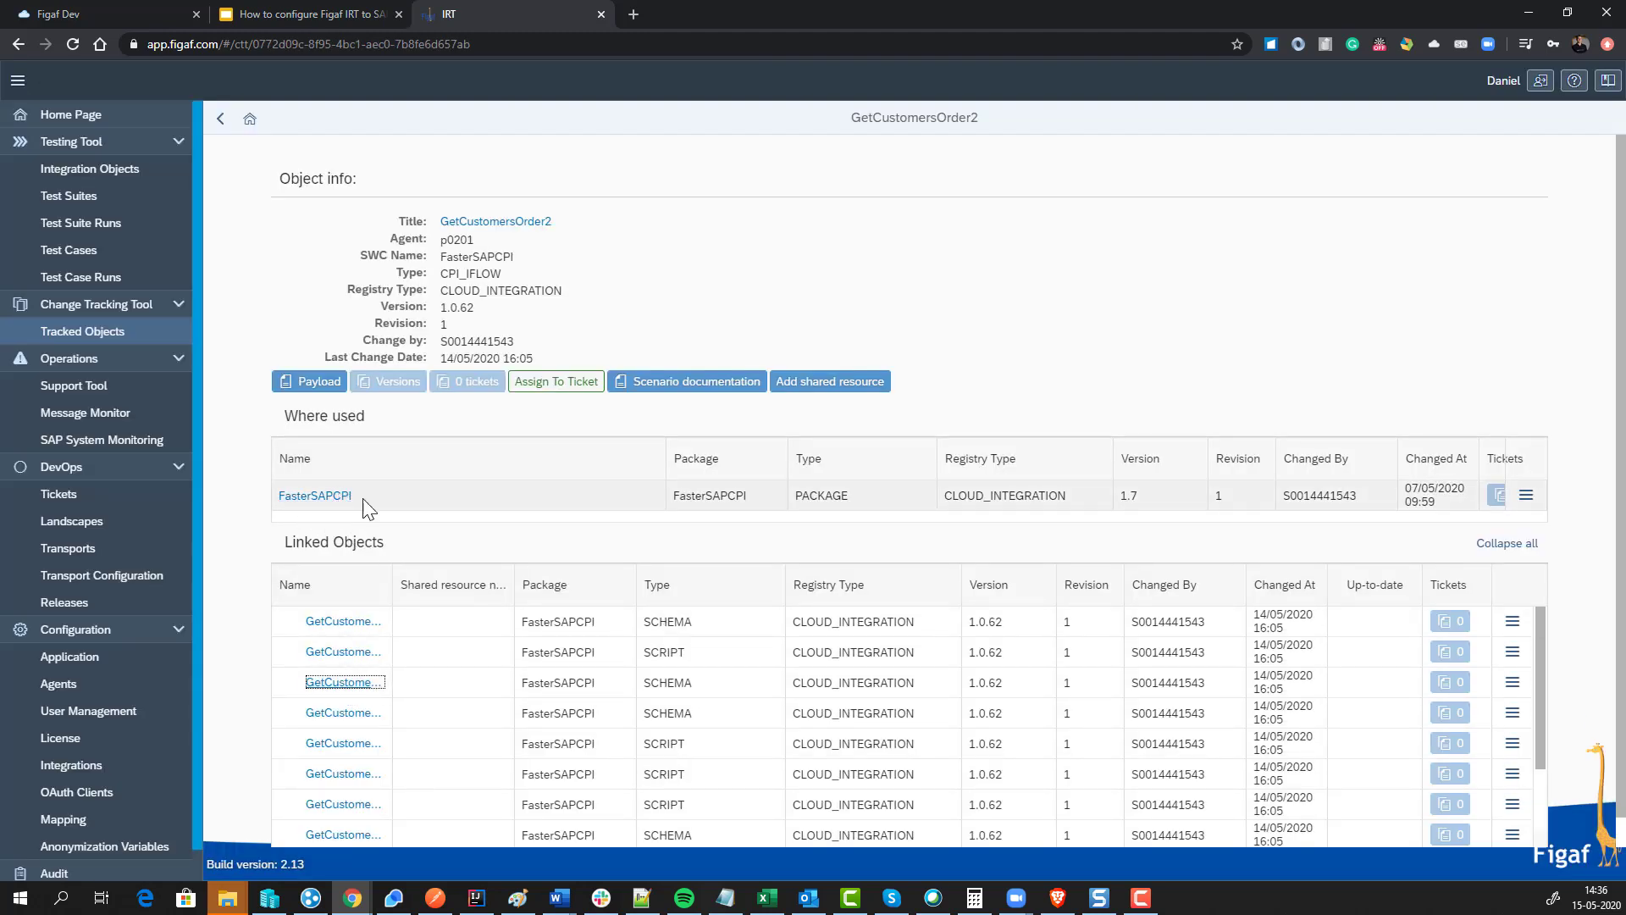
click(501, 225)
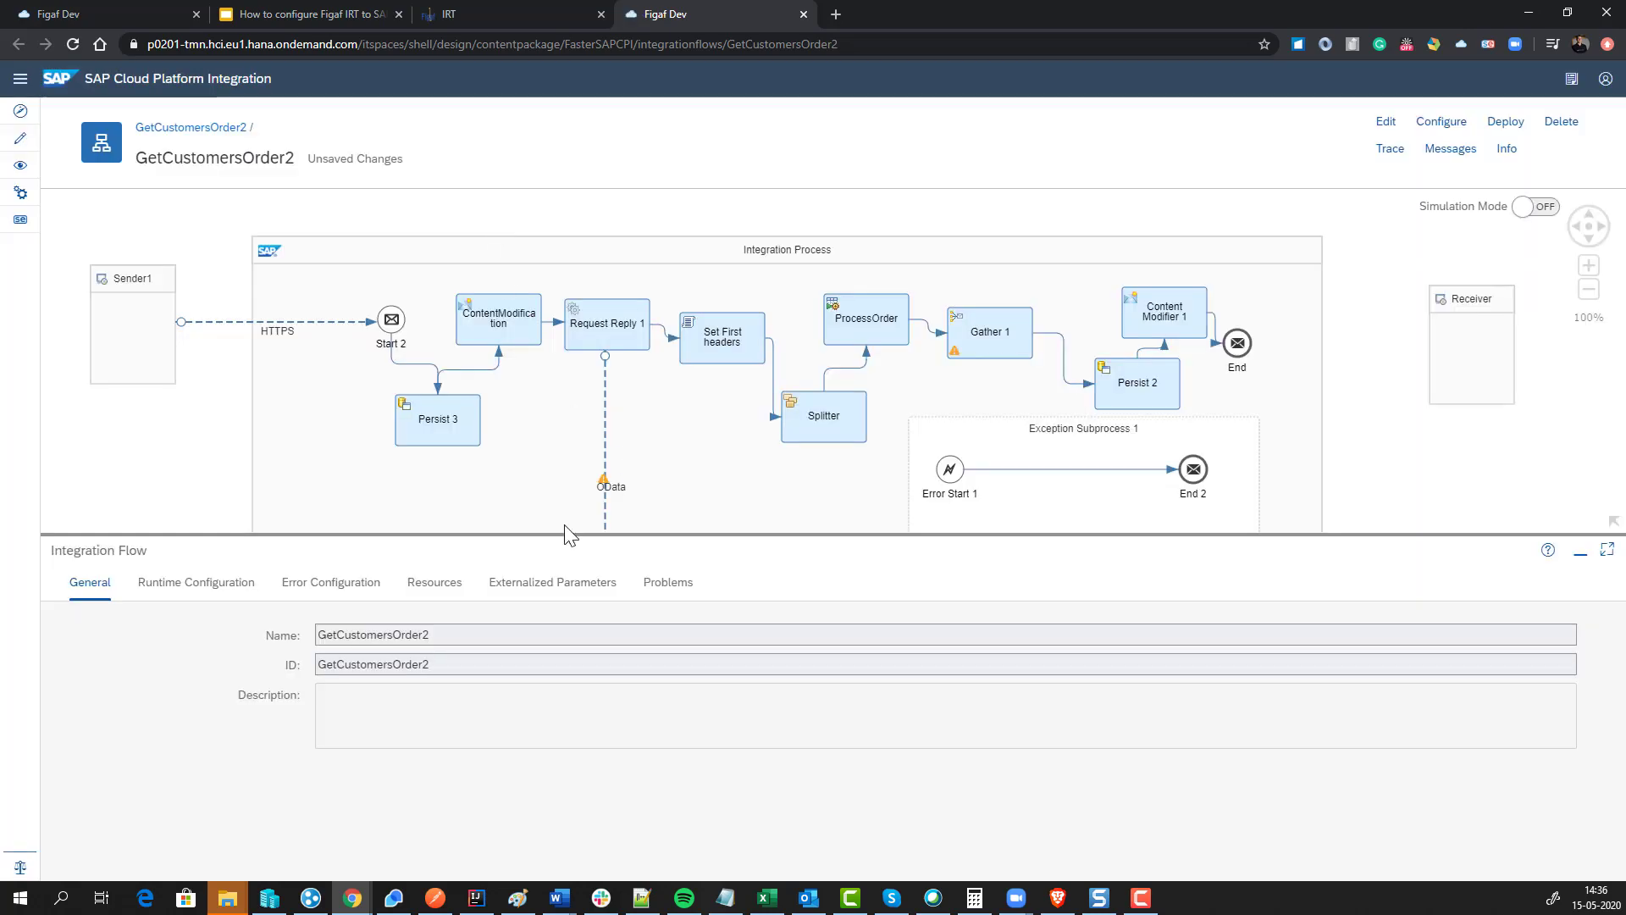
Step: Check the OData receiver connection, then edit the iflow, discarding old changes, and open Content Modifier 1's message headers
click(606, 445)
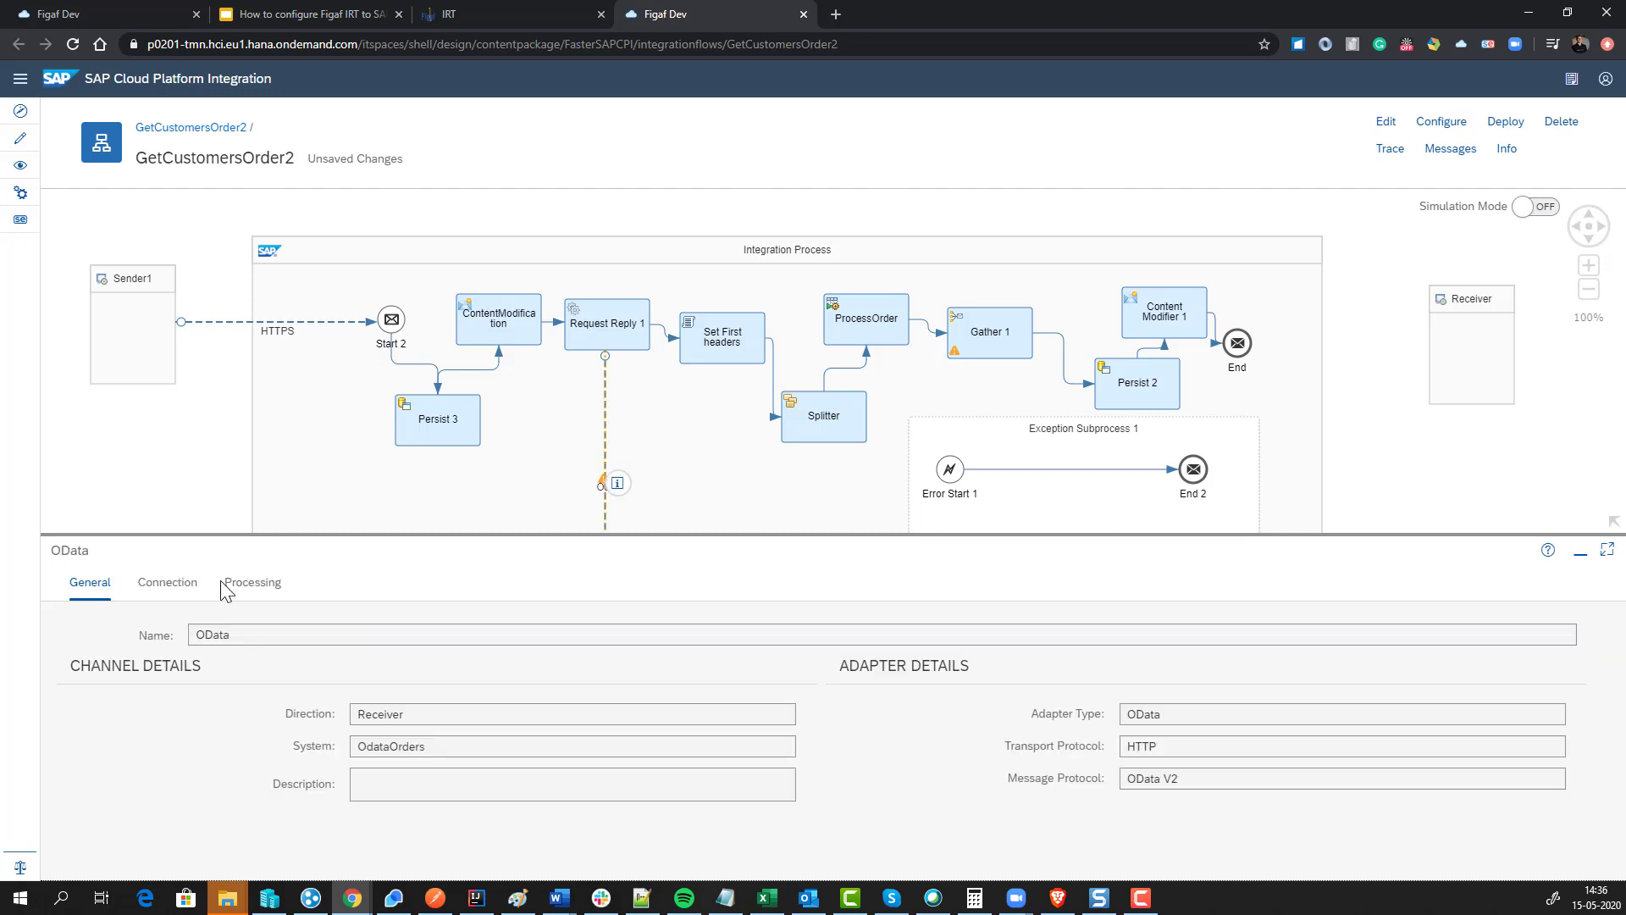
click(177, 582)
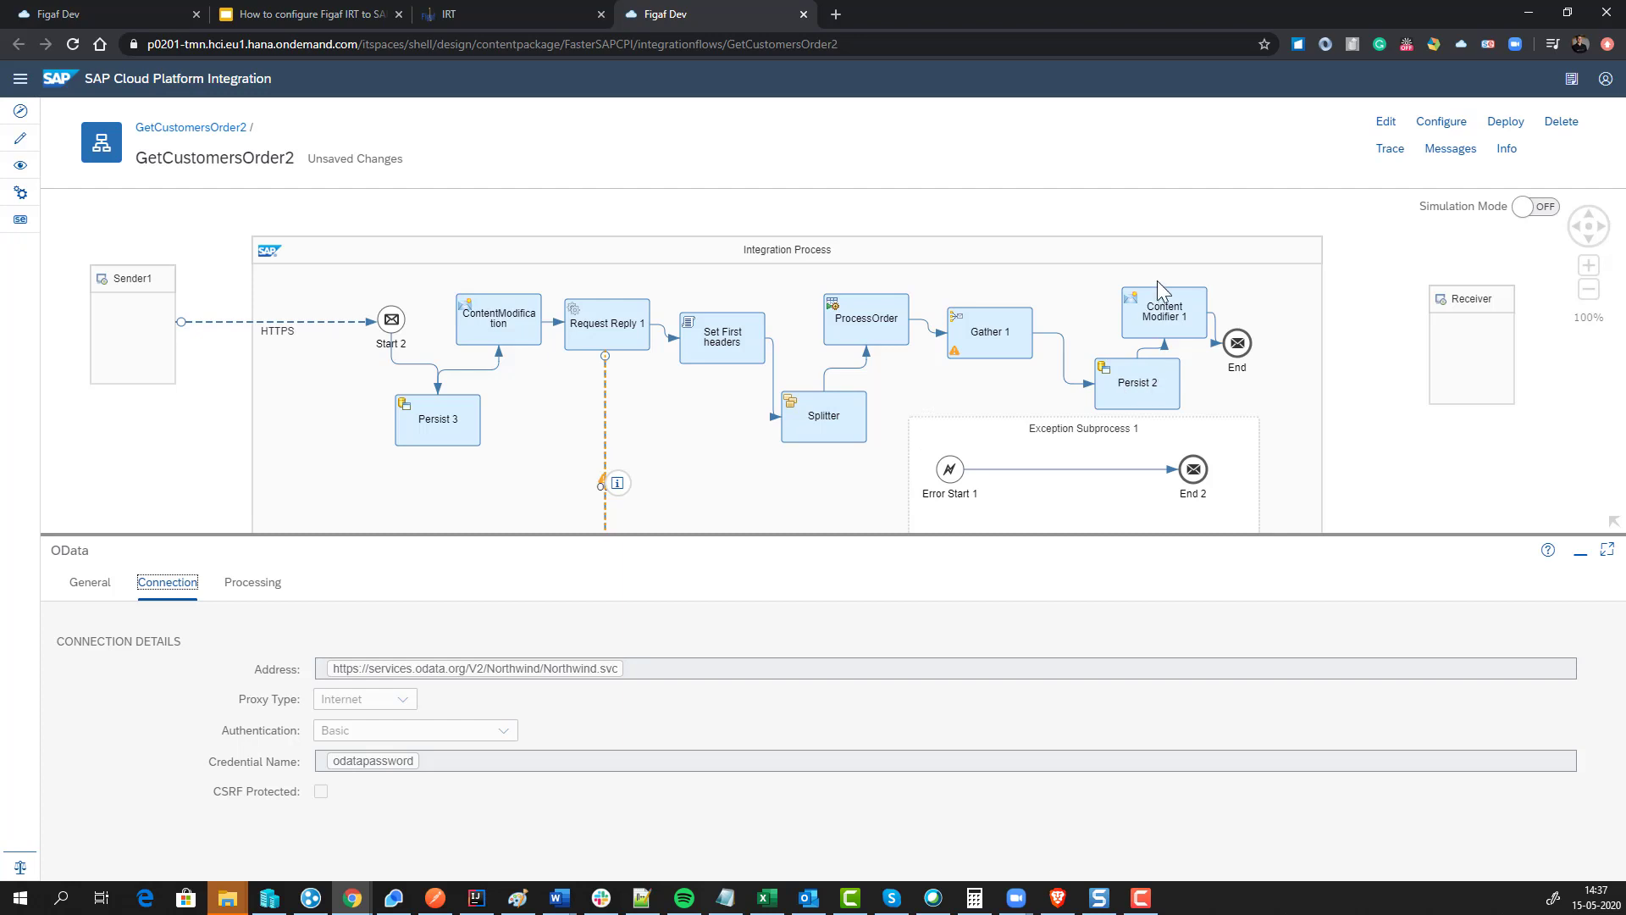
click(1169, 313)
click(1386, 121)
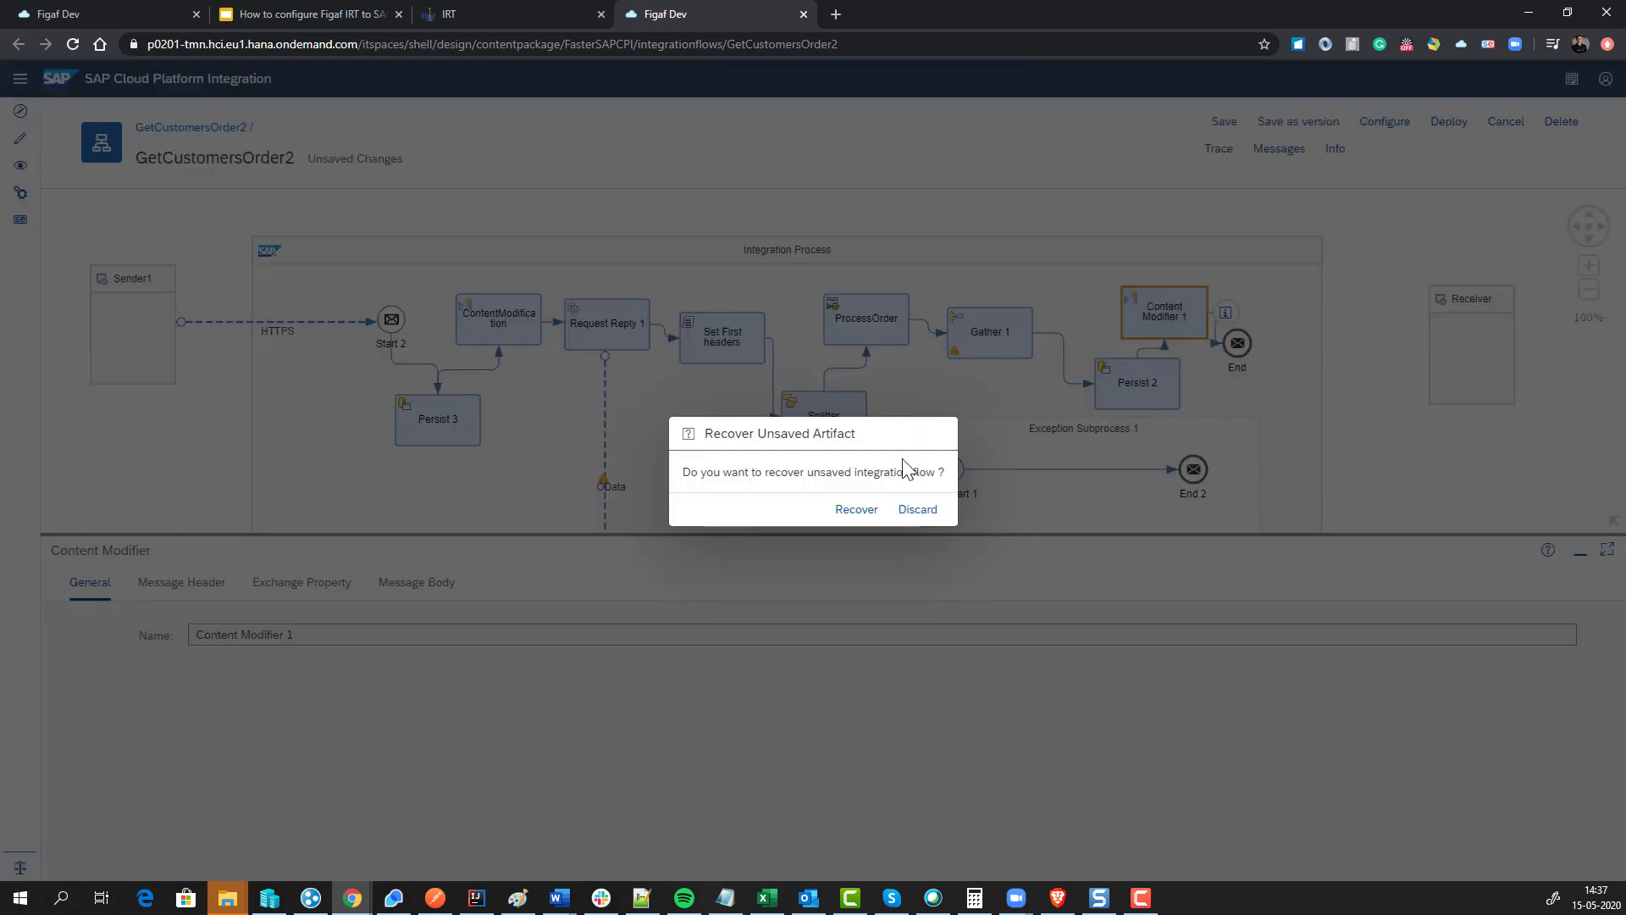
click(915, 510)
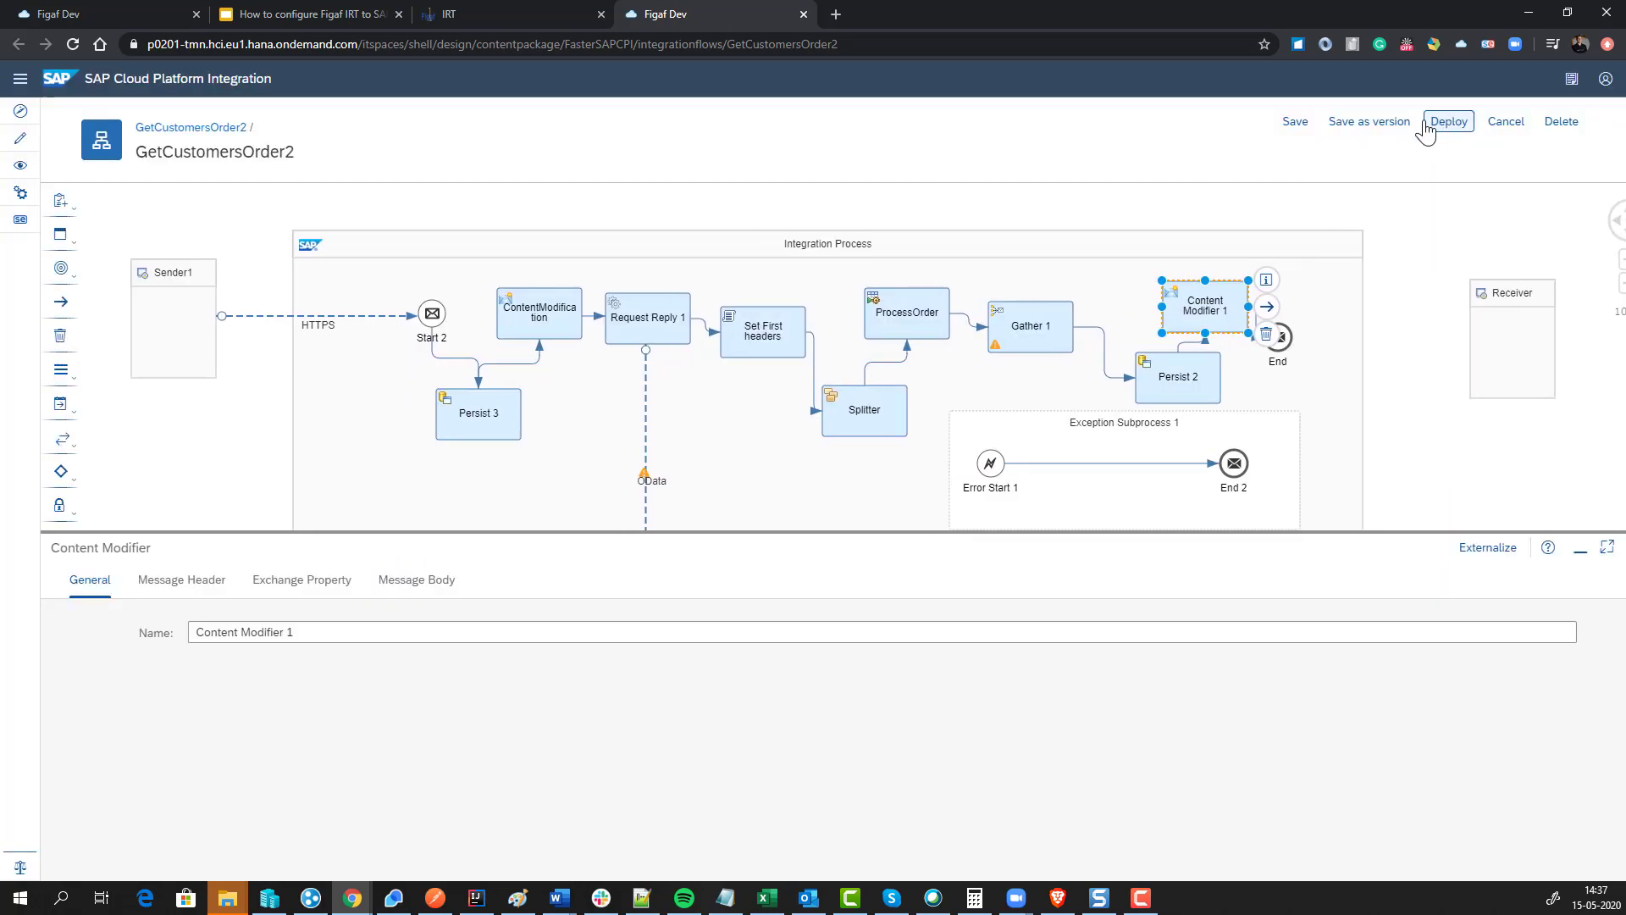
click(322, 583)
click(176, 590)
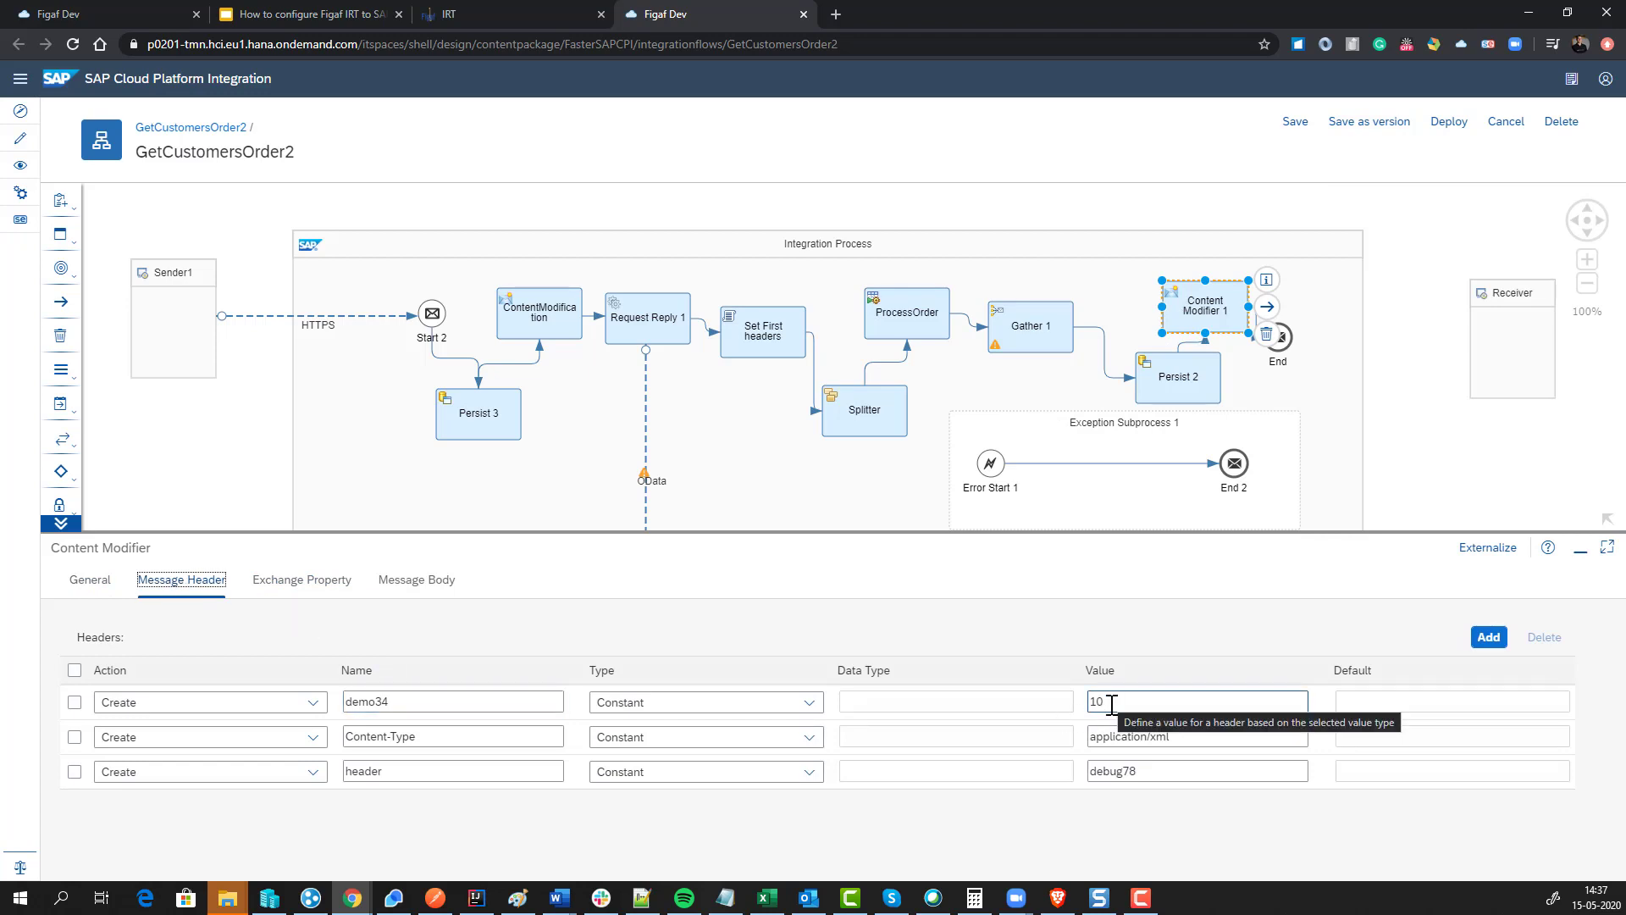
Step: Change the demo34 header value from 10 to 16 and save GetCustomersOrder2 as version 1.0.63
double_click(1105, 704)
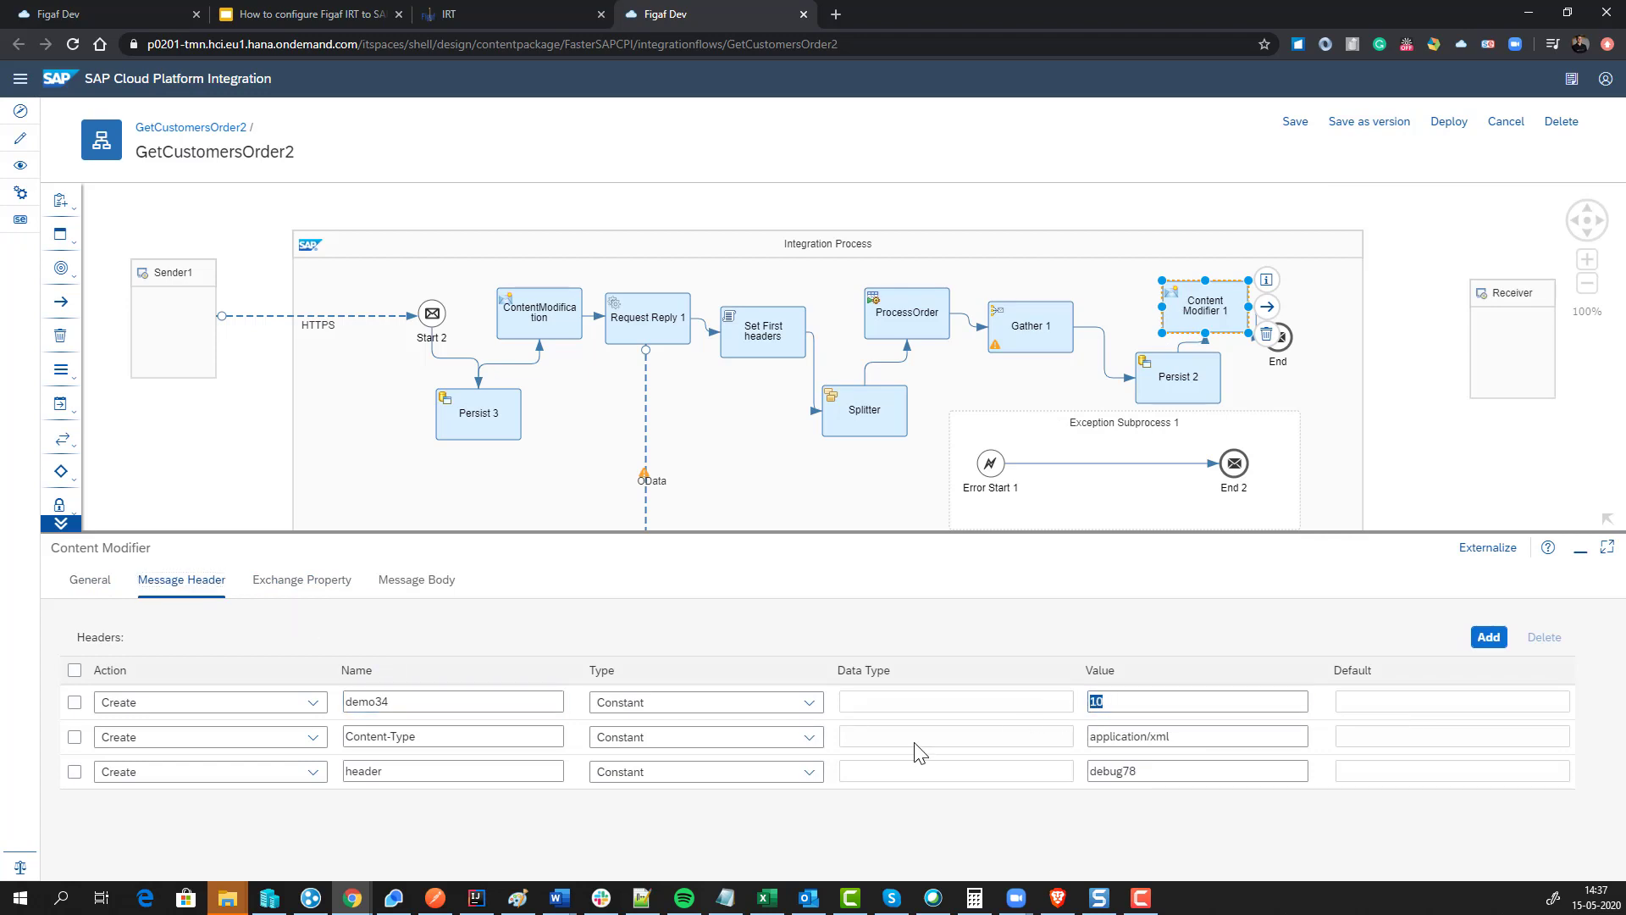
text(16)
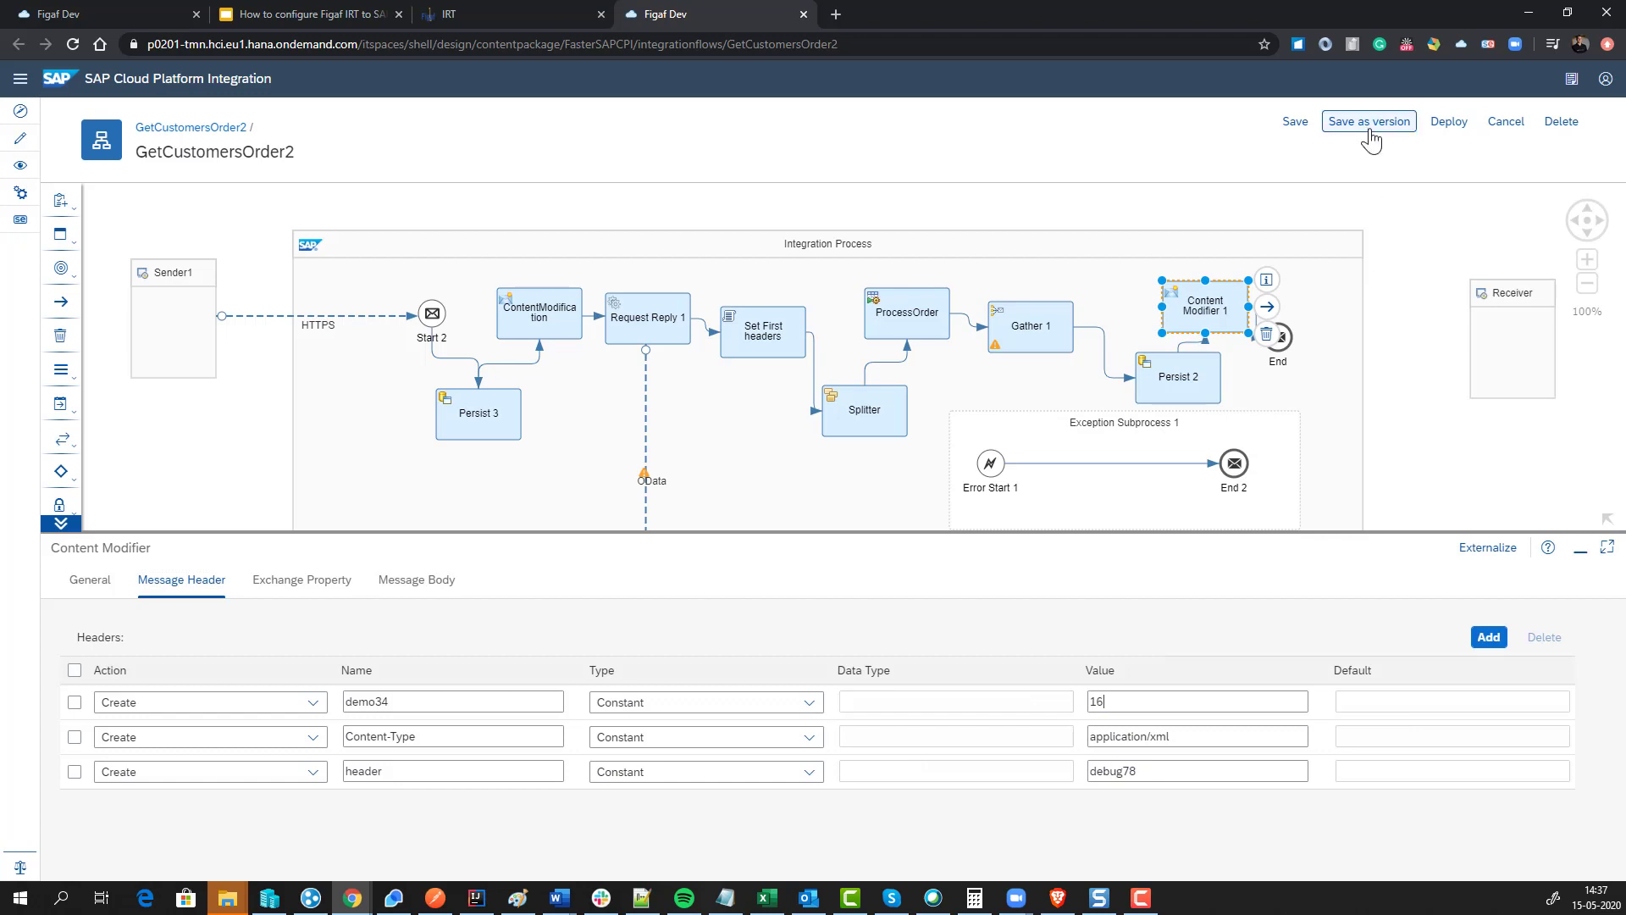
click(1370, 127)
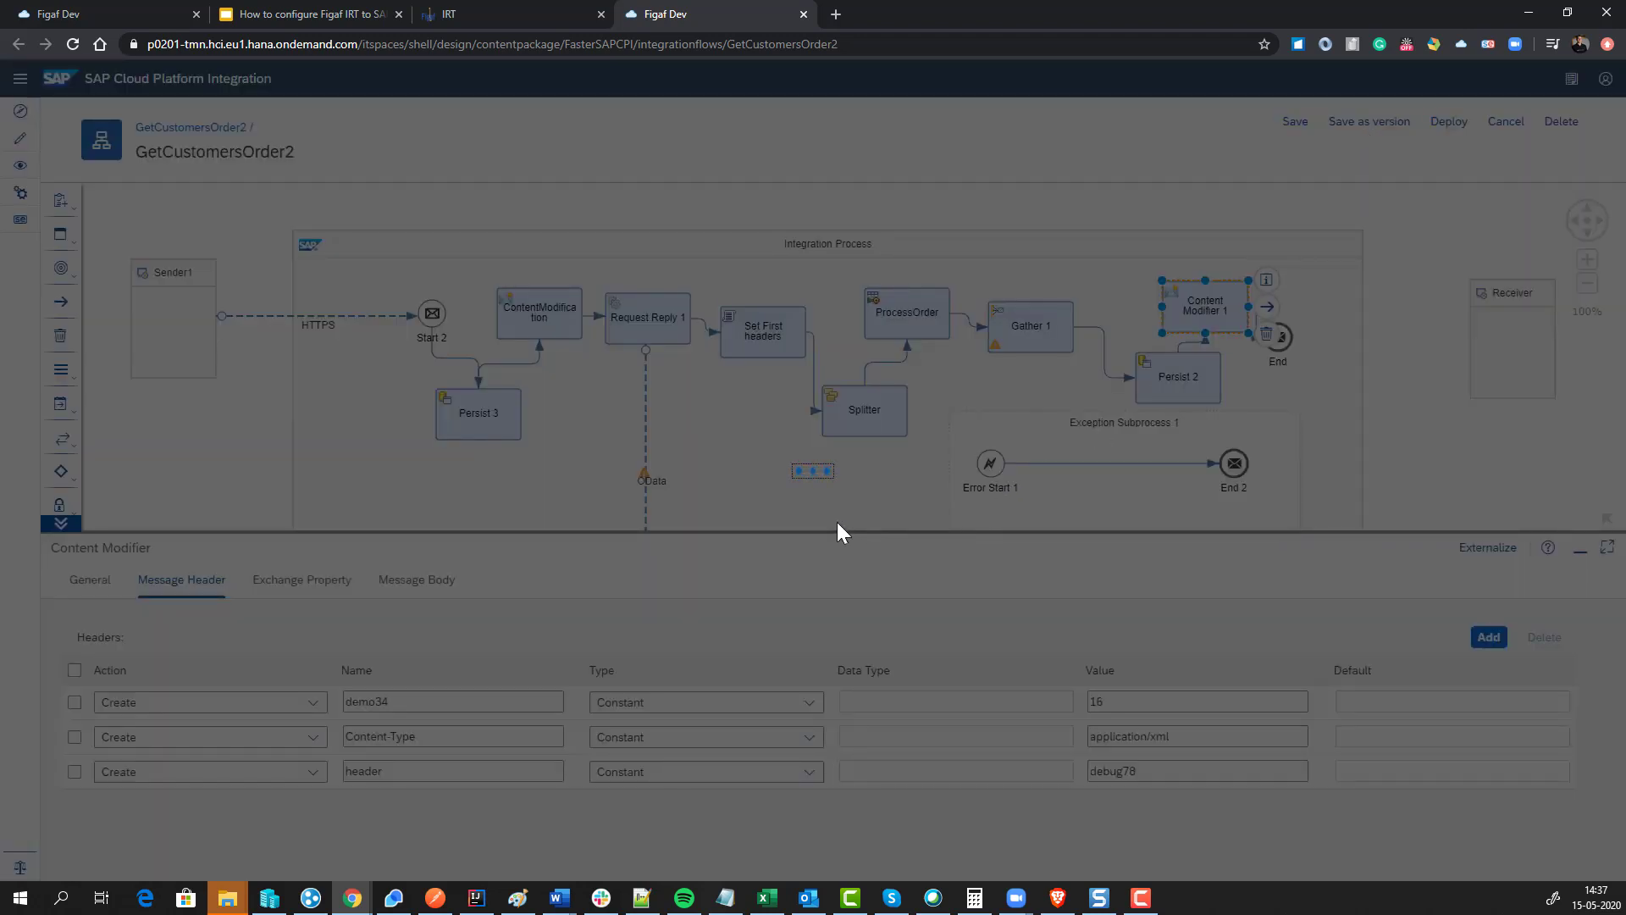
click(1076, 551)
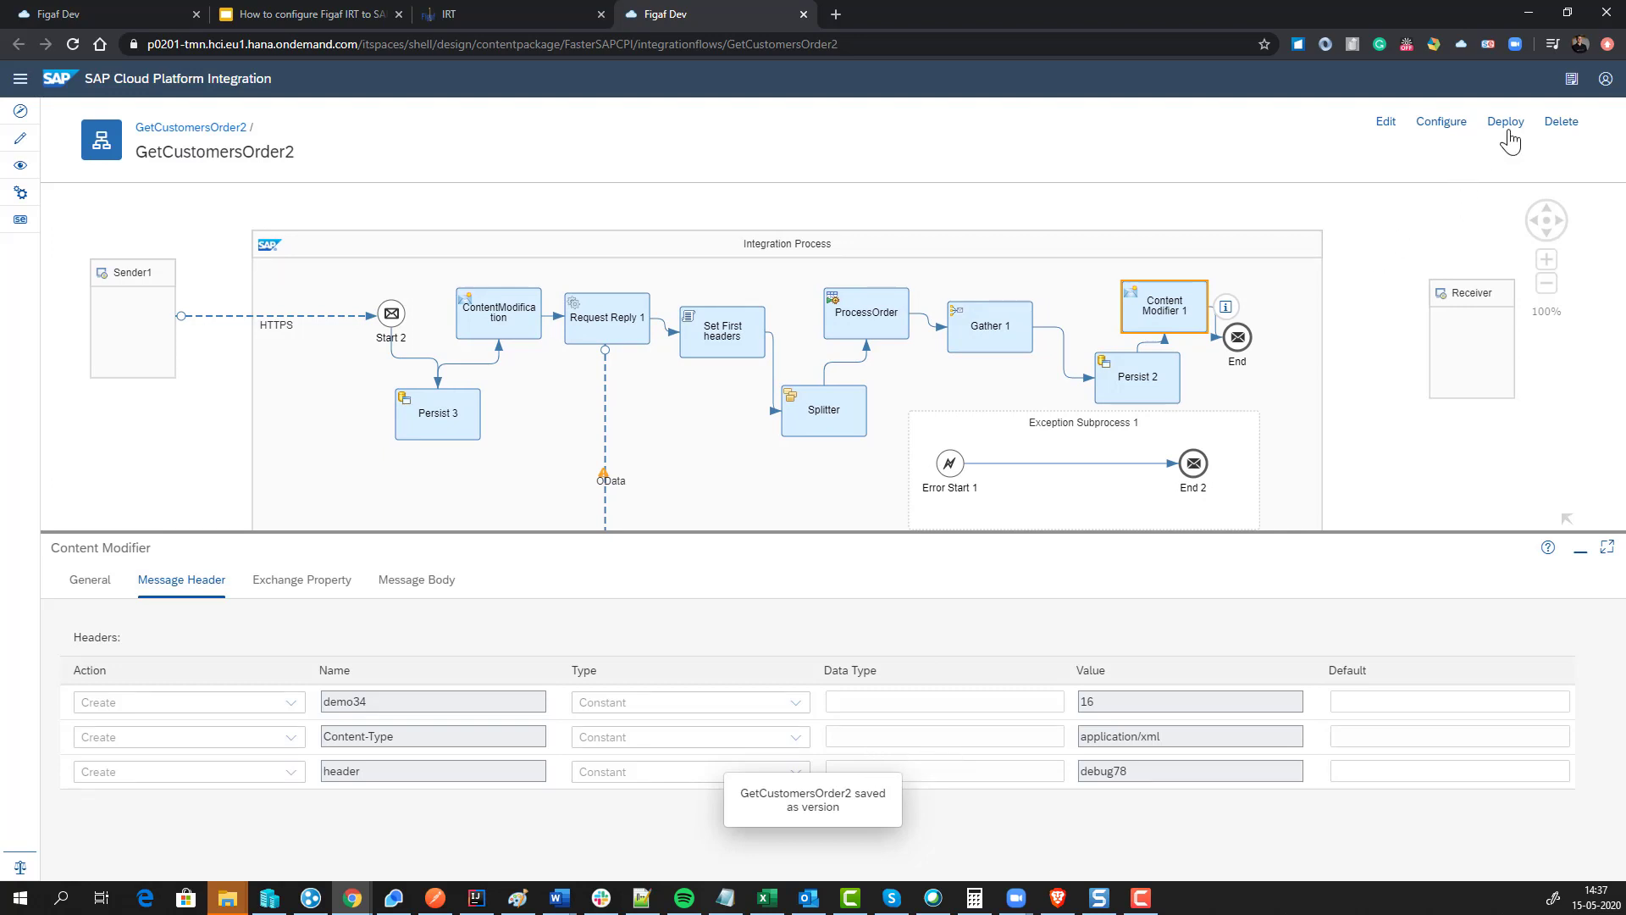
Step: Deploy the modified GetCustomersOrder2 iflow and return to its object page in Figaf IRT
click(1506, 123)
click(885, 510)
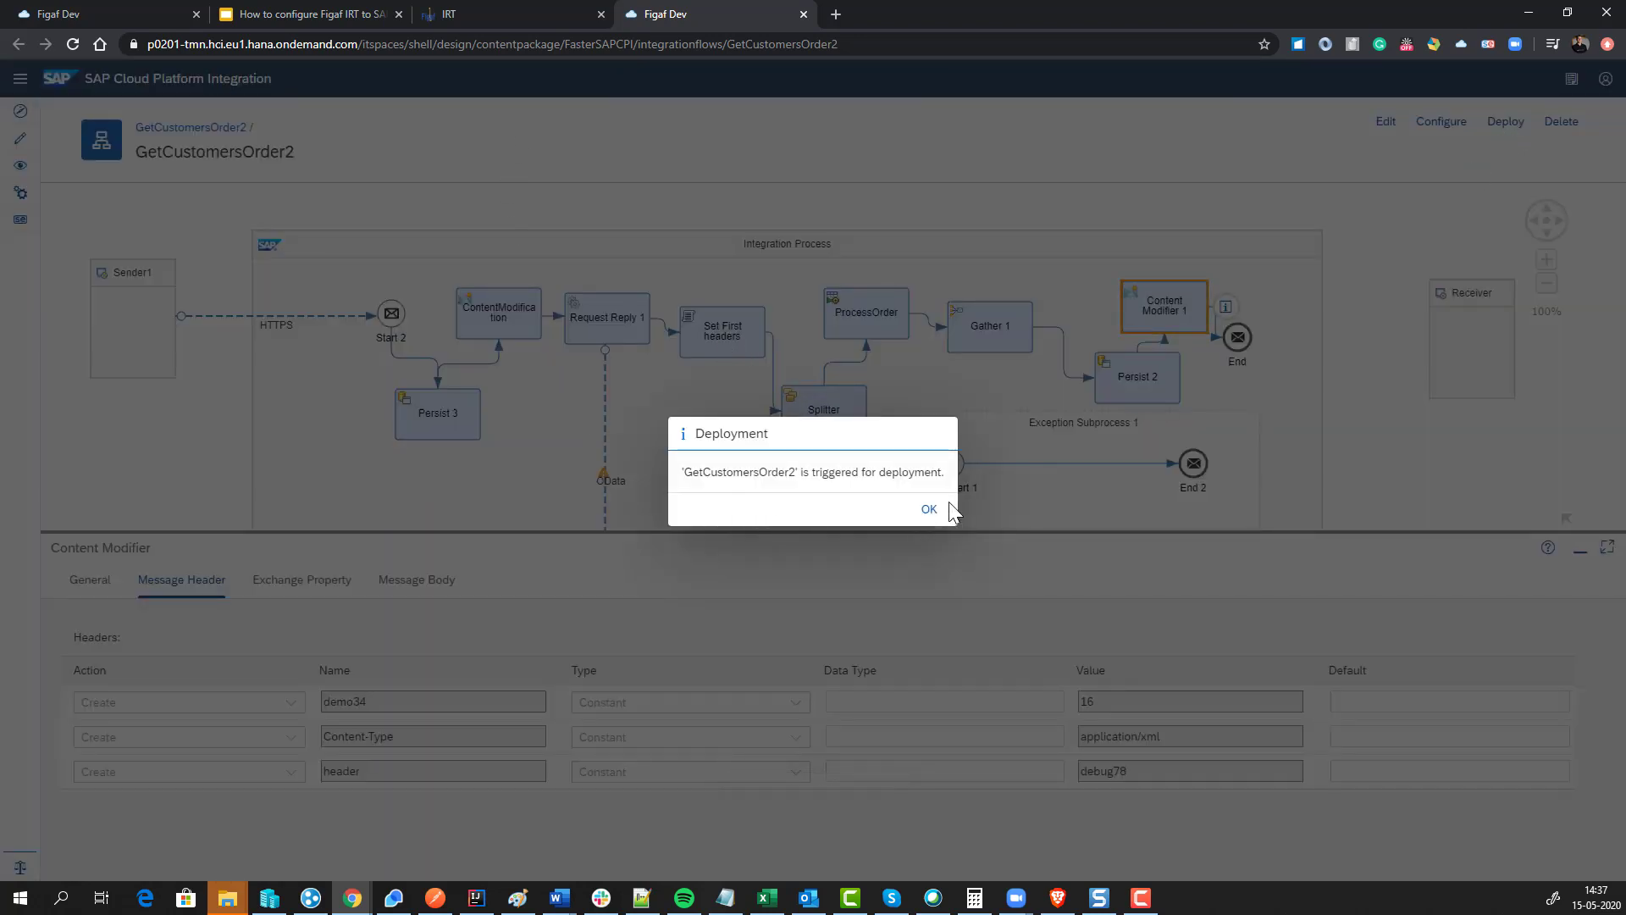
click(930, 511)
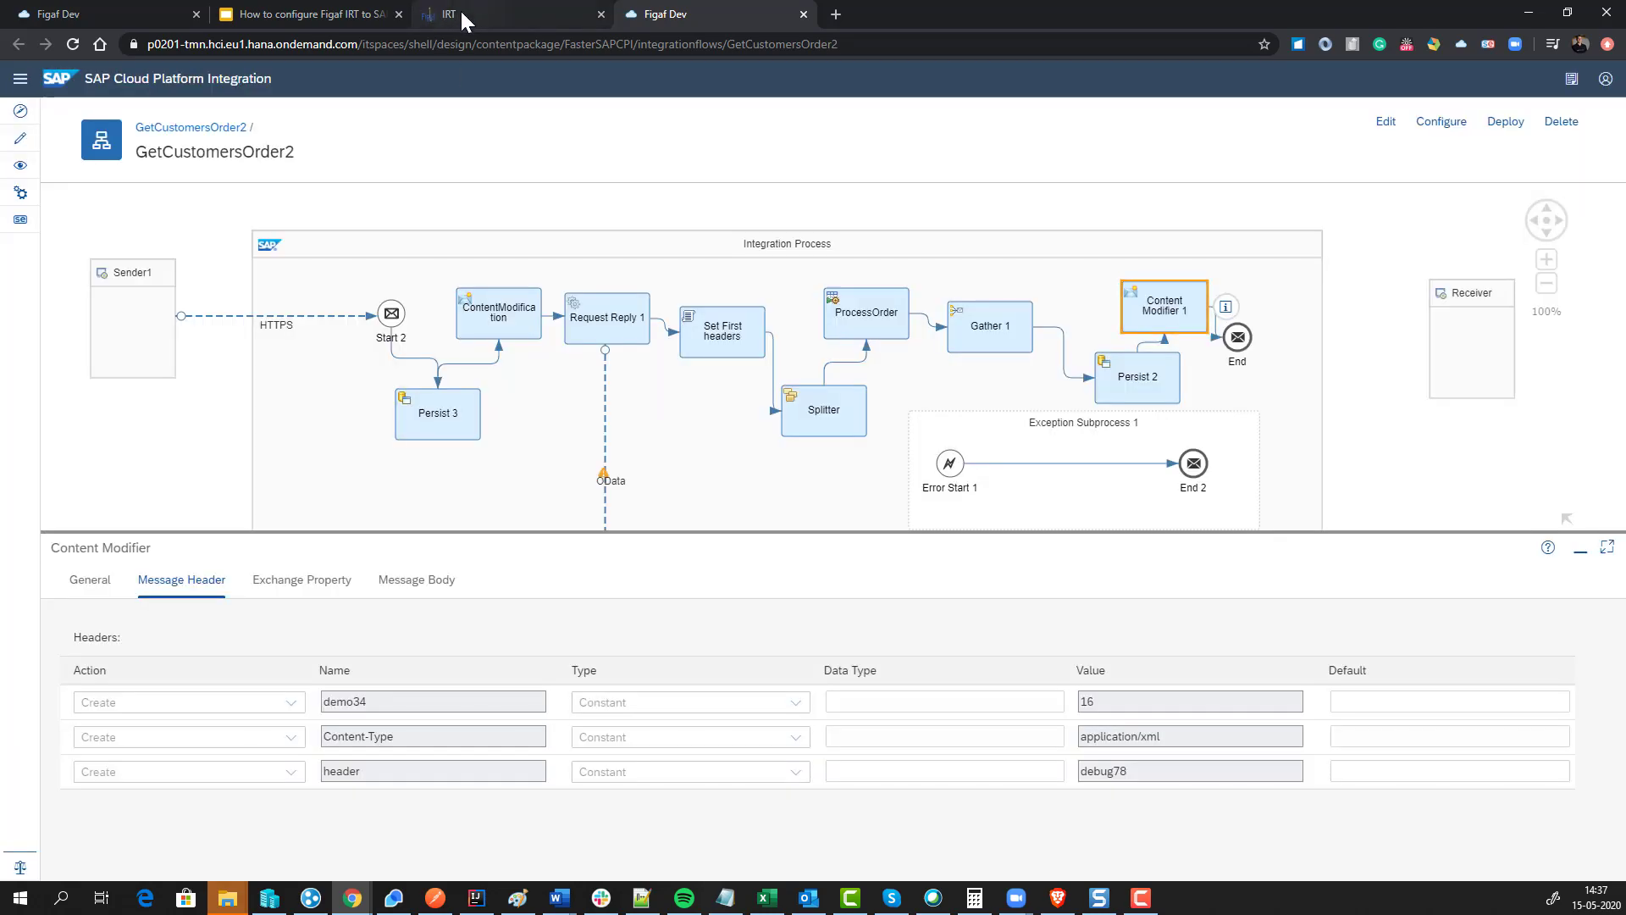
click(461, 14)
click(317, 13)
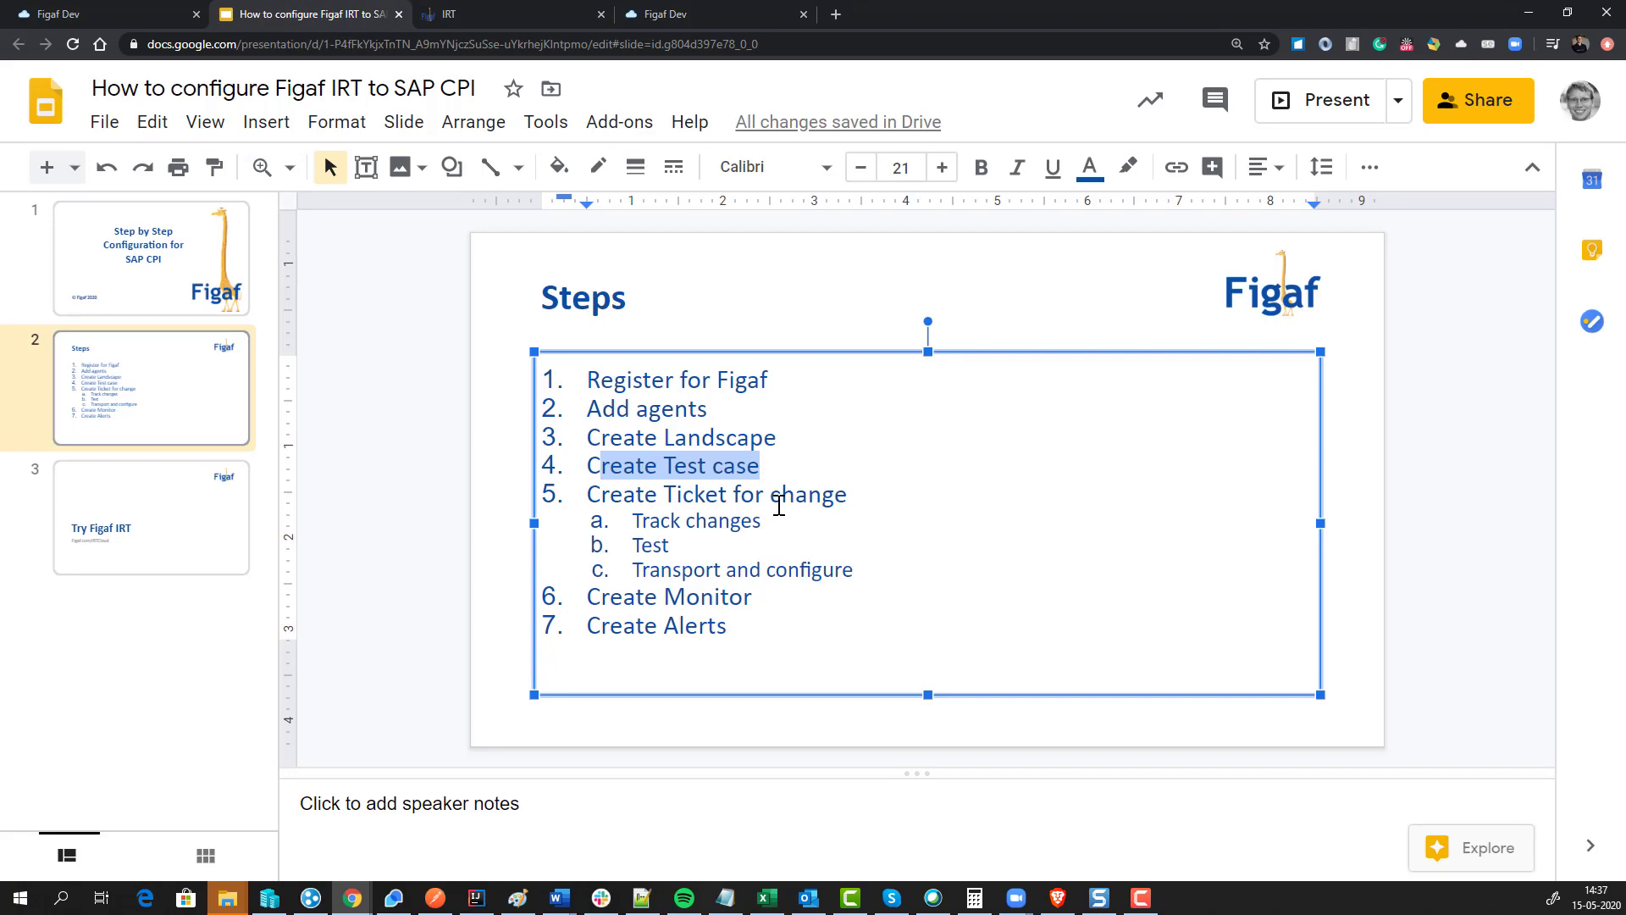
click(537, 13)
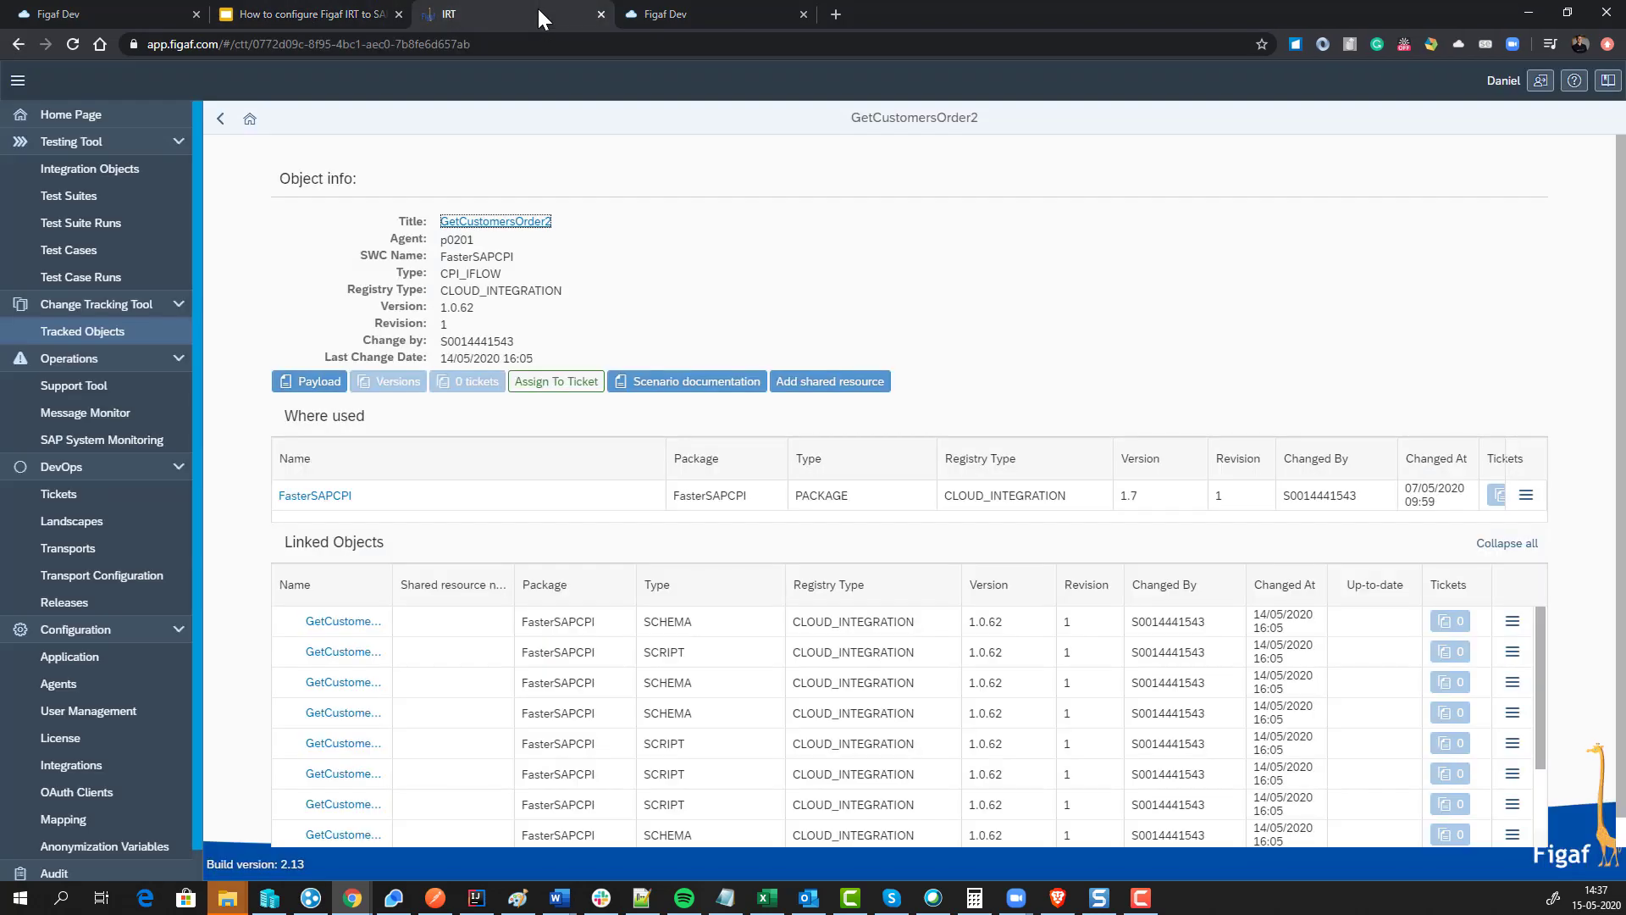
Step: Run Synchronize on the Tracked Objects list and refresh until it finishes with 2 new iflow versions
click(141, 338)
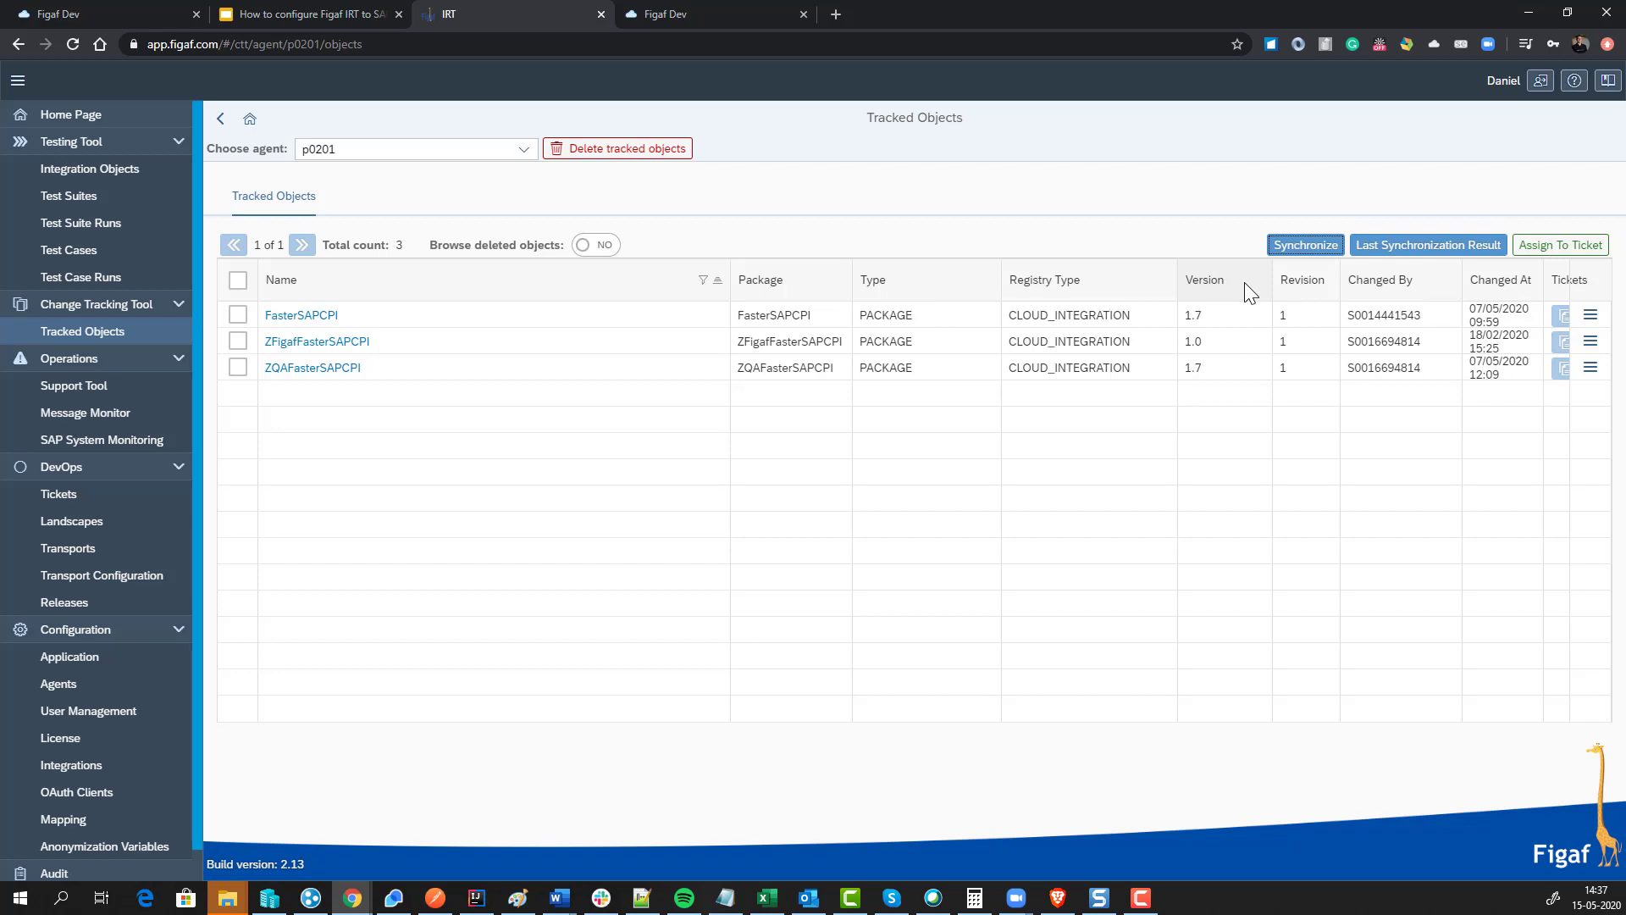
click(1326, 247)
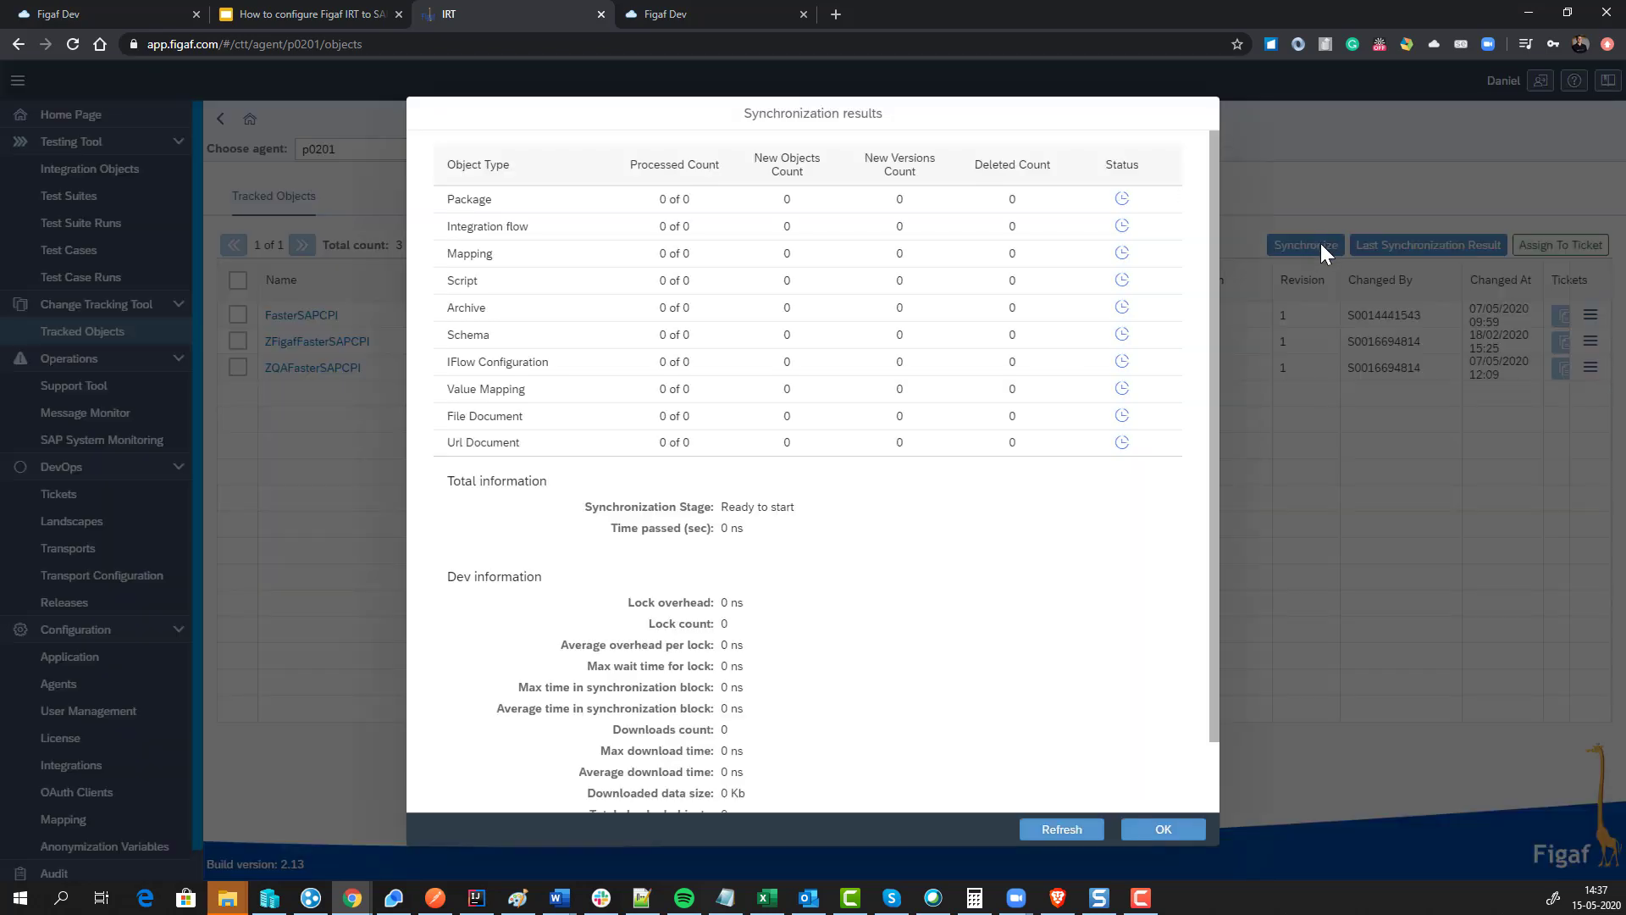
click(1051, 830)
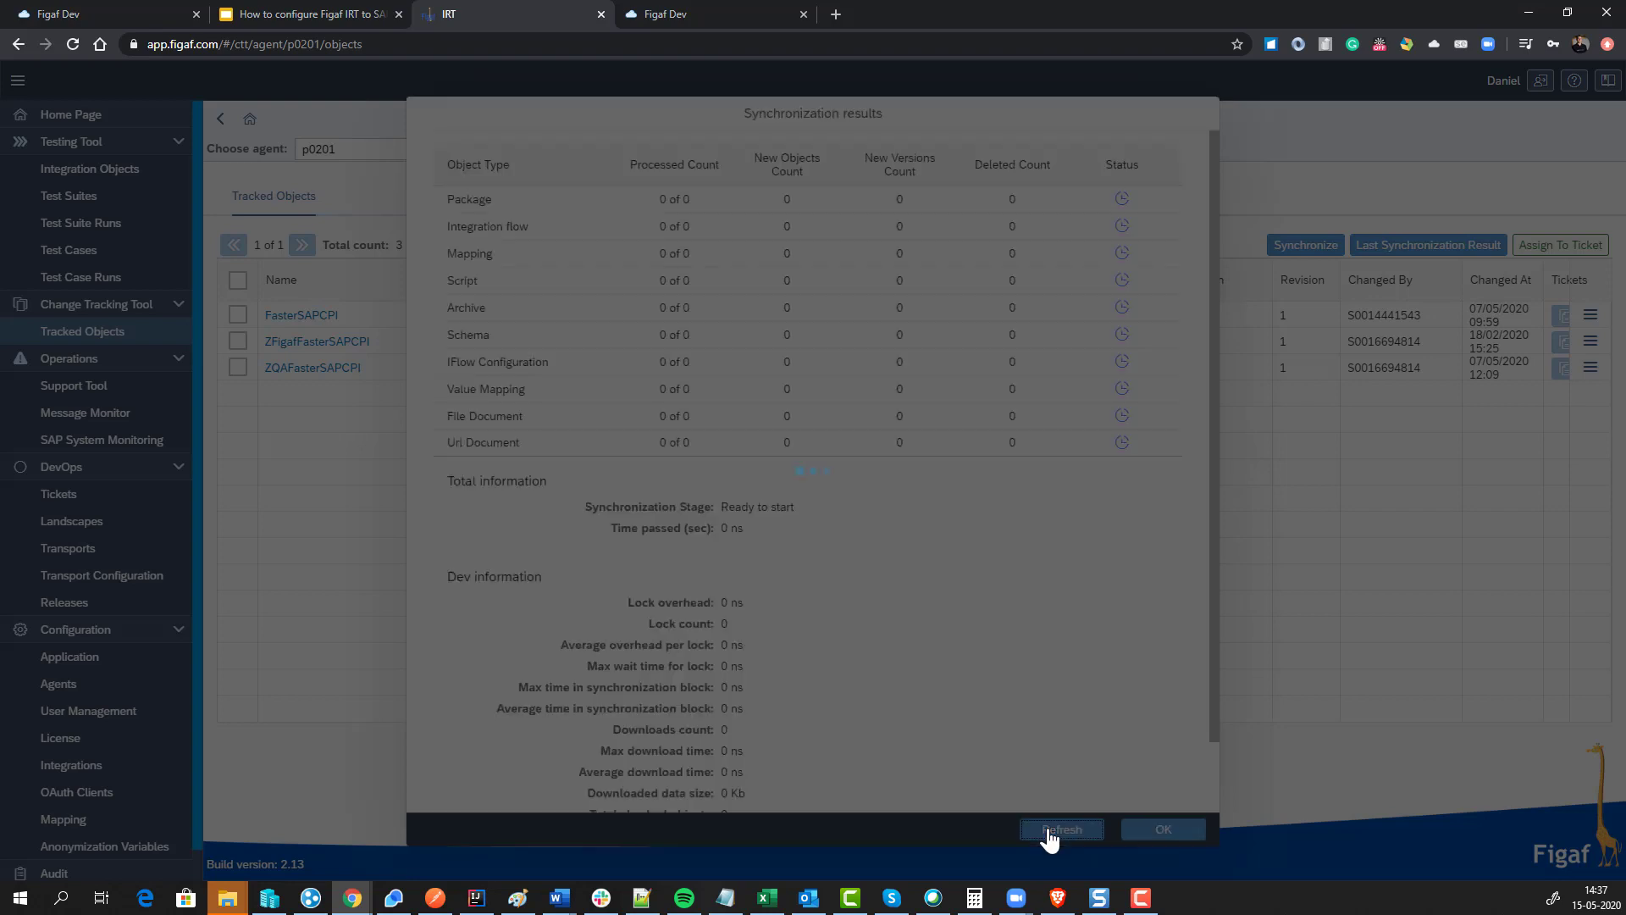
click(1051, 830)
click(1050, 830)
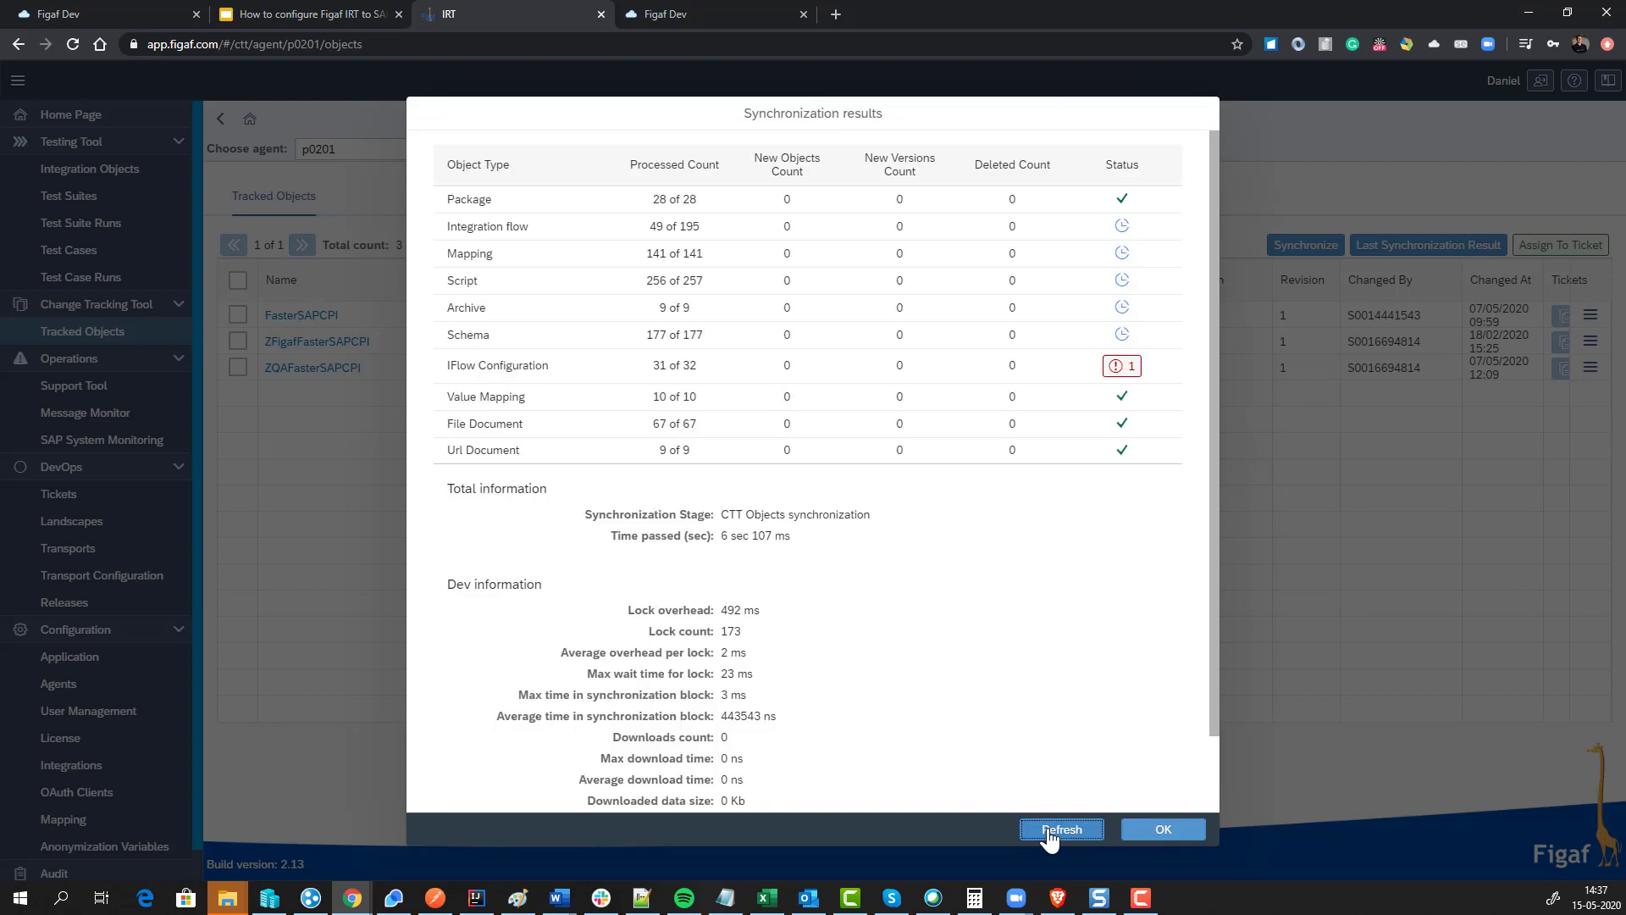
click(1050, 830)
click(1050, 832)
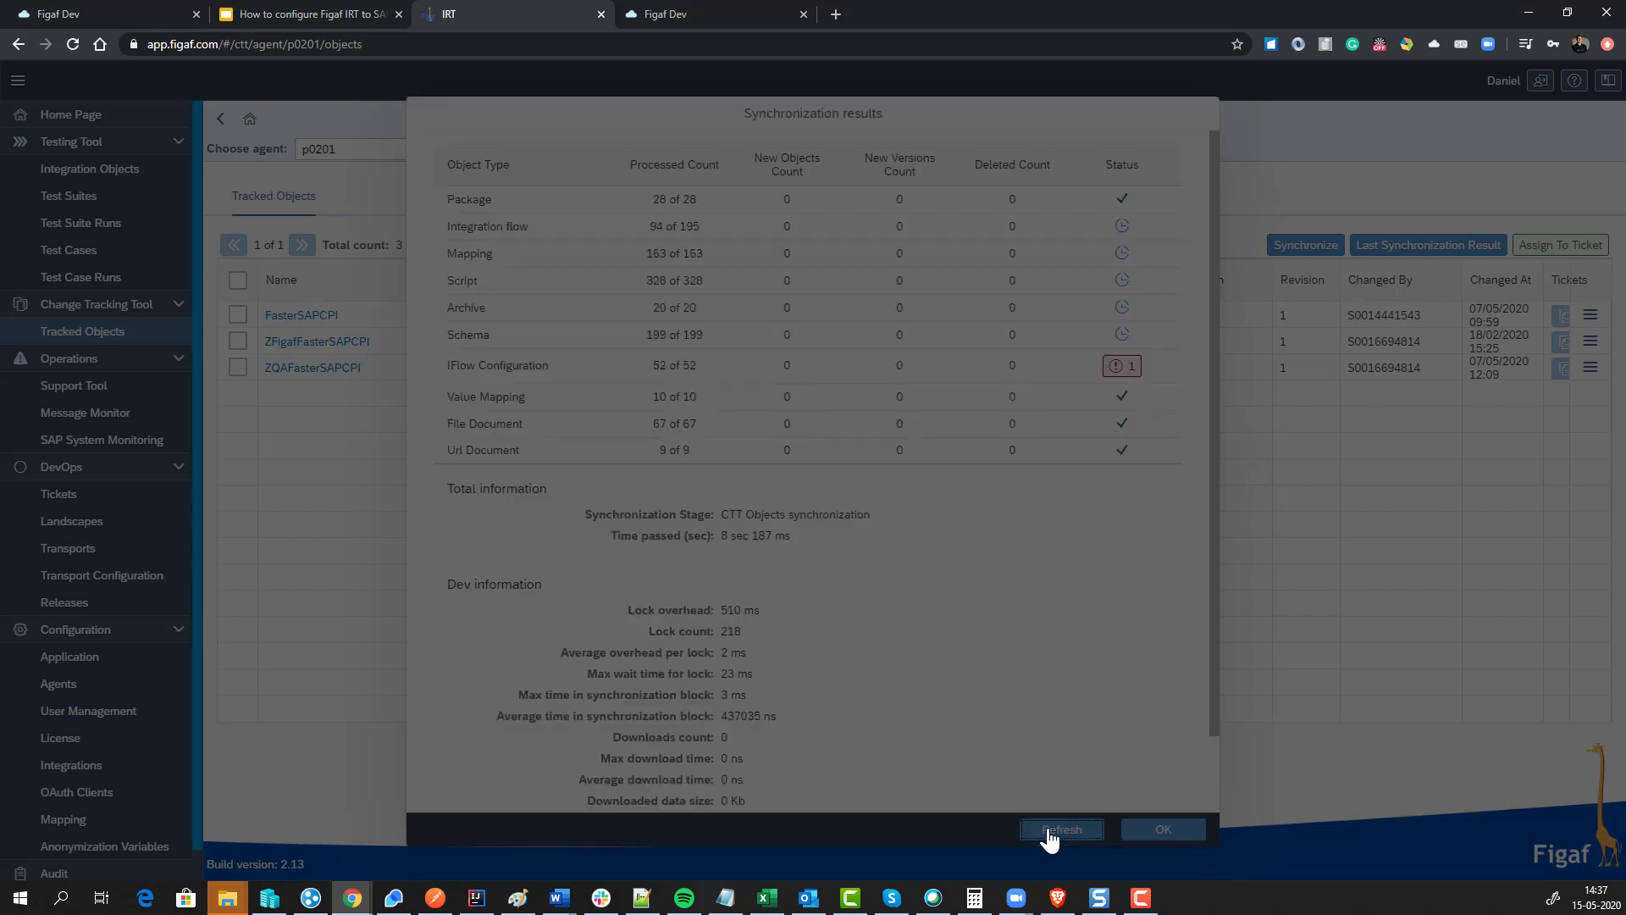
click(1050, 830)
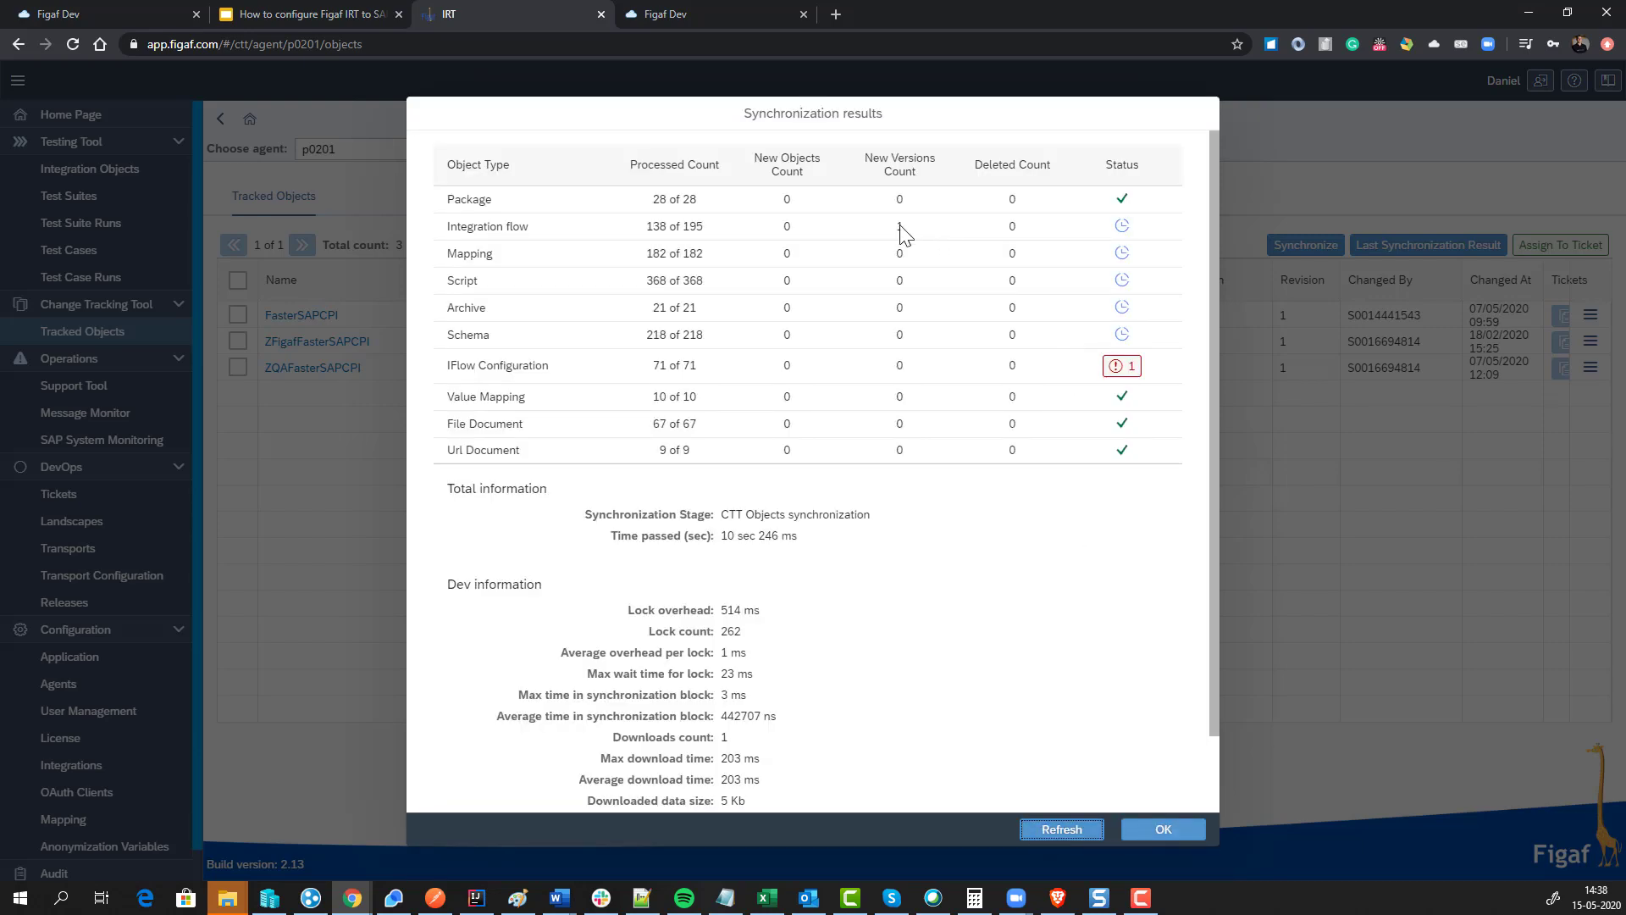
click(1065, 830)
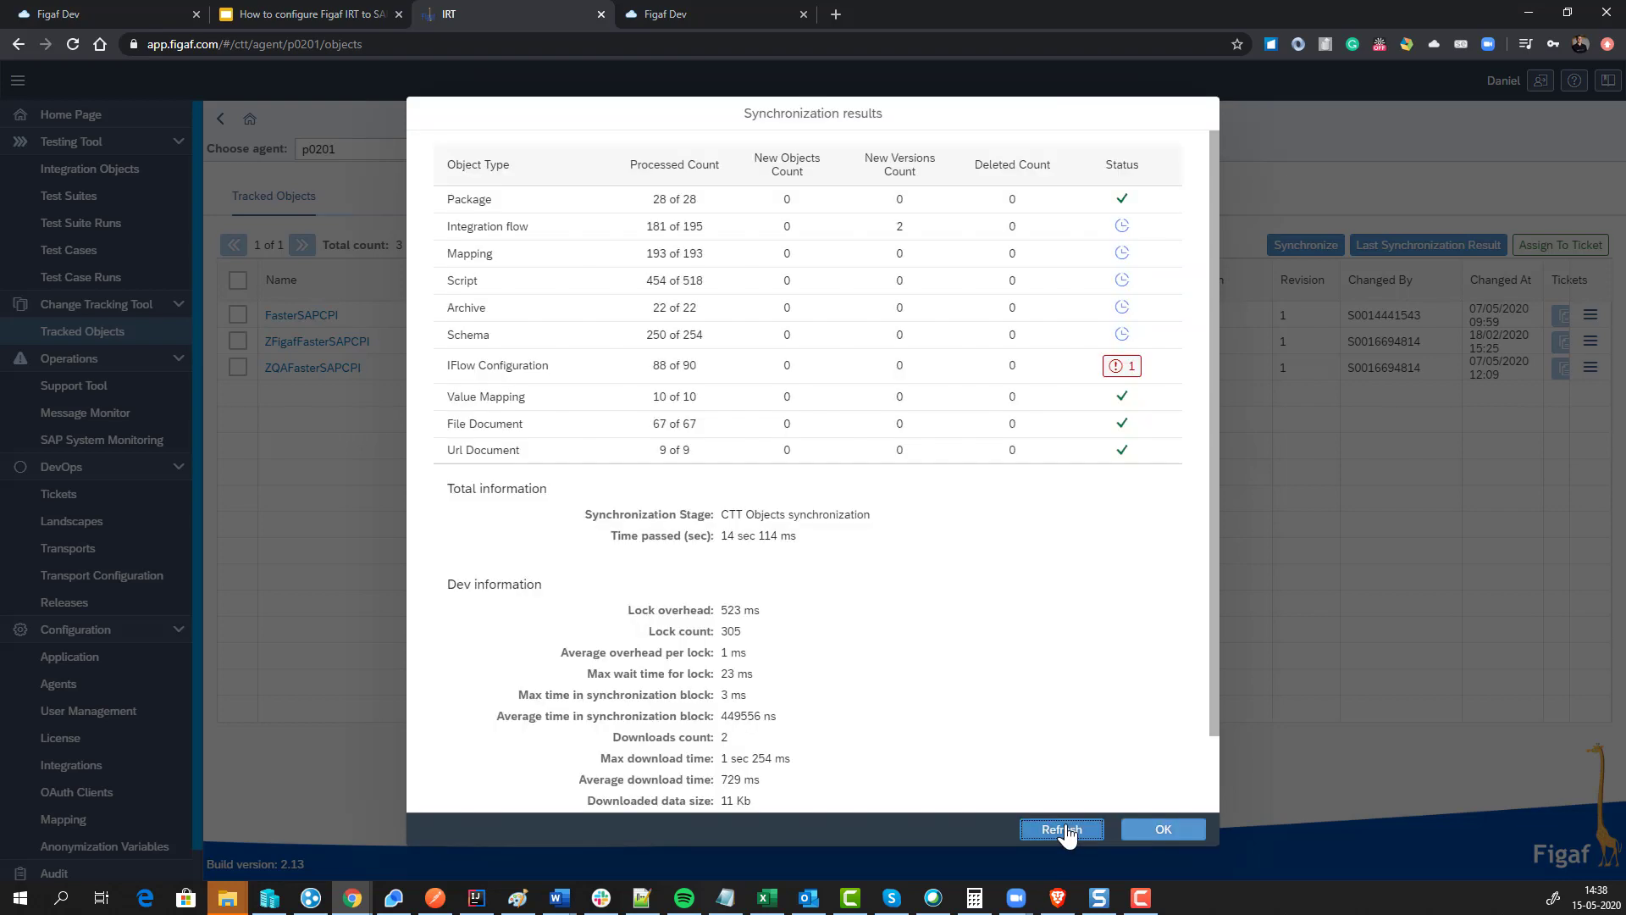
click(1066, 831)
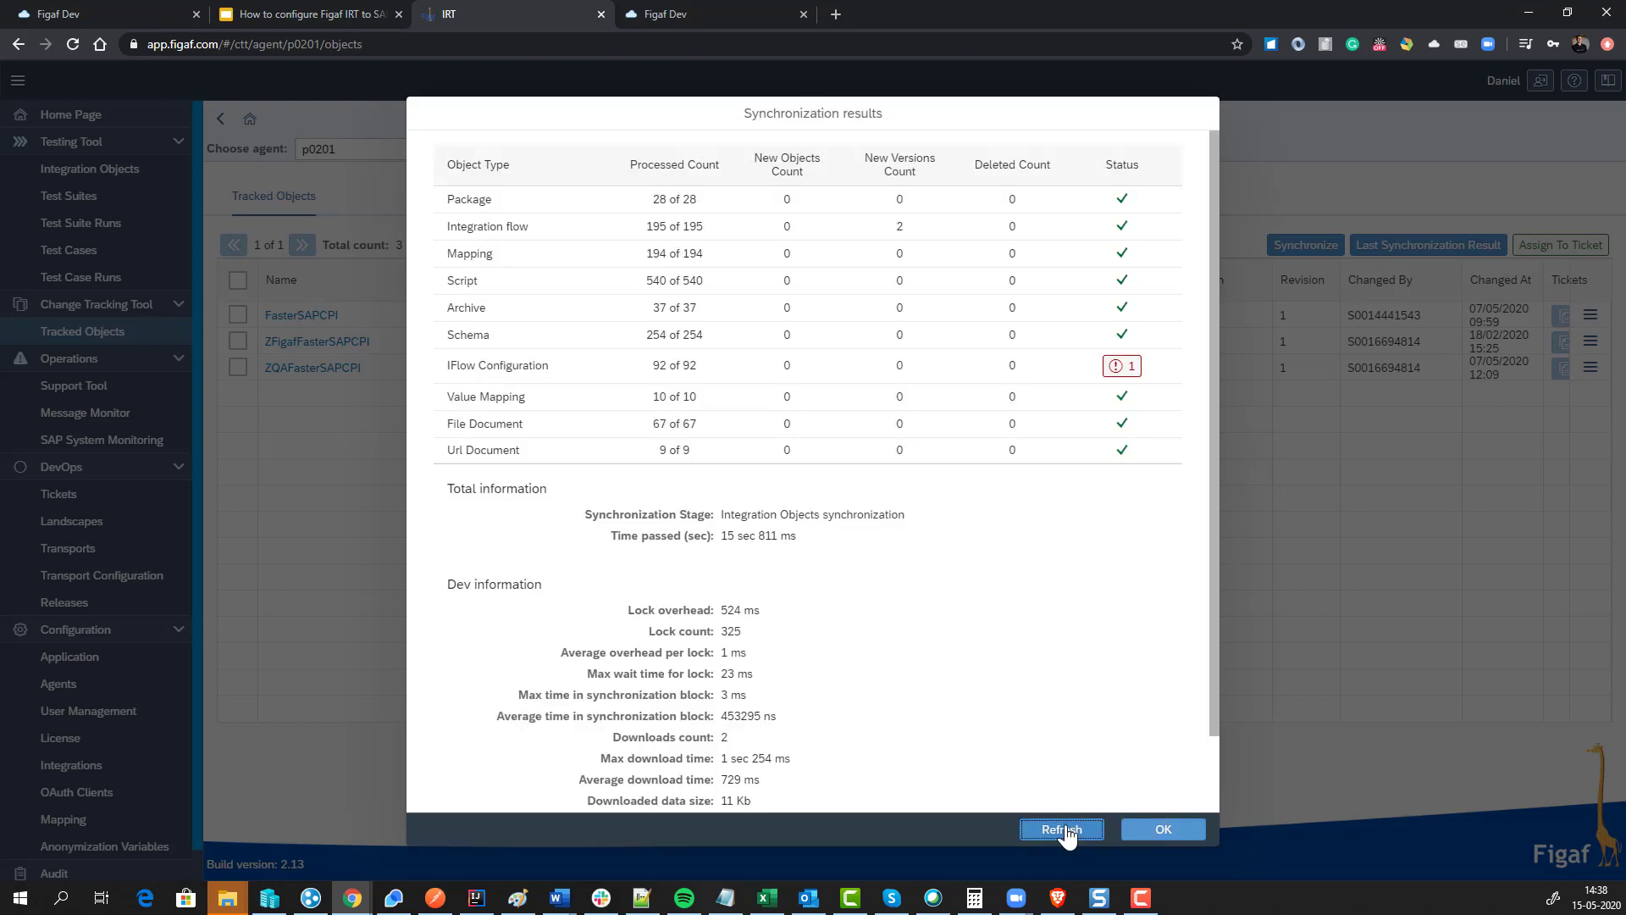
click(1066, 829)
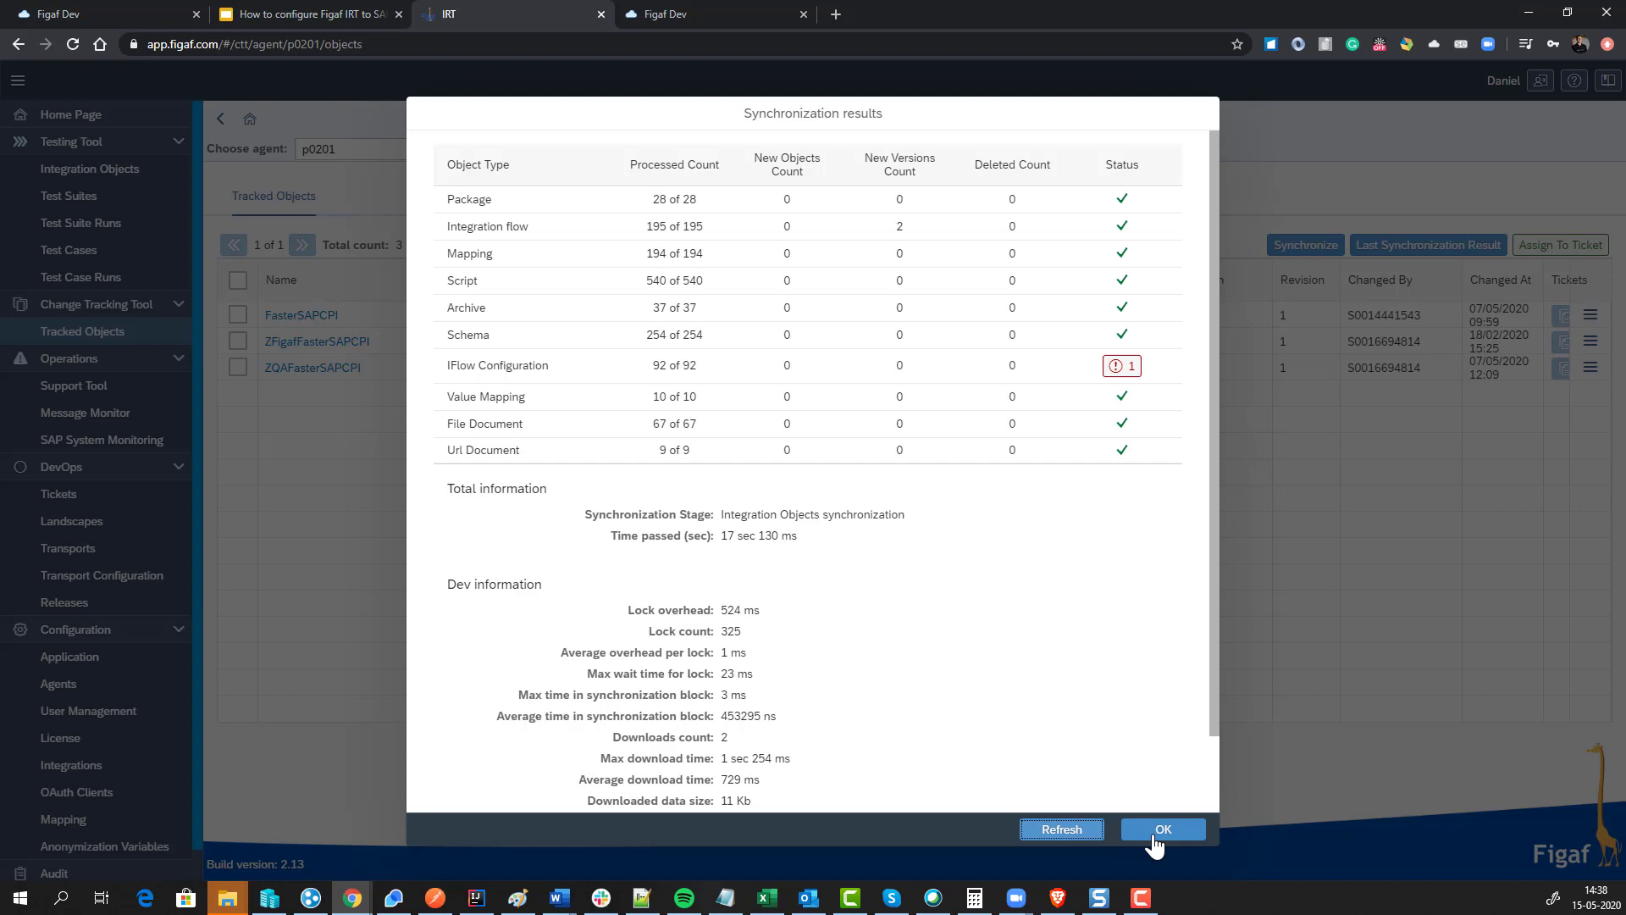
click(1156, 833)
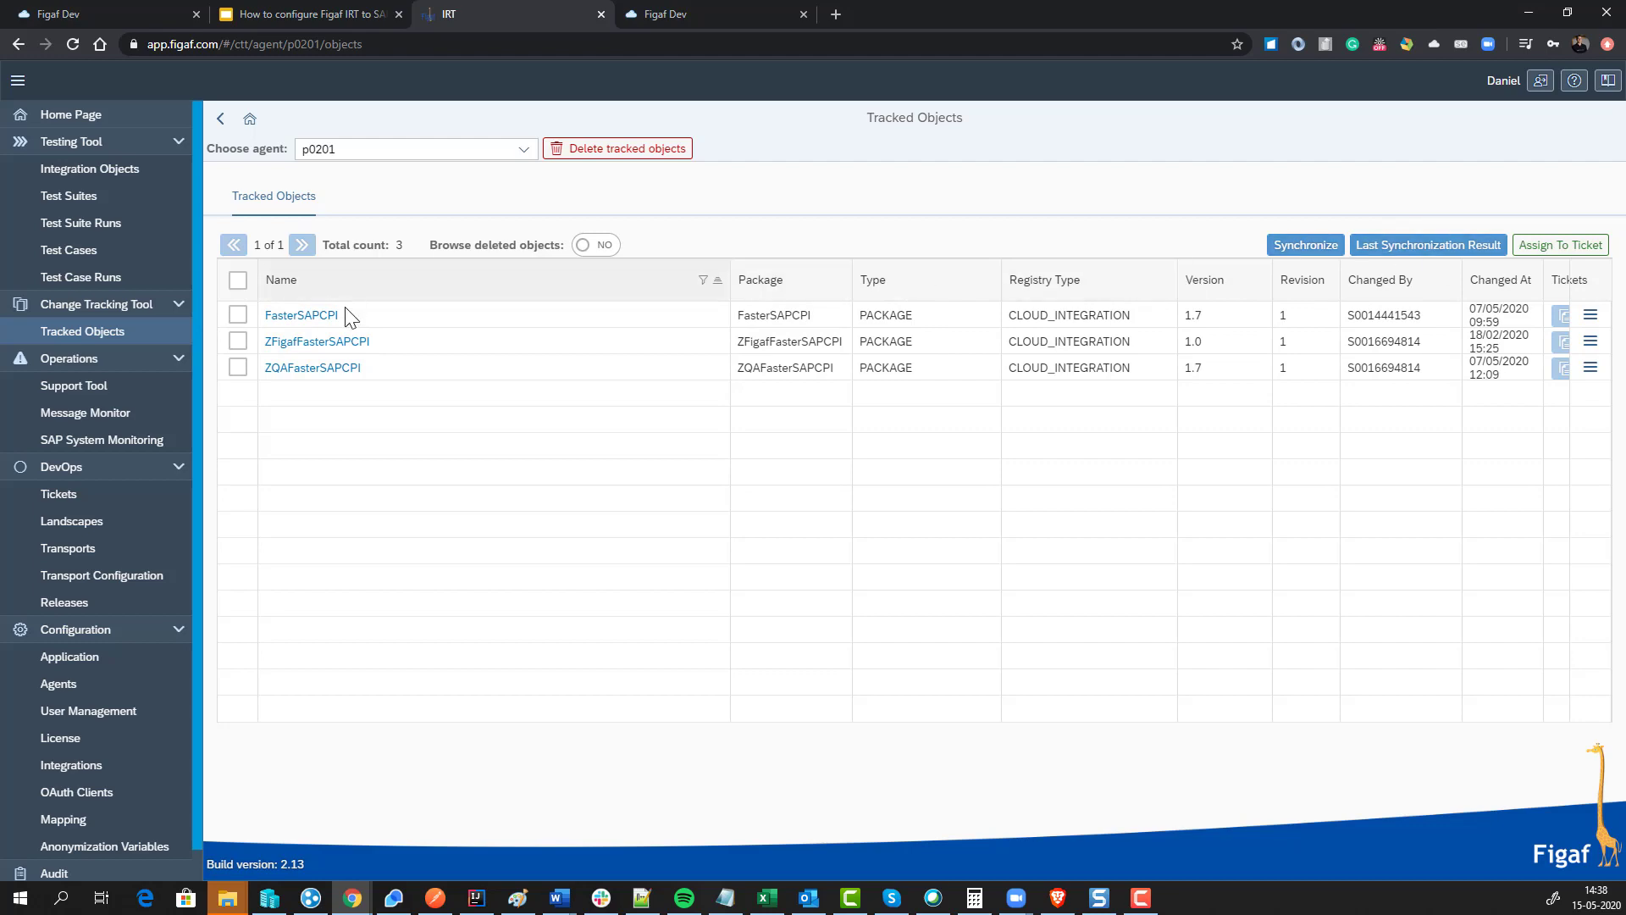
Step: Clear the Name filter, sort by Changed At newest first, and tick GetCustomersOrder2
click(498, 287)
double_click(389, 370)
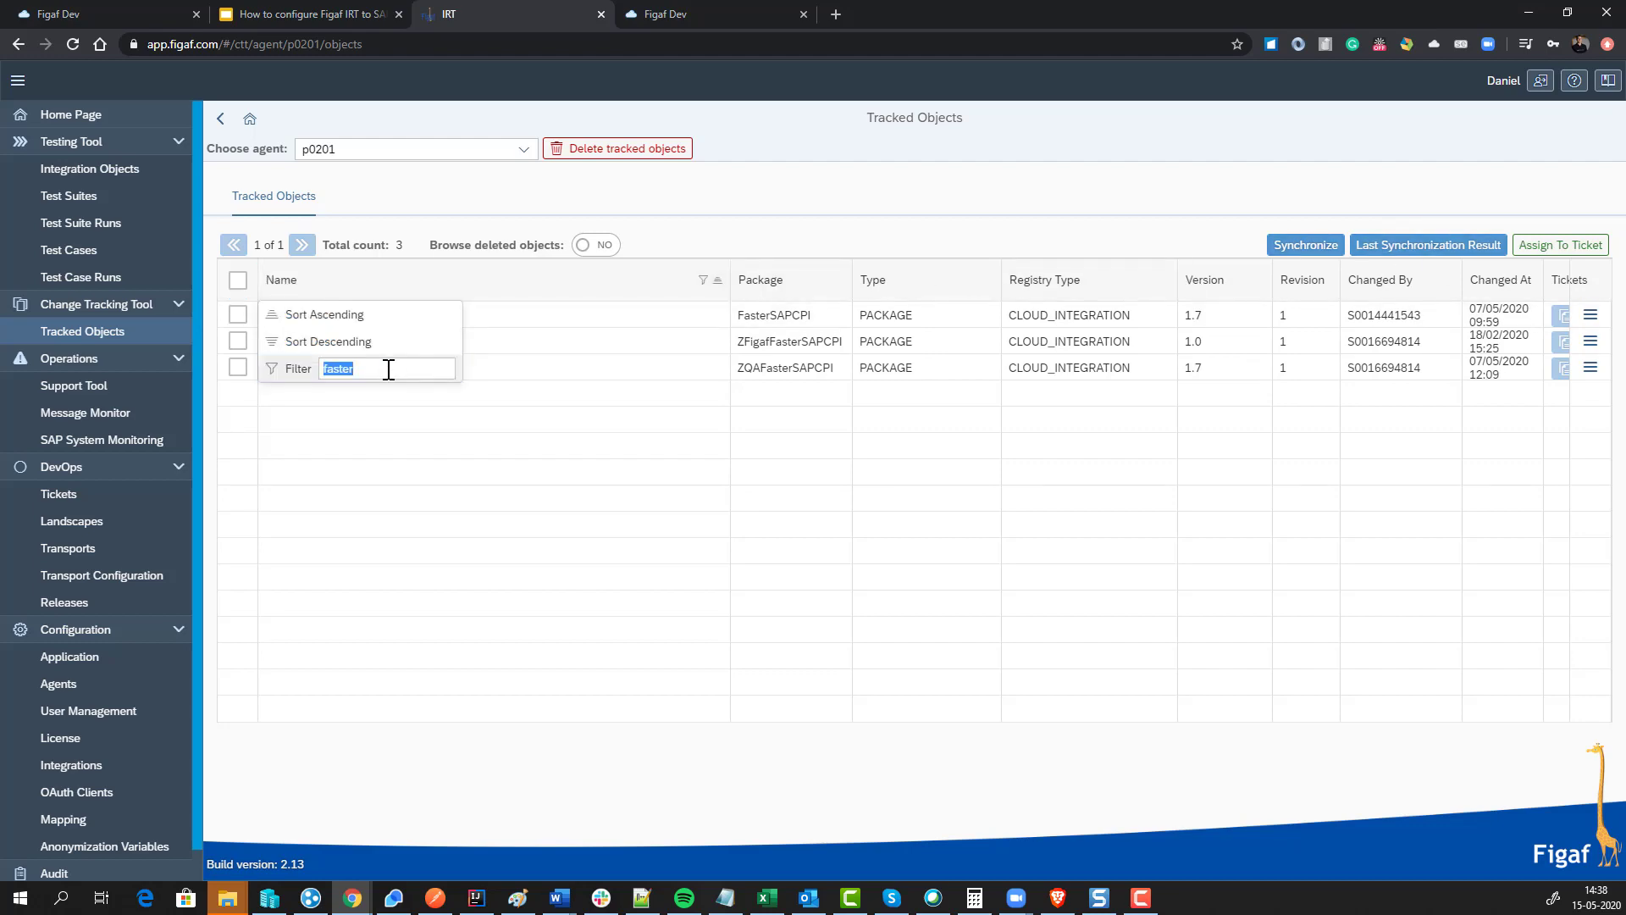
key(BackSpace)
key(Return)
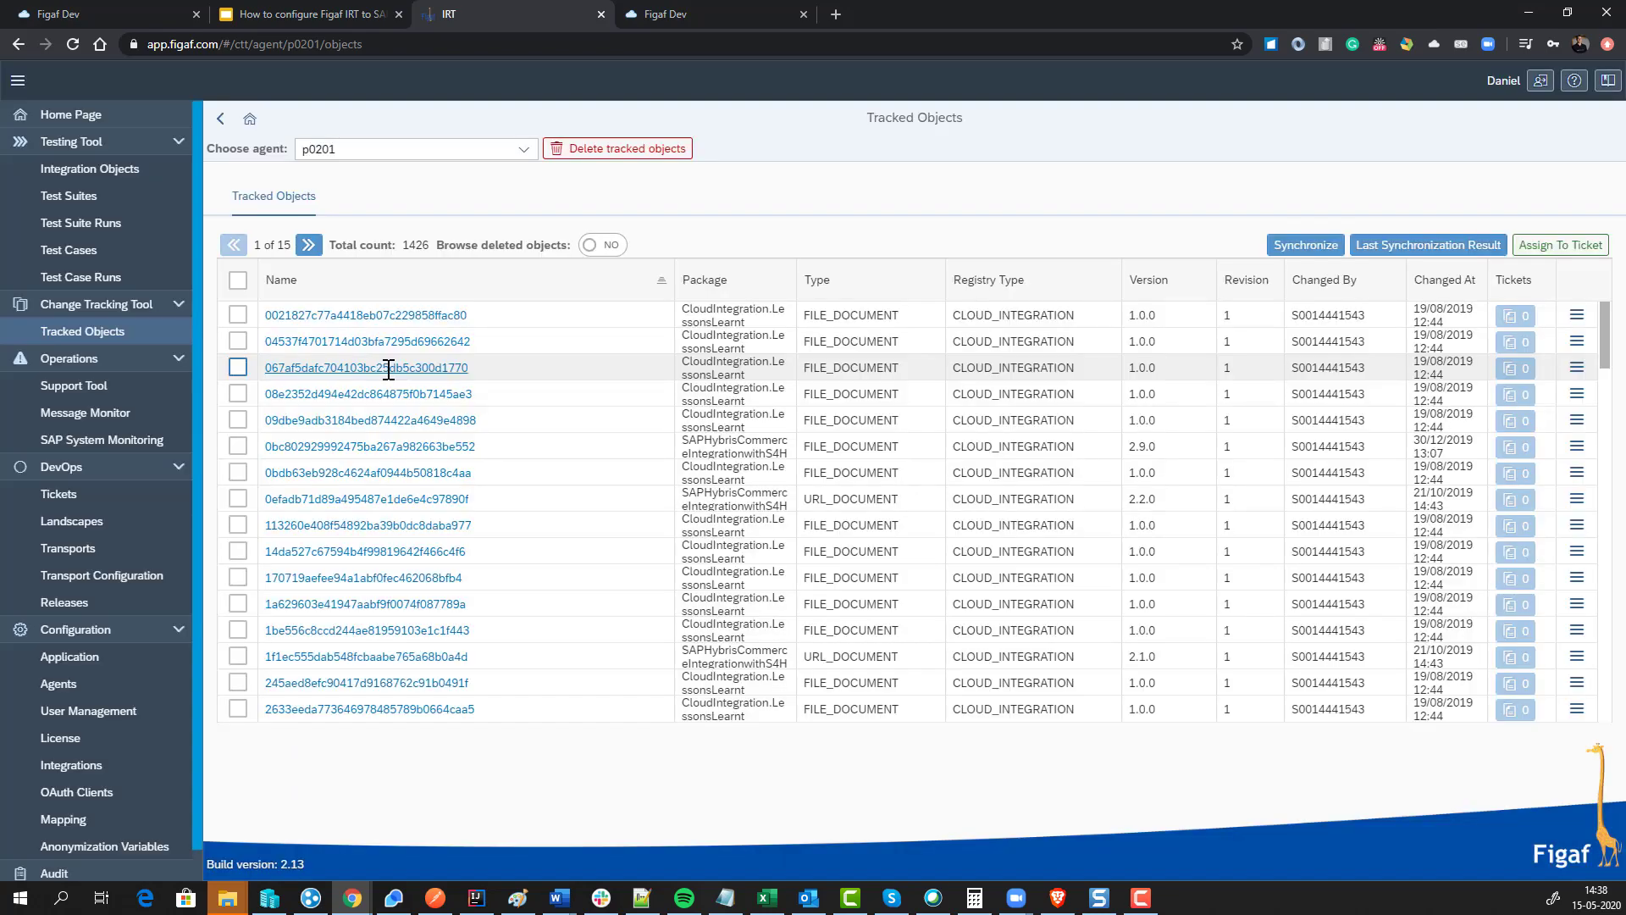
click(1444, 282)
click(1431, 339)
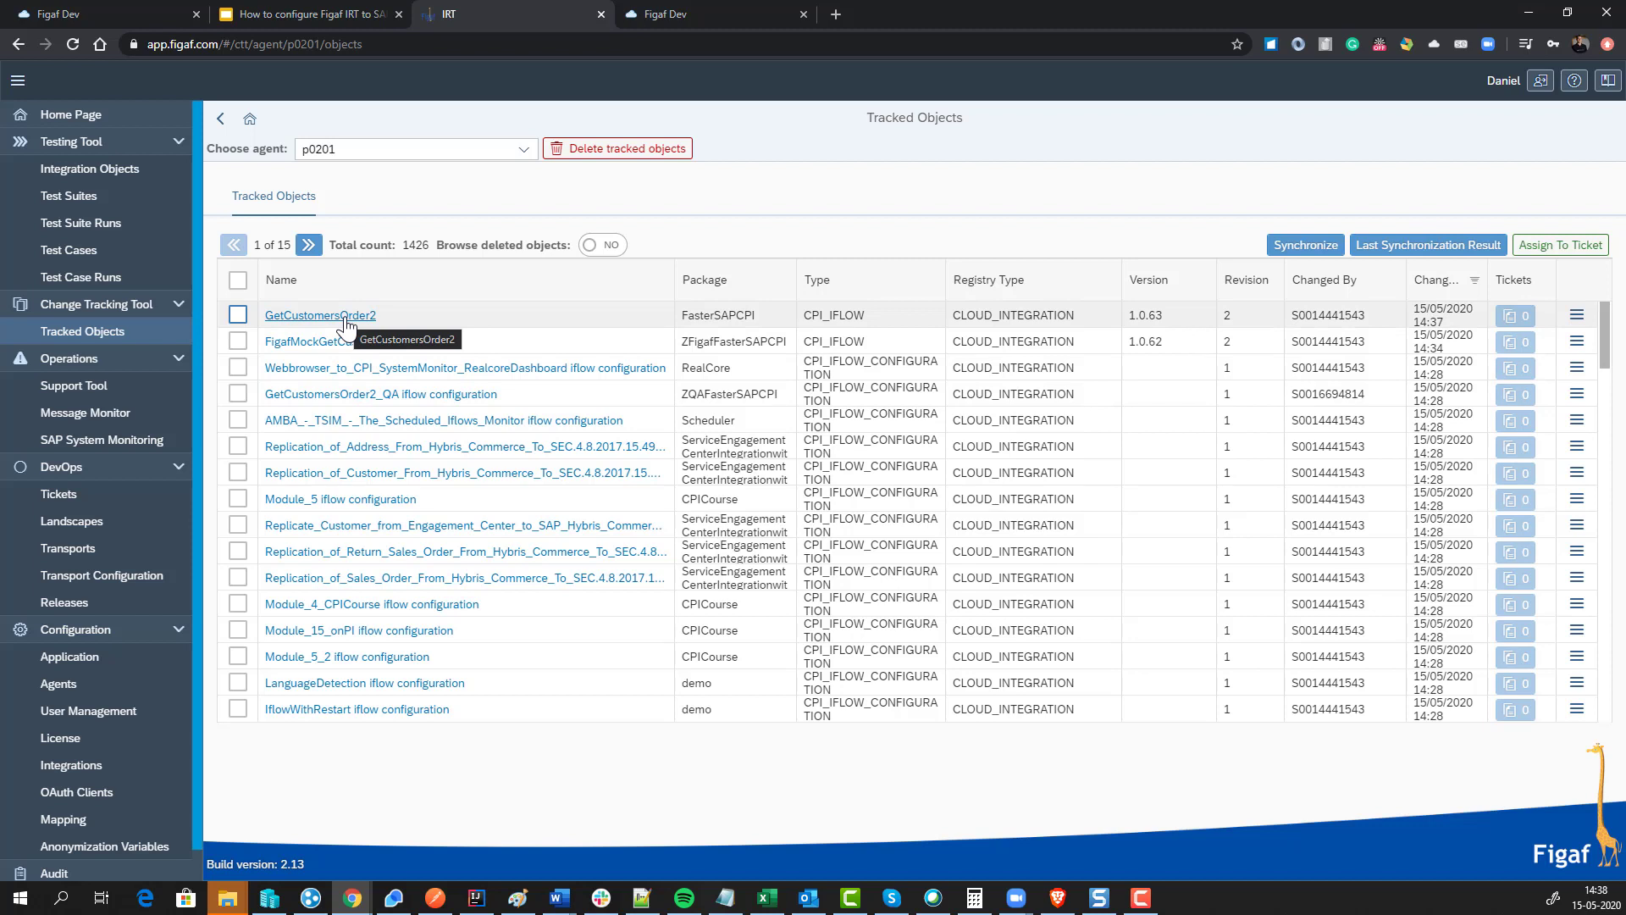
click(237, 315)
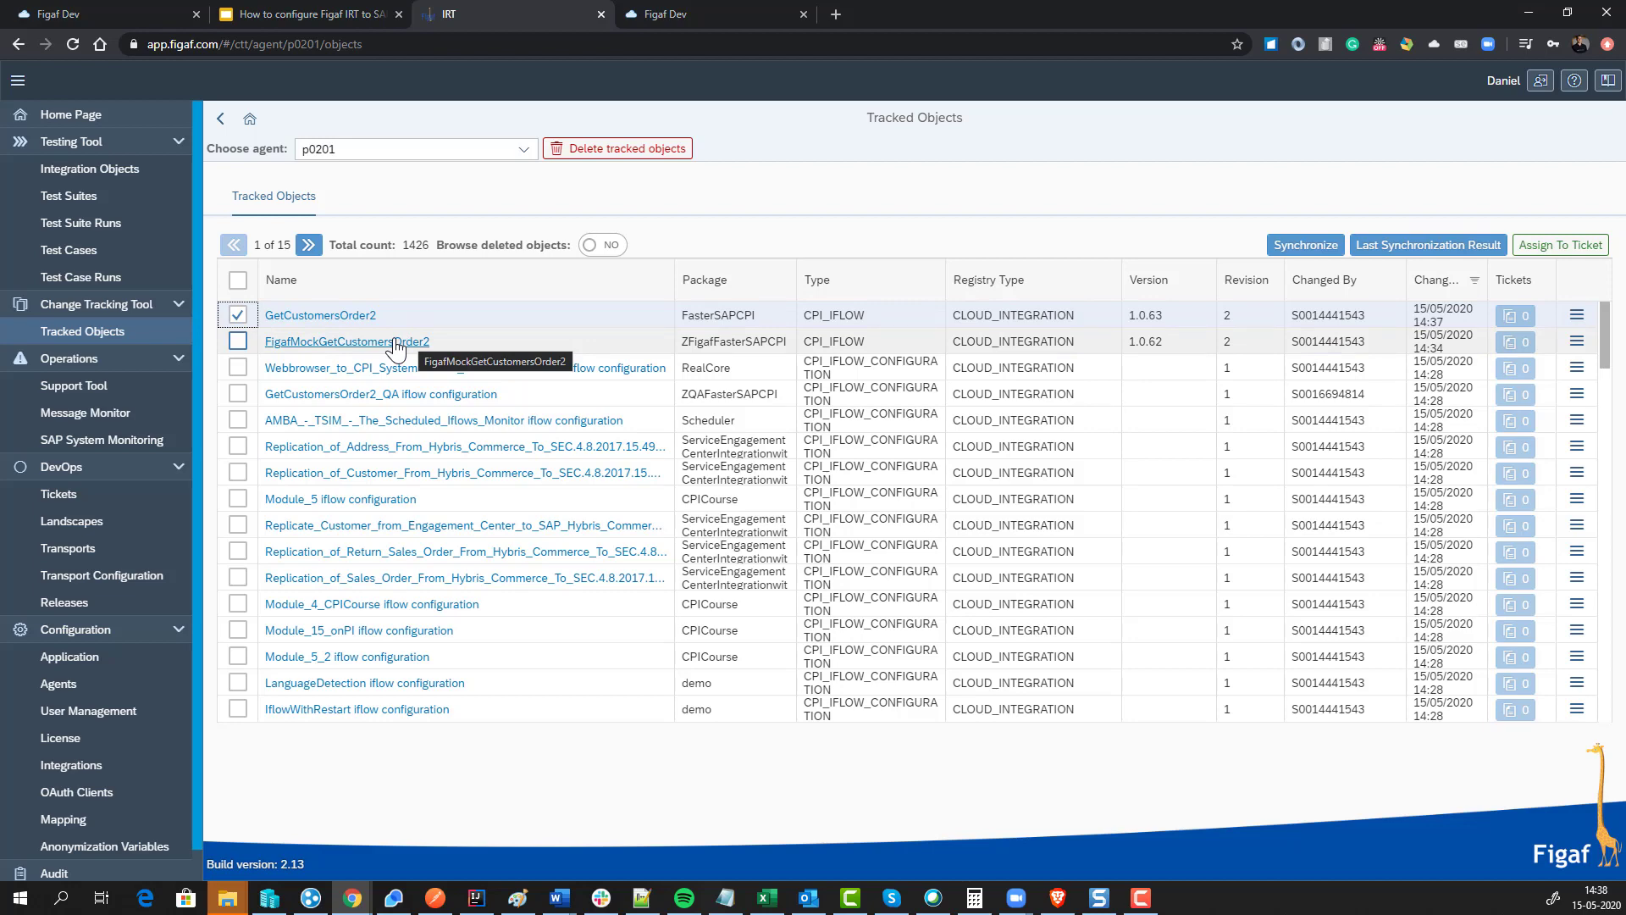
Step: Assign GetCustomersOrder2 to a new ticket 'Make first change' for the current user on landscape CPIDEMO
click(1560, 245)
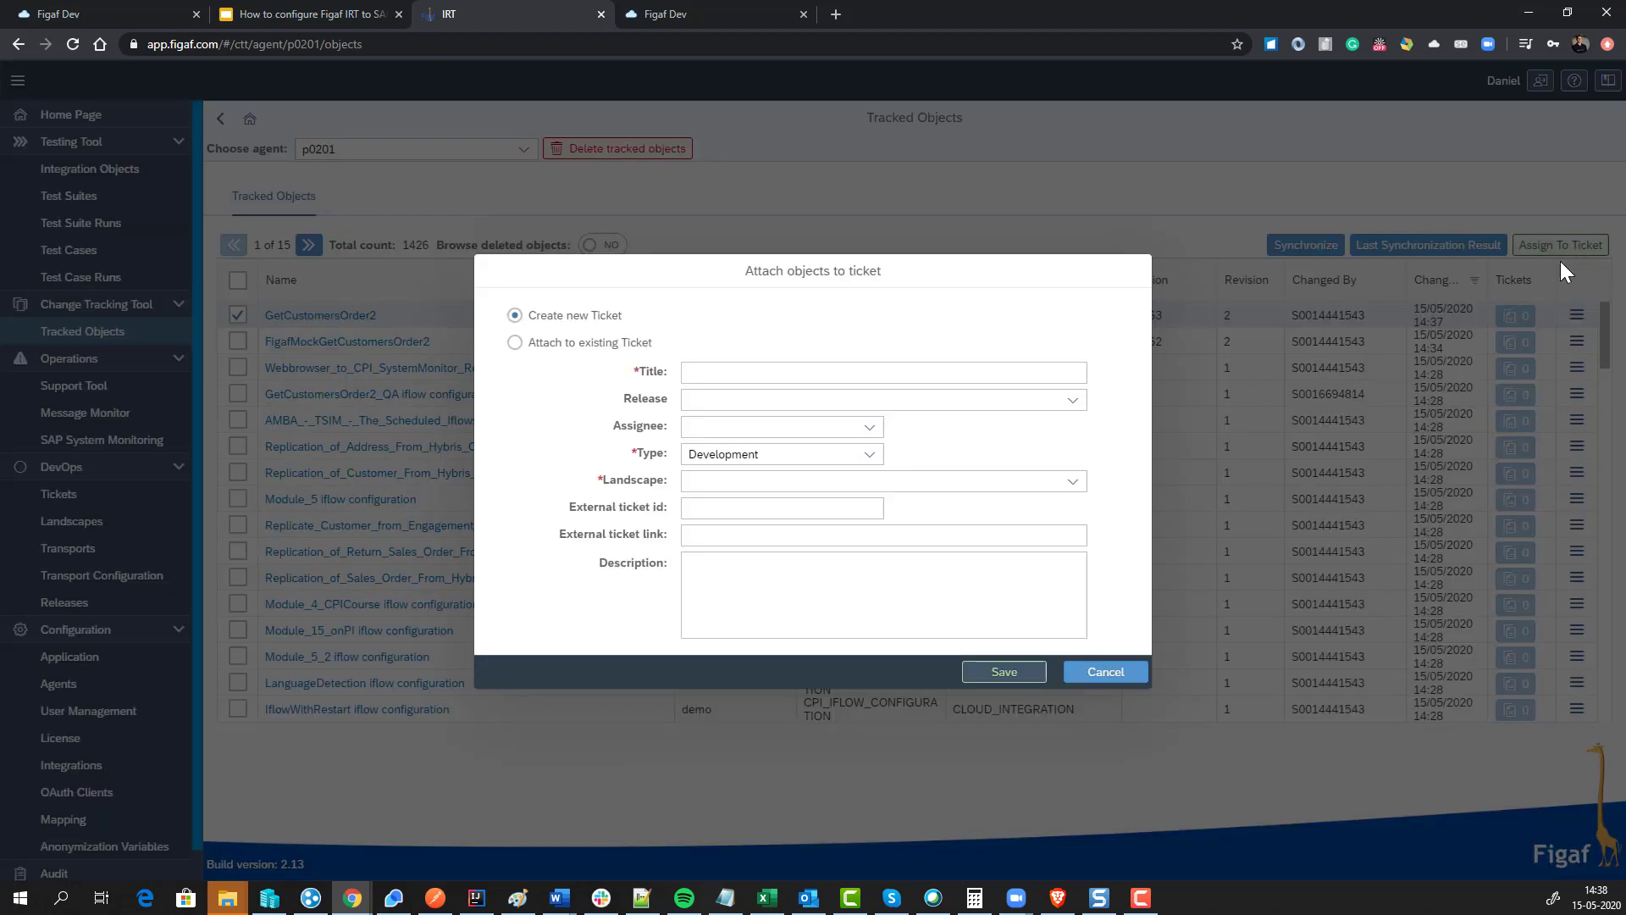
click(866, 371)
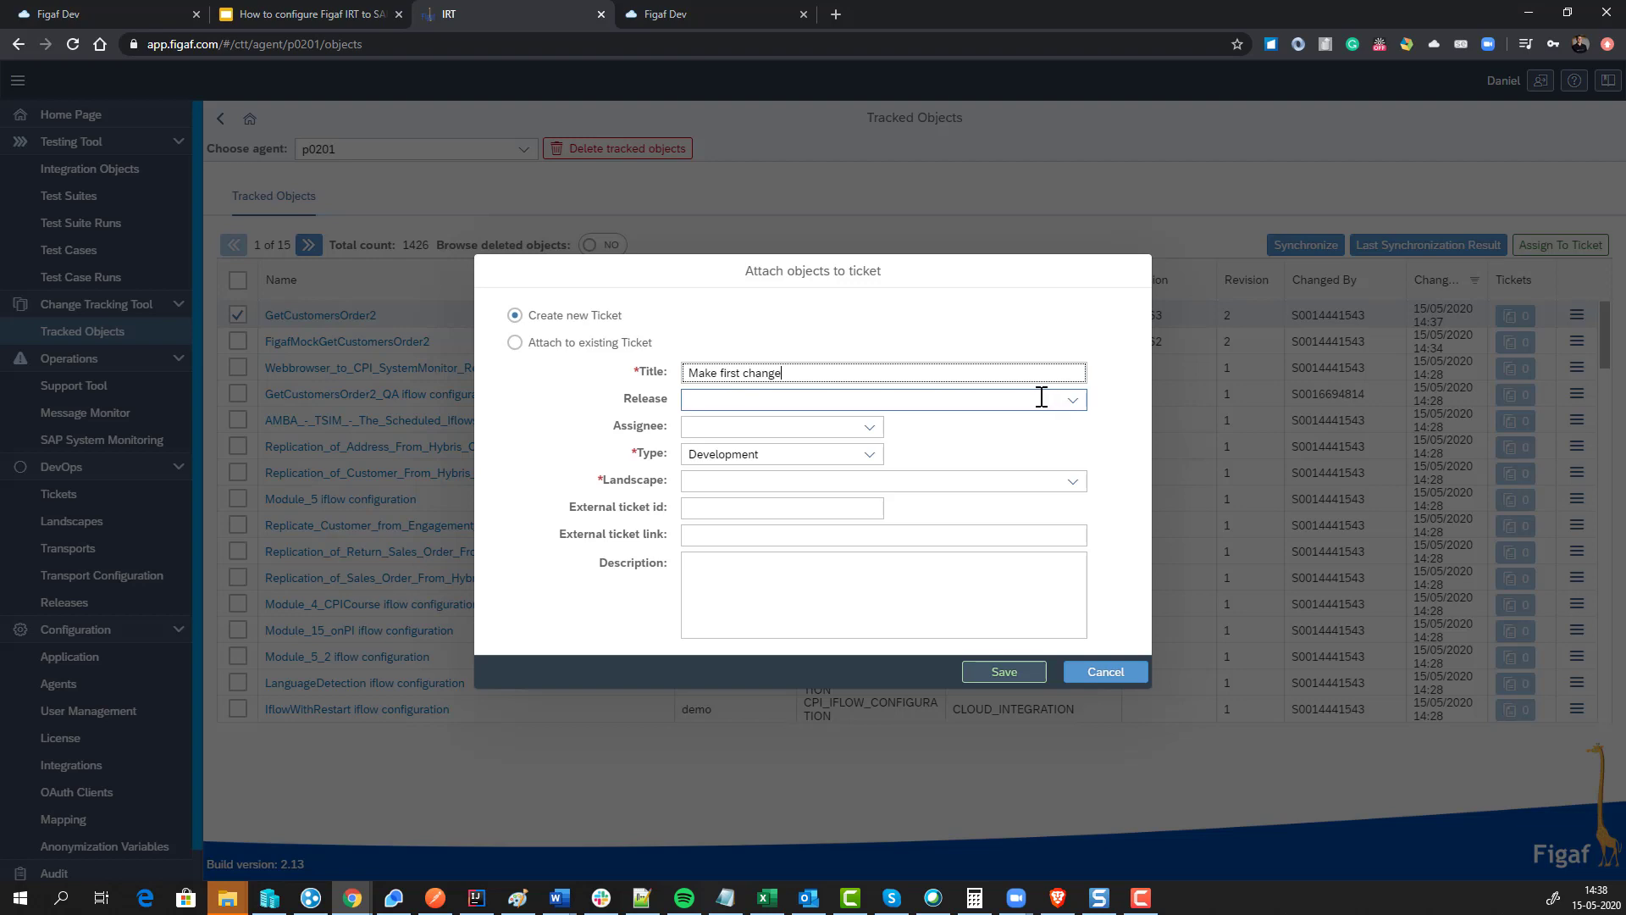
click(869, 428)
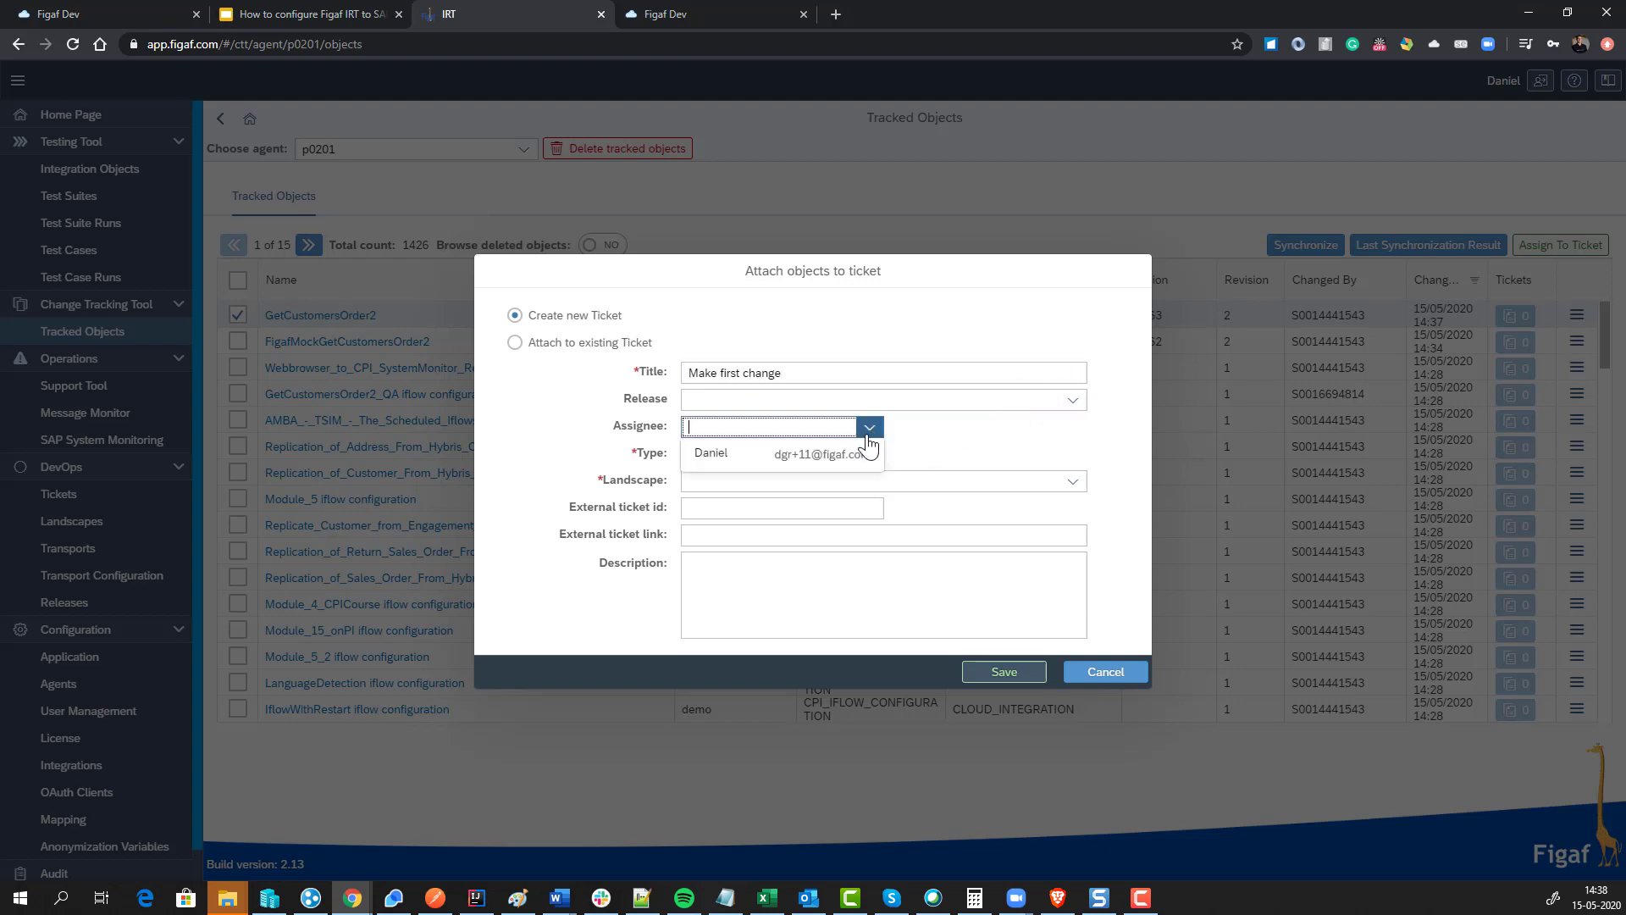
click(792, 457)
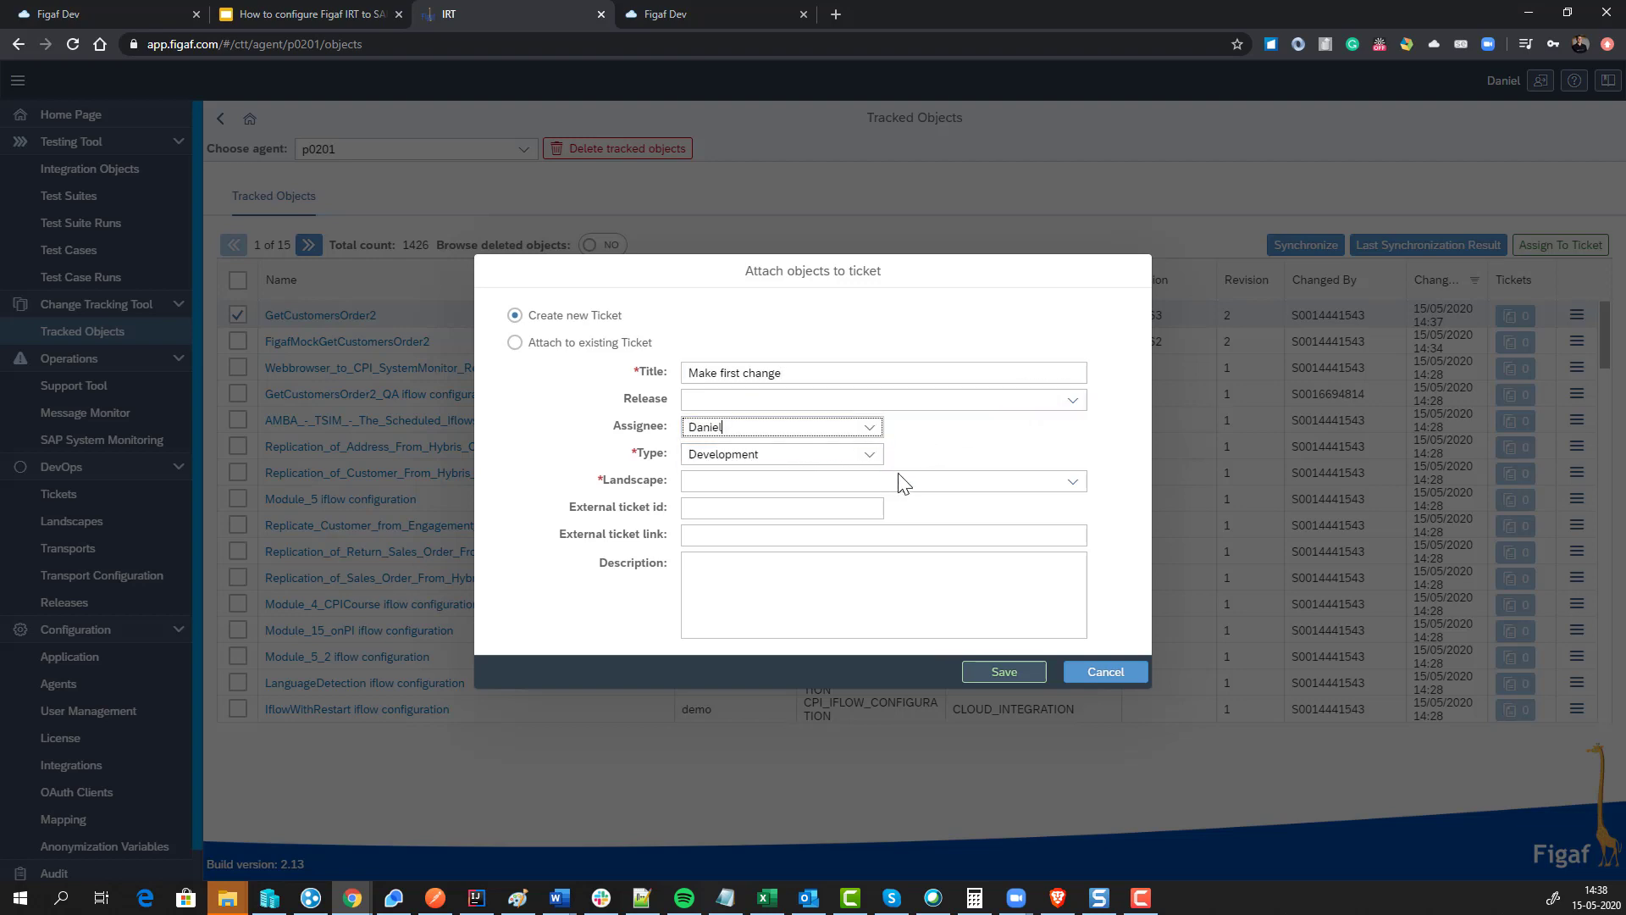
click(1072, 481)
click(1016, 502)
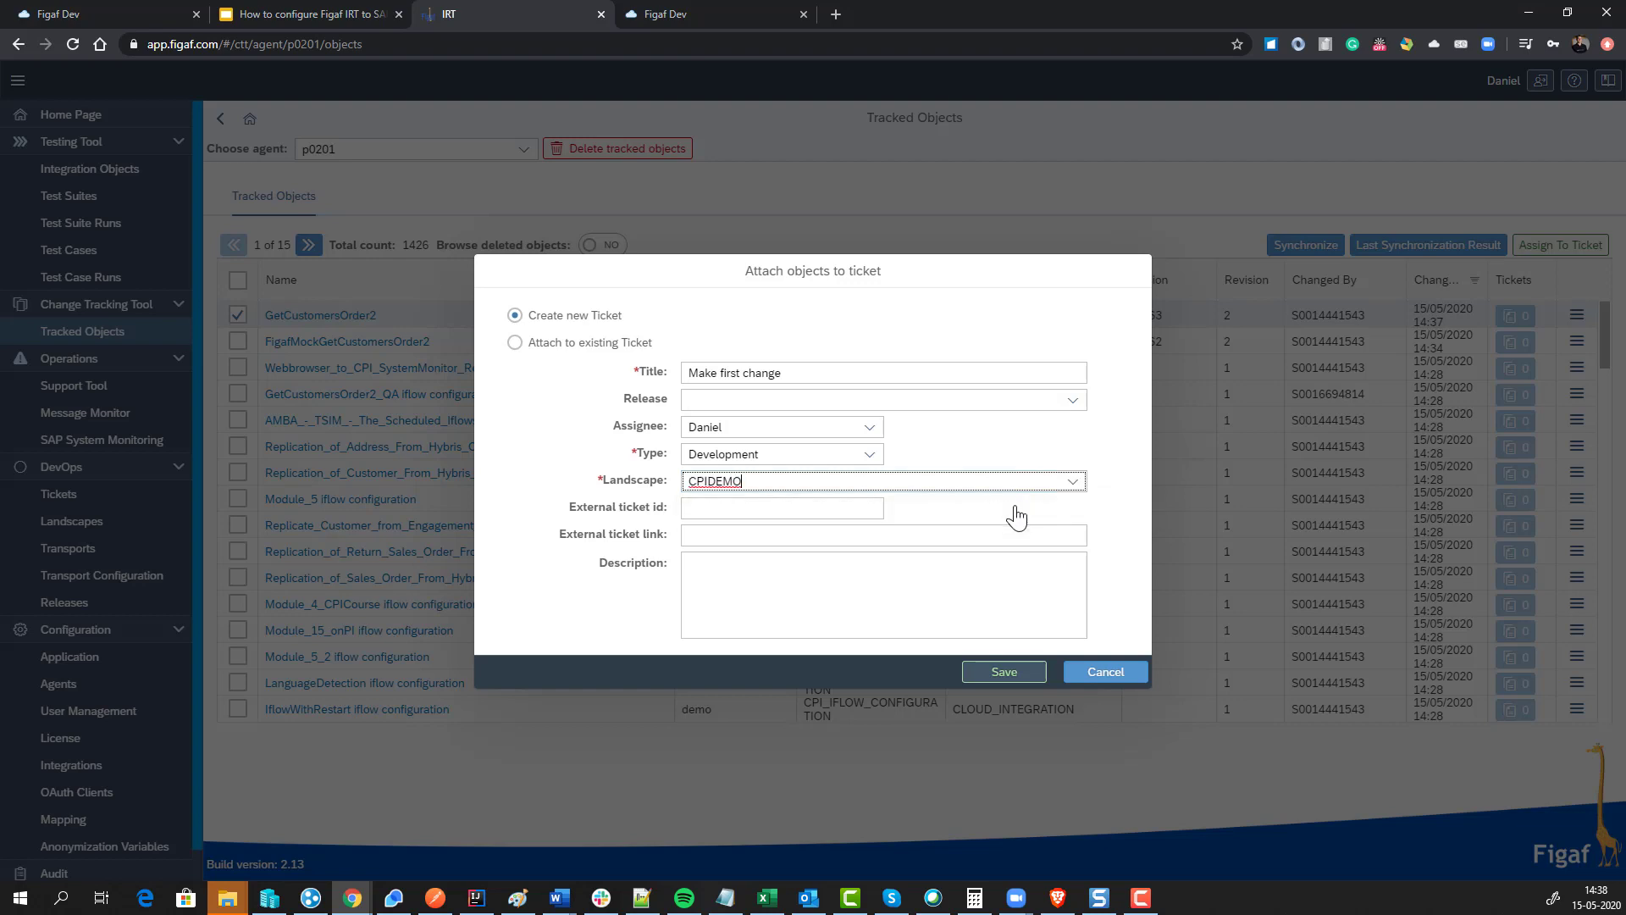
Step: Enter external ticket id Jira-1236, copy the title into the description, and save the ticket
click(822, 504)
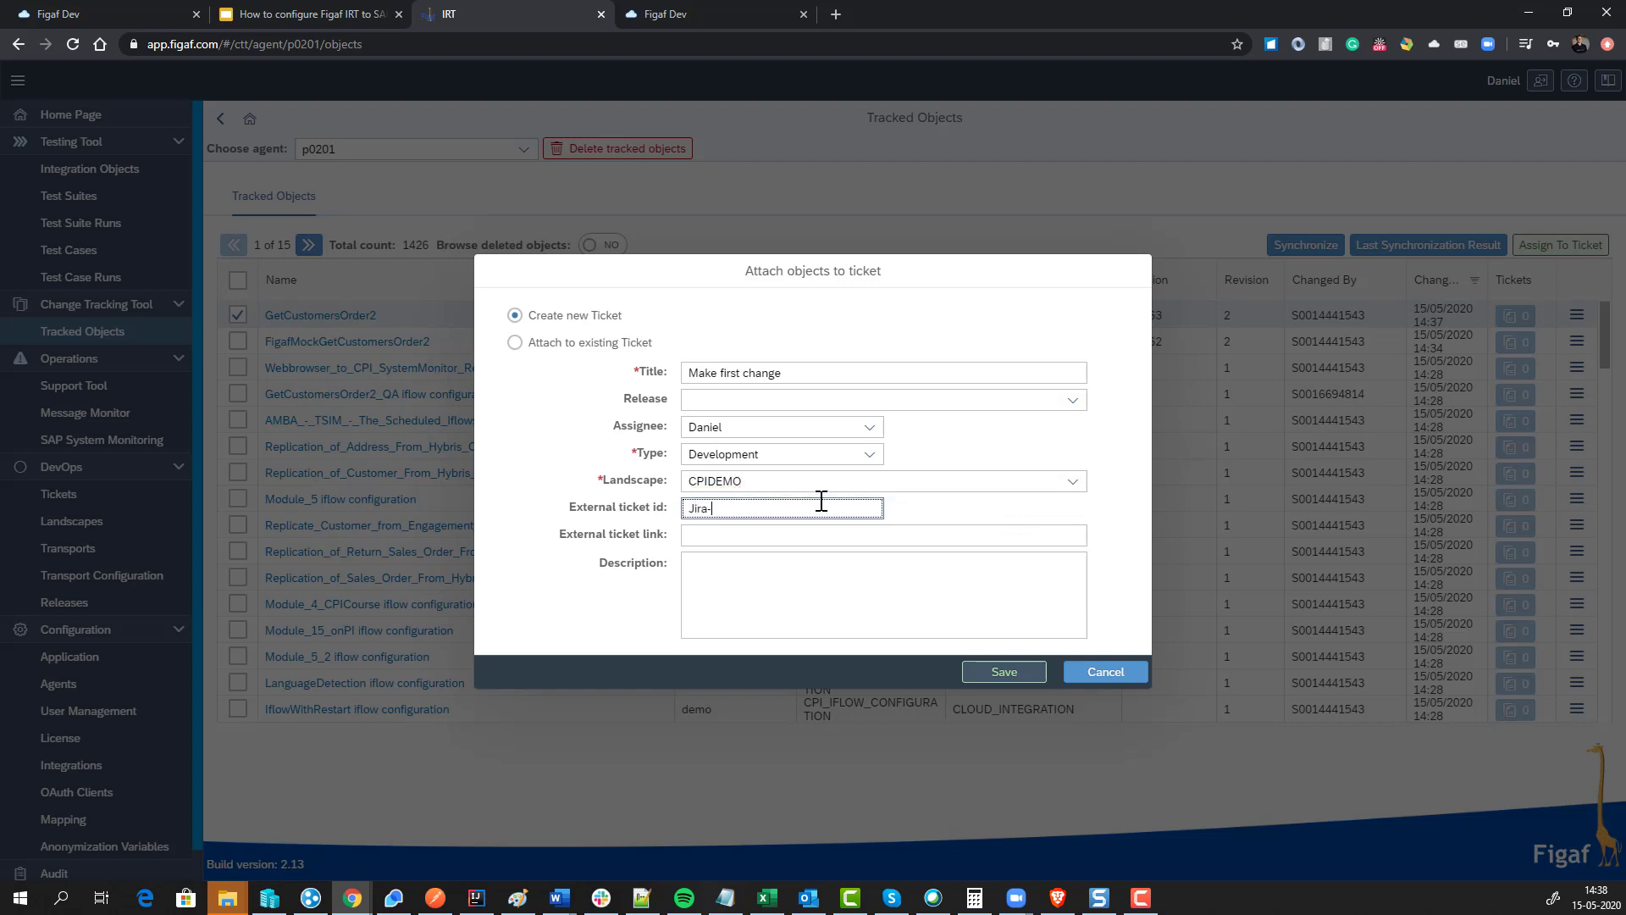
click(794, 554)
click(816, 374)
key(ctrl+a)
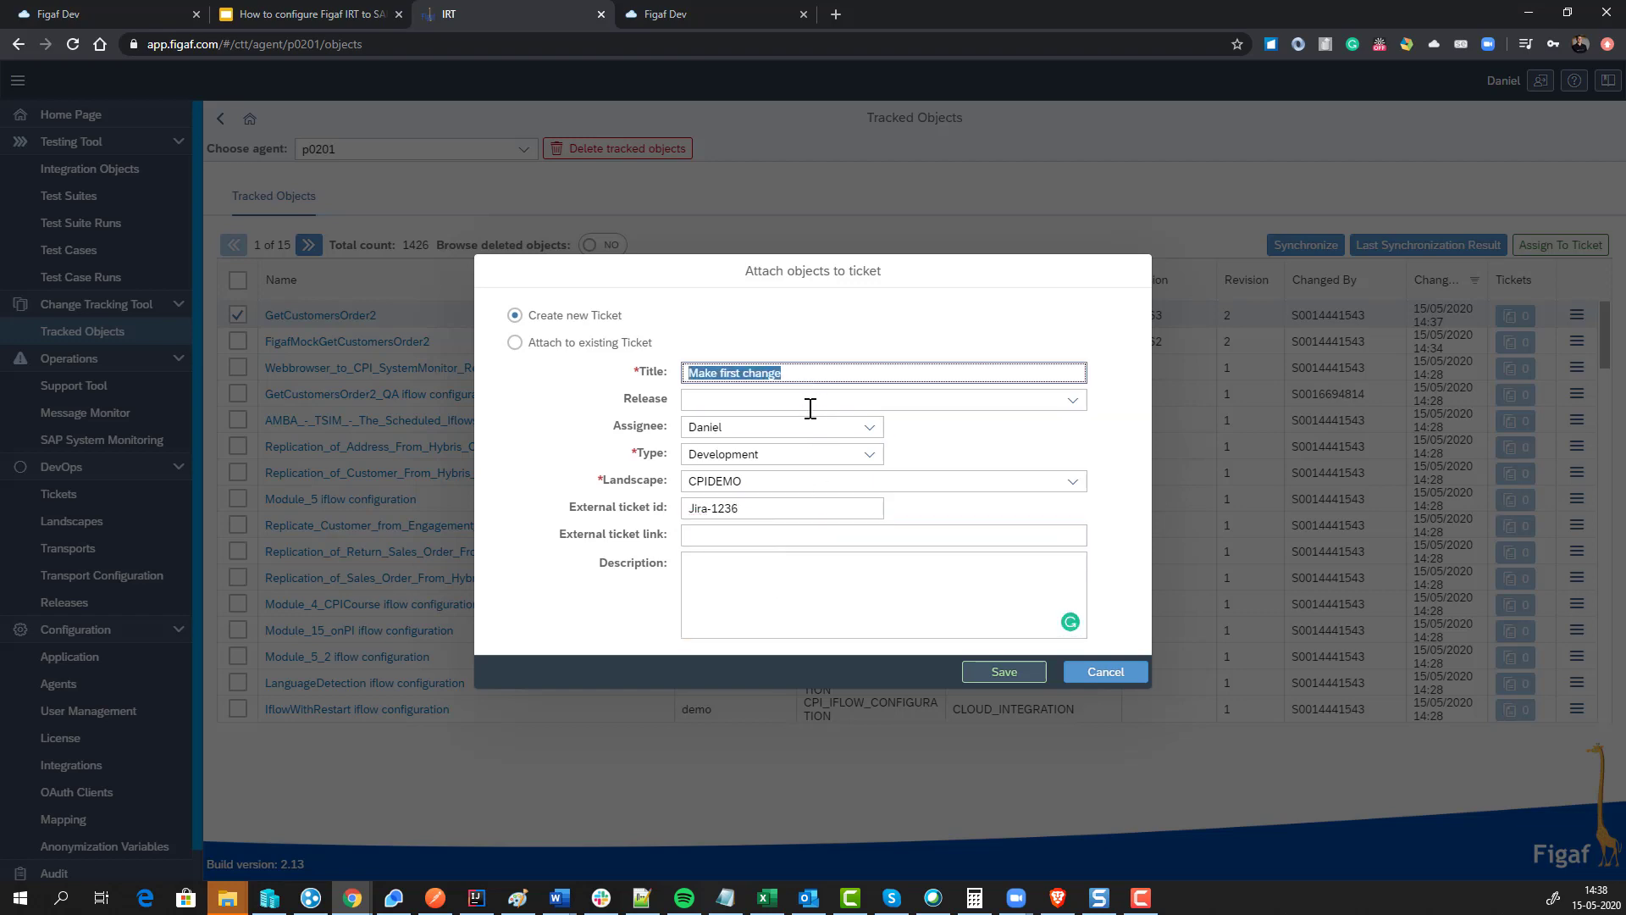
key(ctrl+c)
click(745, 585)
key(ctrl+v)
click(1025, 677)
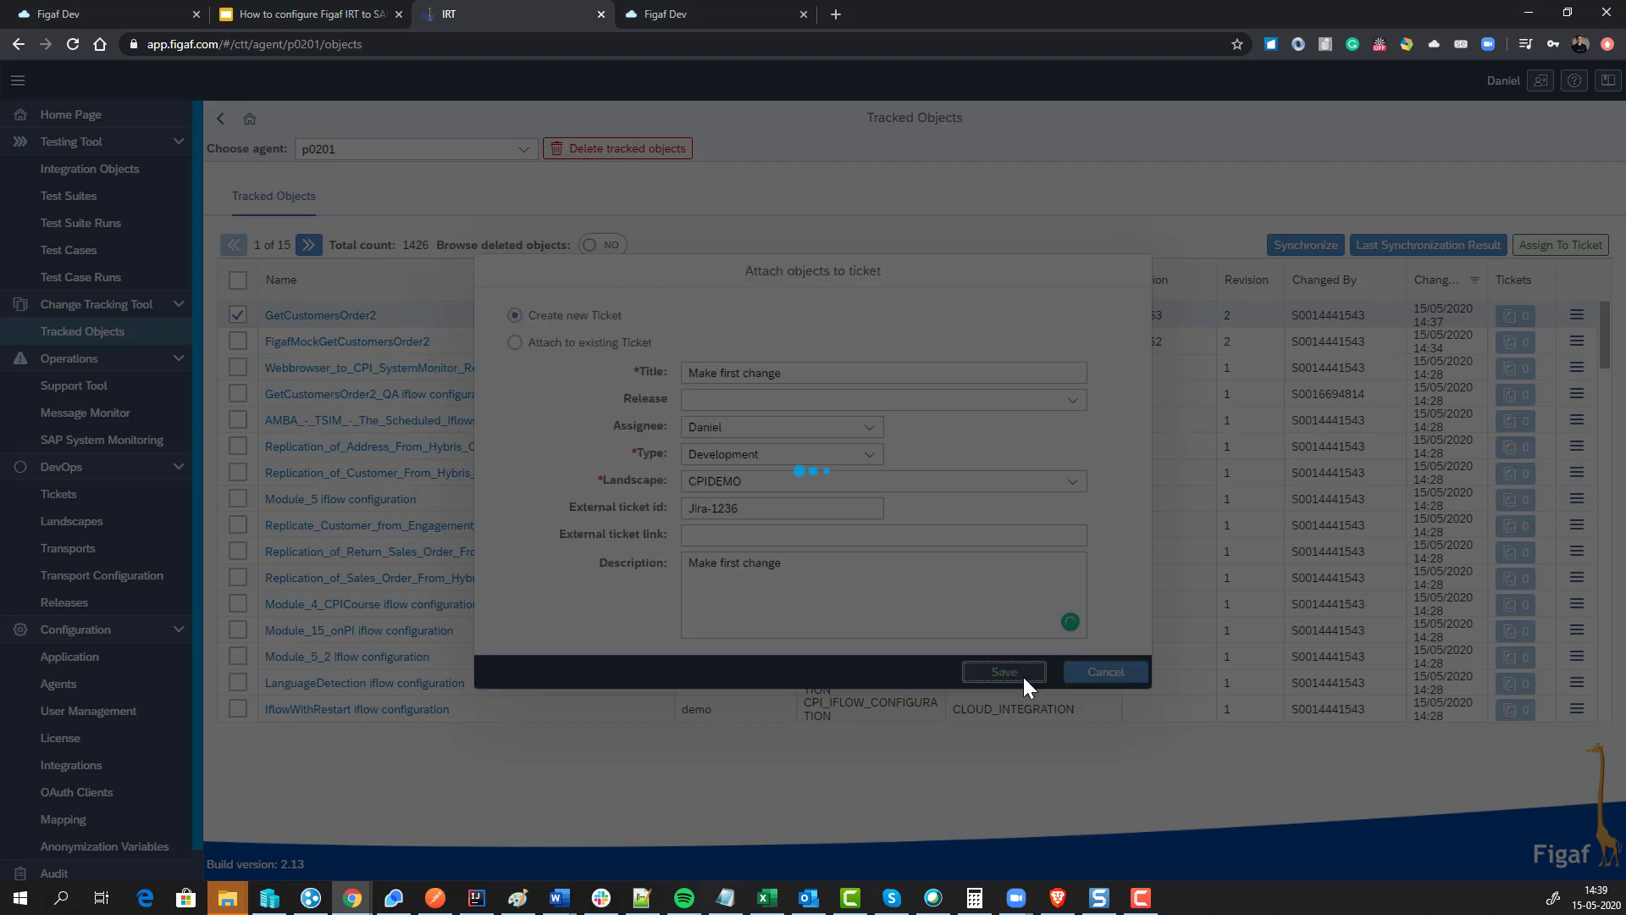
Step: Dismiss the success message and show ISSUE-1's tracked objects, listing GetCustomersOrder2 version 1.0.63
click(926, 512)
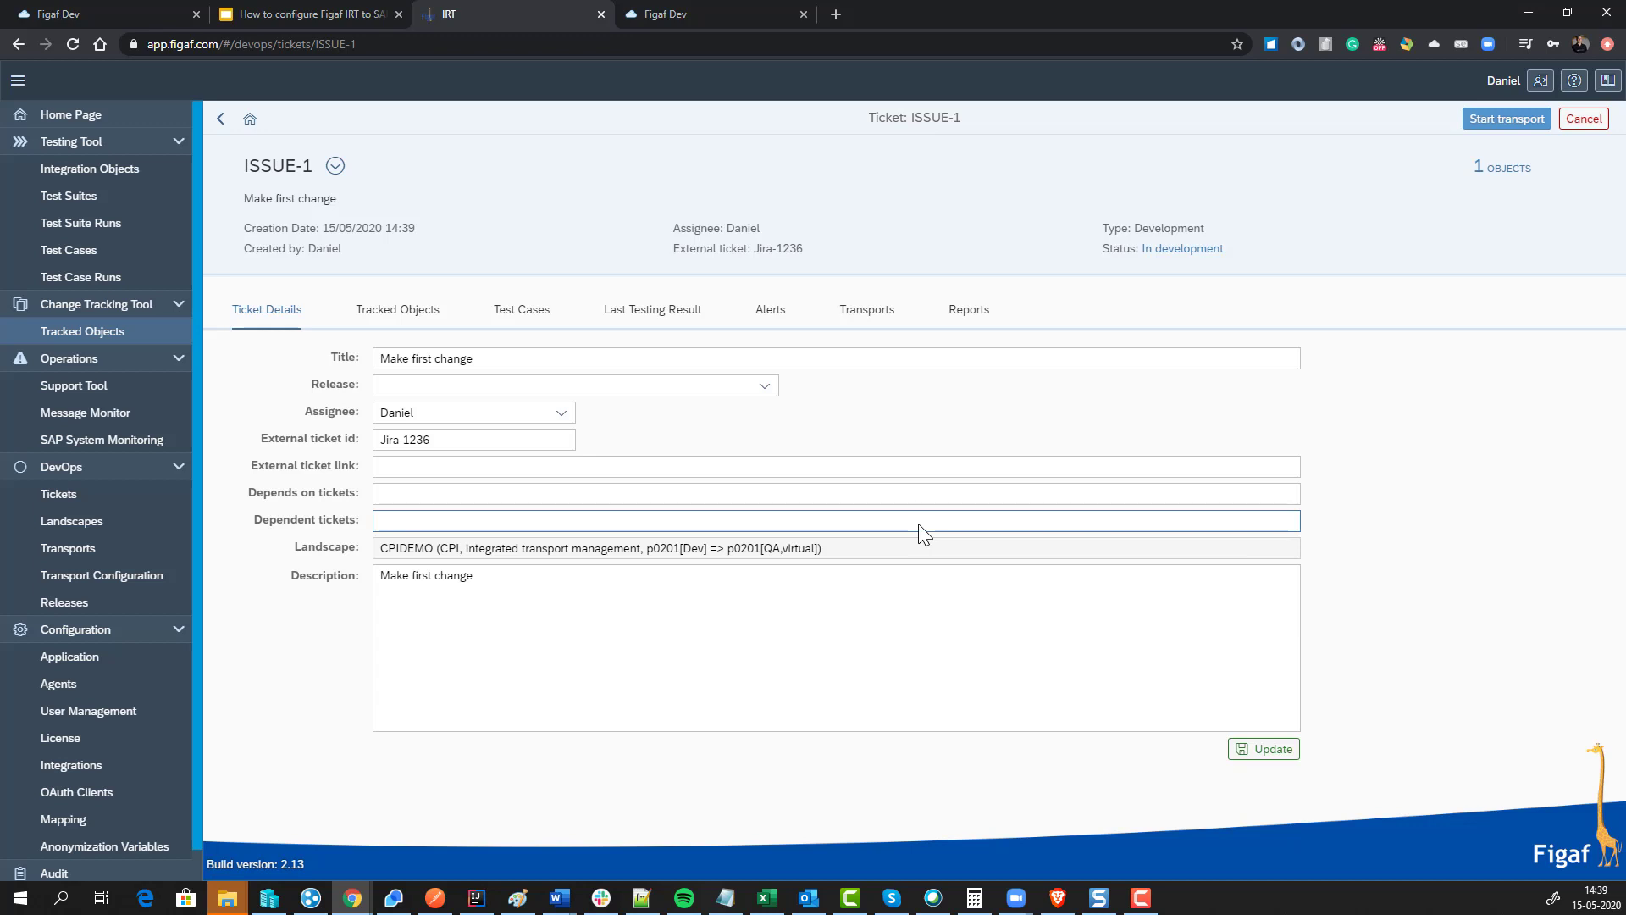
click(394, 310)
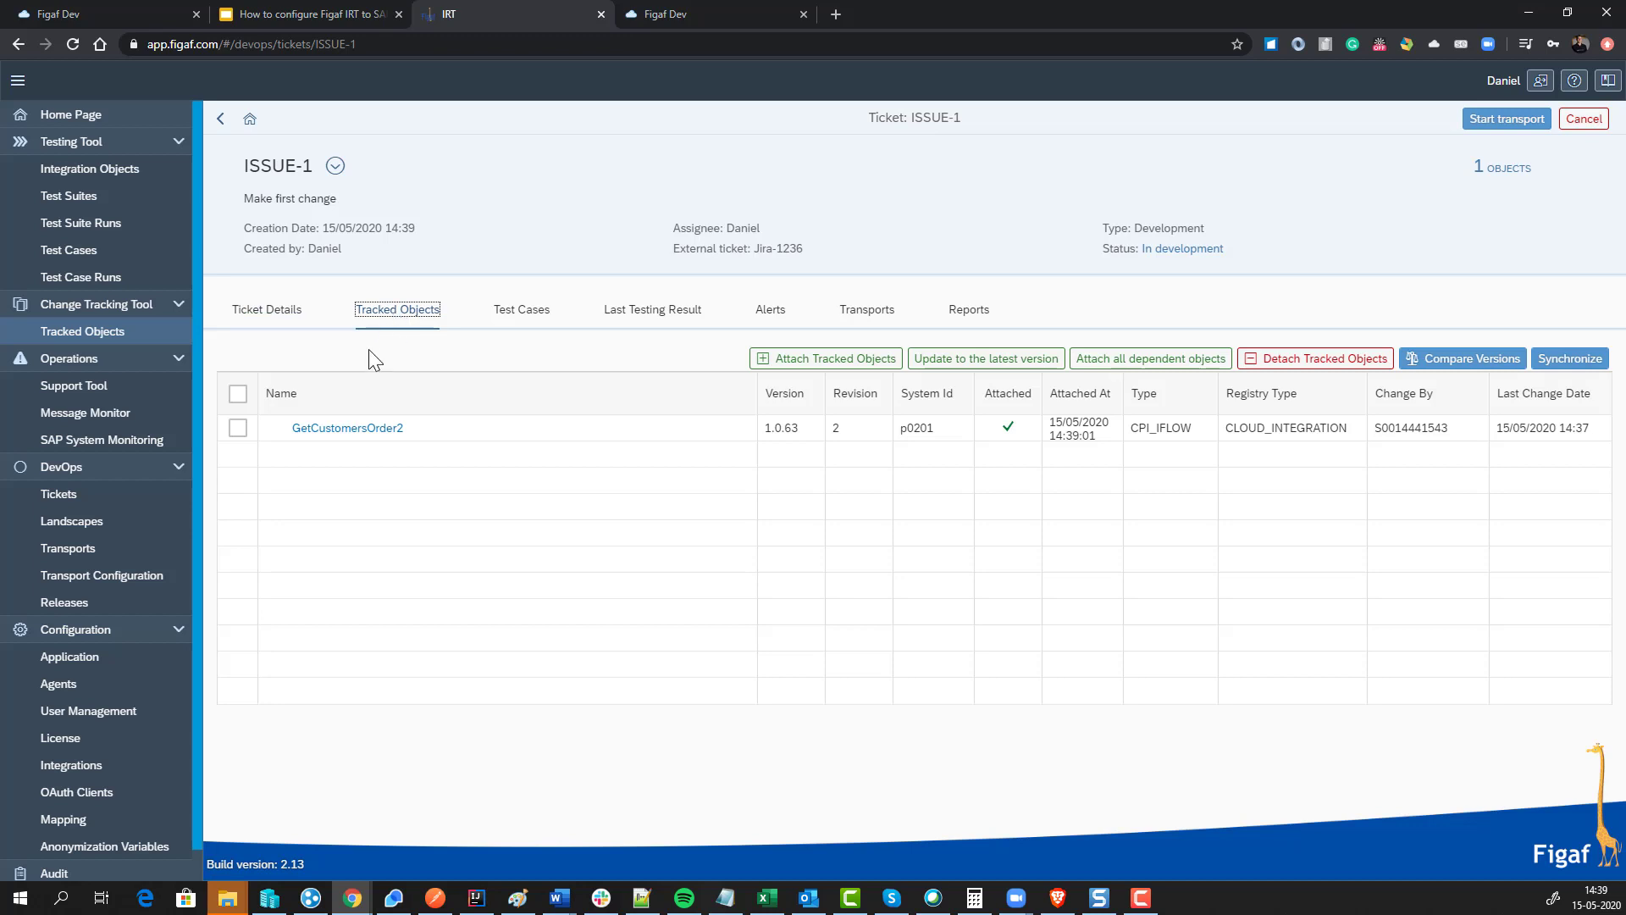
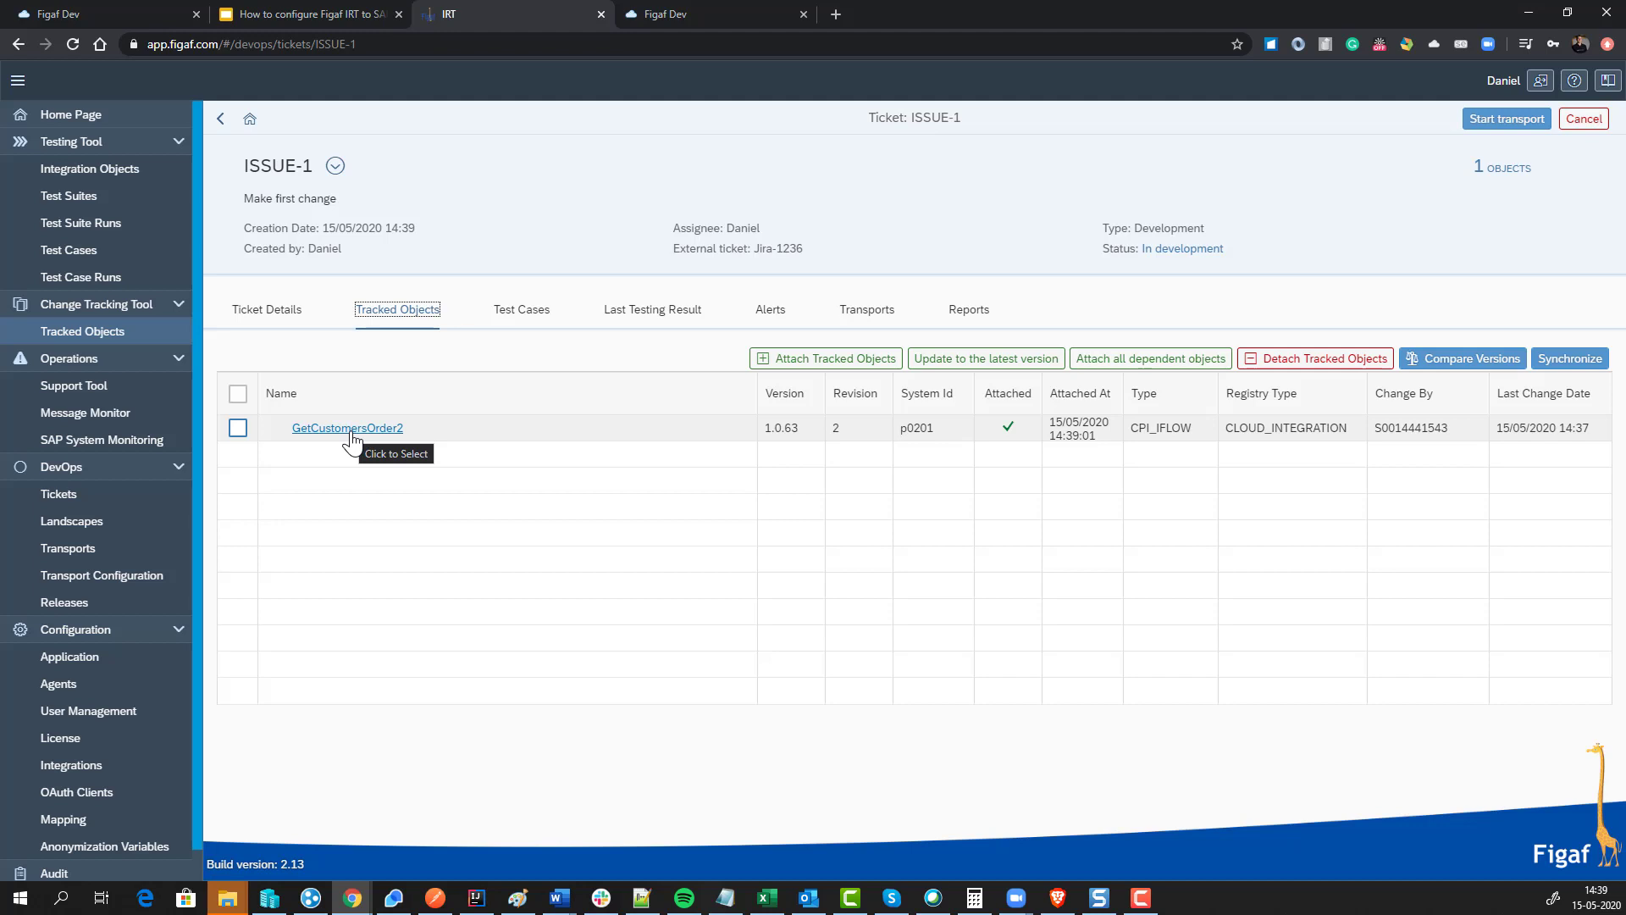
Step: Inspect GetCustomersOrder2's linked objects with the Name column widened, then return to ISSUE-1's Test Cases
click(351, 429)
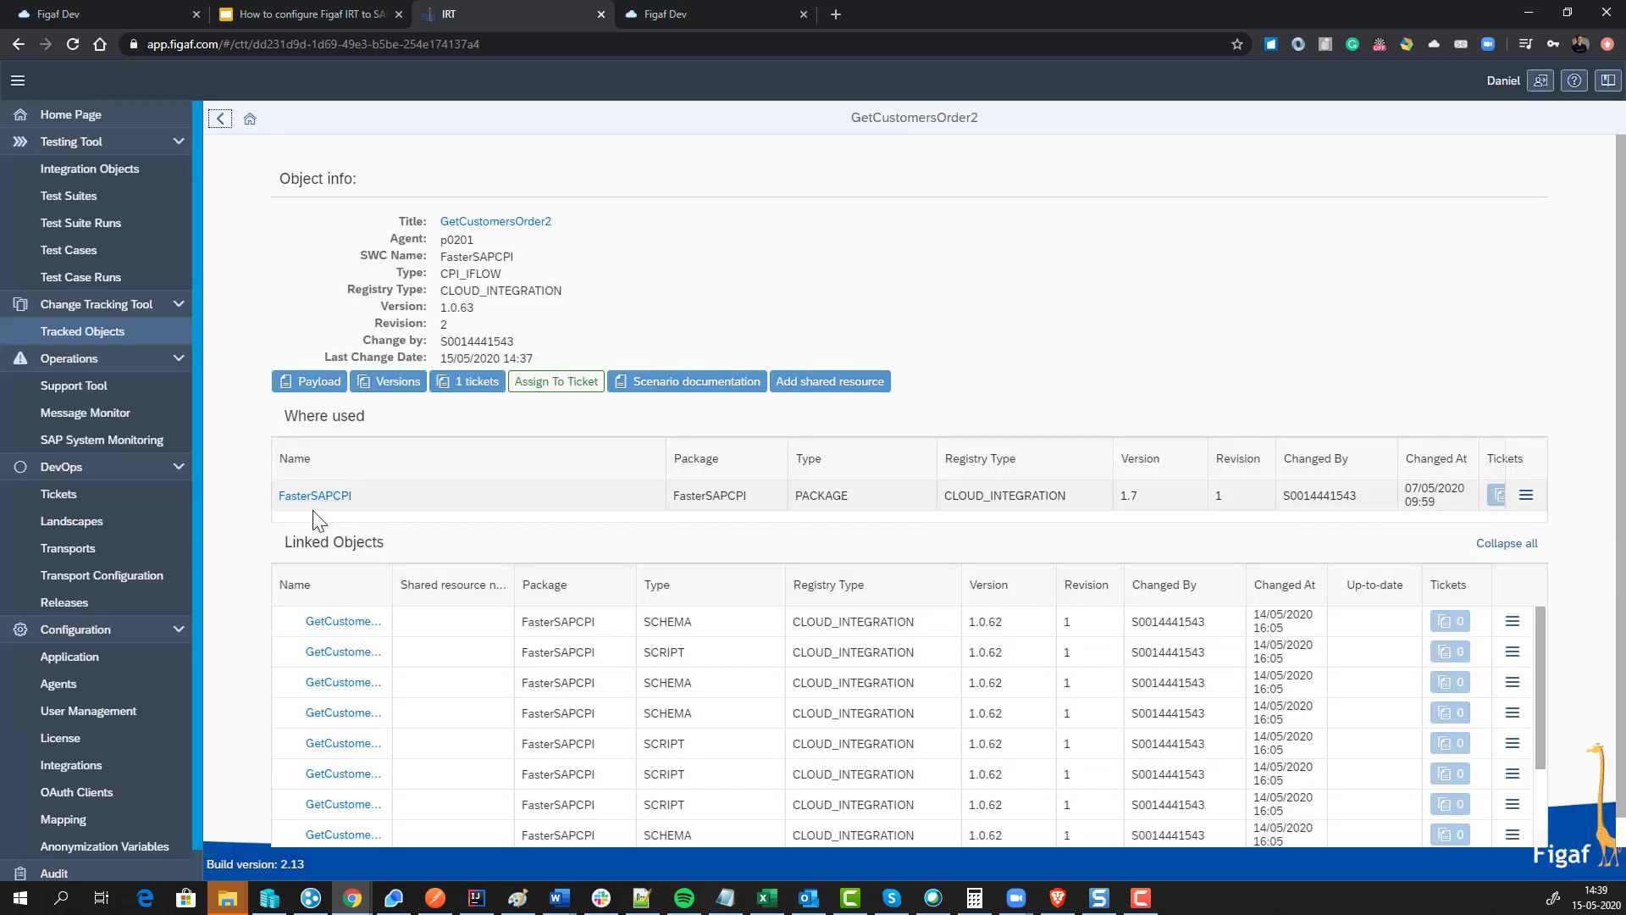
scroll(315, 648, down, 1)
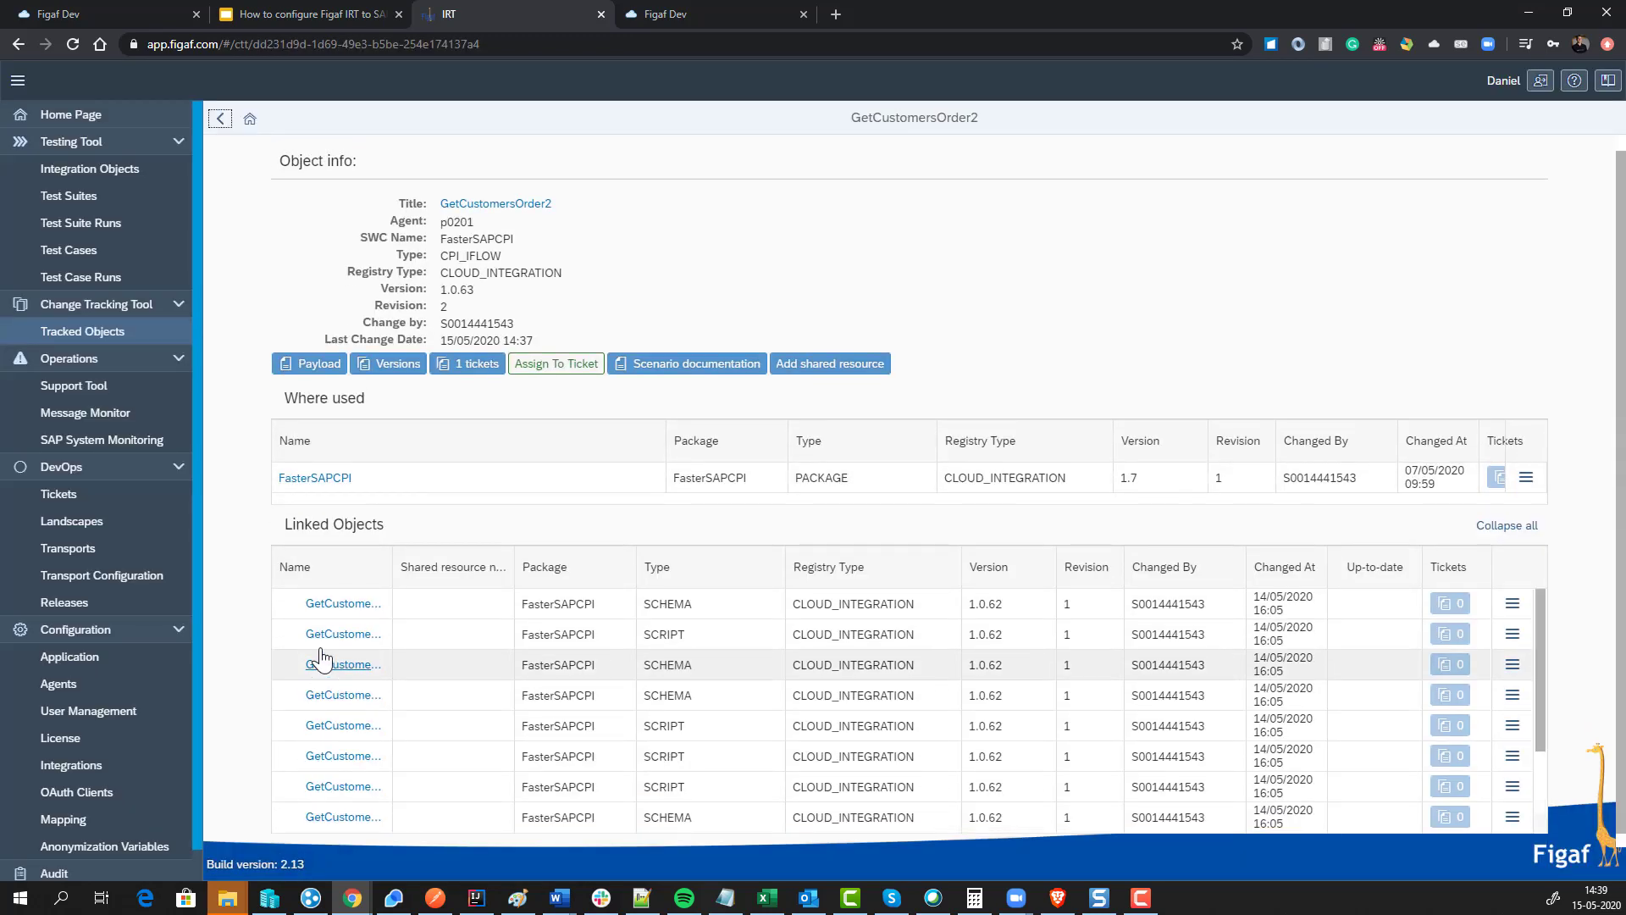
scroll(320, 658, up, 1)
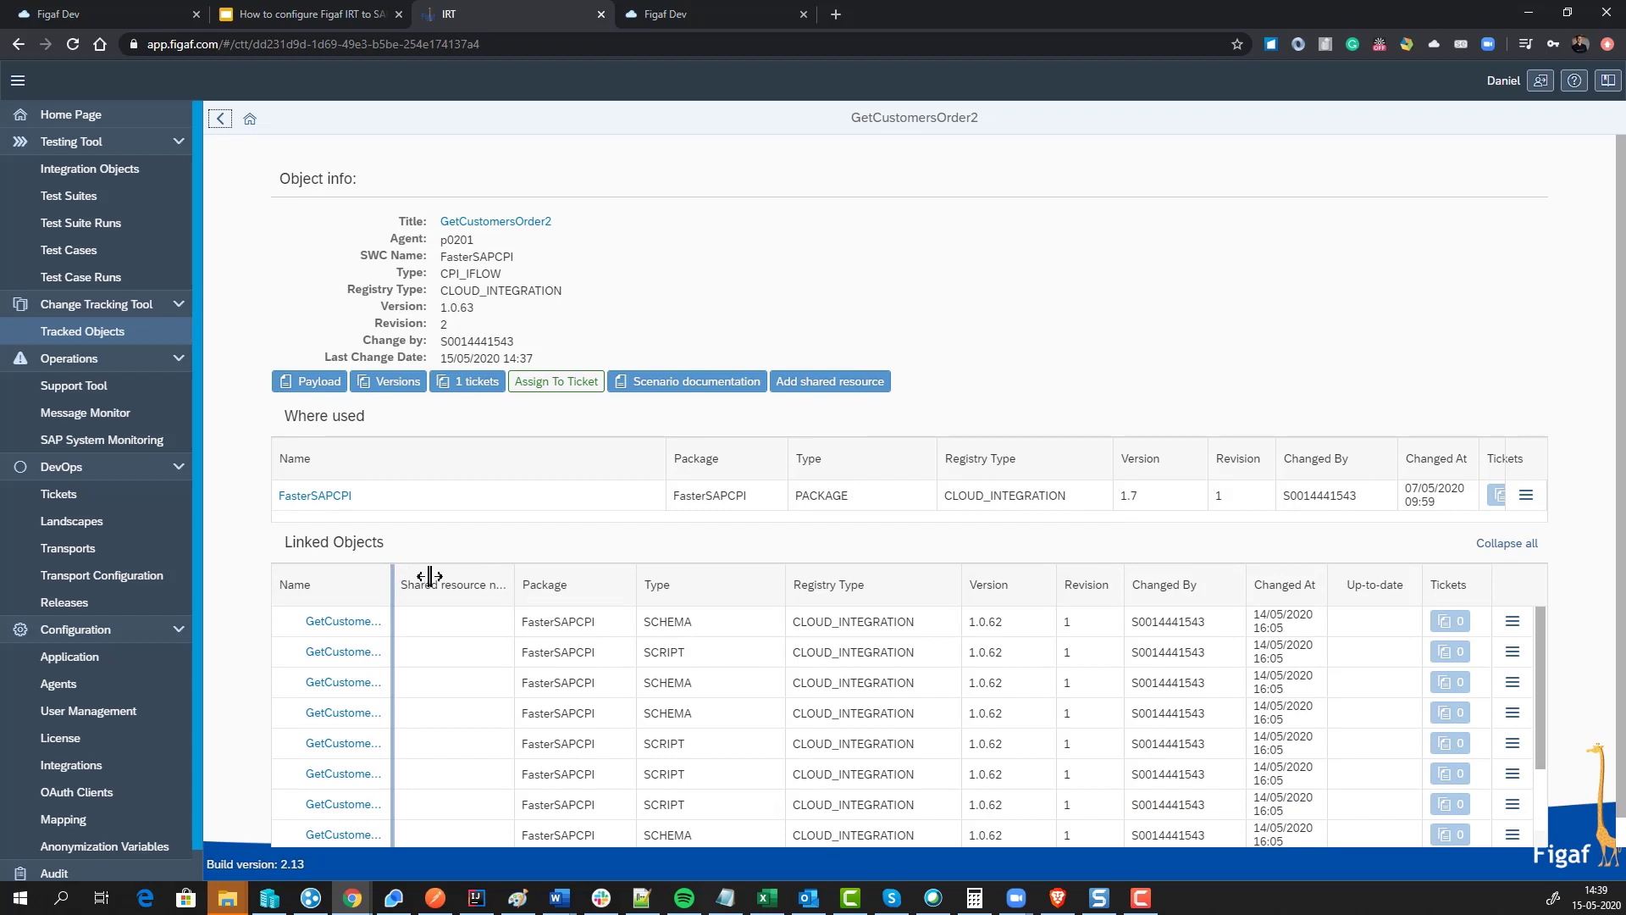
drag(430, 576, 566, 572)
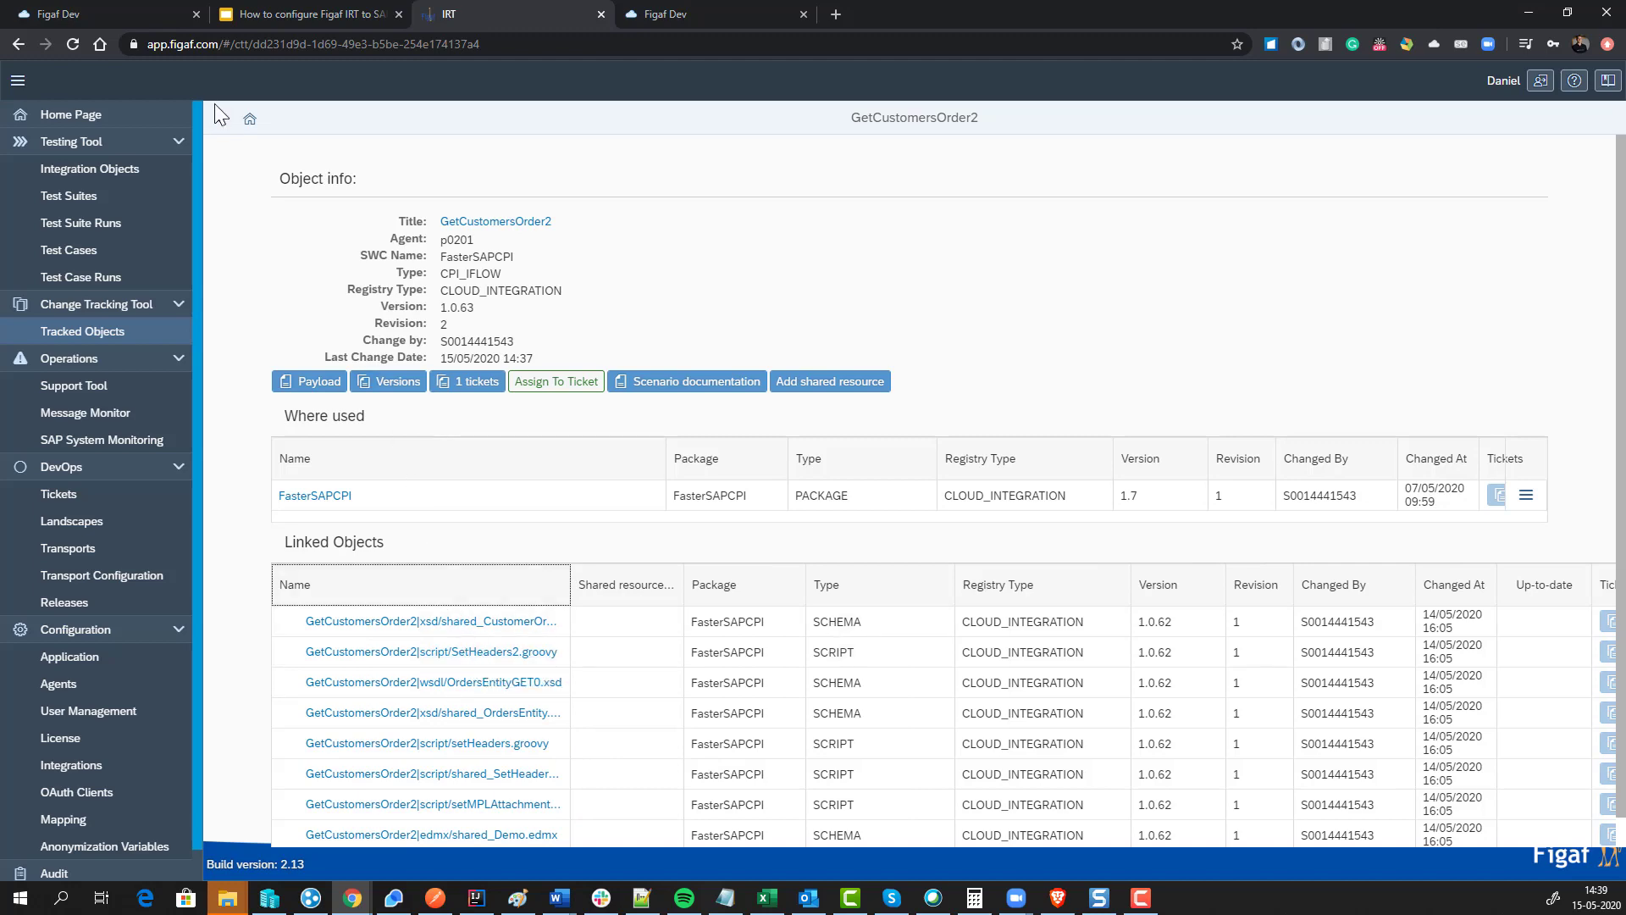
key(alt+Left)
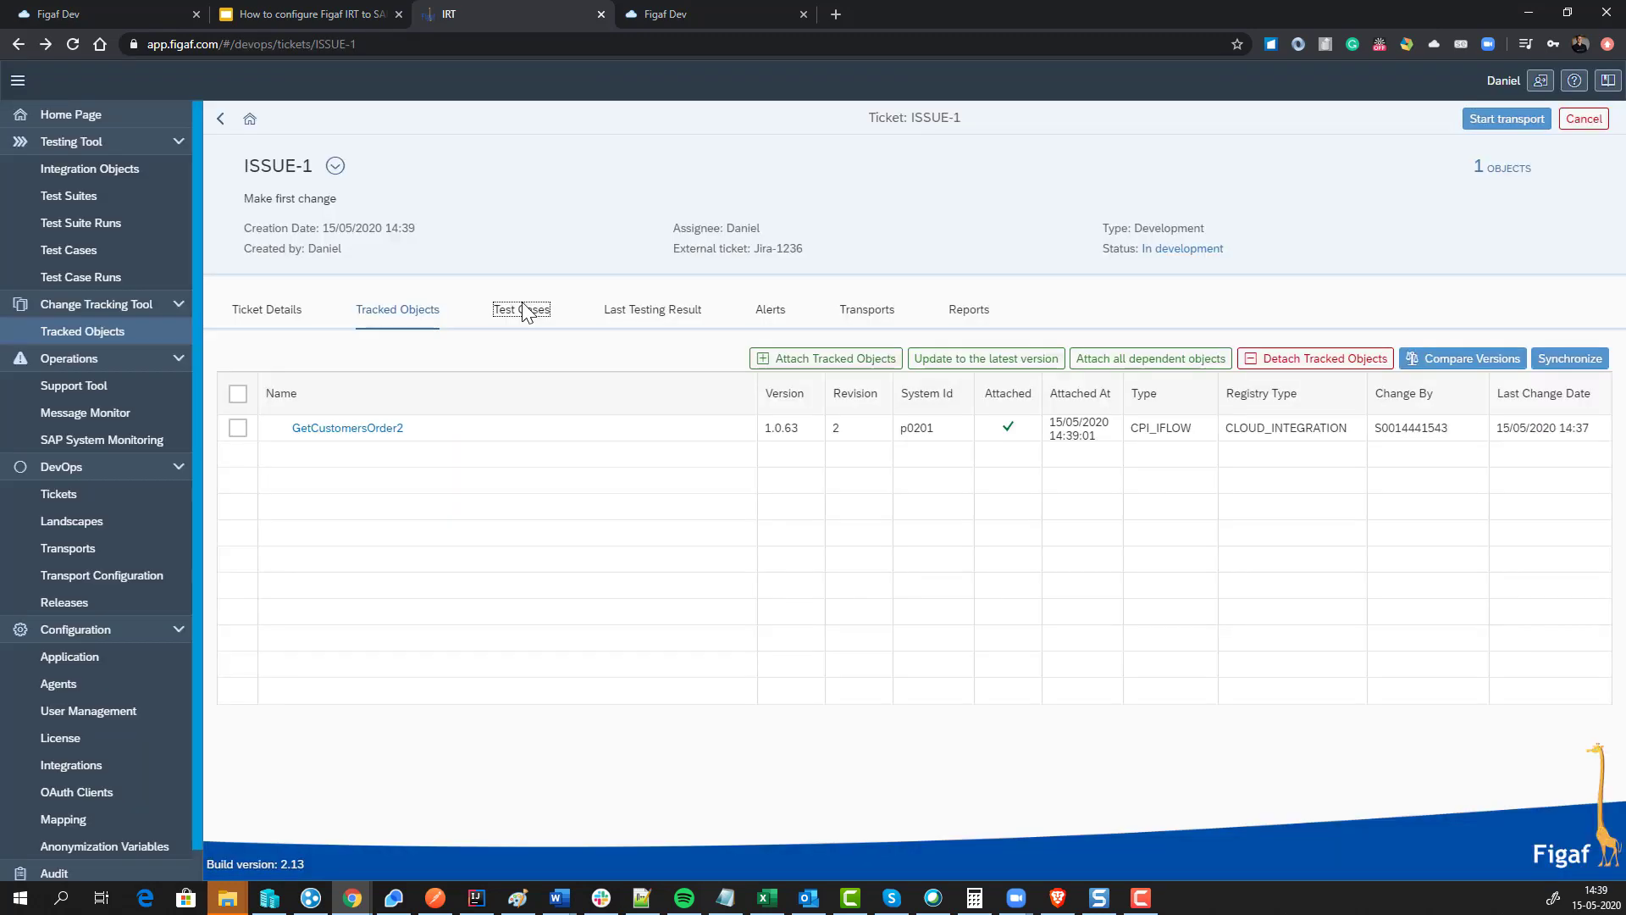
click(522, 309)
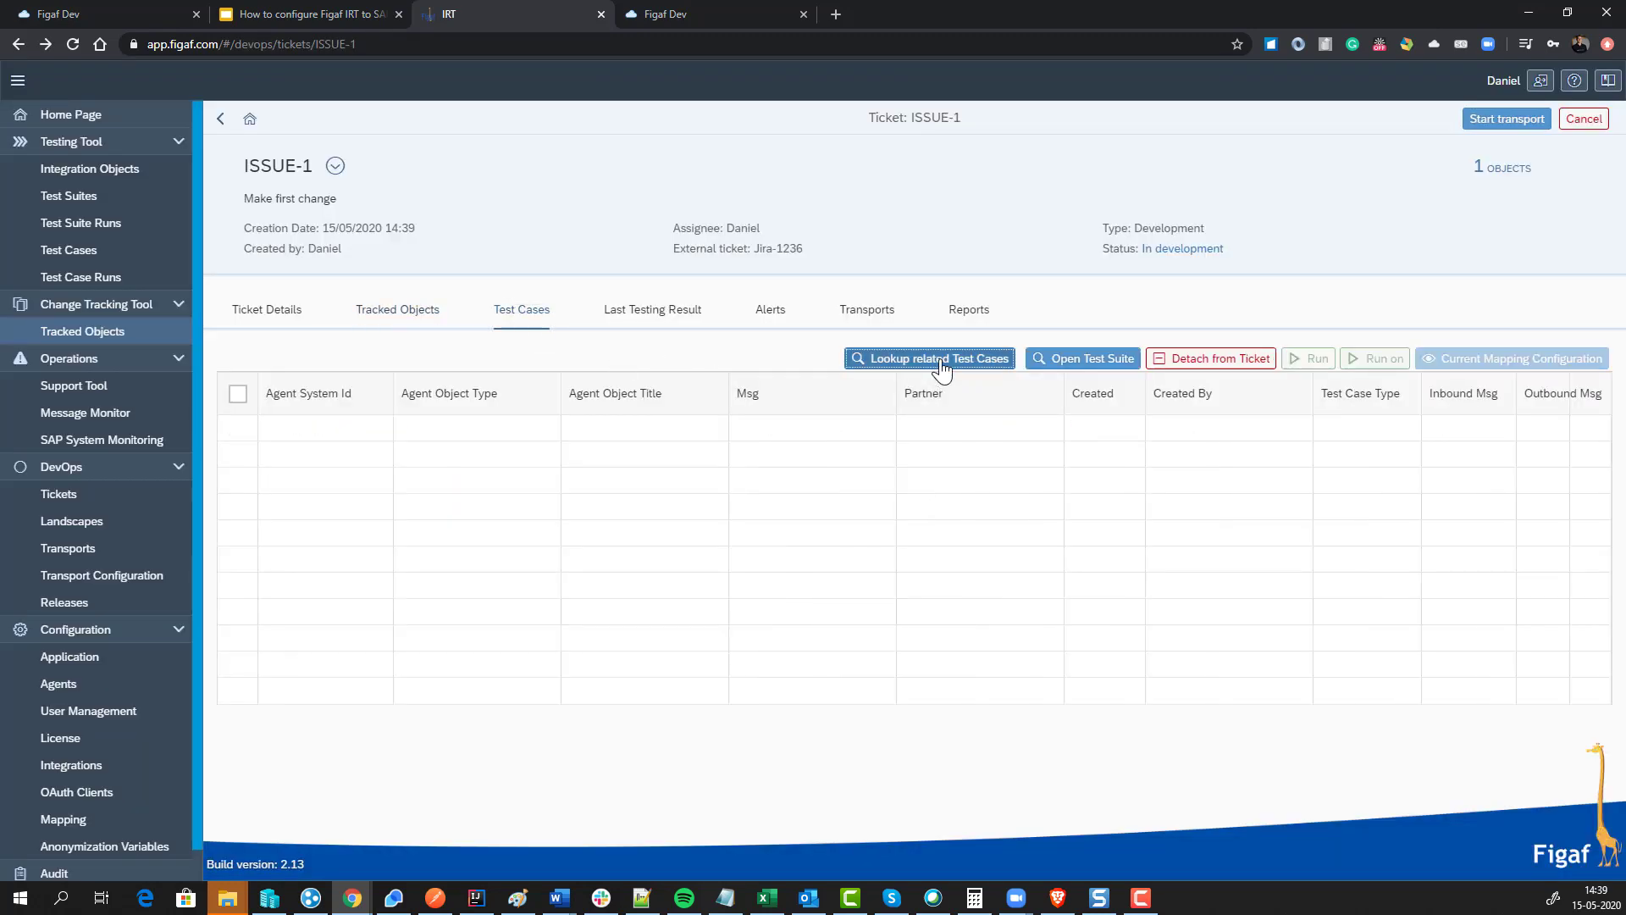
Step: Link the p0201 GetCustomersOrder2 regression test case to ISSUE-1 and start a run of it
click(942, 367)
click(145, 234)
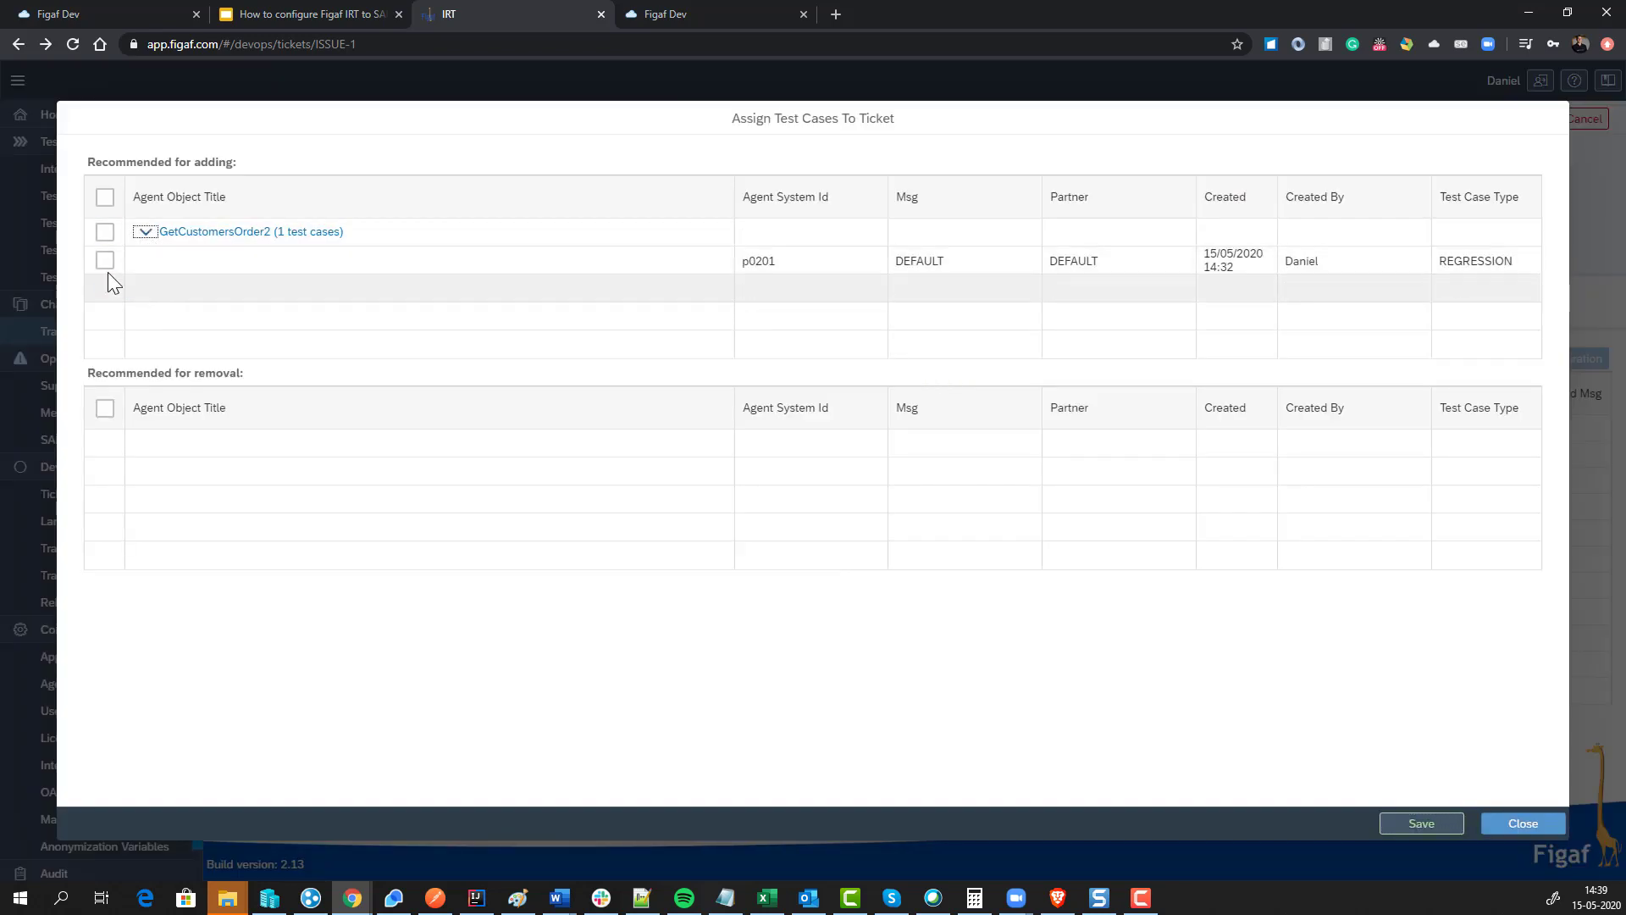
click(105, 260)
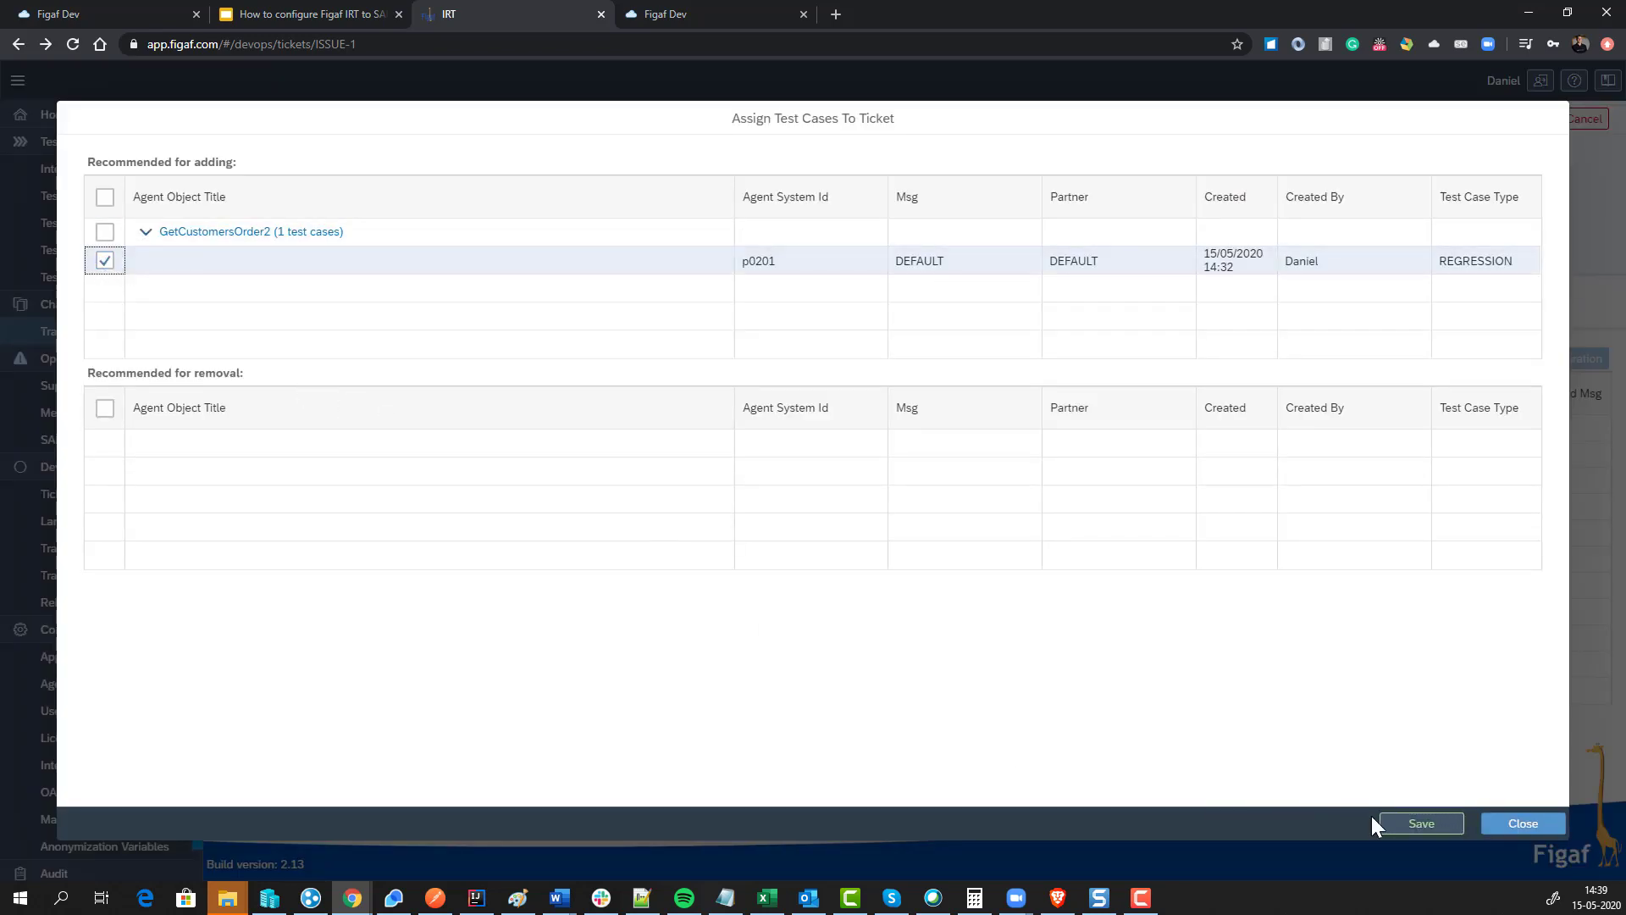
click(1413, 824)
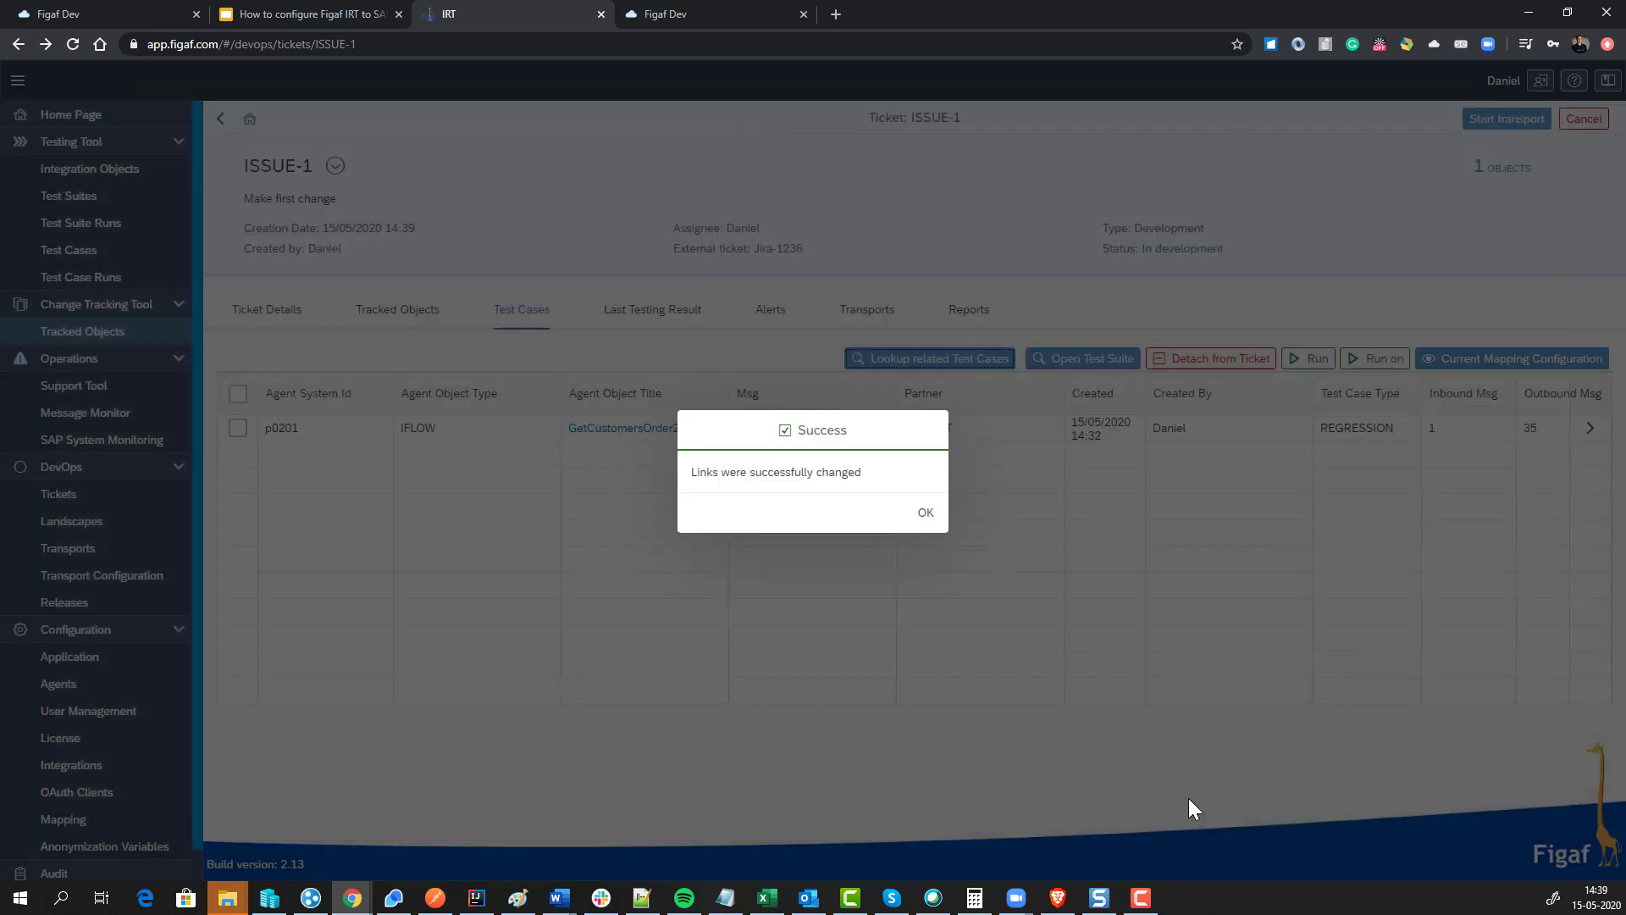
click(921, 517)
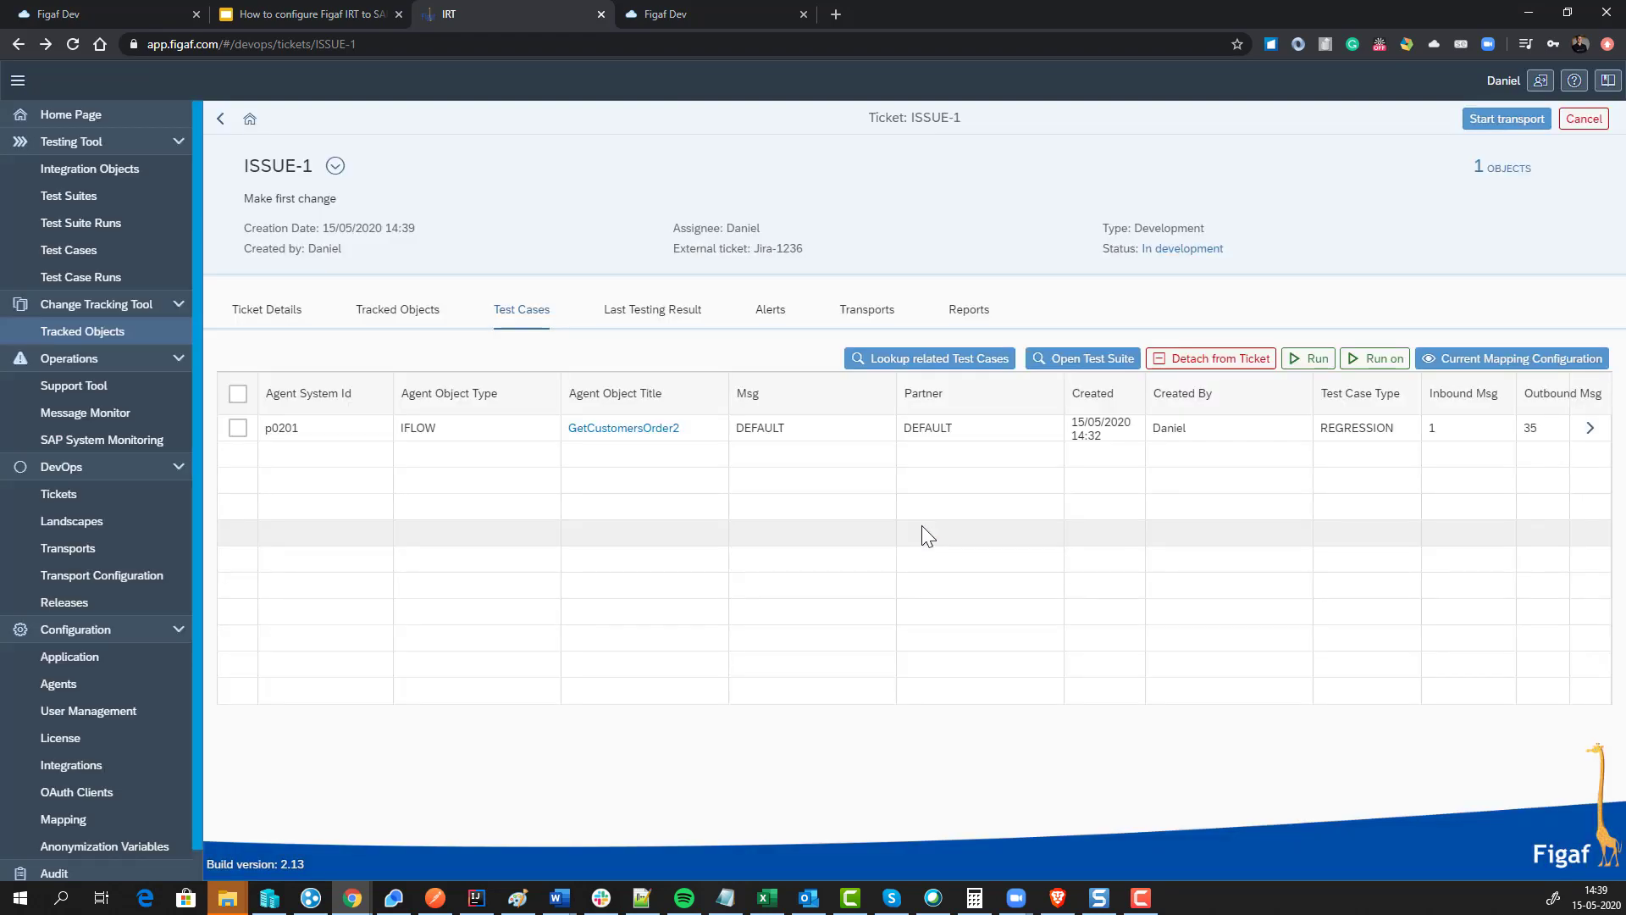
click(1317, 359)
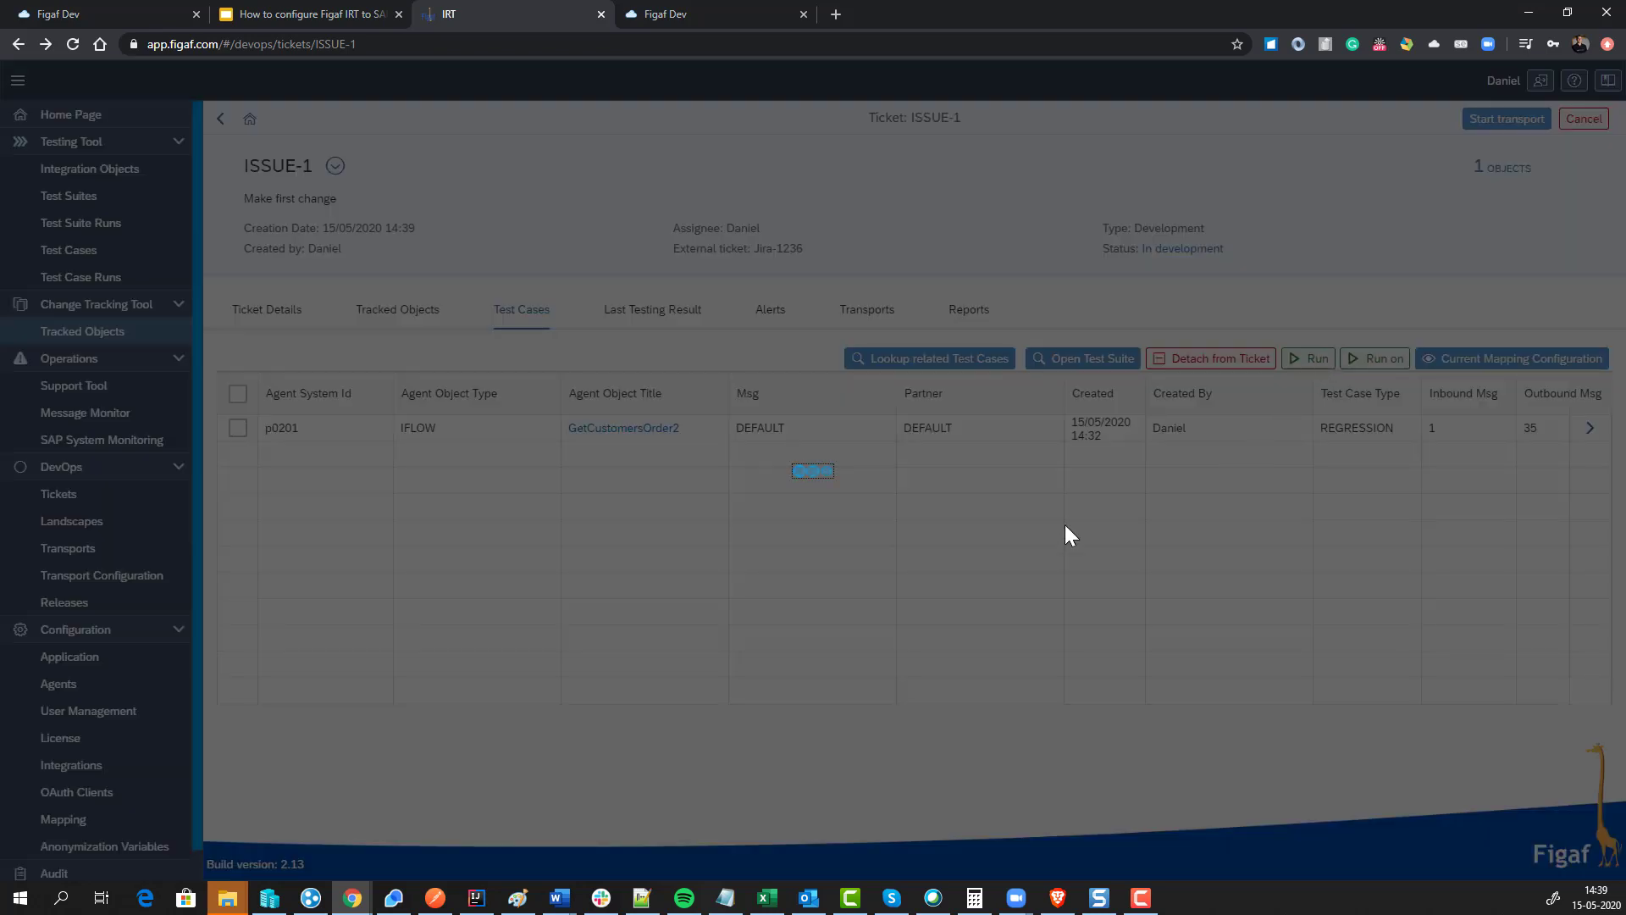
click(923, 515)
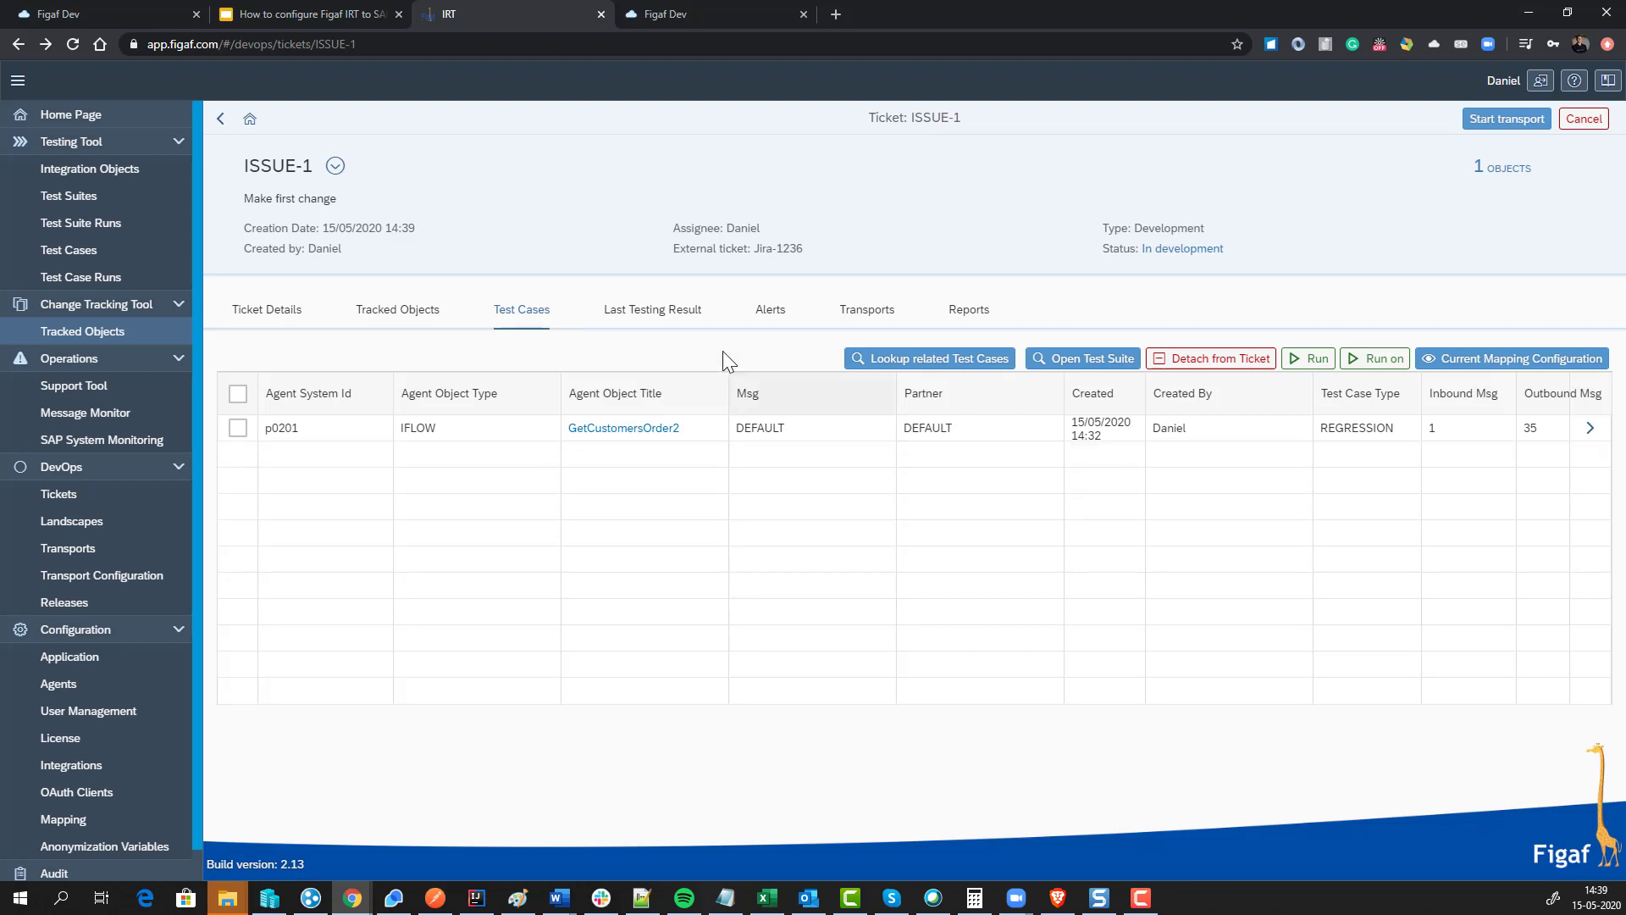
Step: Poll the latest GetCustomersOrder2 run's remote results, refreshing until 28 of 35 messages are processed
click(649, 309)
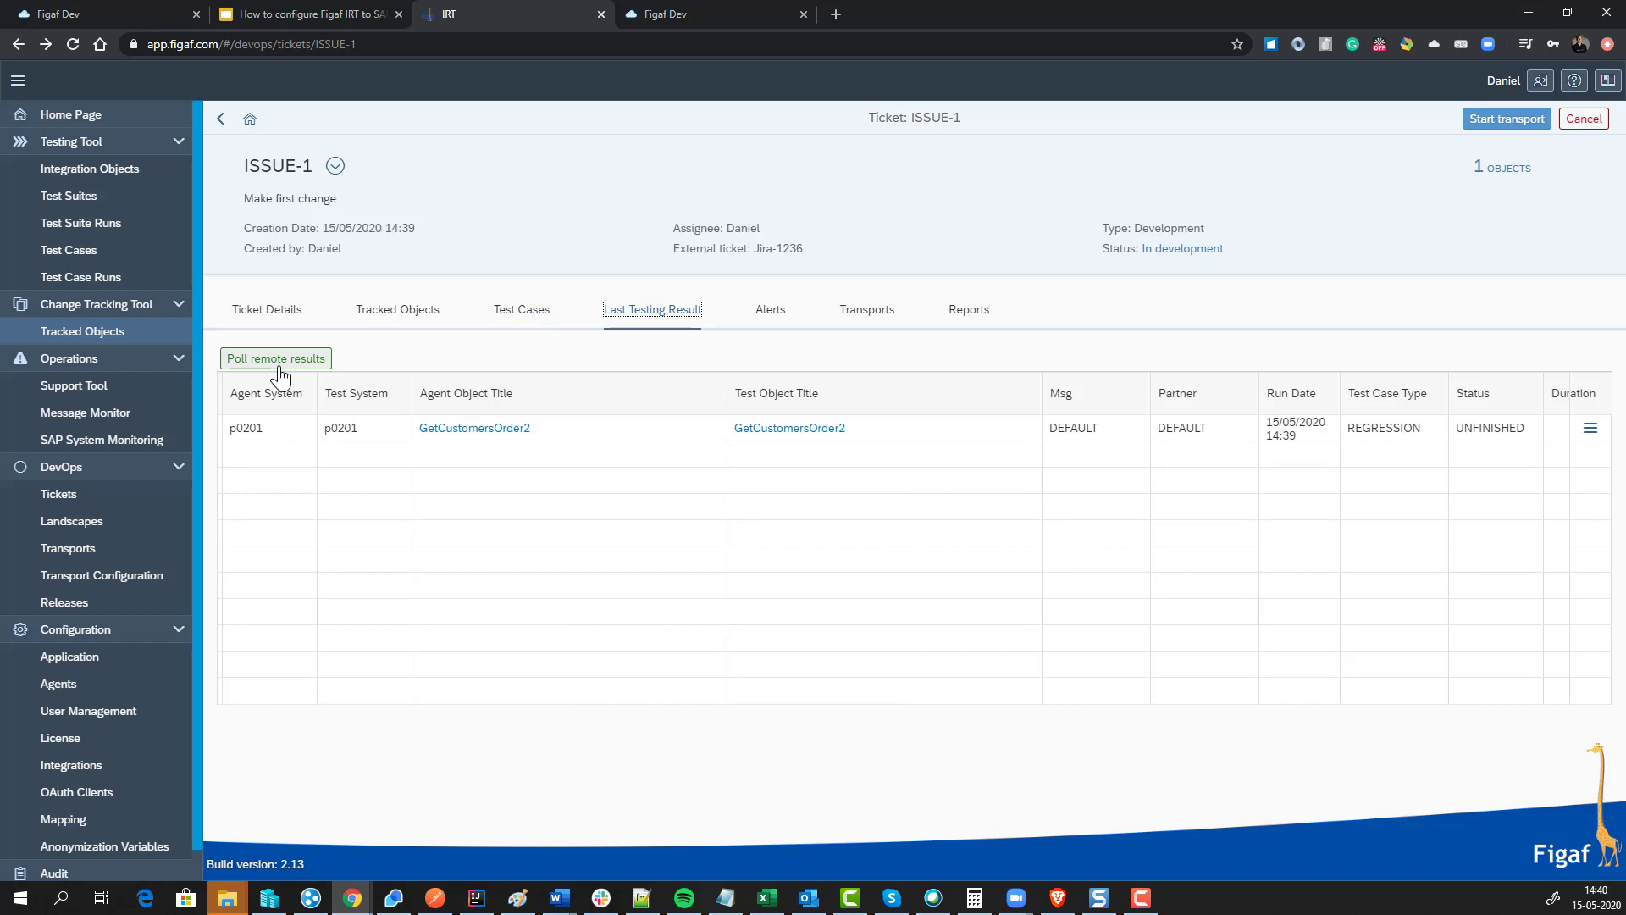
click(280, 375)
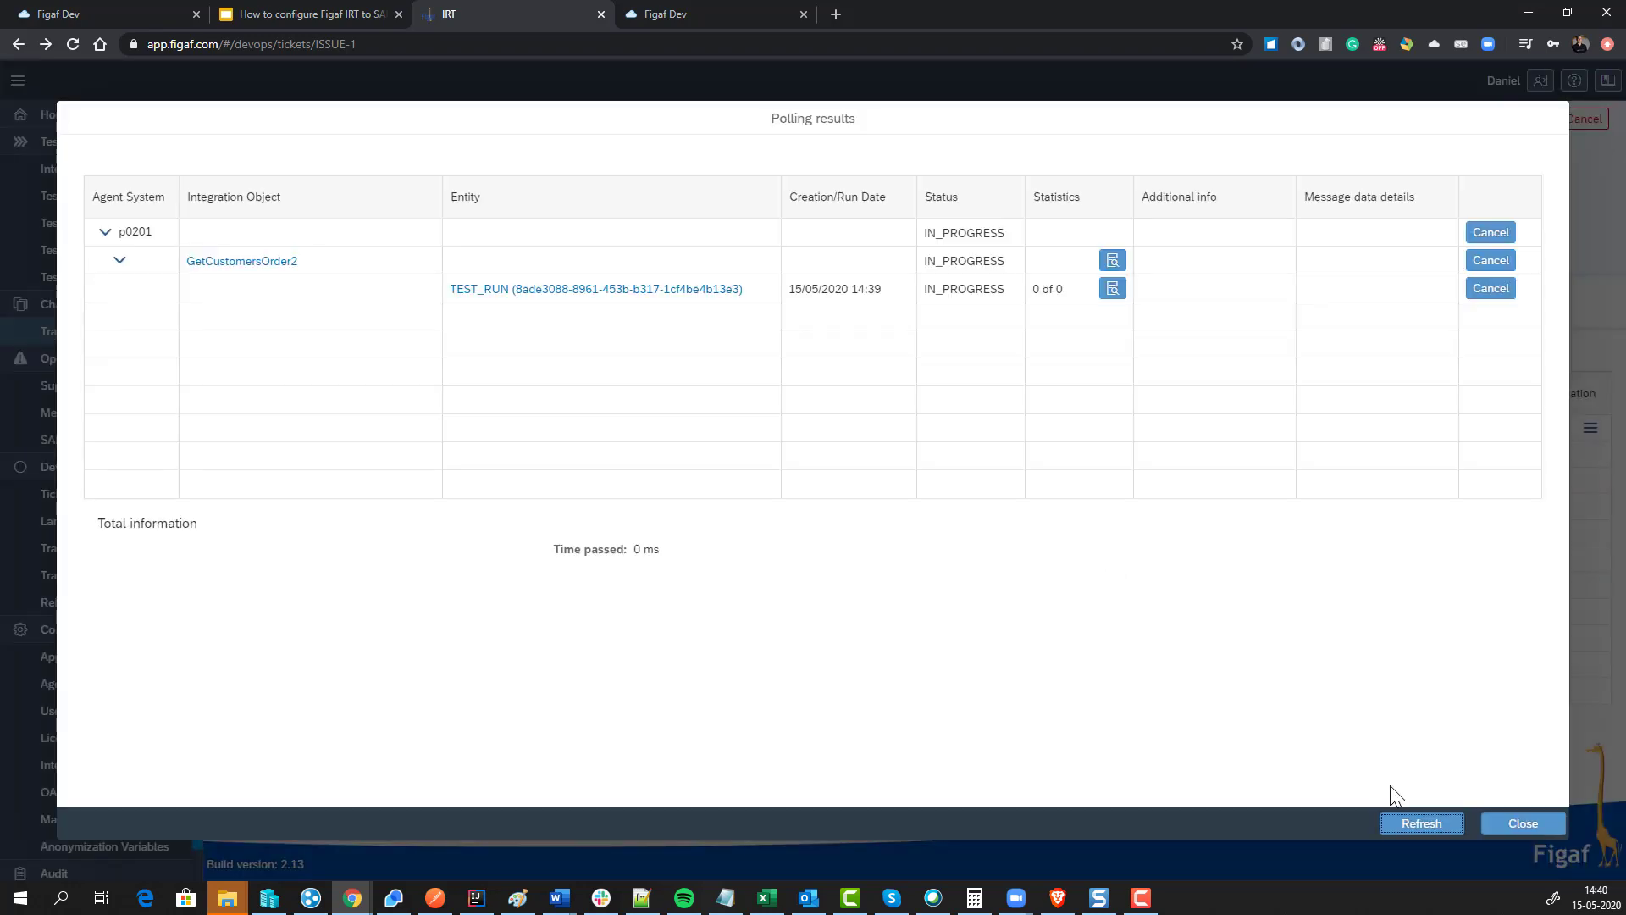
click(1421, 823)
click(1422, 825)
click(1421, 823)
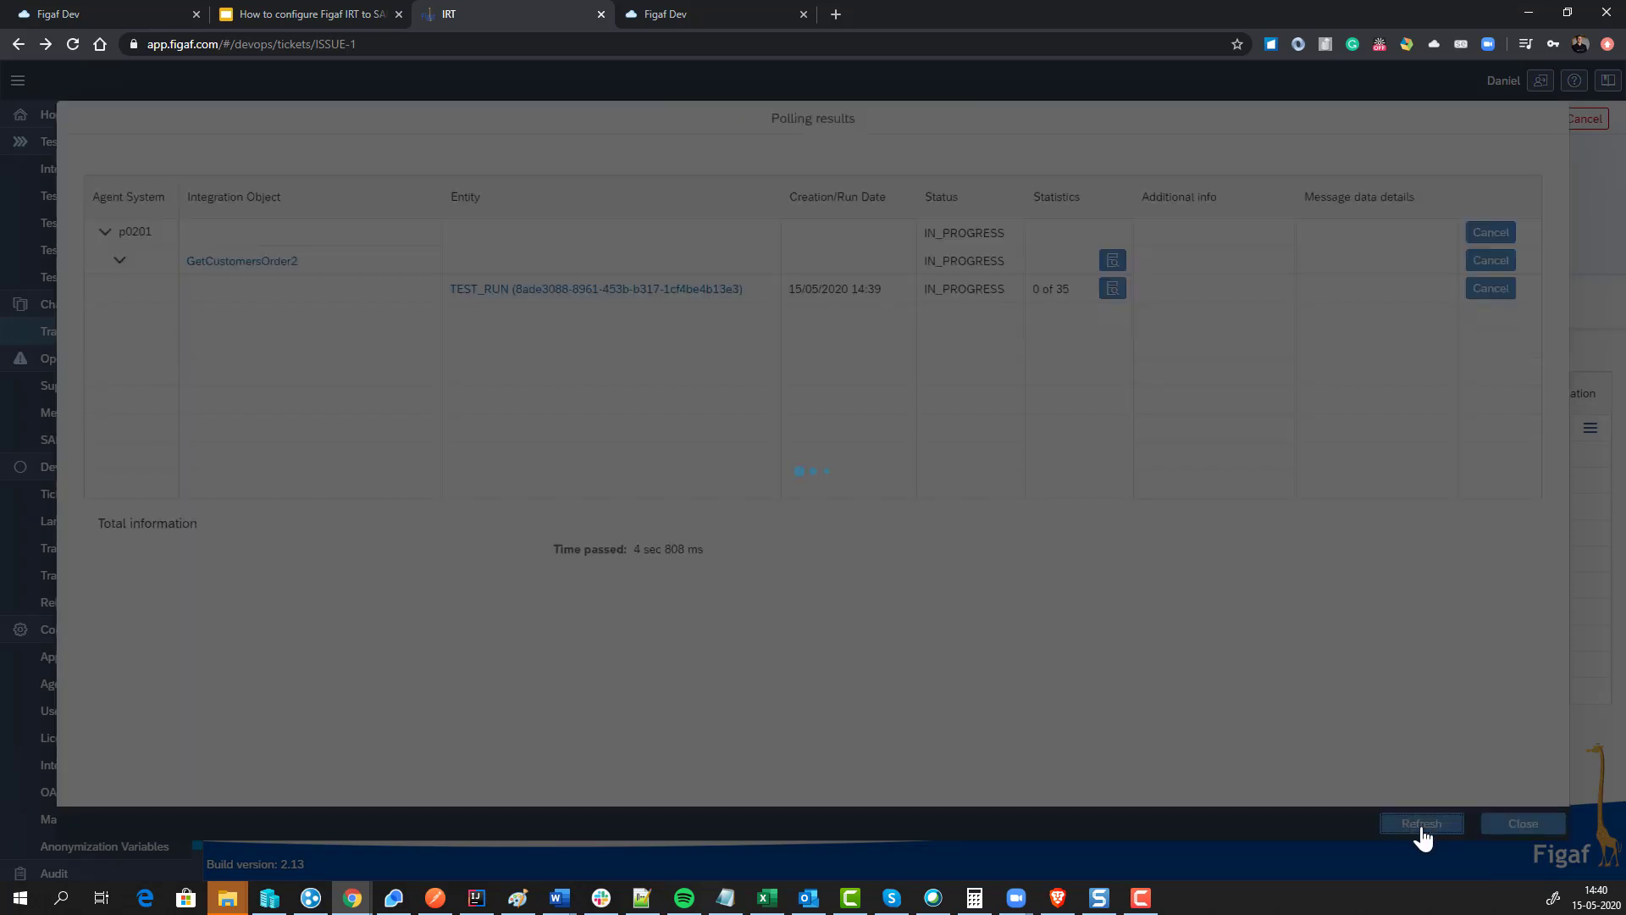
click(1421, 823)
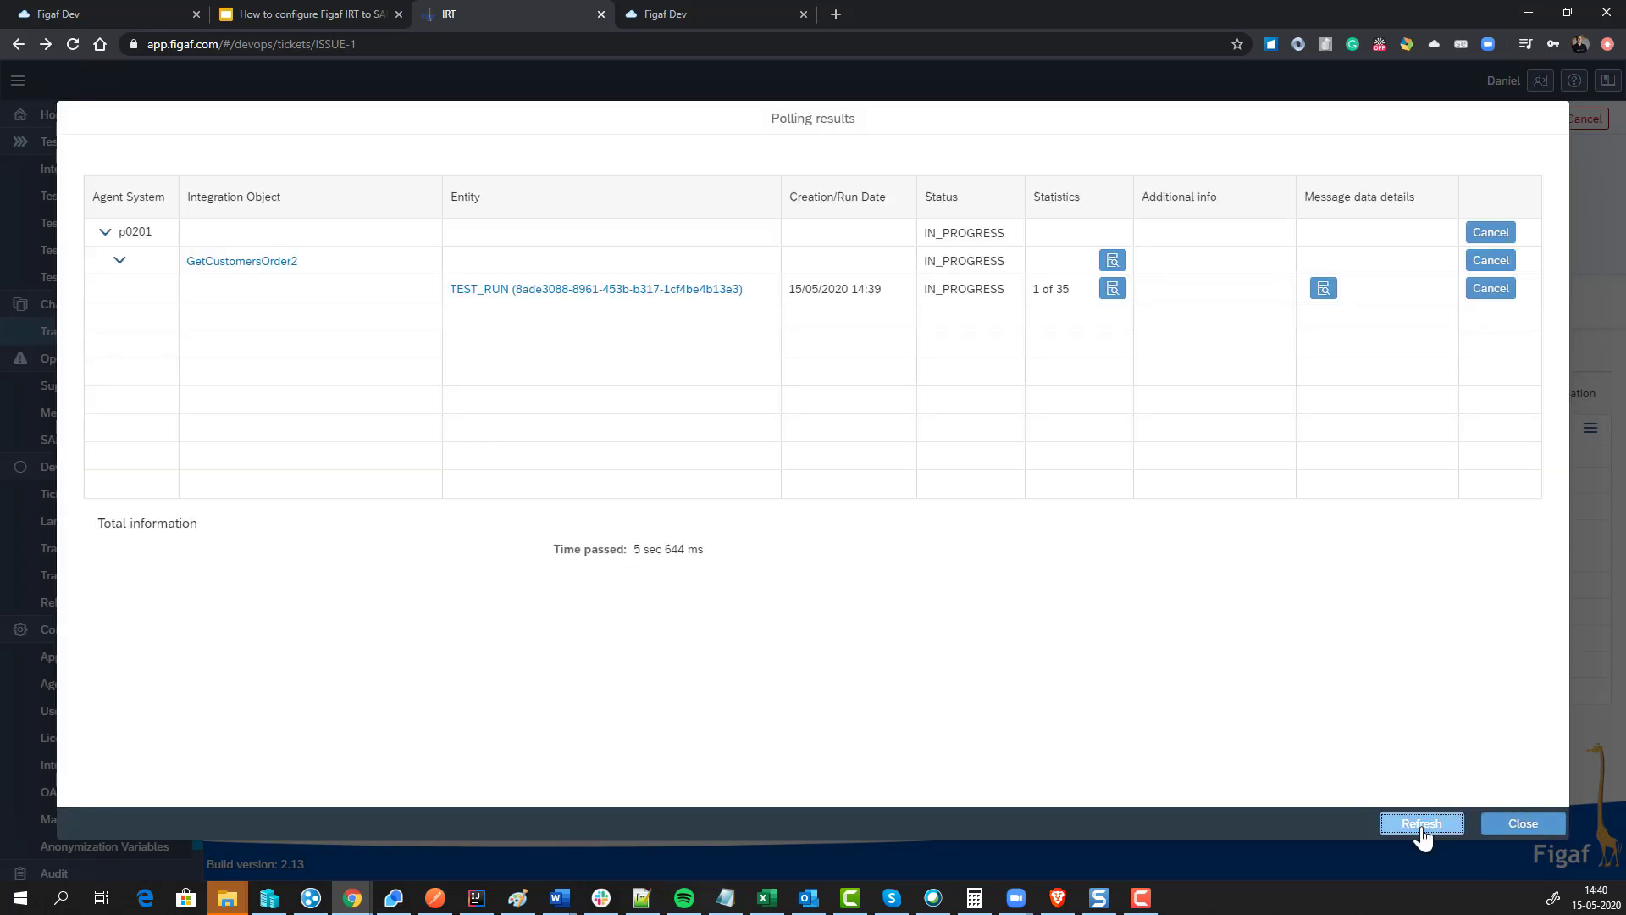
click(1422, 824)
click(1421, 823)
click(1422, 823)
click(1421, 825)
click(1421, 825)
click(1421, 824)
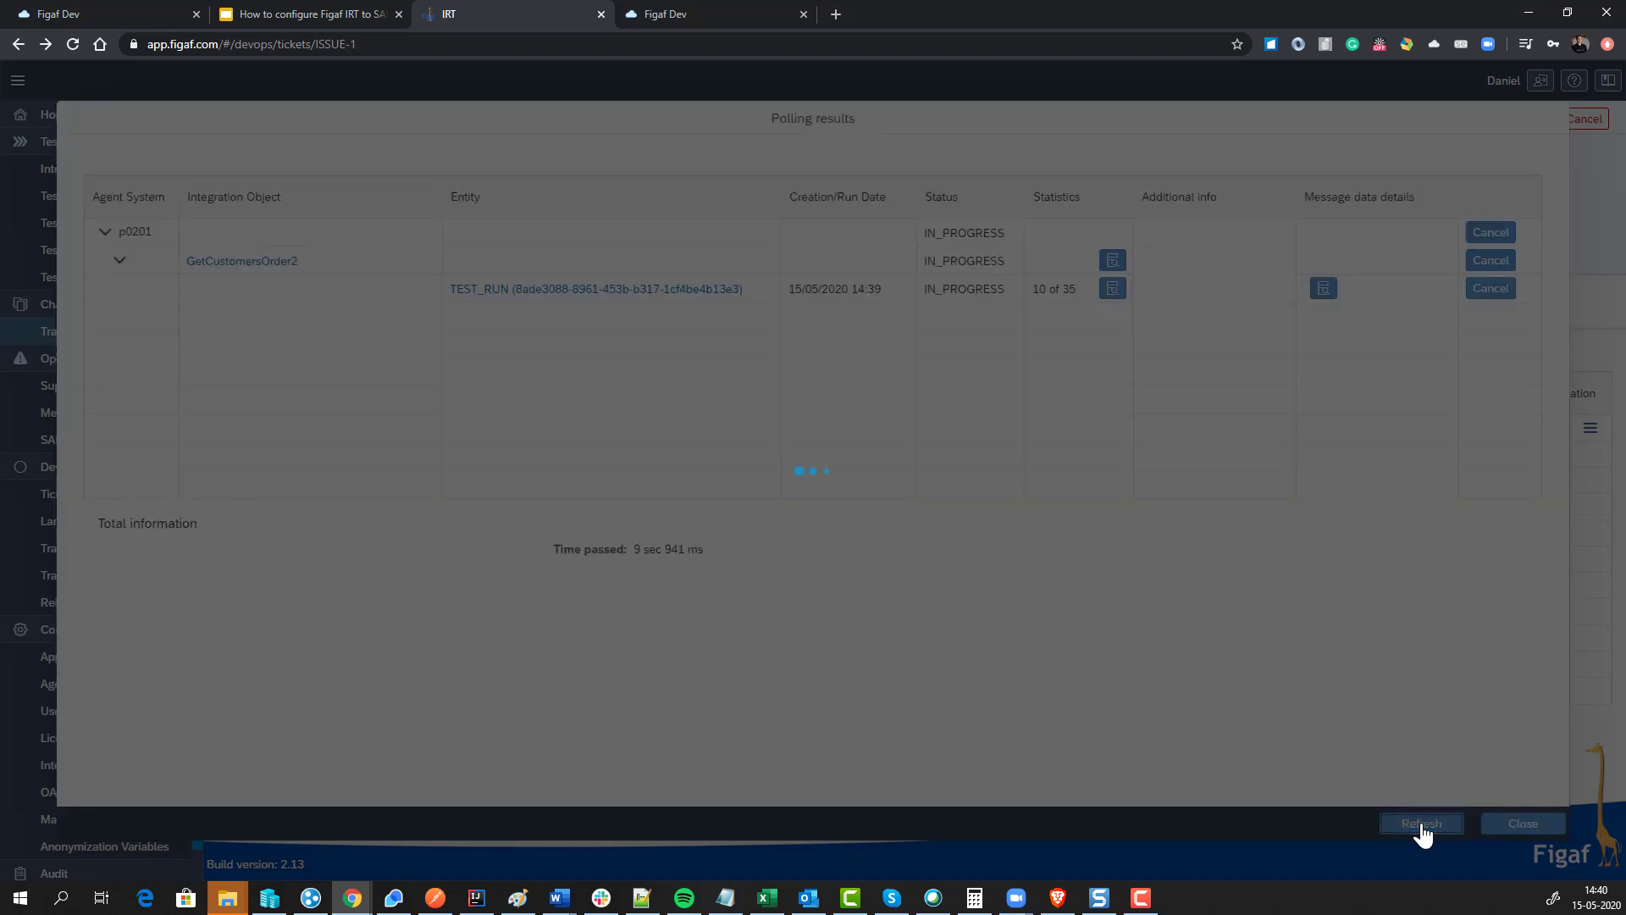
click(1422, 823)
click(1421, 823)
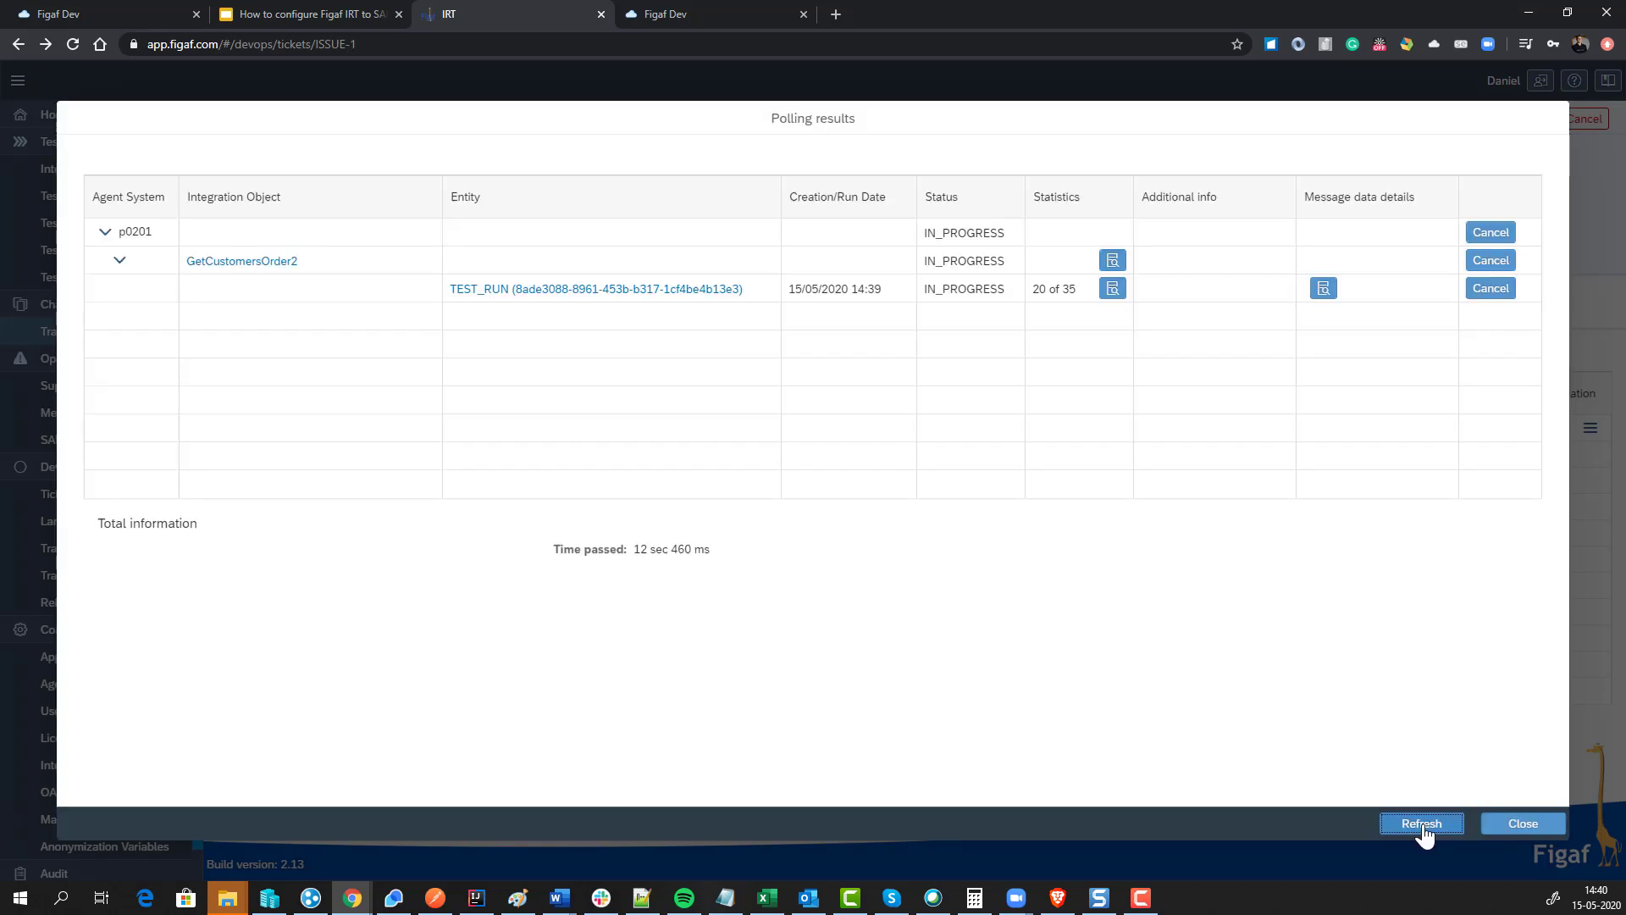
click(1422, 823)
click(1422, 826)
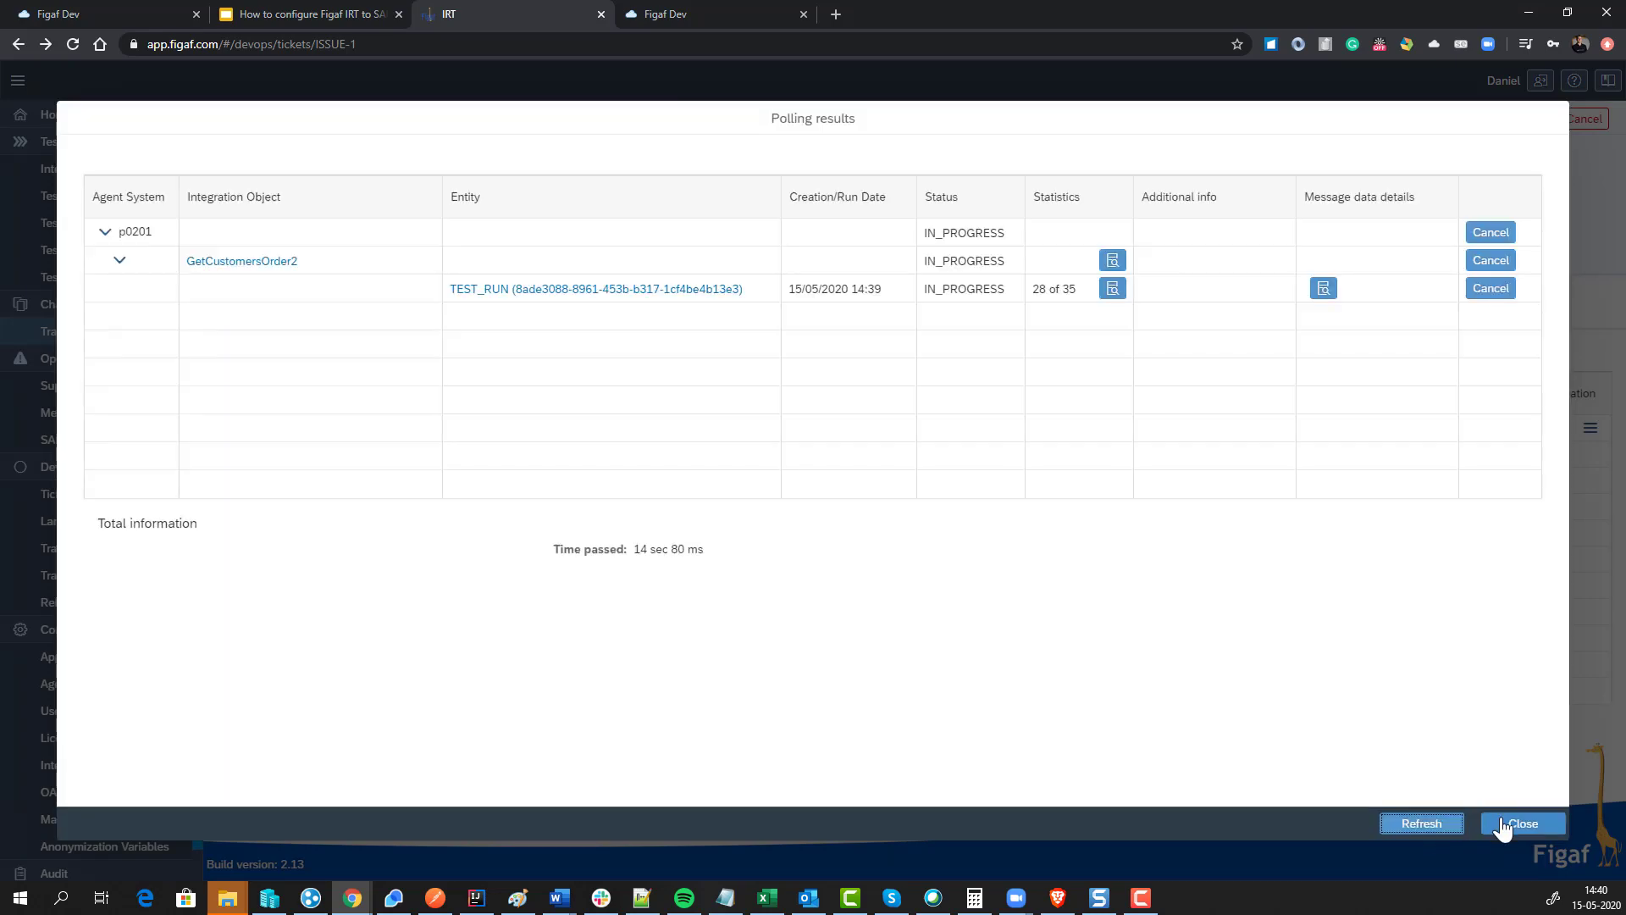
click(1503, 826)
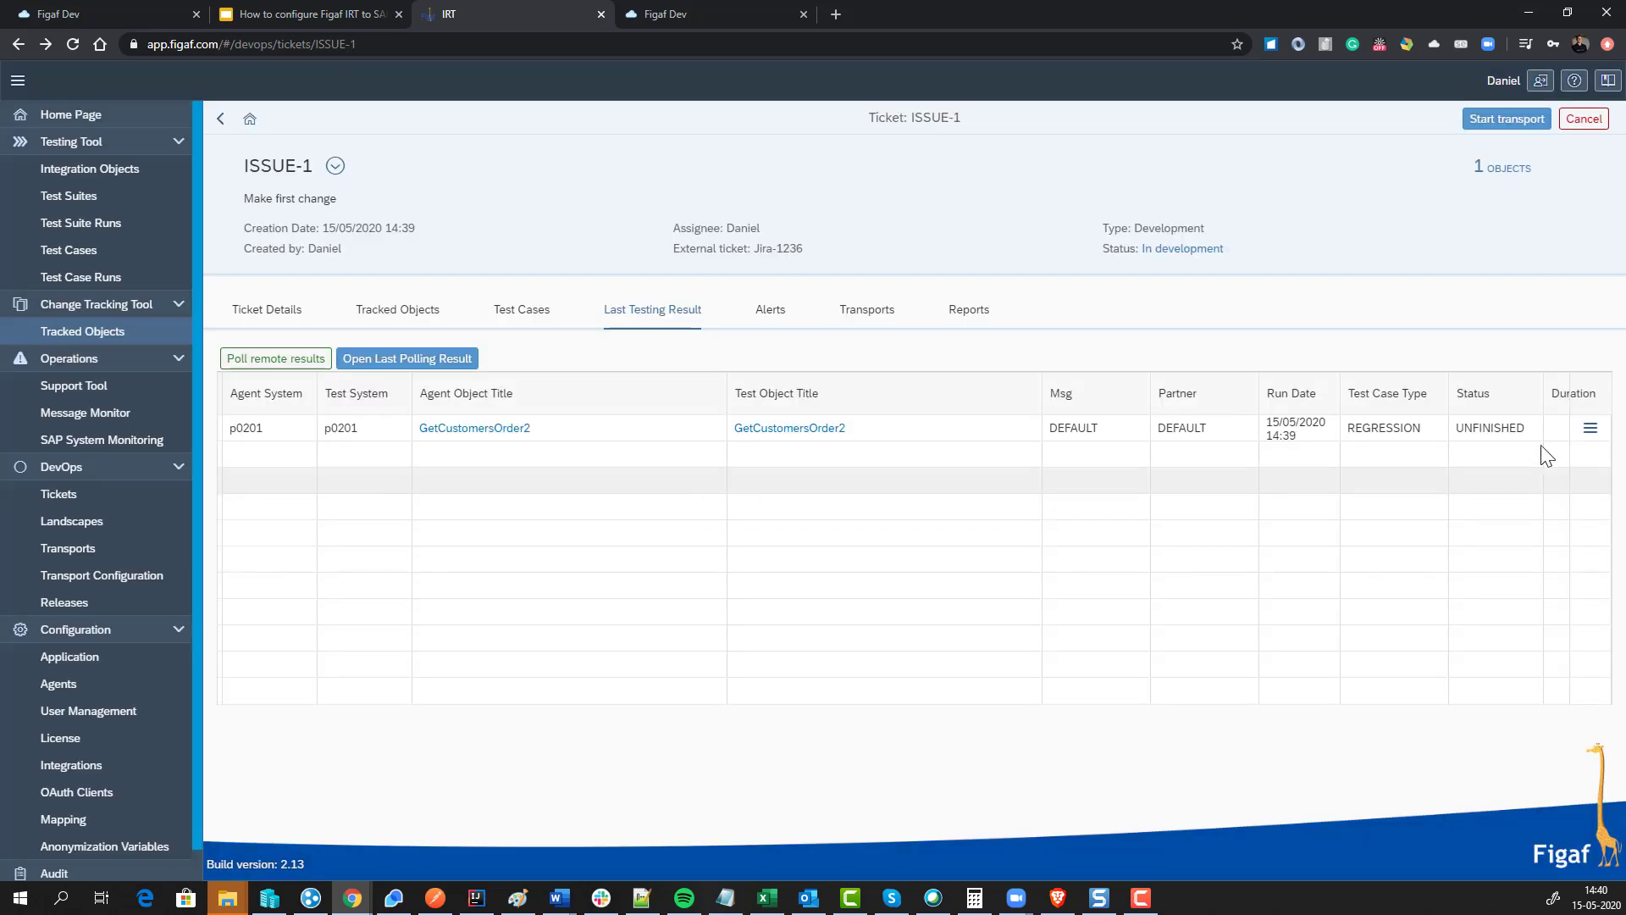
click(1590, 431)
Step: Add the demo34 property difference (10 vs 16) on EndEvent_2 to the ignore list
click(1532, 468)
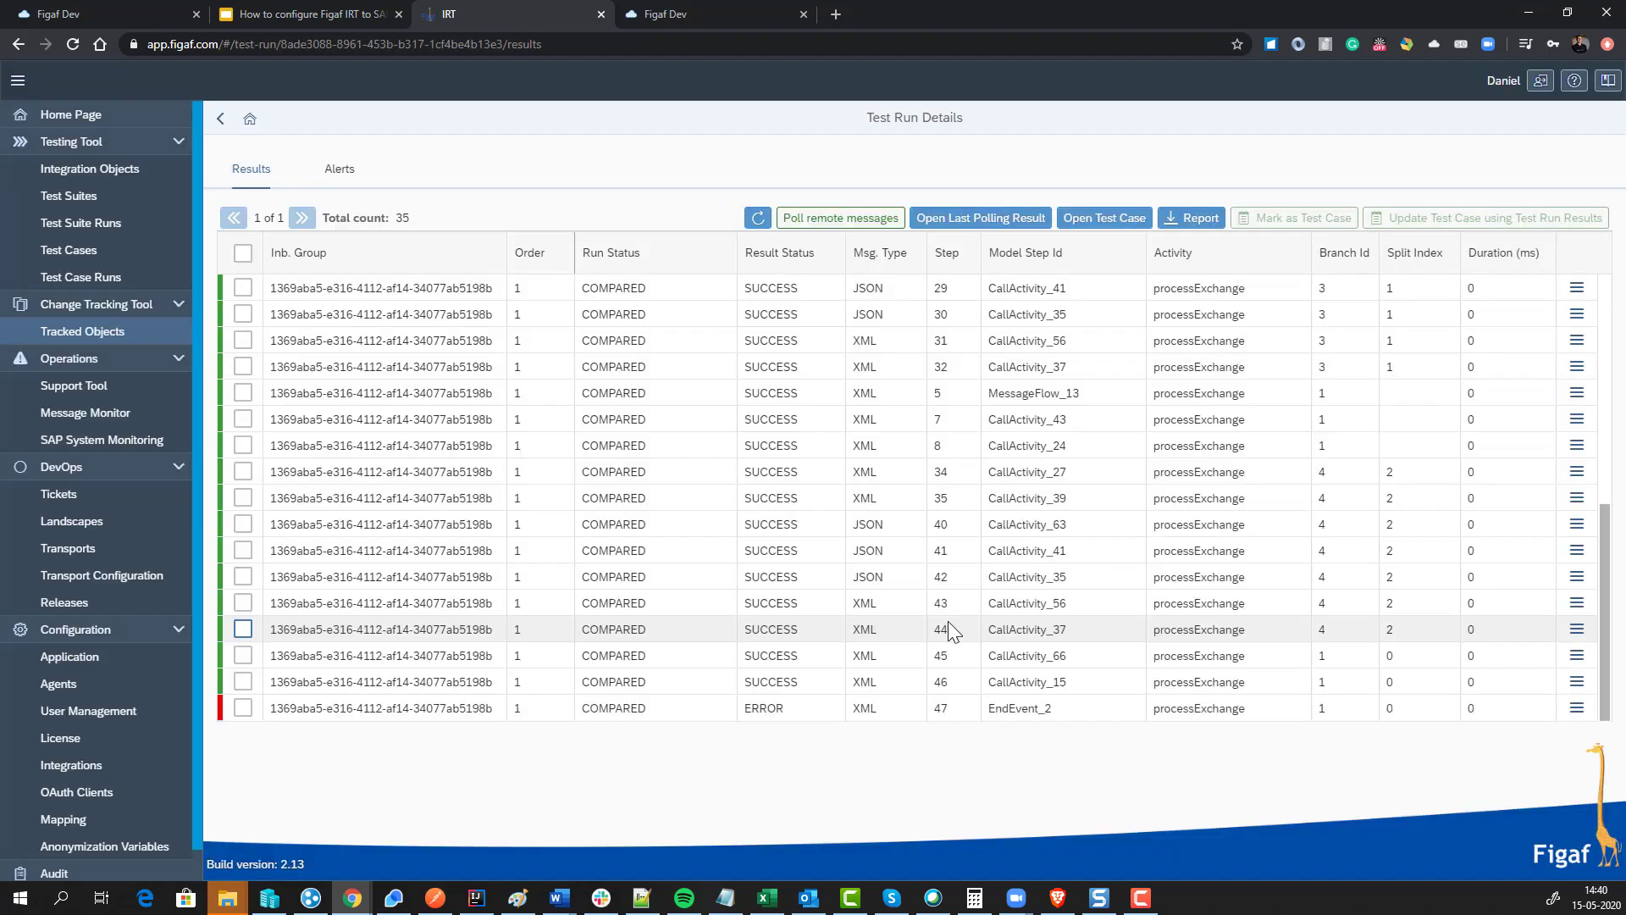
click(1578, 708)
click(1464, 750)
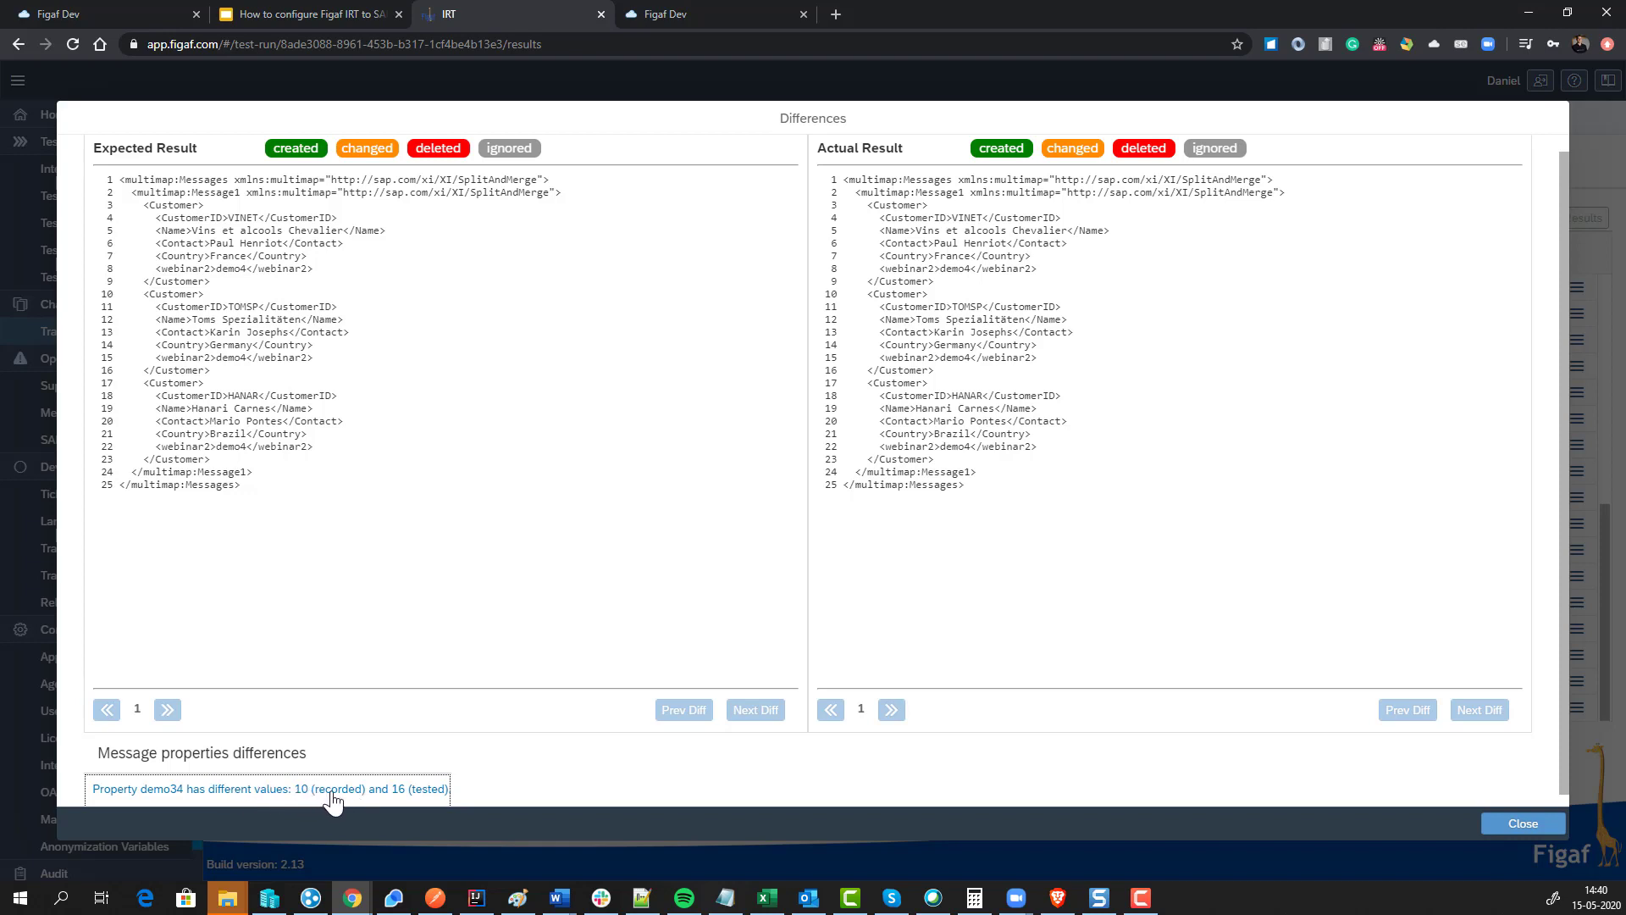
click(414, 798)
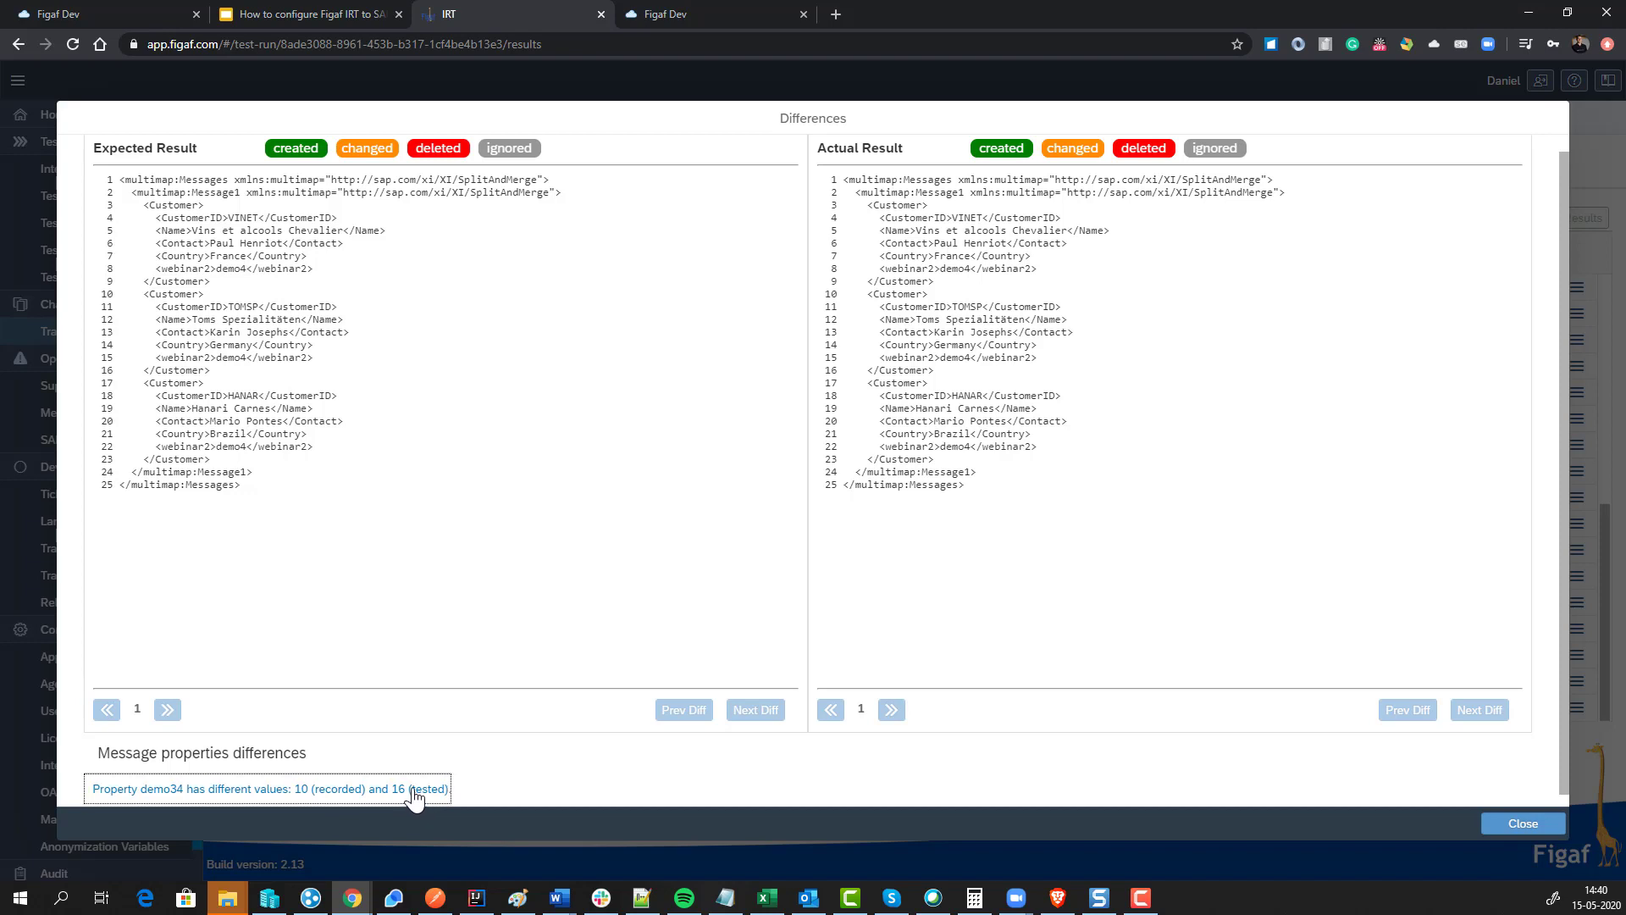
click(923, 511)
click(1521, 822)
Step: Select all run results and update the GetCustomersOrder2 test case from them
click(243, 254)
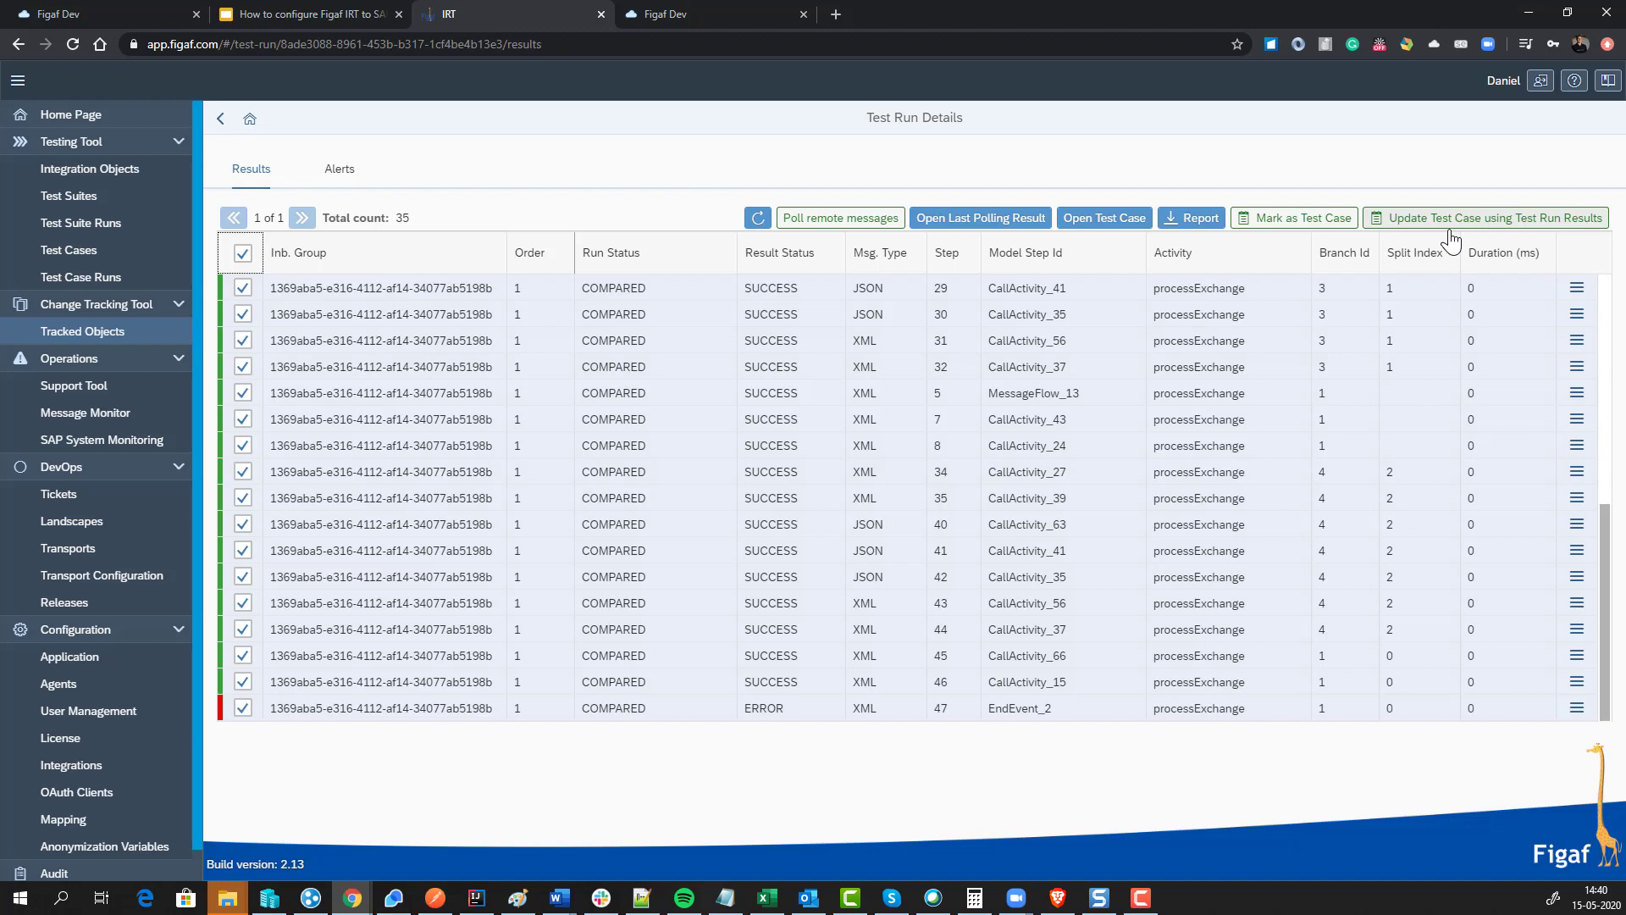
click(1450, 225)
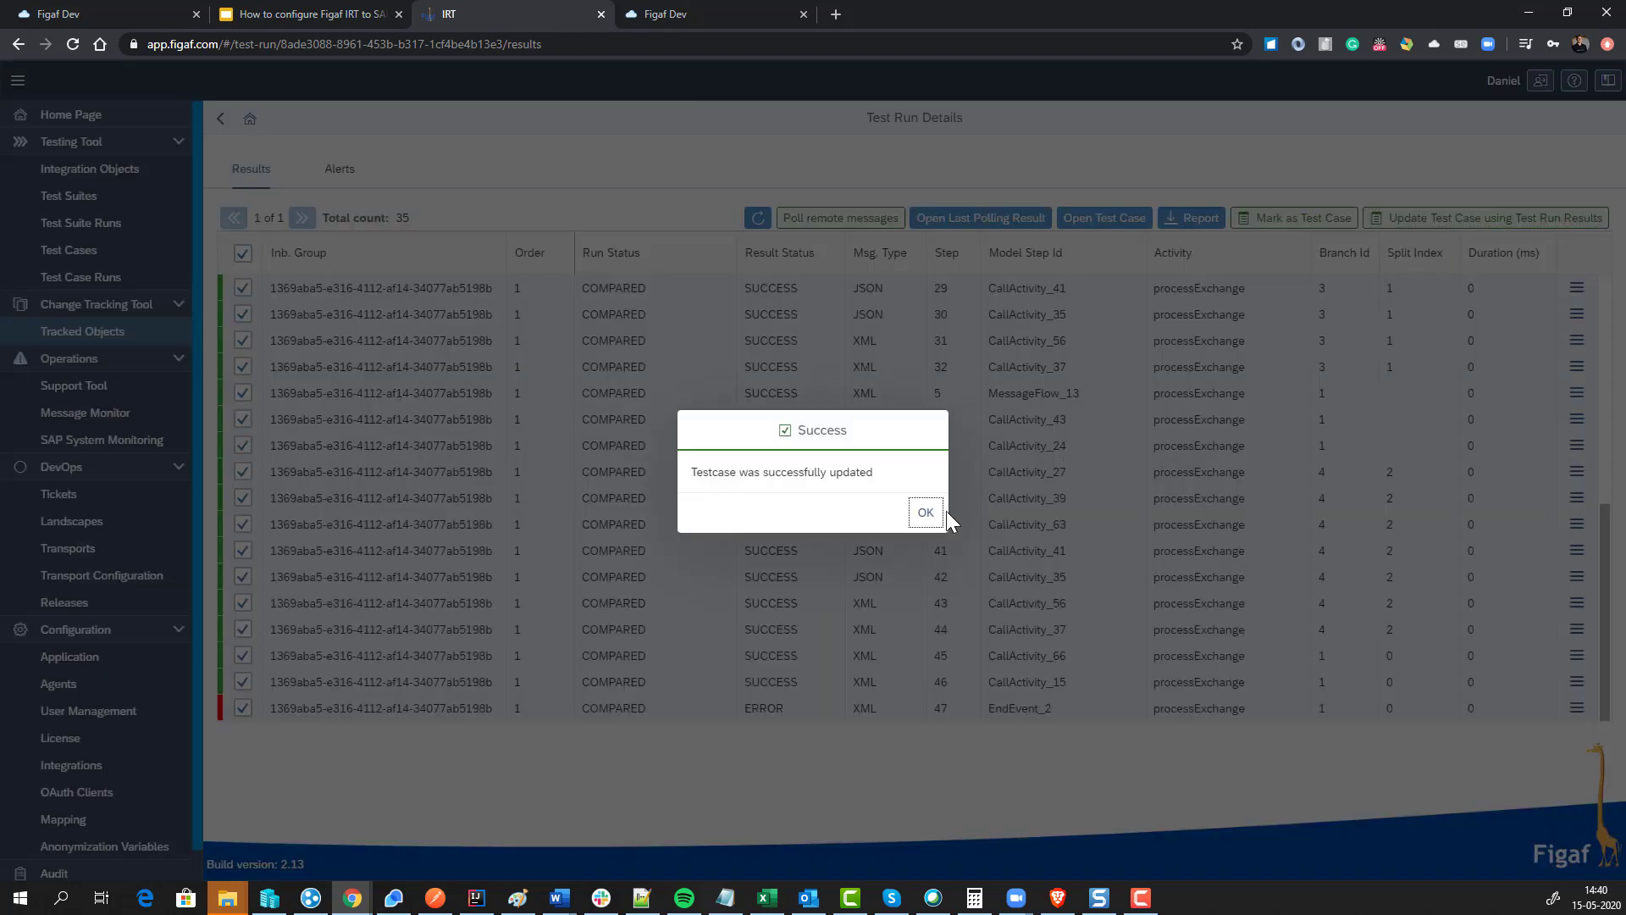
click(928, 517)
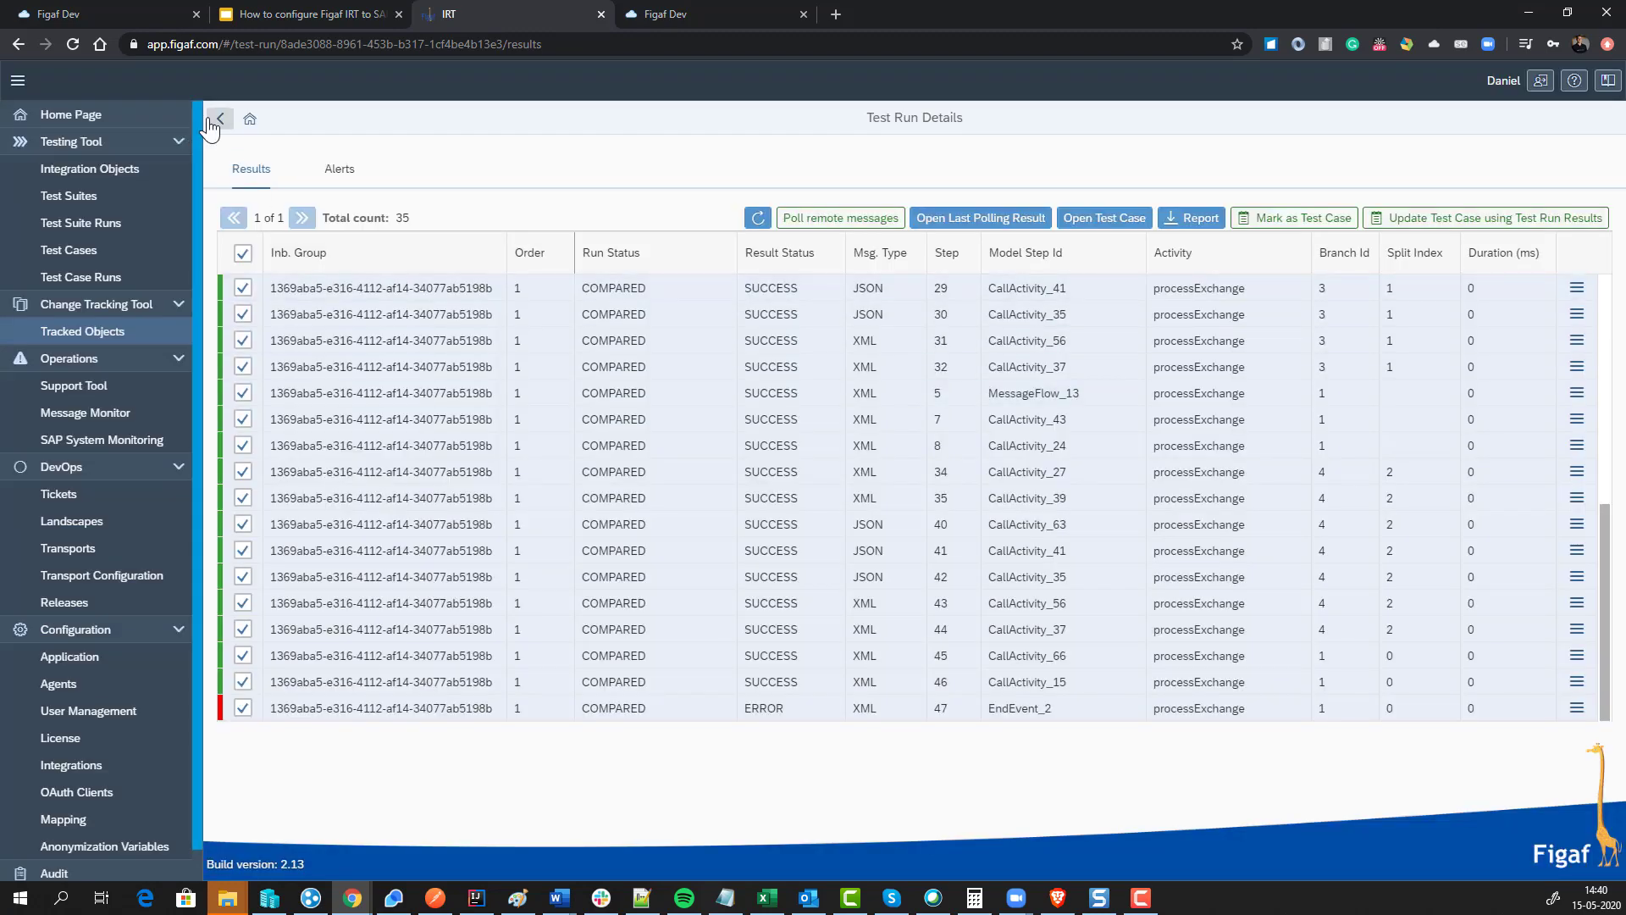
Step: Rerun ISSUE-1's test case and view the new 14:41 UNFINISHED run in Last Testing Result
click(213, 121)
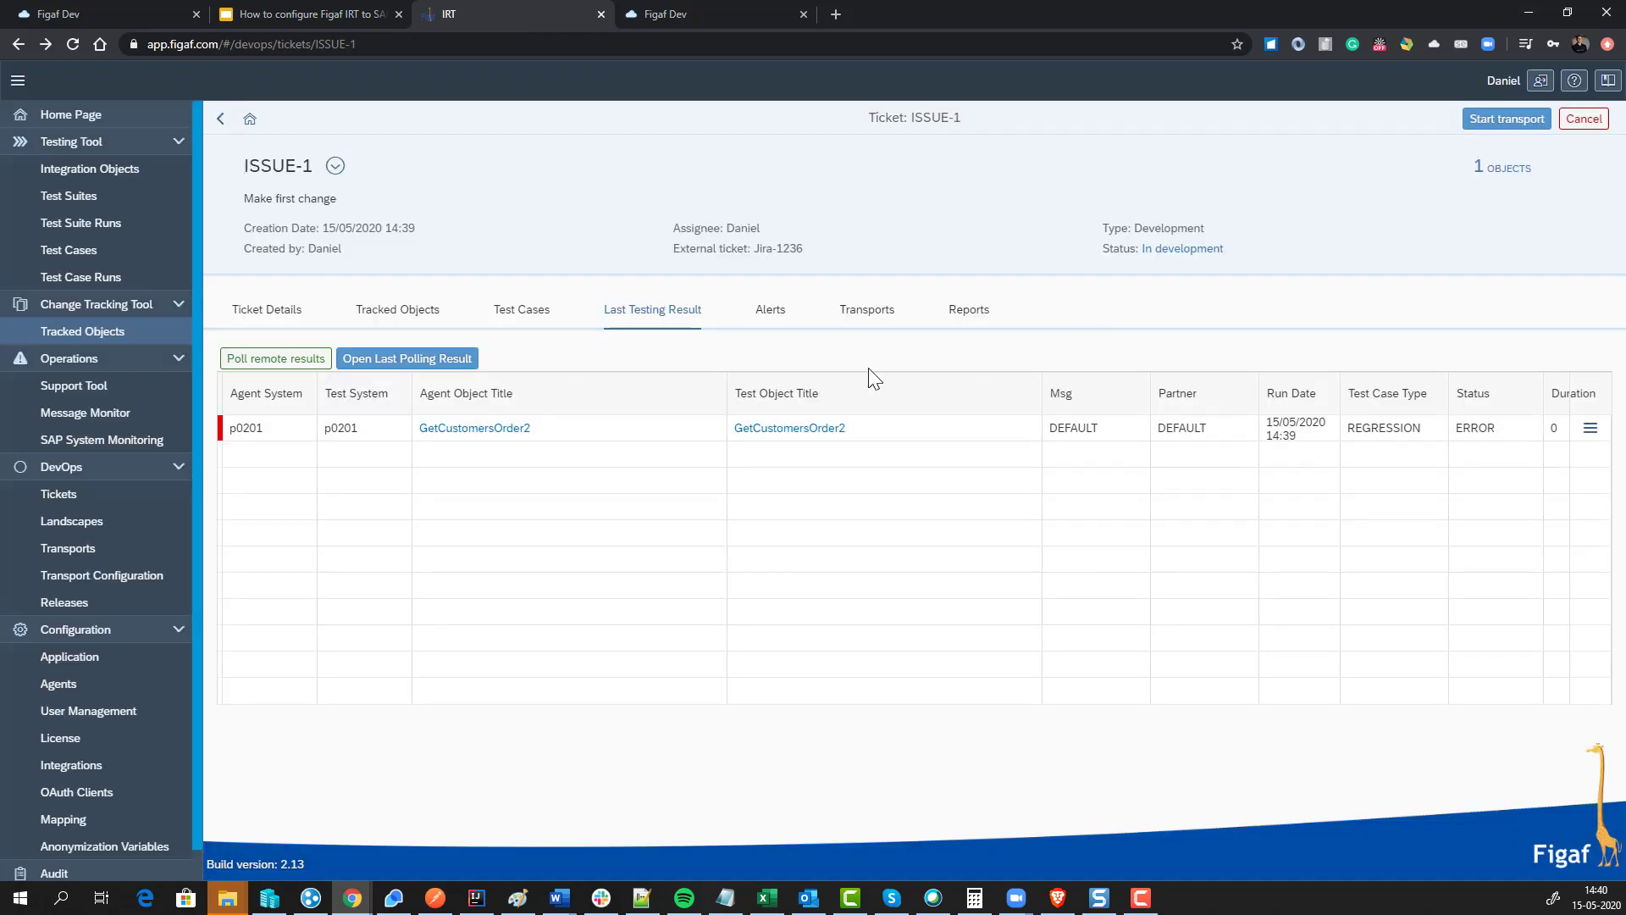
click(521, 315)
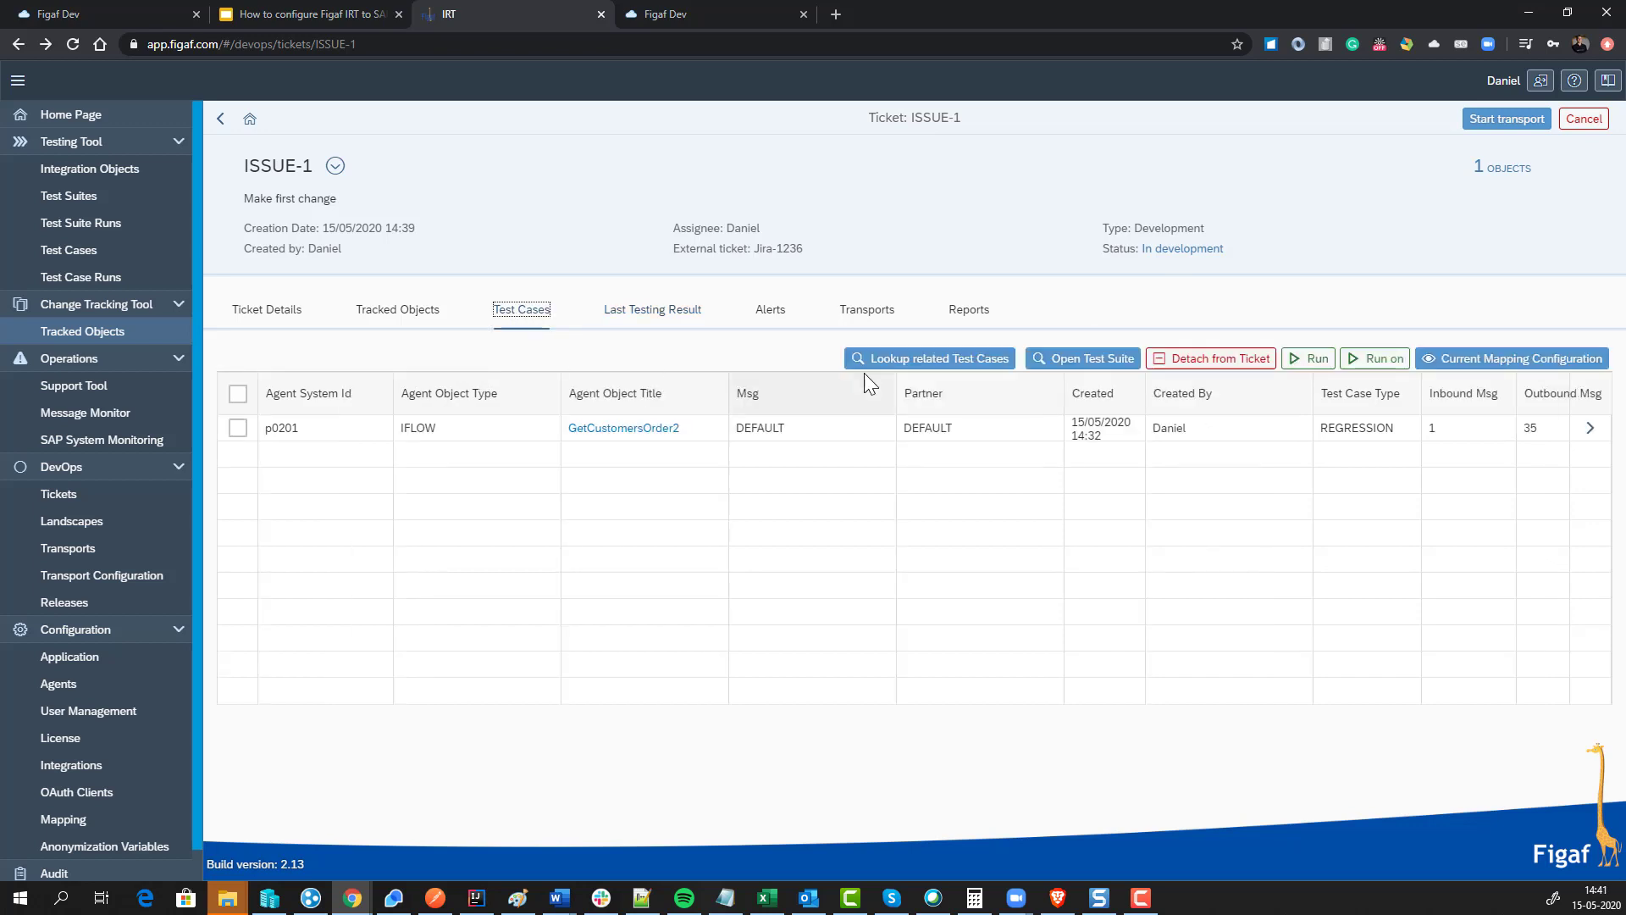
click(1318, 359)
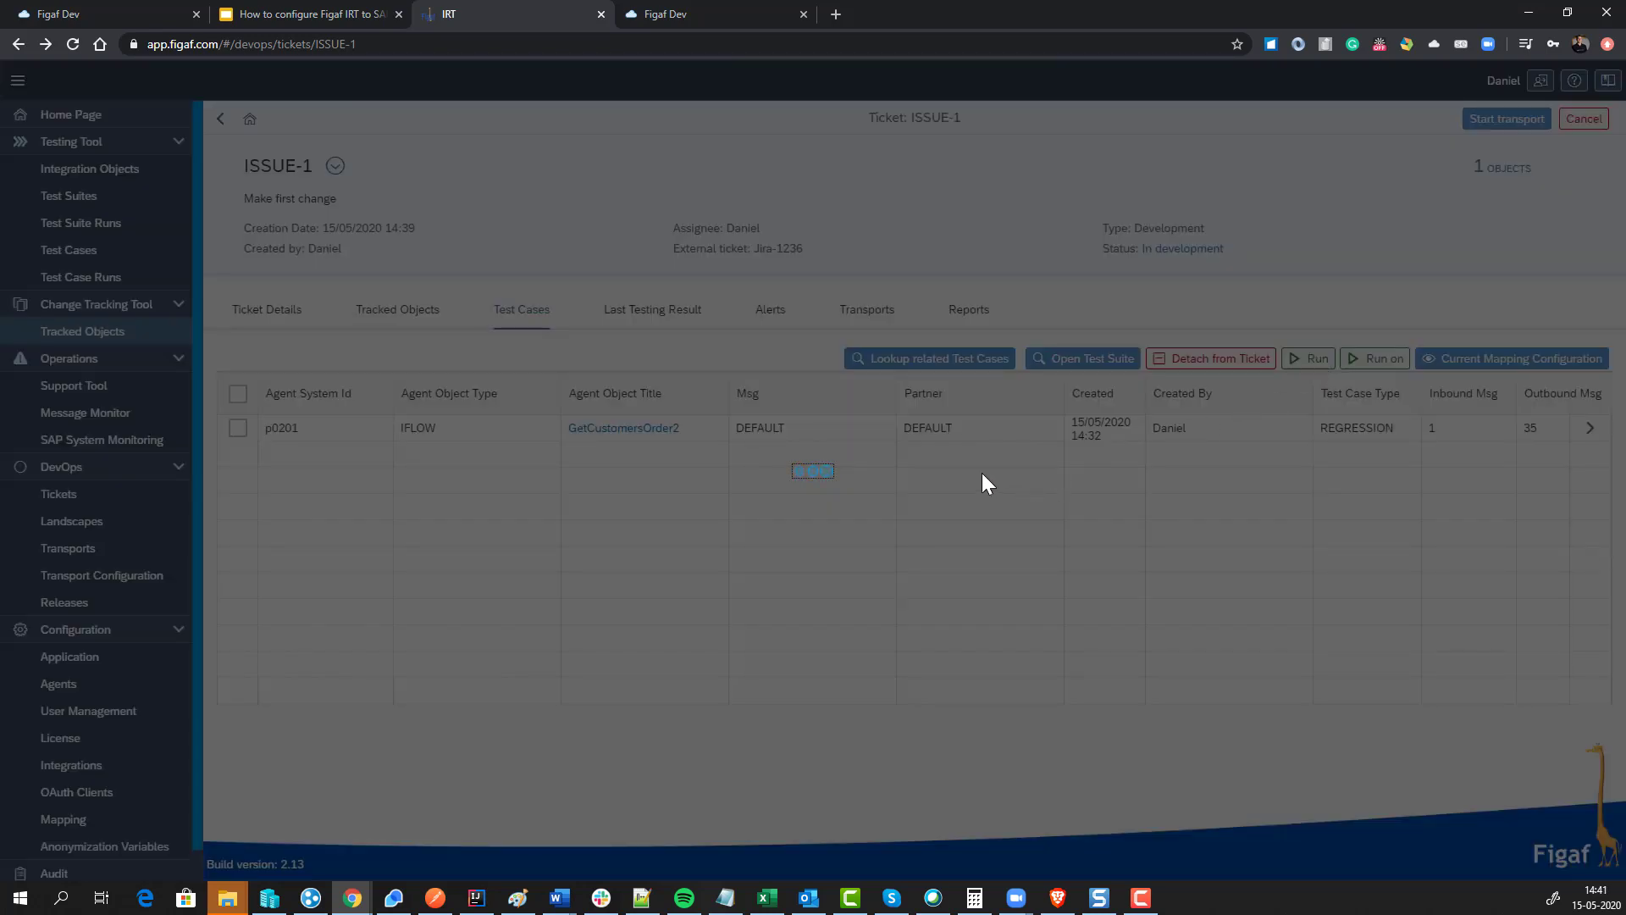
click(925, 513)
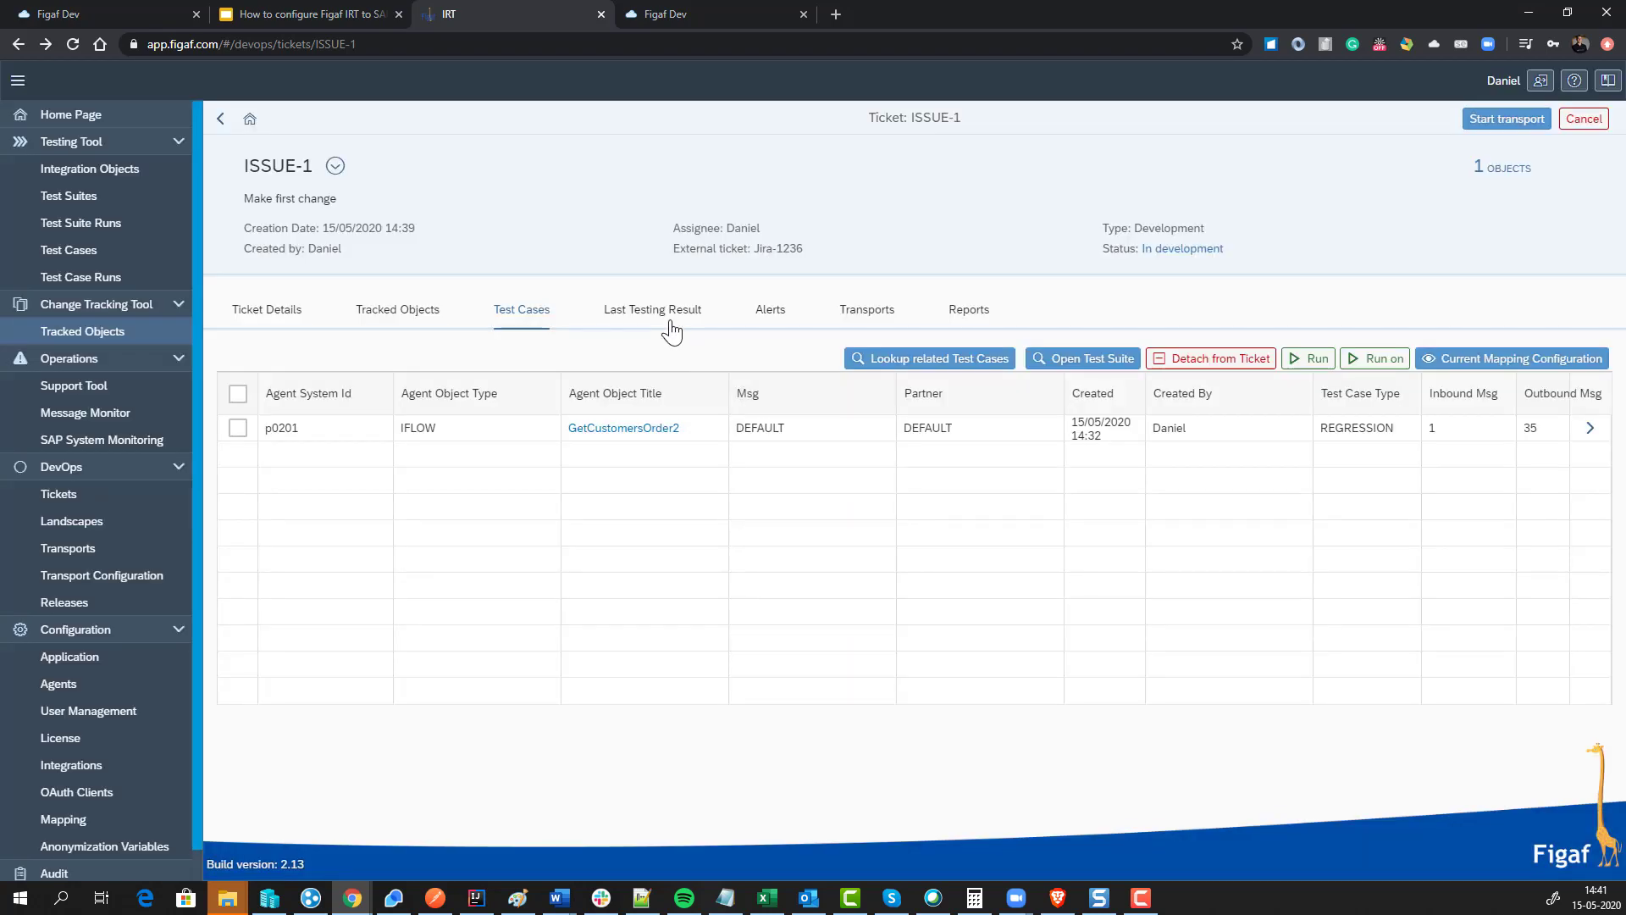
click(670, 323)
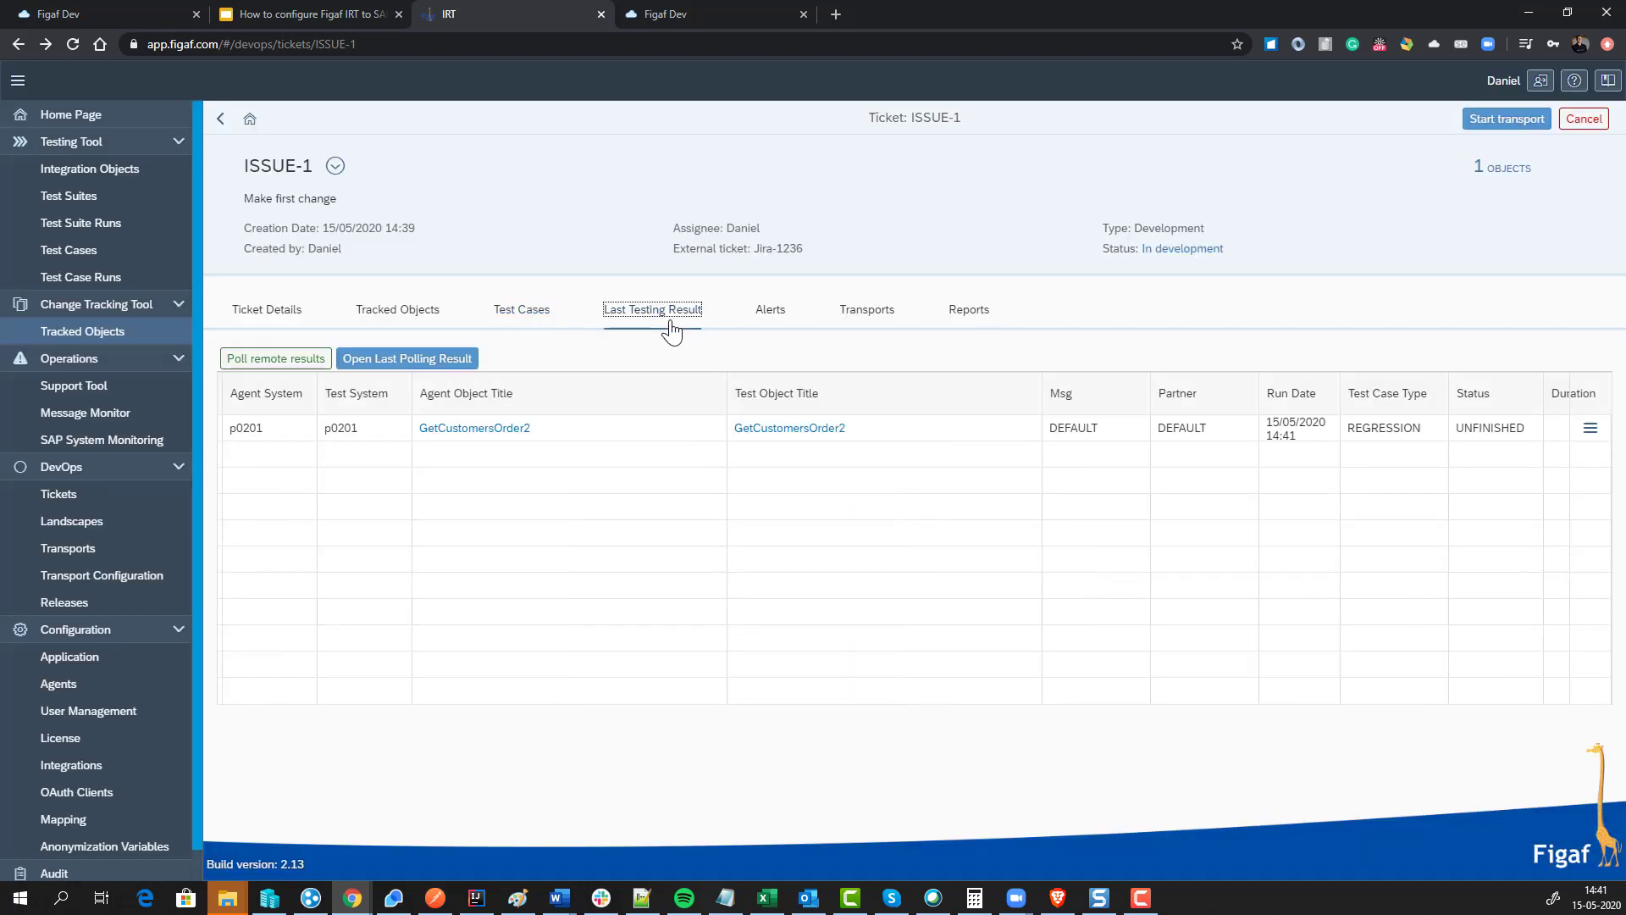
Step: Poll the 14:41 run's remote results, view its 35 compared messages, and return to ISSUE-1
click(292, 366)
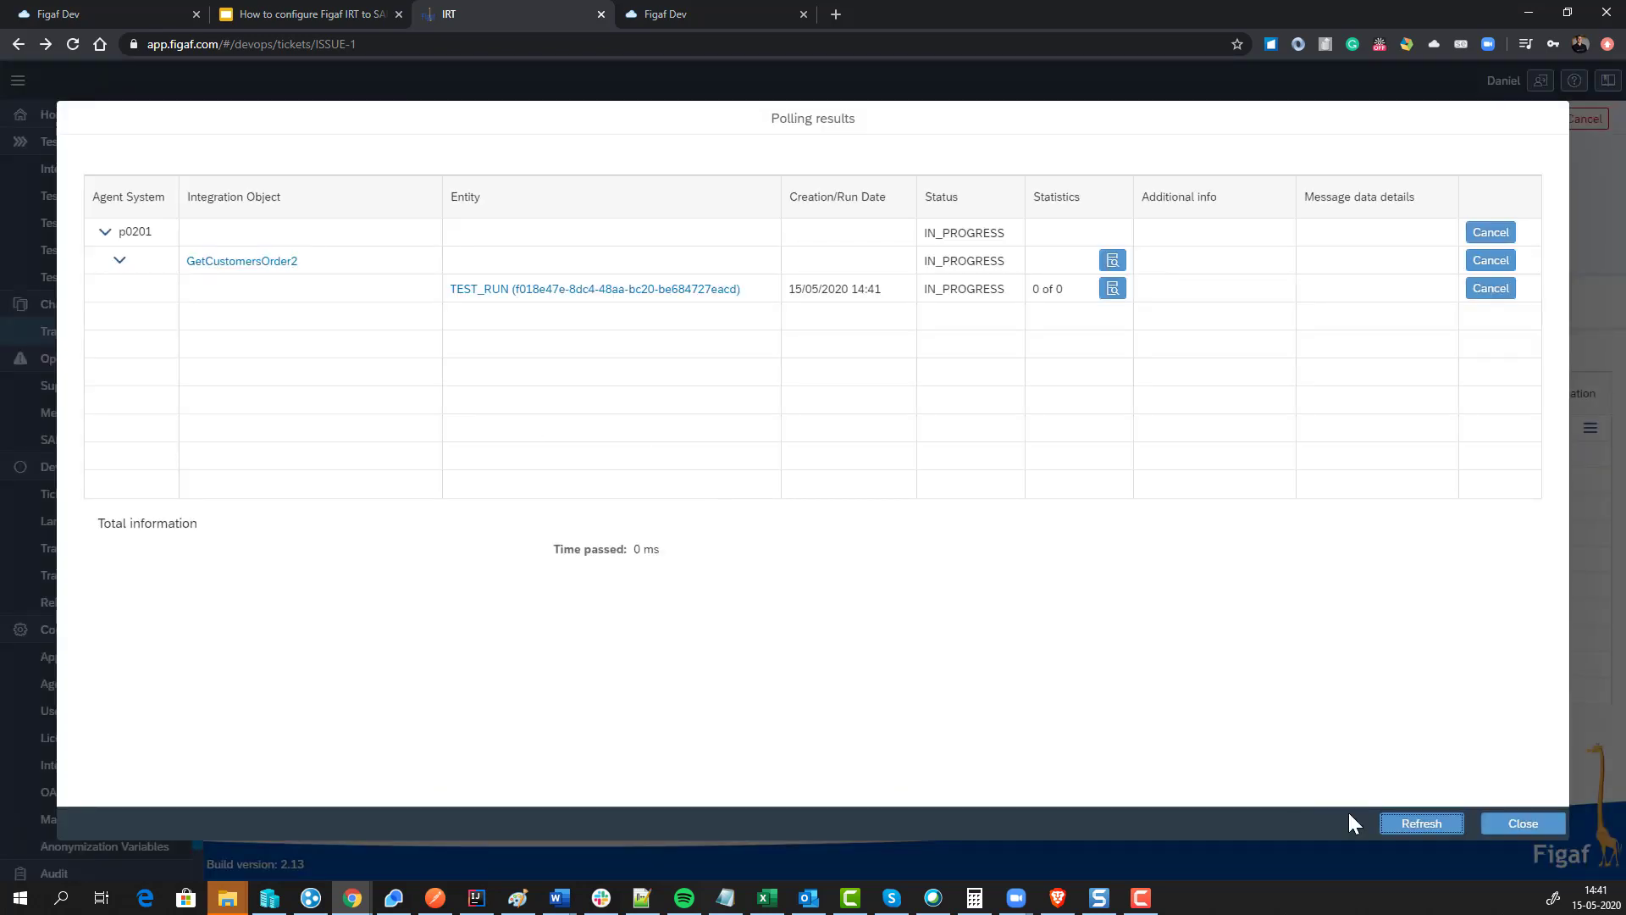
click(1423, 824)
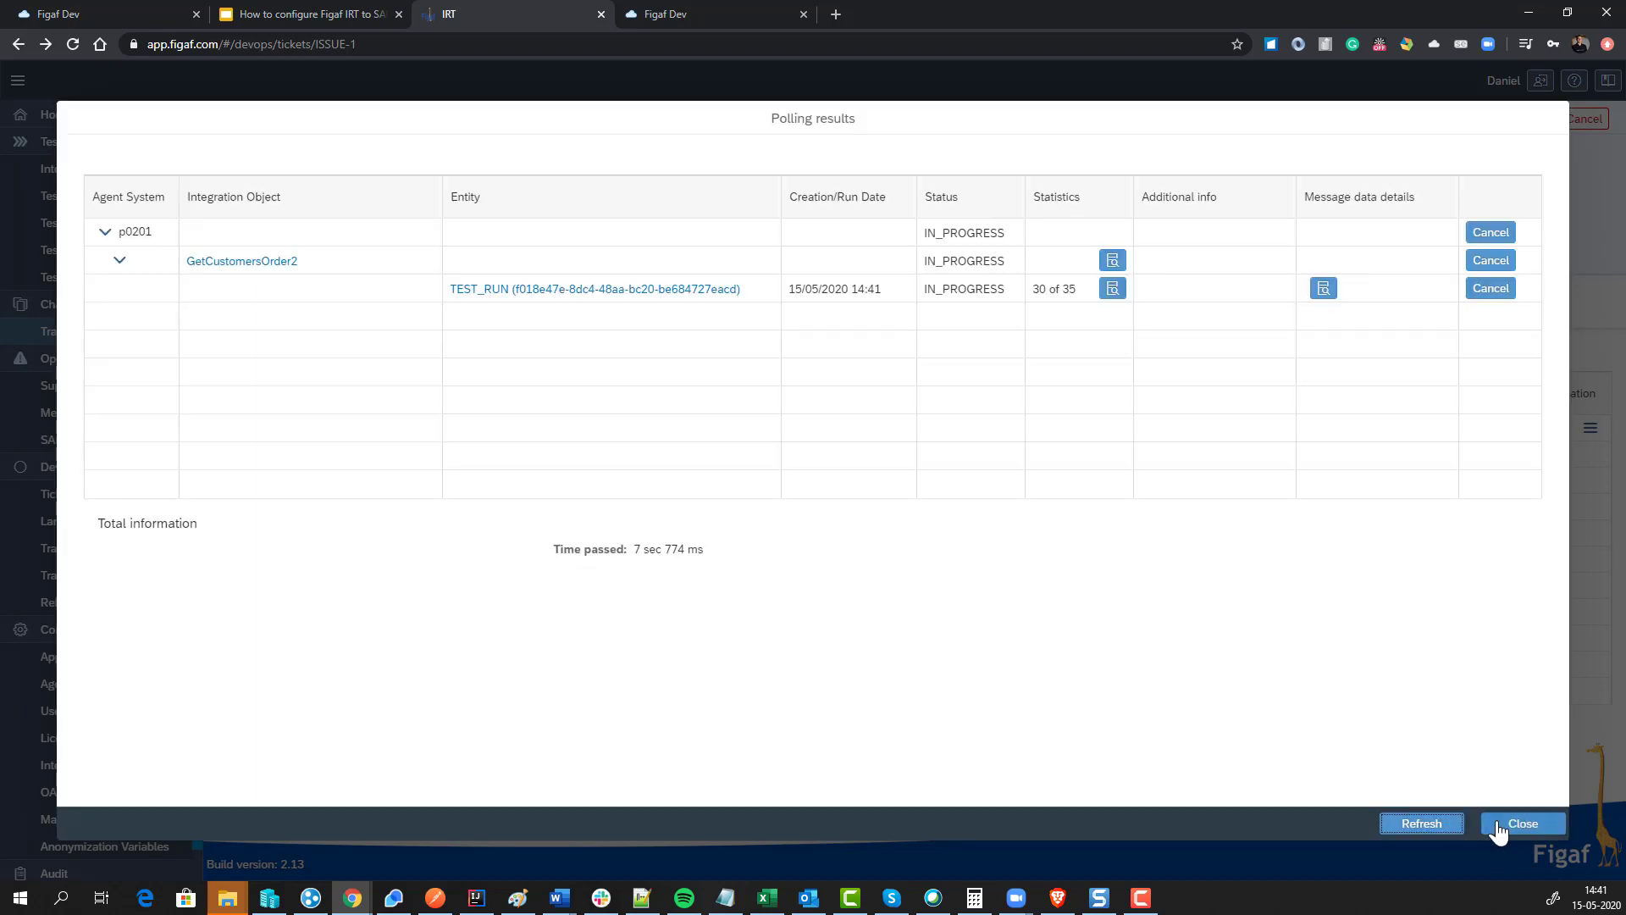
click(1497, 826)
click(1590, 428)
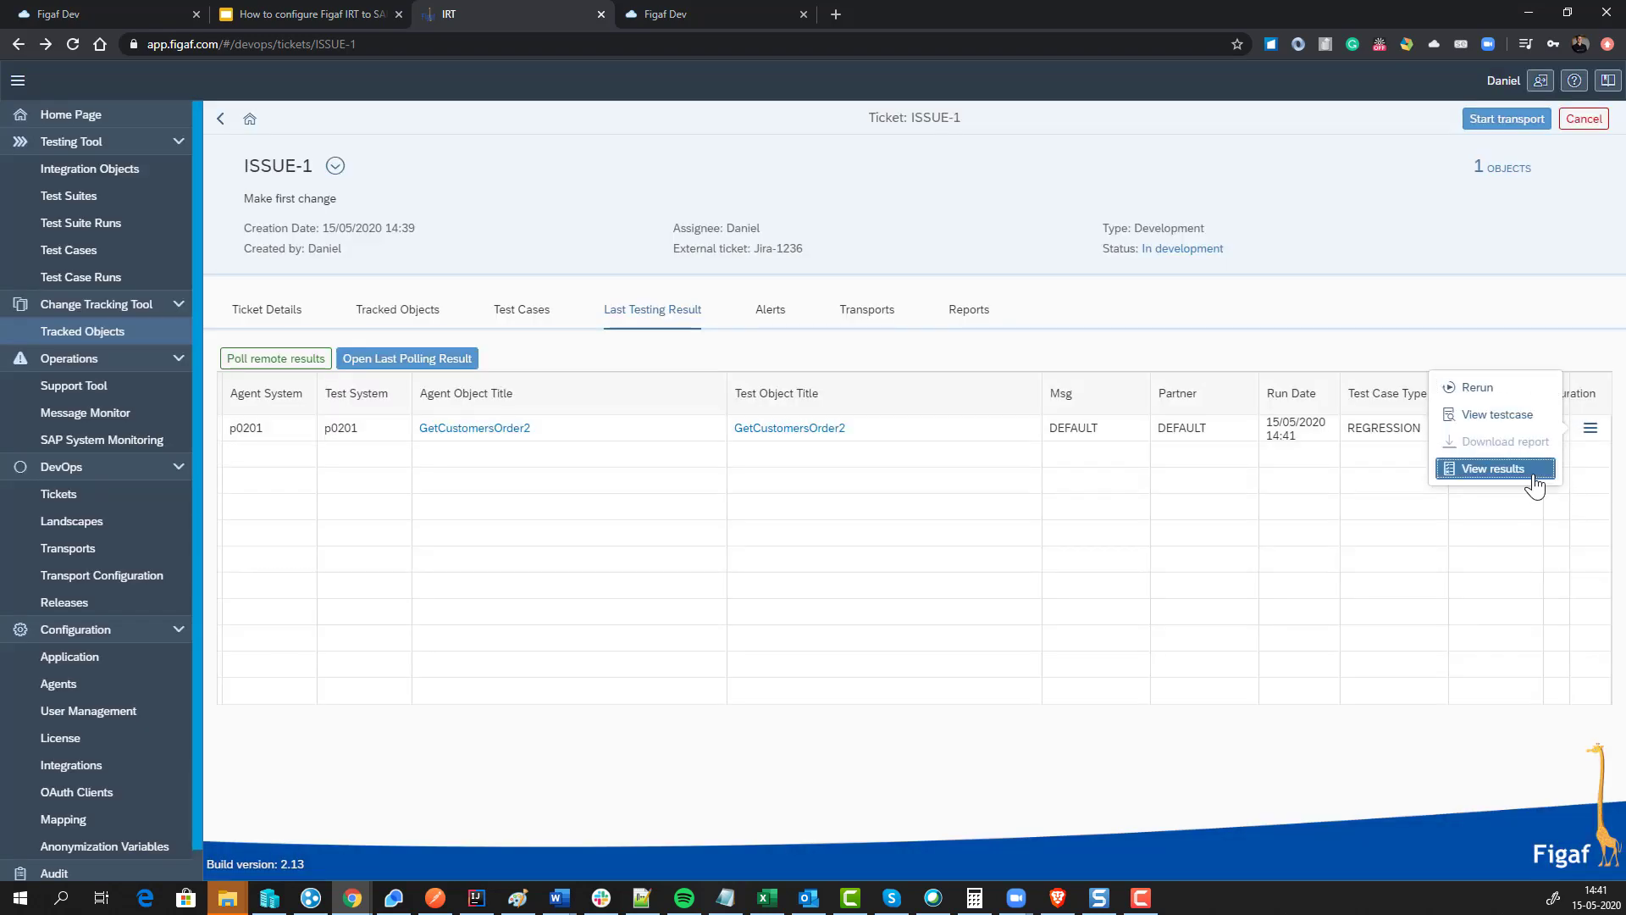
click(1533, 478)
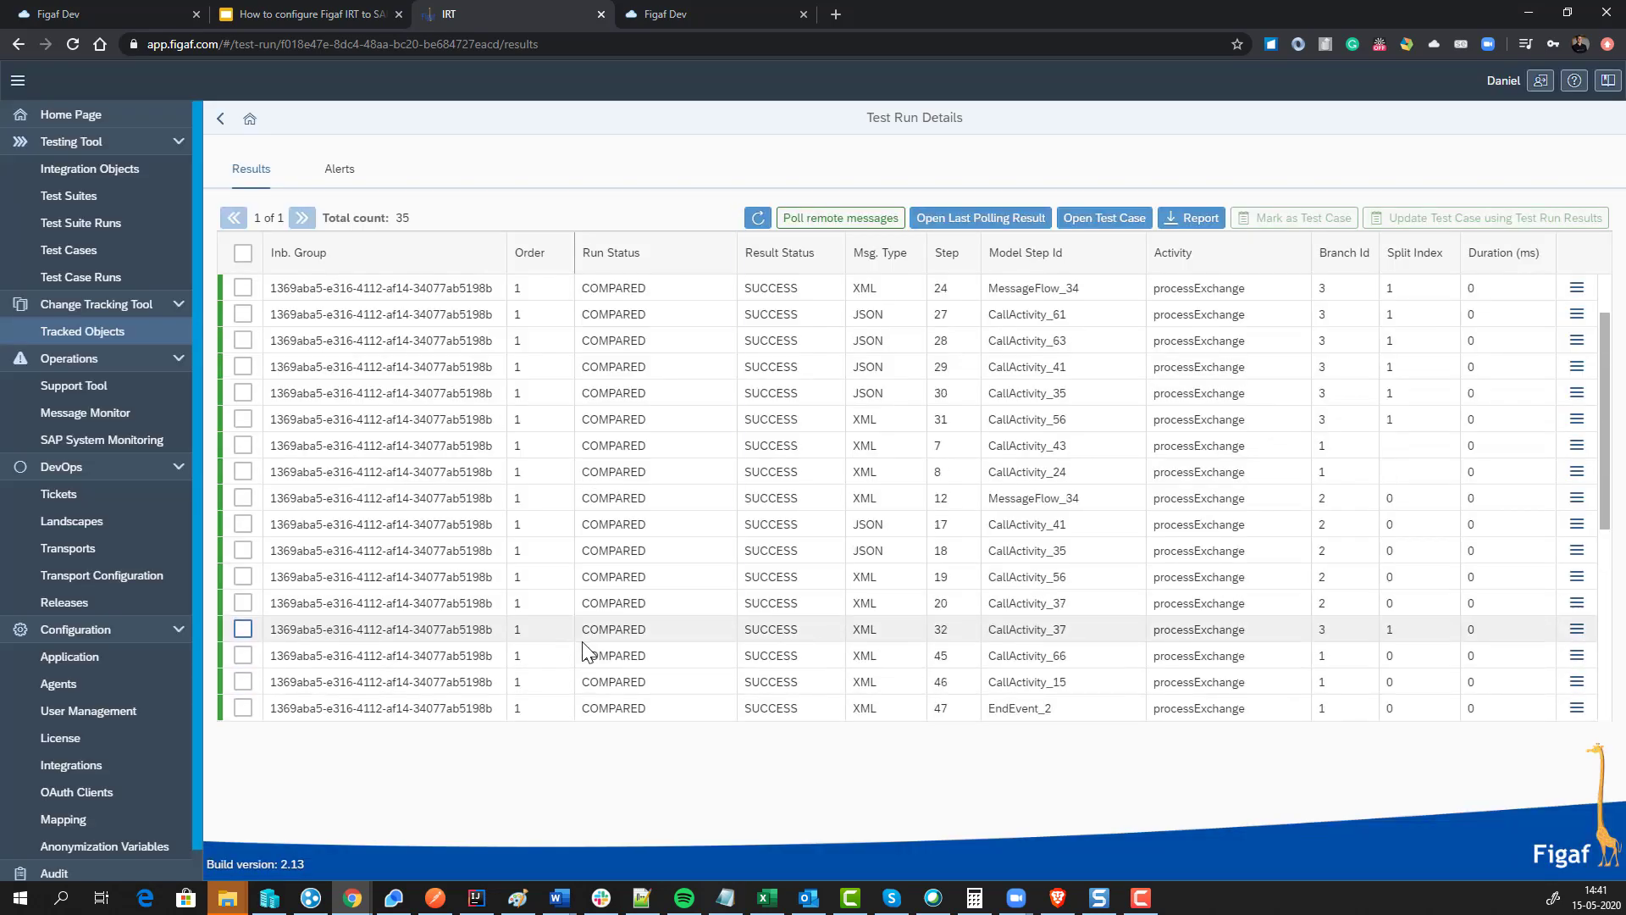
click(220, 118)
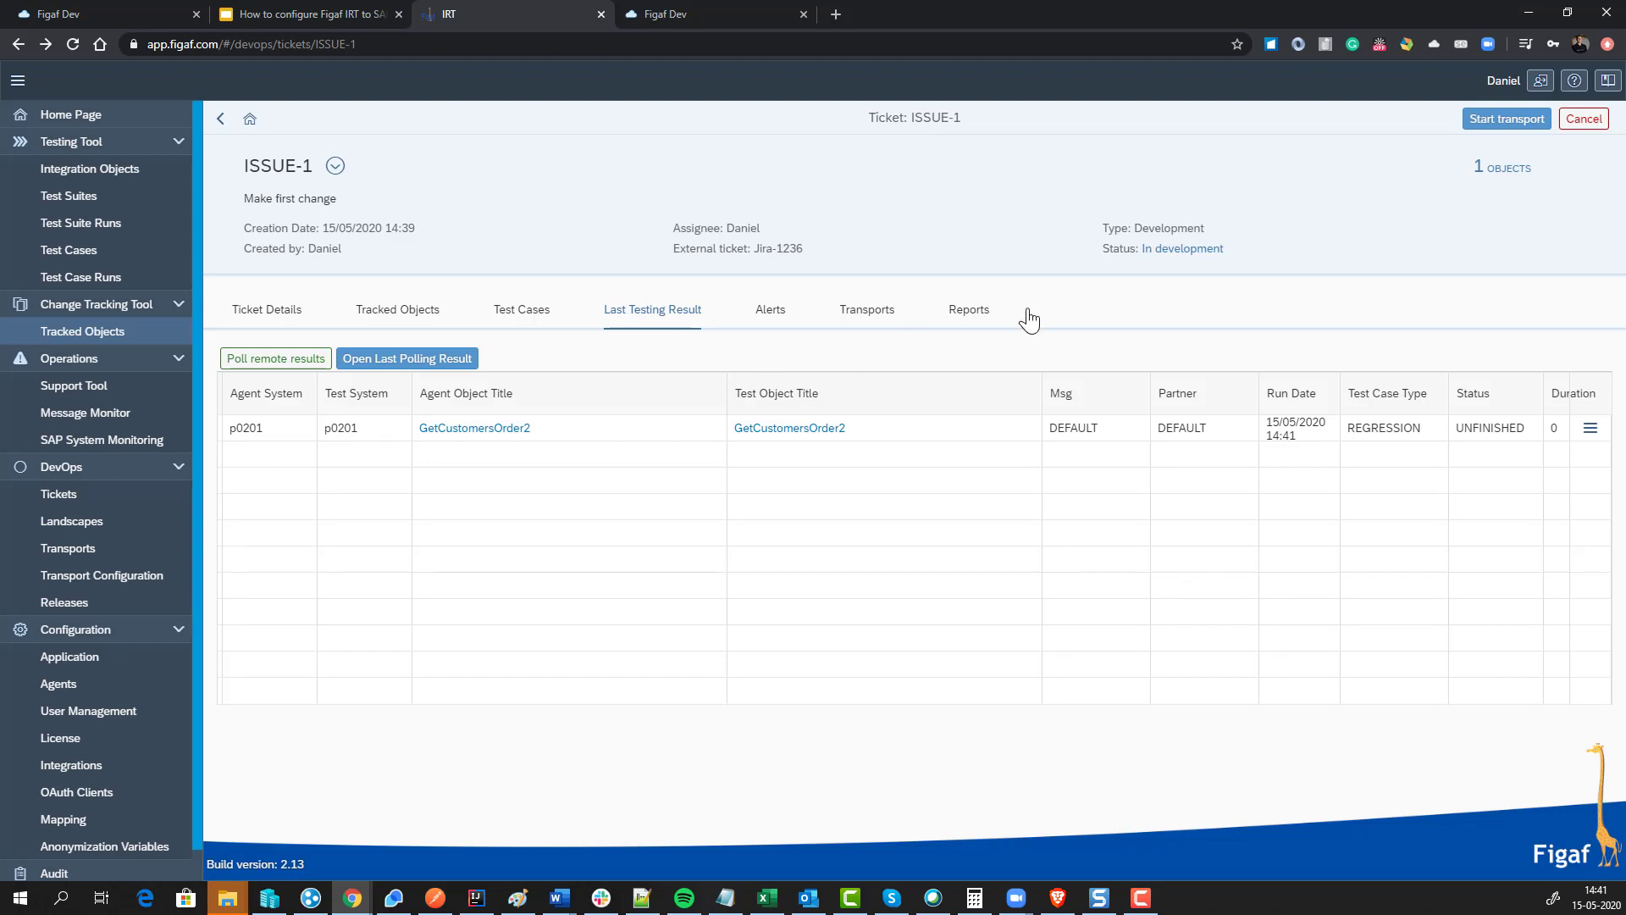
Step: Start ISSUE-1's transport and open the newly created TRANSPORT-1 from the Transports list
click(1493, 120)
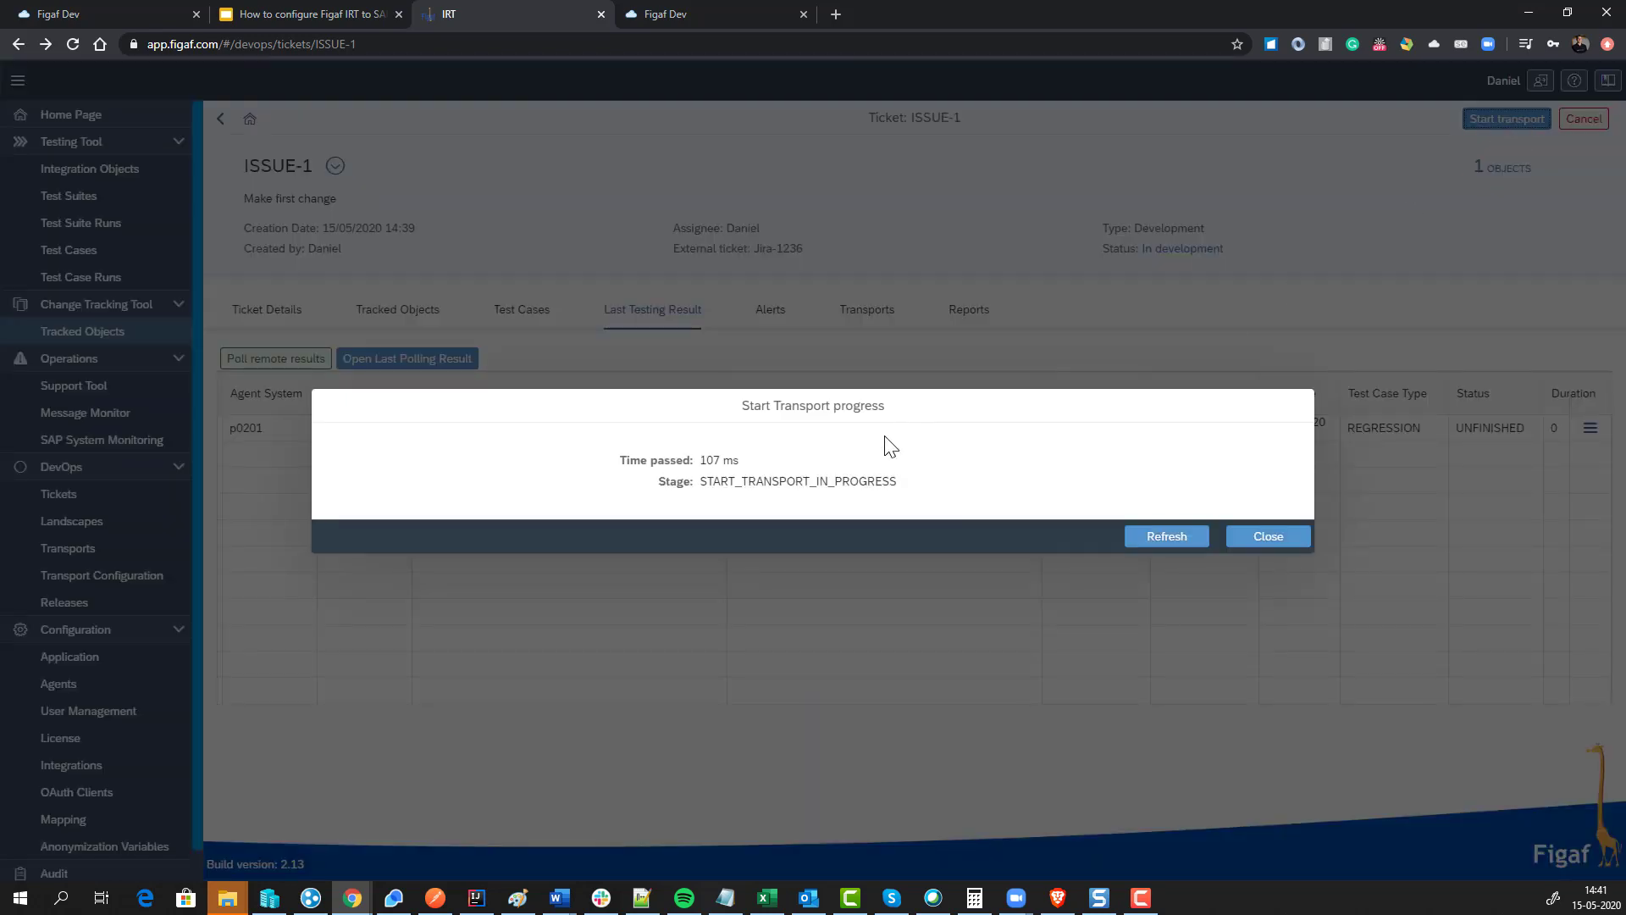
click(1162, 542)
click(1245, 537)
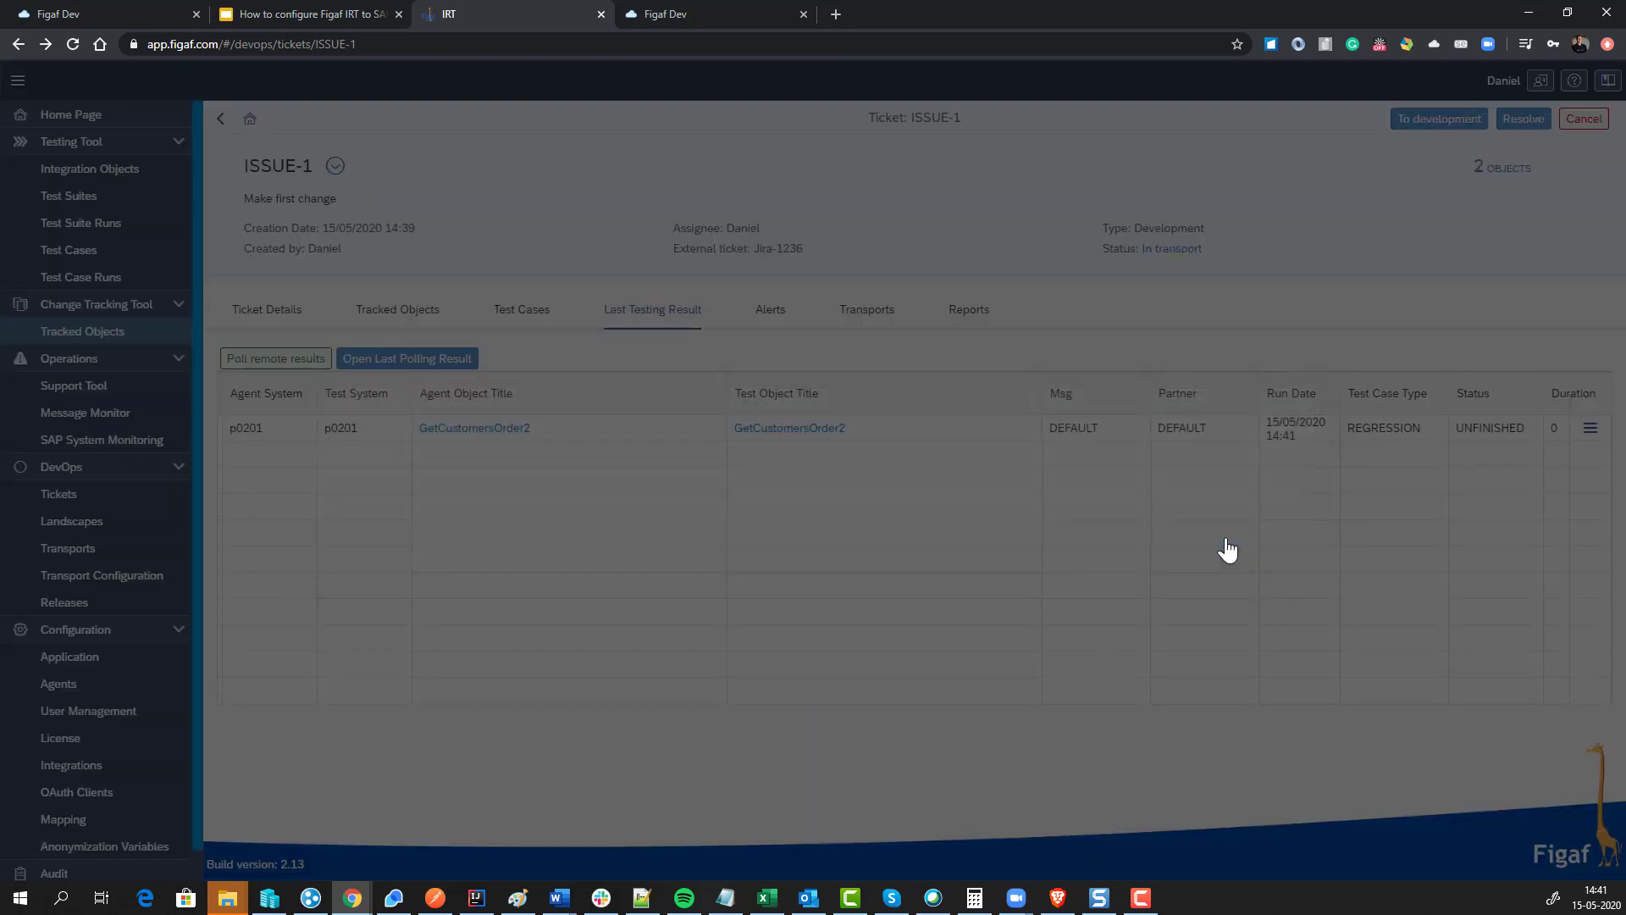
click(864, 310)
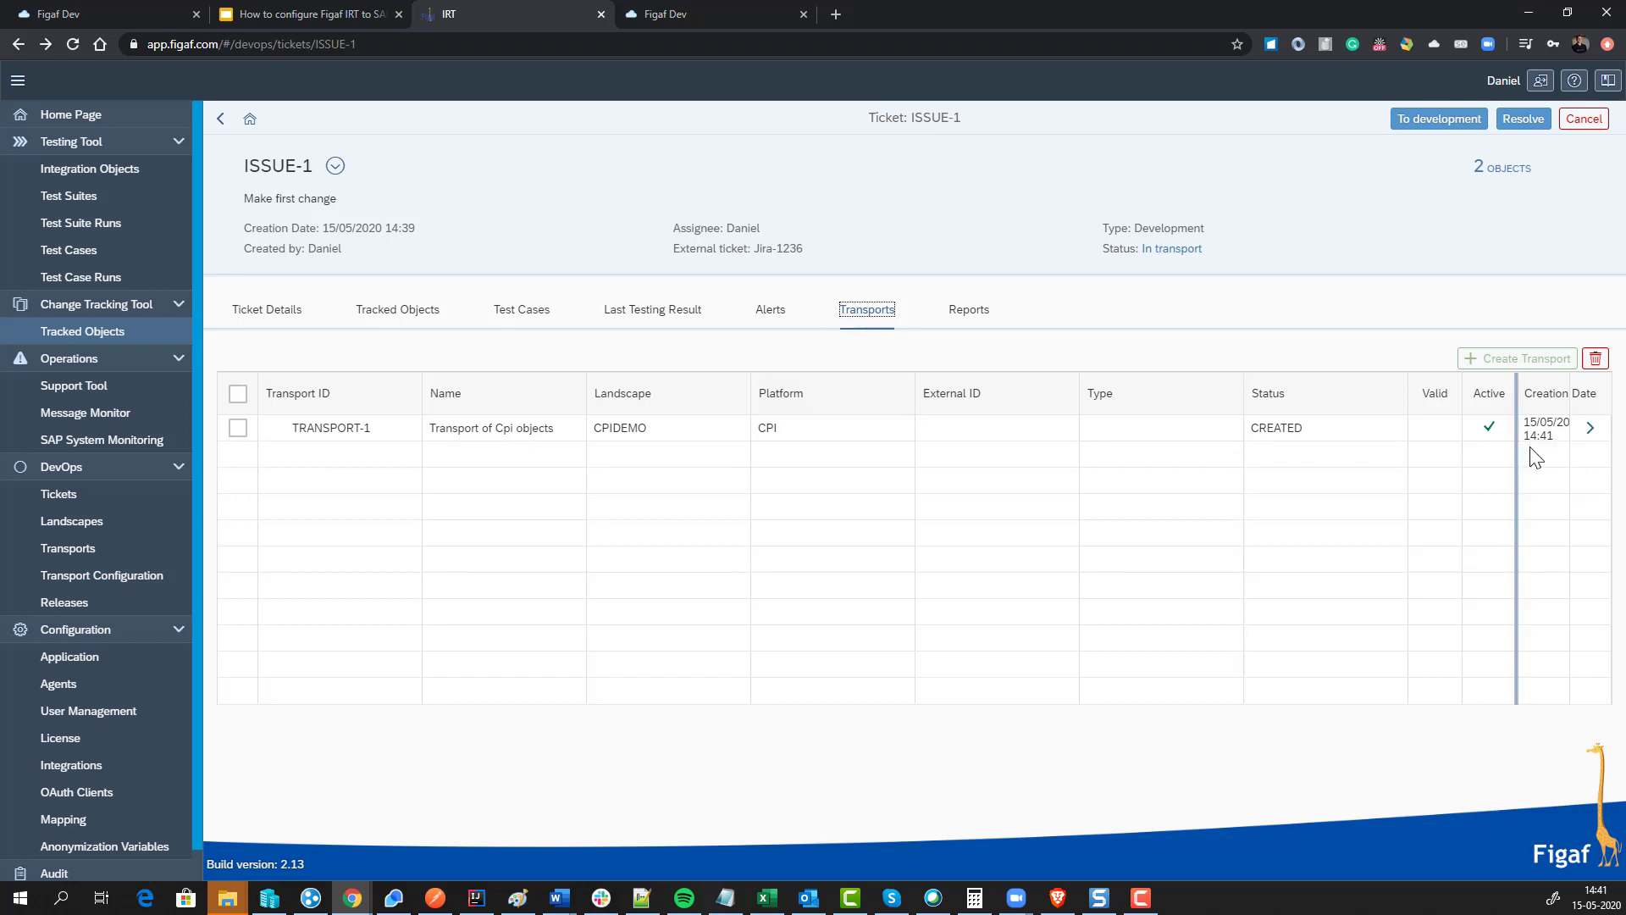
click(1589, 427)
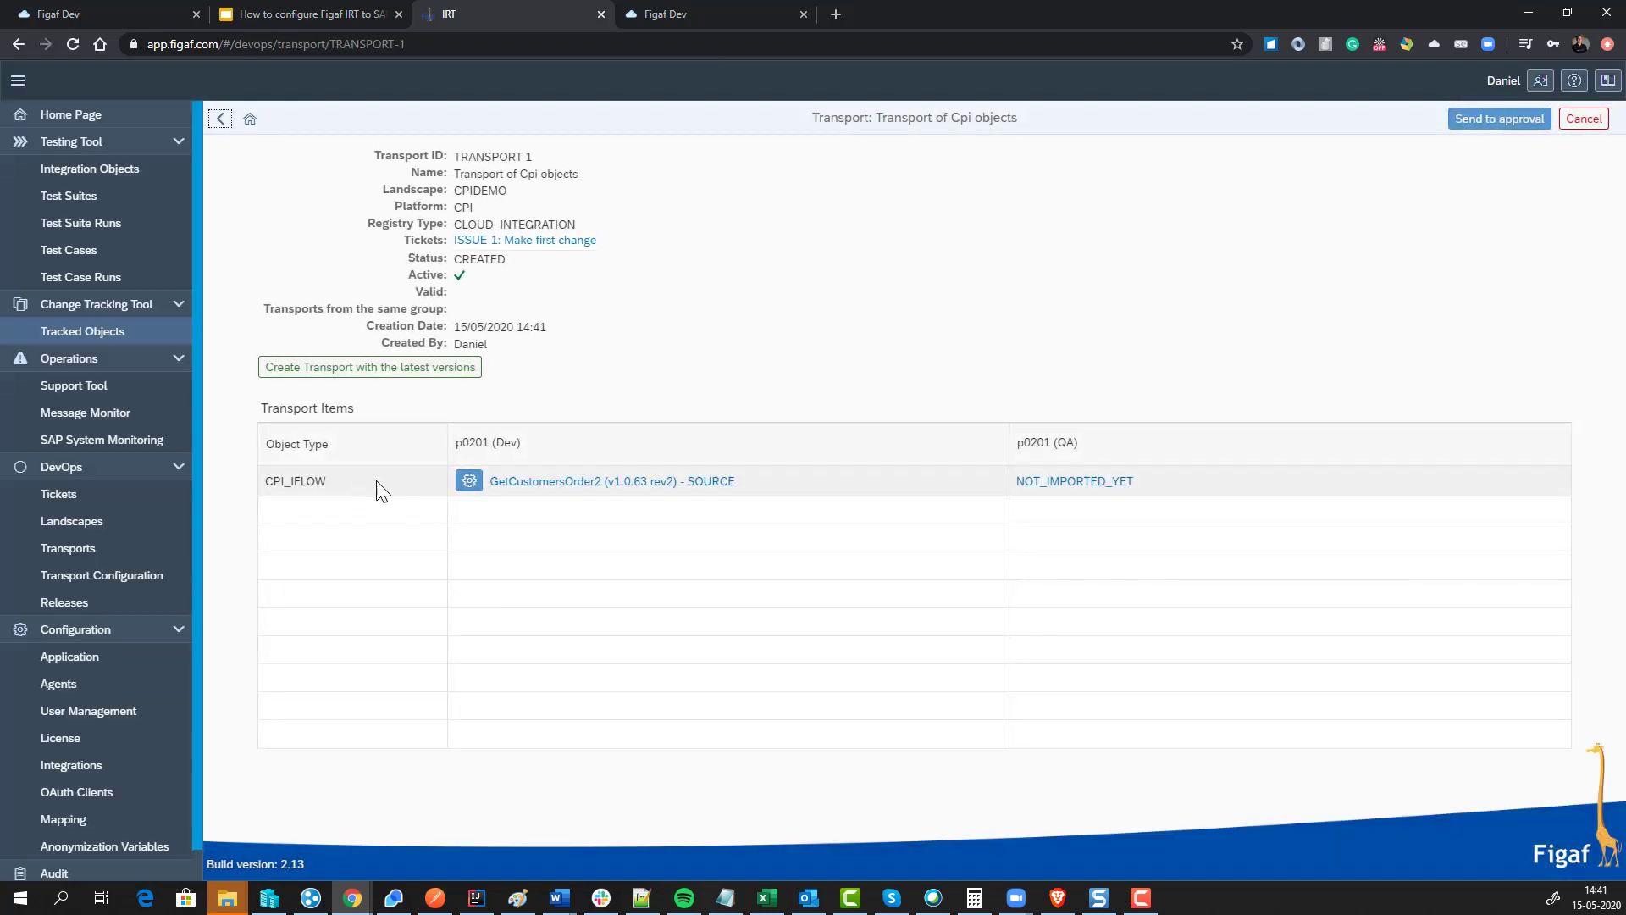
Step: Show GetCustomersOrder2 1.0.63's transport configuration mapping it to GetCustomersOrder2_QA on p0201 QA
click(469, 481)
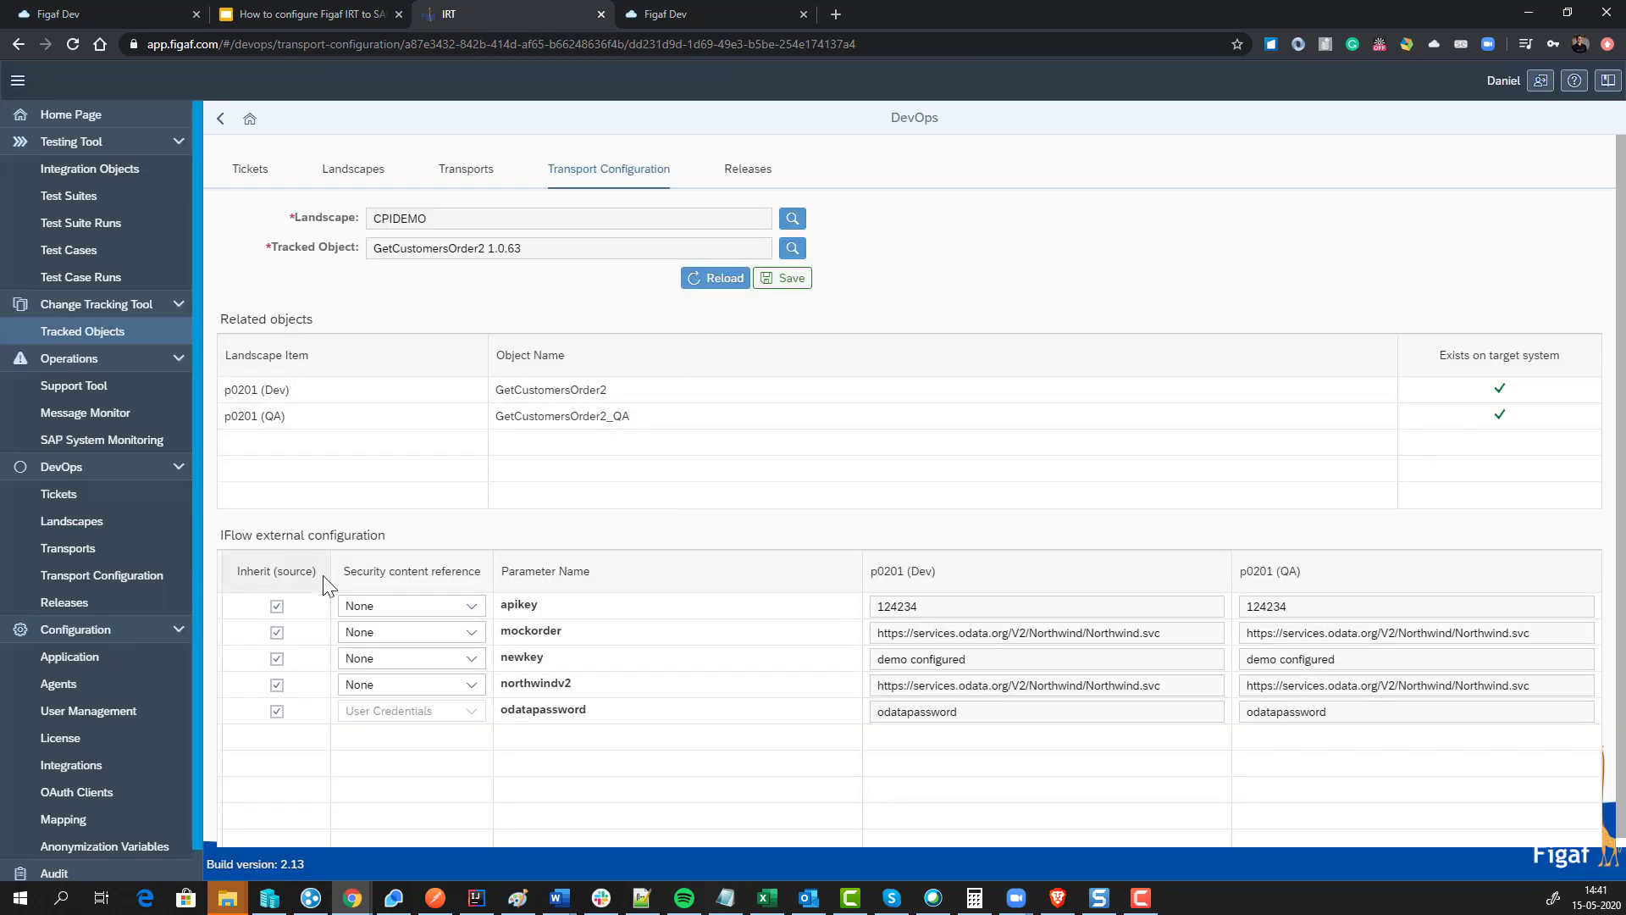
Step: Stop apikey and mockorder inheriting, editing their QA values and changing the mockorder URL to qa
click(276, 605)
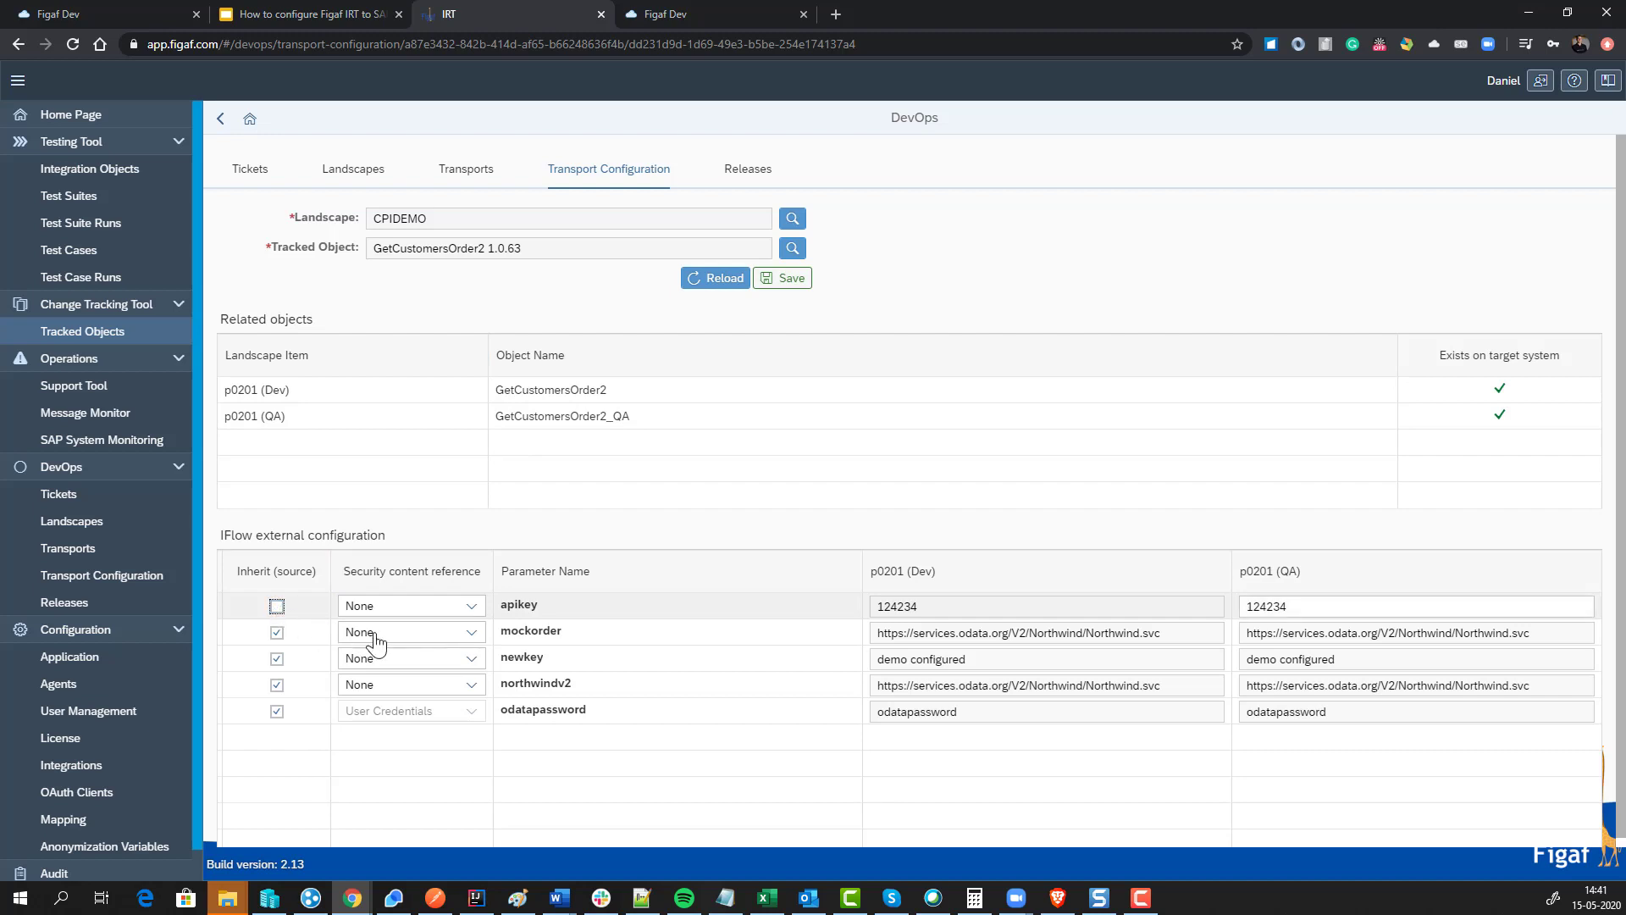
click(1303, 609)
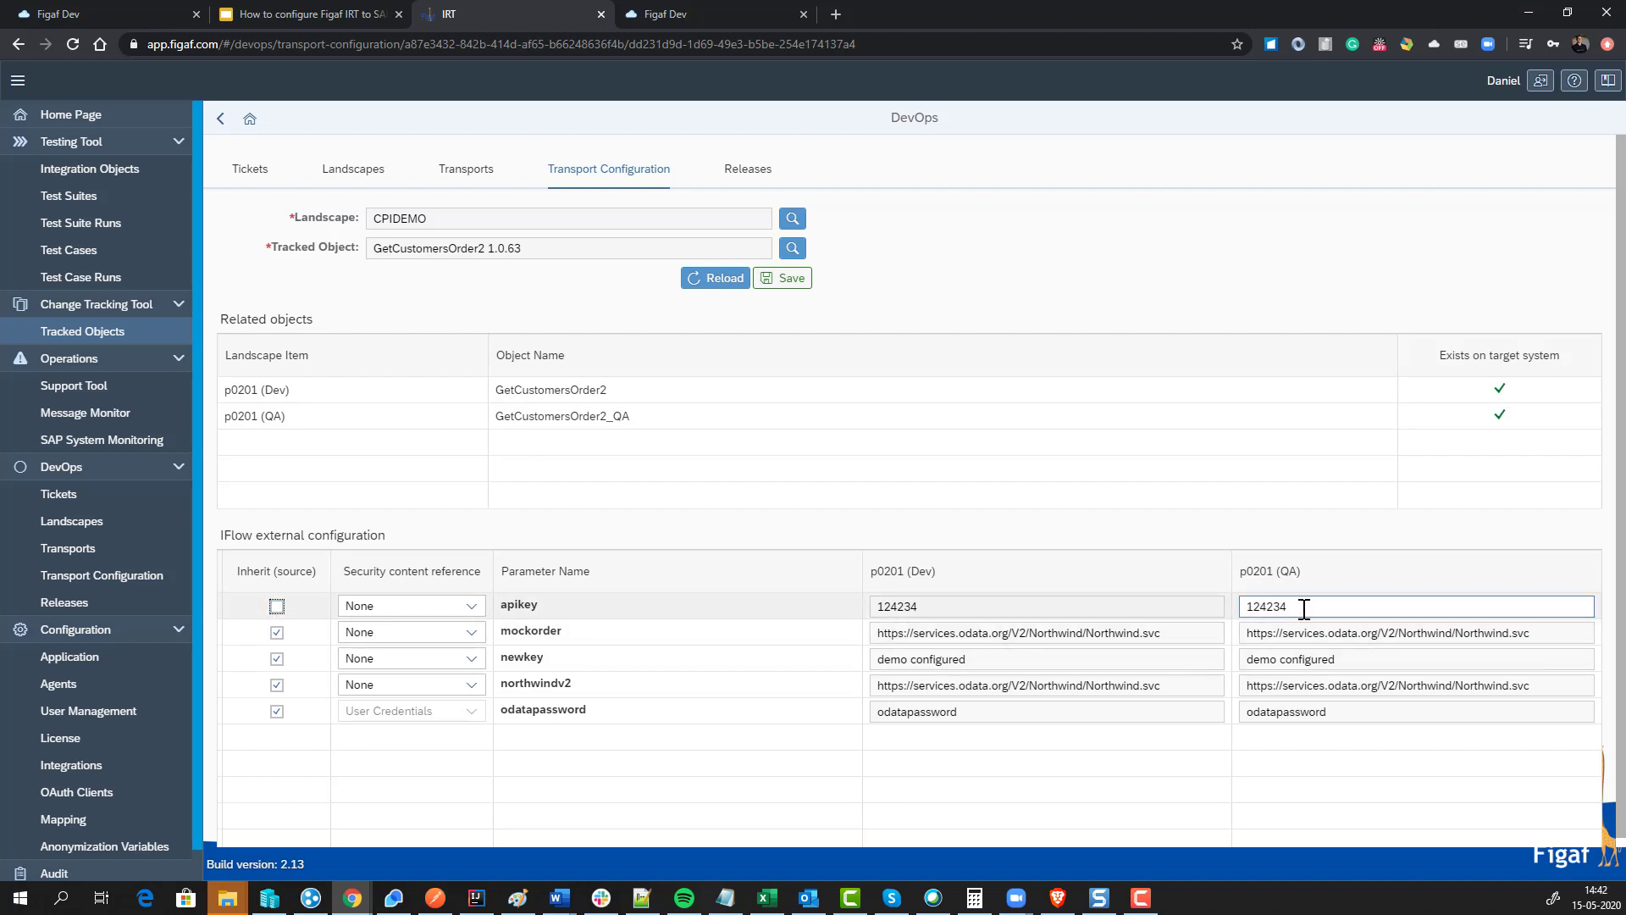
double_click(1254, 607)
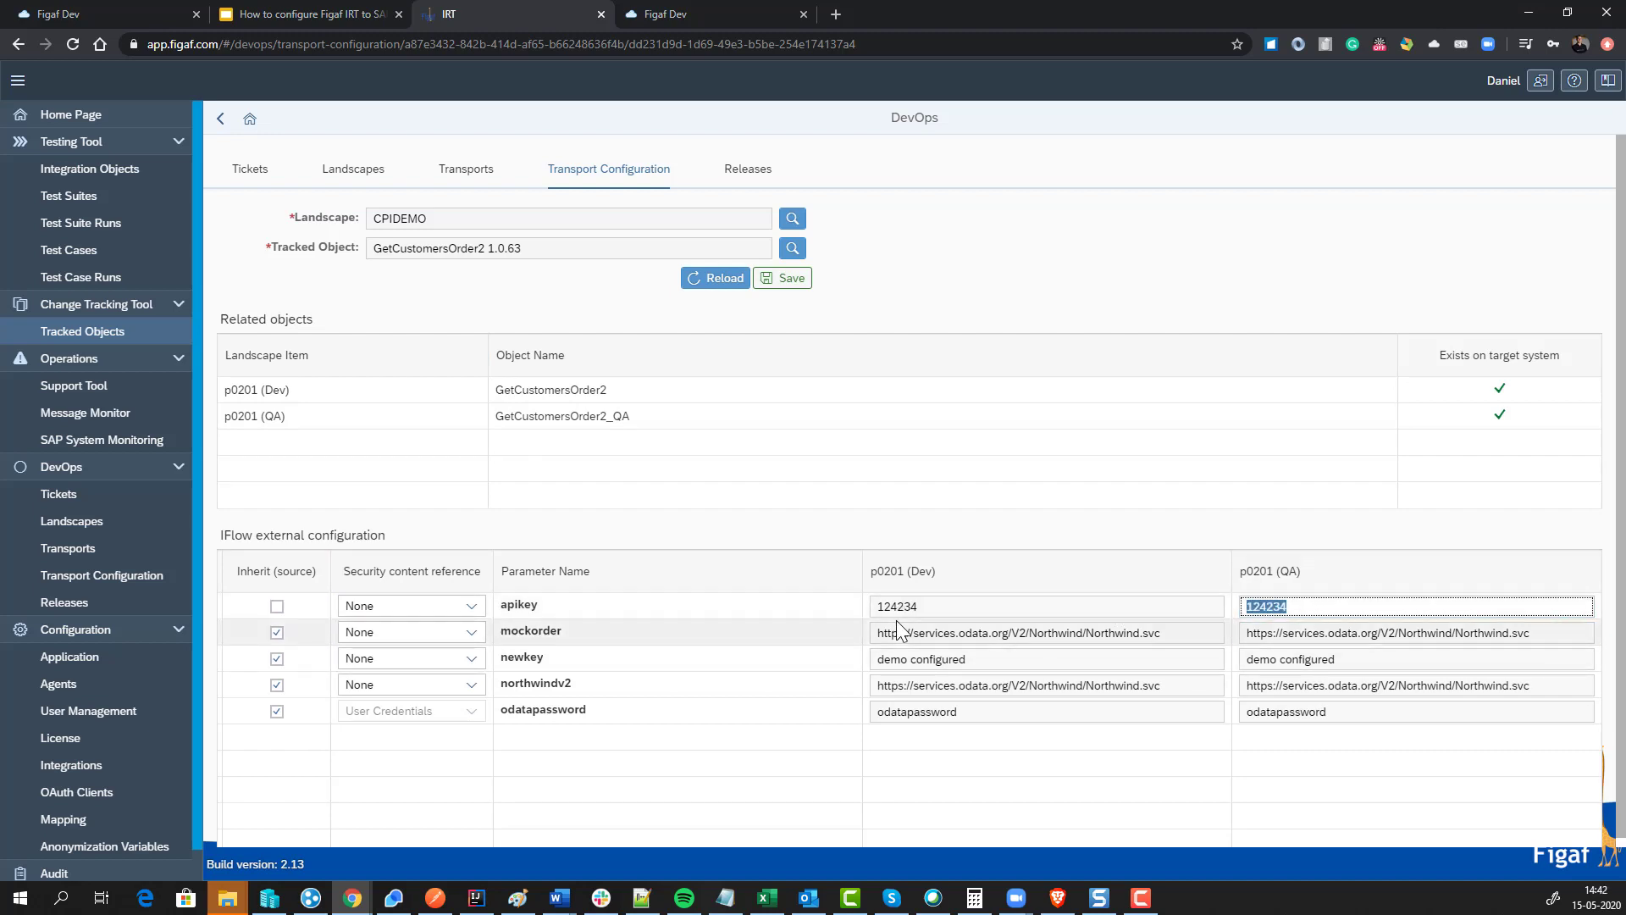
click(1300, 607)
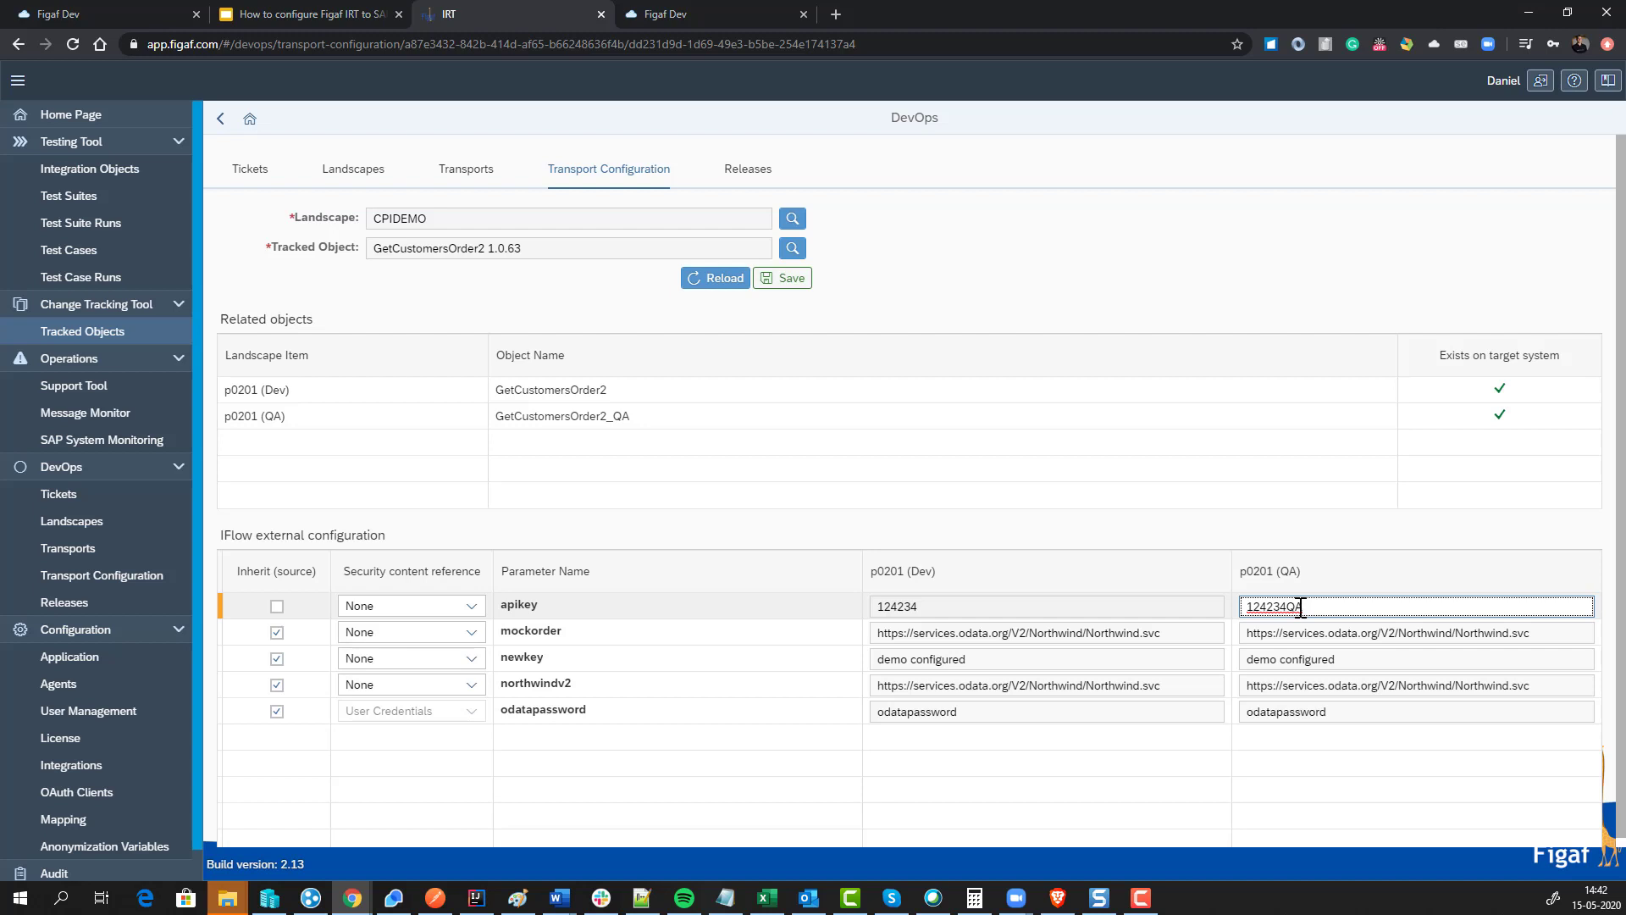
click(1283, 637)
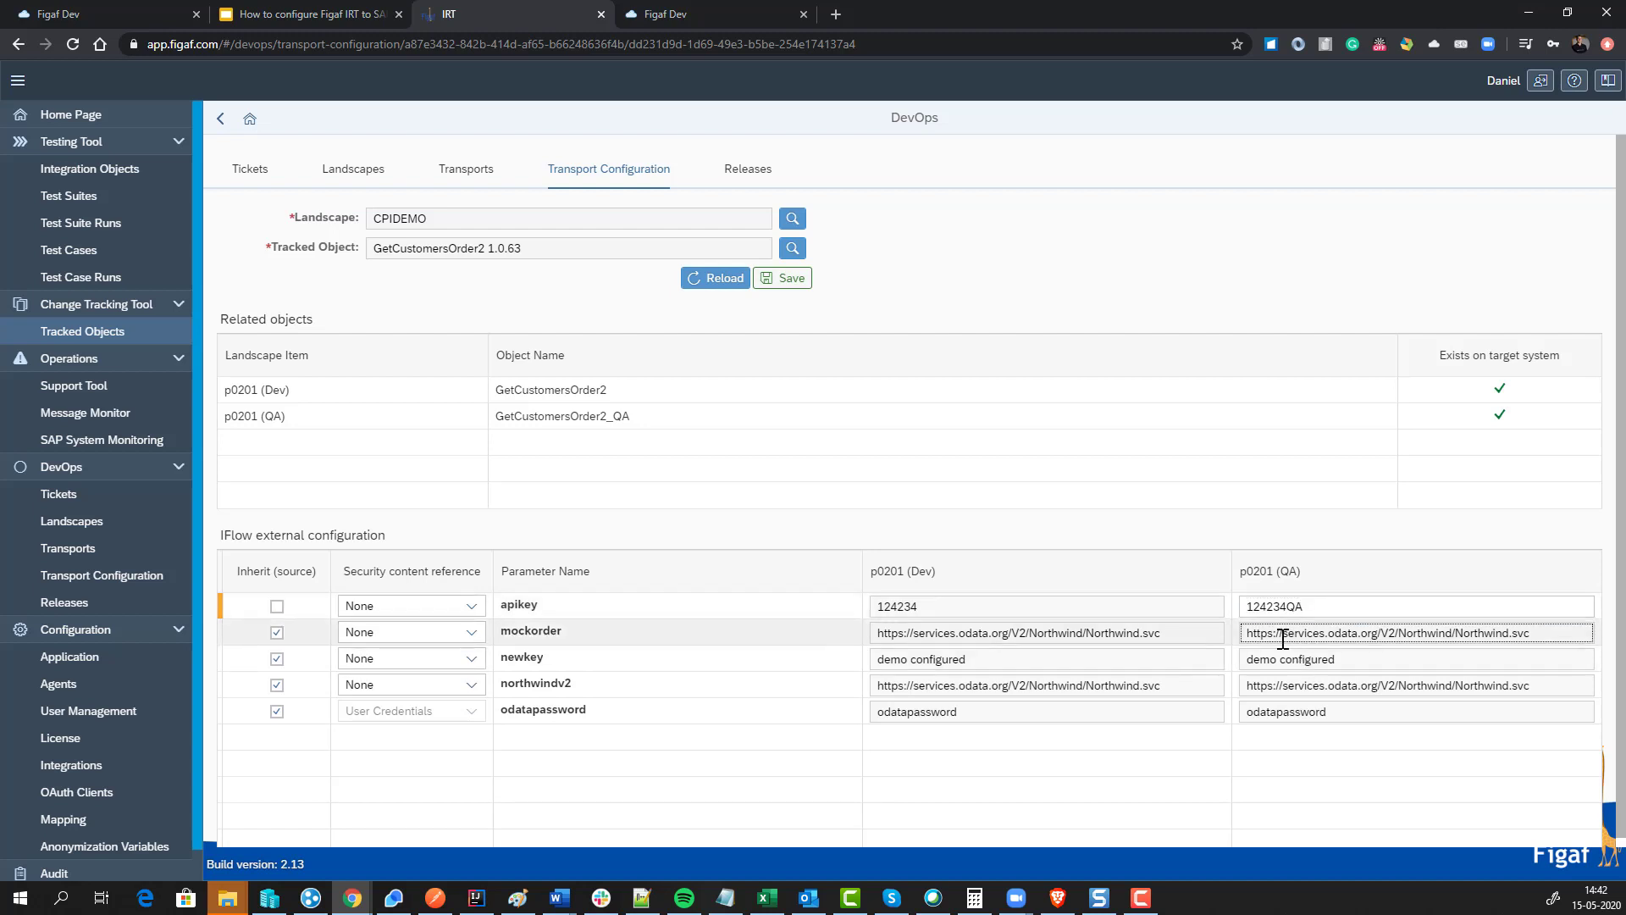
click(276, 632)
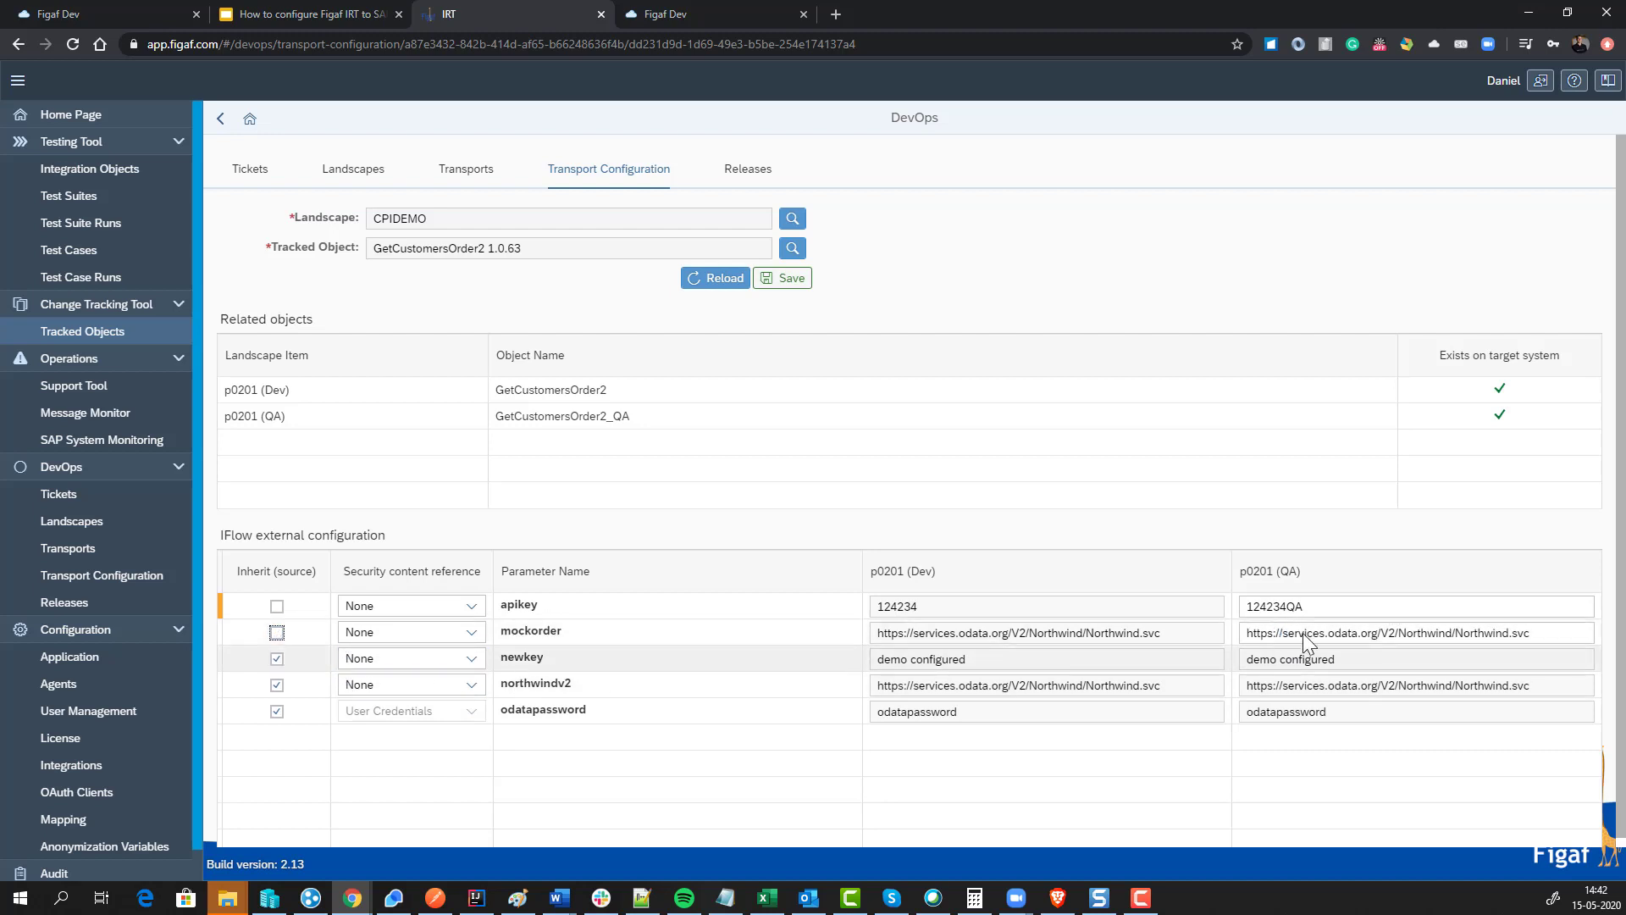
click(1283, 633)
text(wa)
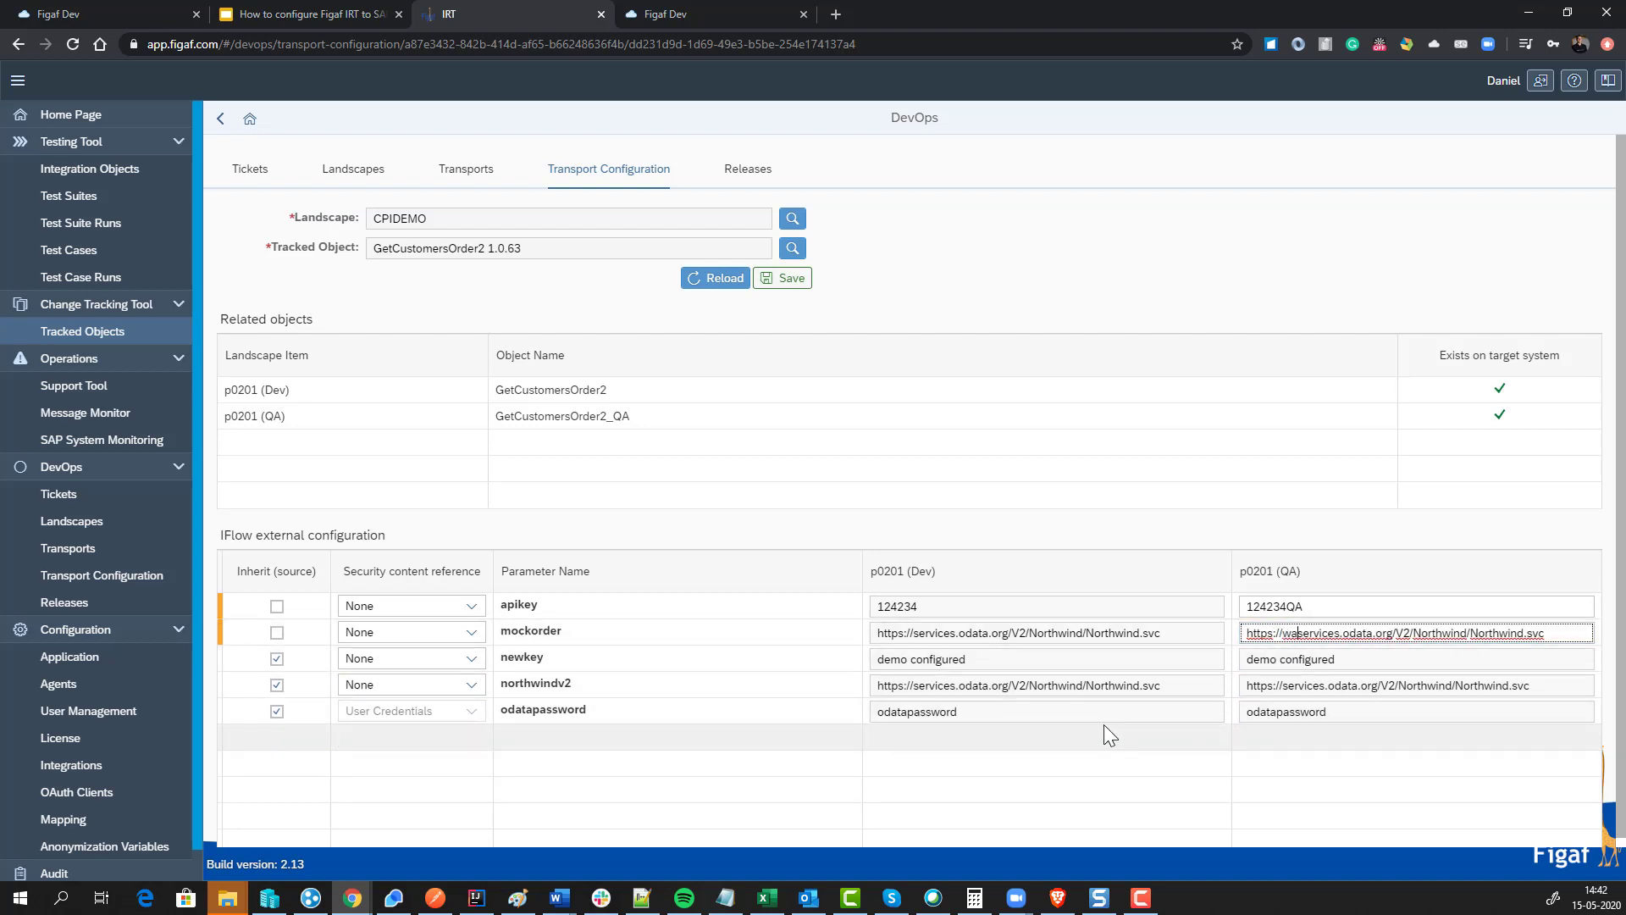
key(BackSpace)
key(BackSpace)
text(qa)
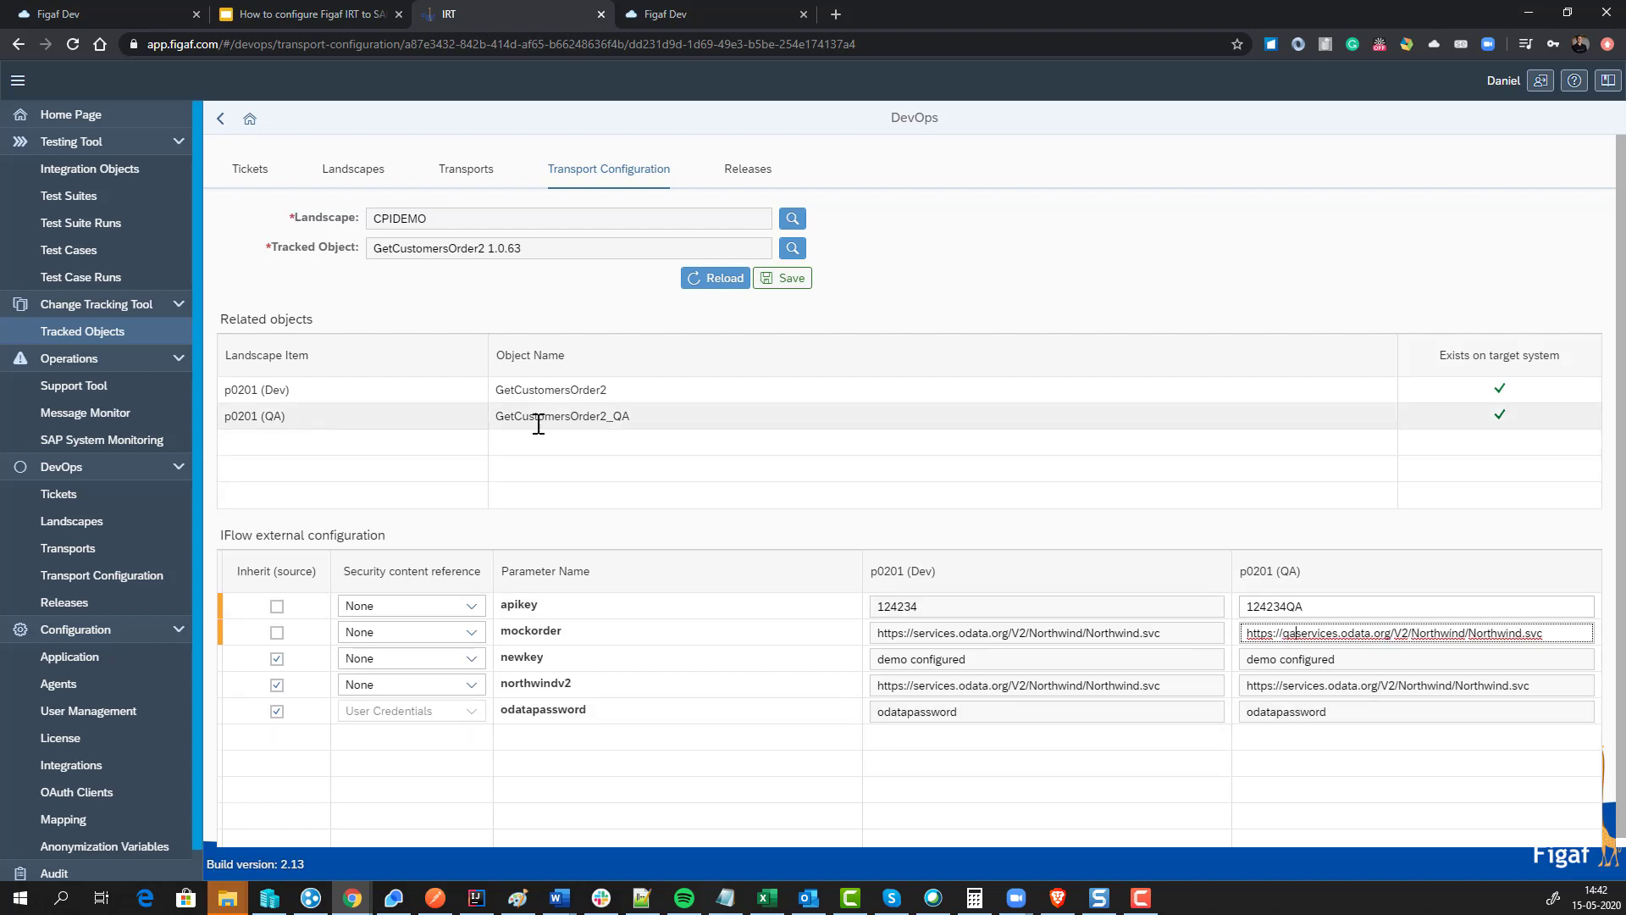
Step: Override odatapassword's QA value, save the transport configuration, and return to TRANSPORT-1
click(283, 716)
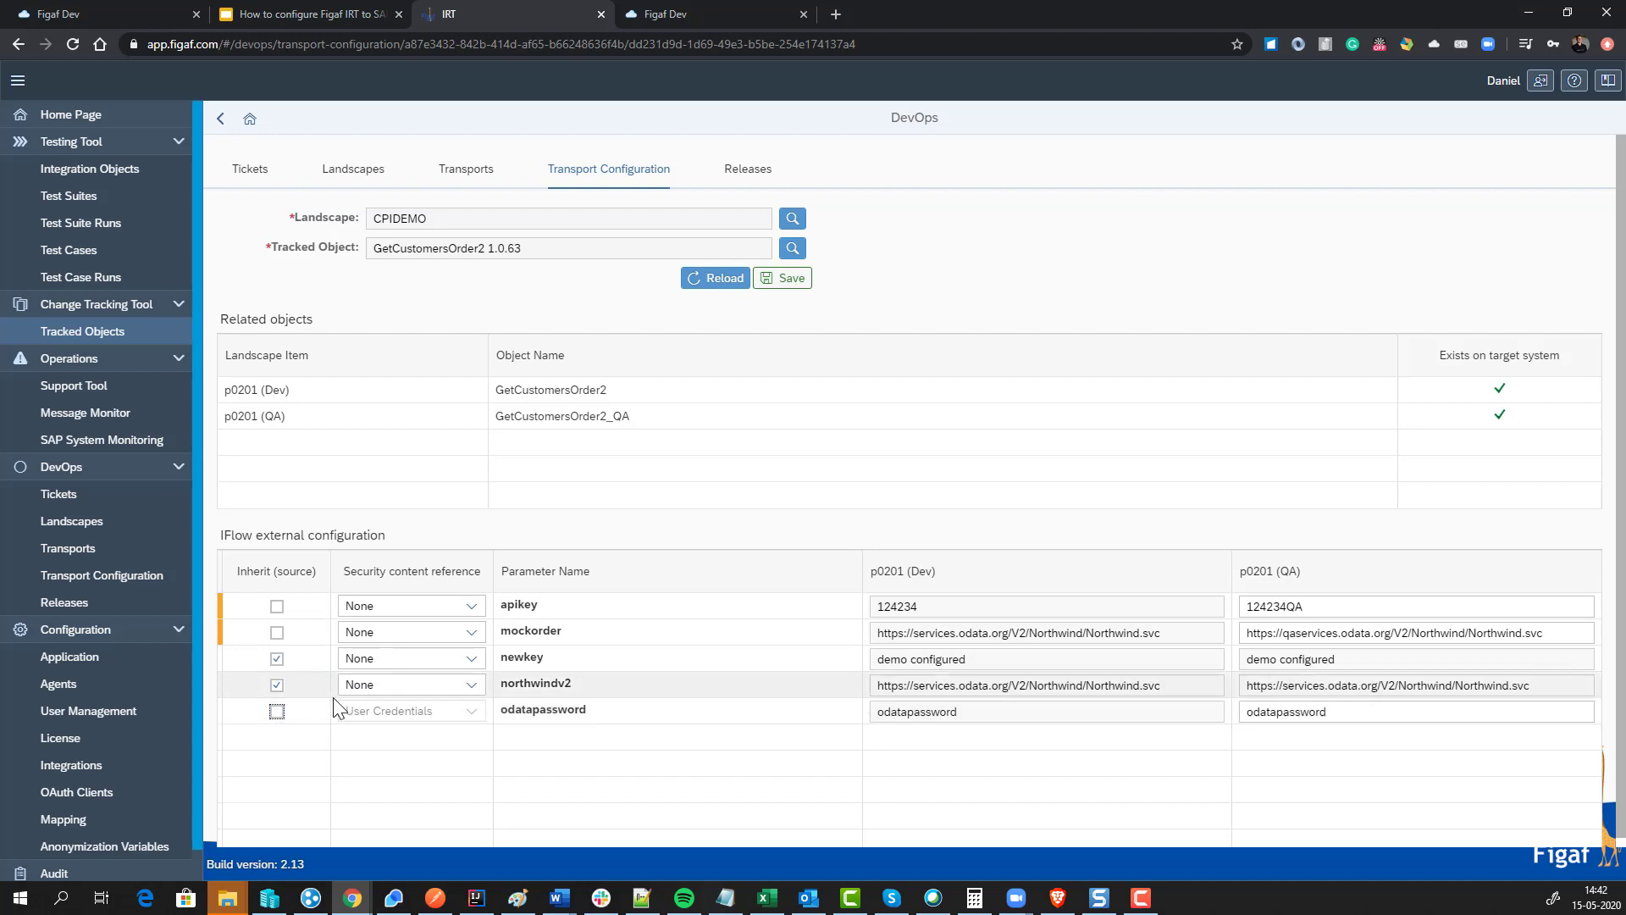
click(1313, 711)
text(2)
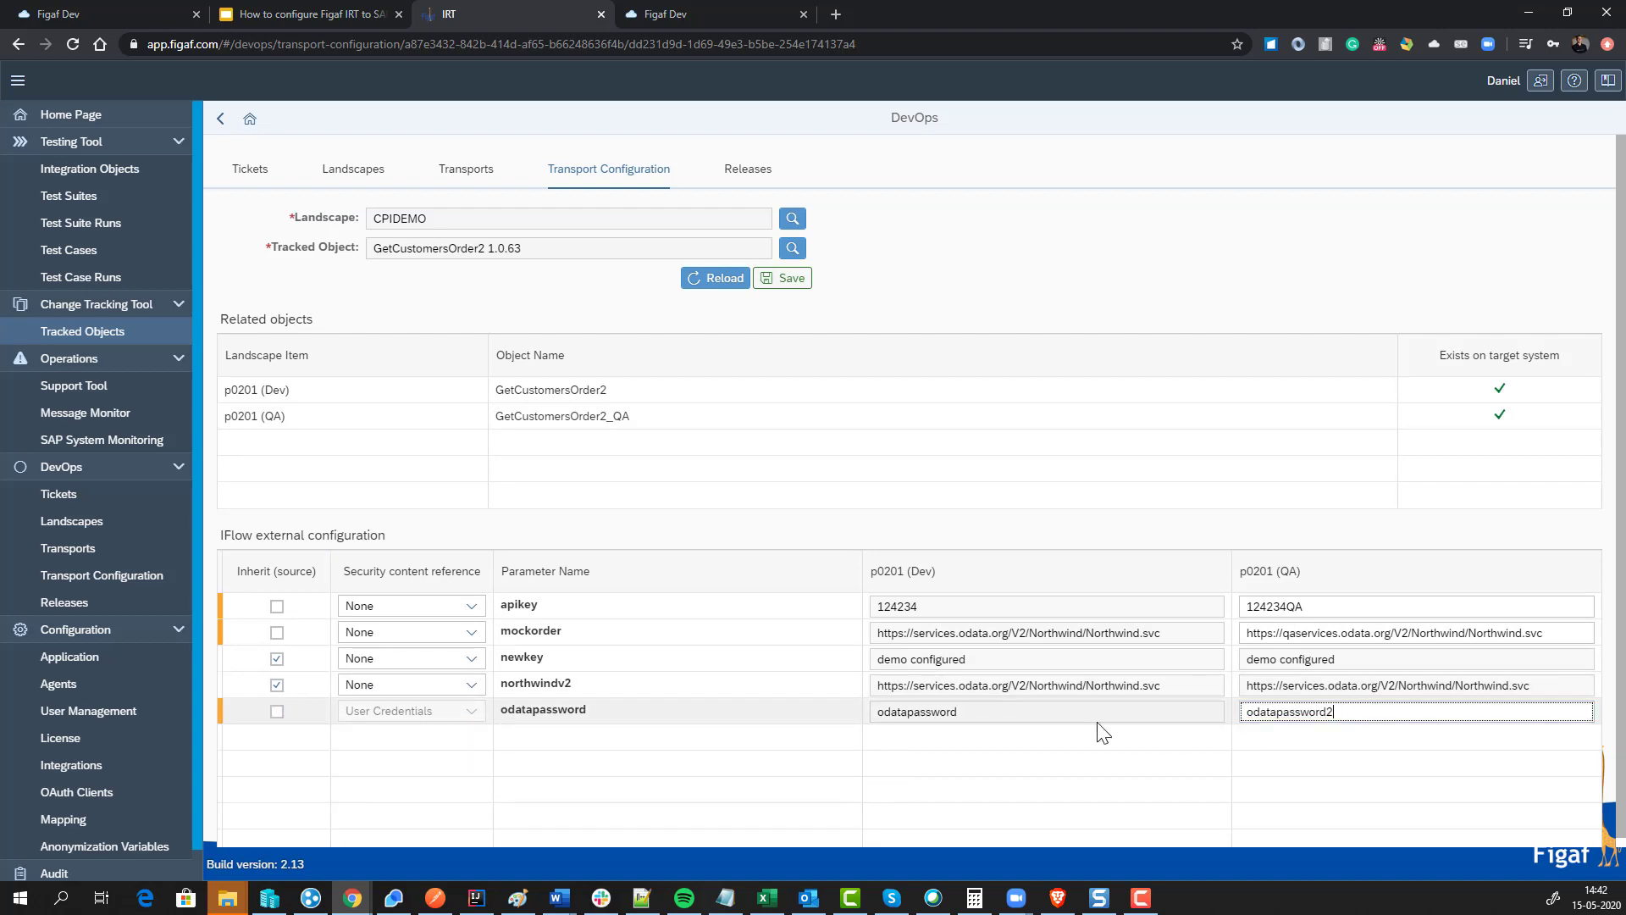
click(784, 279)
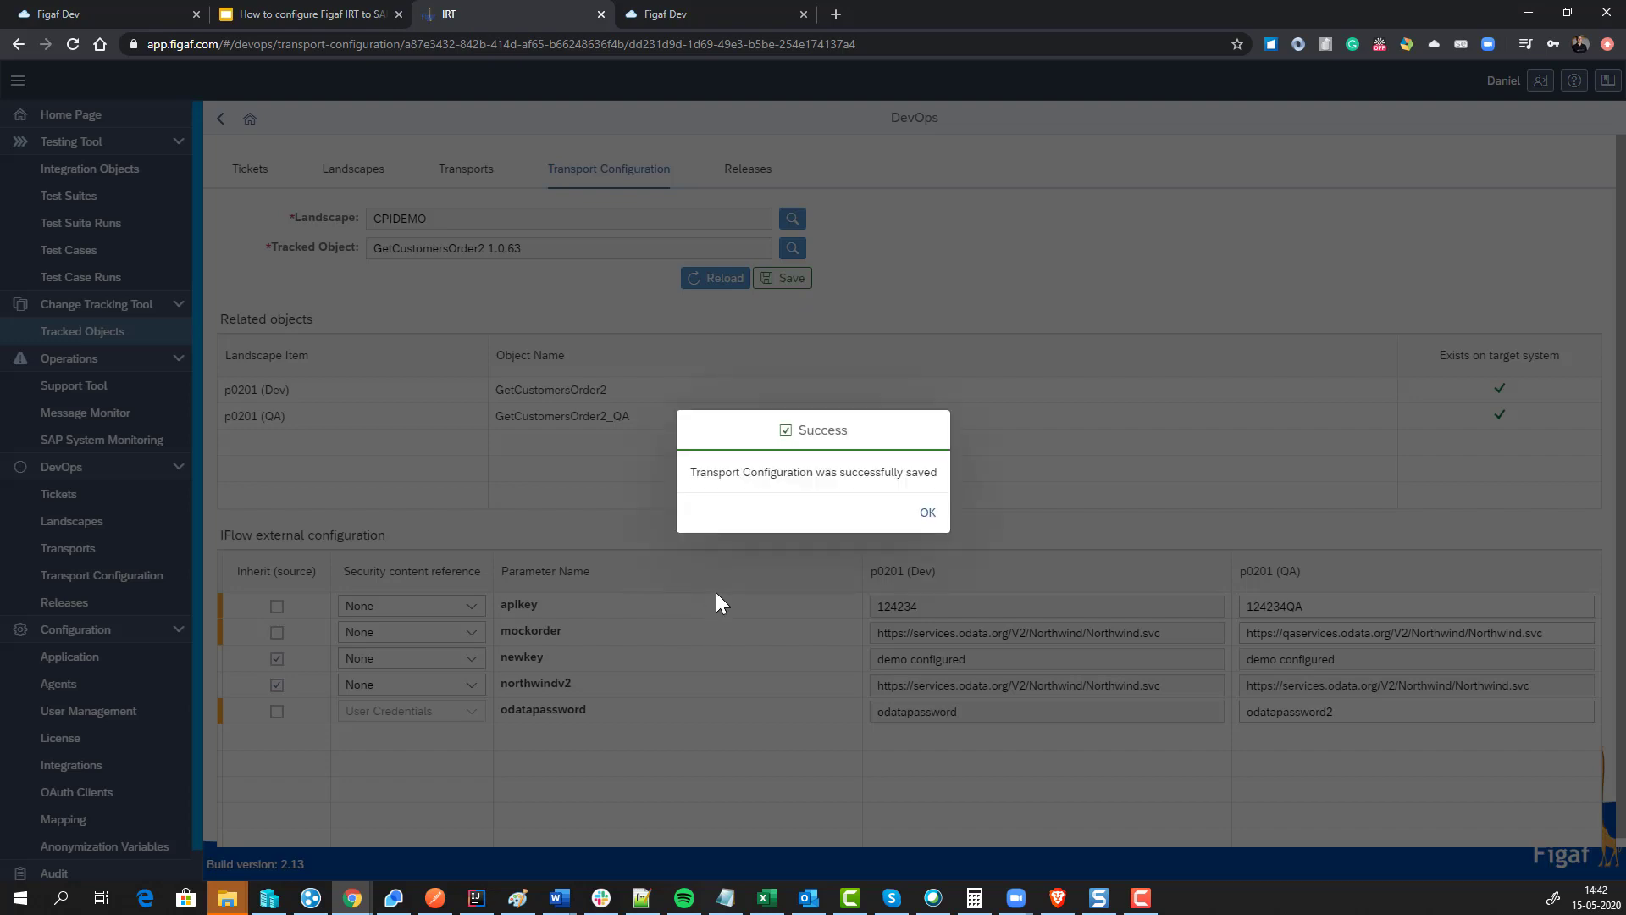
click(927, 513)
click(1581, 713)
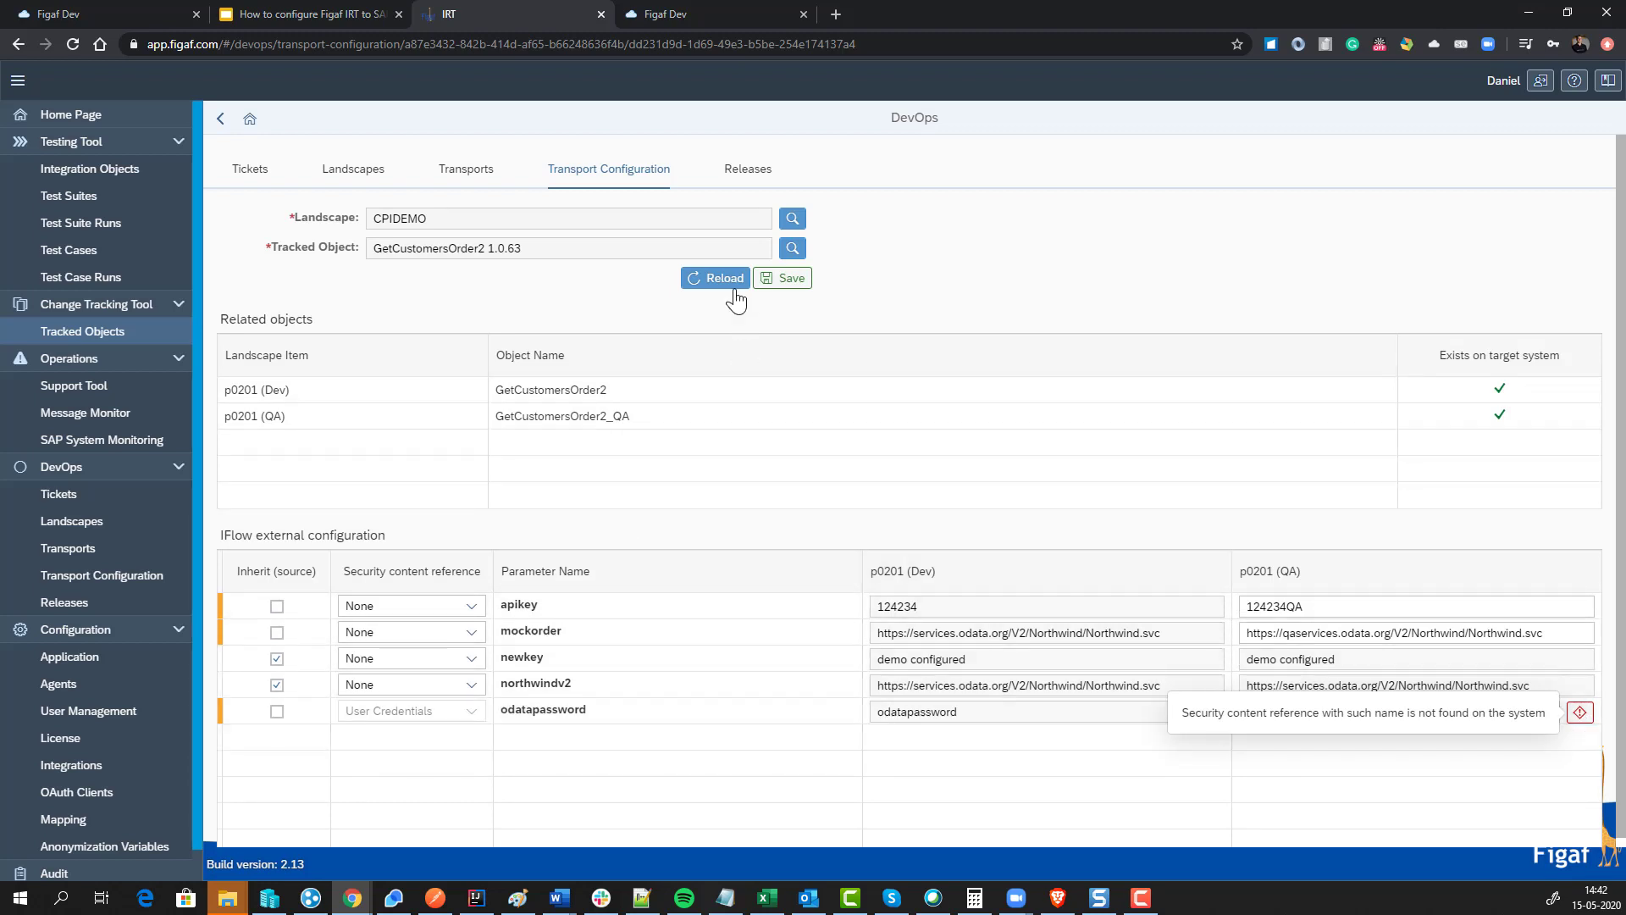
click(756, 283)
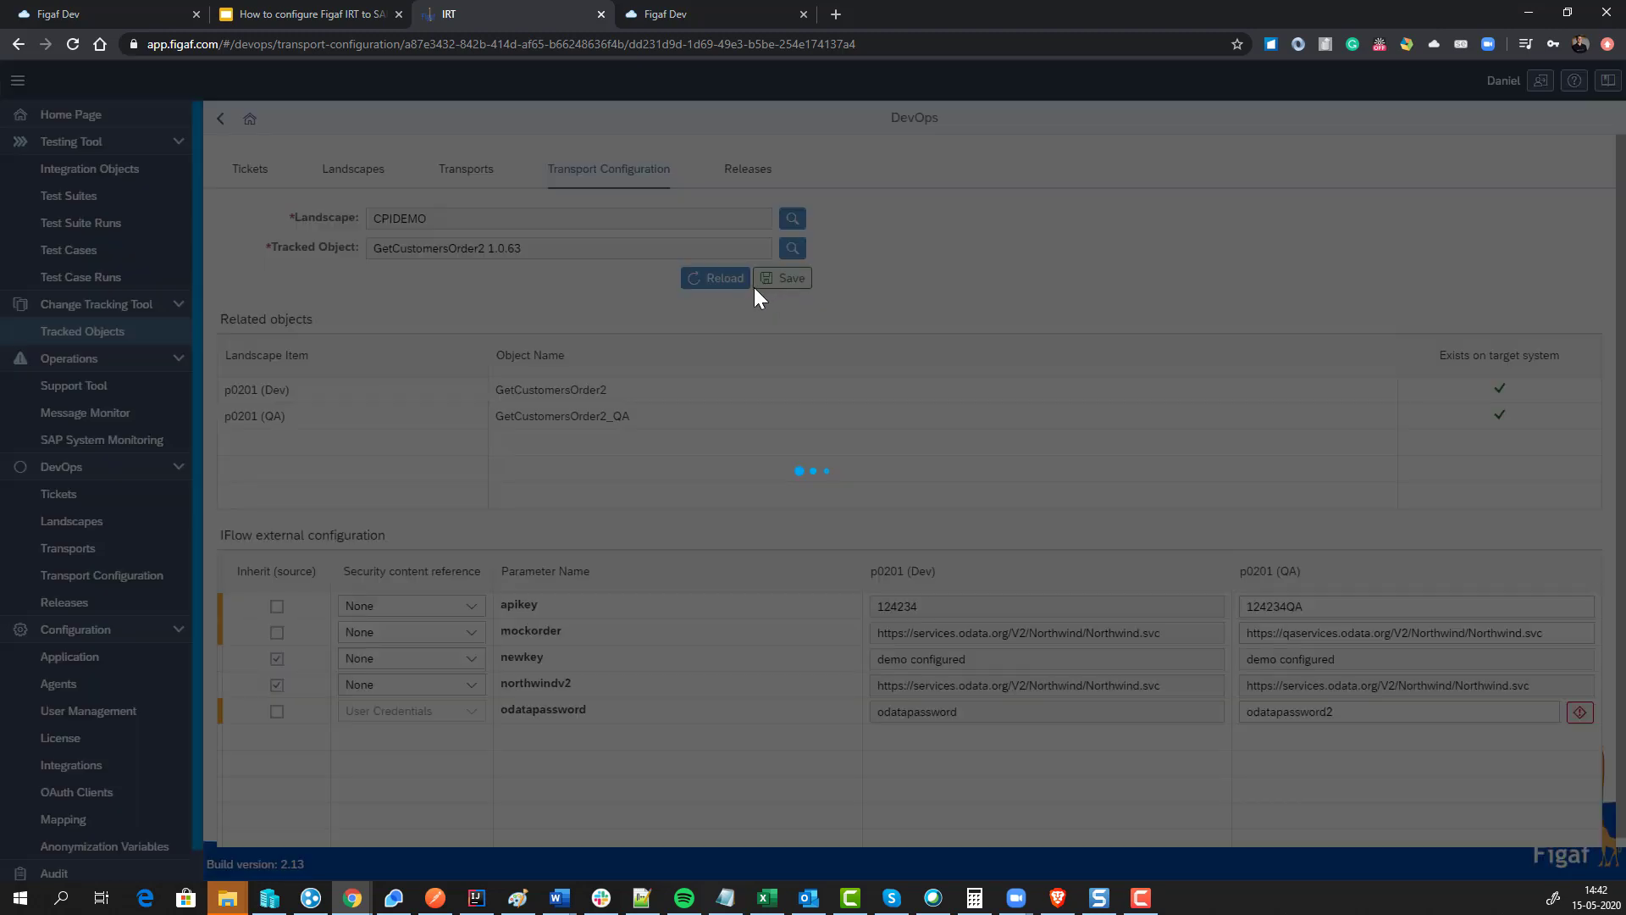
key(Return)
click(222, 119)
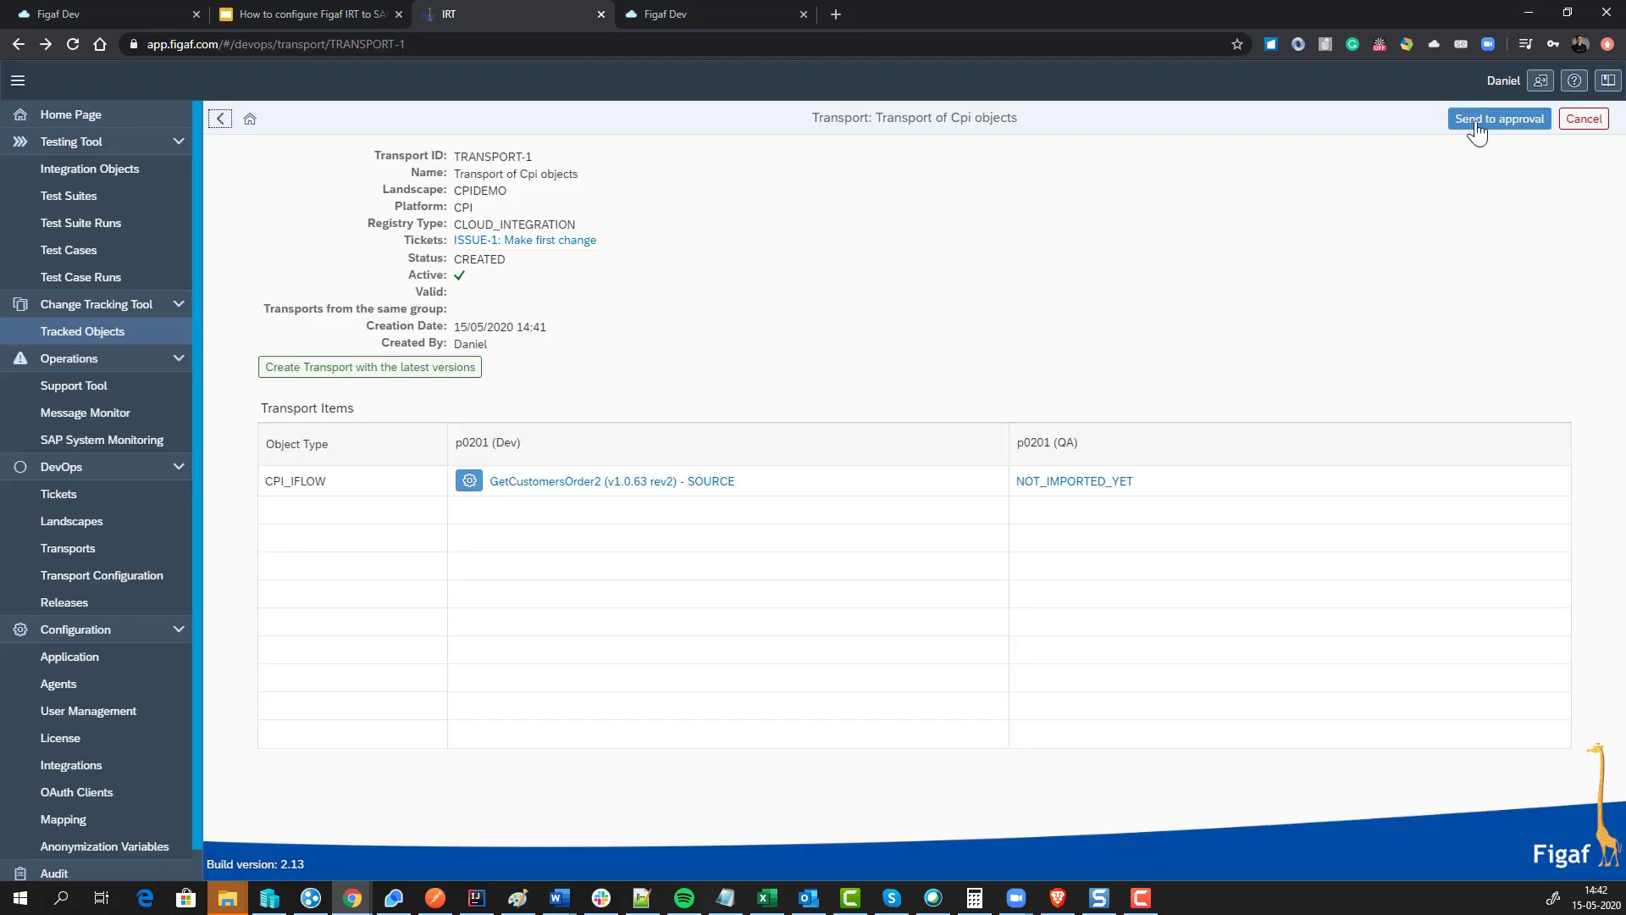
Step: Send TRANSPORT-1 to approval and approve it, moving its status to IN_PROGRESS
click(1474, 123)
click(924, 513)
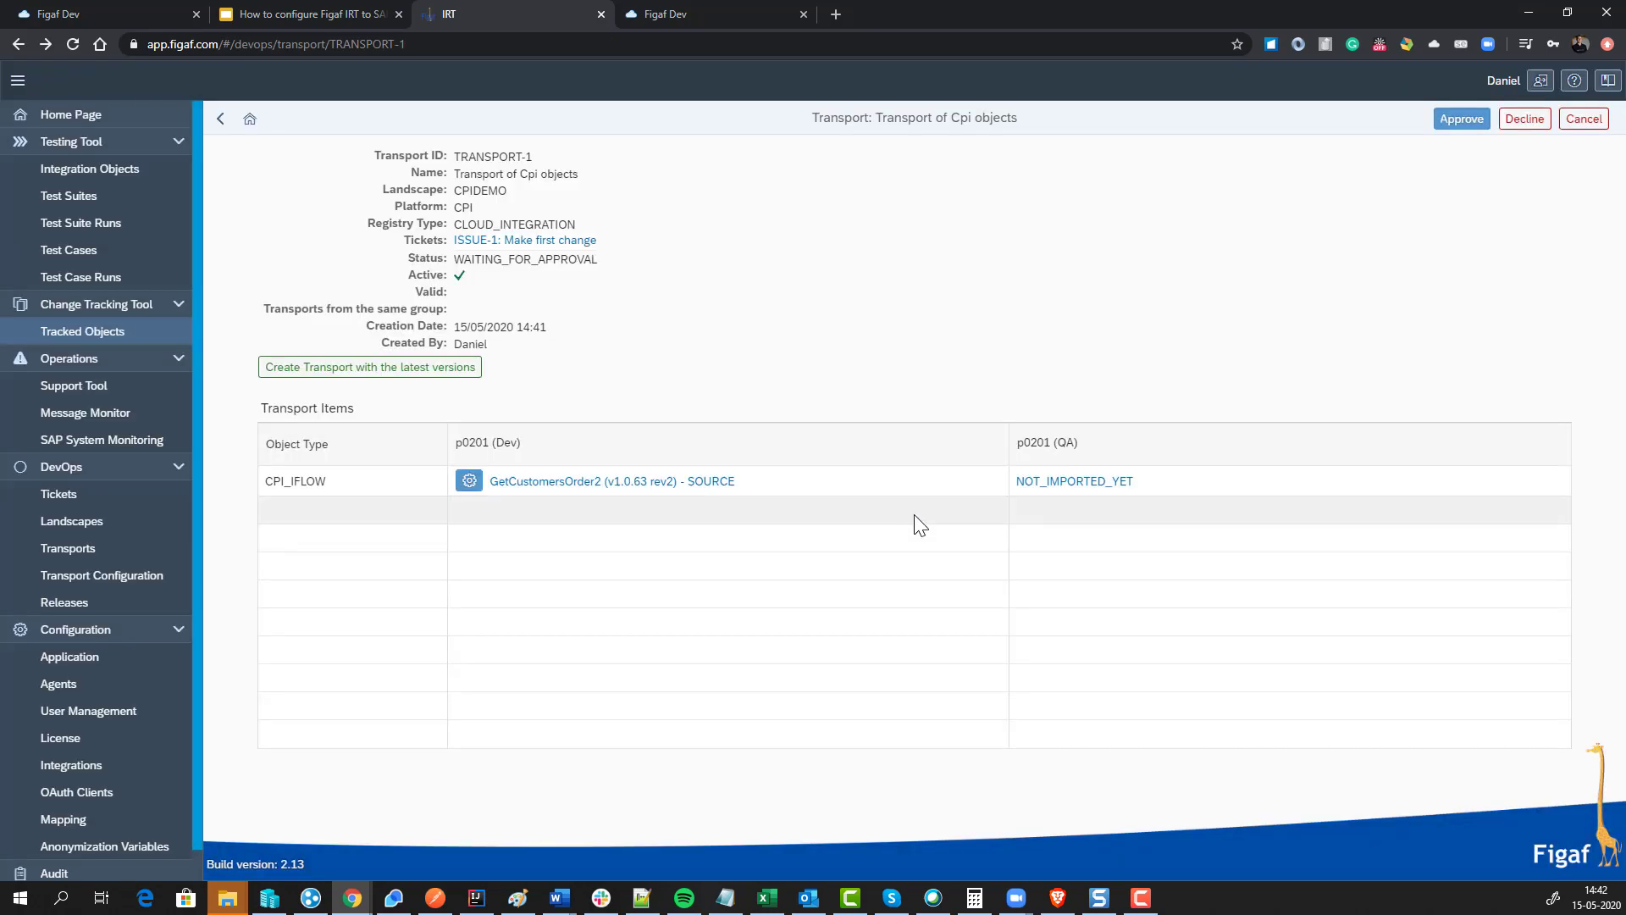
click(1471, 127)
click(979, 550)
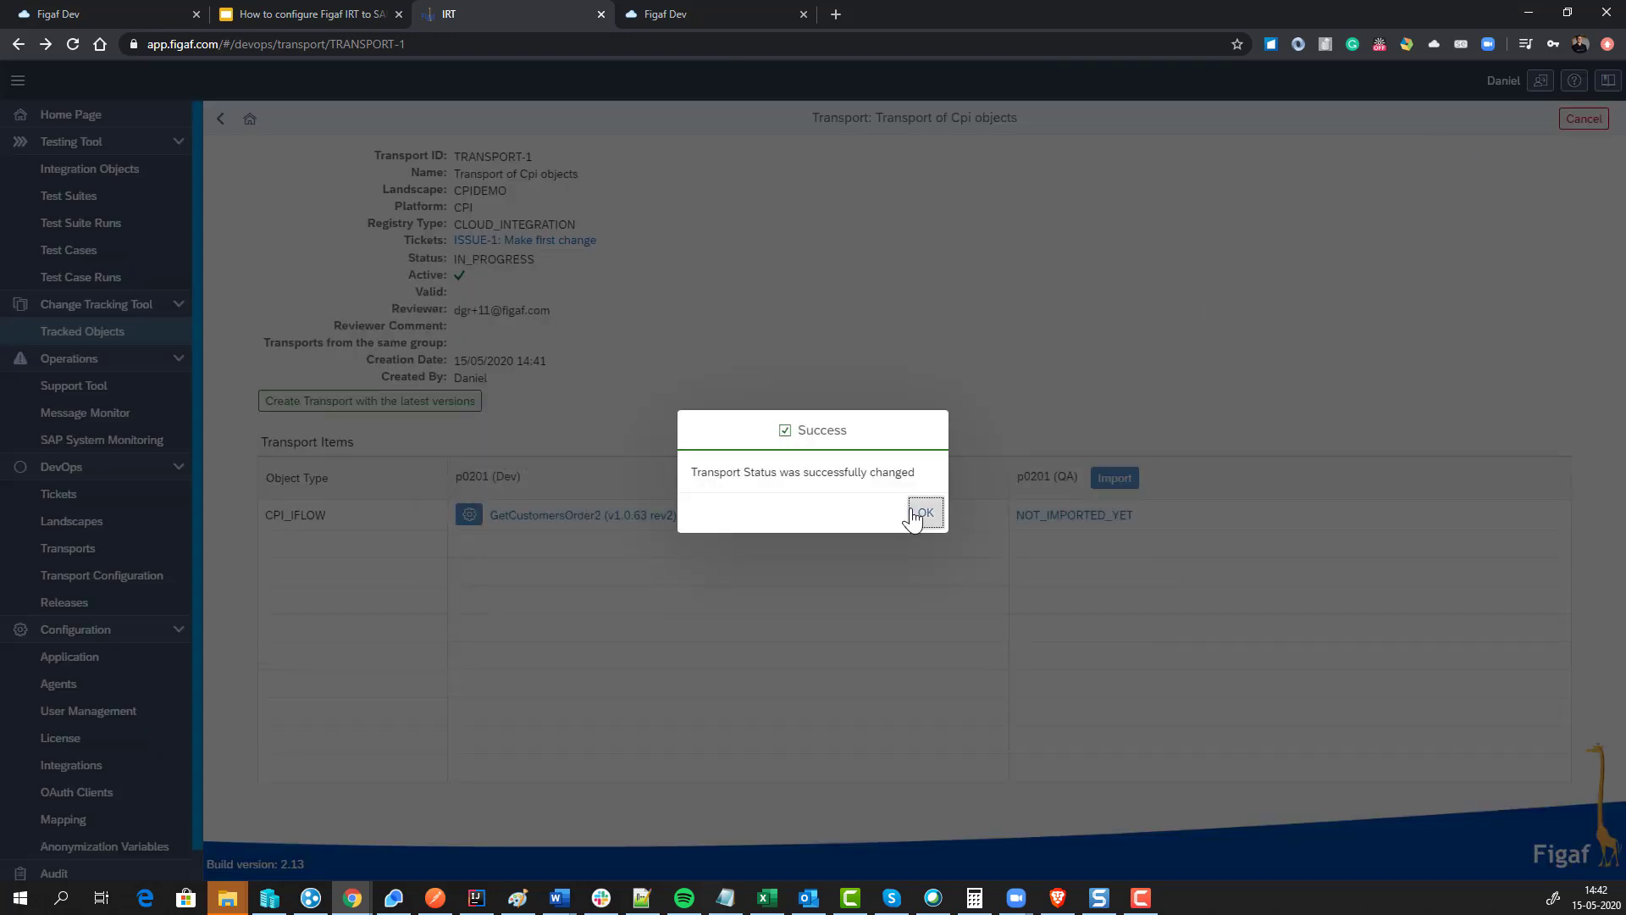
click(919, 514)
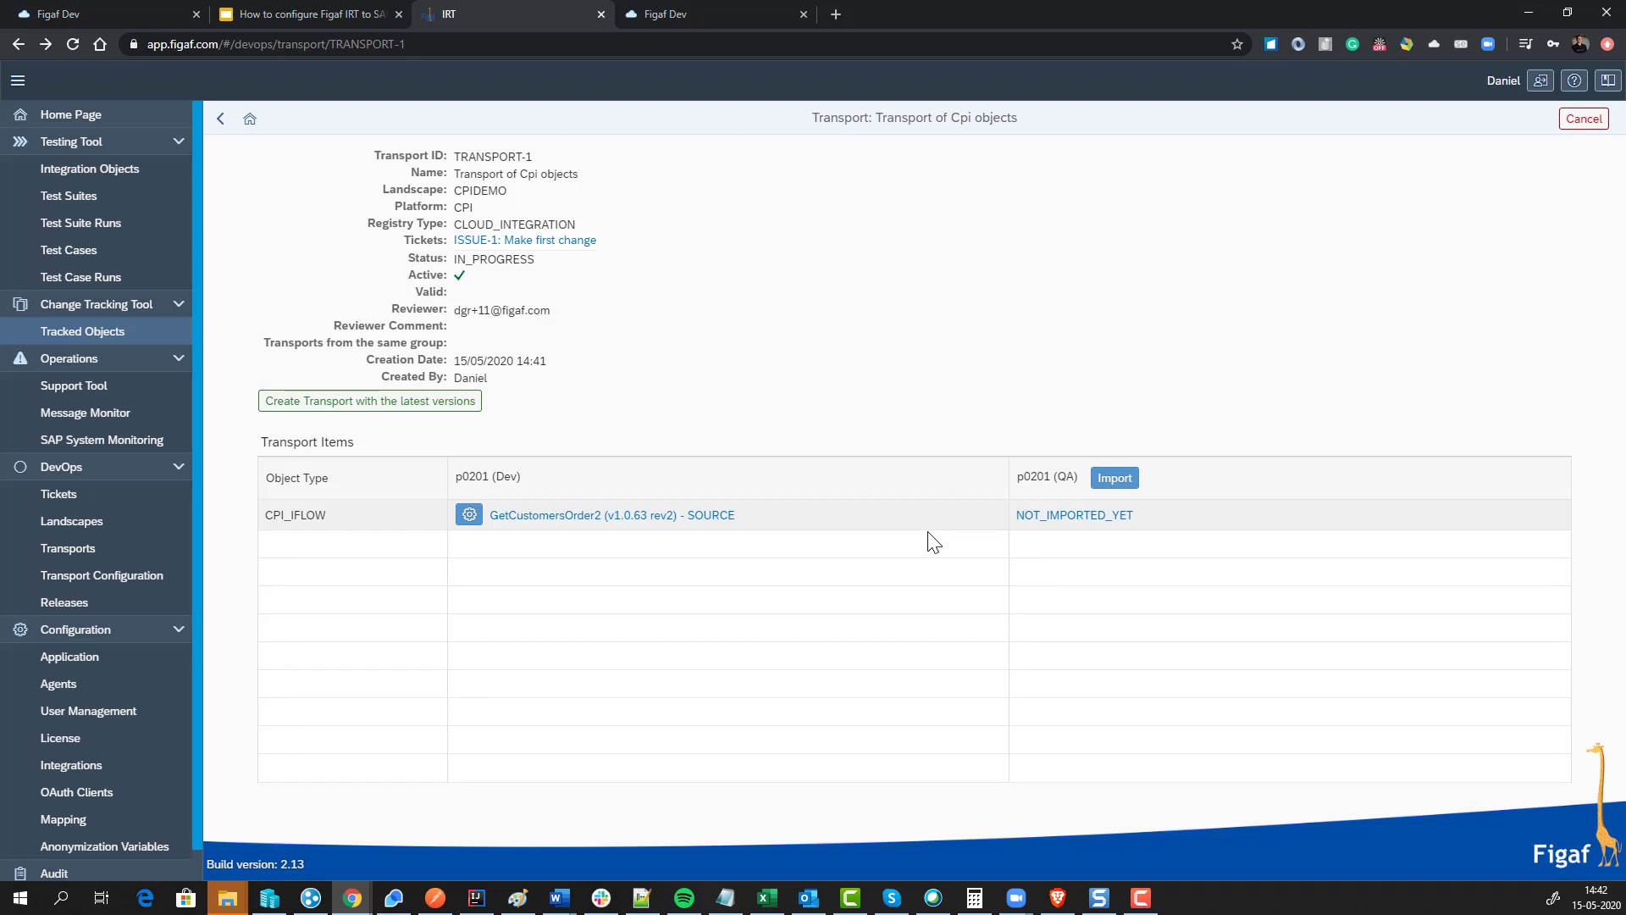
Step: Import TRANSPORT-1 into QA, refreshing the progress until the import finishes
click(1120, 486)
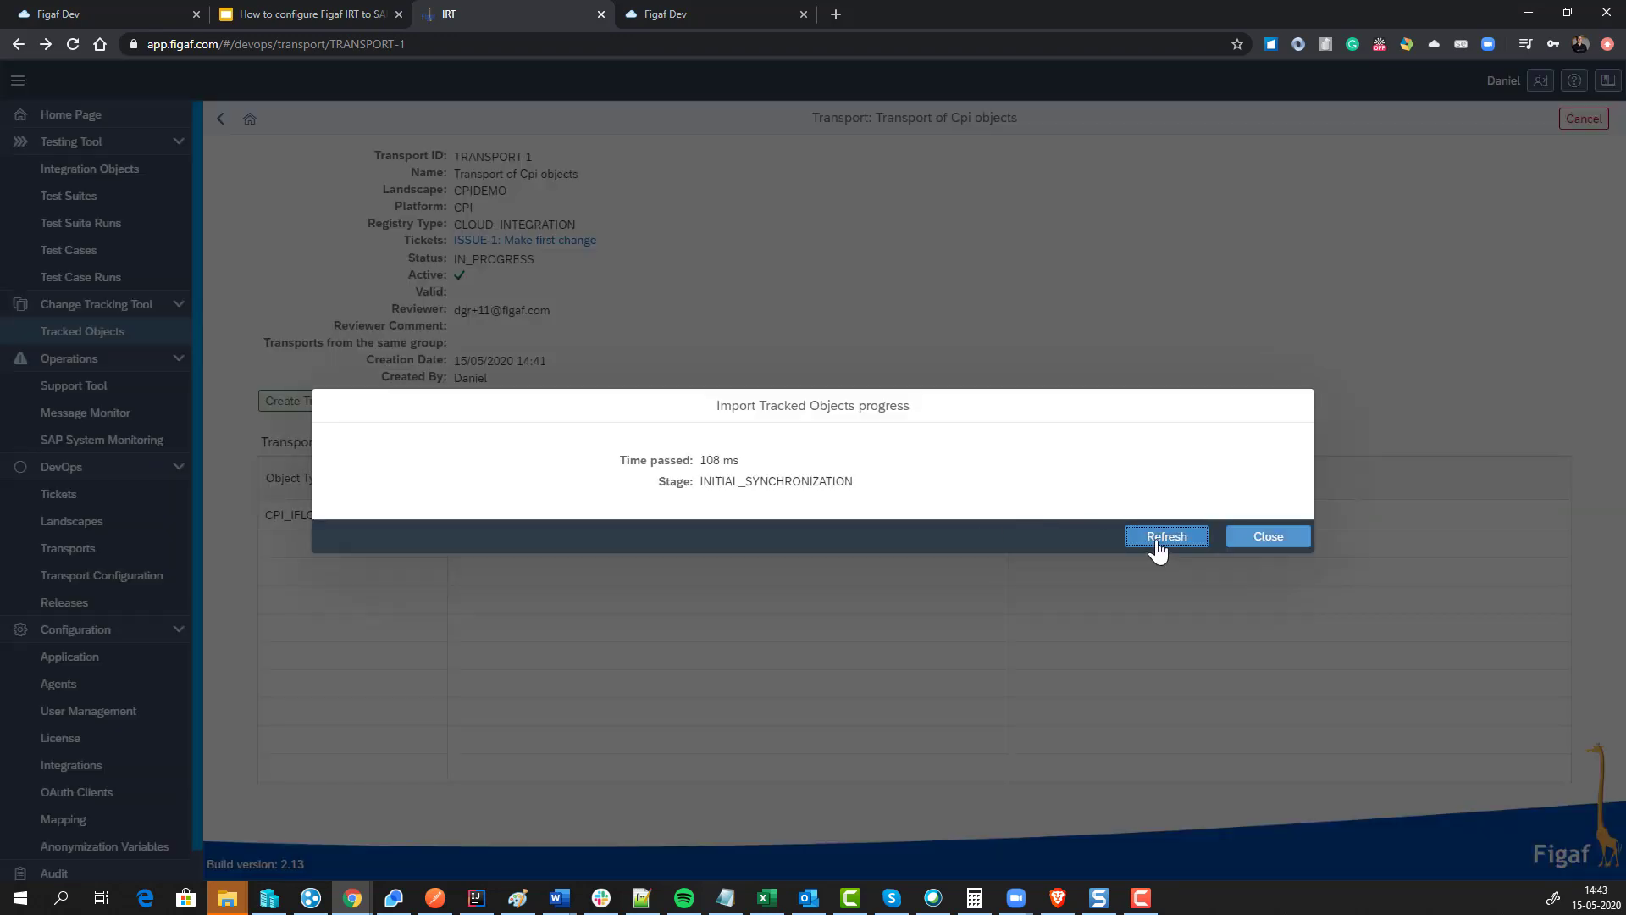
click(1158, 537)
click(1158, 537)
click(1157, 542)
click(1156, 542)
click(1157, 542)
click(1156, 542)
click(1156, 542)
click(1157, 542)
click(1156, 542)
click(1157, 542)
click(1157, 542)
click(1156, 542)
click(1156, 542)
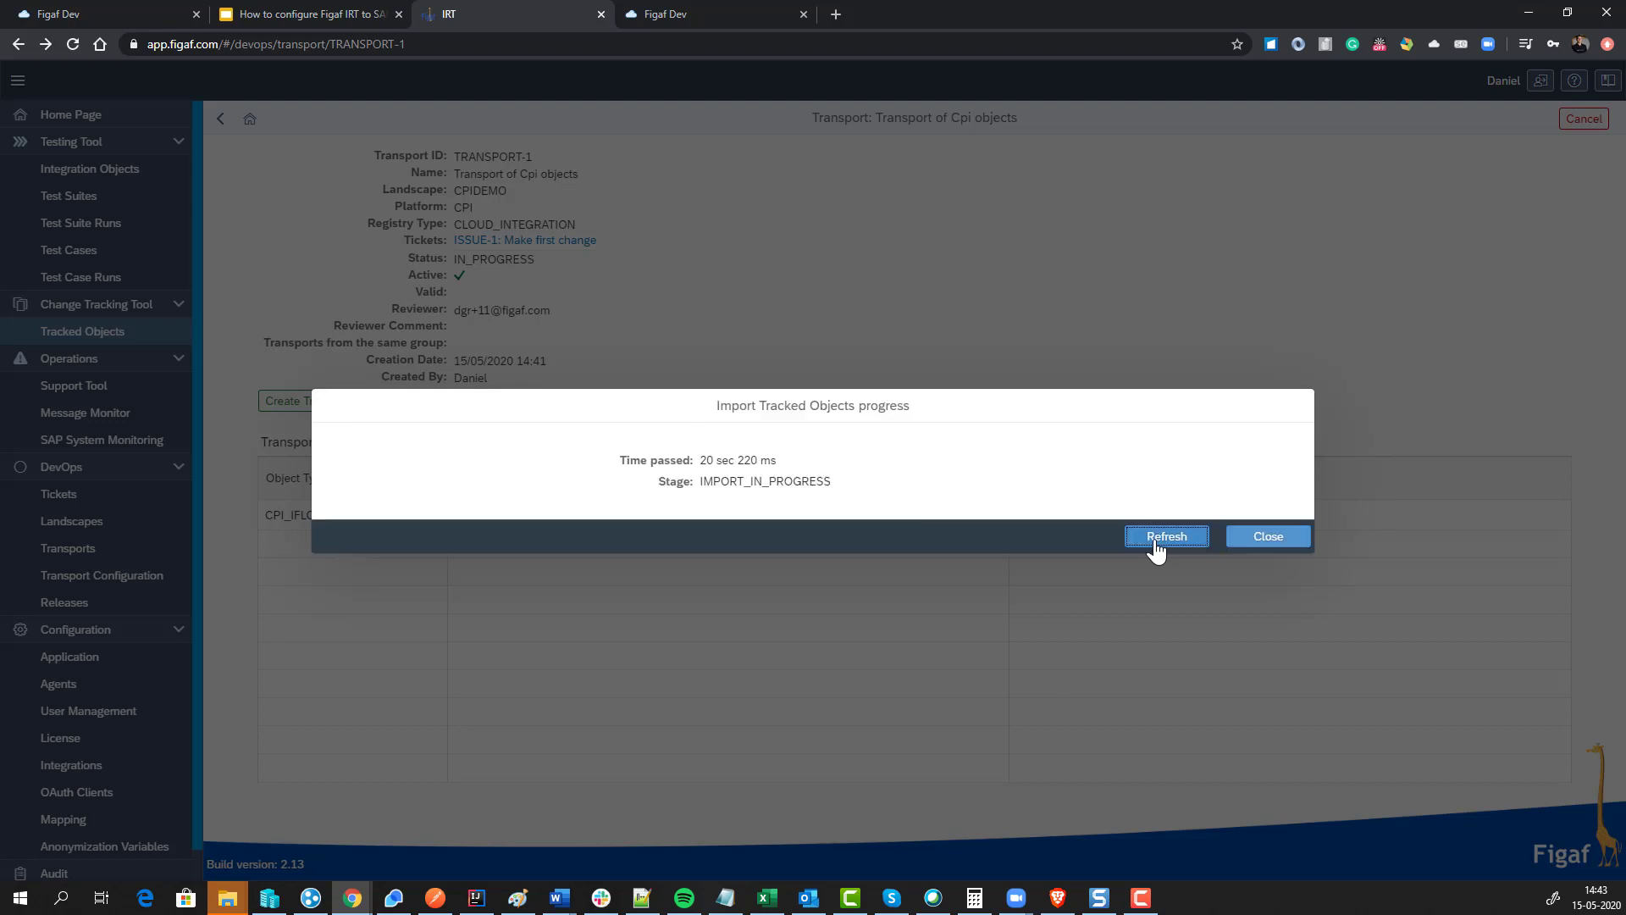
click(1157, 542)
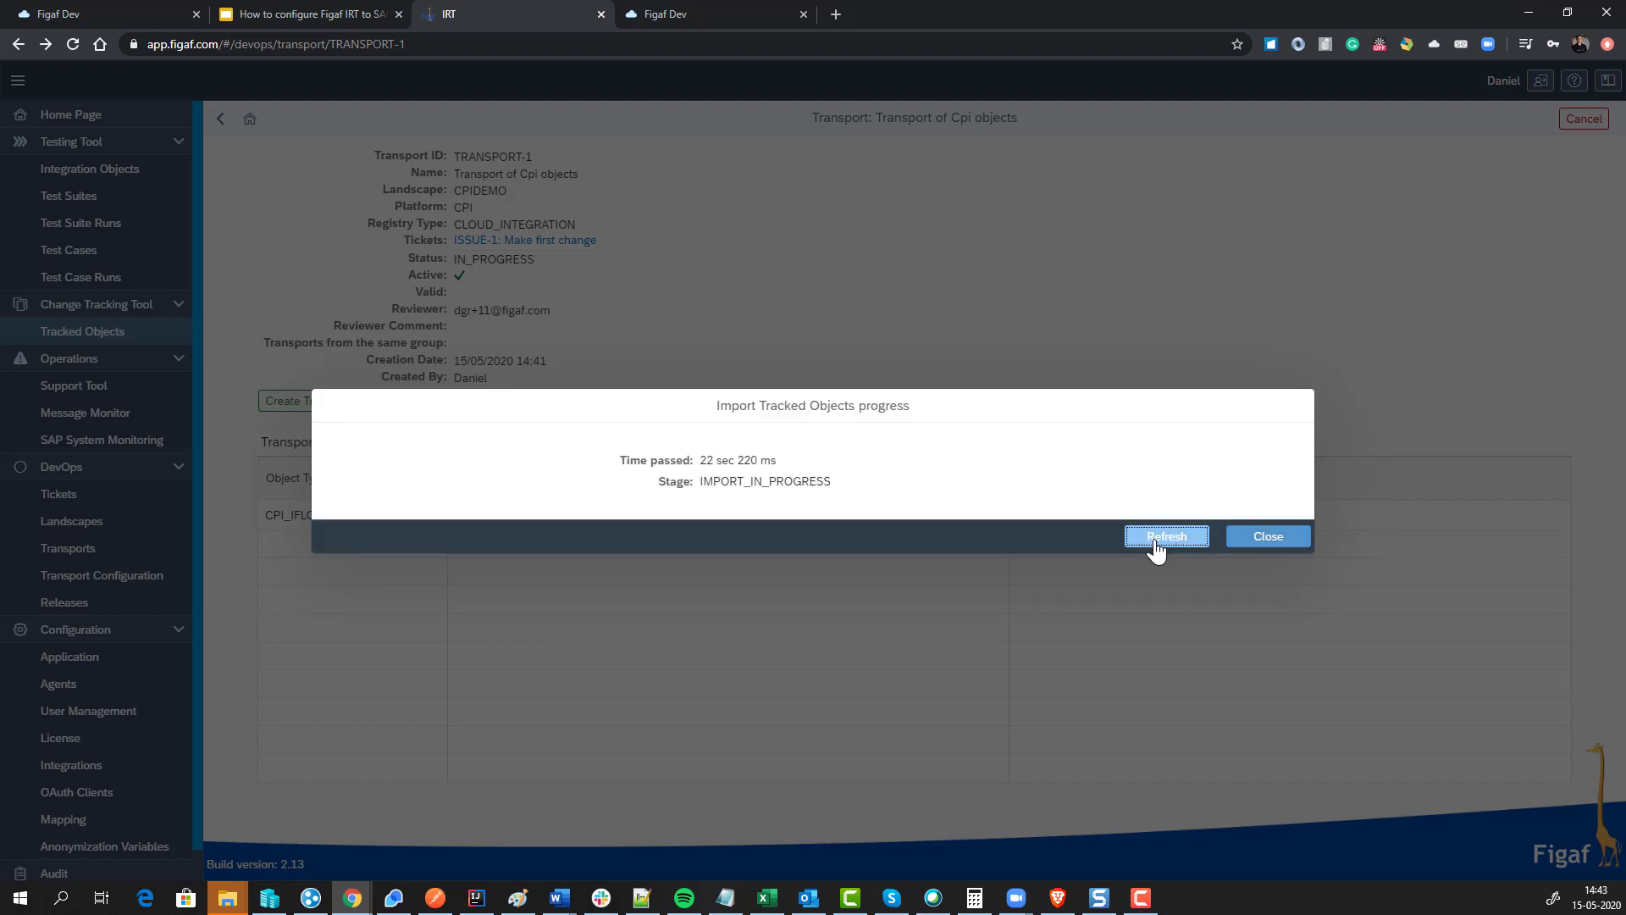
click(1156, 542)
click(1156, 542)
click(1156, 542)
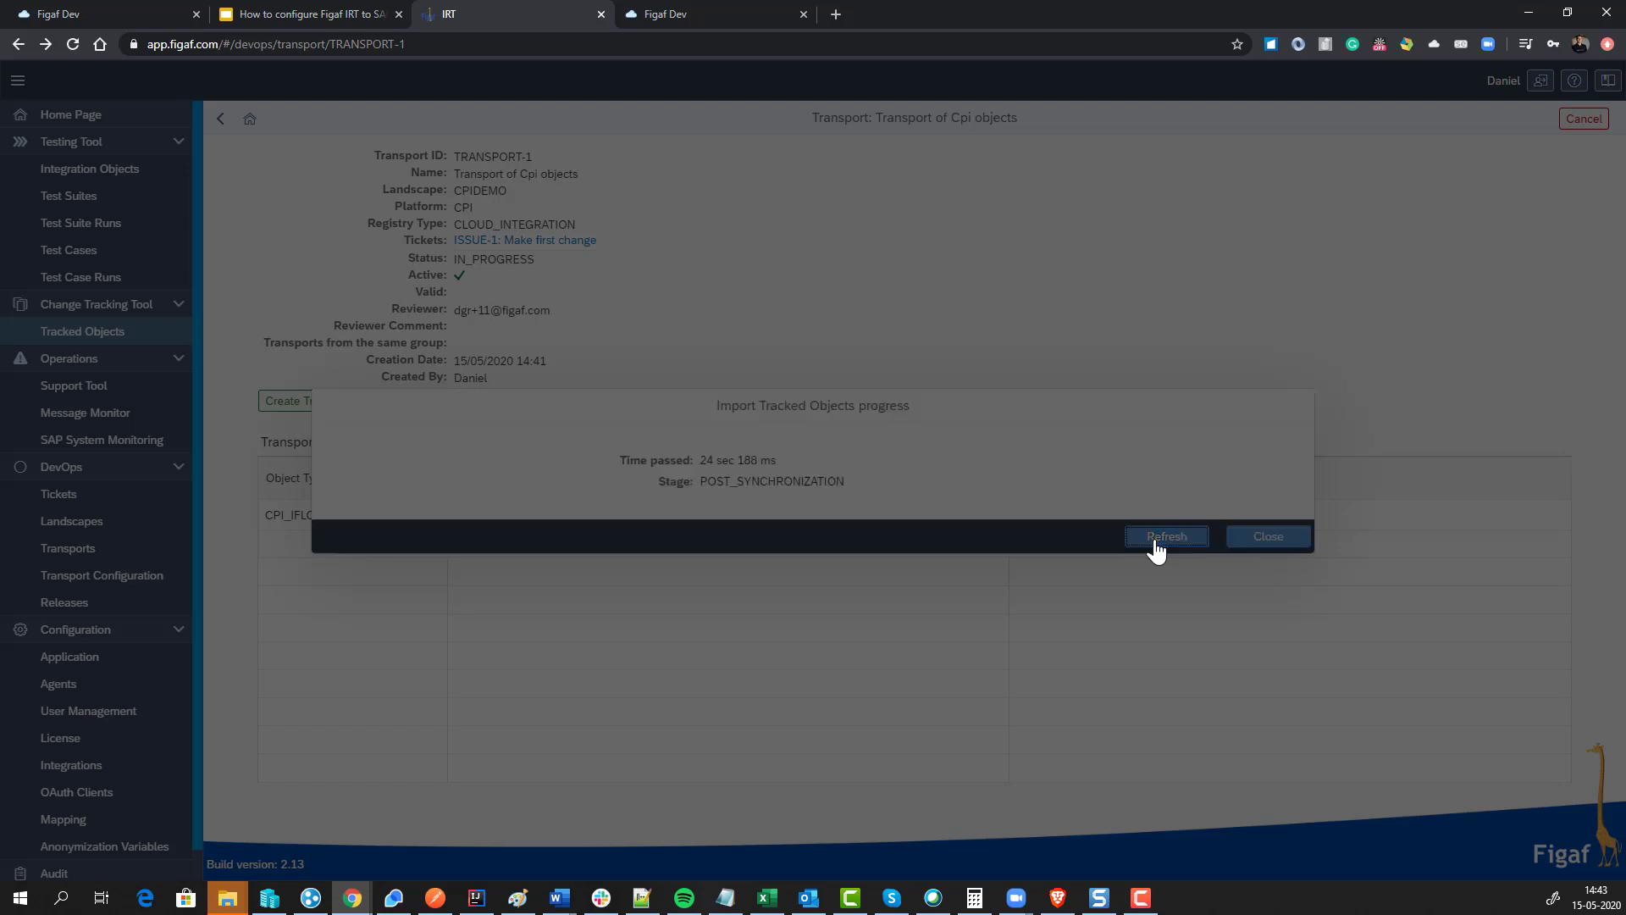
click(1157, 542)
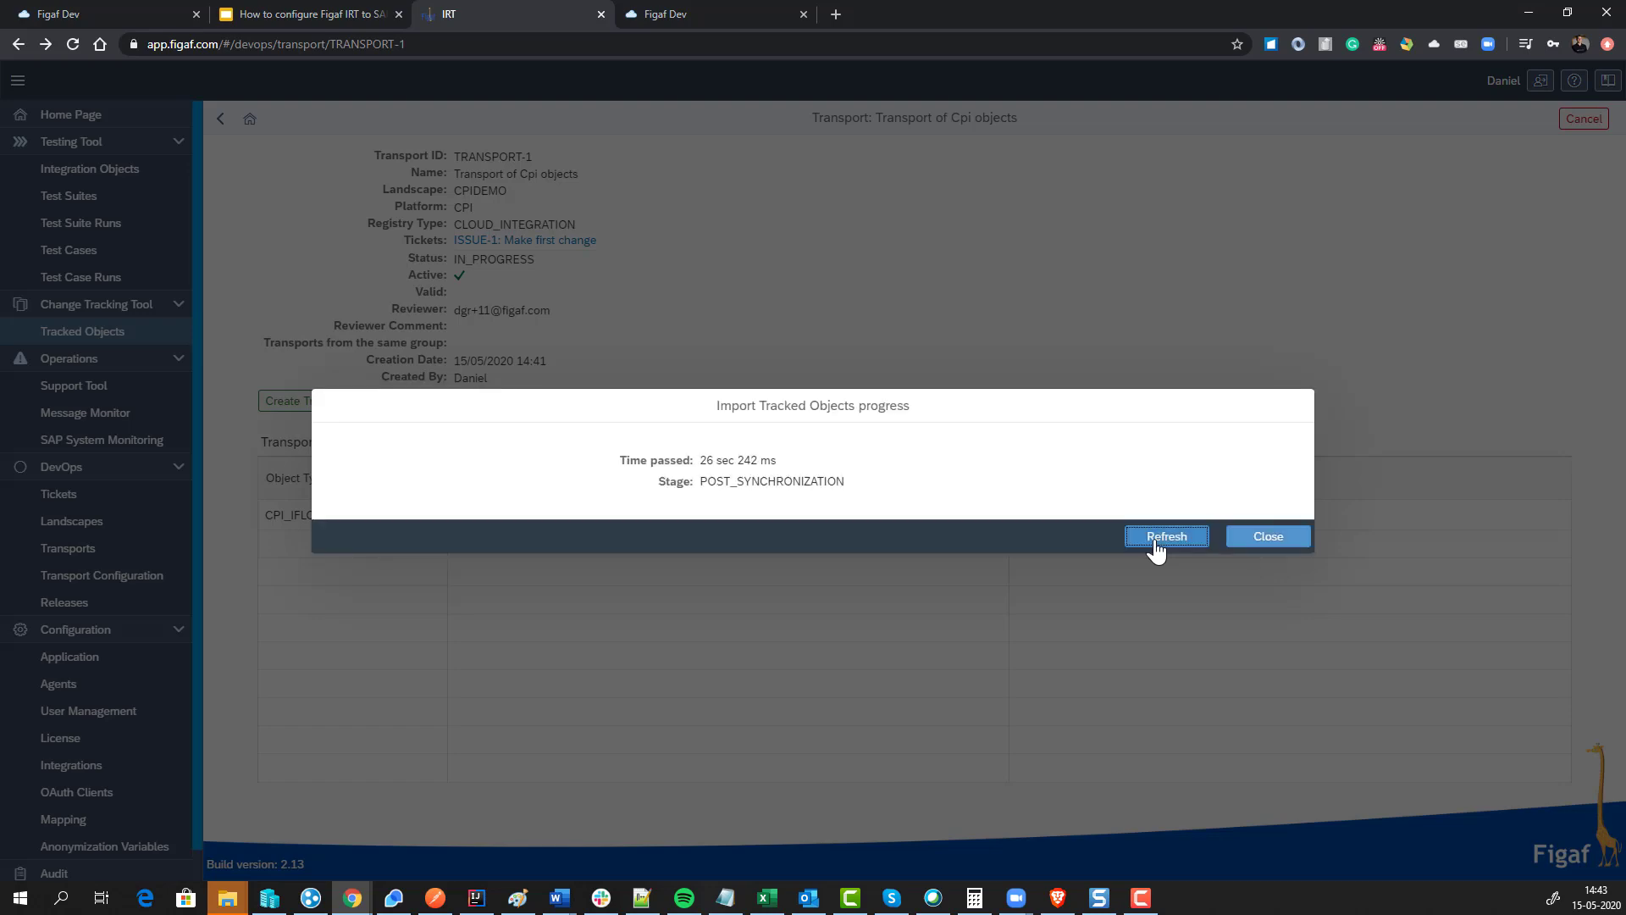
click(1156, 542)
click(1156, 542)
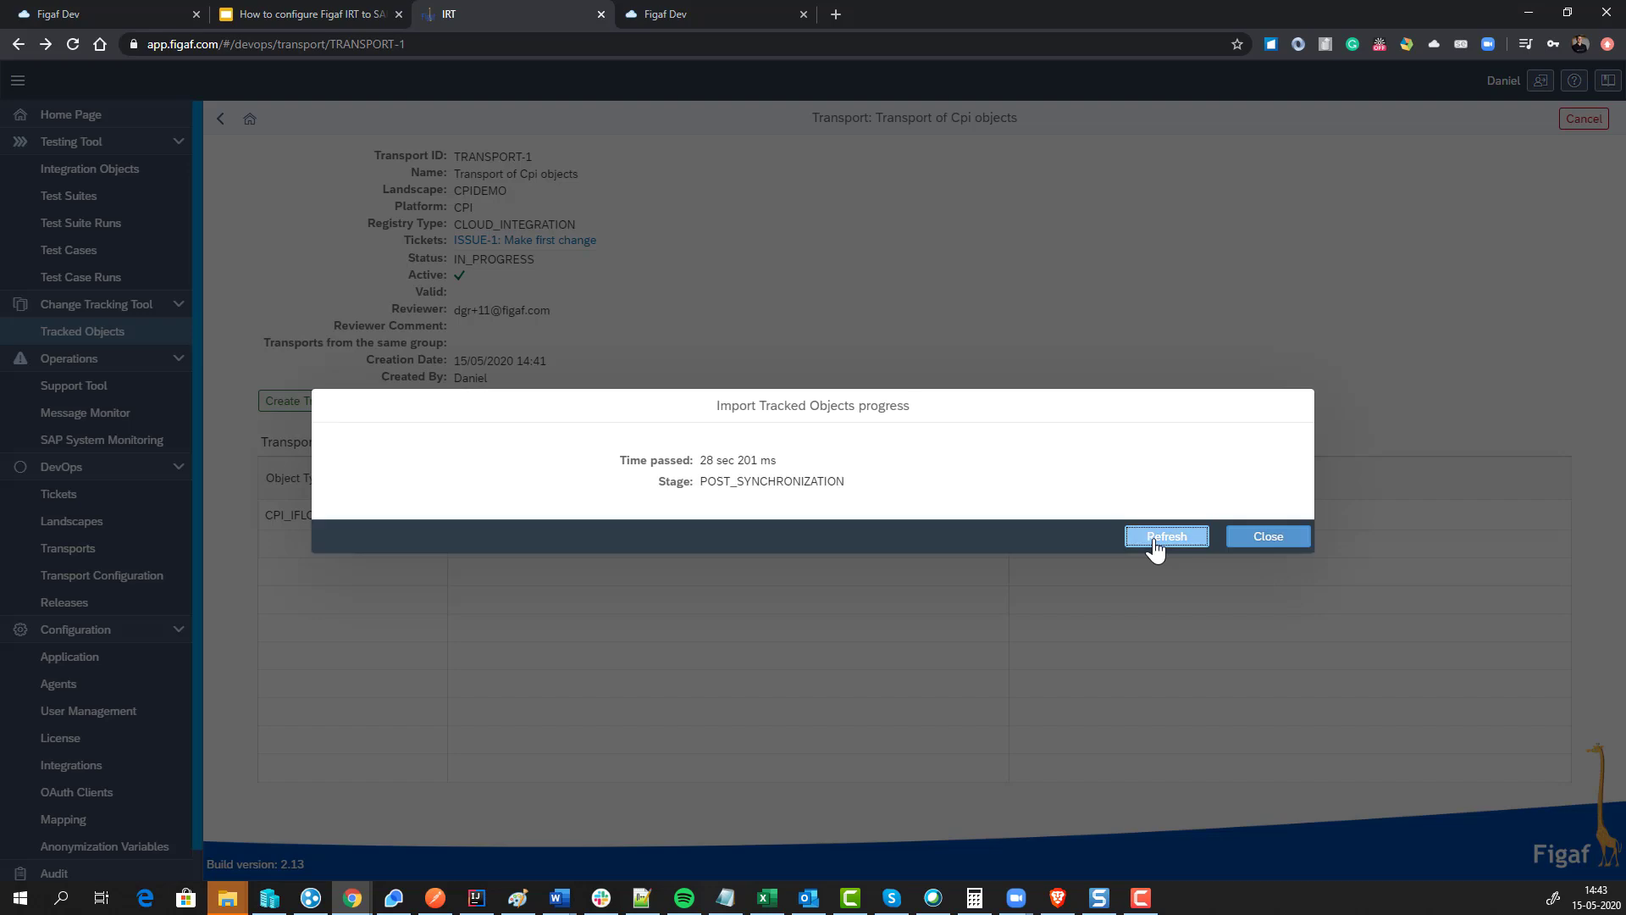
click(1156, 542)
Step: Close the finished import progress and review the QA iflow's missing credentials warning
click(1250, 540)
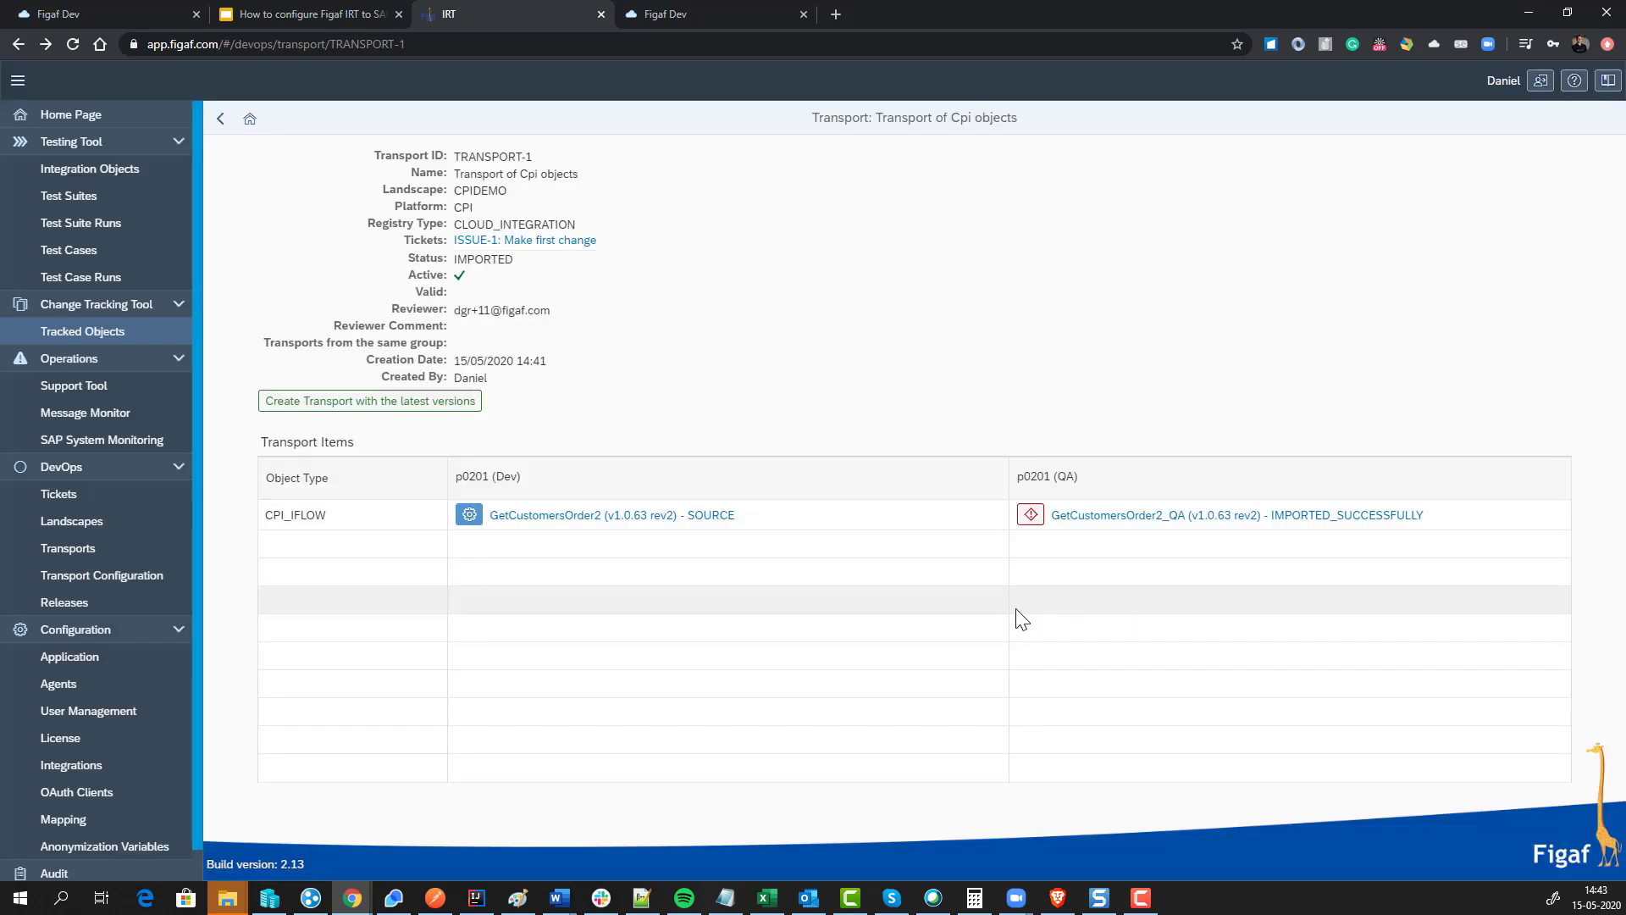
click(1030, 514)
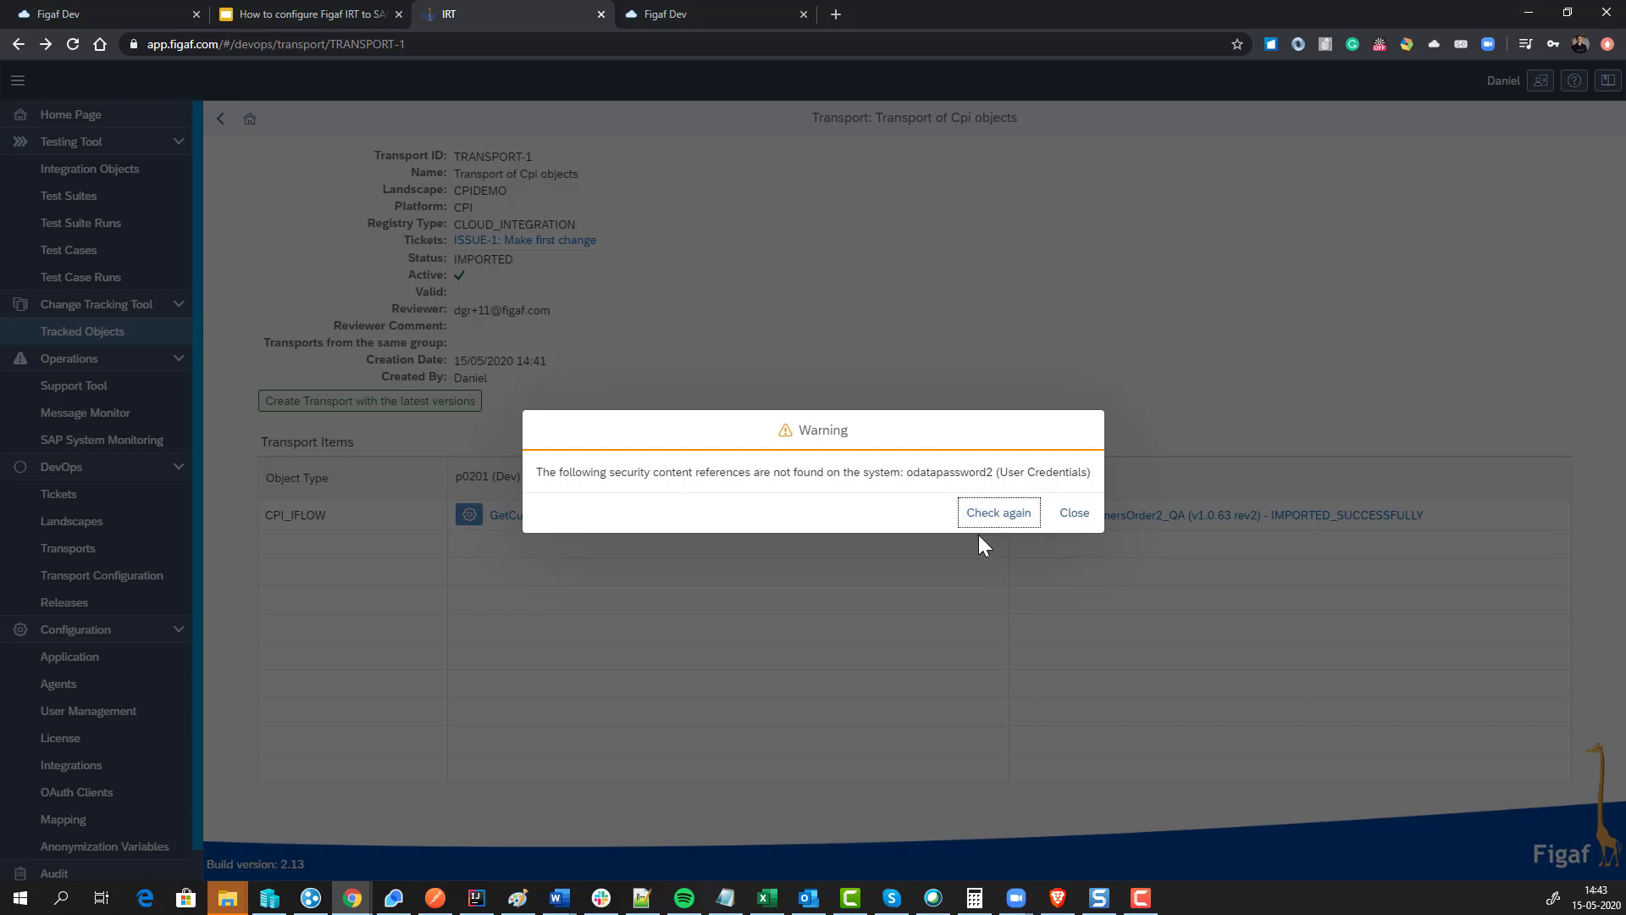
click(1073, 515)
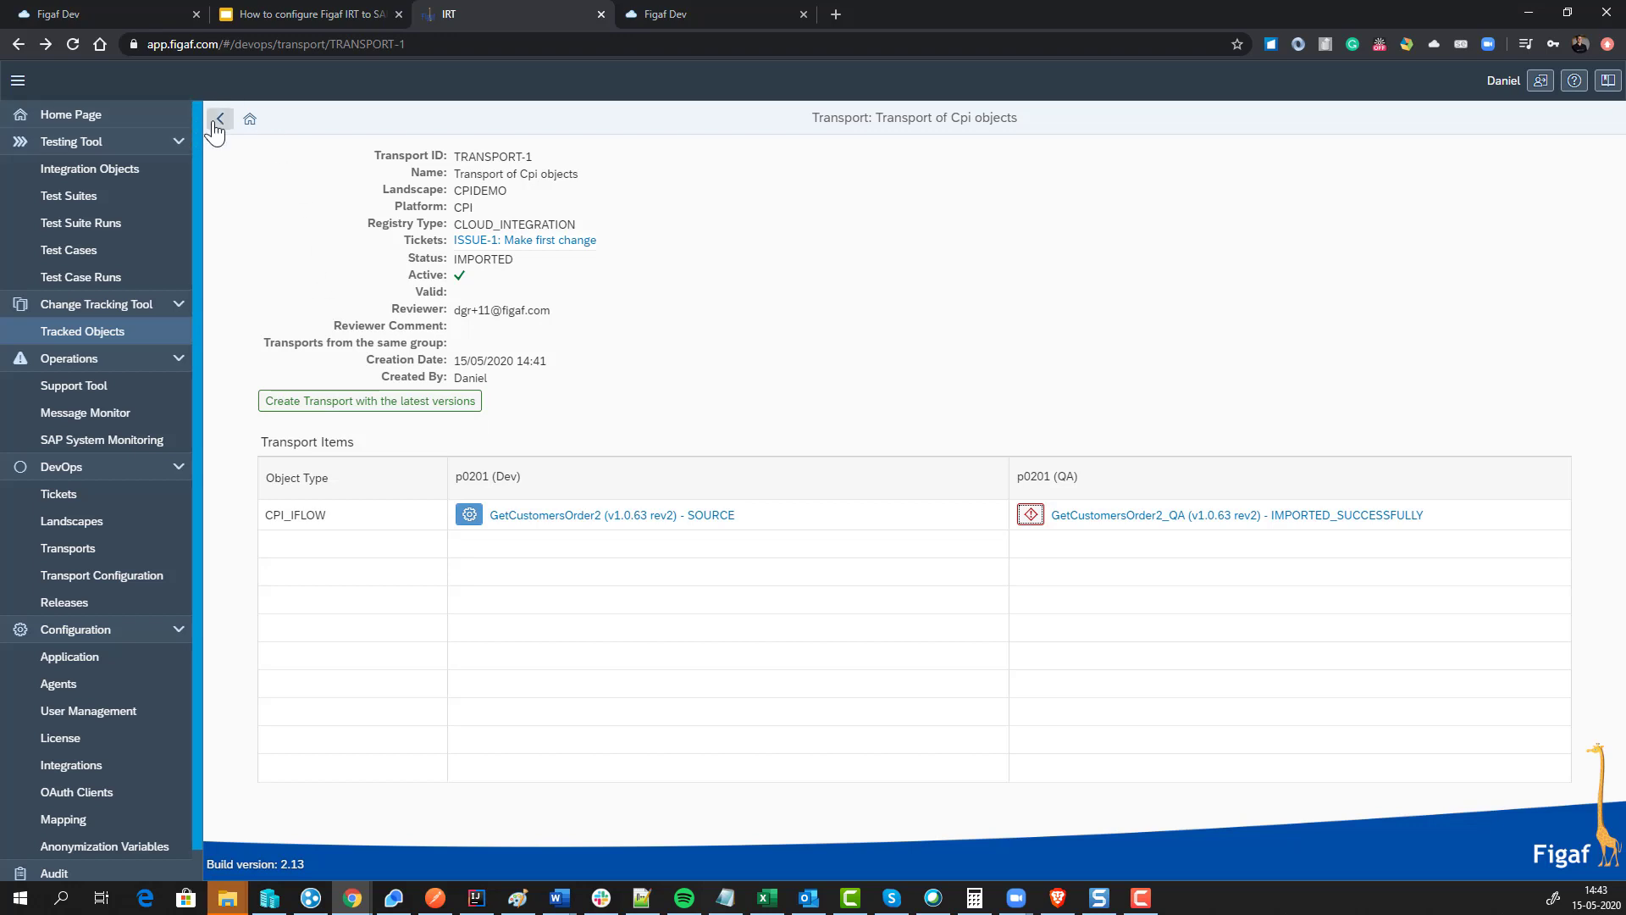
Step: Resolve ticket ISSUE-1 to In production and view its five tracked objects, including GetCustomersOrder2_QA
click(552, 243)
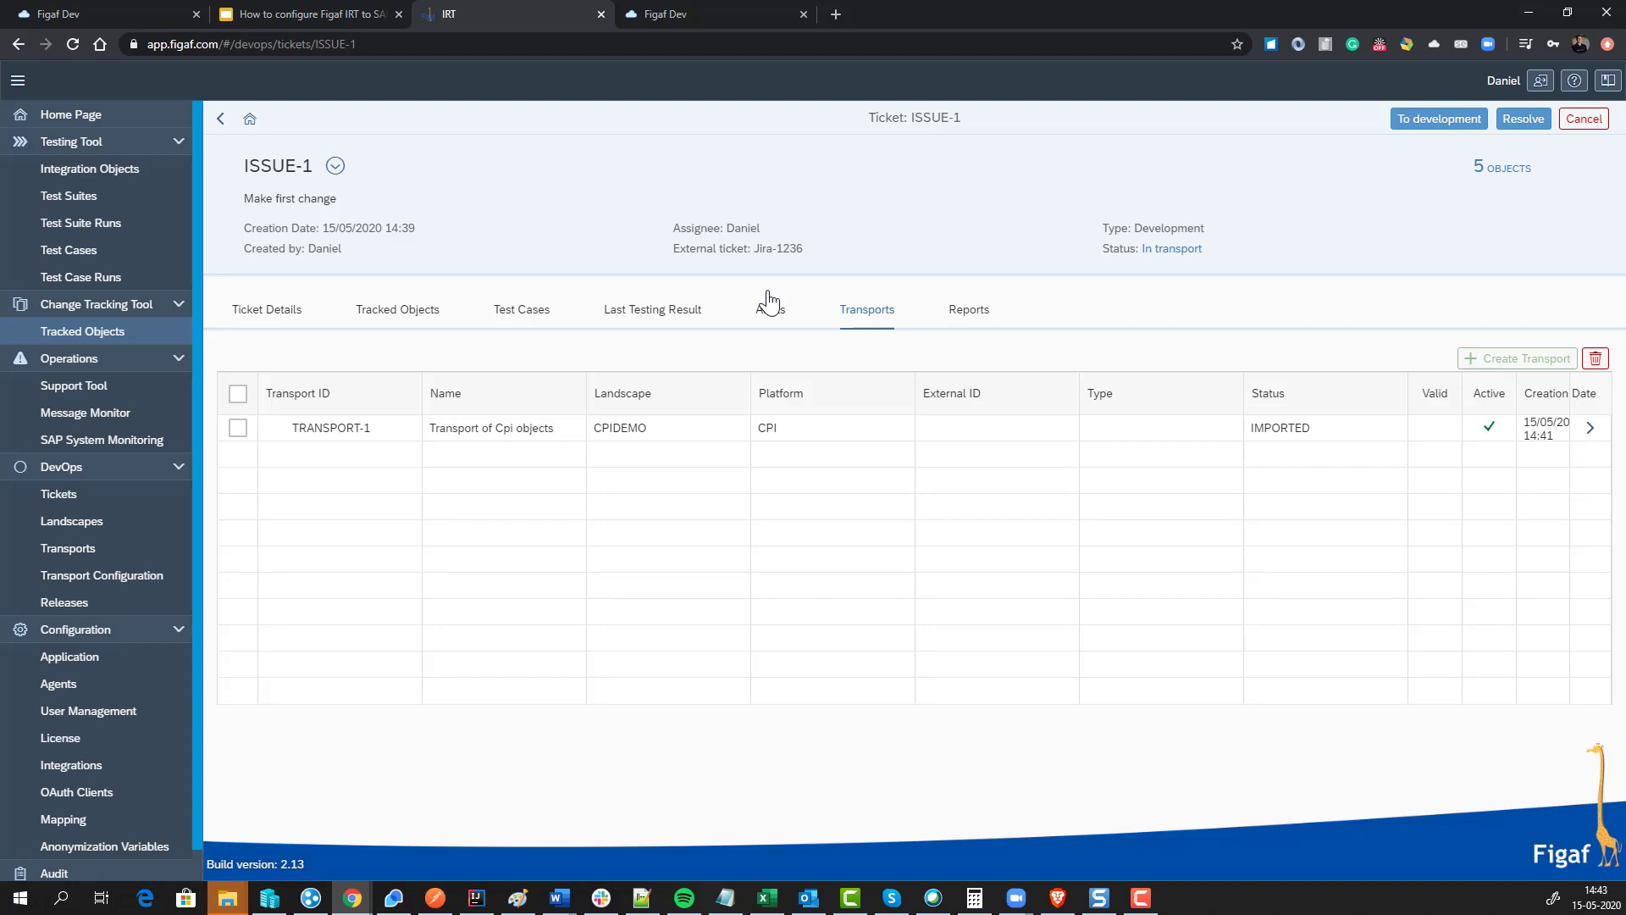
click(1524, 119)
click(926, 514)
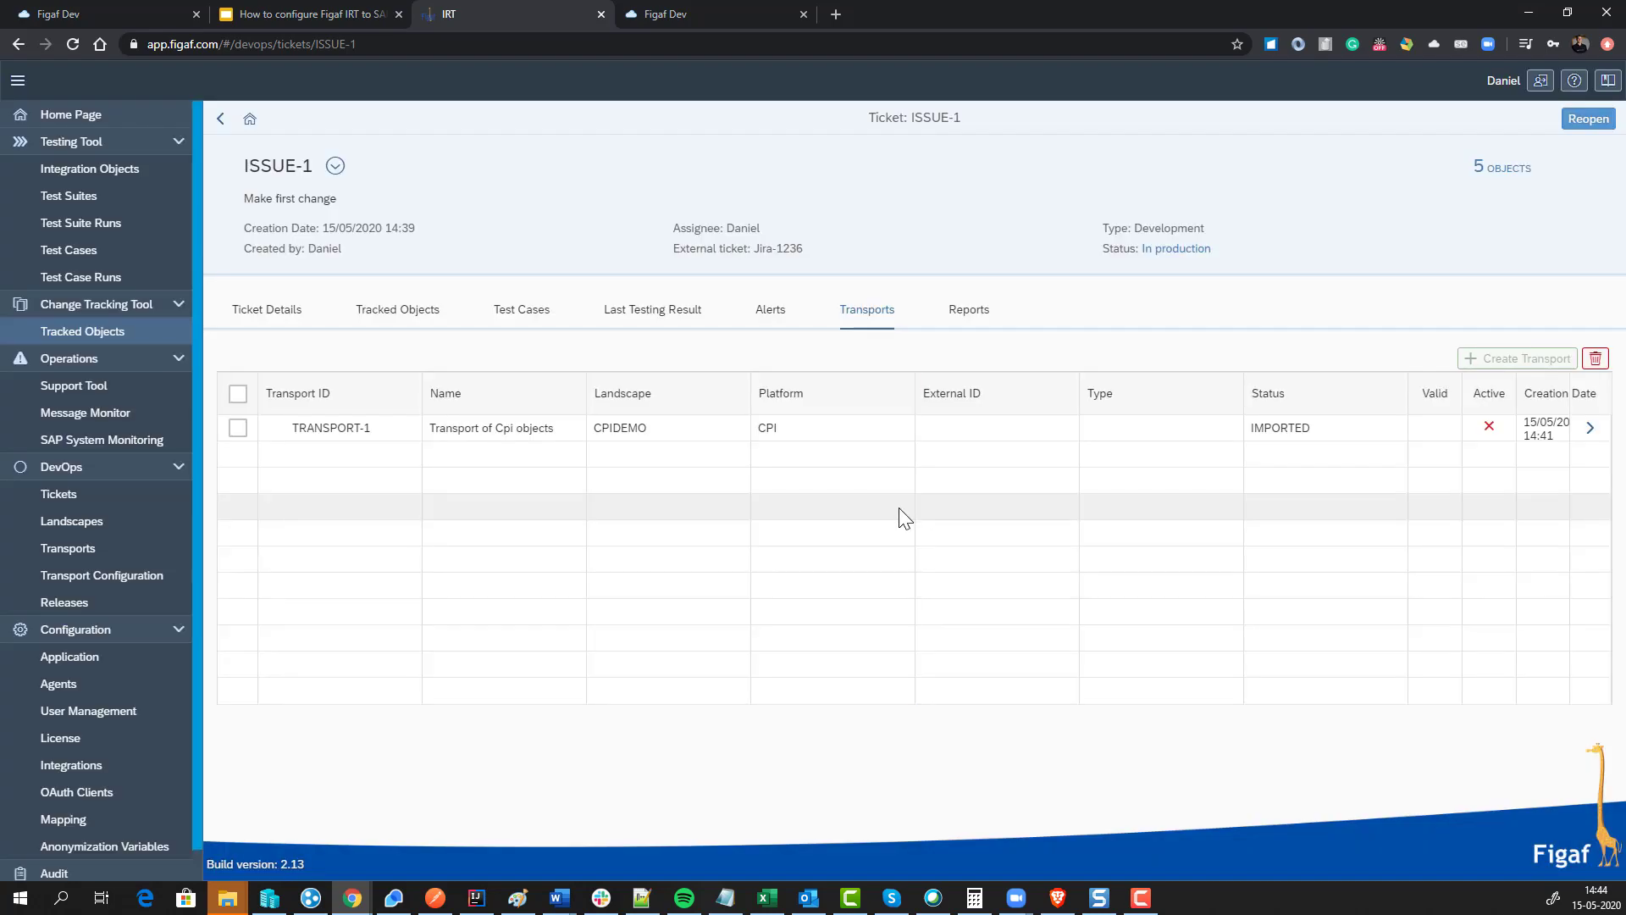
click(423, 323)
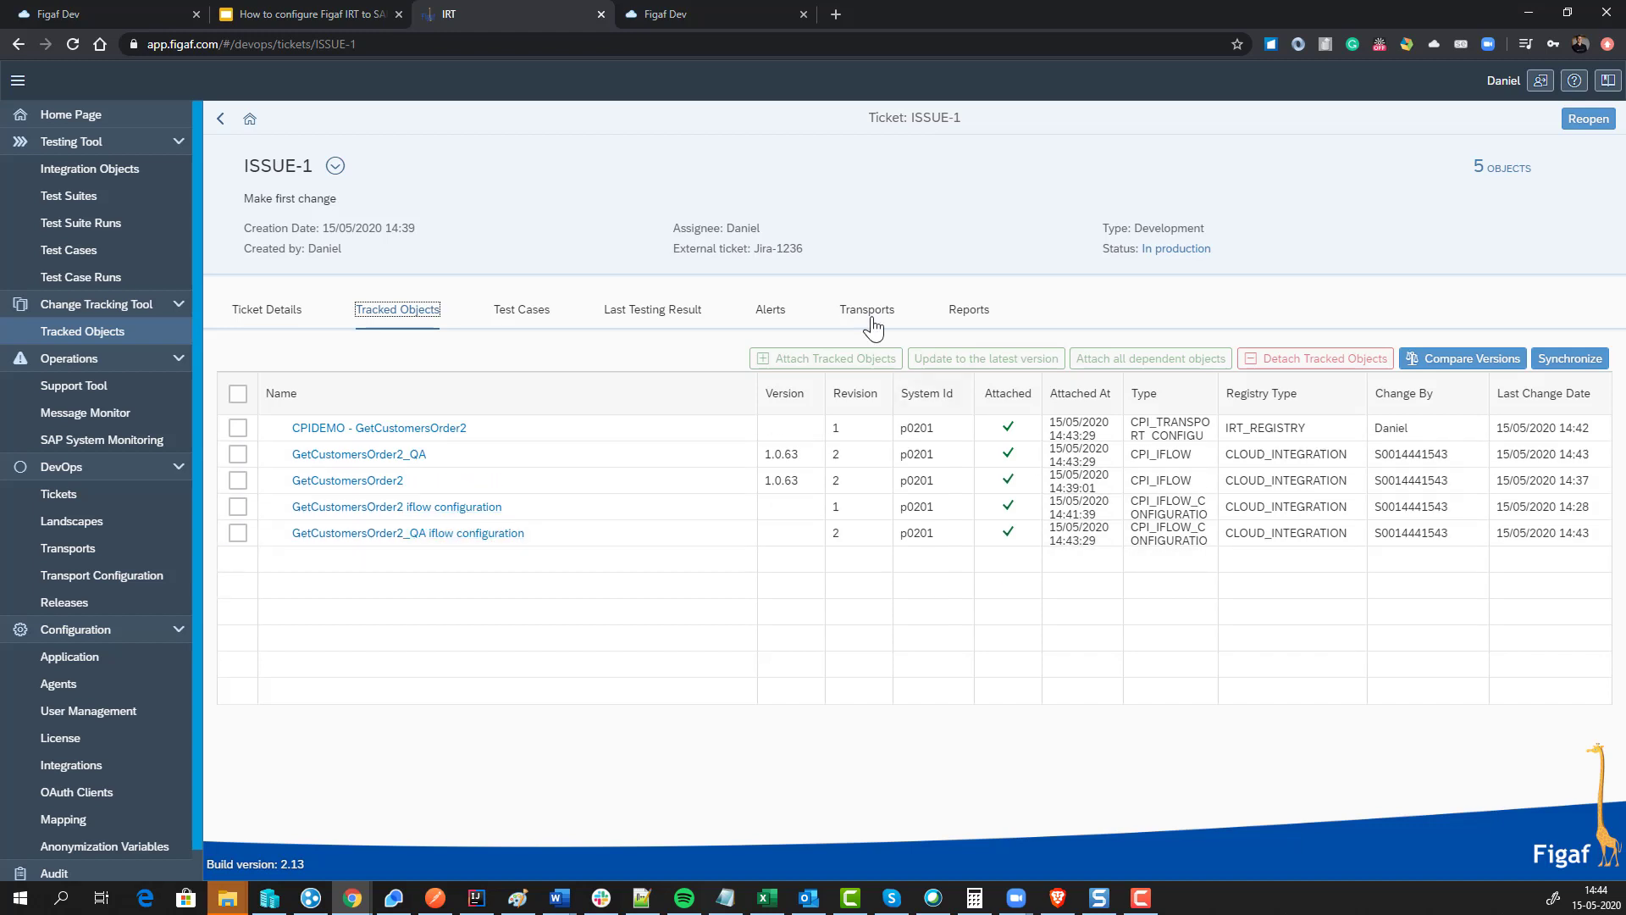
Step: Build a test report for ISSUE-1, then download and open the generated irt-ticket-report .xlsx
click(966, 312)
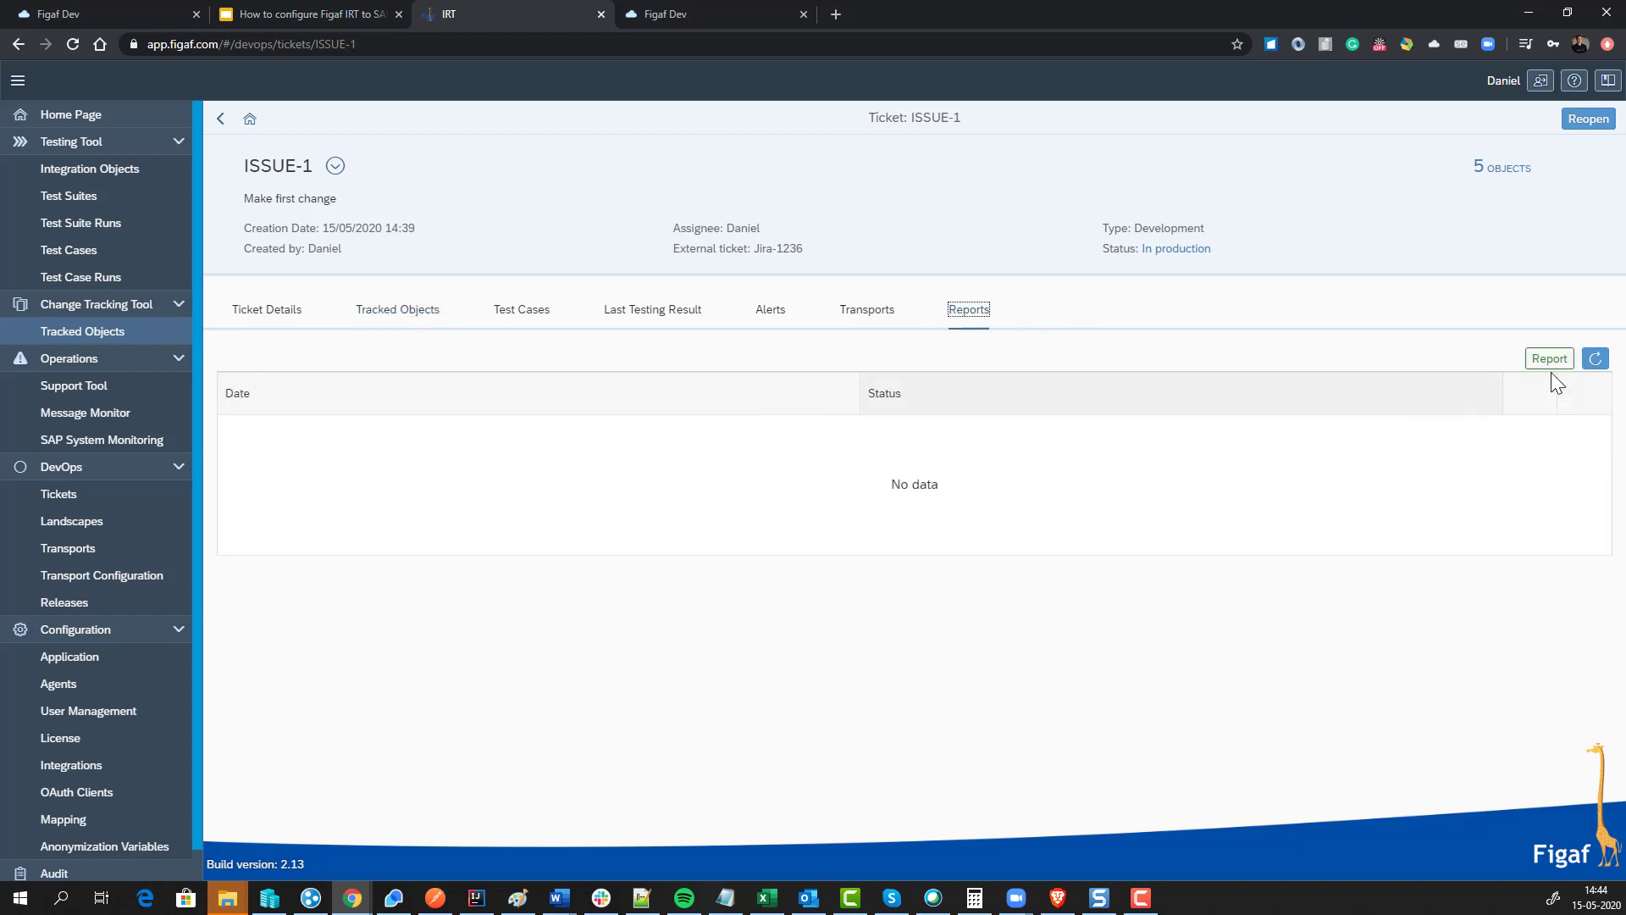
click(1549, 358)
click(921, 511)
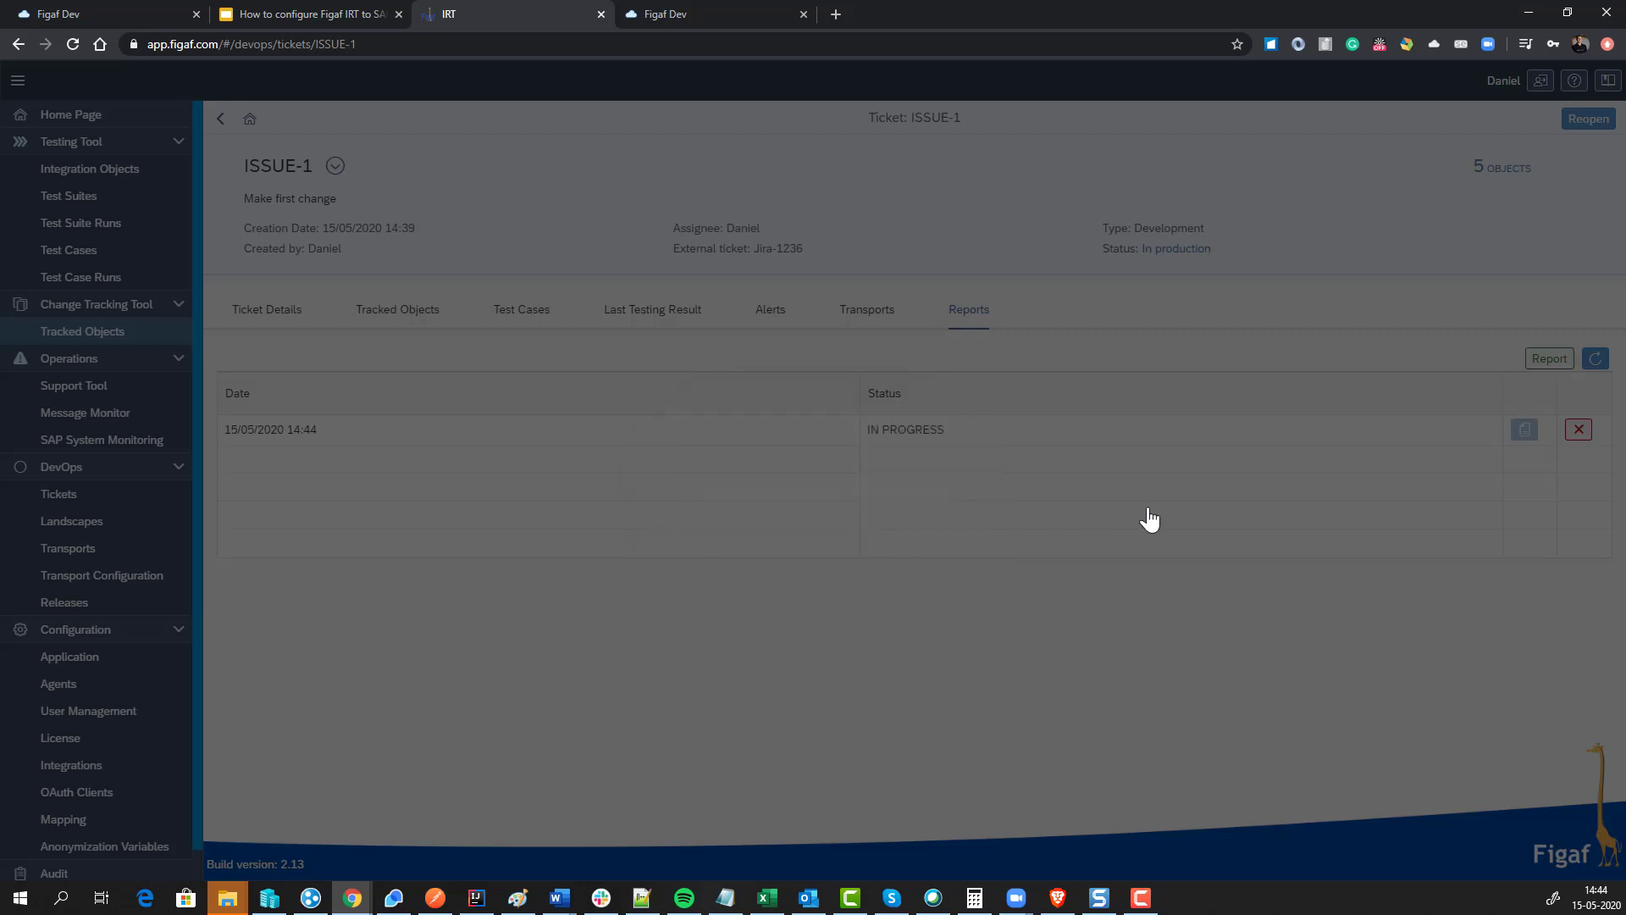
click(1595, 358)
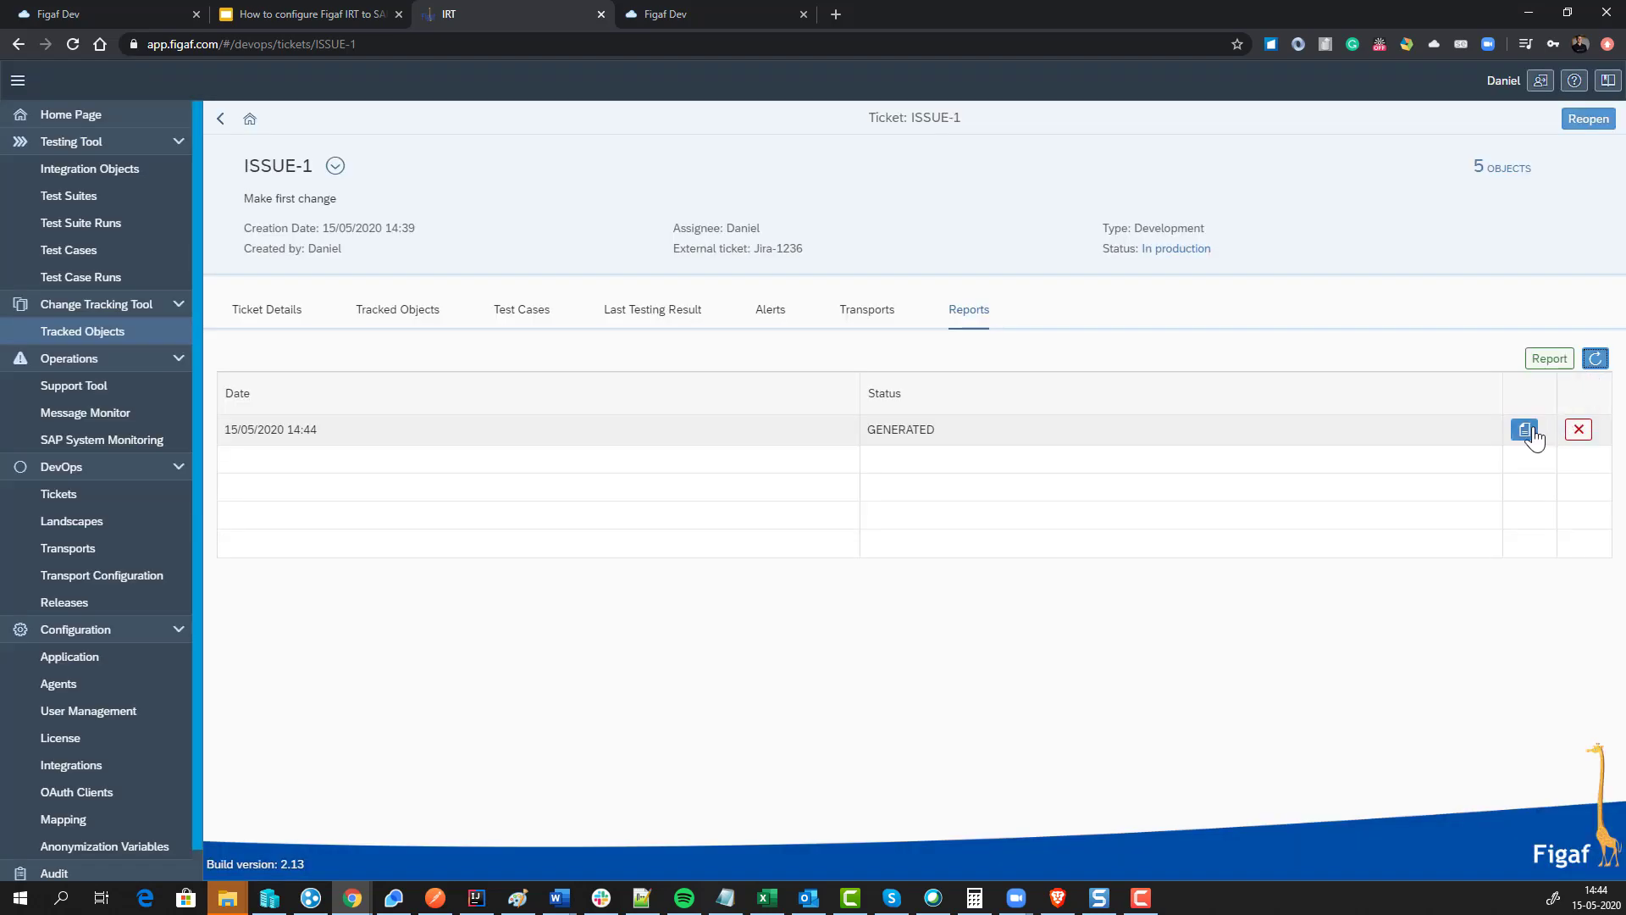
click(1524, 429)
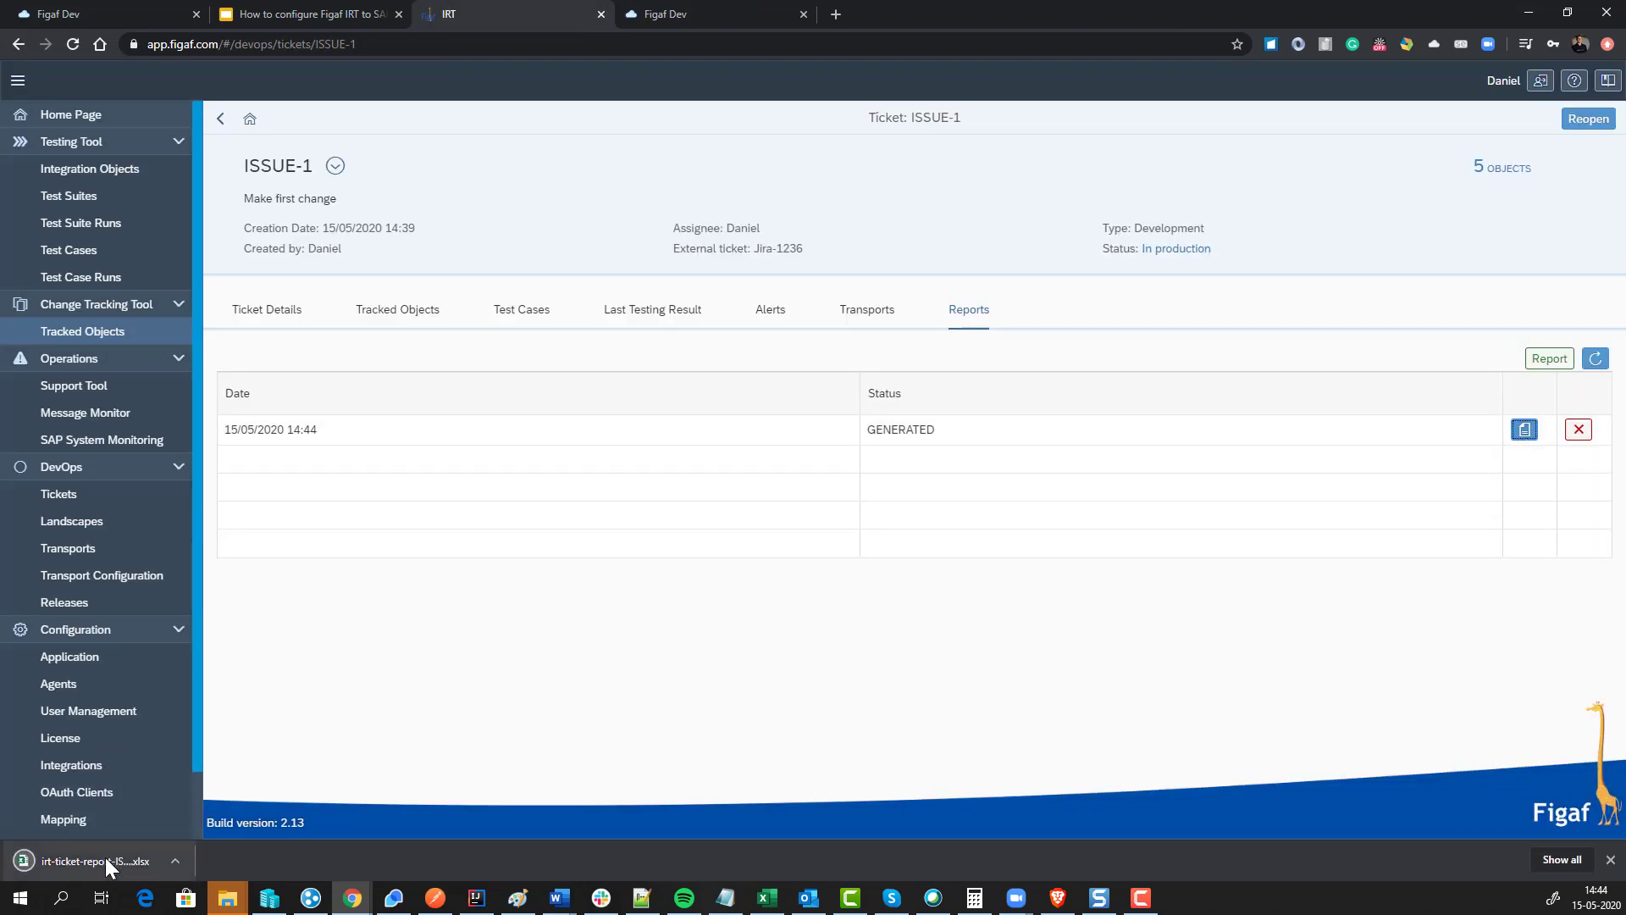
click(104, 861)
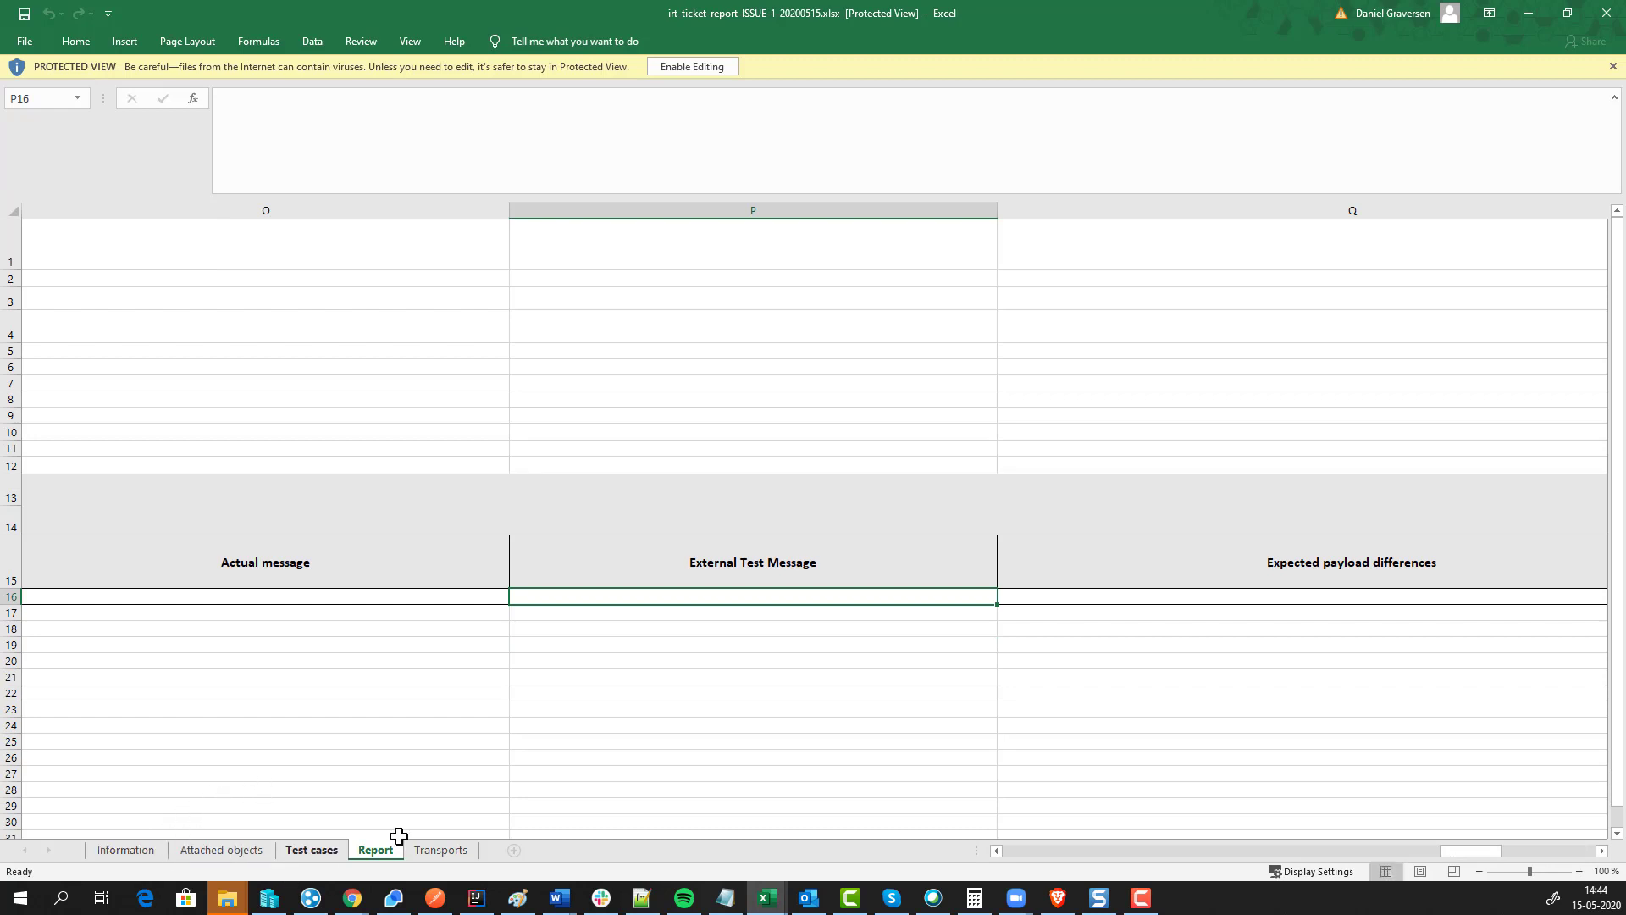
Step: Review the Transports, Test cases, Report, Attached objects and Information sheets, then close both workbooks
click(437, 850)
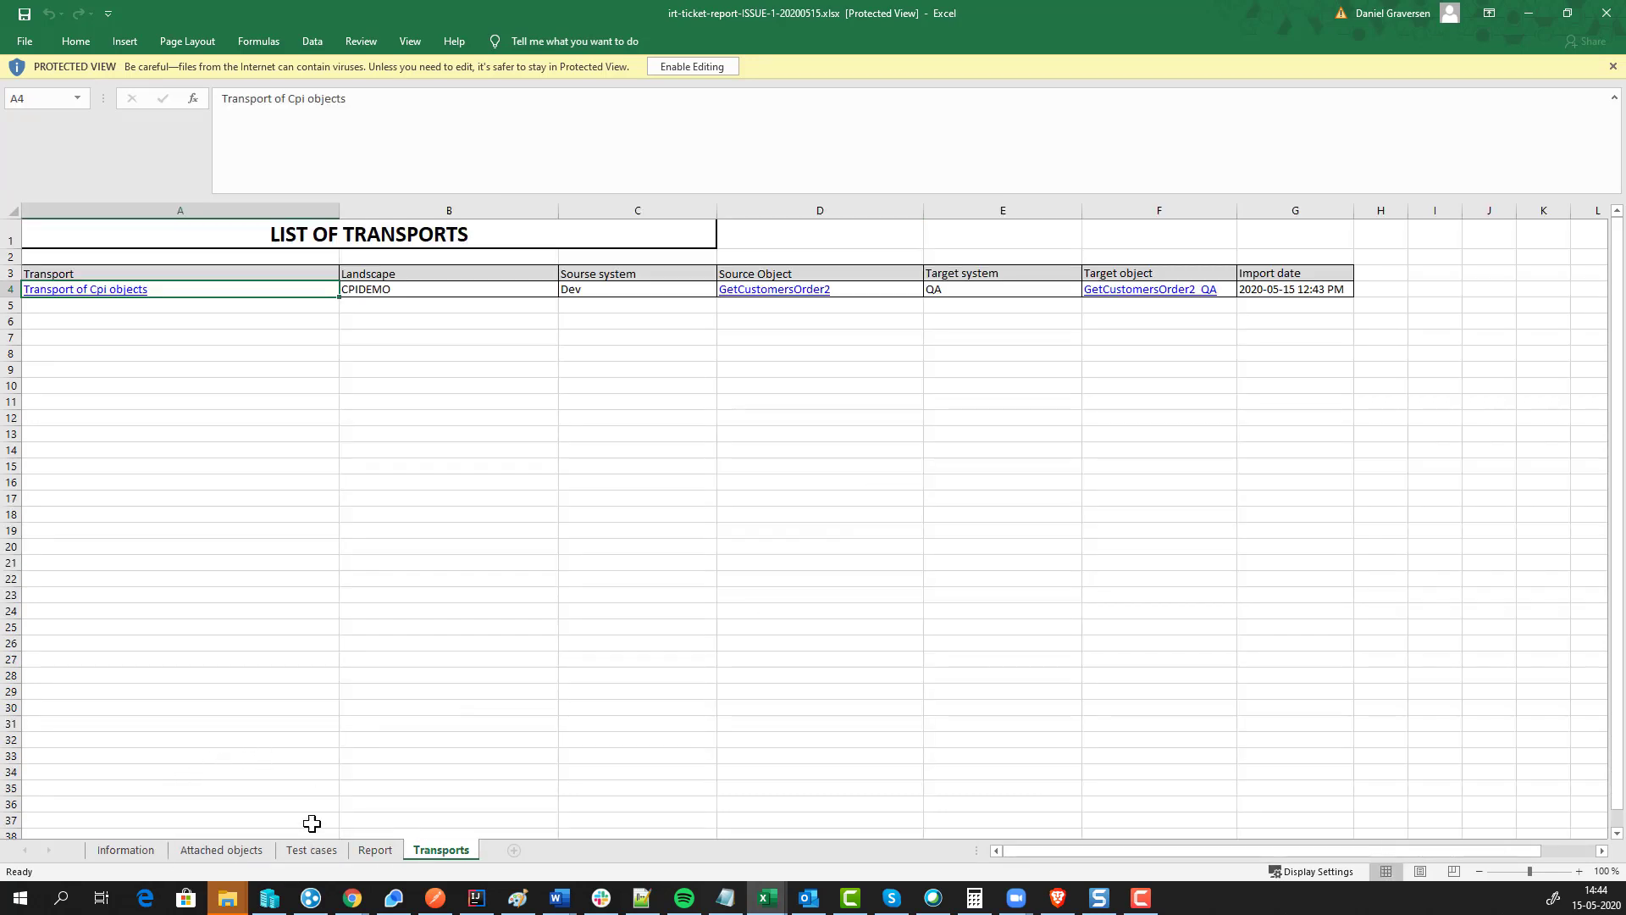
click(313, 851)
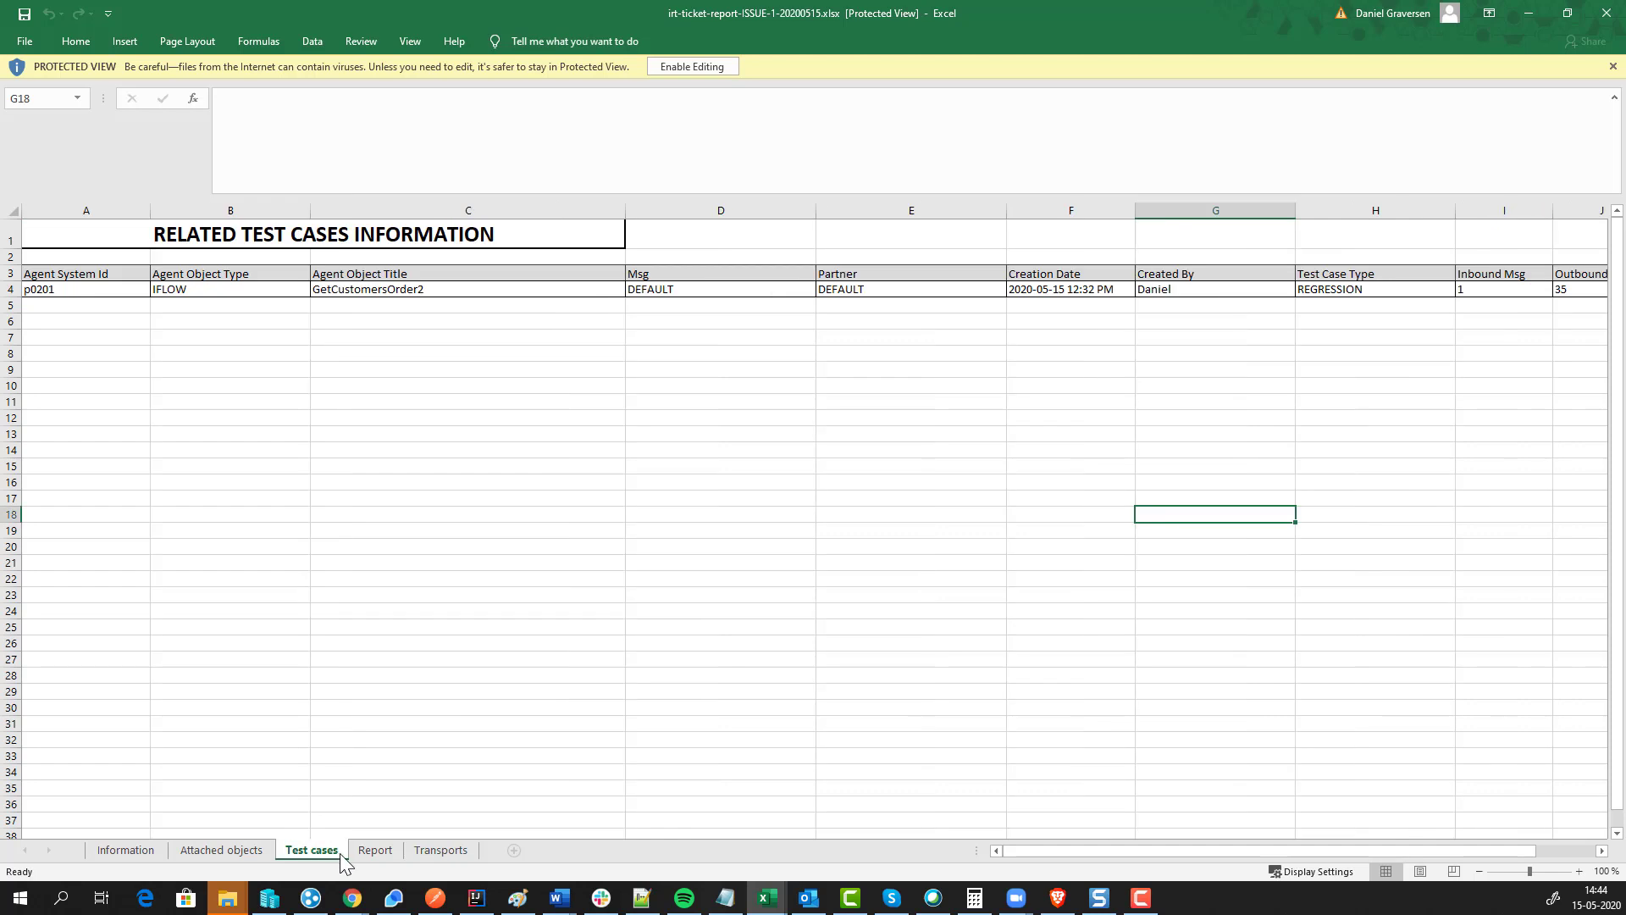
drag(355, 611, 85, 578)
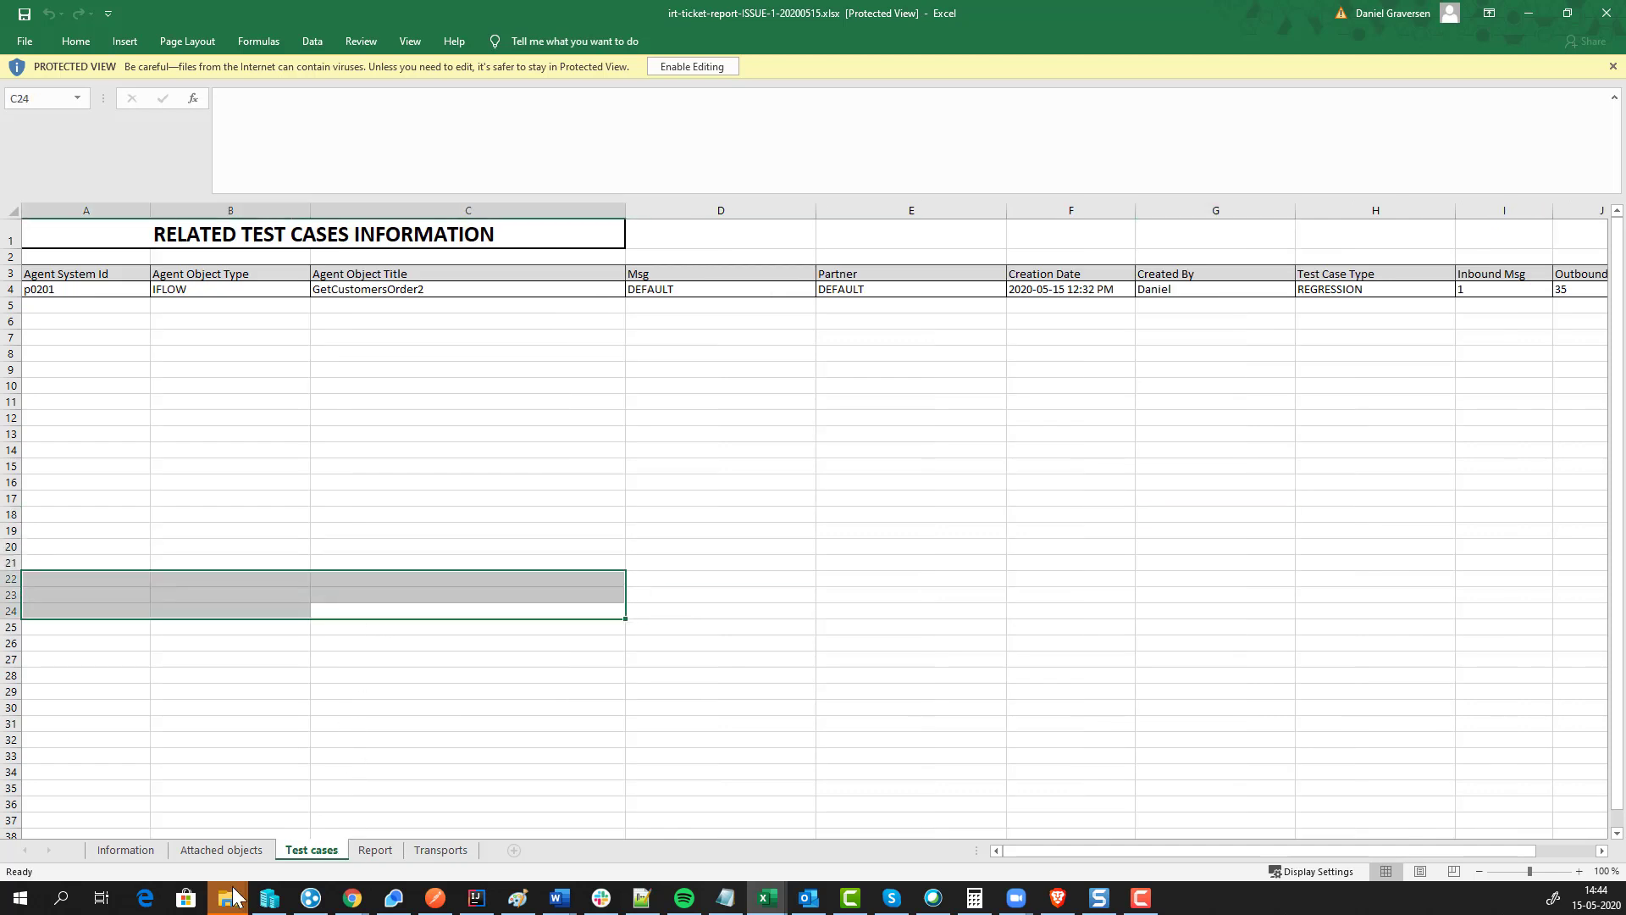
click(375, 849)
drag(49, 707, 4, 699)
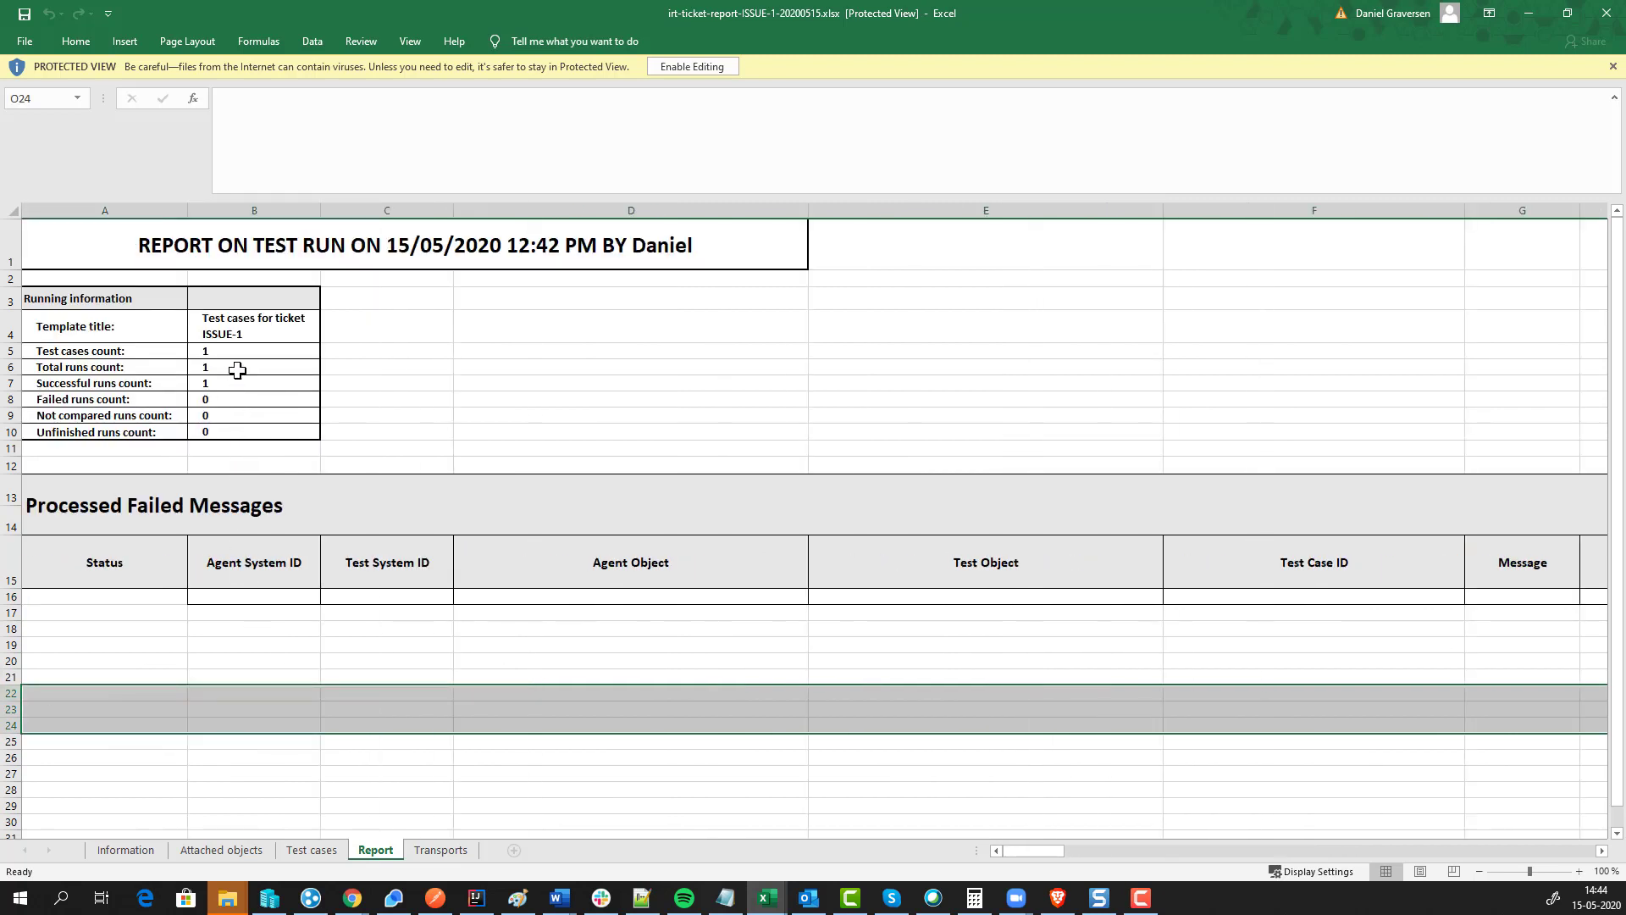
drag(229, 370, 232, 383)
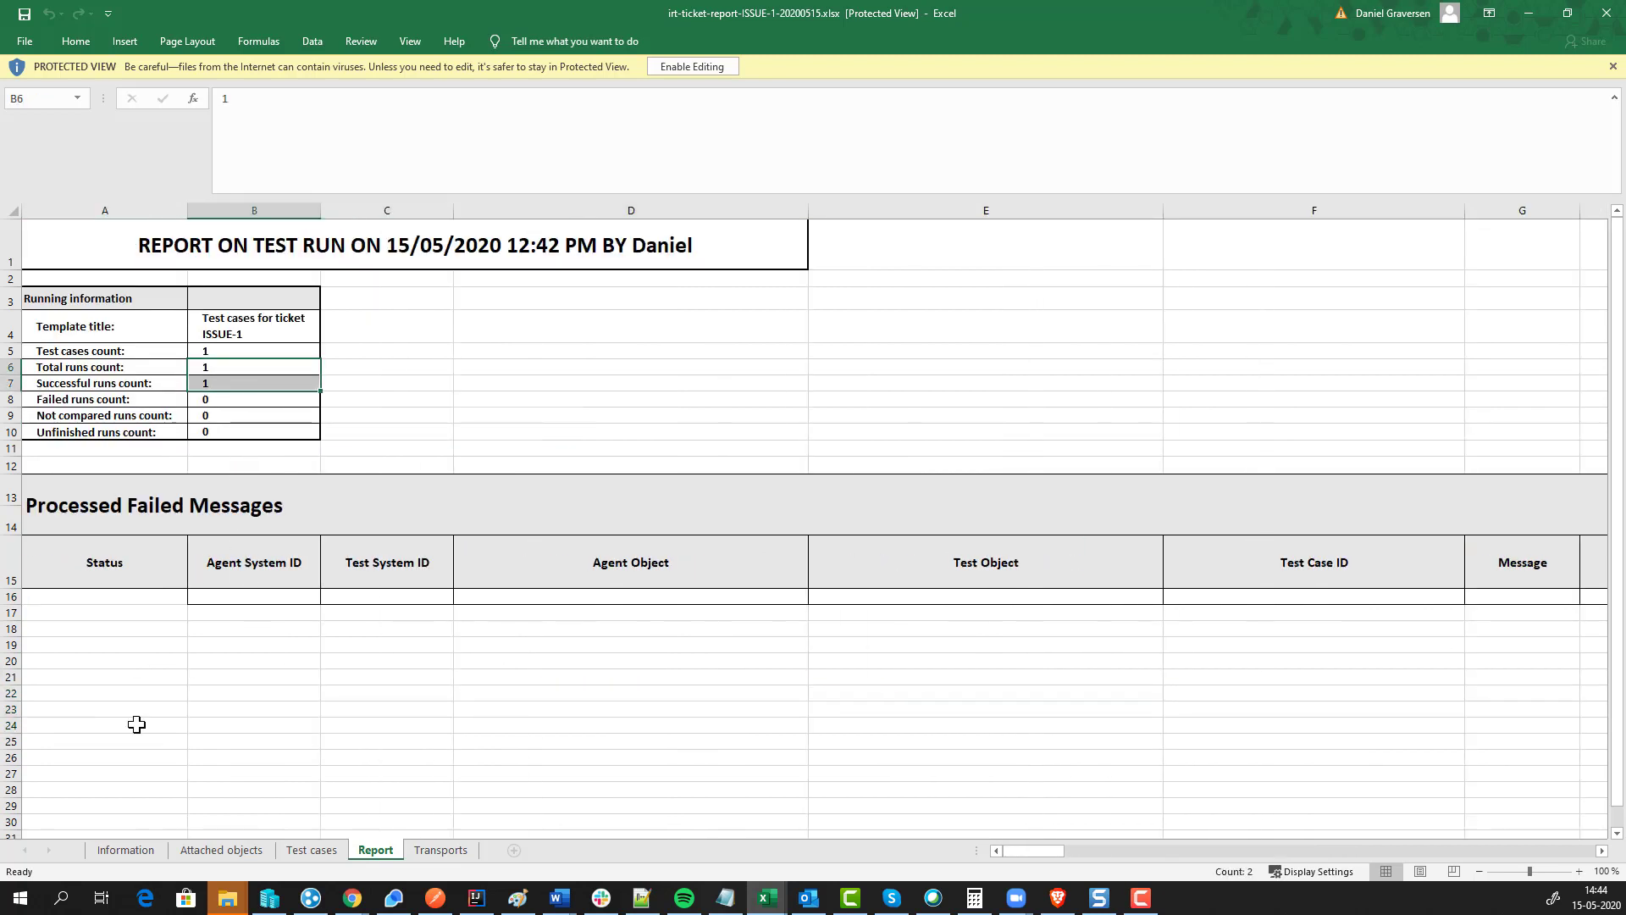
click(207, 852)
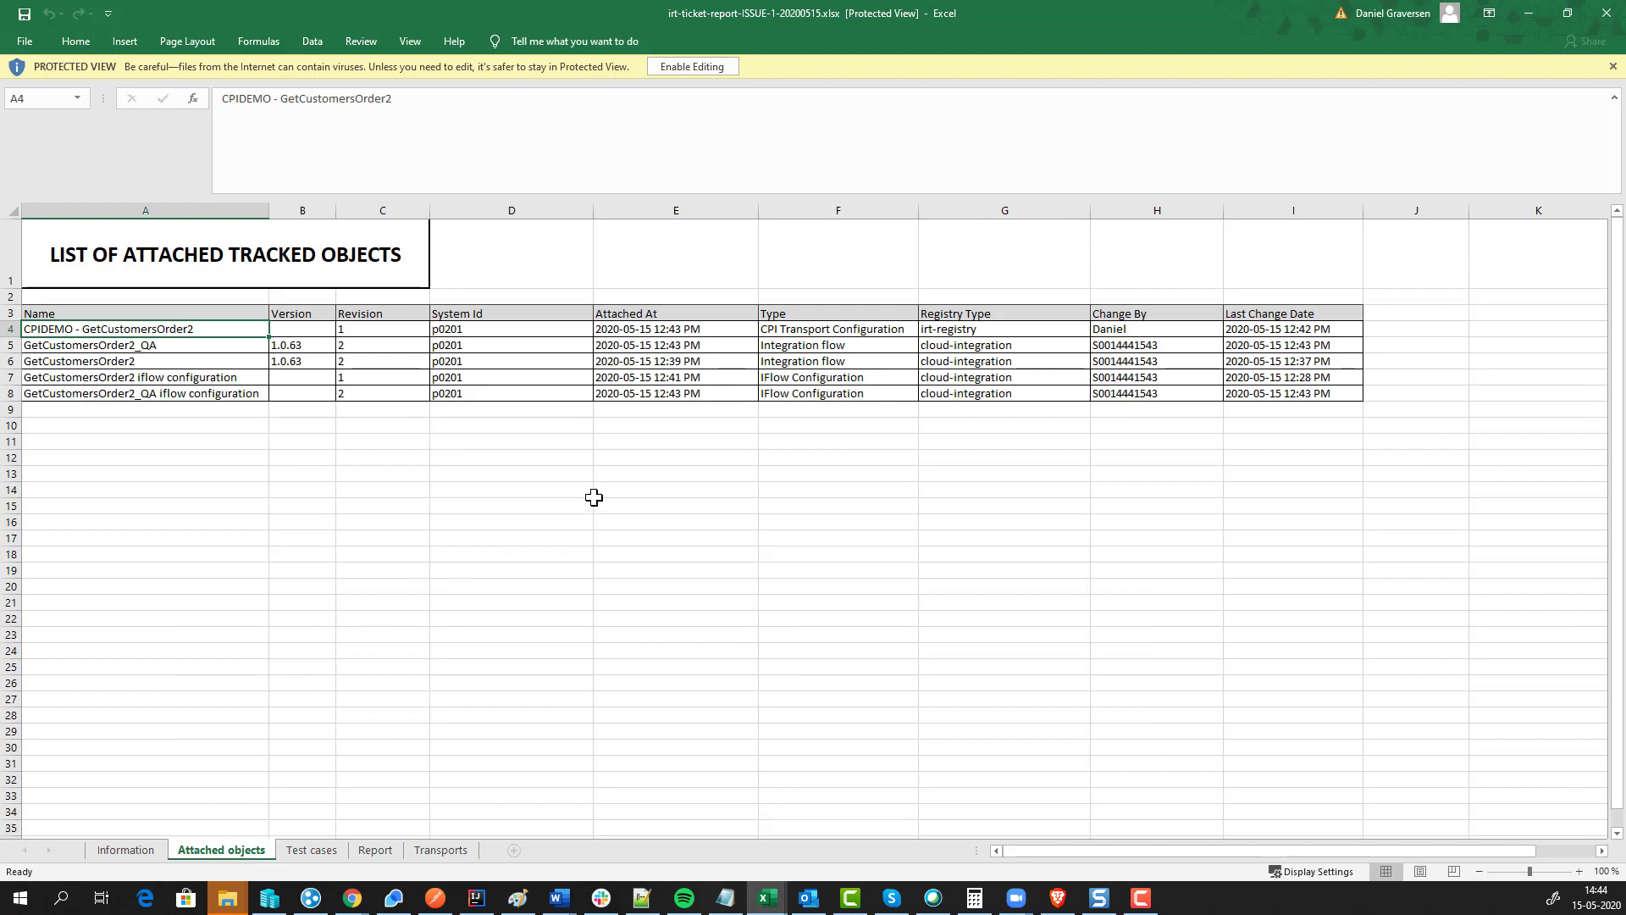
click(125, 850)
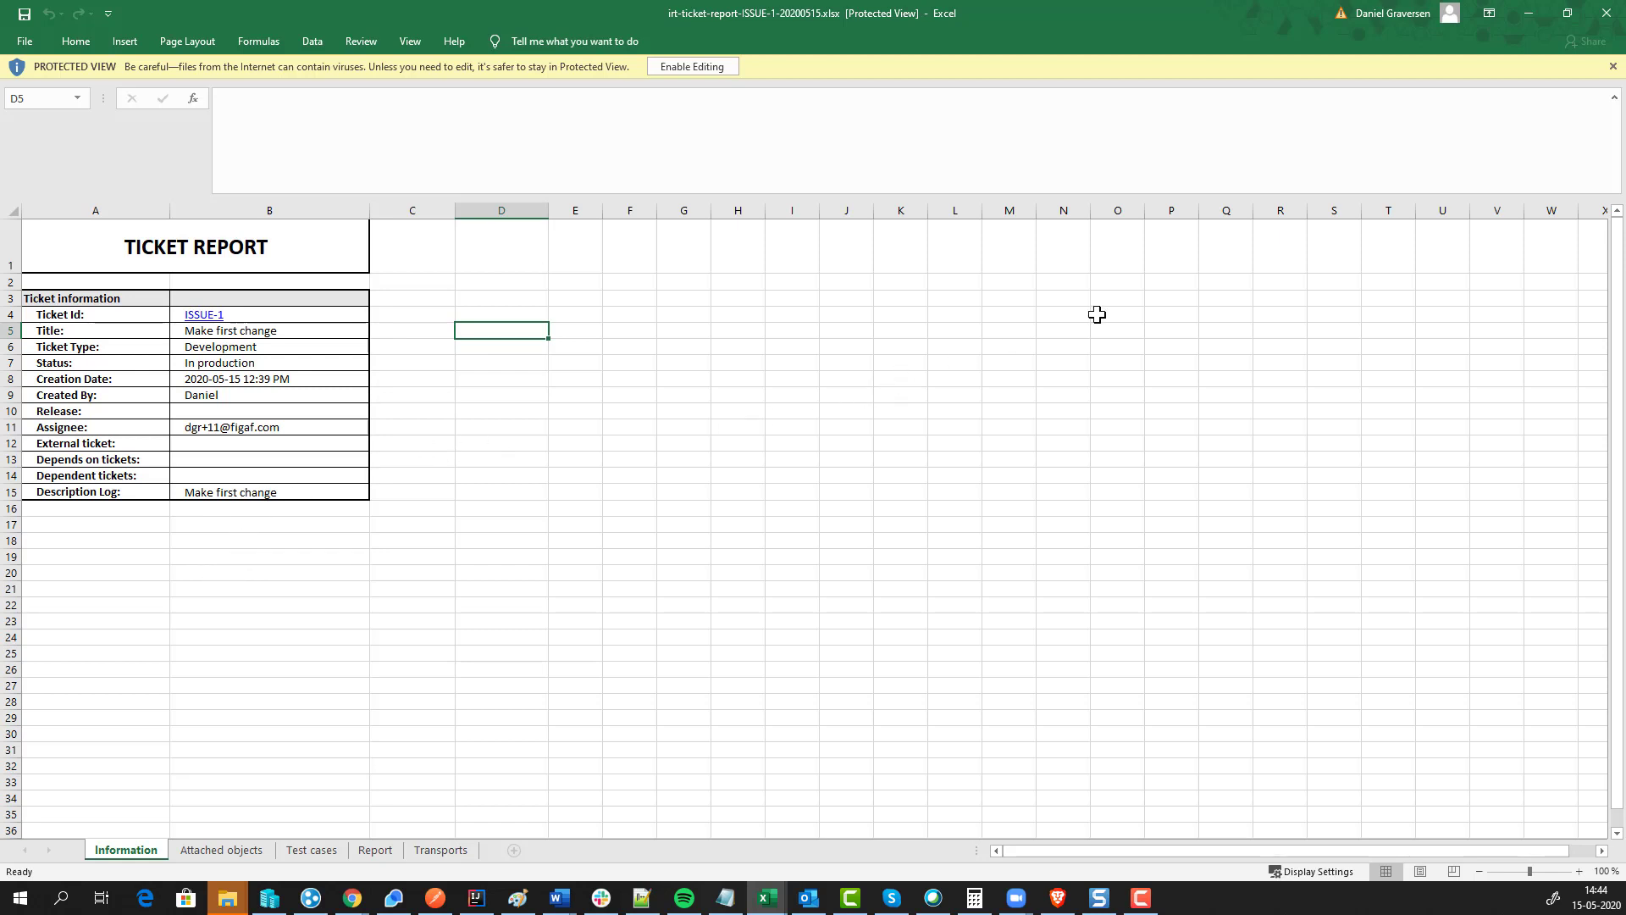
click(1620, 15)
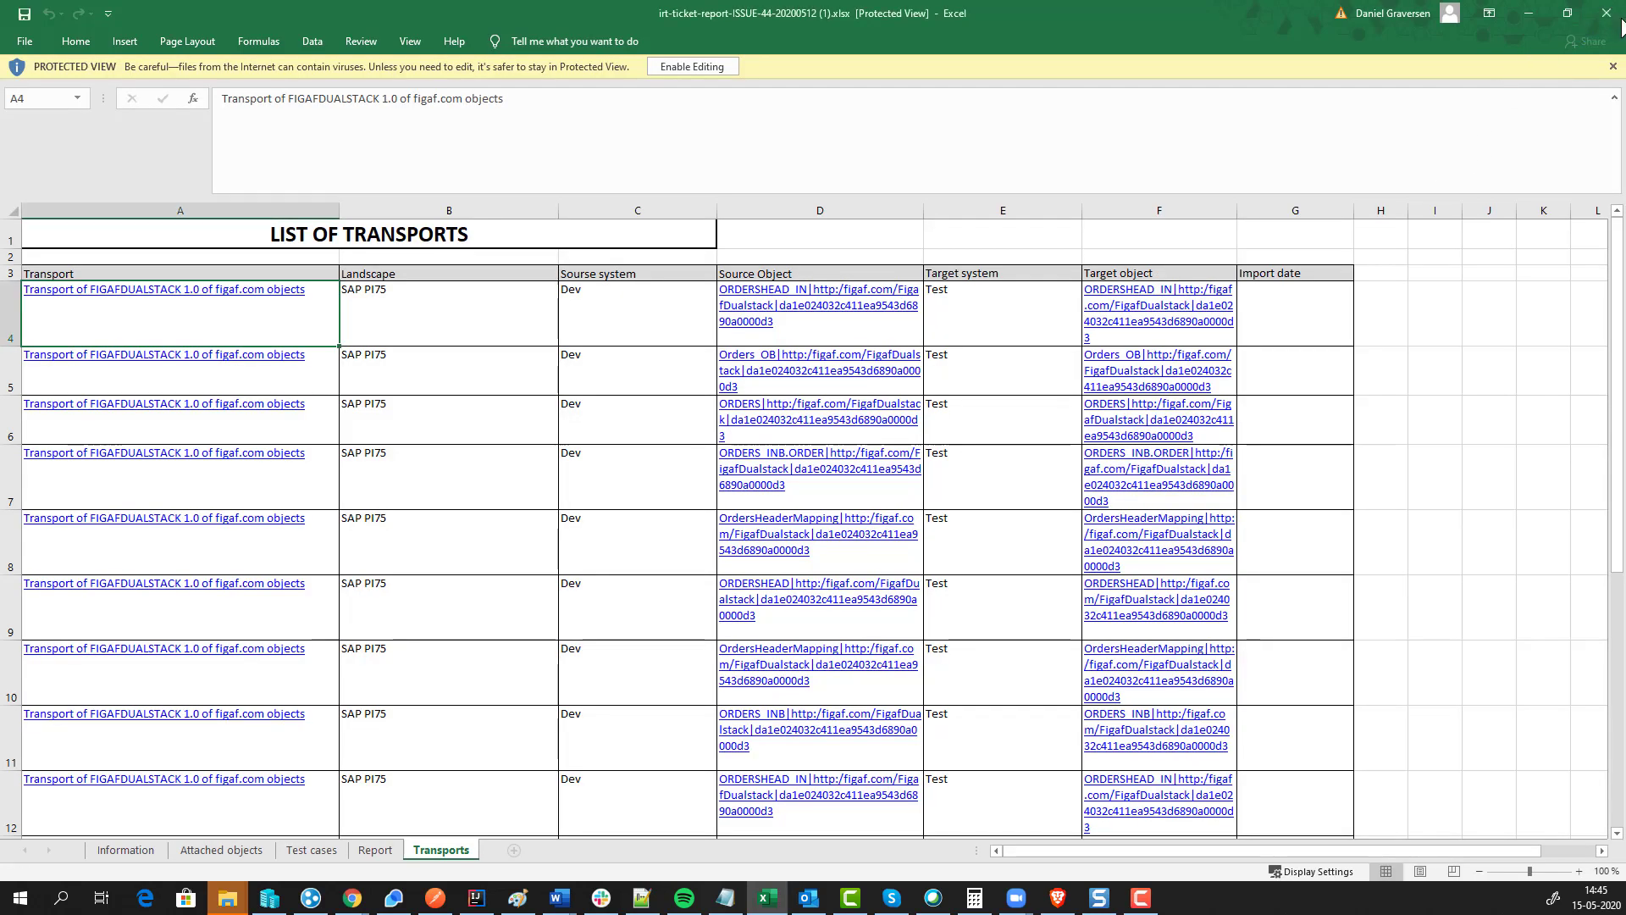
click(1621, 12)
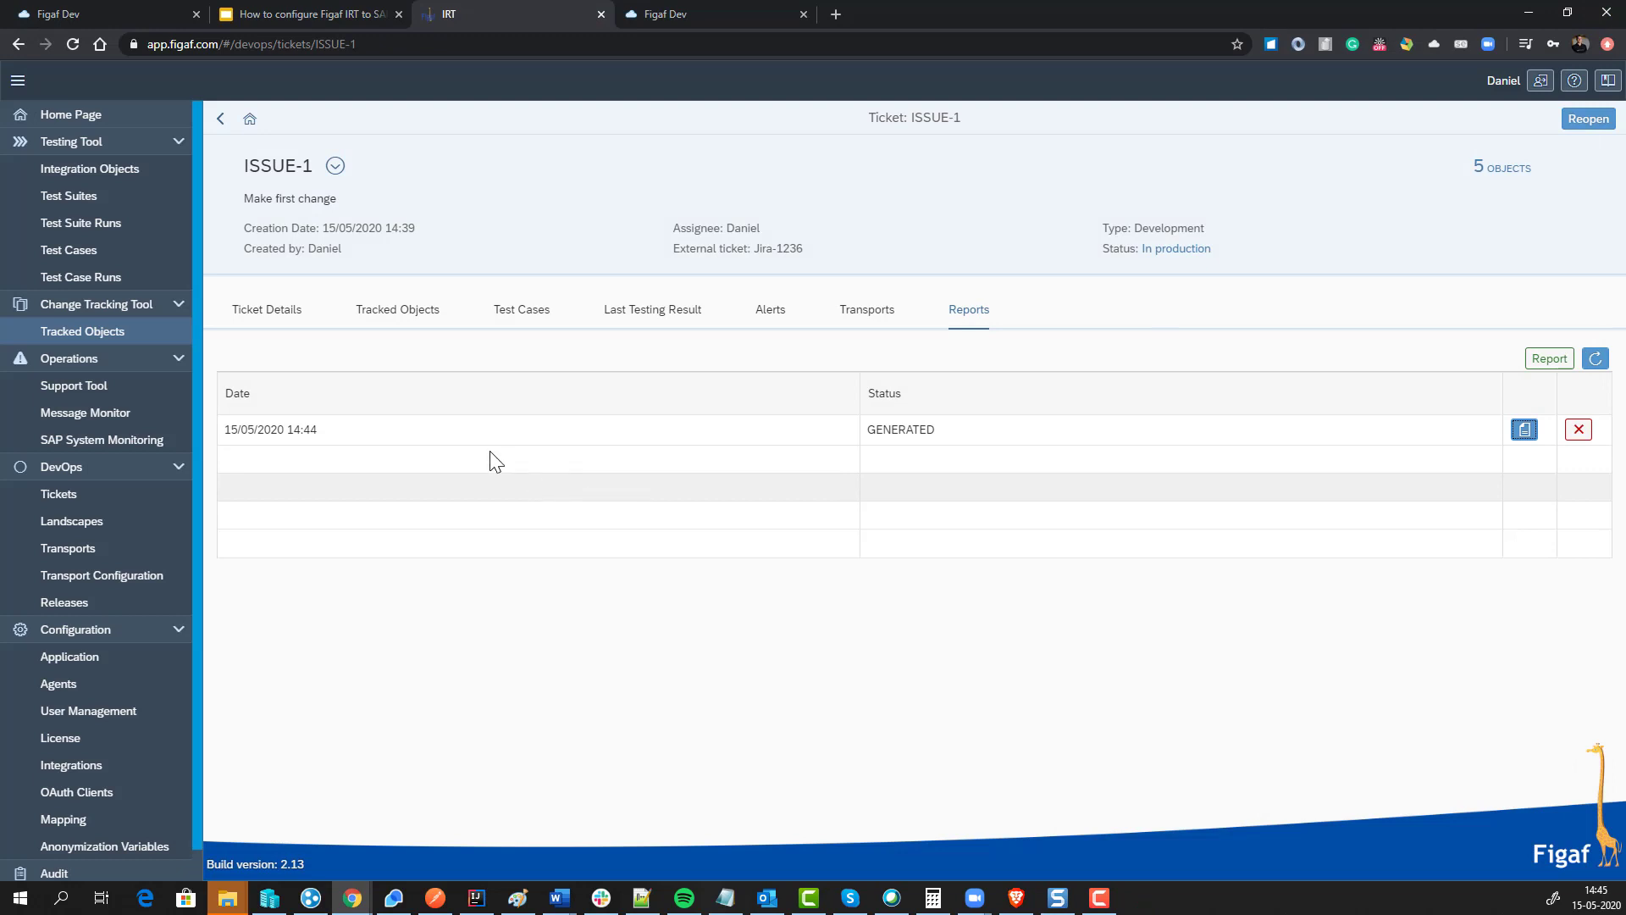
Step: Show the ISSUE-1 ticket details, mark 'Create Monitor' in the slide outline, and return to IRT
click(301, 320)
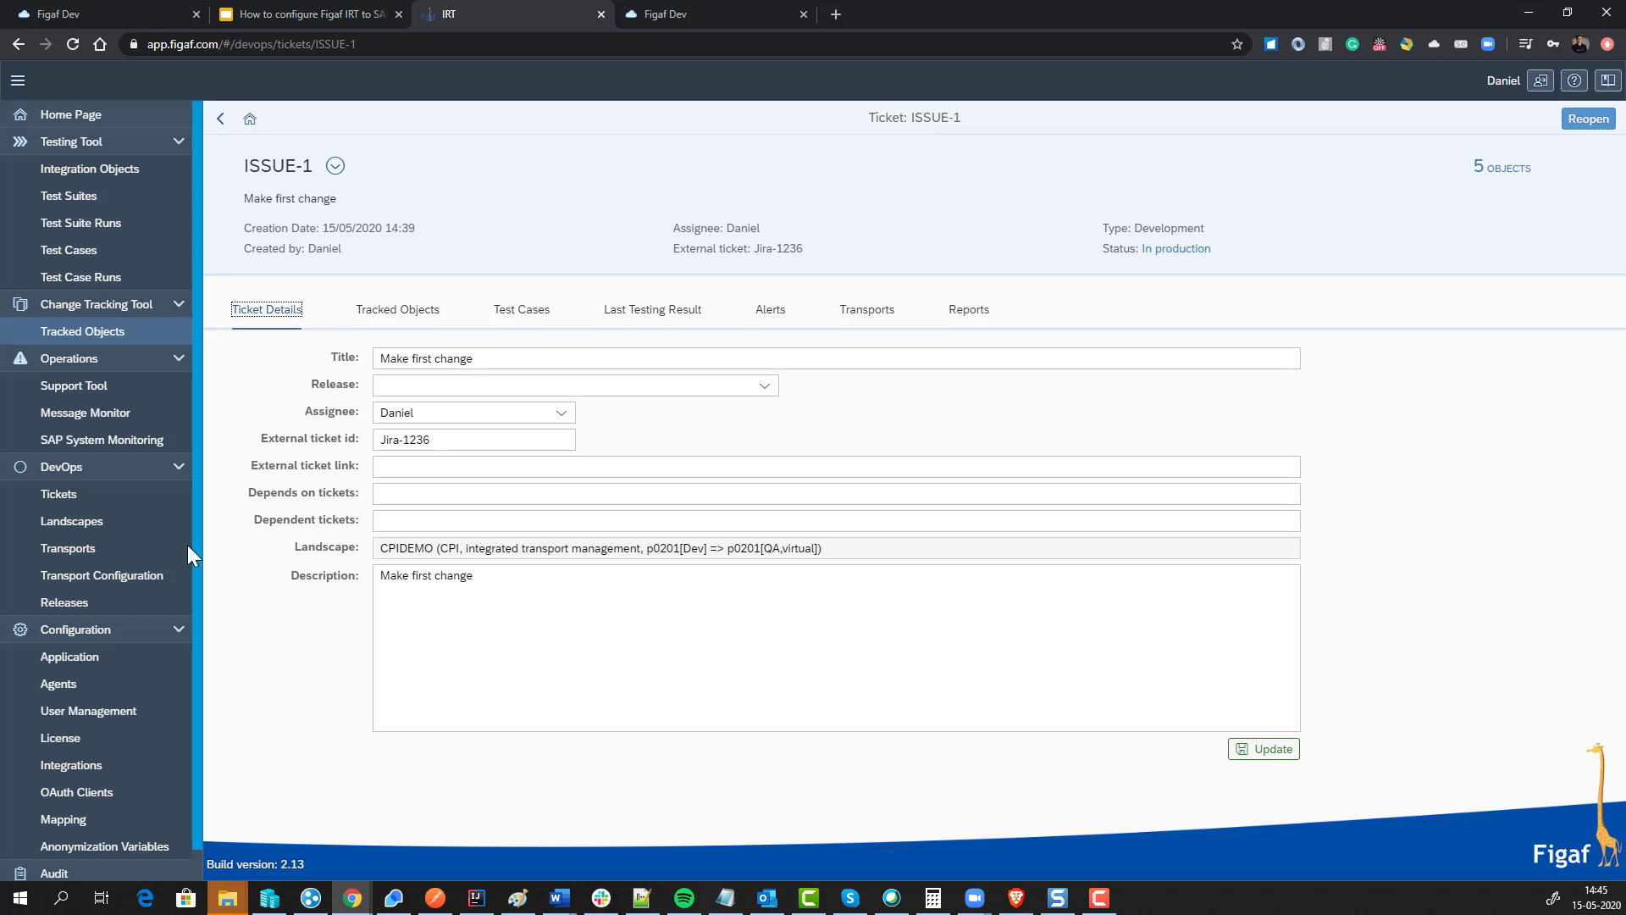
click(257, 17)
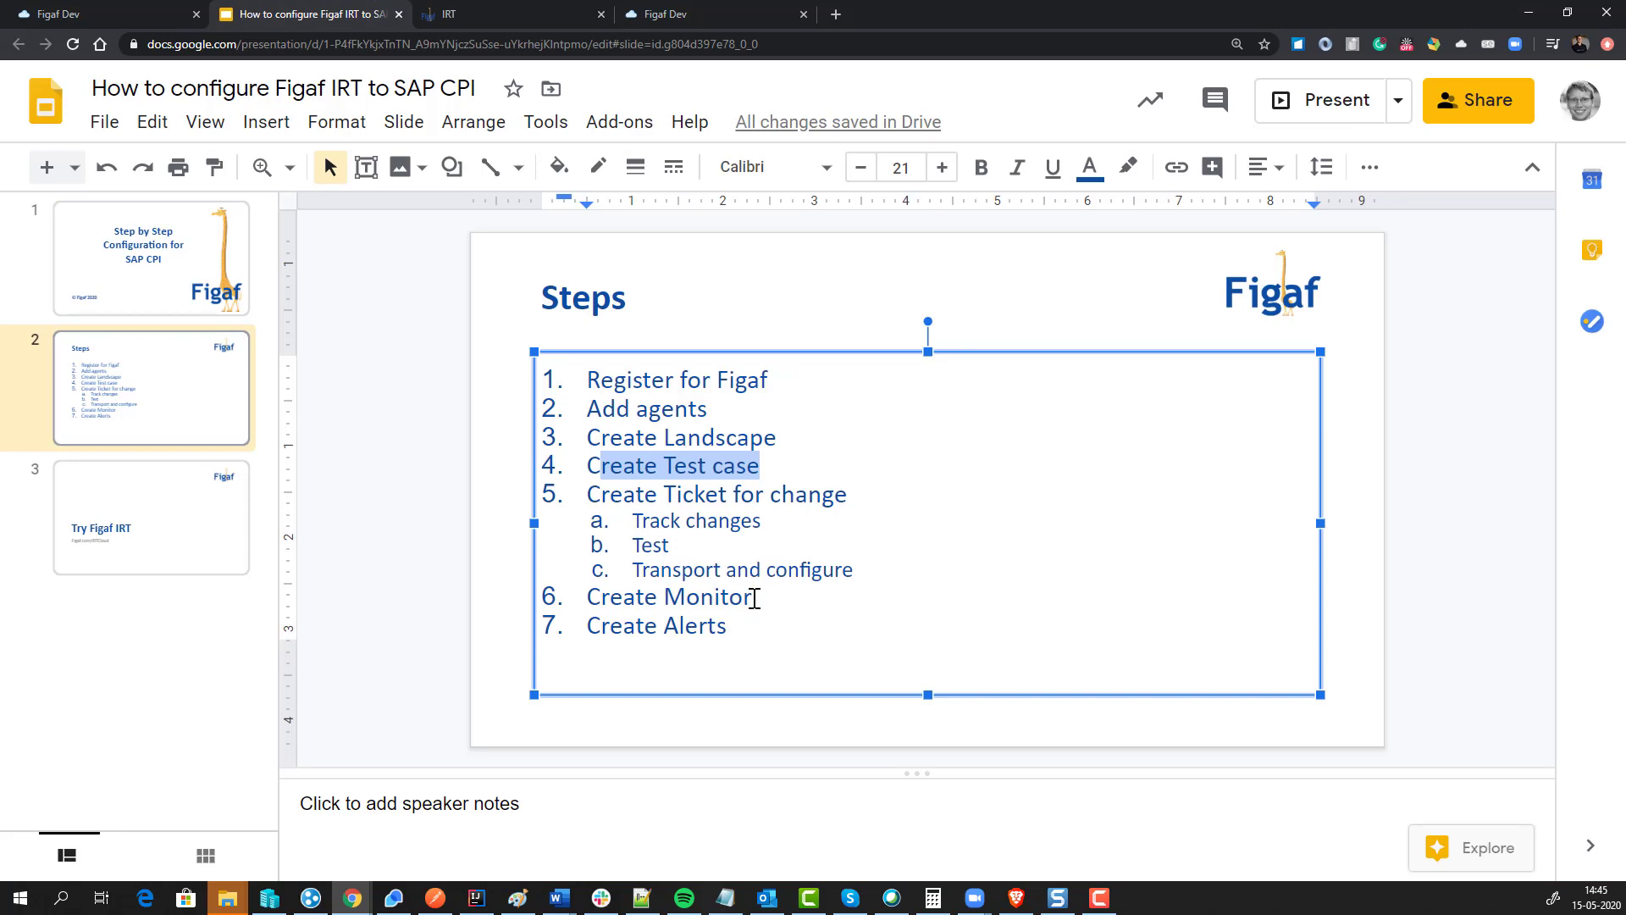
drag(754, 598, 586, 598)
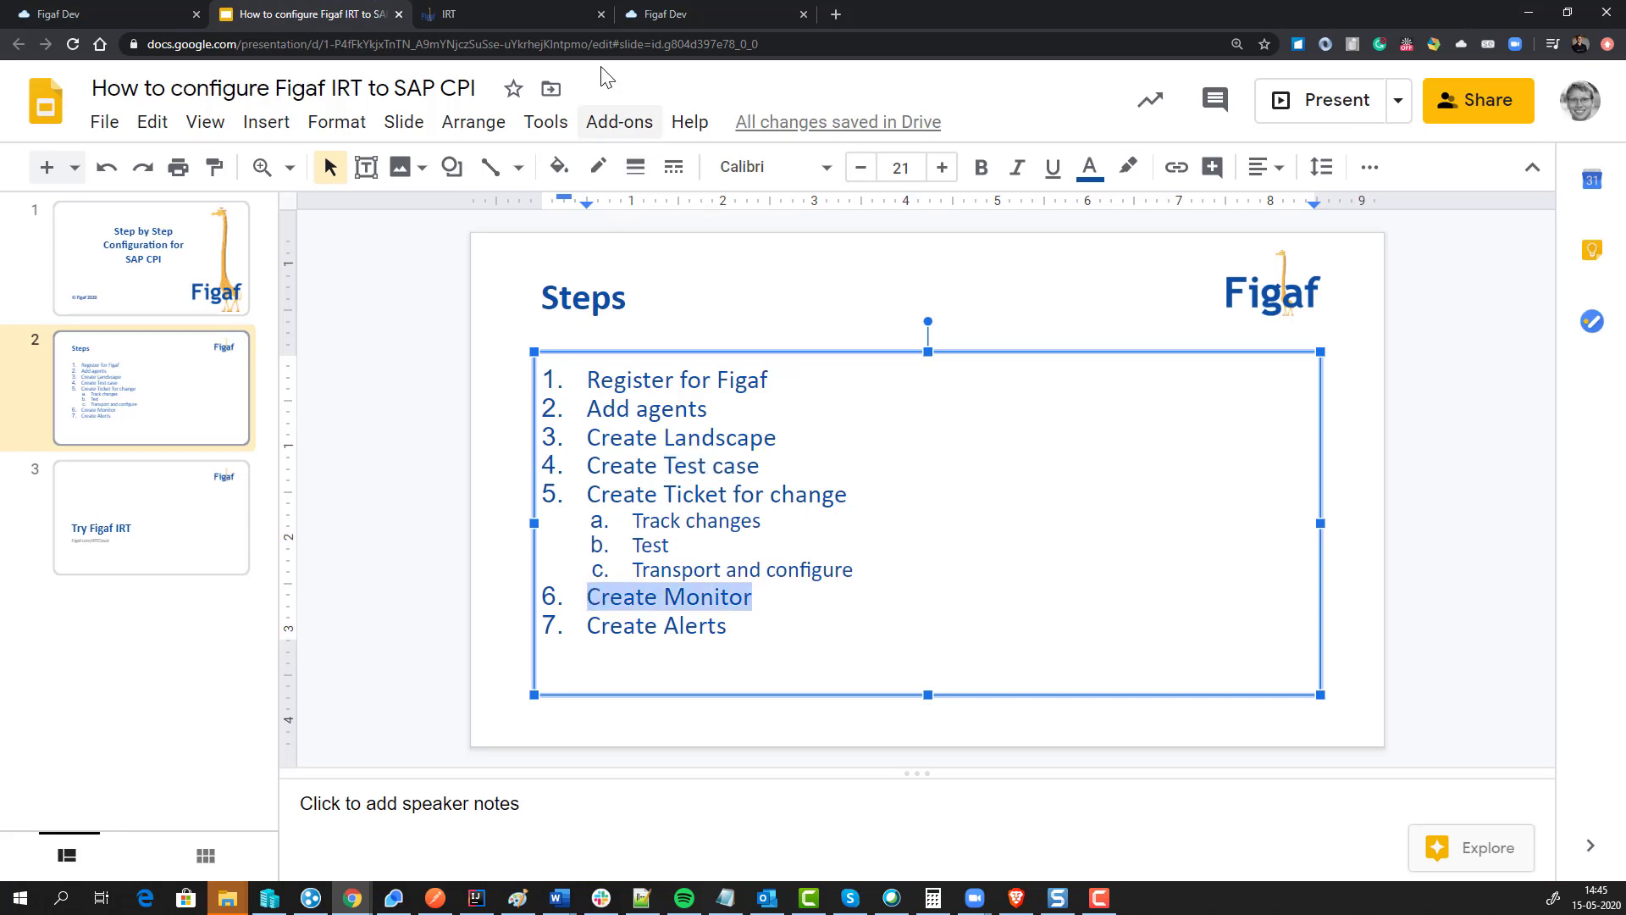
click(539, 12)
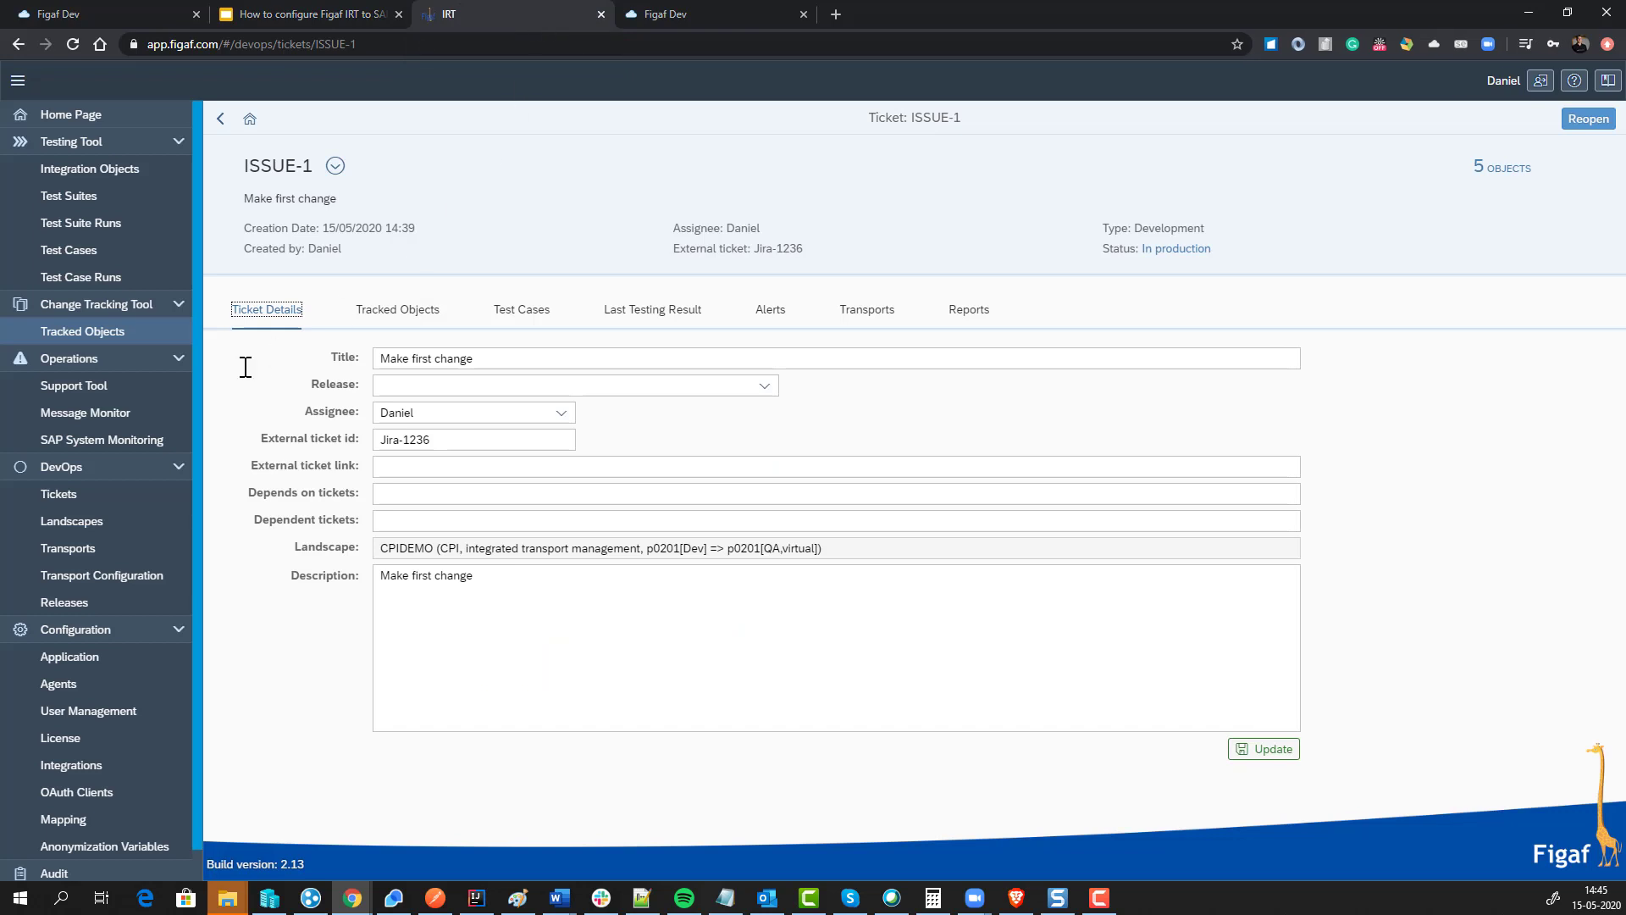
Step: Start a new monitor filter named 'sales' with Failed, Completed, Retry, Processing and Escalated statuses
click(121, 417)
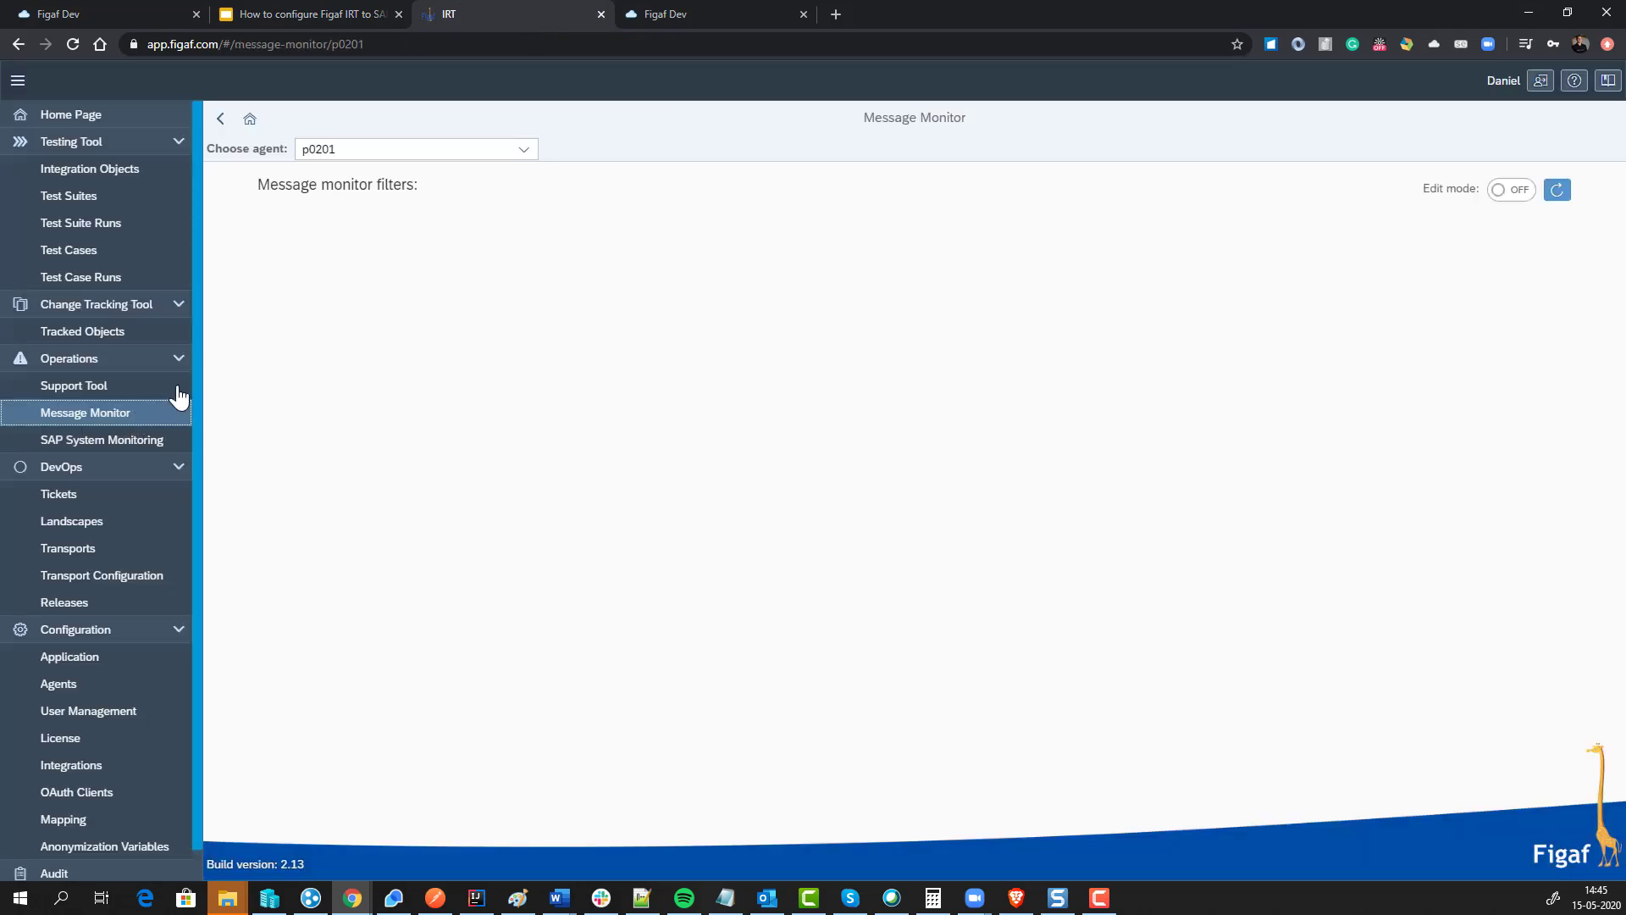
click(1517, 192)
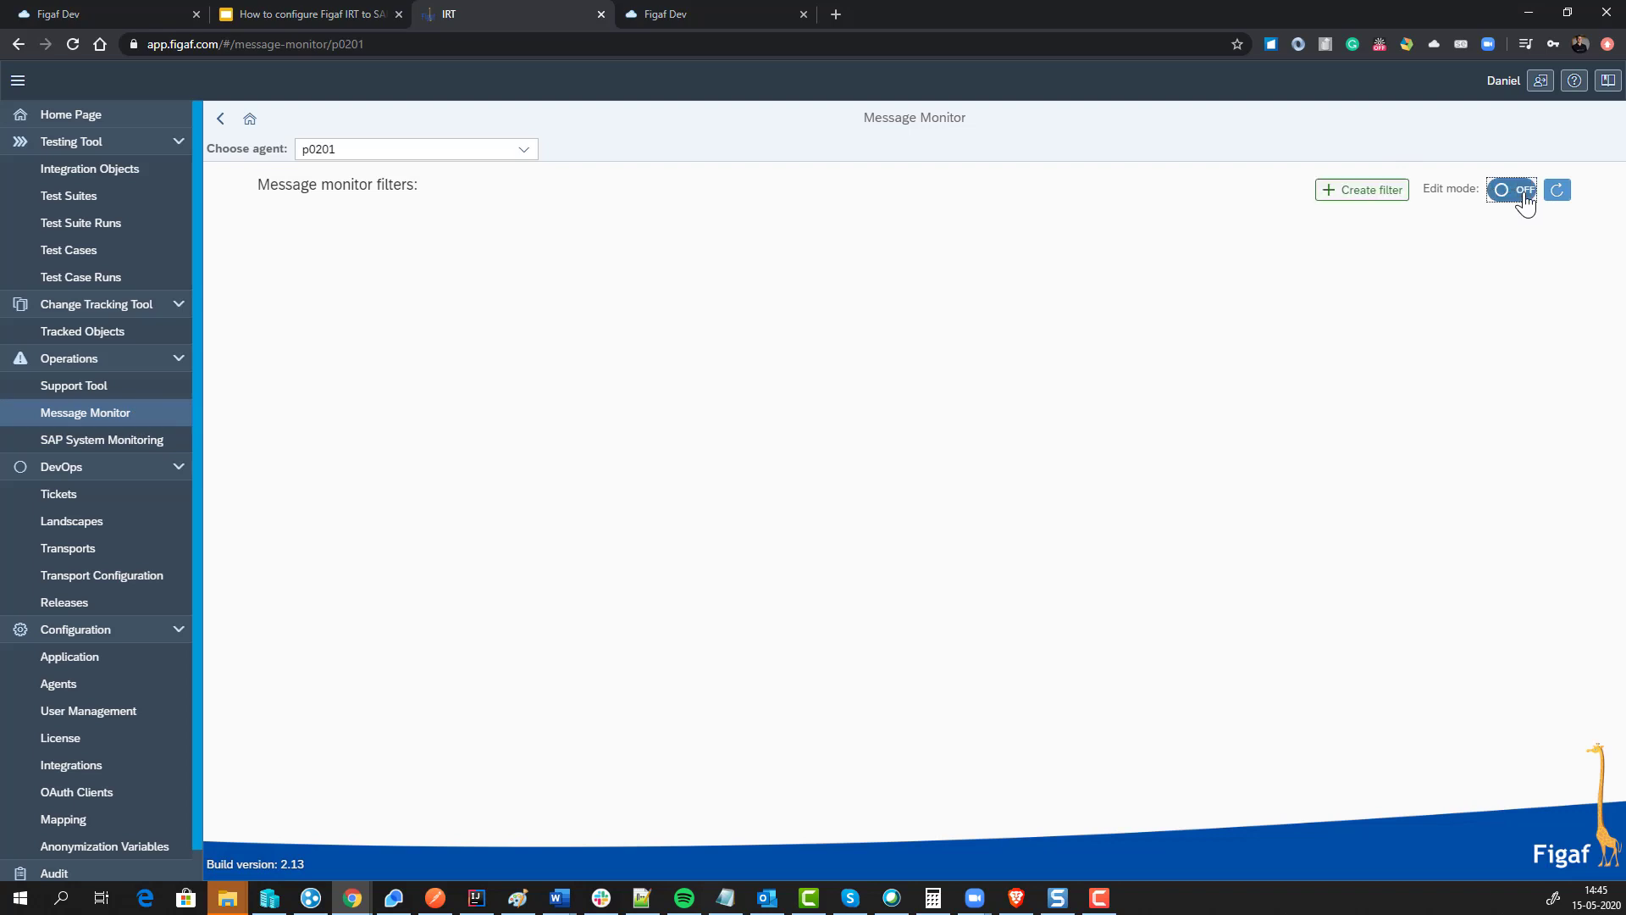
click(1389, 195)
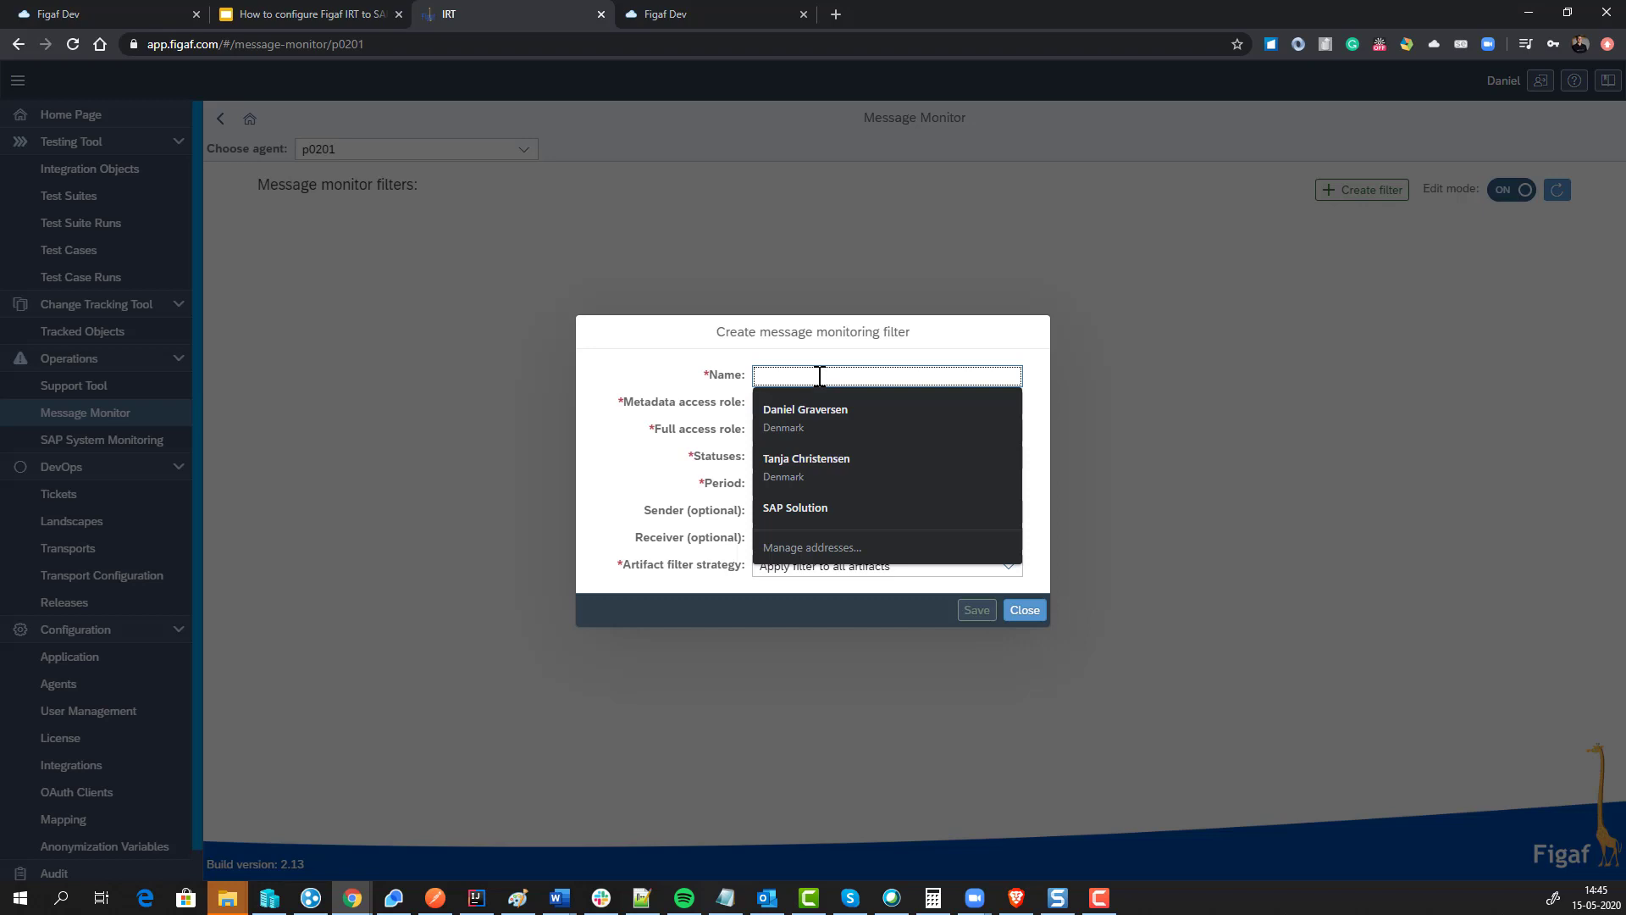
text(sales)
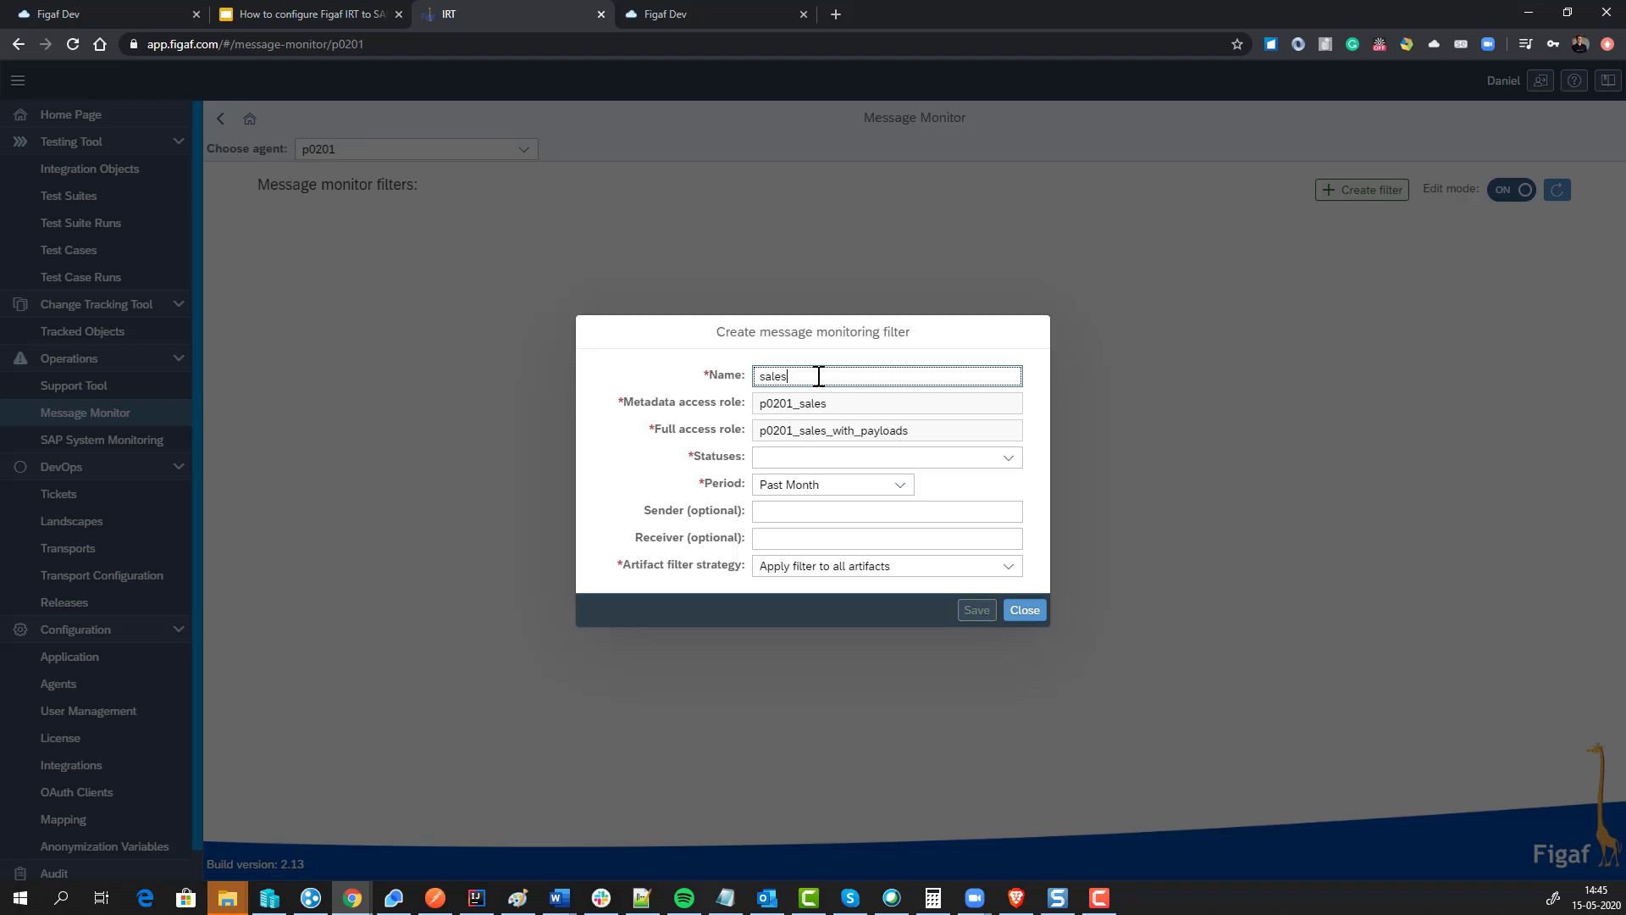
click(1007, 458)
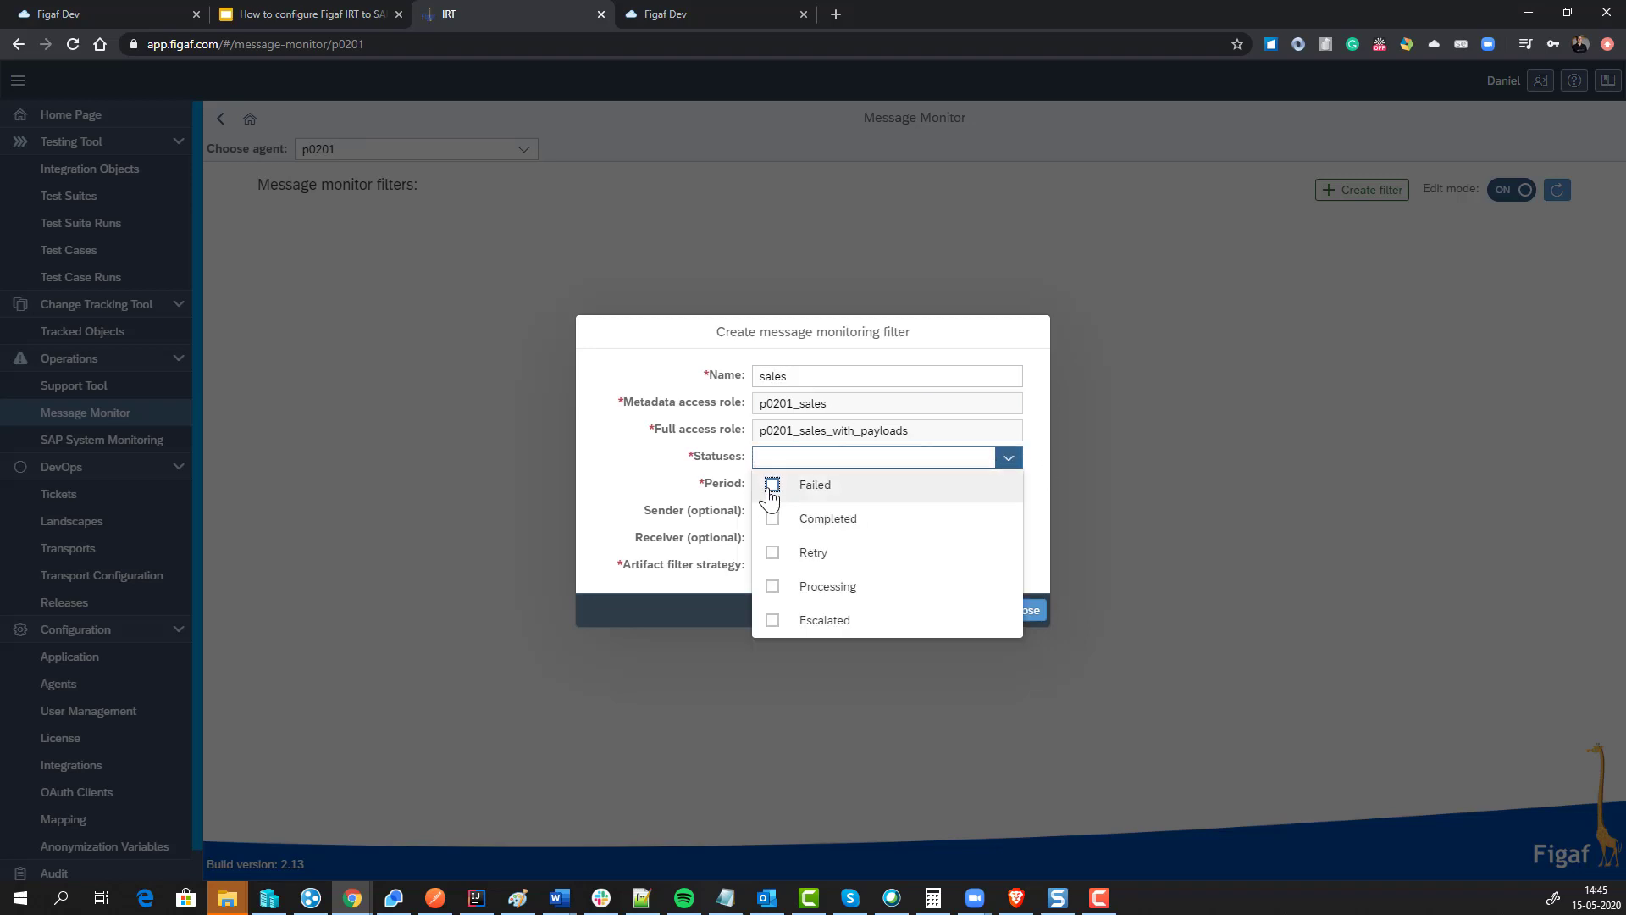
click(771, 484)
click(772, 518)
click(772, 552)
click(771, 586)
click(772, 620)
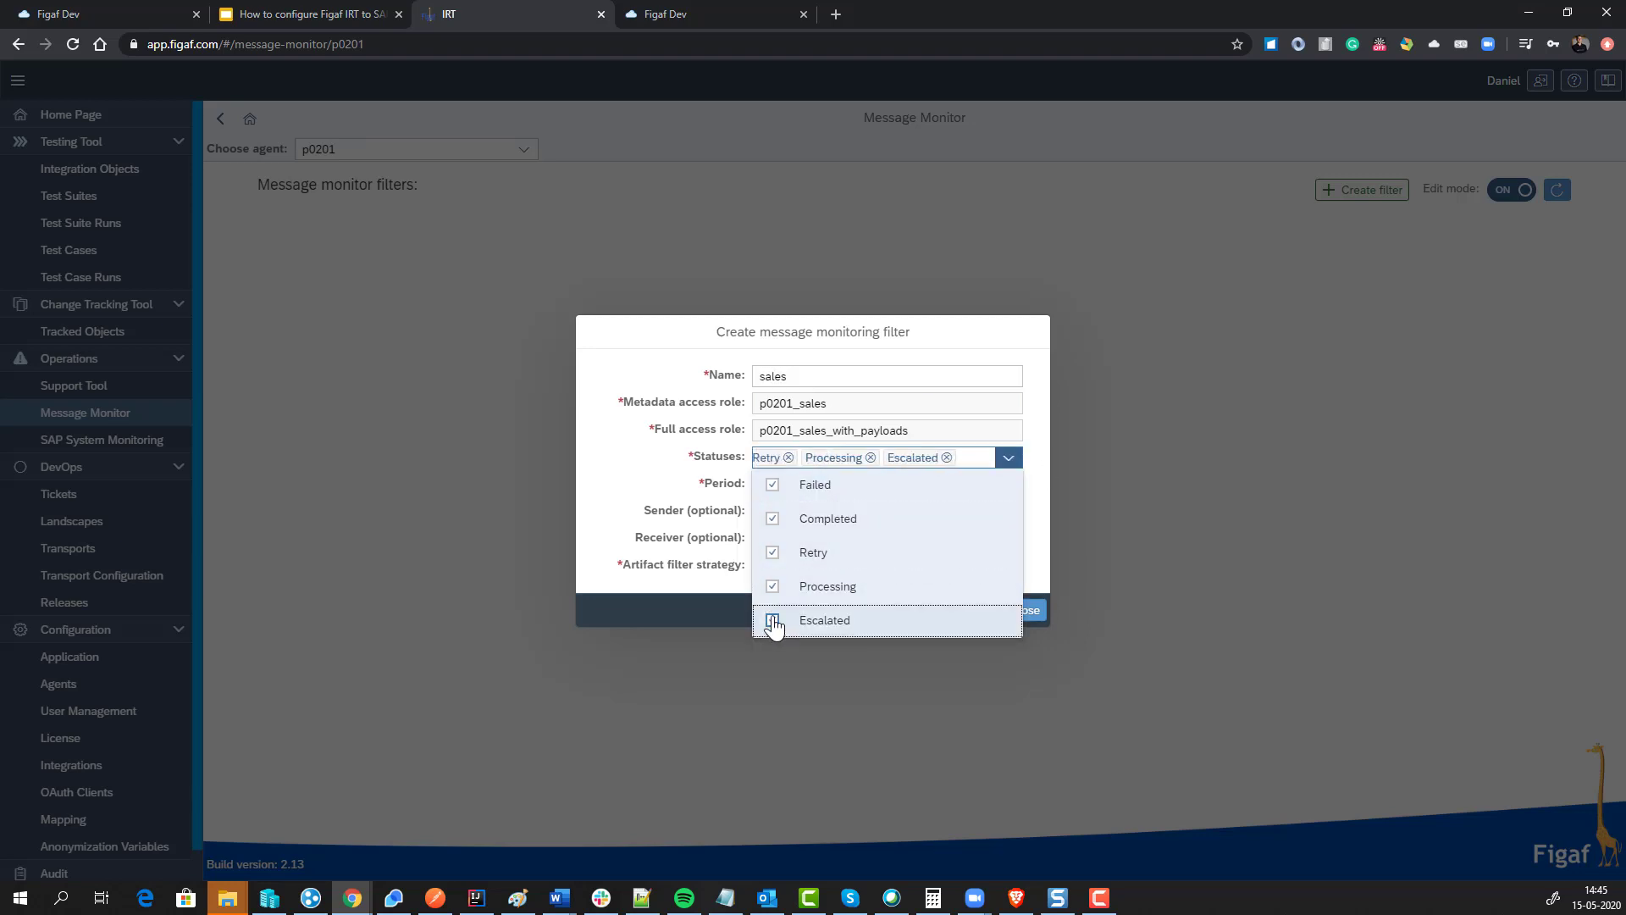
click(697, 457)
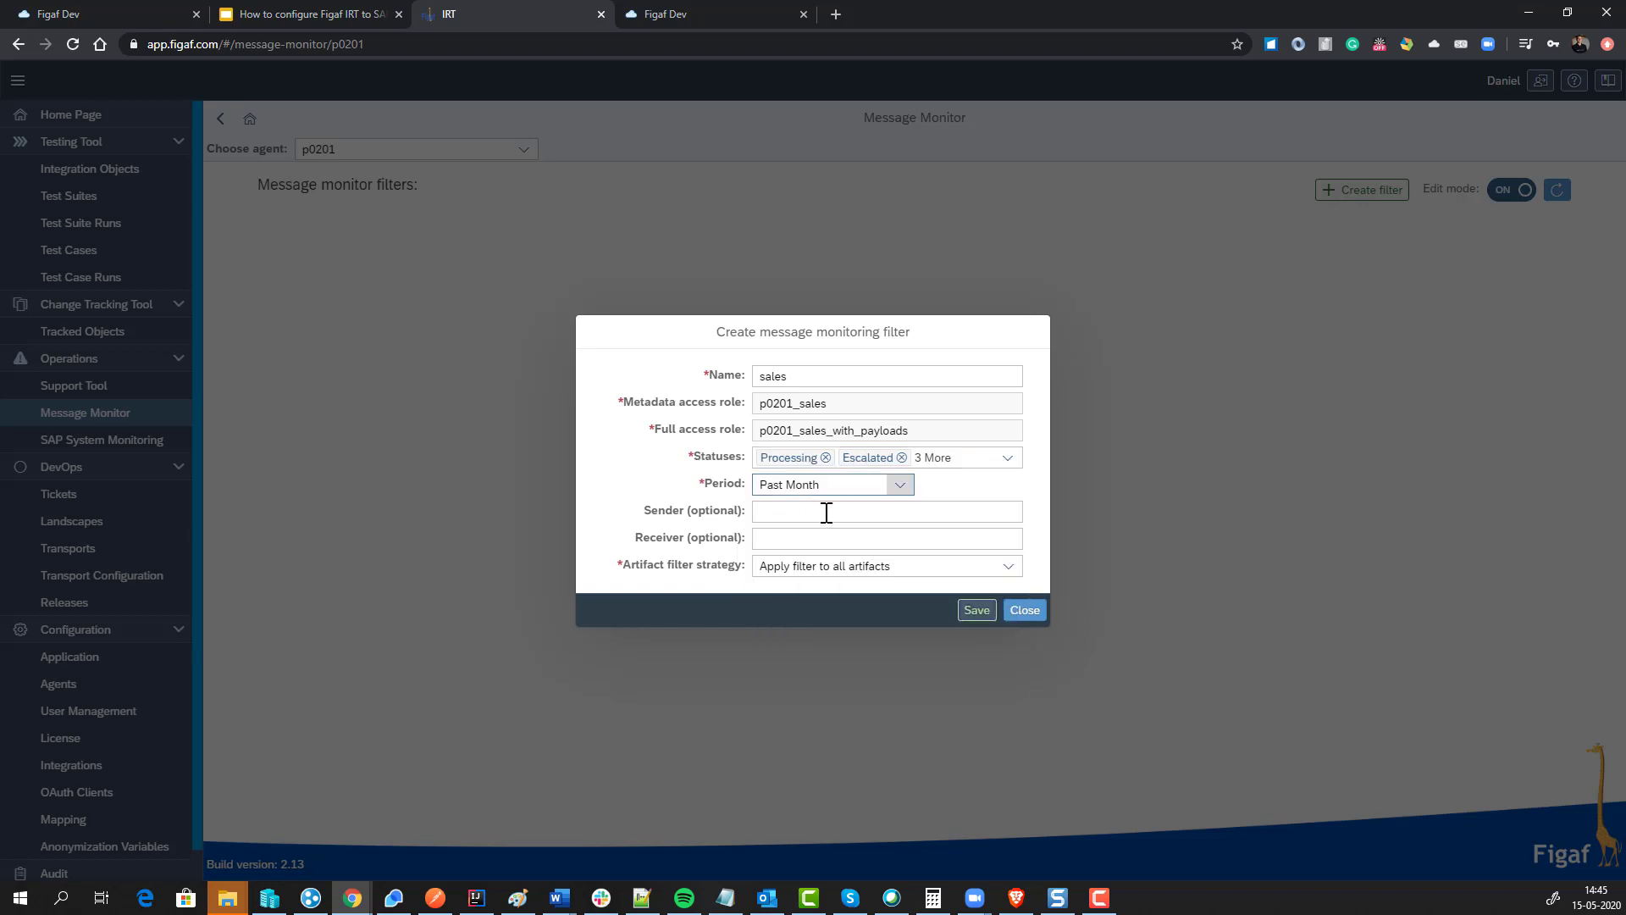
Step: Set the period to Past Week, limit to the three 'faster'-searched GetCustomersOrder2 artifacts, and save
click(906, 489)
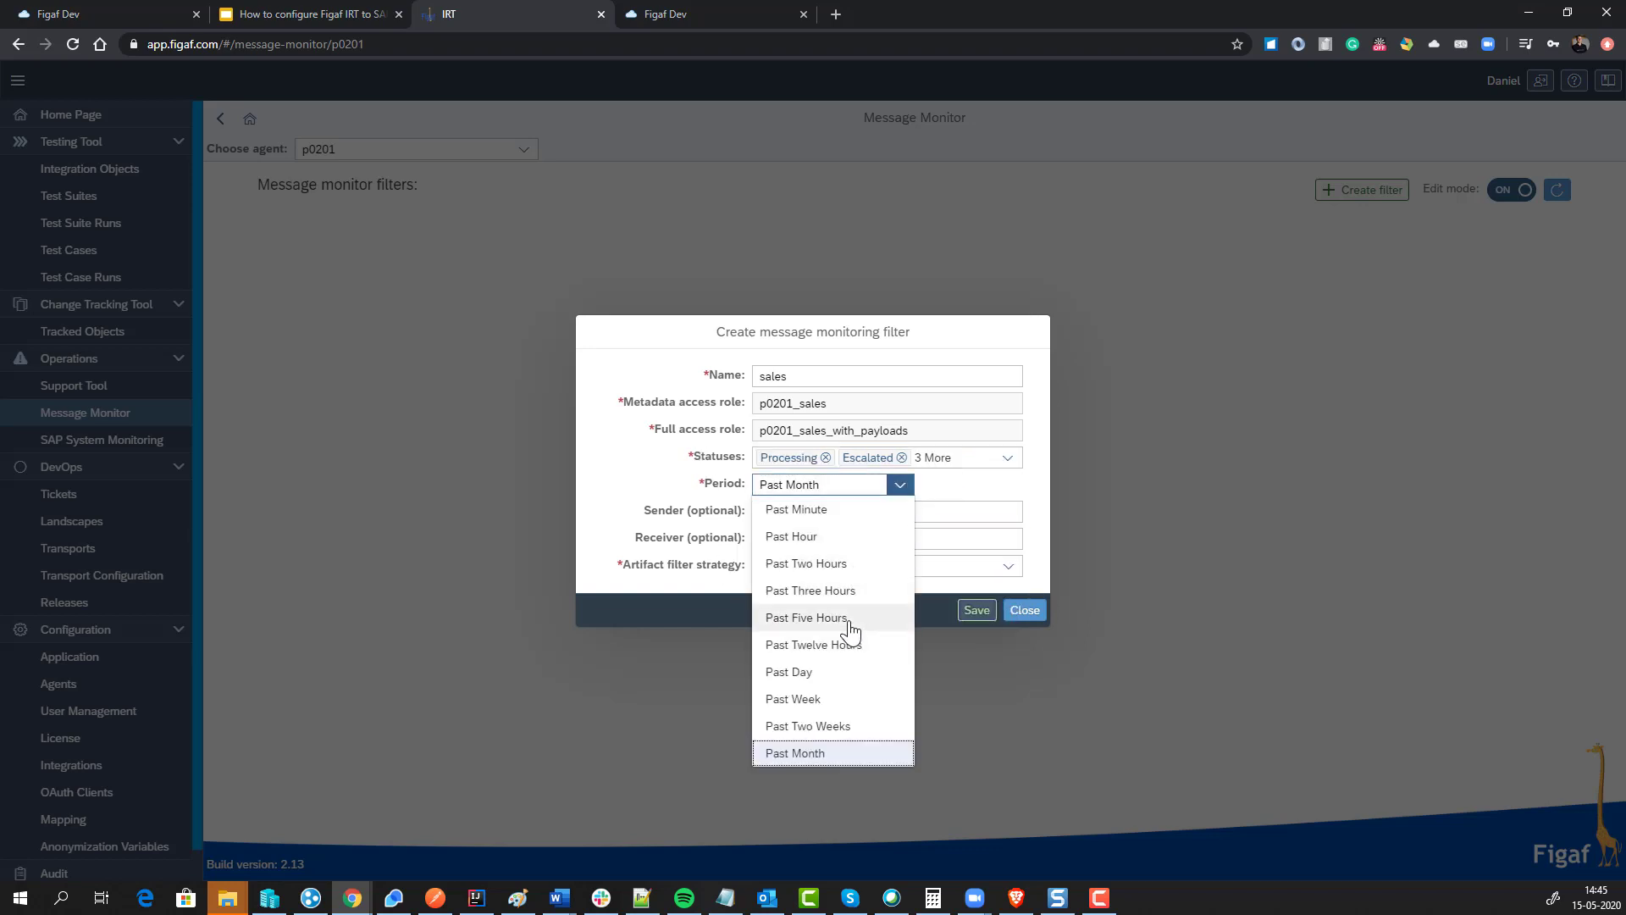
click(830, 702)
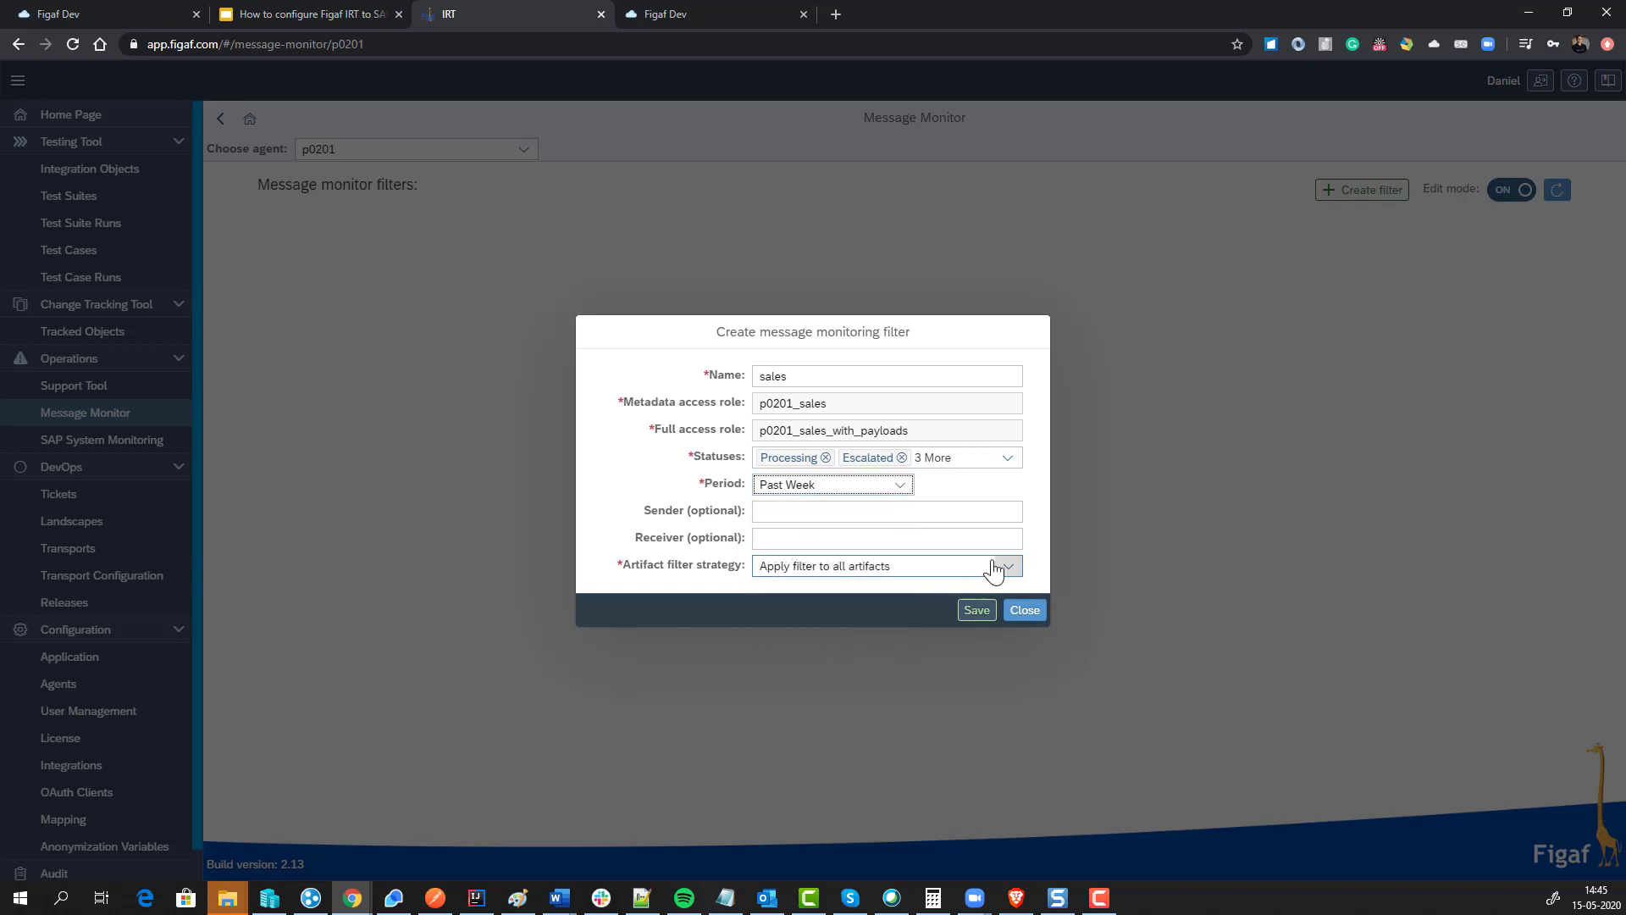
click(994, 571)
click(944, 623)
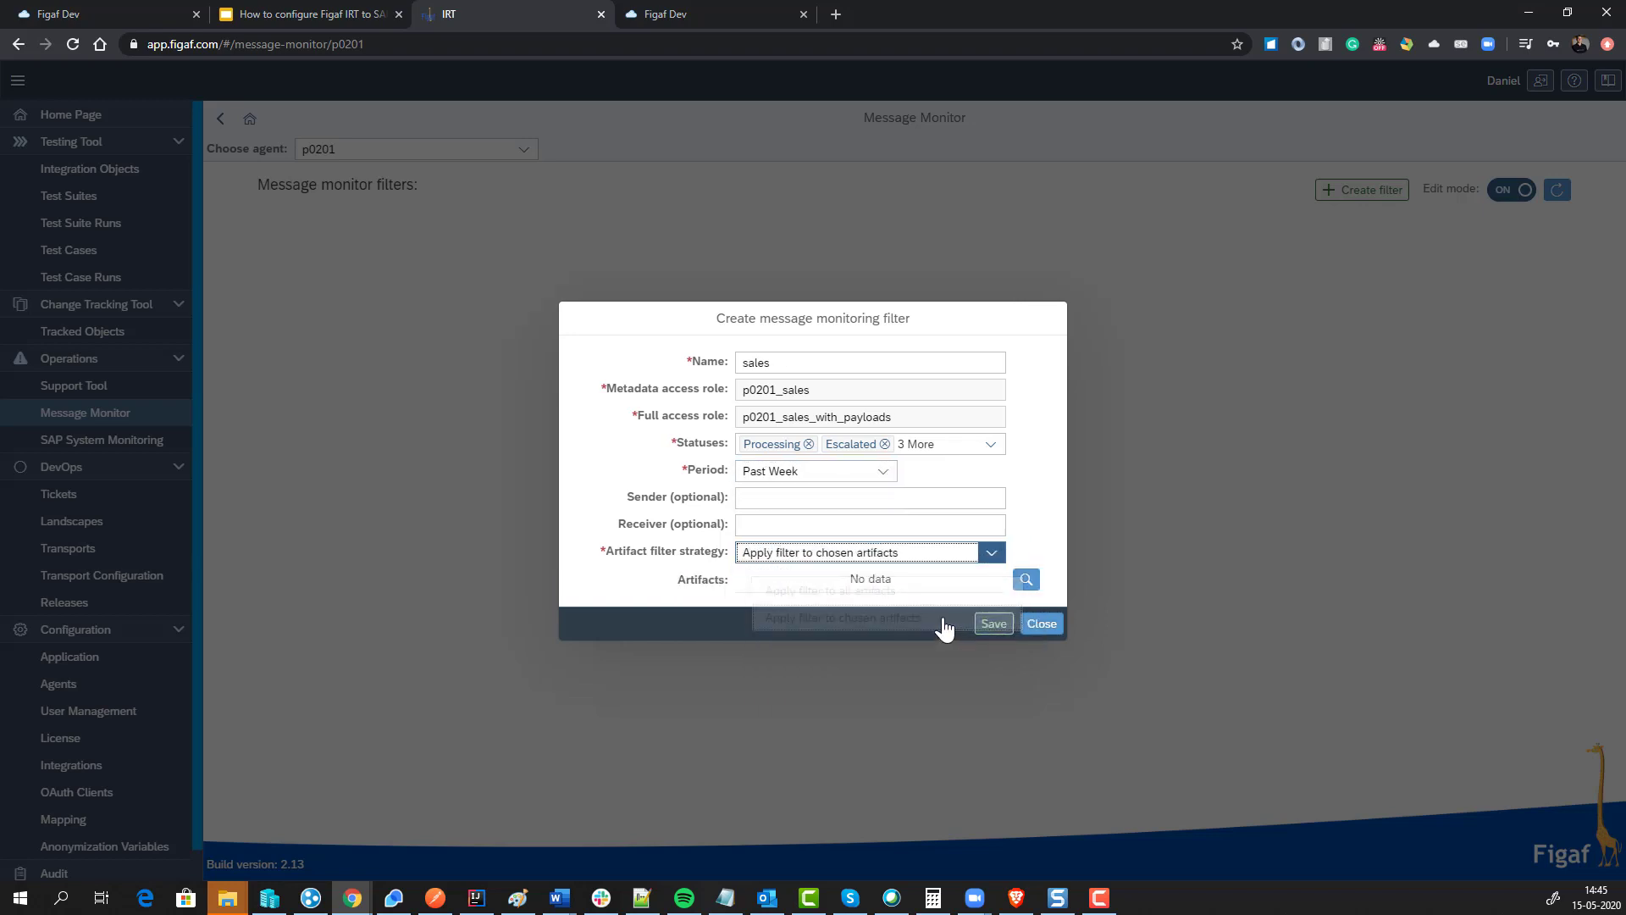
click(1025, 580)
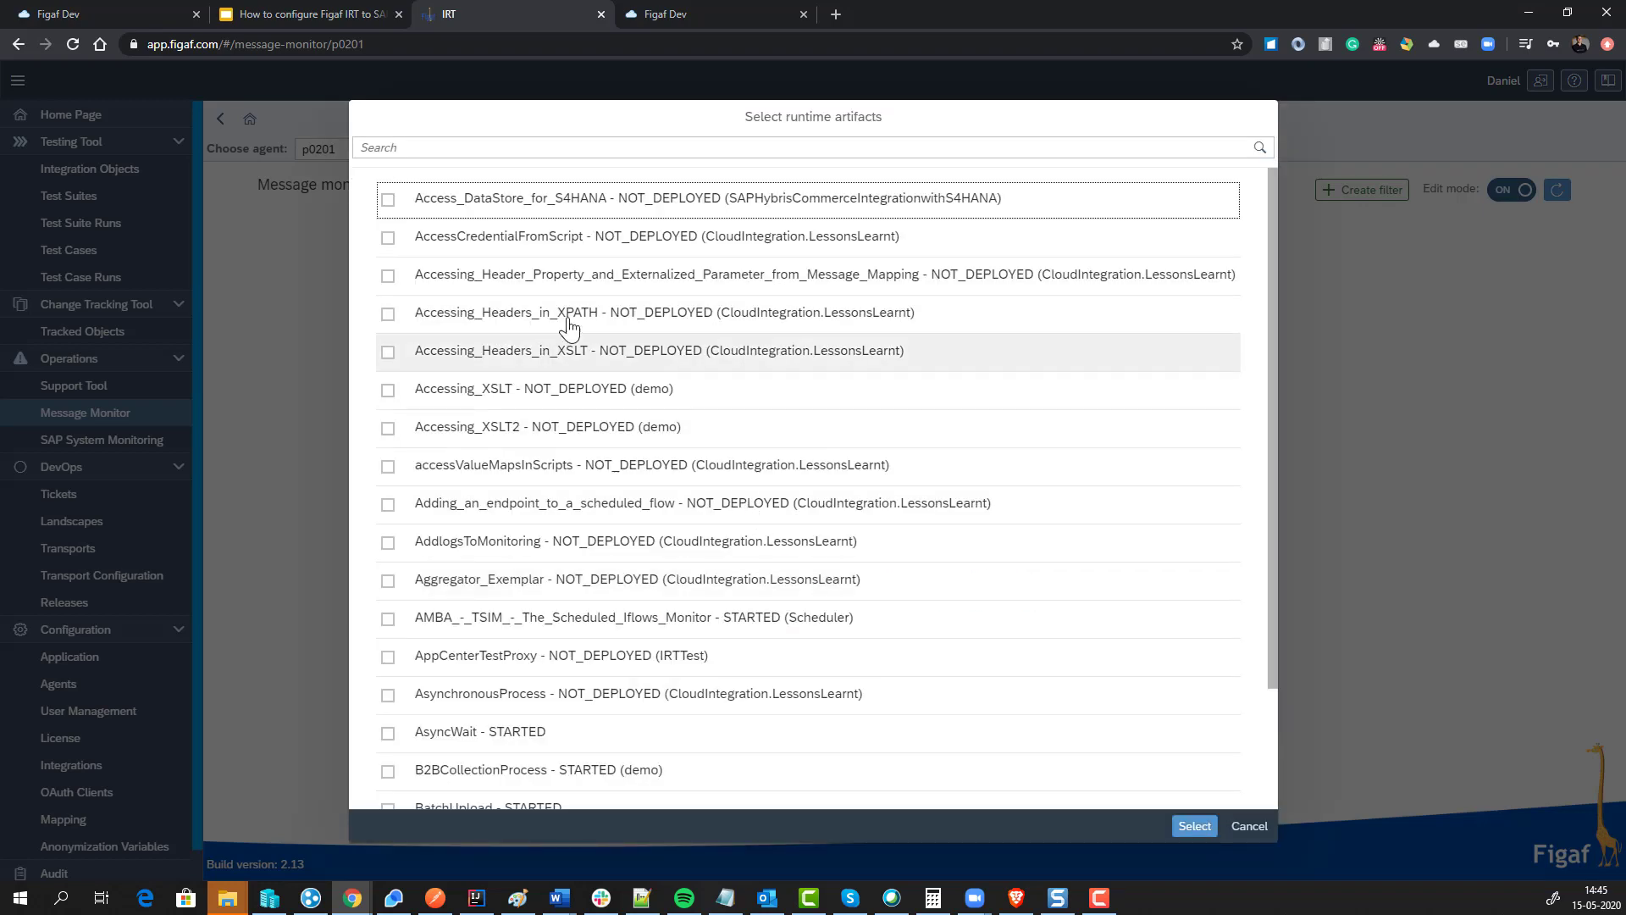
click(573, 147)
text(fast)
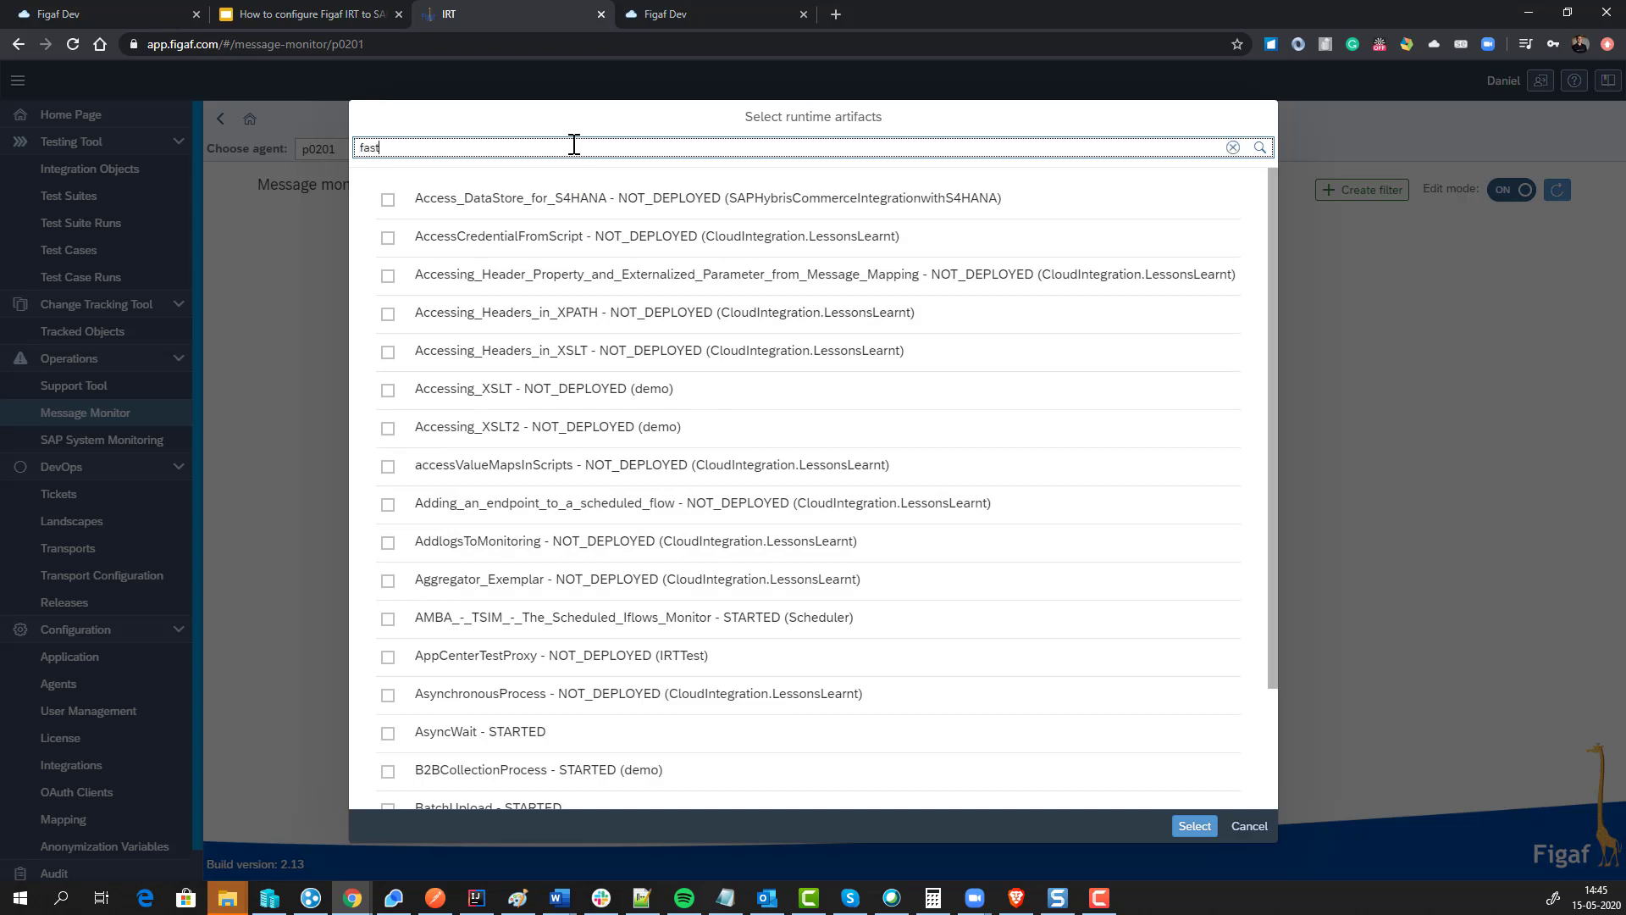
text(er)
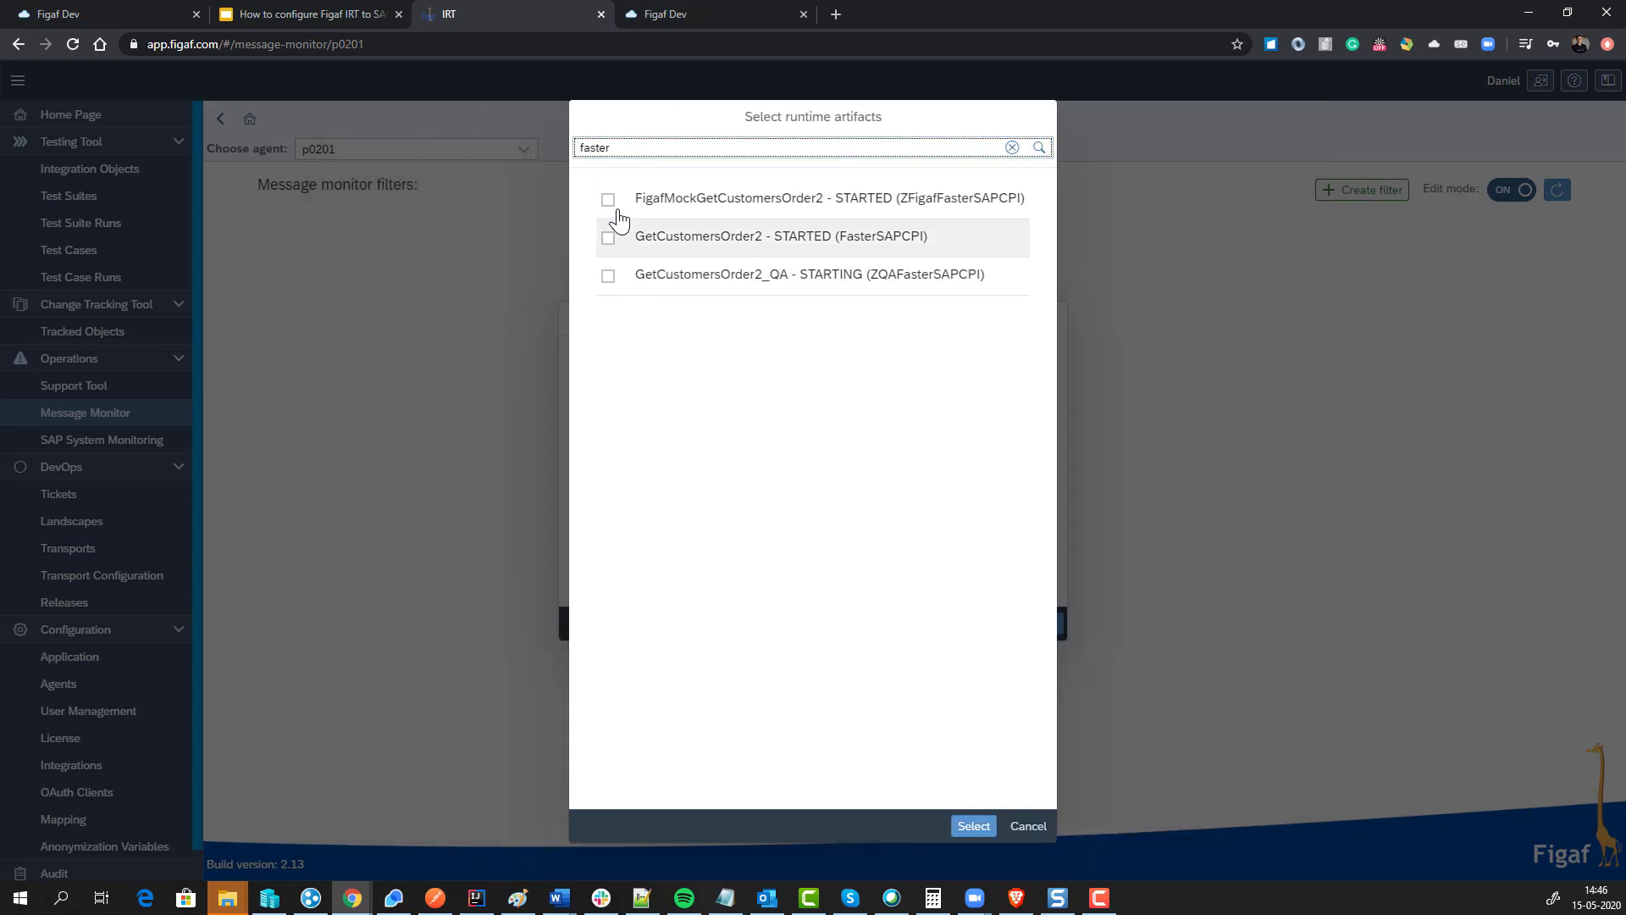
click(608, 200)
click(608, 264)
click(608, 303)
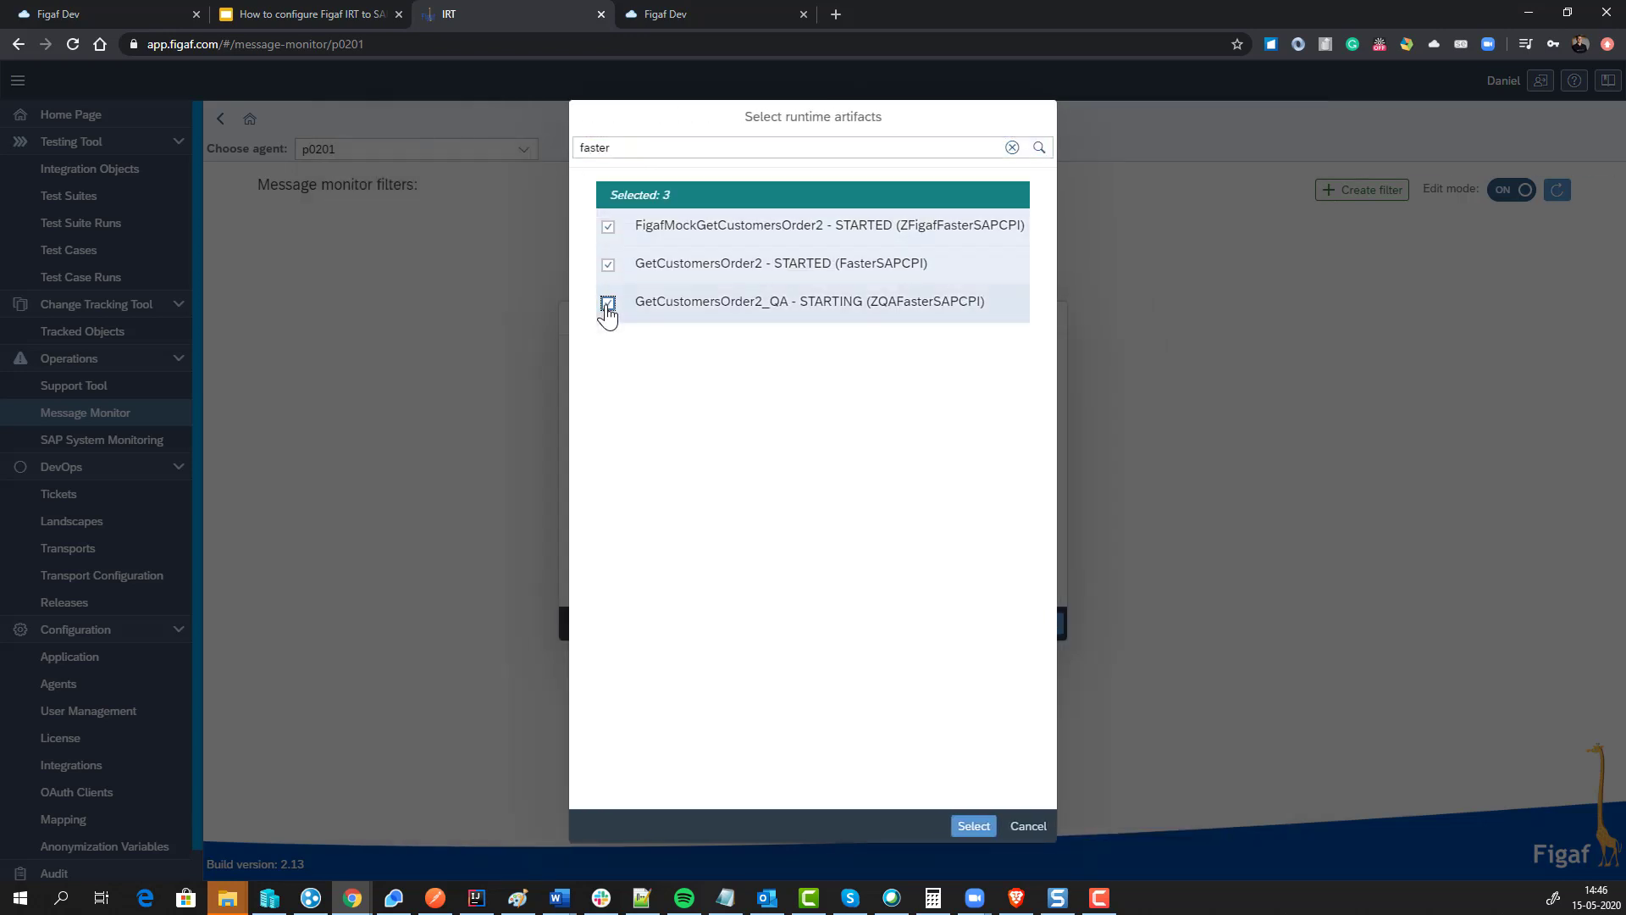
click(964, 827)
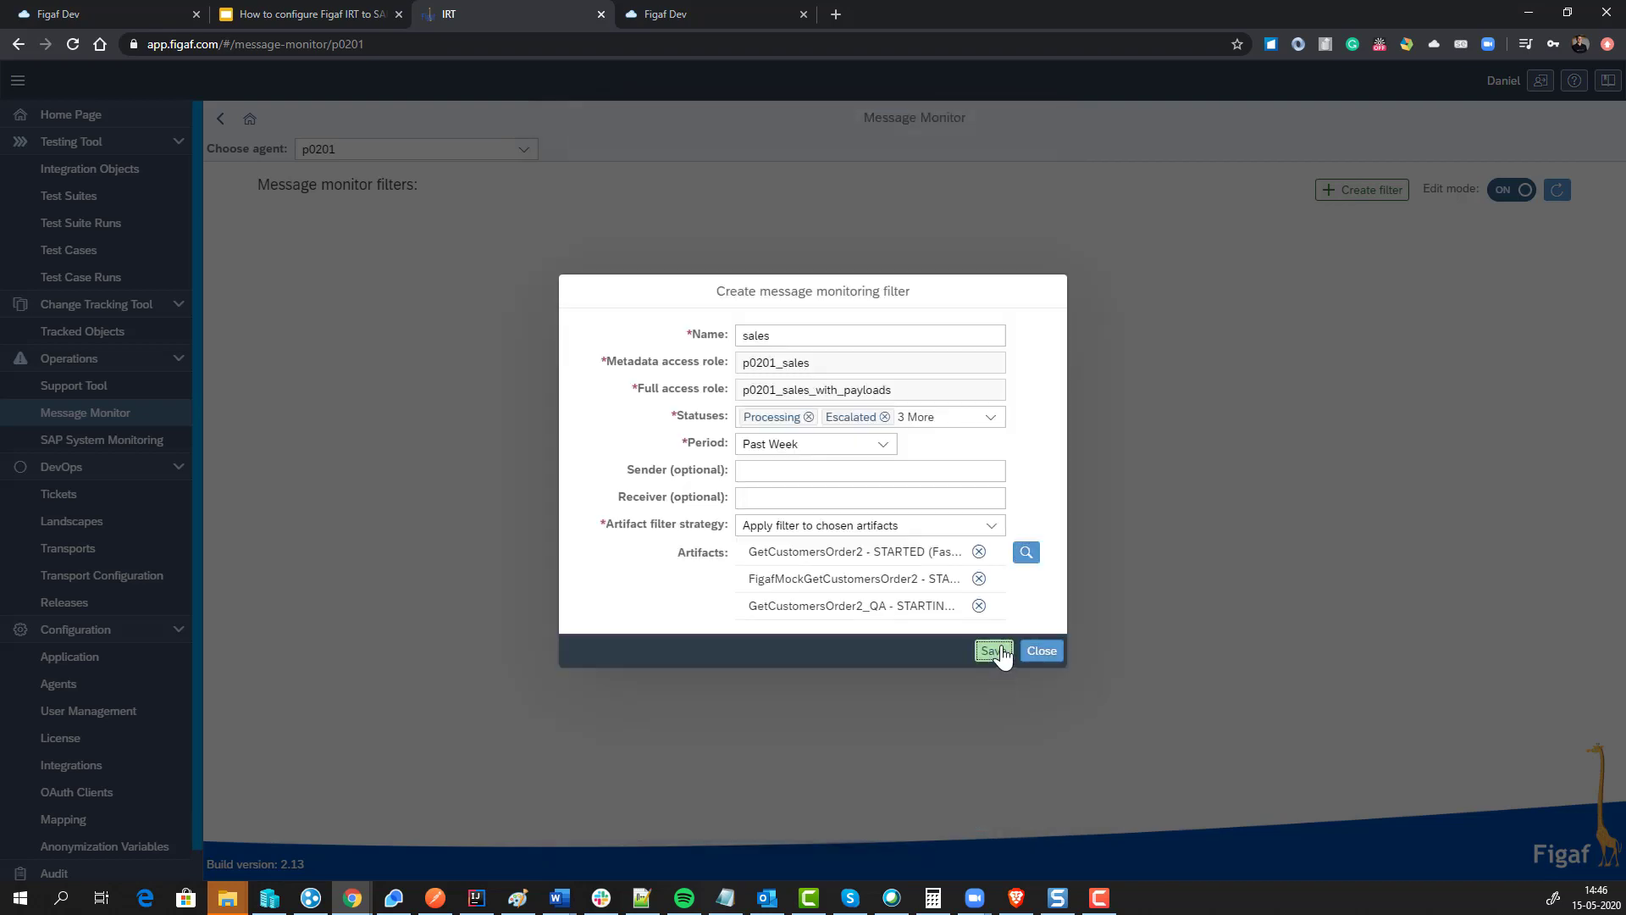
click(993, 650)
click(929, 513)
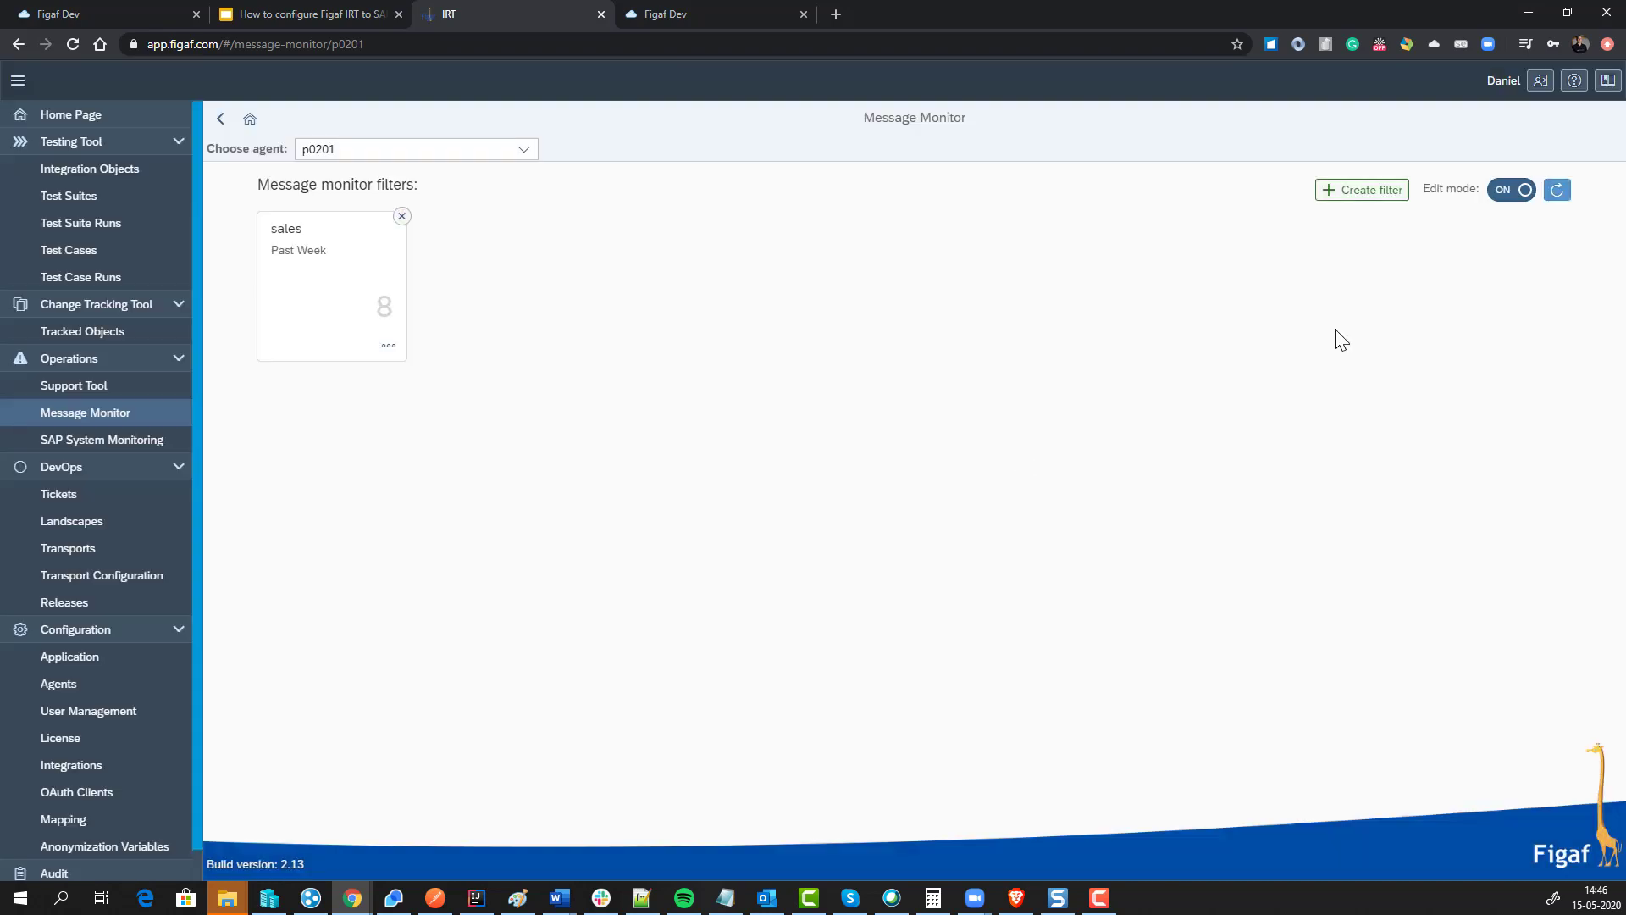
Step: Turn off edit mode, open the sales filter's messages and inspect the Integration Flows choices
click(1514, 190)
click(378, 308)
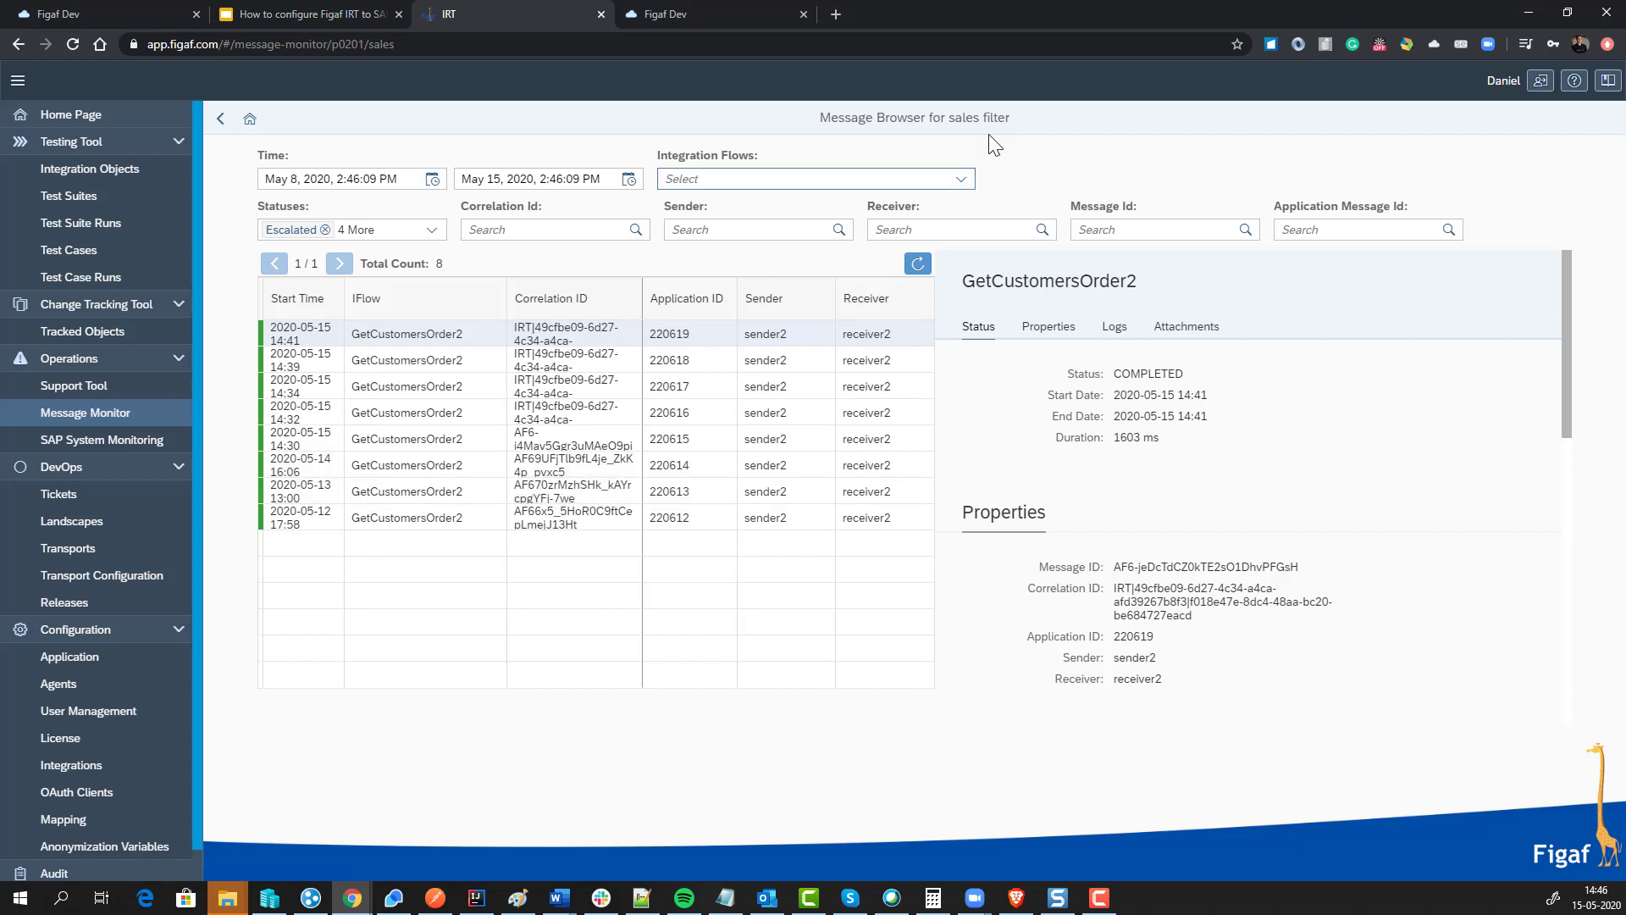
click(960, 179)
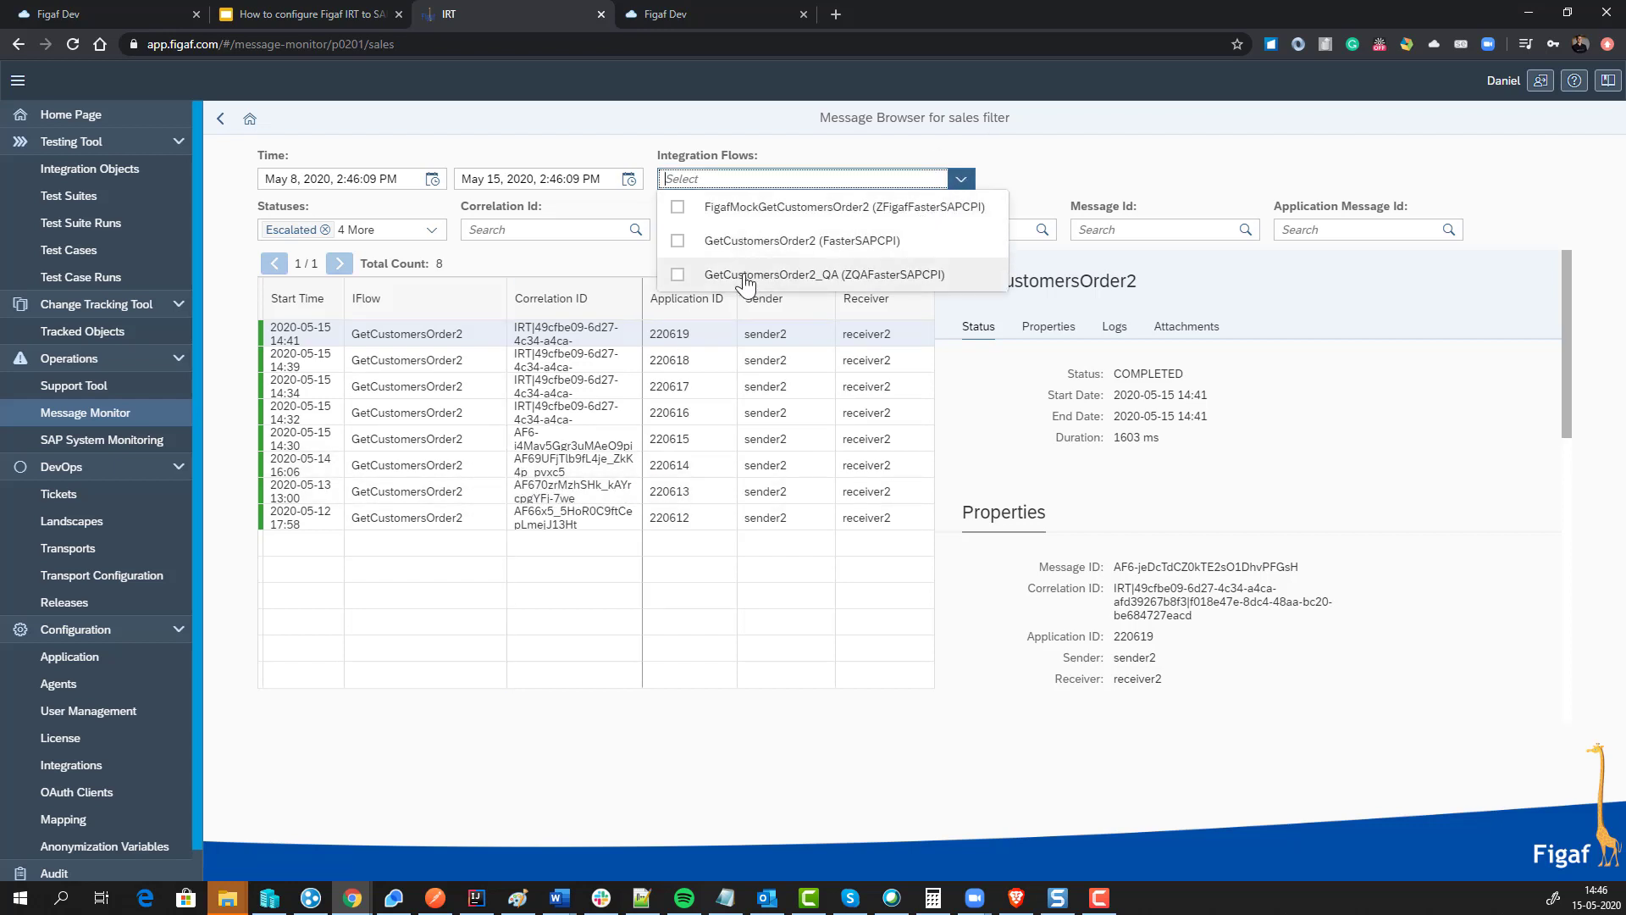
click(1088, 438)
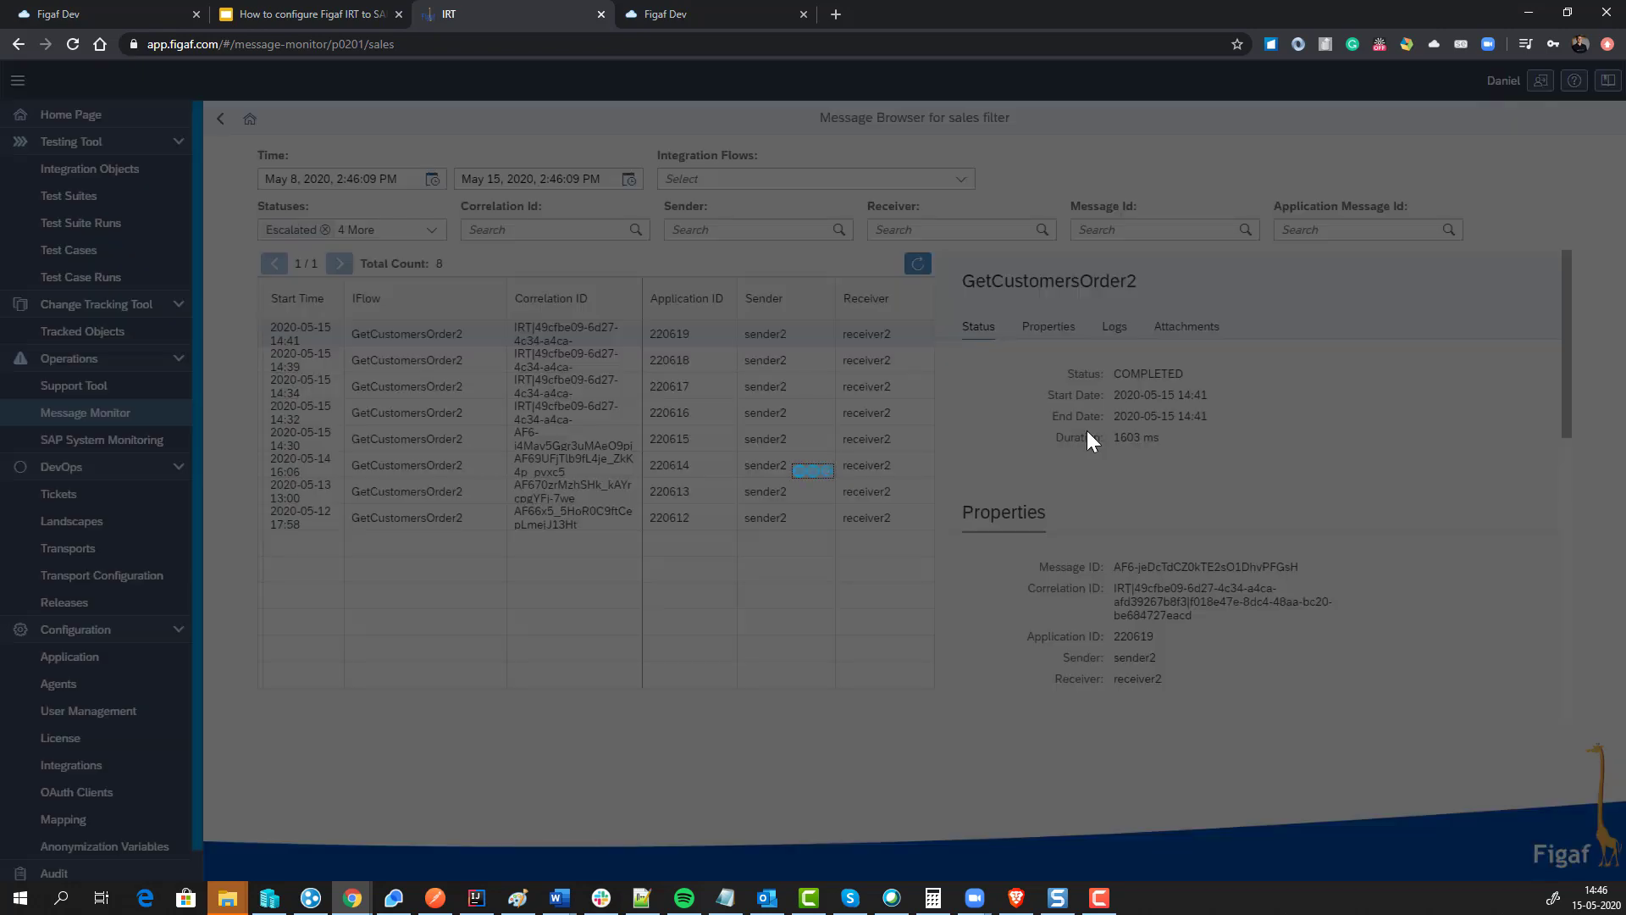
Step: Scroll through the eight messages and attachments, then return to the Message Monitor overview
scroll(1086, 432, down, 4)
scroll(1112, 490, down, 2)
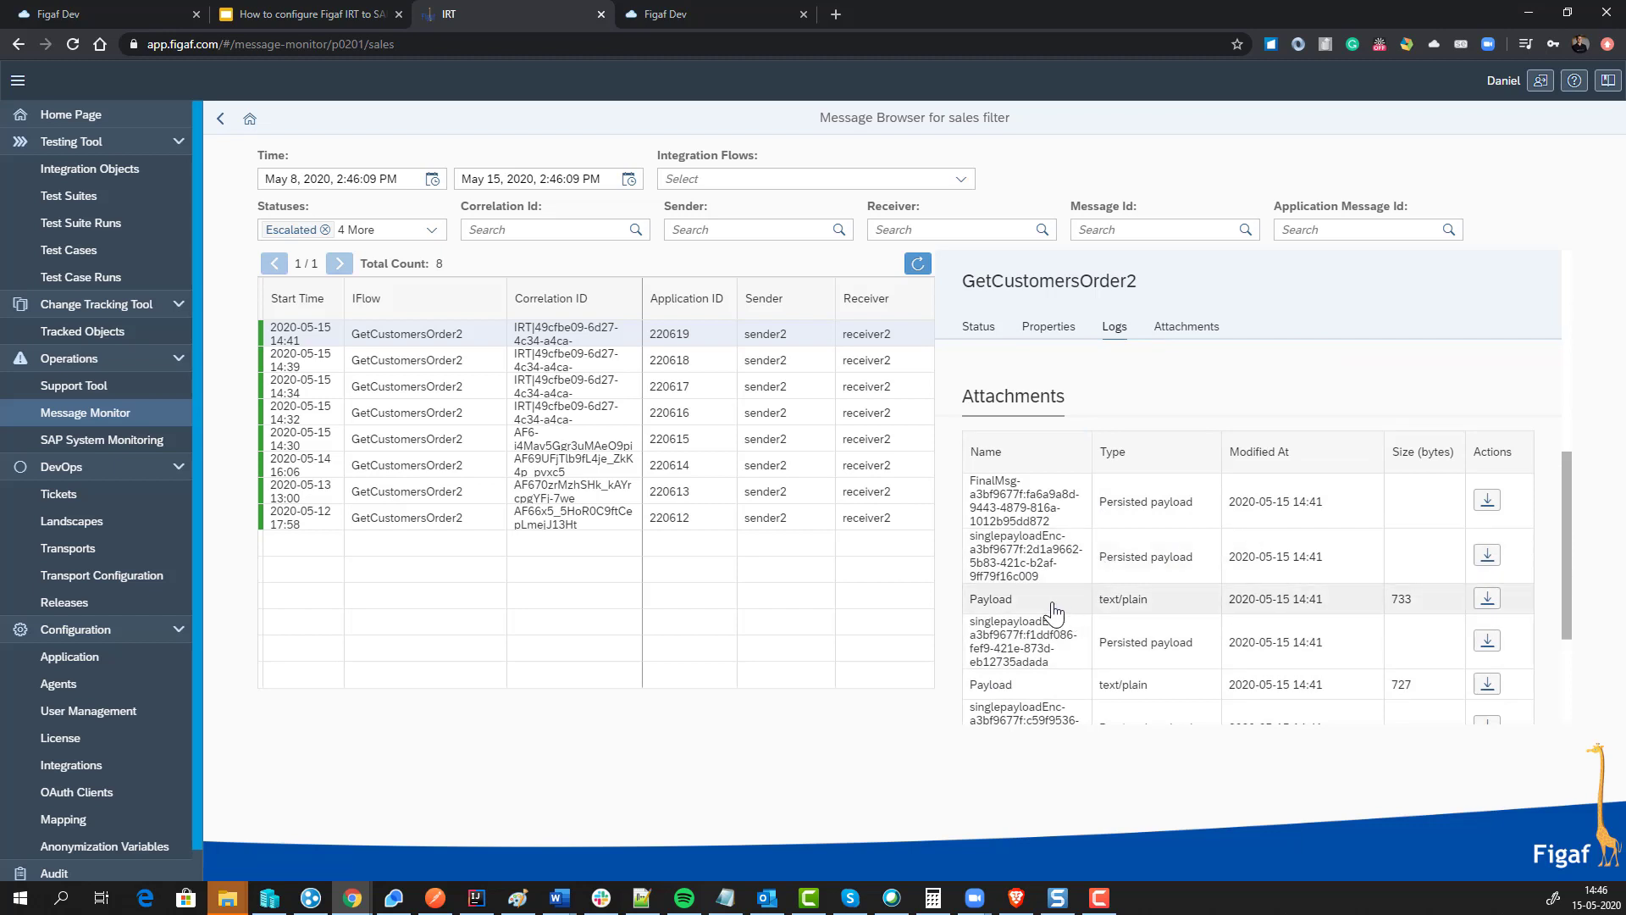
scroll(1057, 610, down, 2)
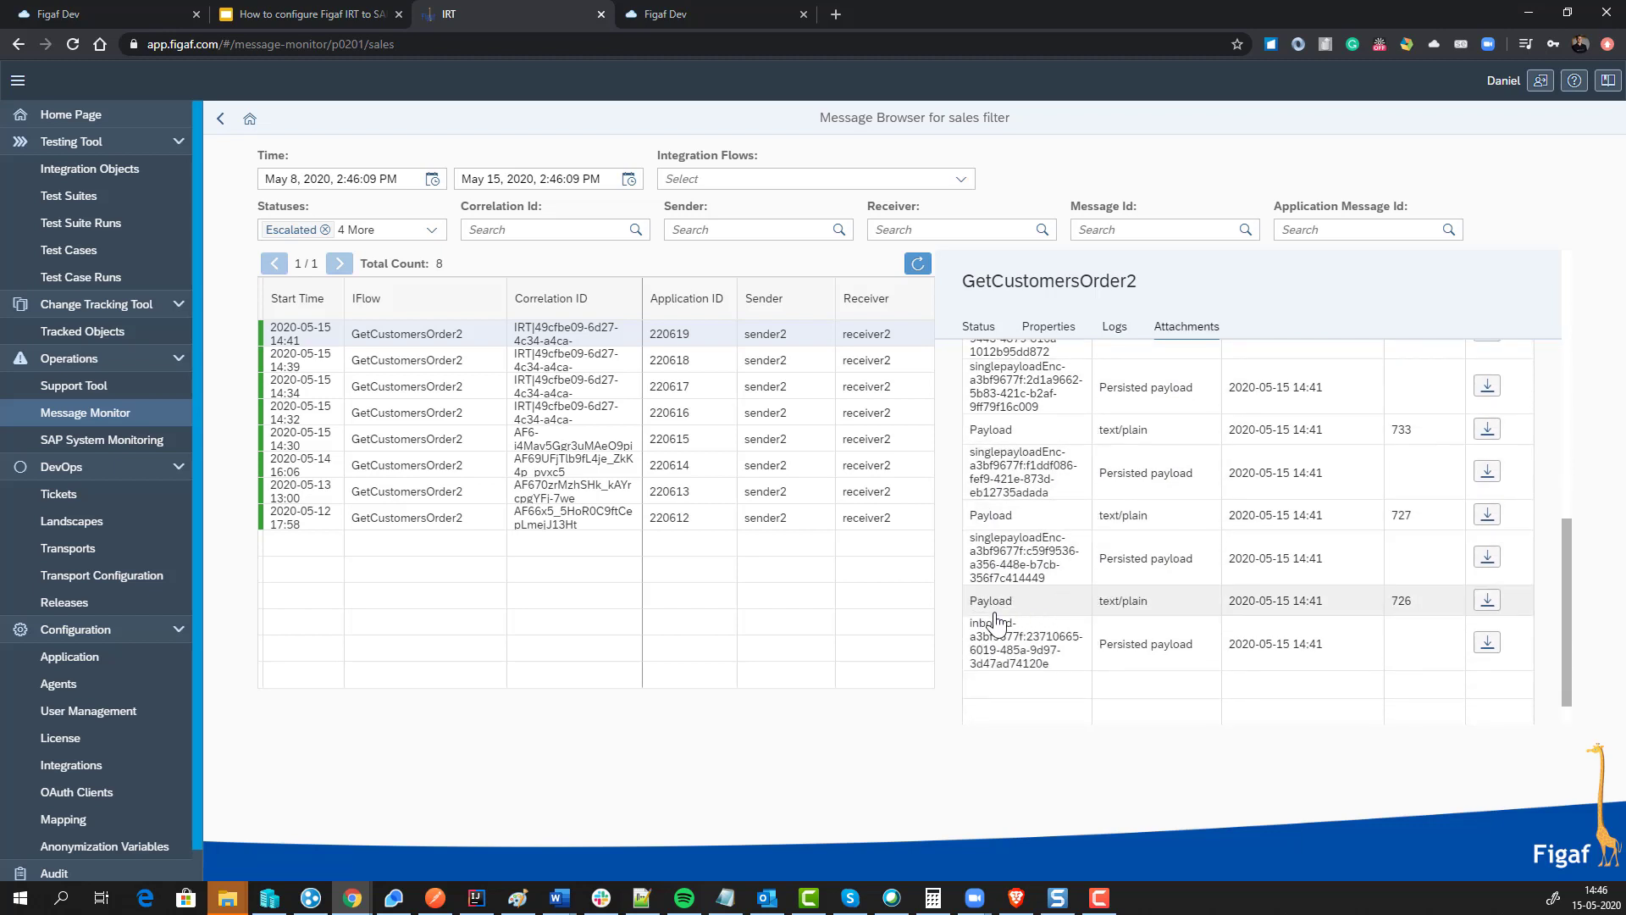
scroll(1003, 614, down, 1)
scroll(1025, 644, up, 8)
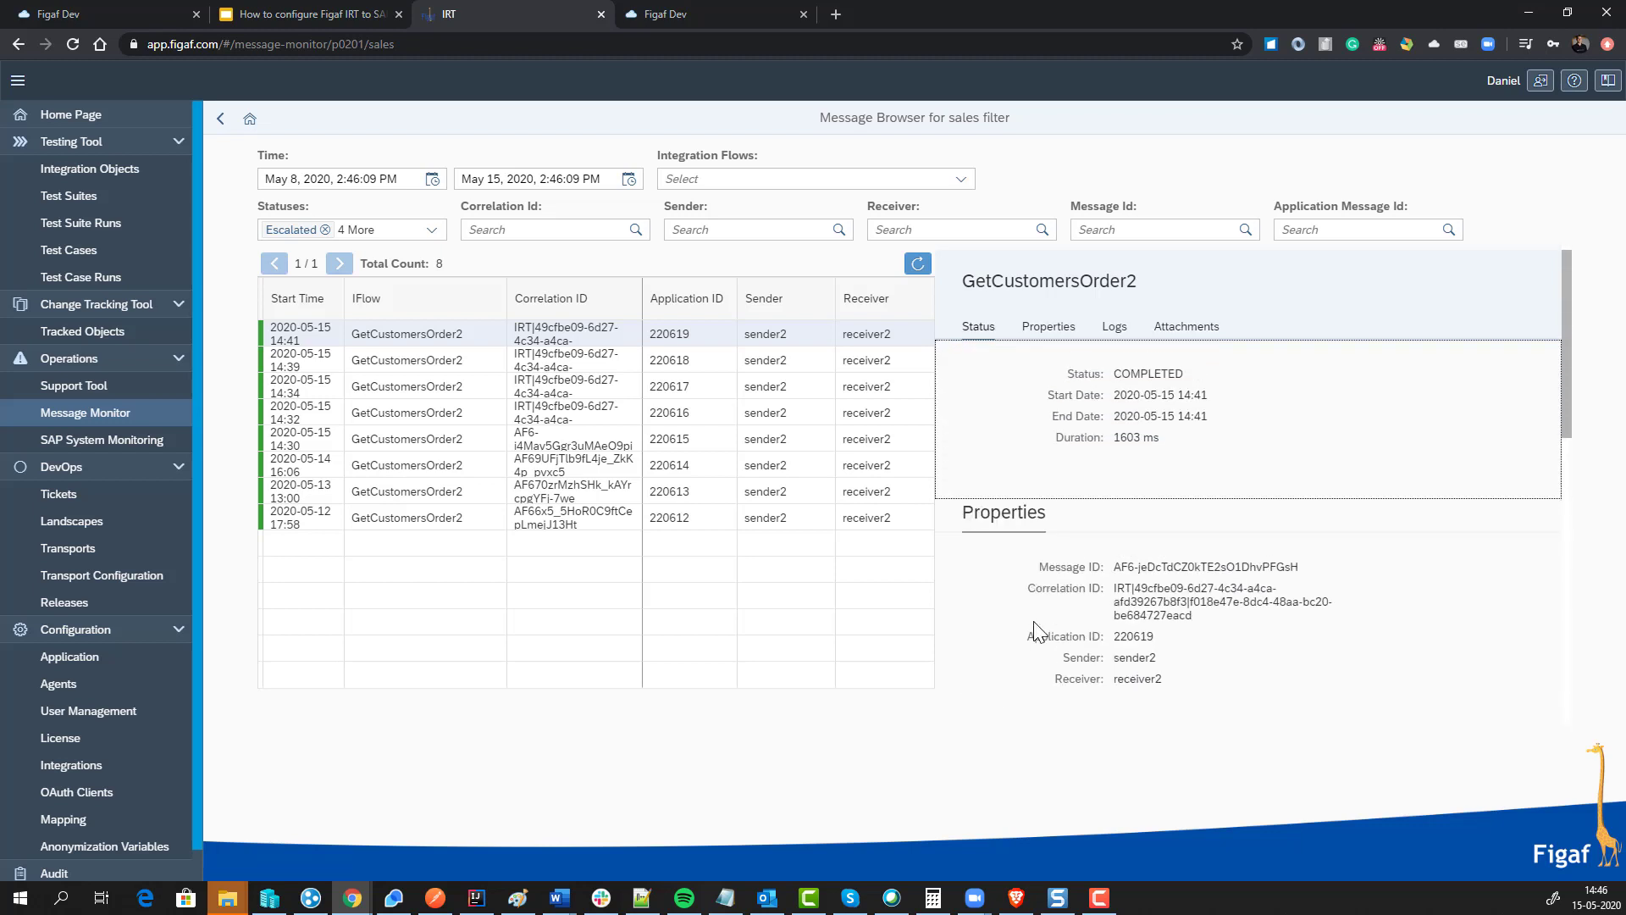
click(149, 422)
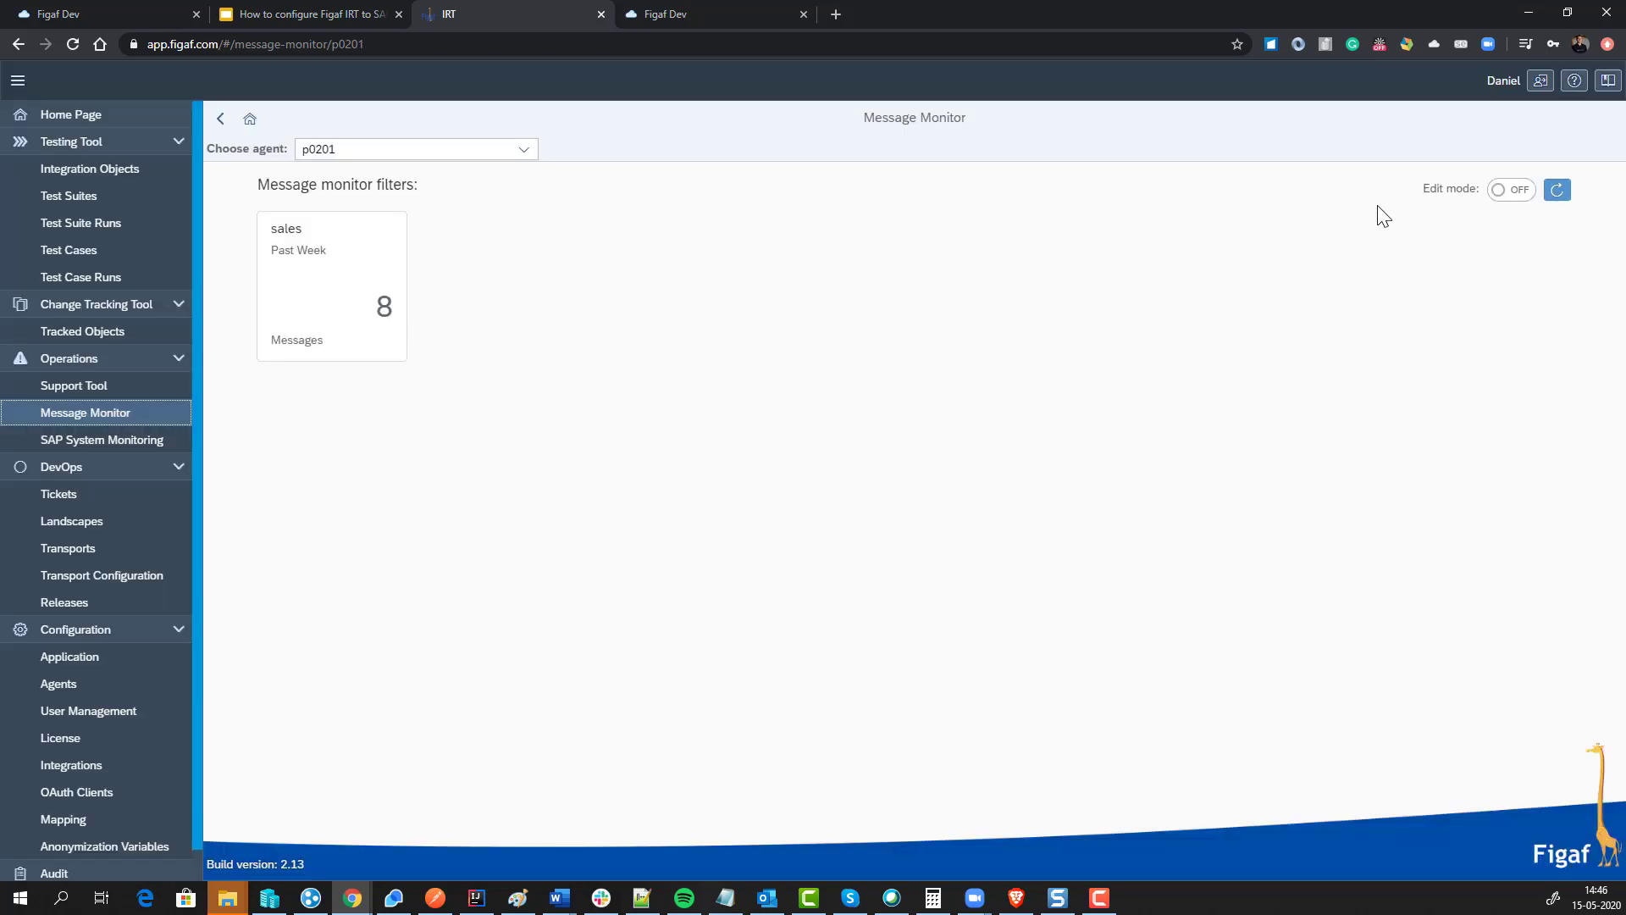
Step: Review the sales filter's Update dialog unchanged in edit mode, then go to the Support Tool page
click(1511, 189)
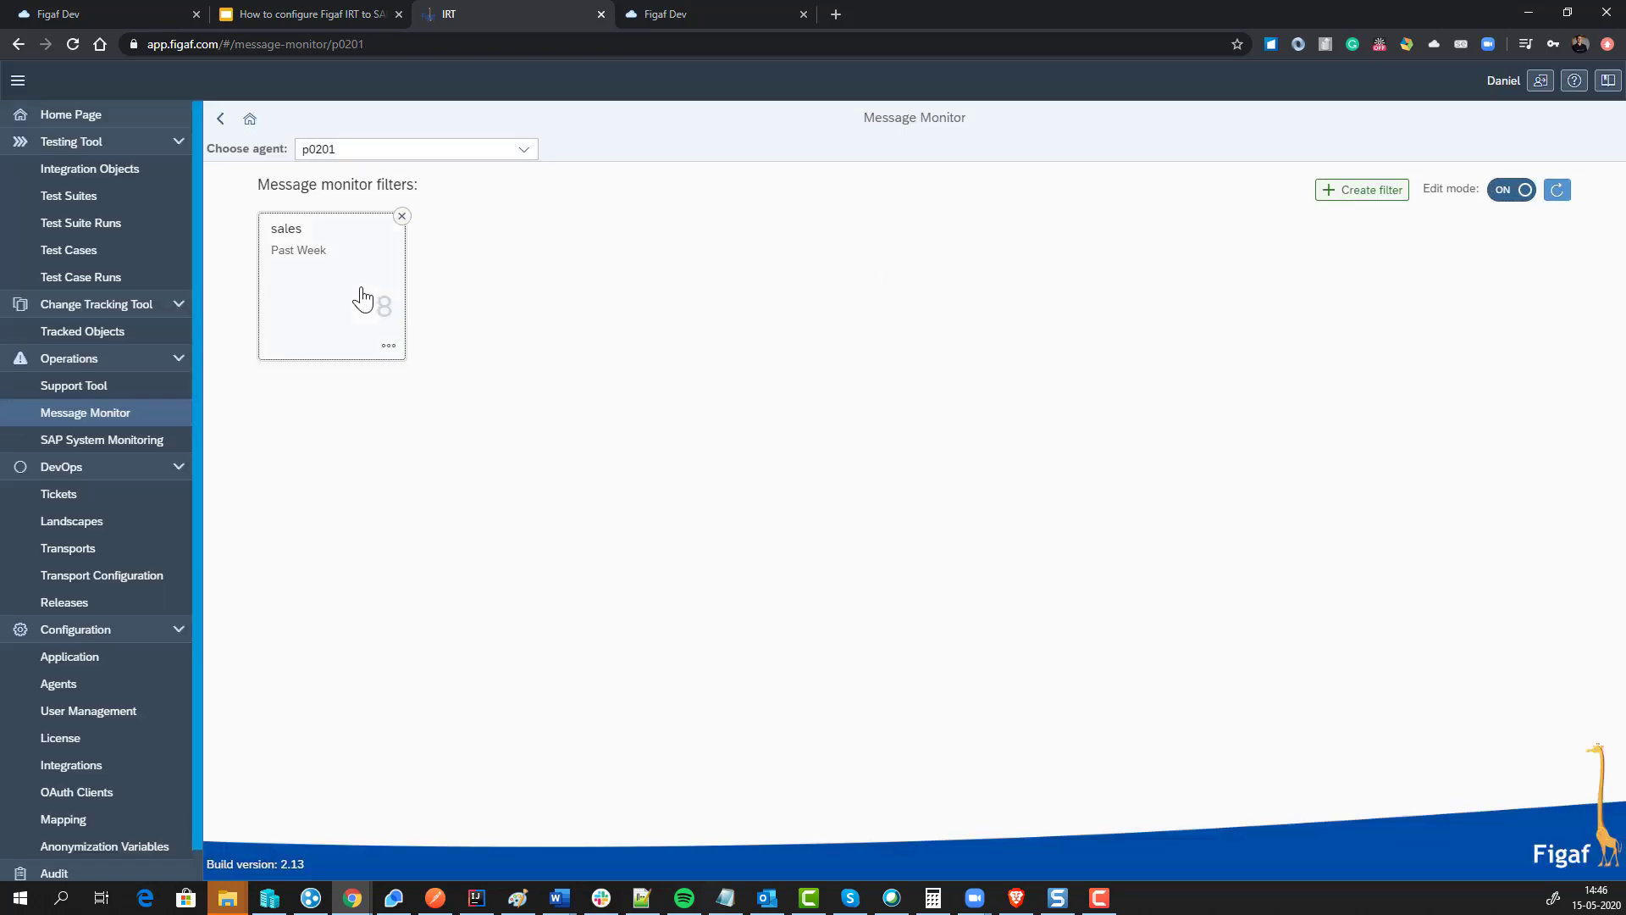
click(362, 298)
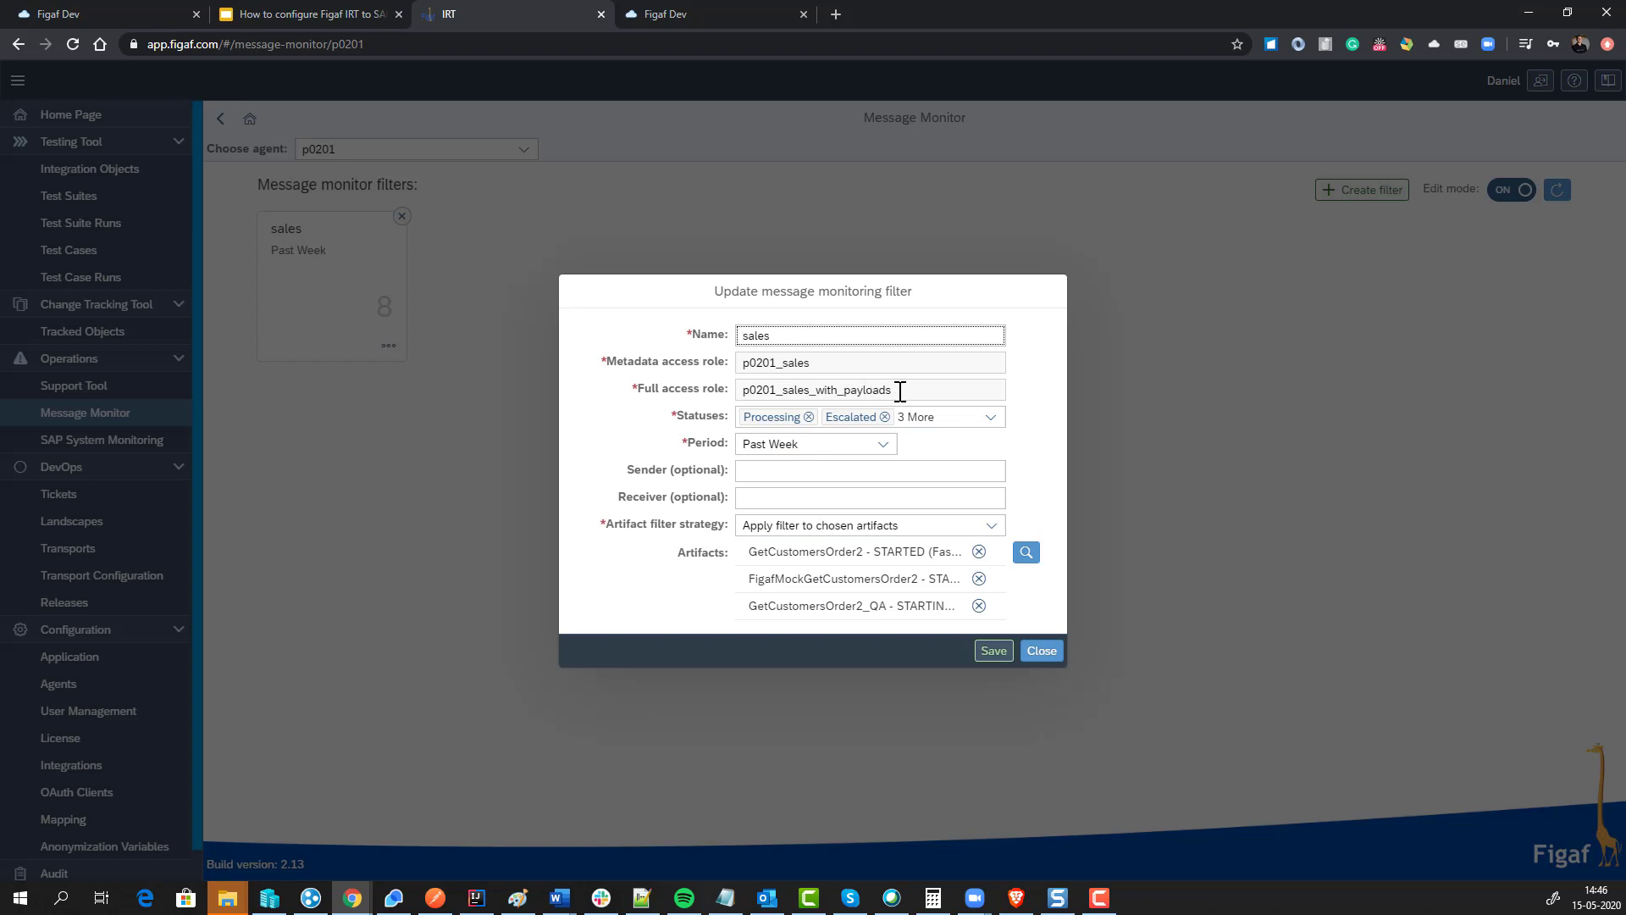
drag(900, 391, 732, 384)
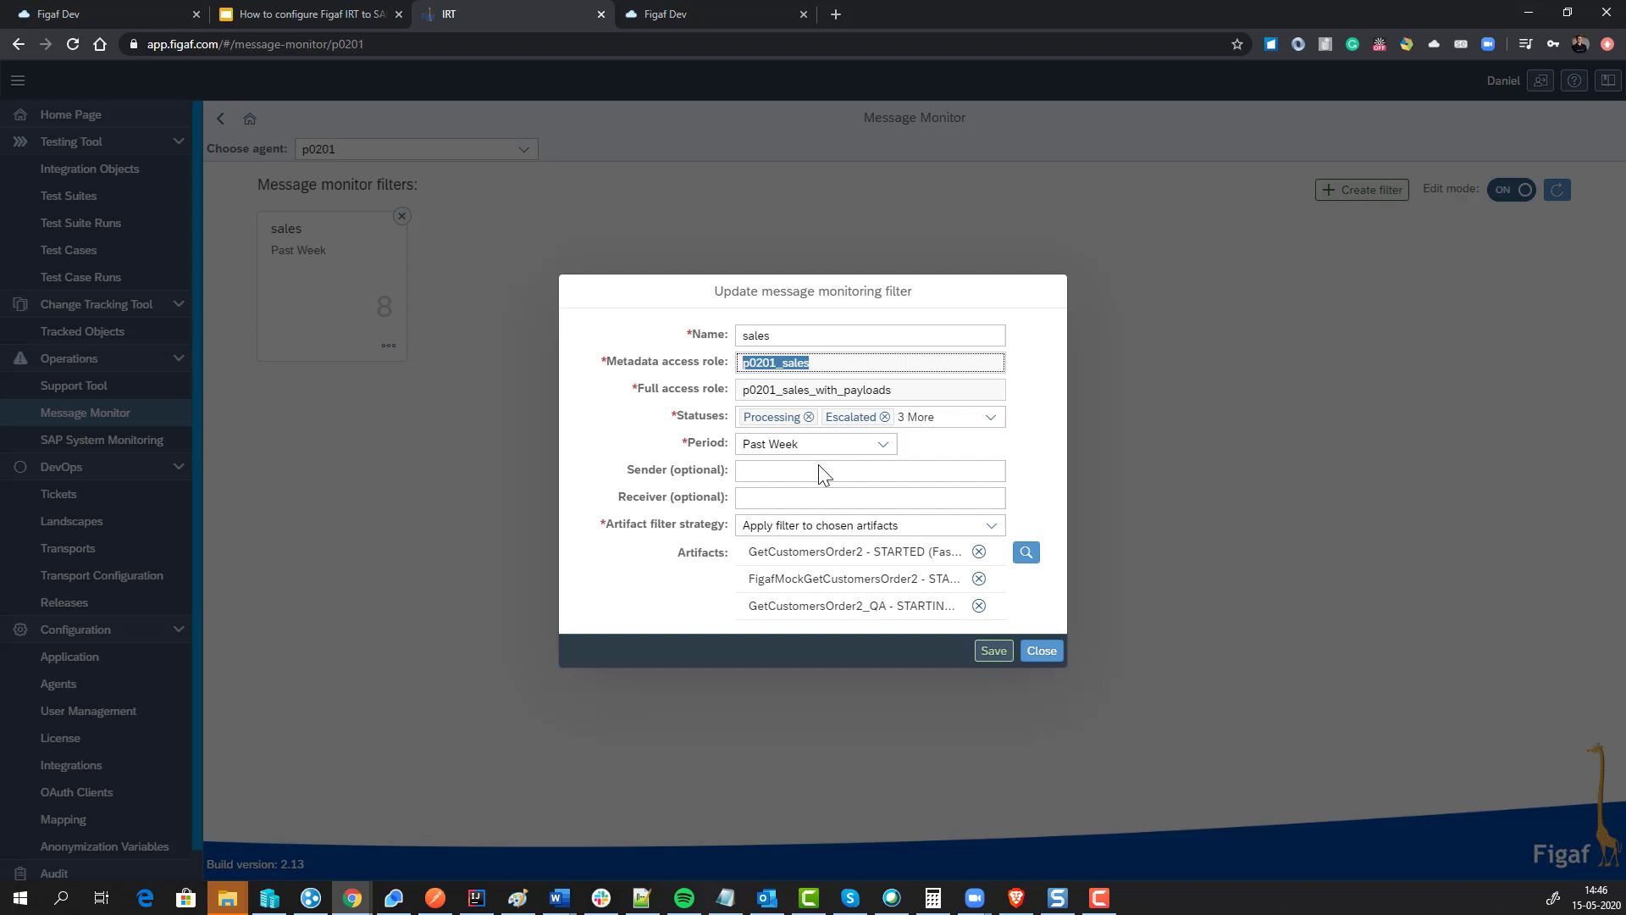
click(1037, 652)
click(1510, 191)
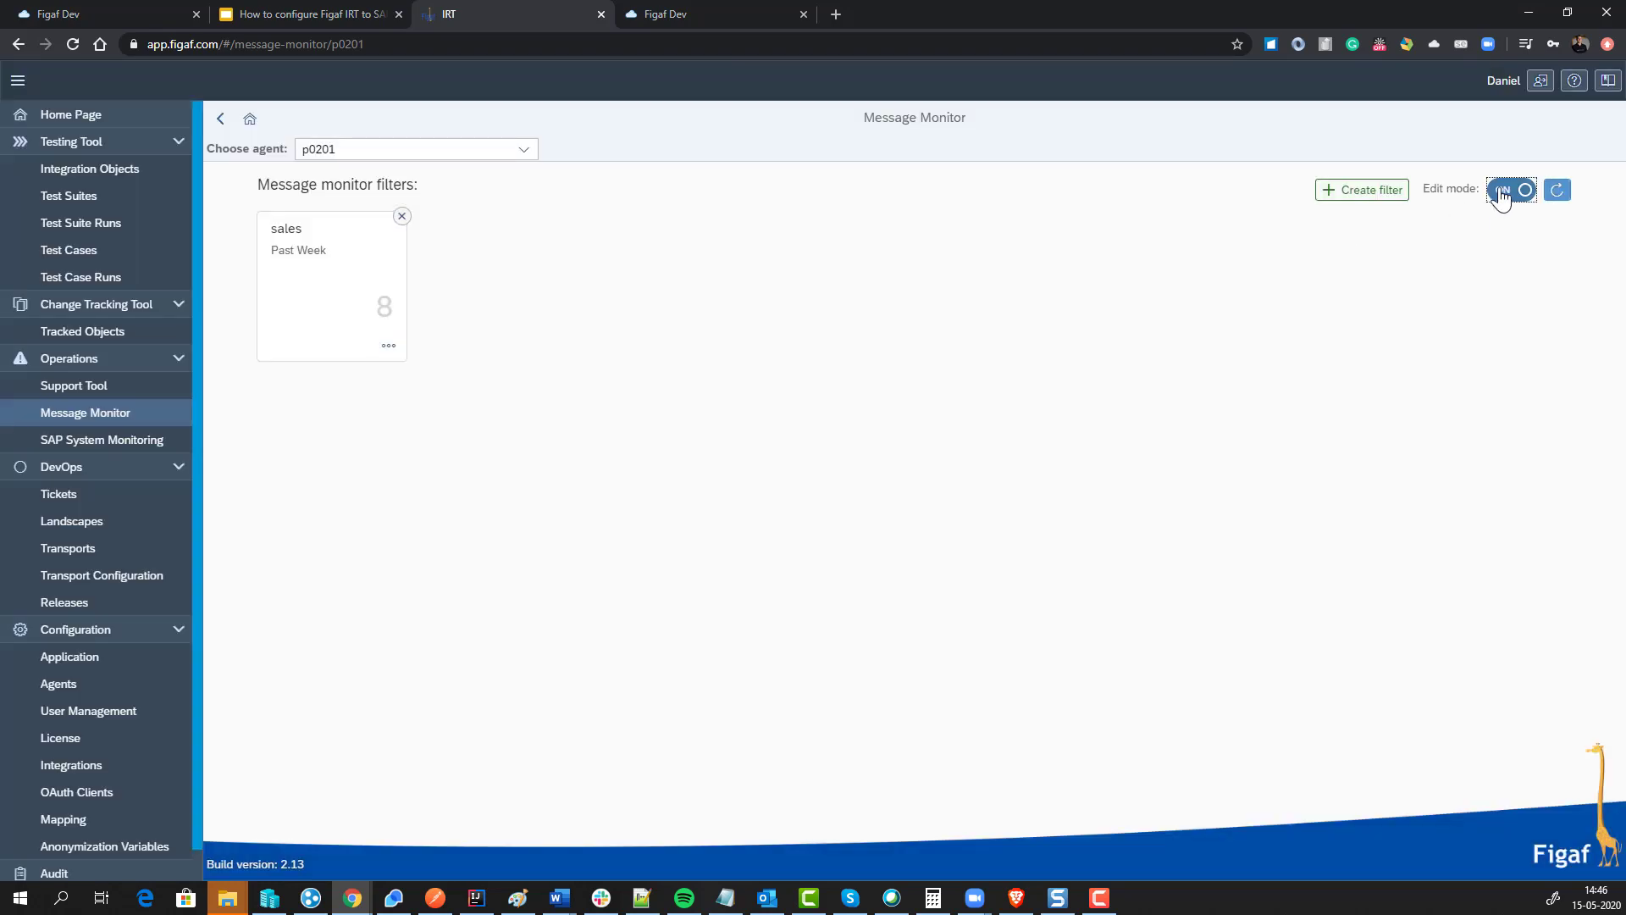
click(139, 391)
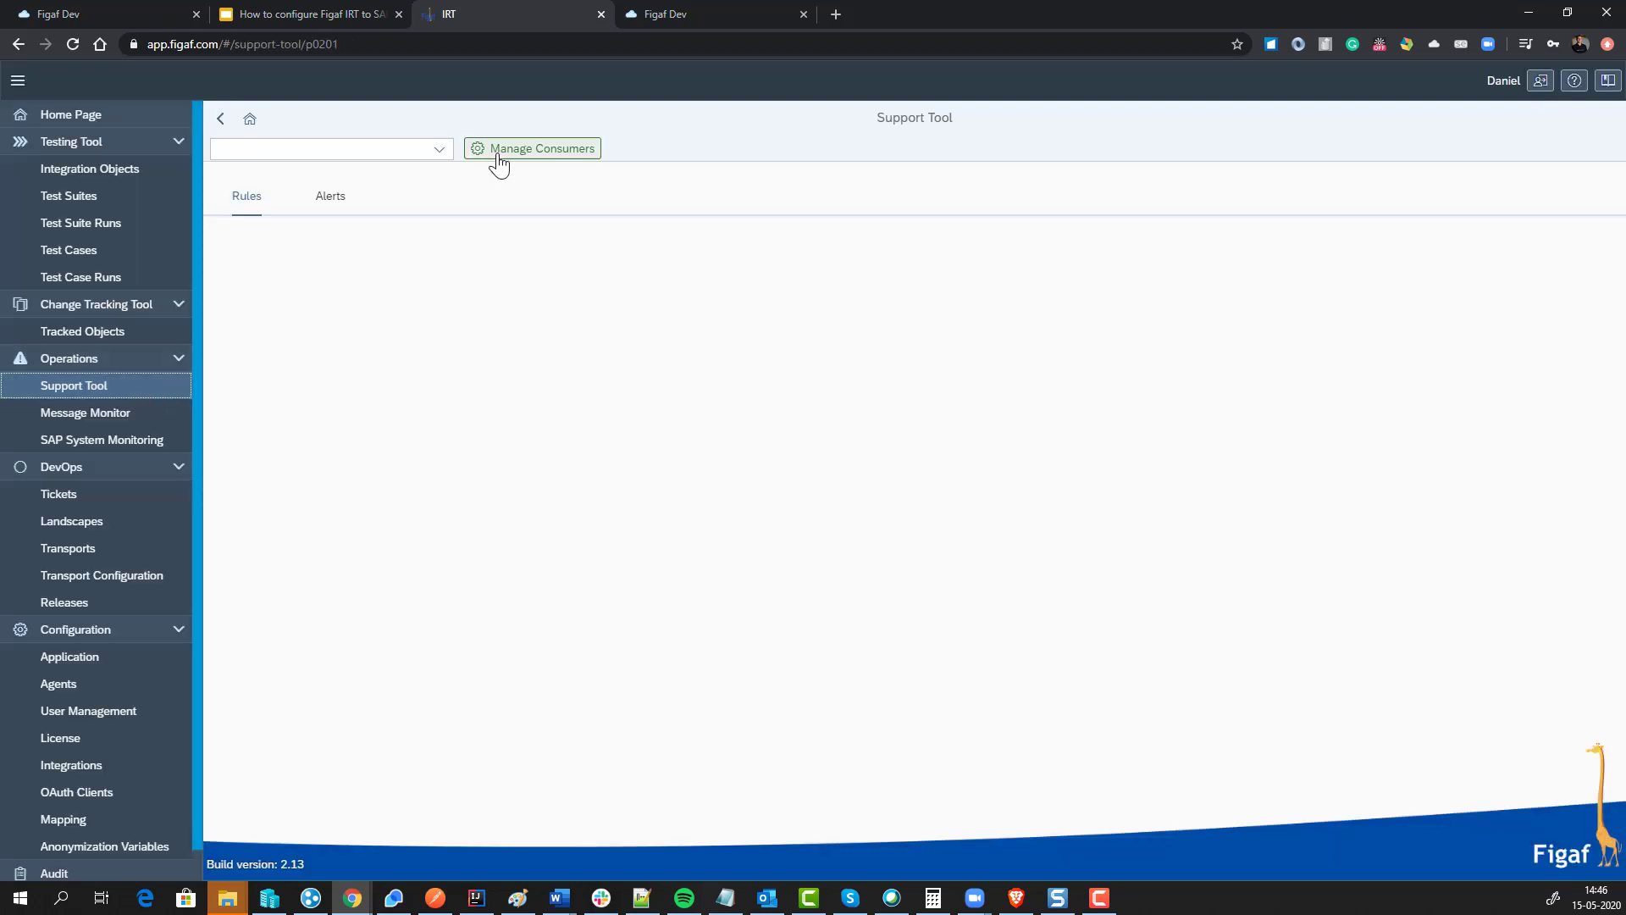
Step: Create a p0201 polling consumer 'failed' with condition Status eq 'FAILED', test it and save
click(498, 165)
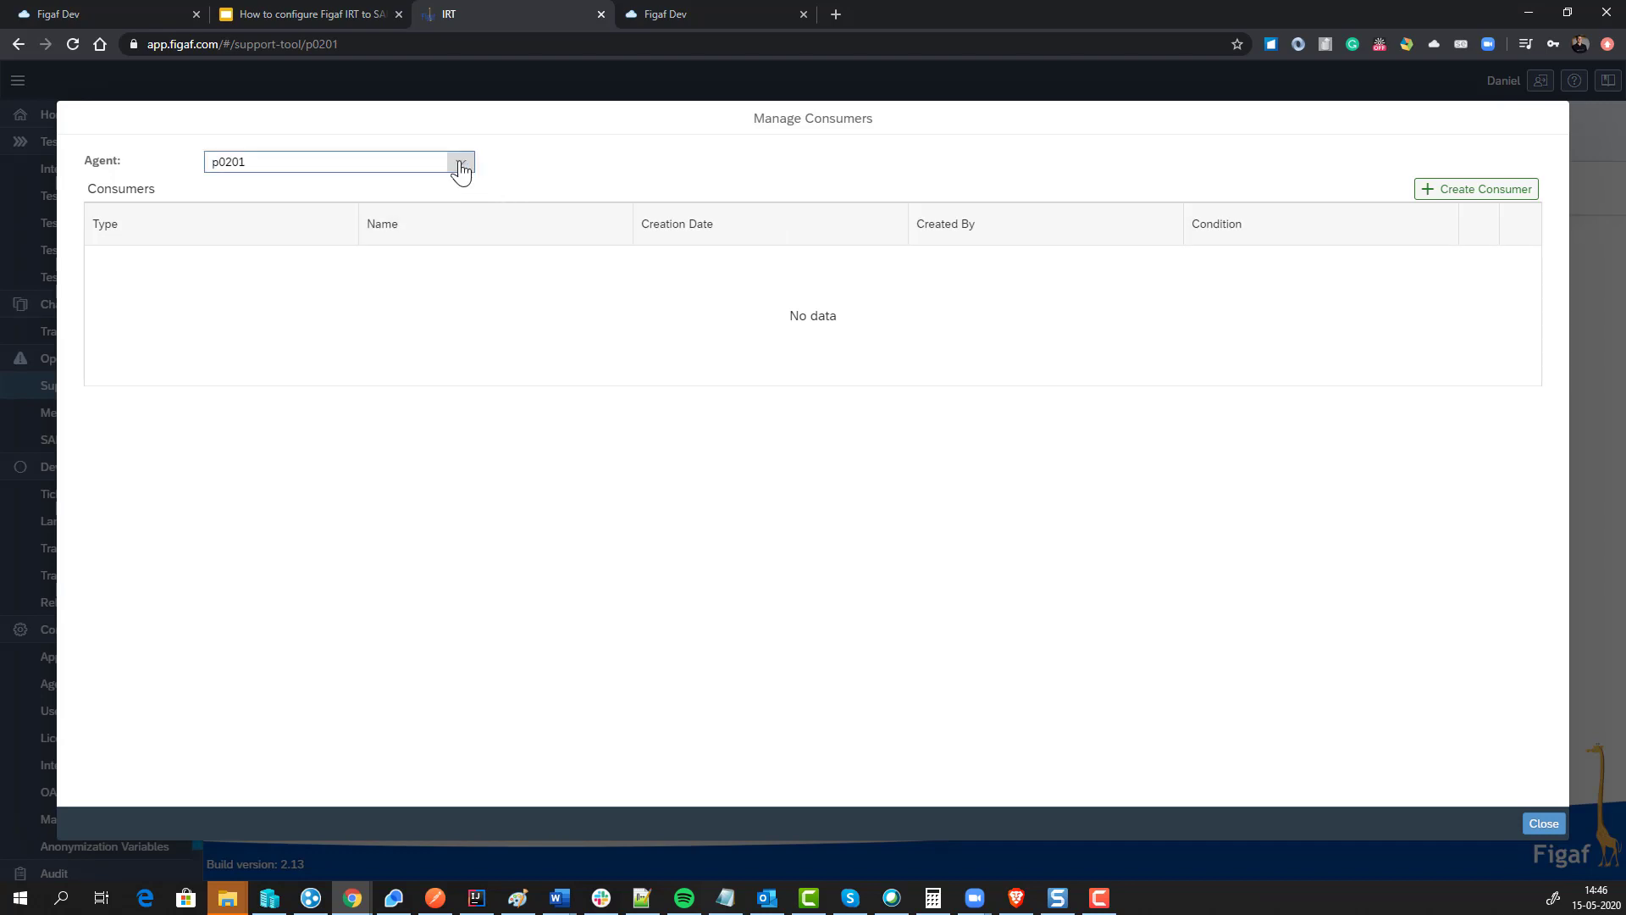
click(1434, 193)
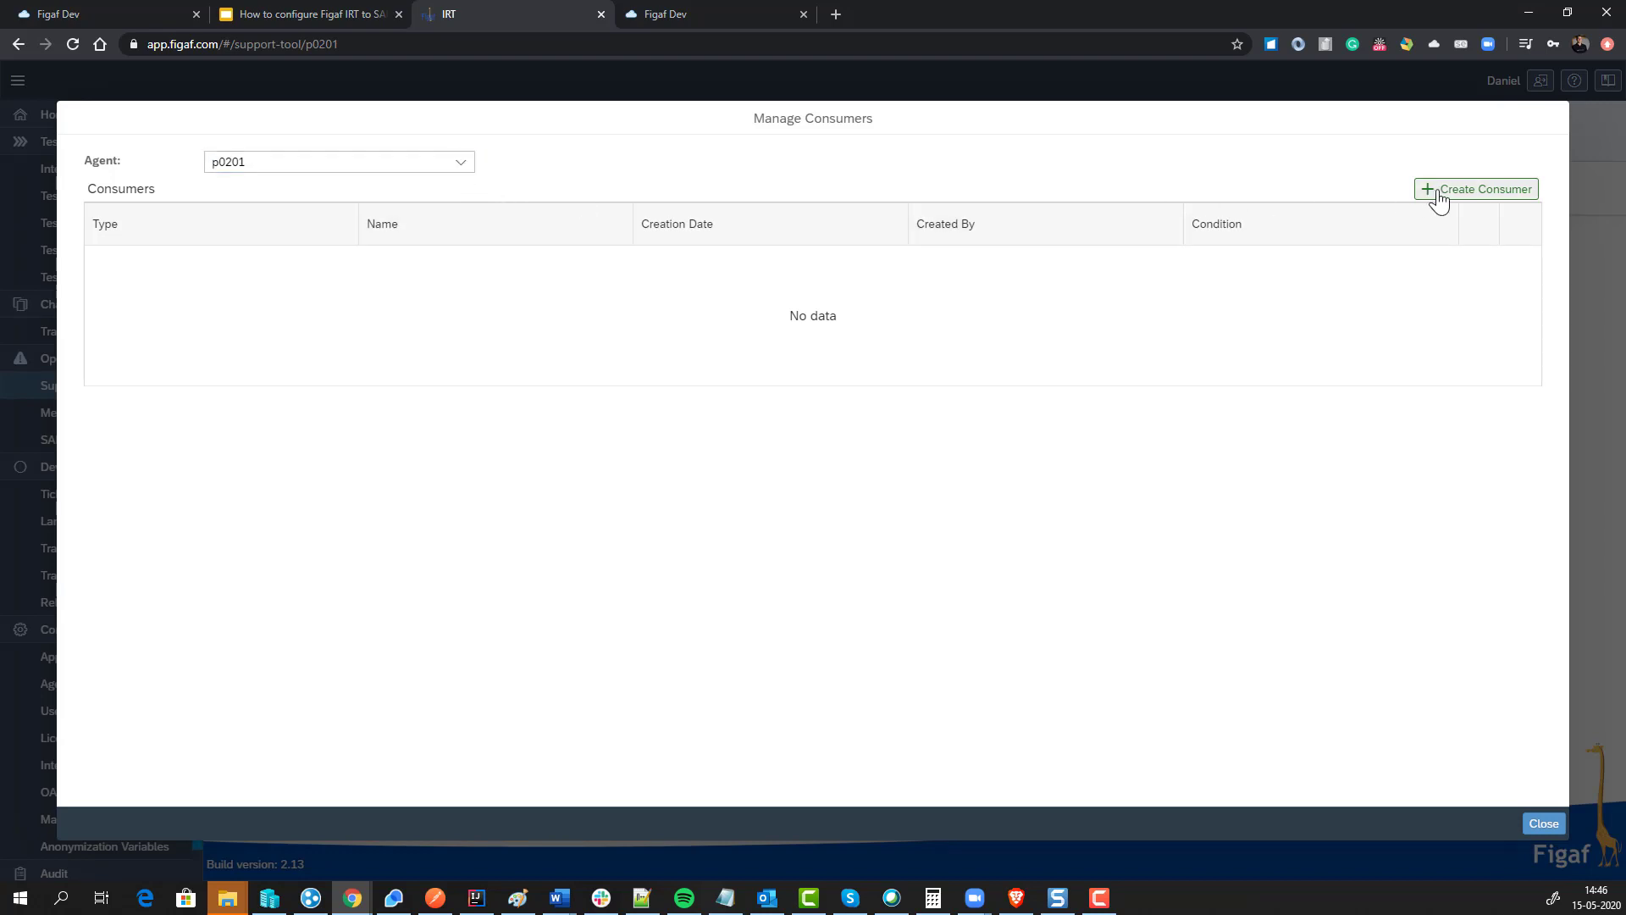
click(912, 429)
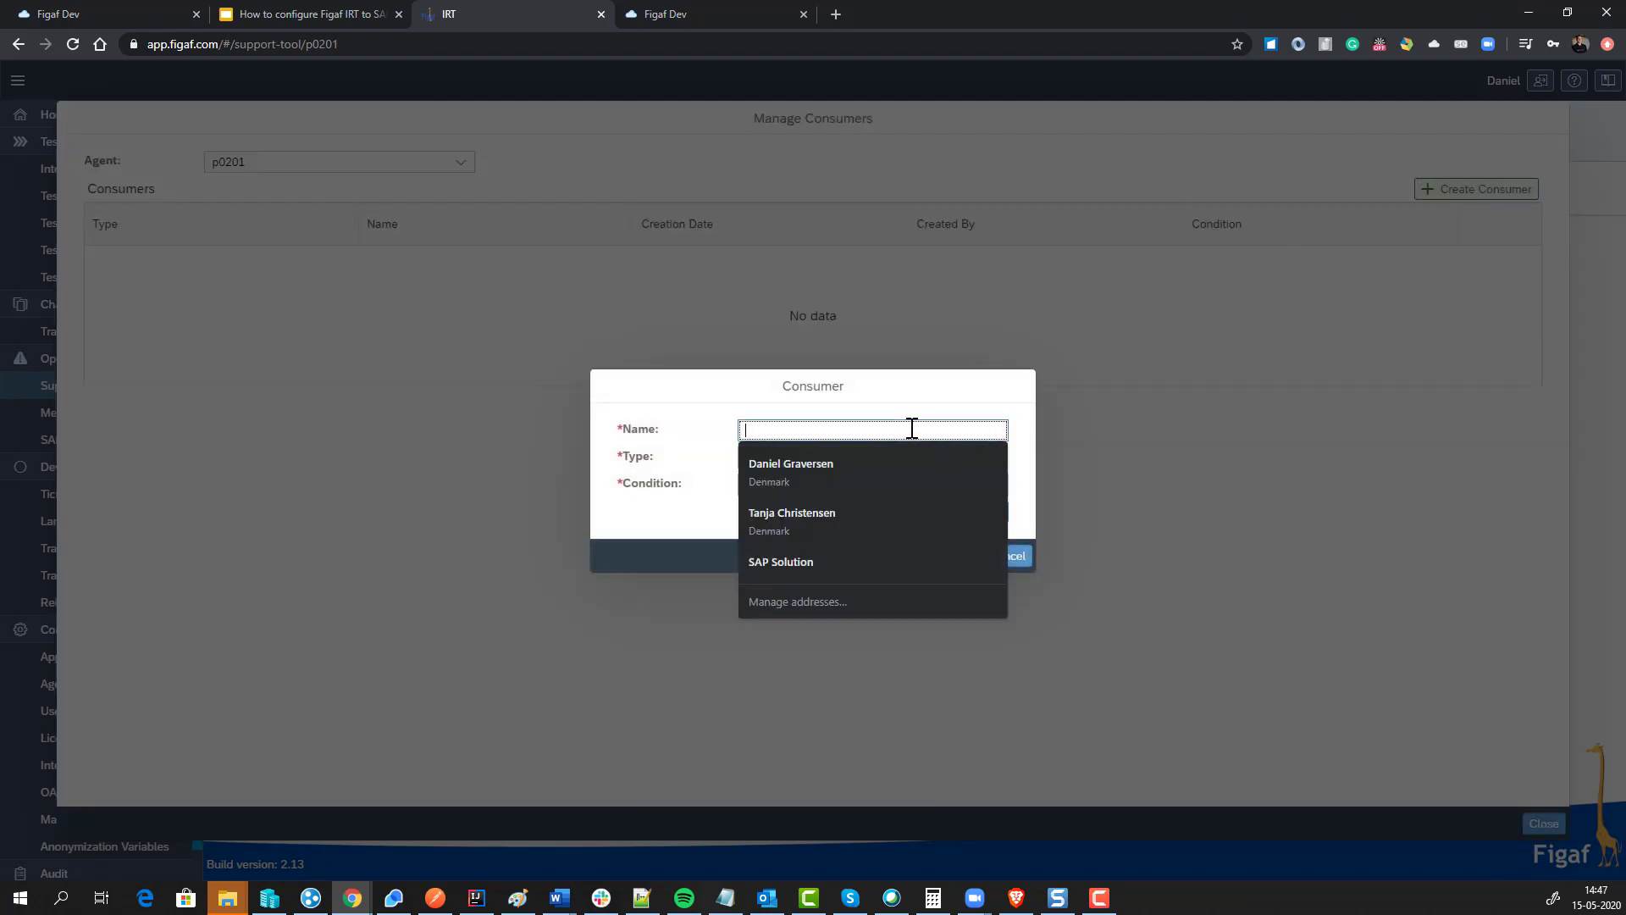
text(failed)
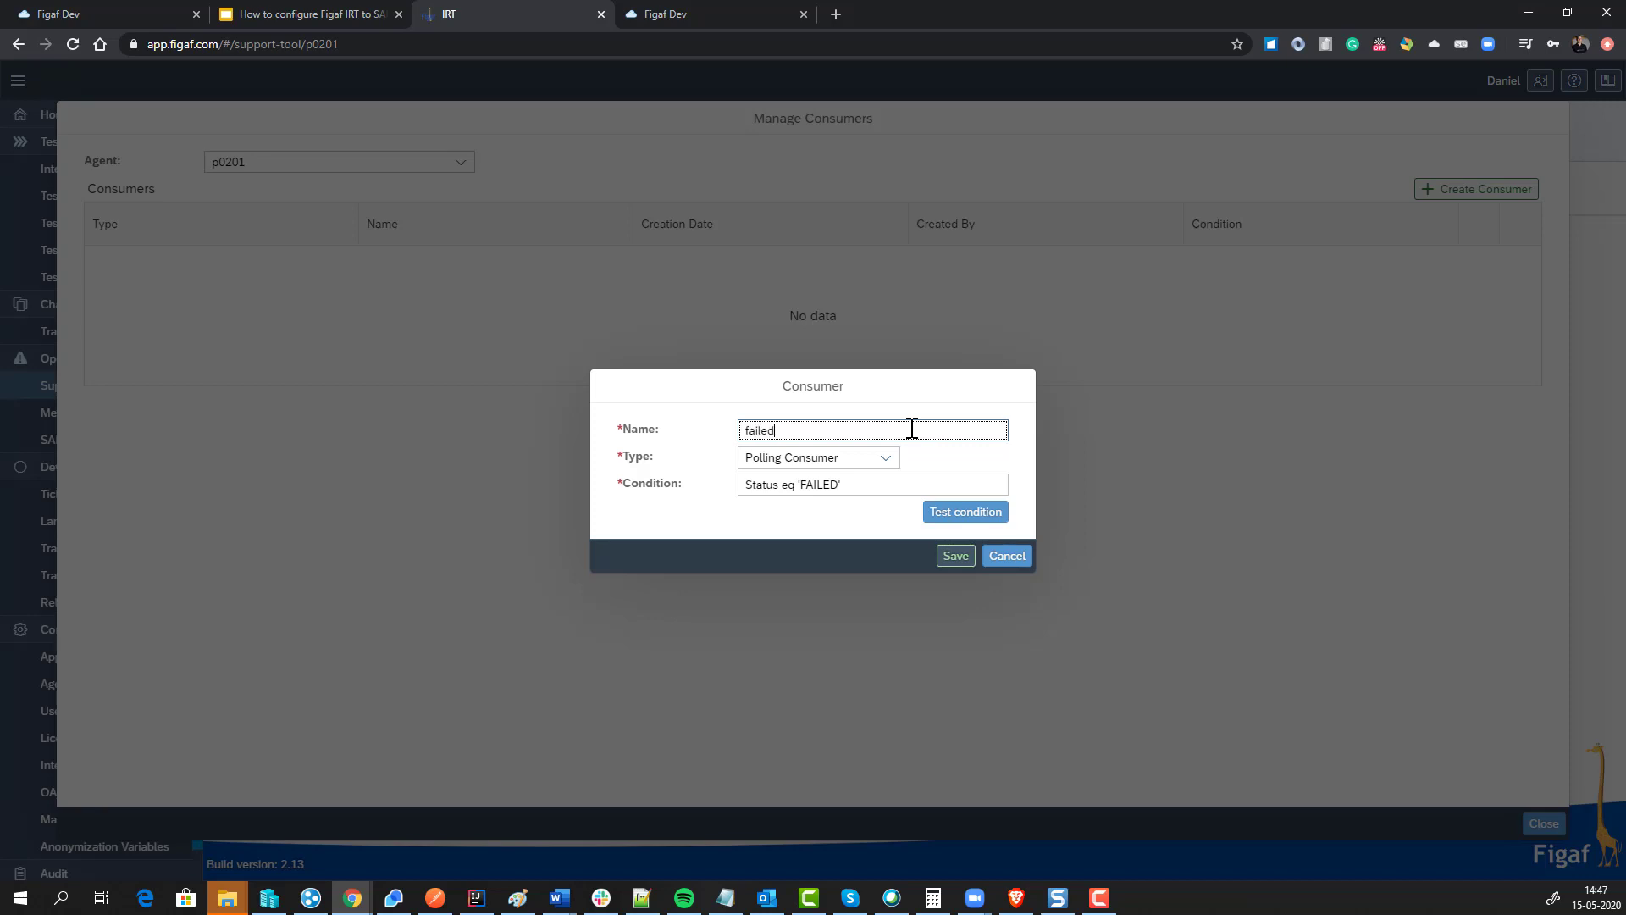
click(933, 514)
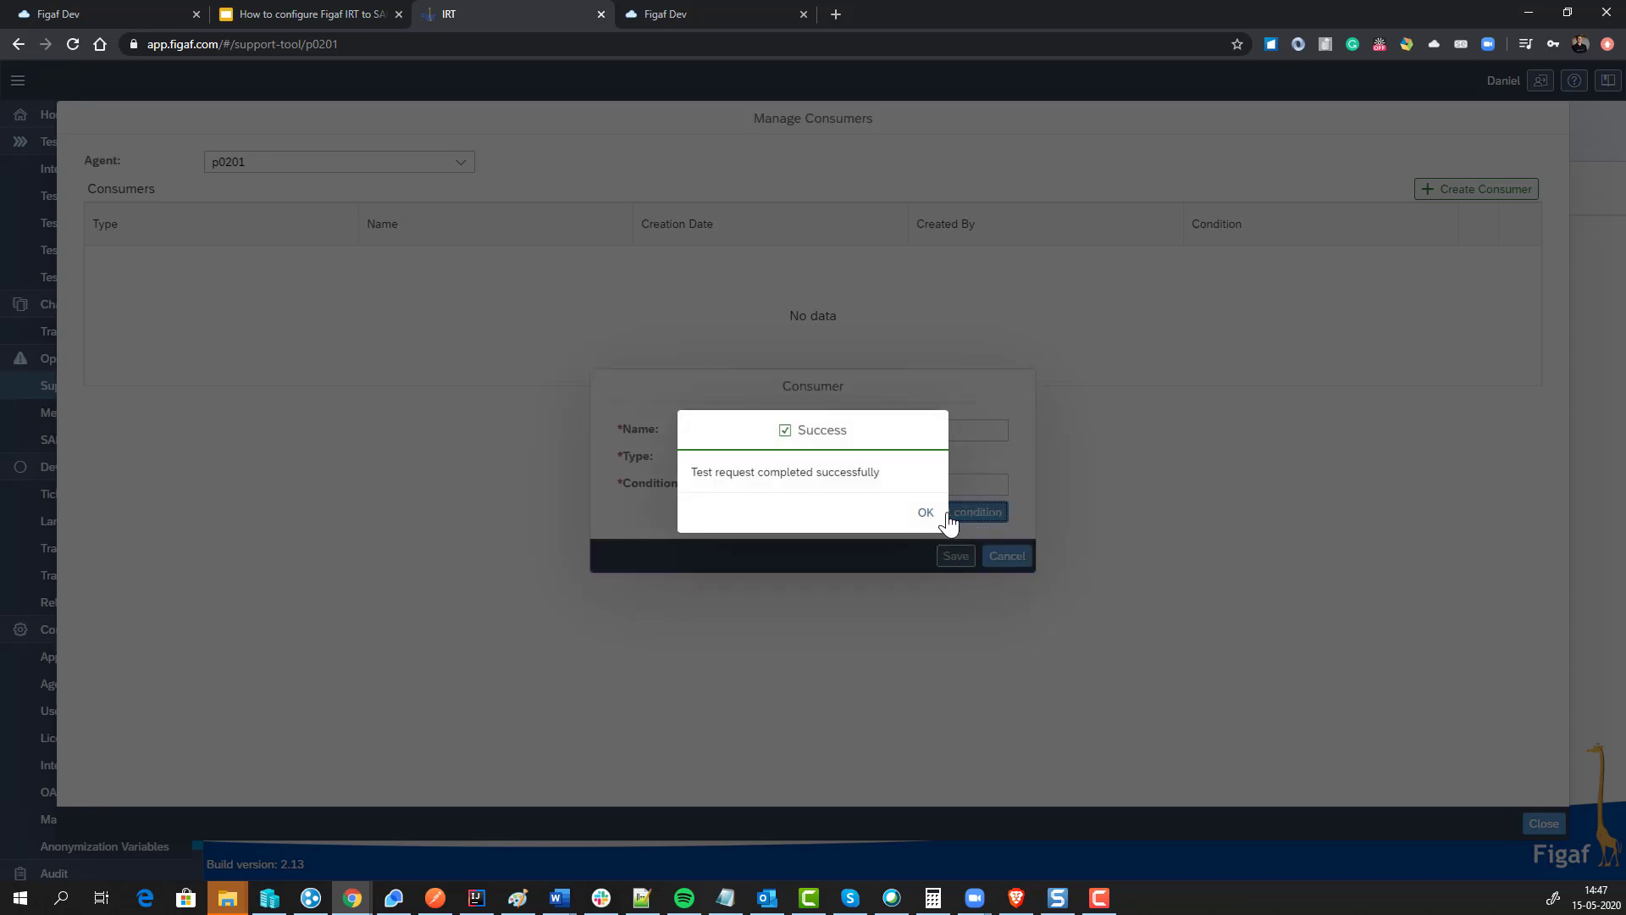
click(923, 512)
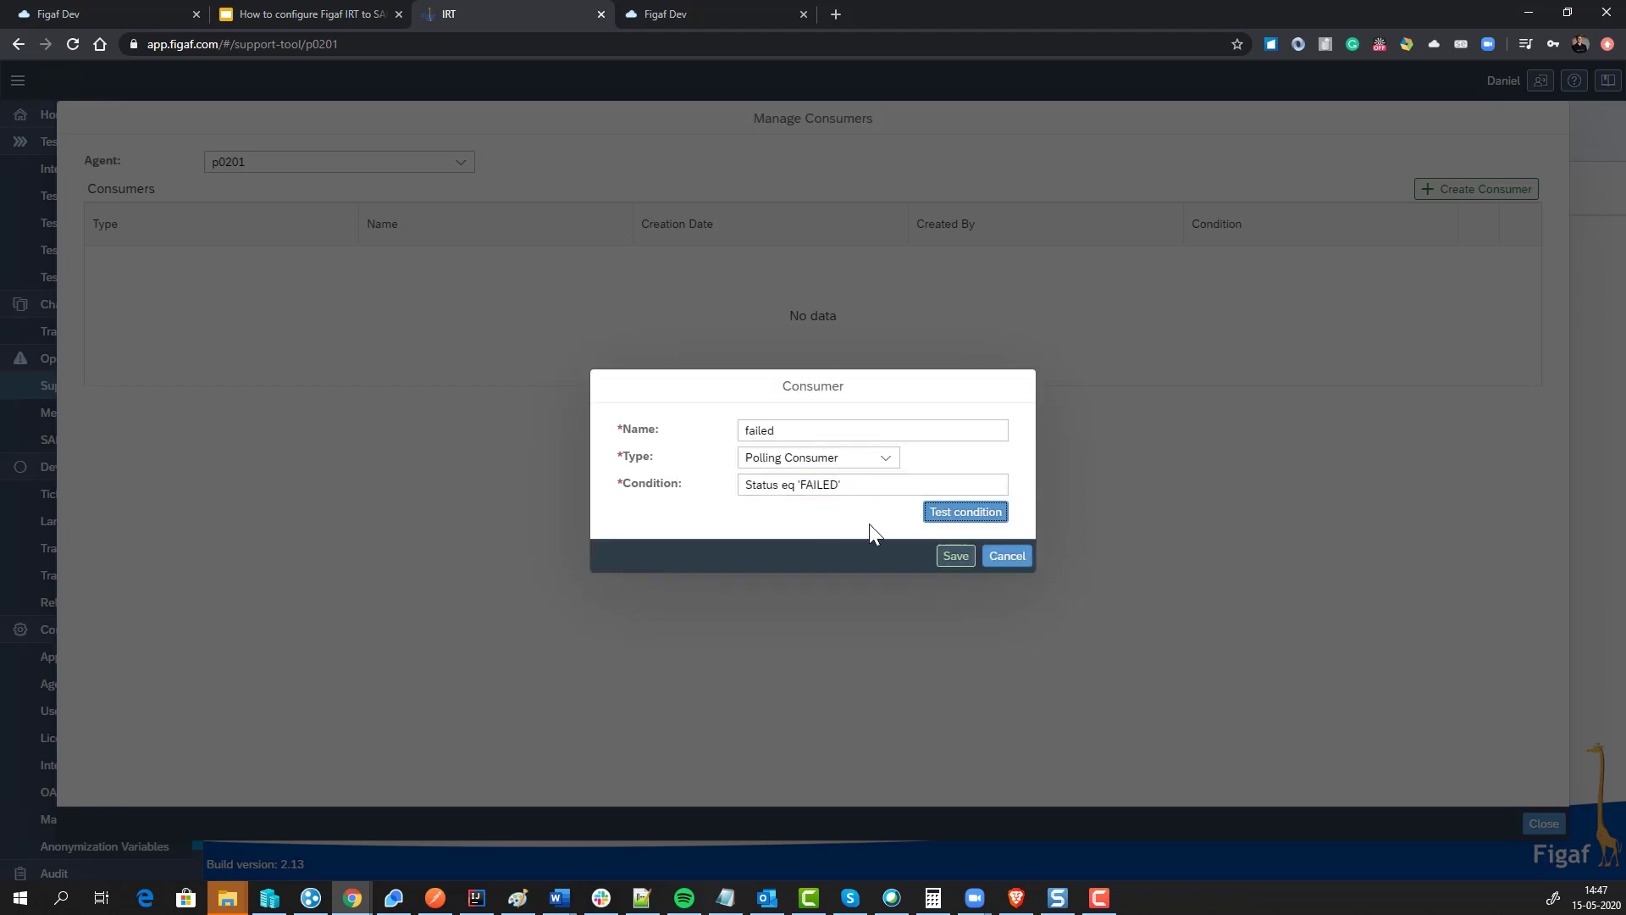
click(952, 559)
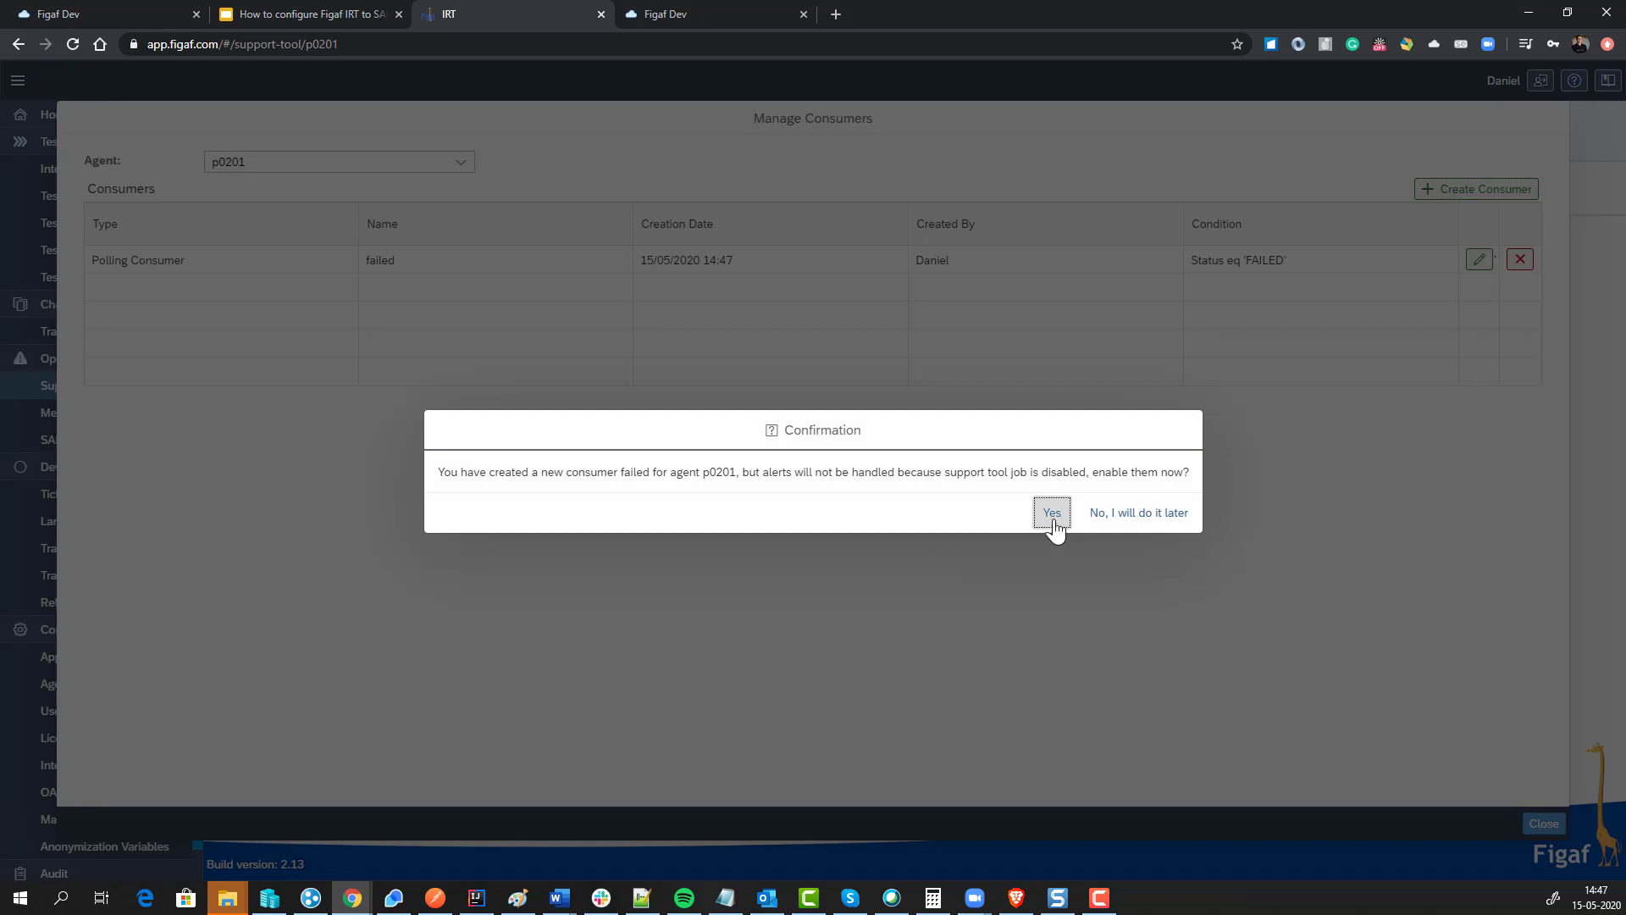
Step: Enable the support tool job and close consumer management to see the Default Rule
click(1052, 513)
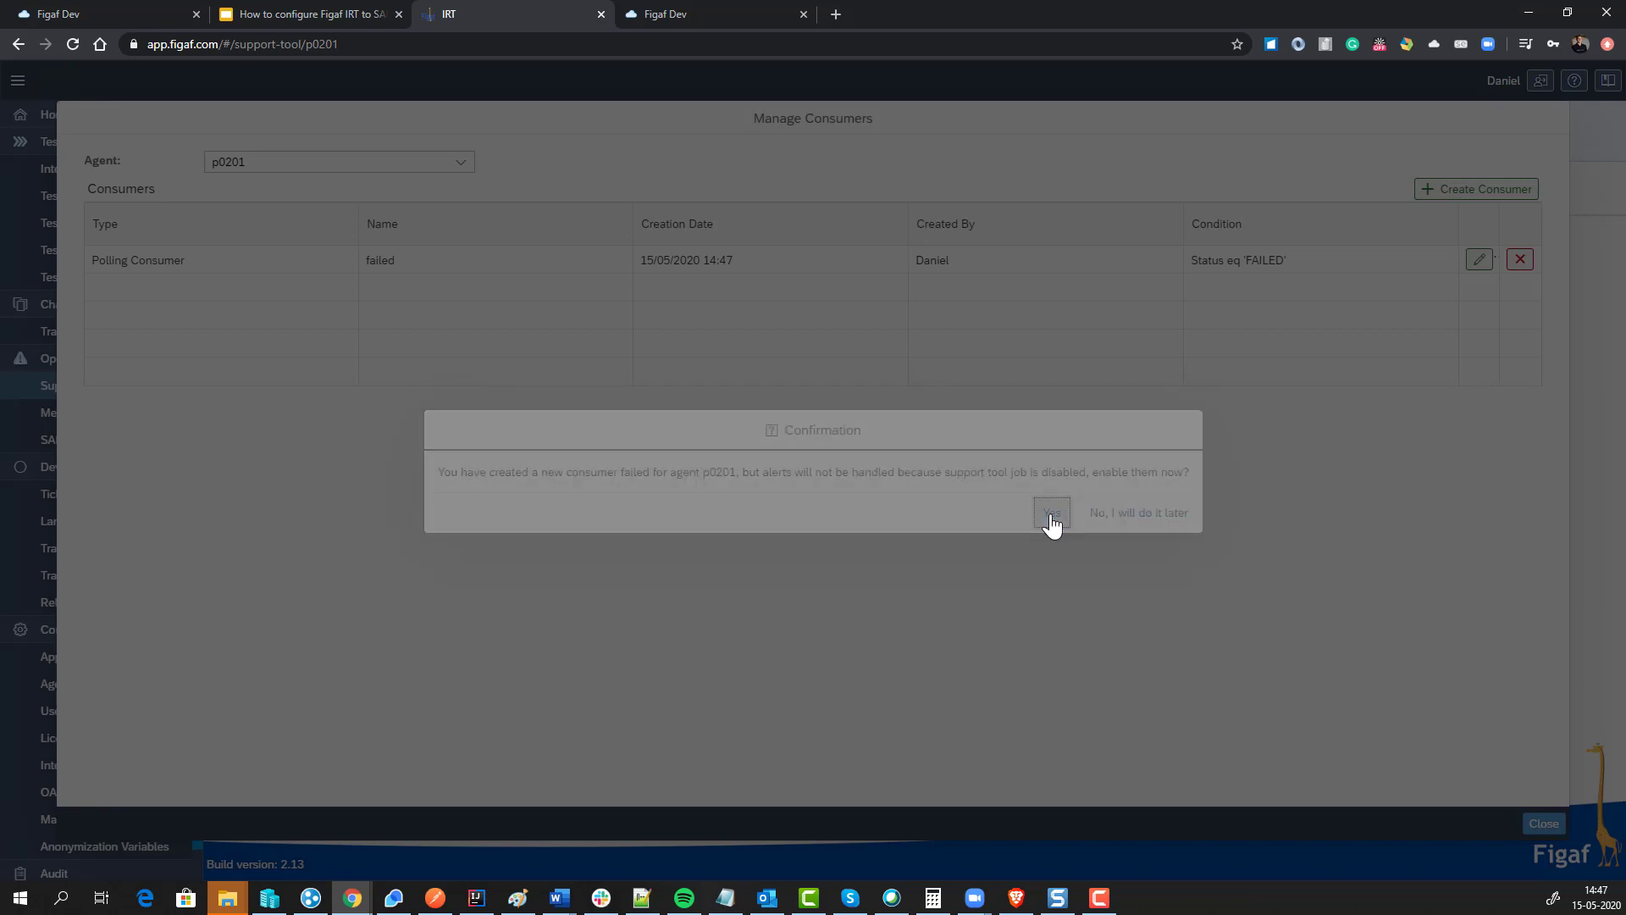
click(931, 513)
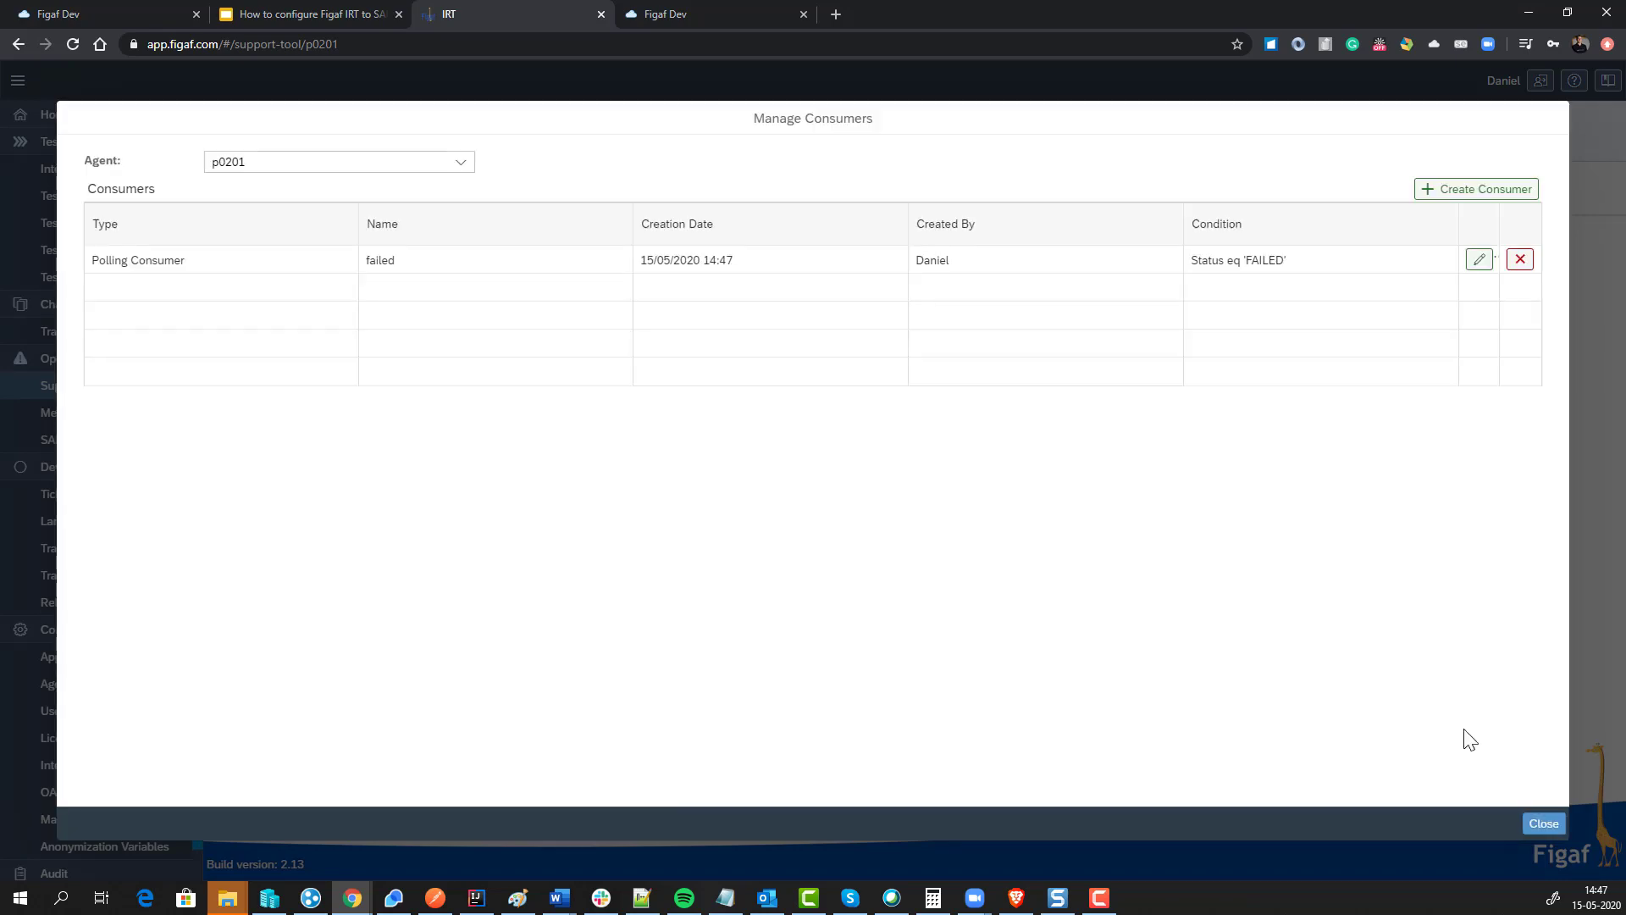
click(1543, 823)
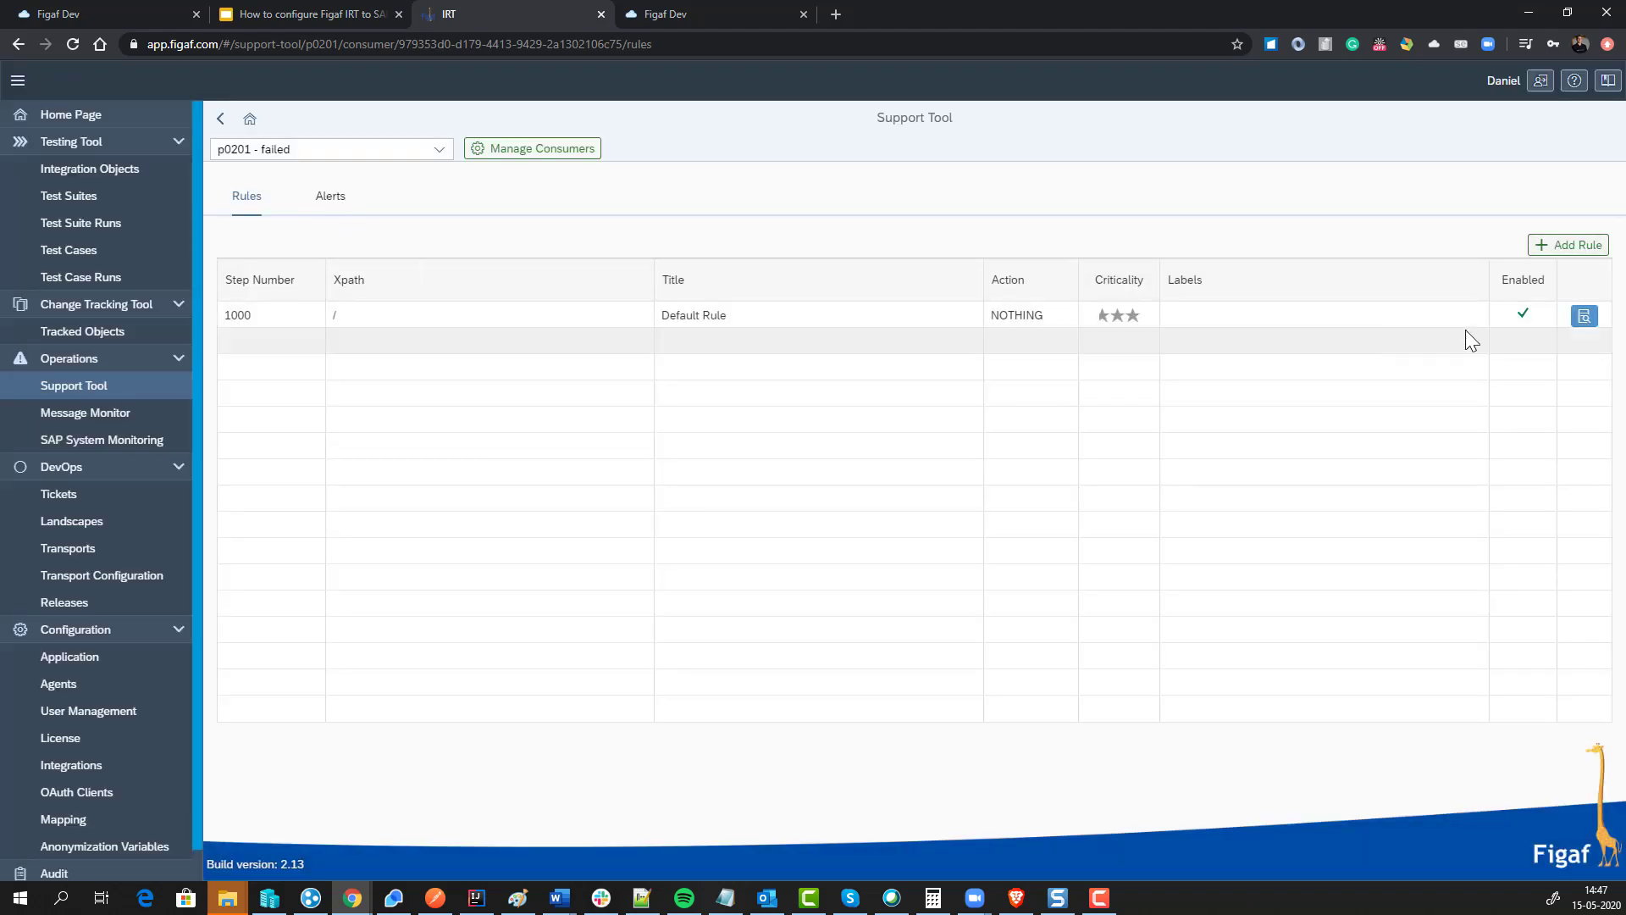
Step: Check the Default Rule, then poll and reload alerts for the failed consumer
click(1584, 316)
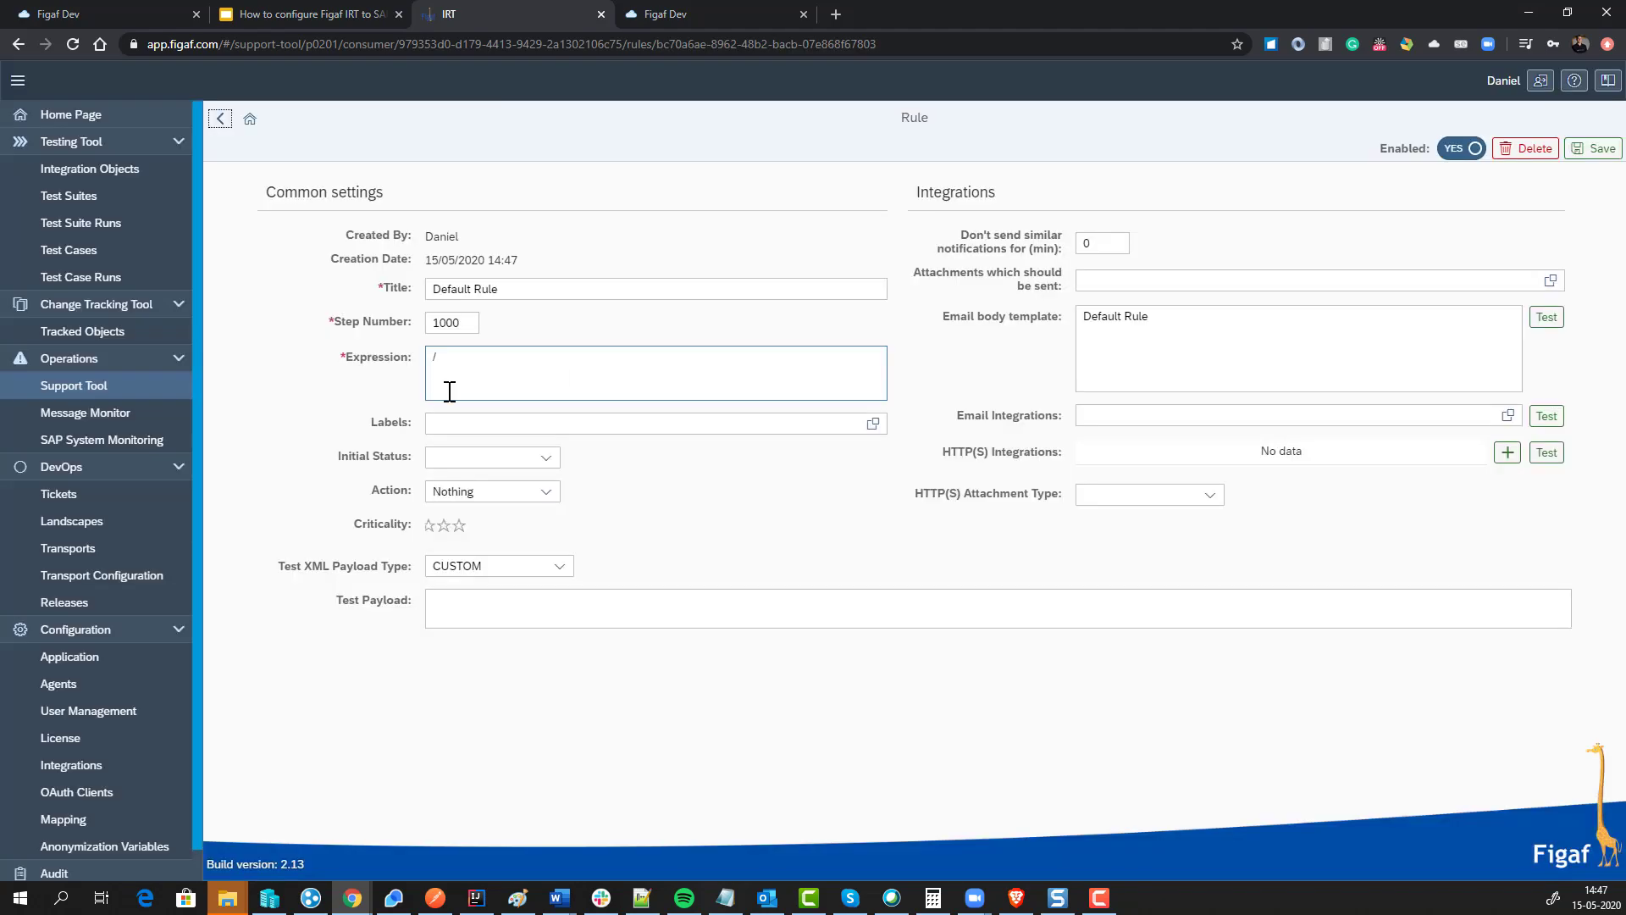
click(220, 118)
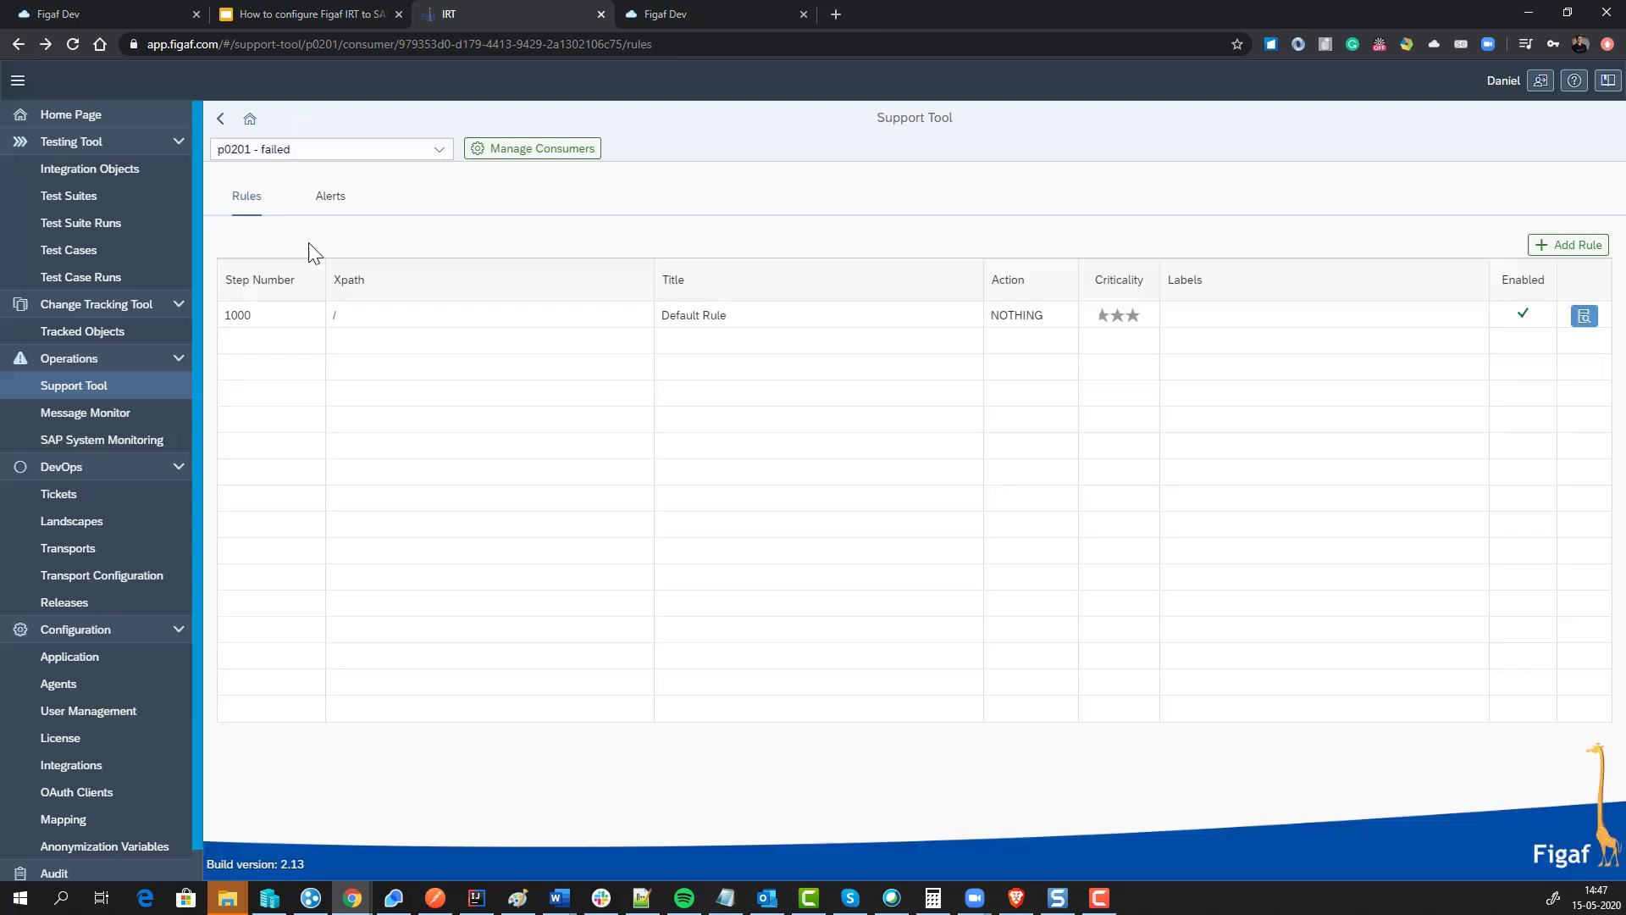
click(339, 199)
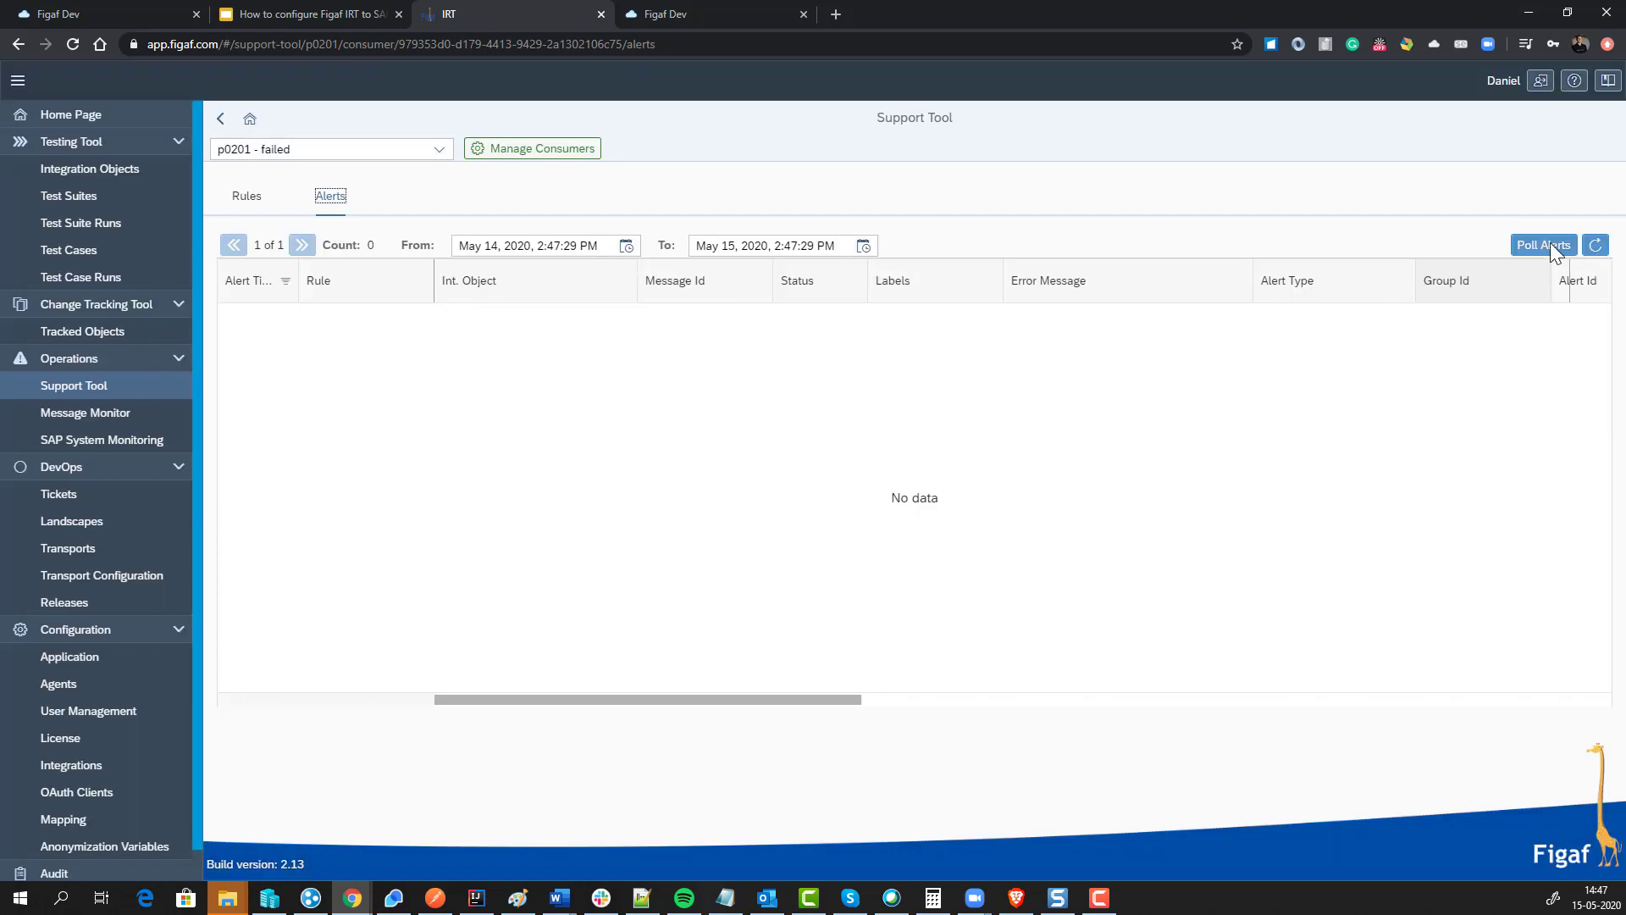
click(1549, 245)
click(1198, 520)
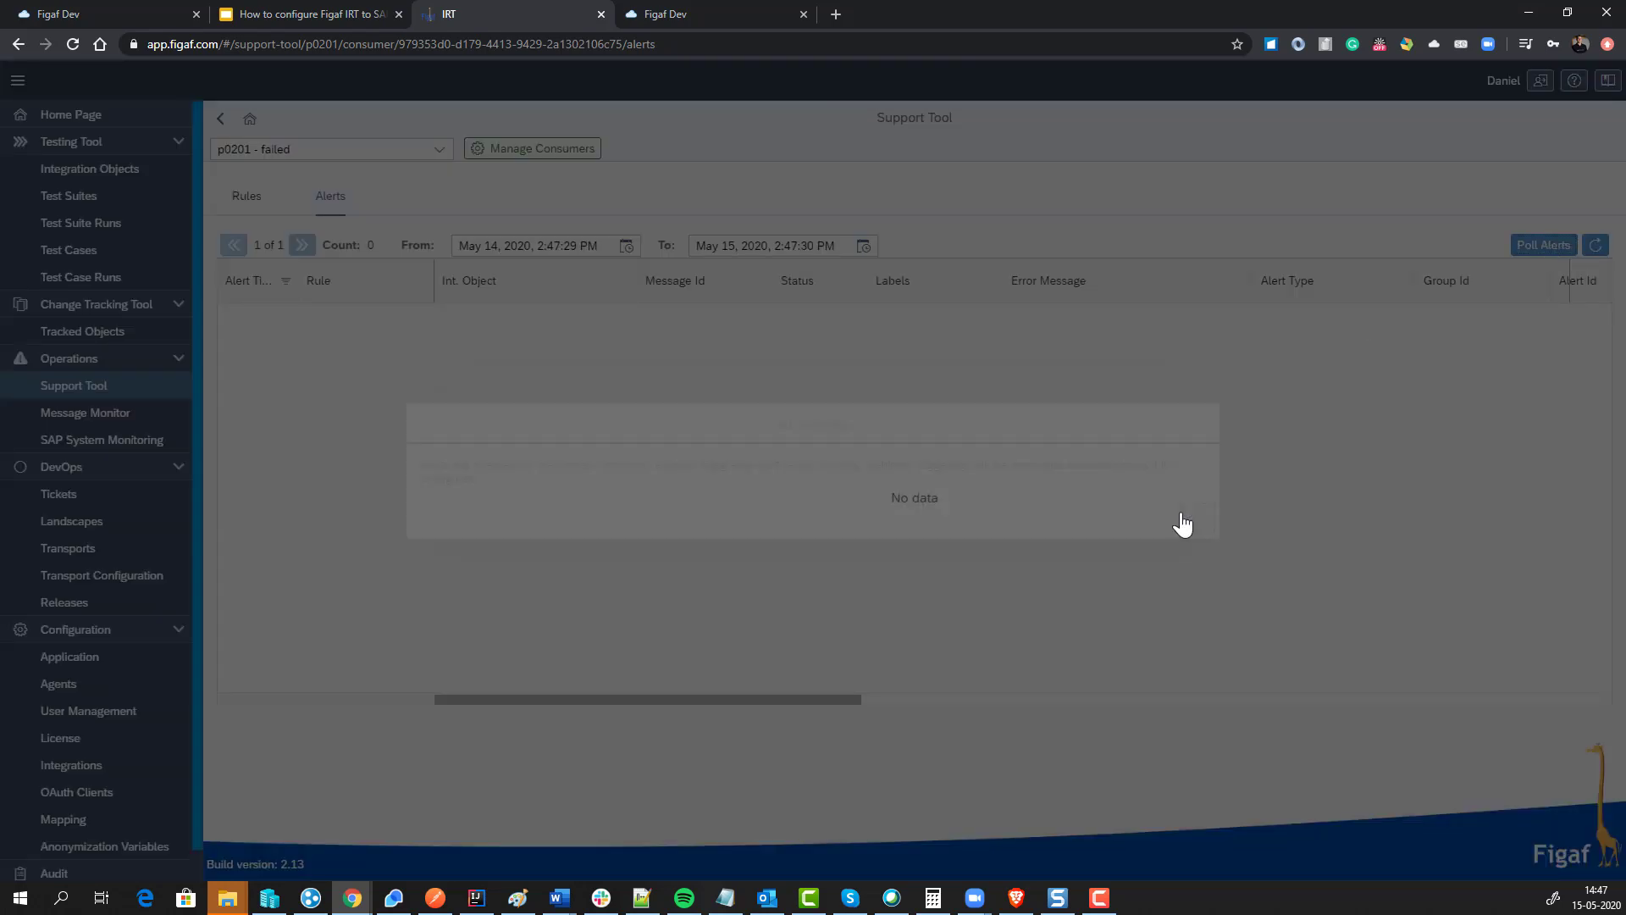
click(1597, 247)
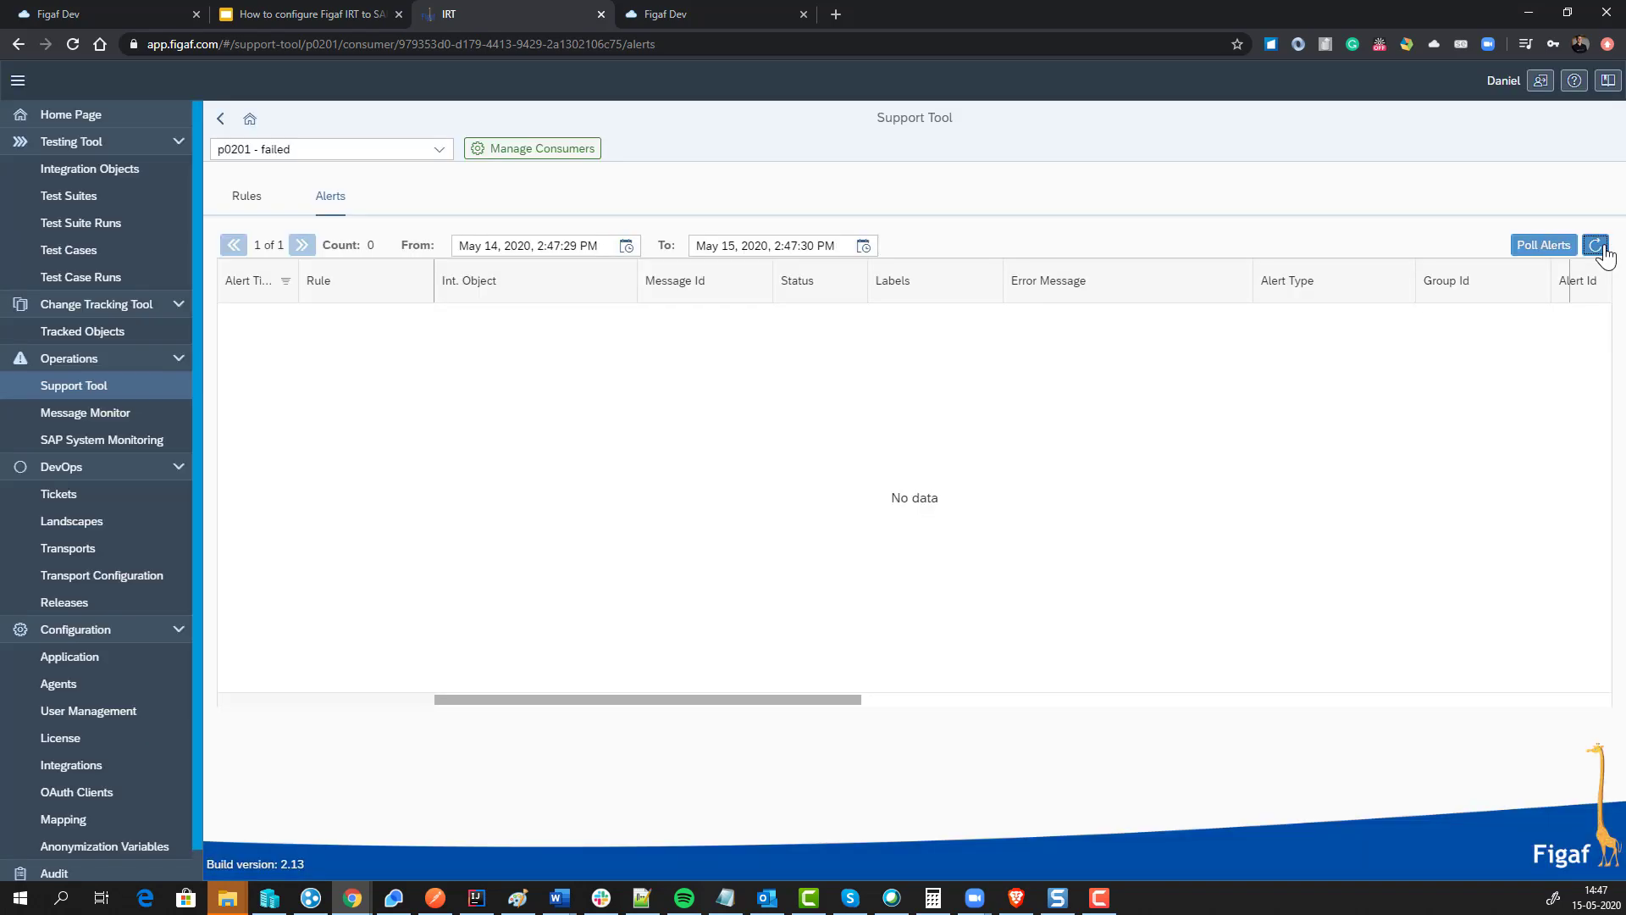
Step: Change the From date to May 1 and open the latest alert's details
double_click(487, 246)
text(1)
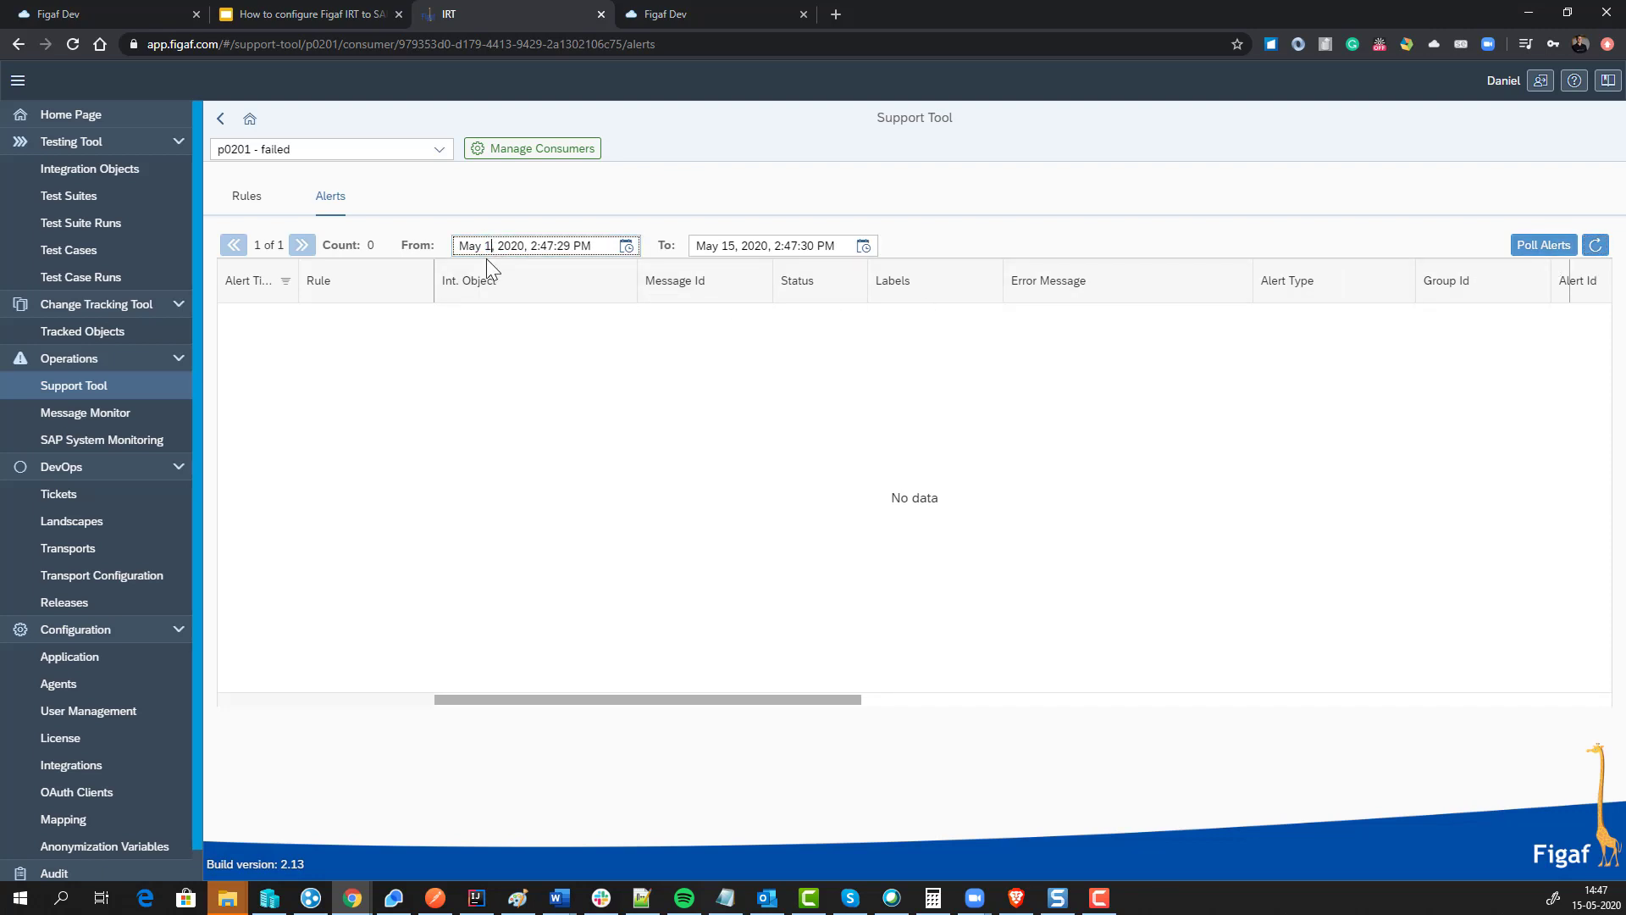
key(Return)
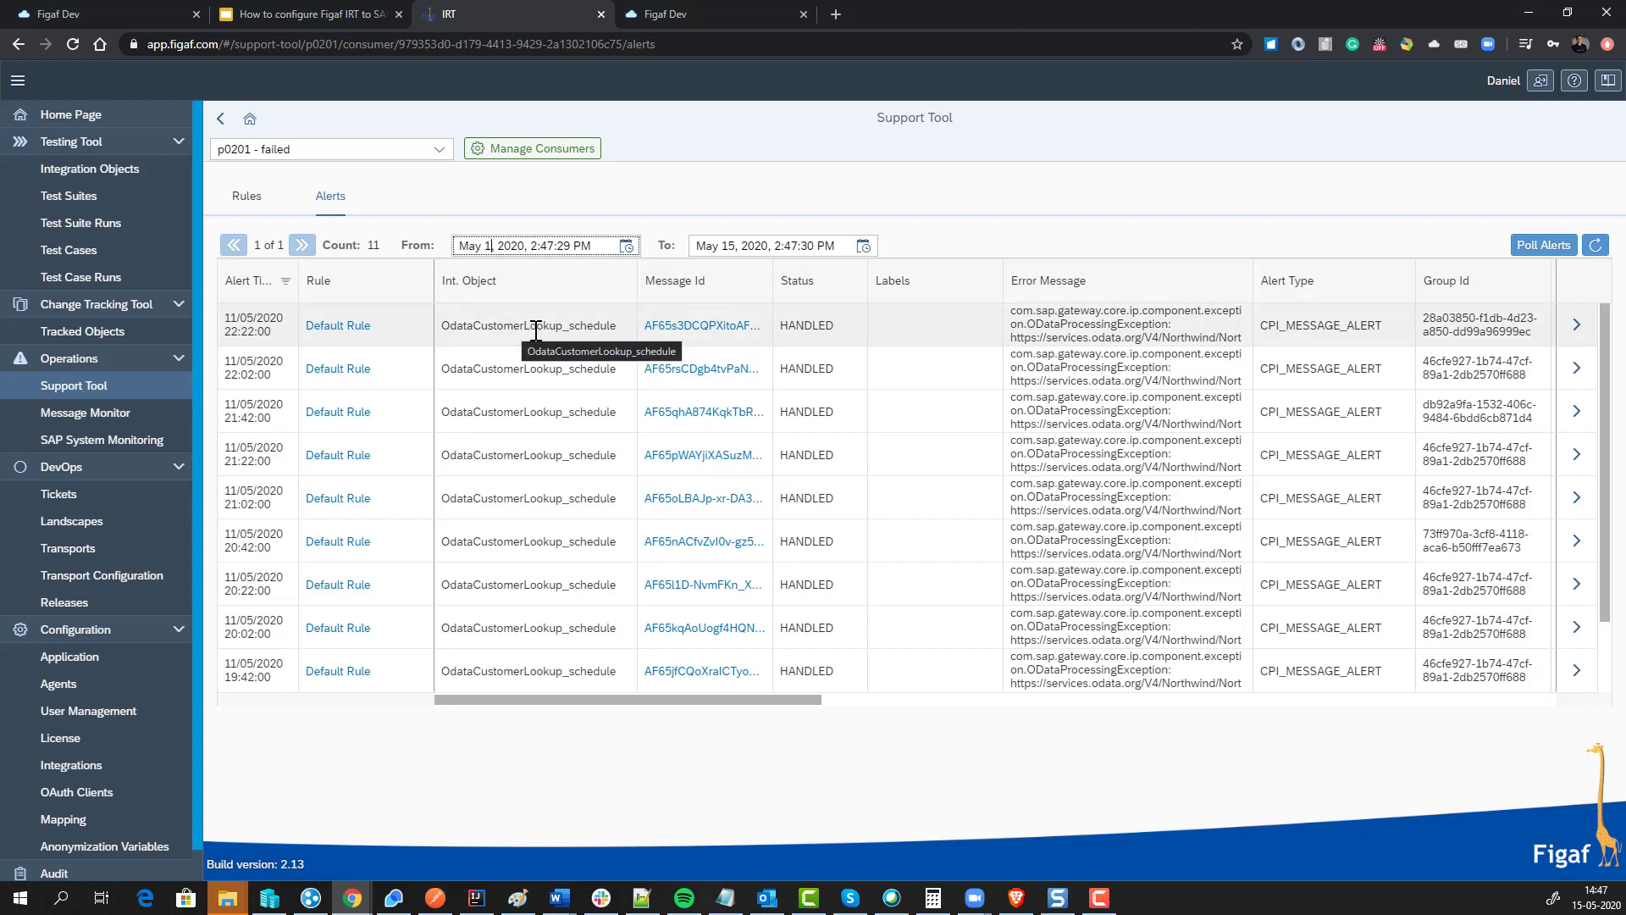
drag(536, 325, 613, 352)
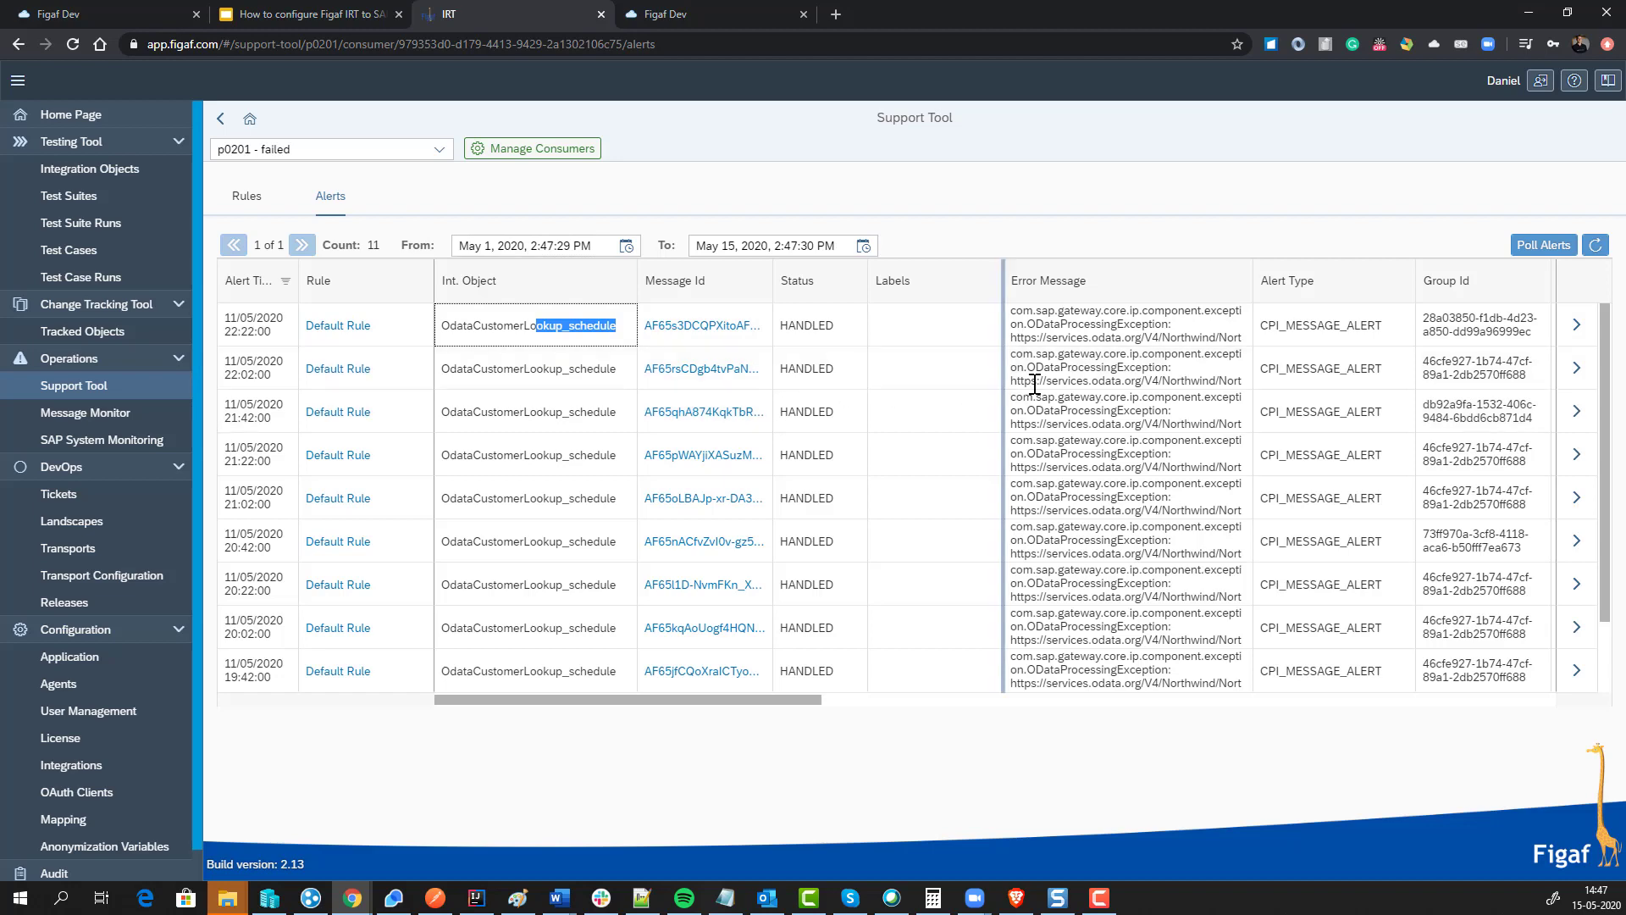
click(1577, 327)
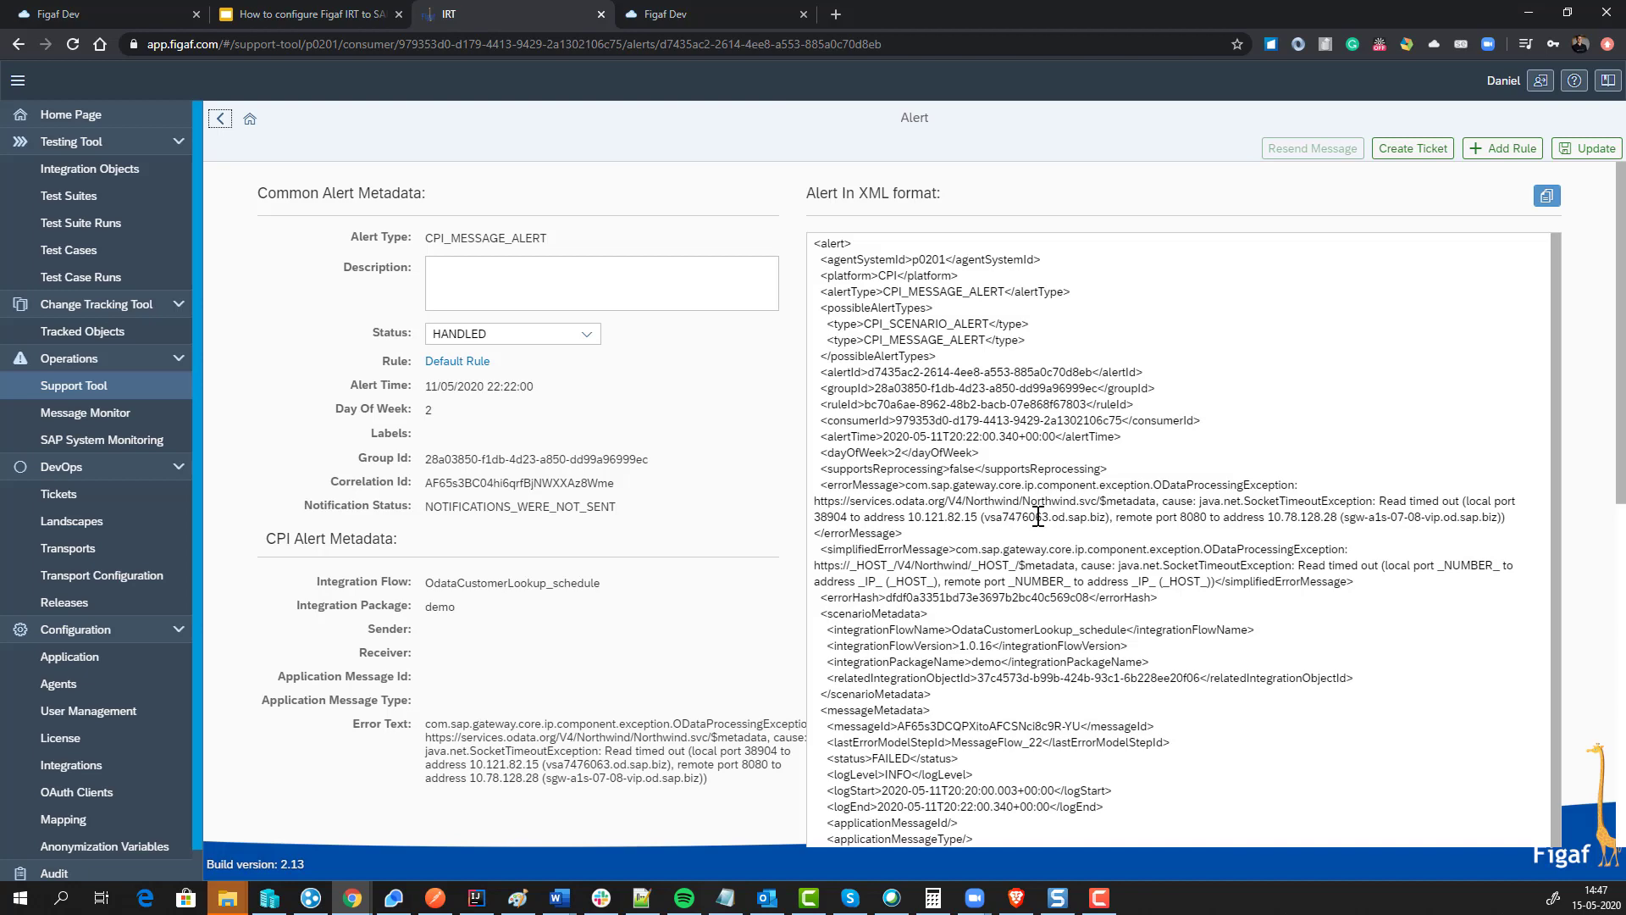
Step: Highlight the SocketTimeoutException error message and its IP address in the alert XML
drag(966, 485, 1251, 628)
scroll(1241, 590, down, 1)
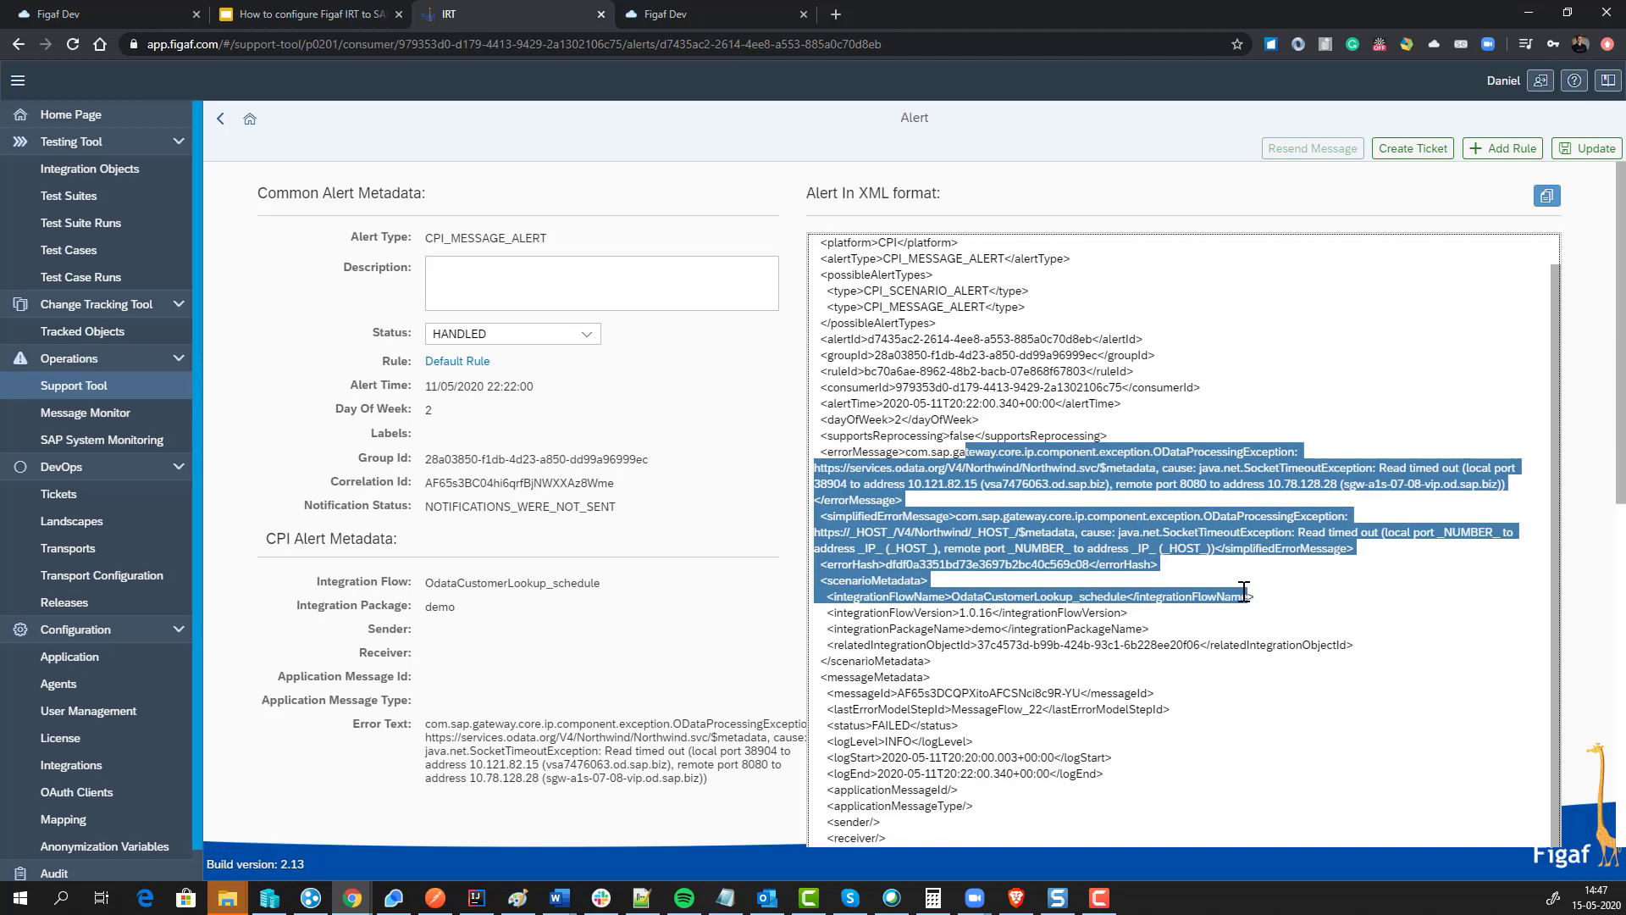
click(906, 526)
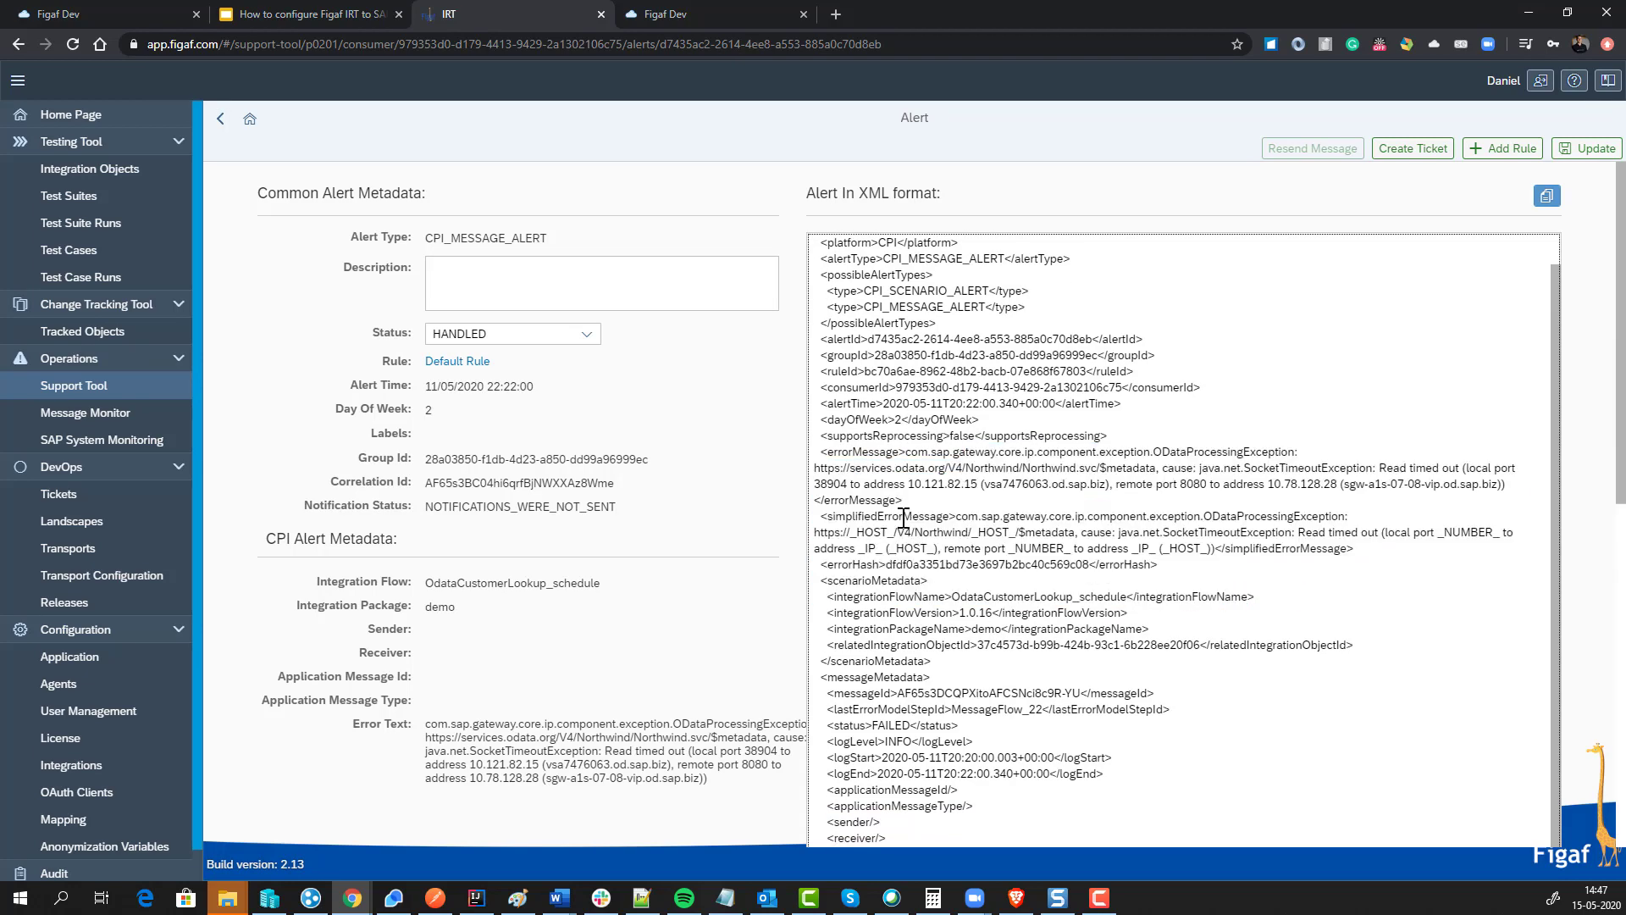
drag(914, 485, 971, 484)
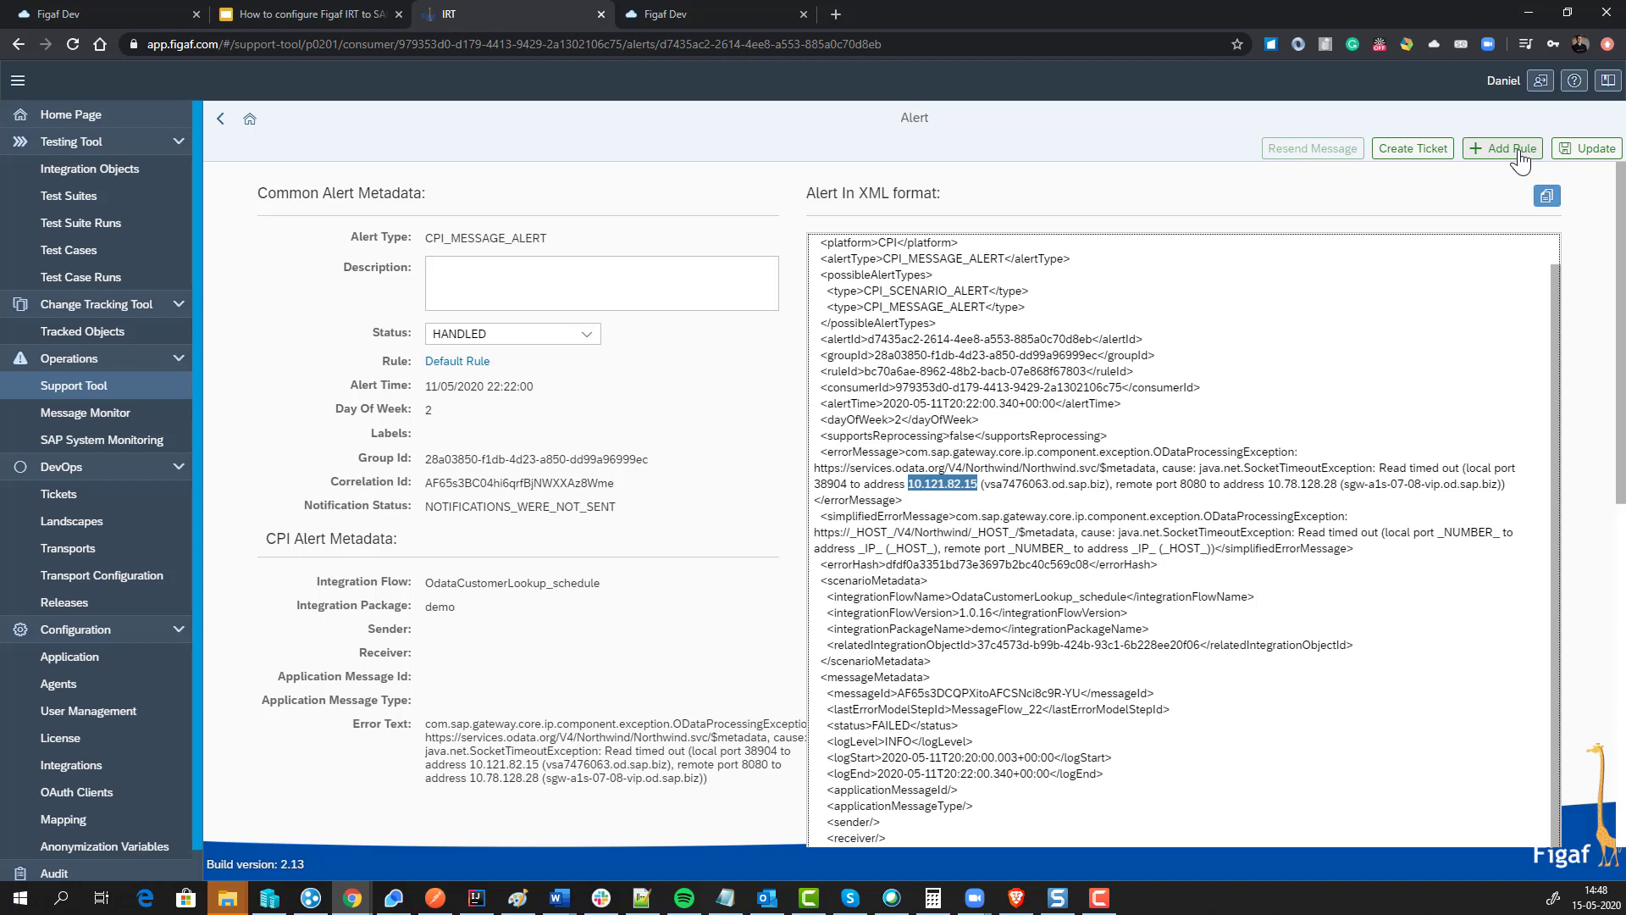
Step: Start a new Odatatimeout rule from this alert with step number 10
click(1518, 154)
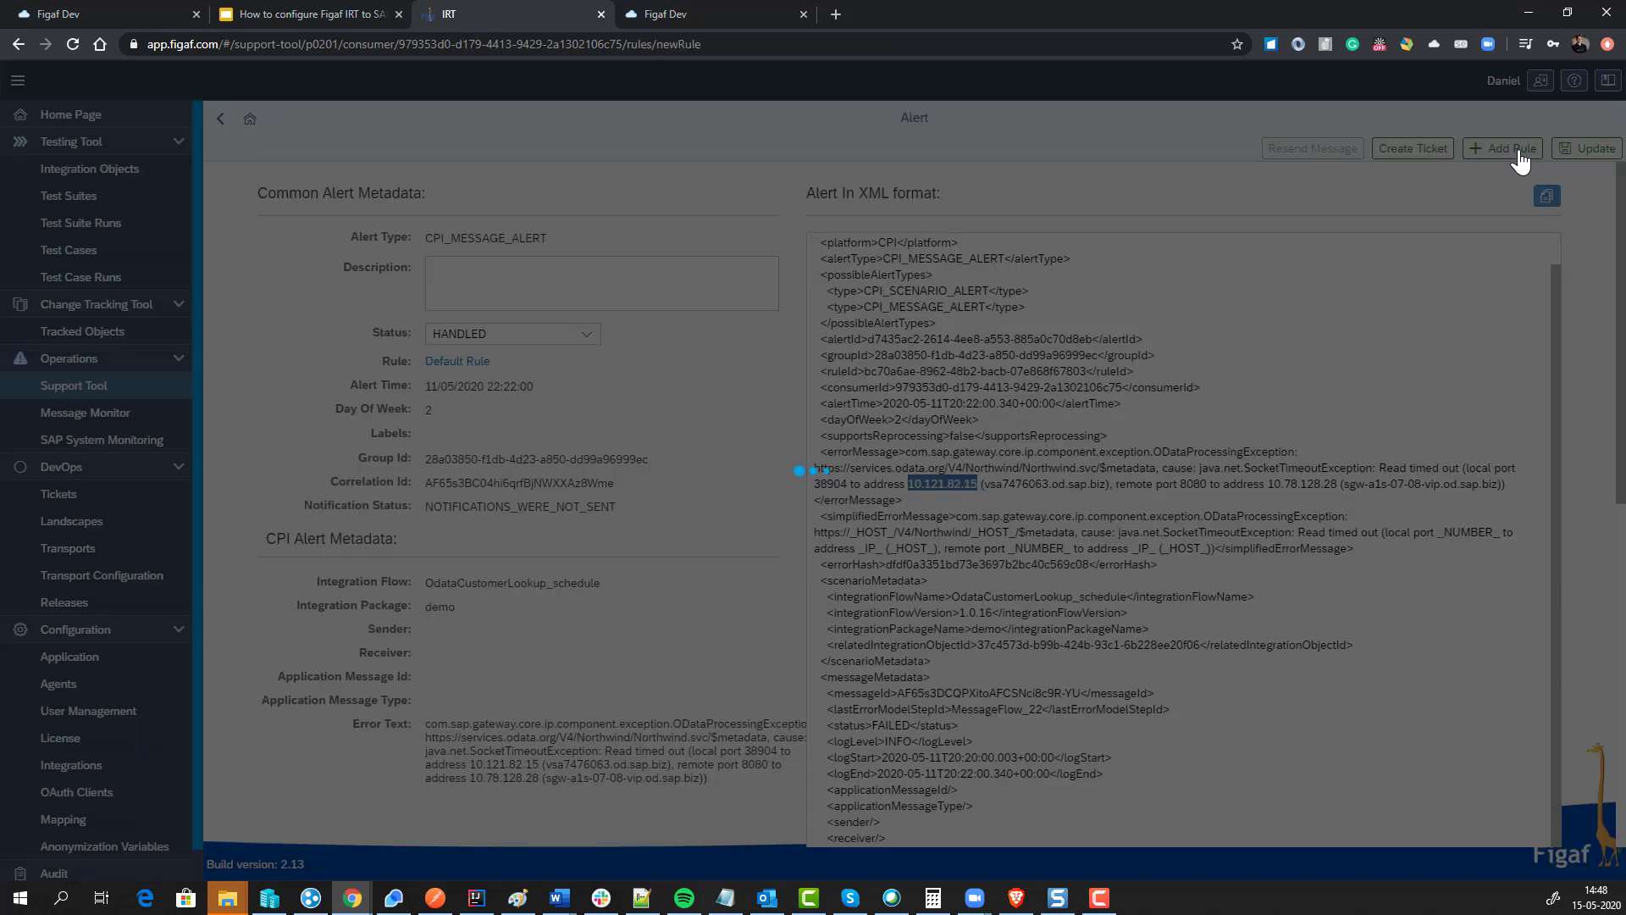
click(627, 246)
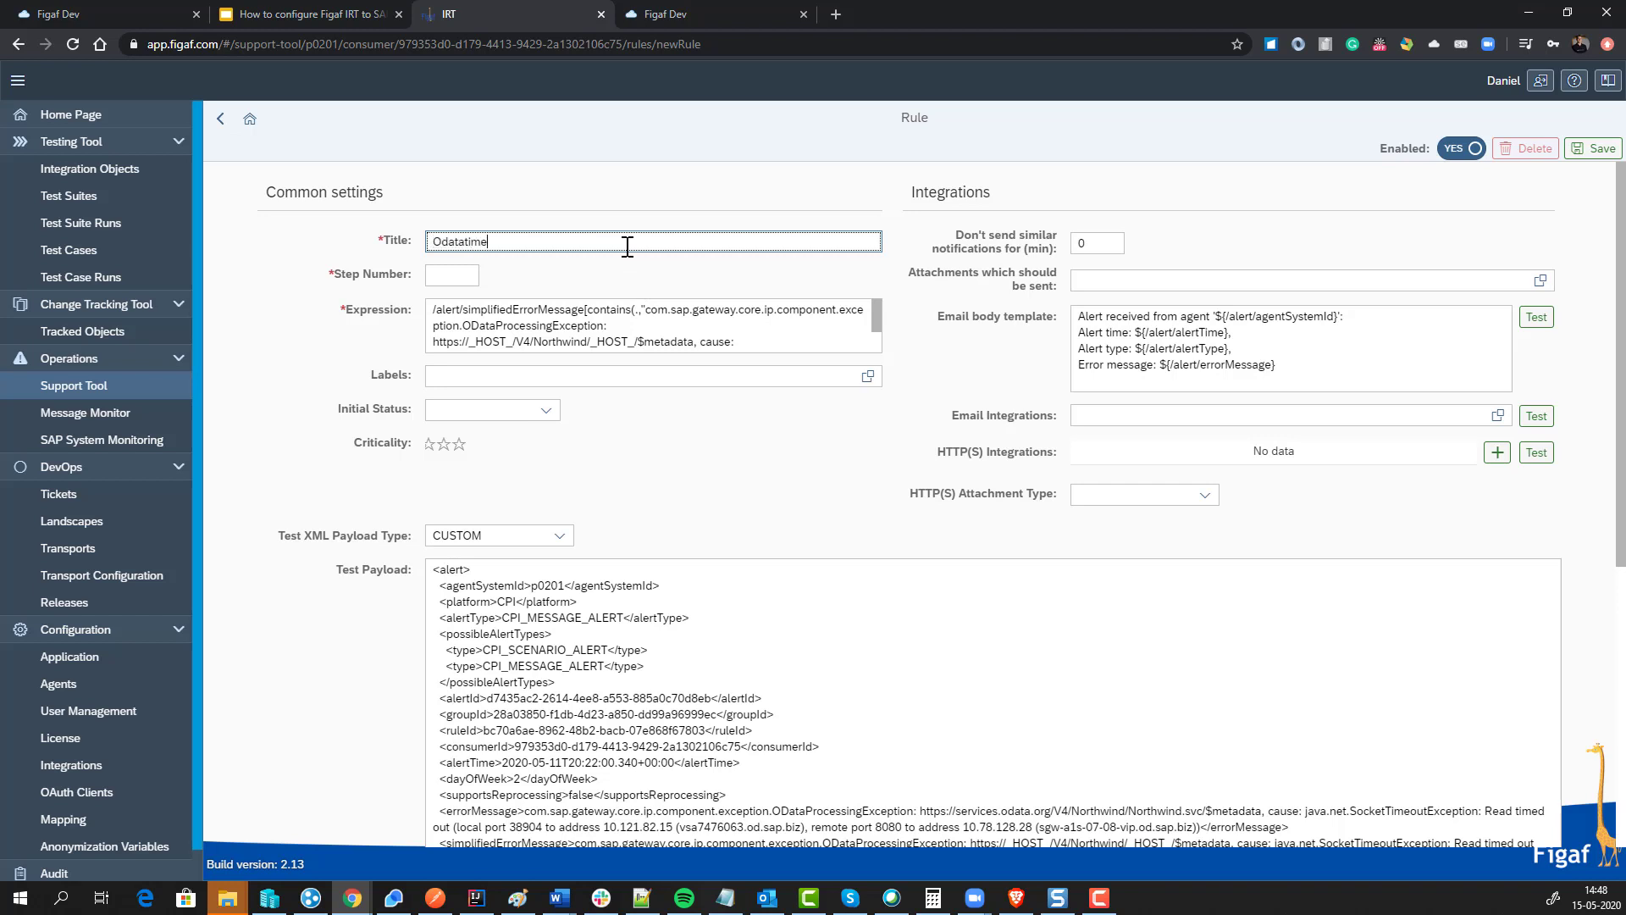
key(Tab)
text(10)
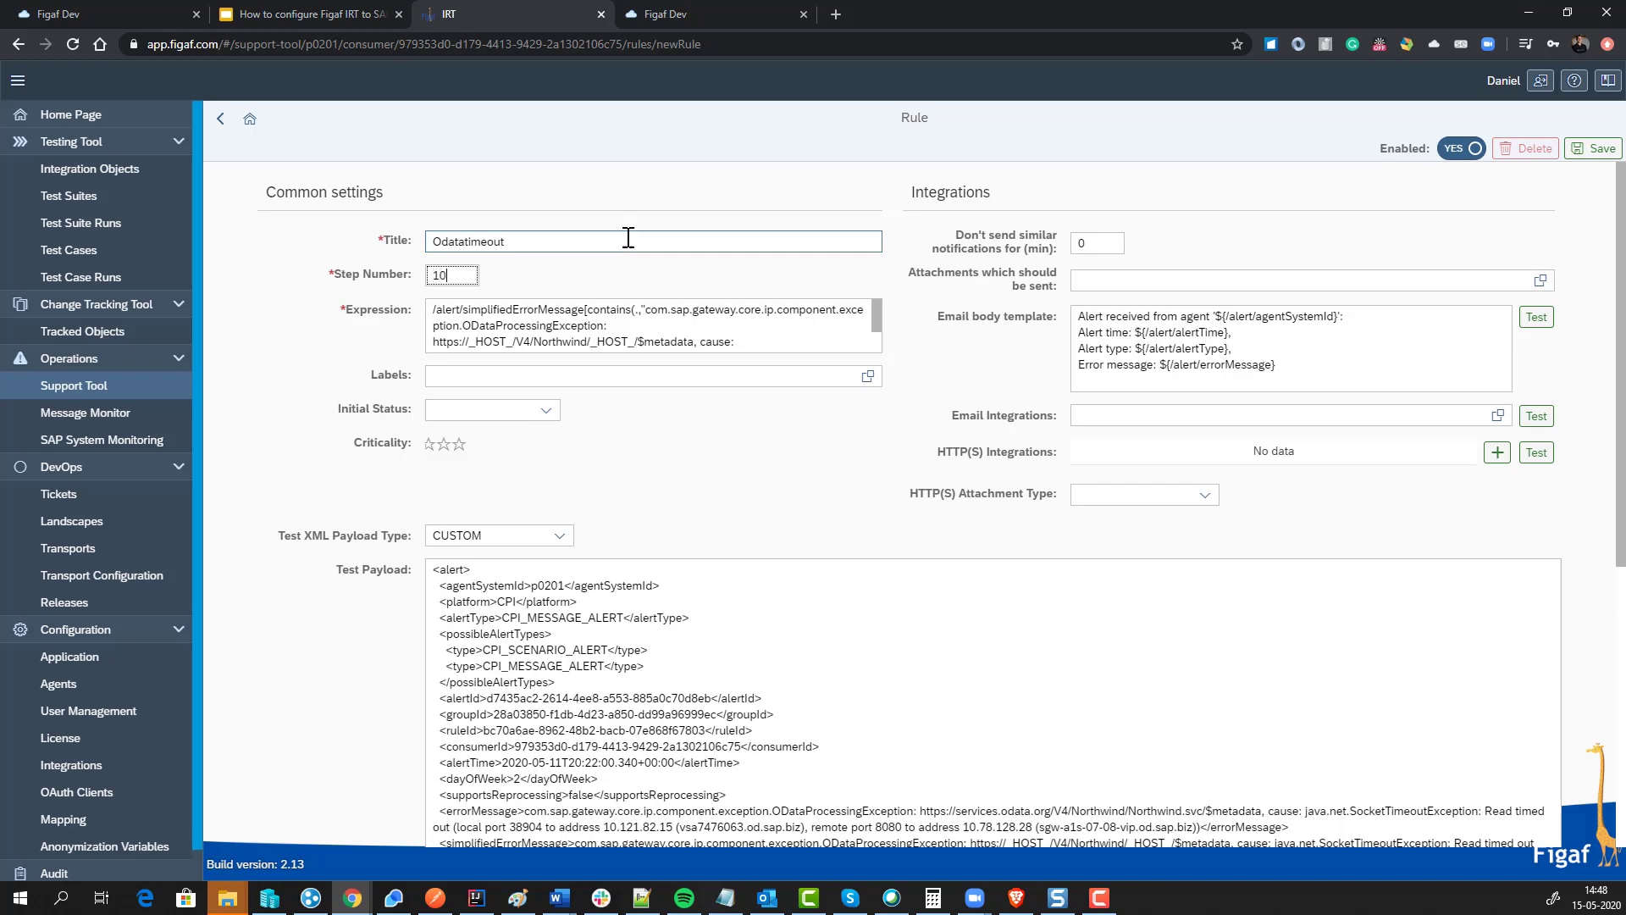
Step: Add 'Demo message.' as the first line of the email body template
click(1078, 317)
key(Return)
key(Up)
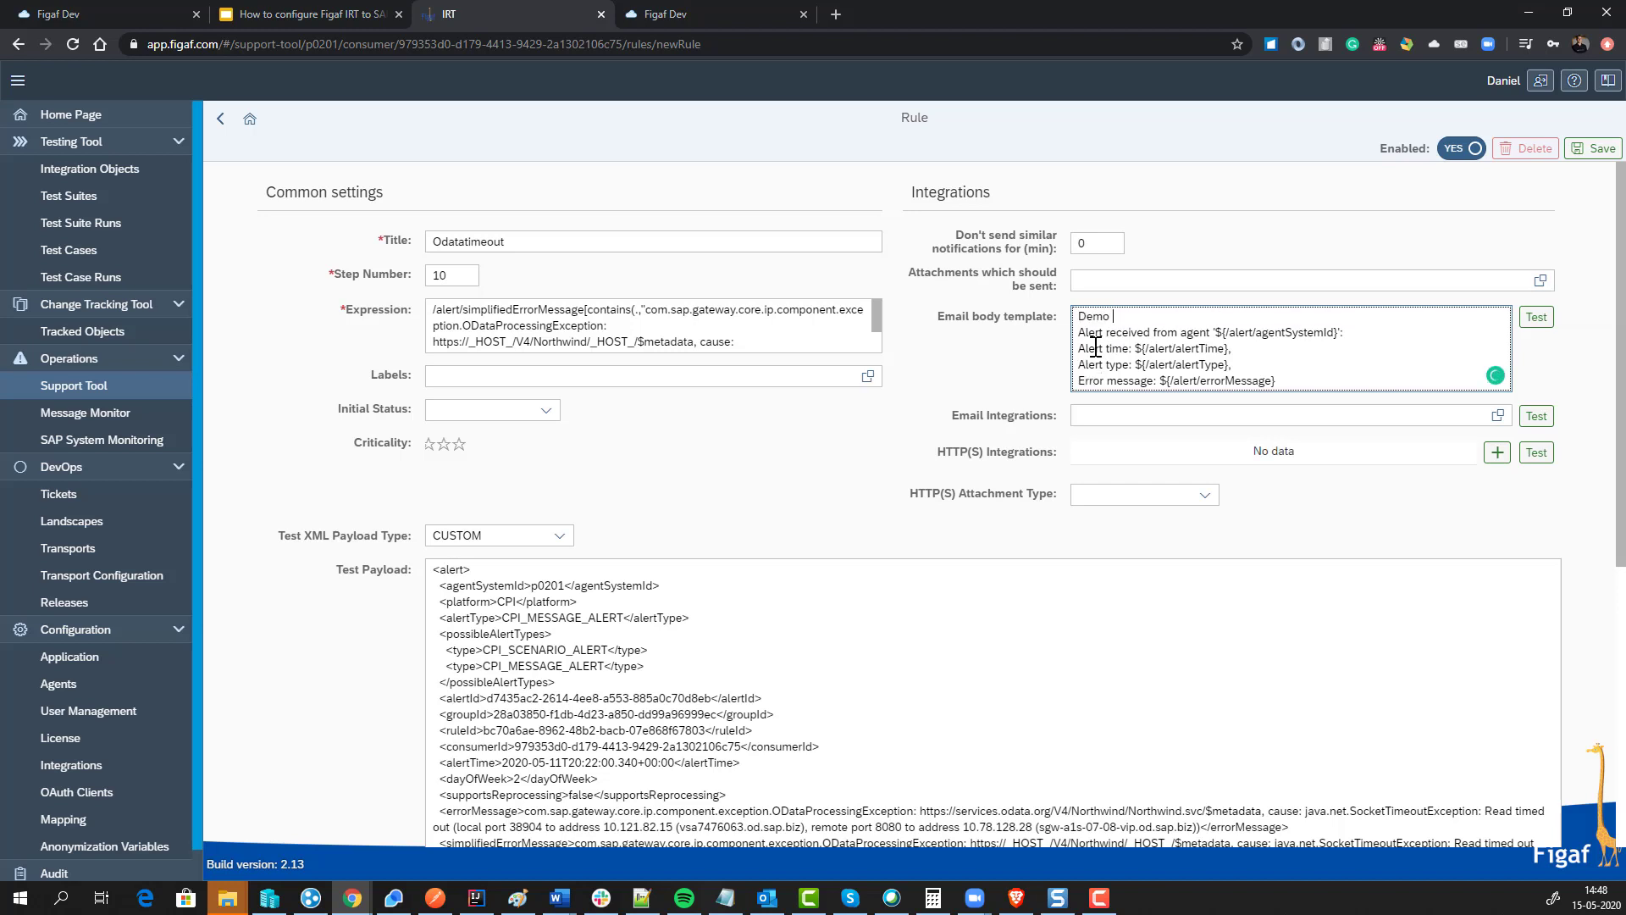
text(Demo message.)
key(Return)
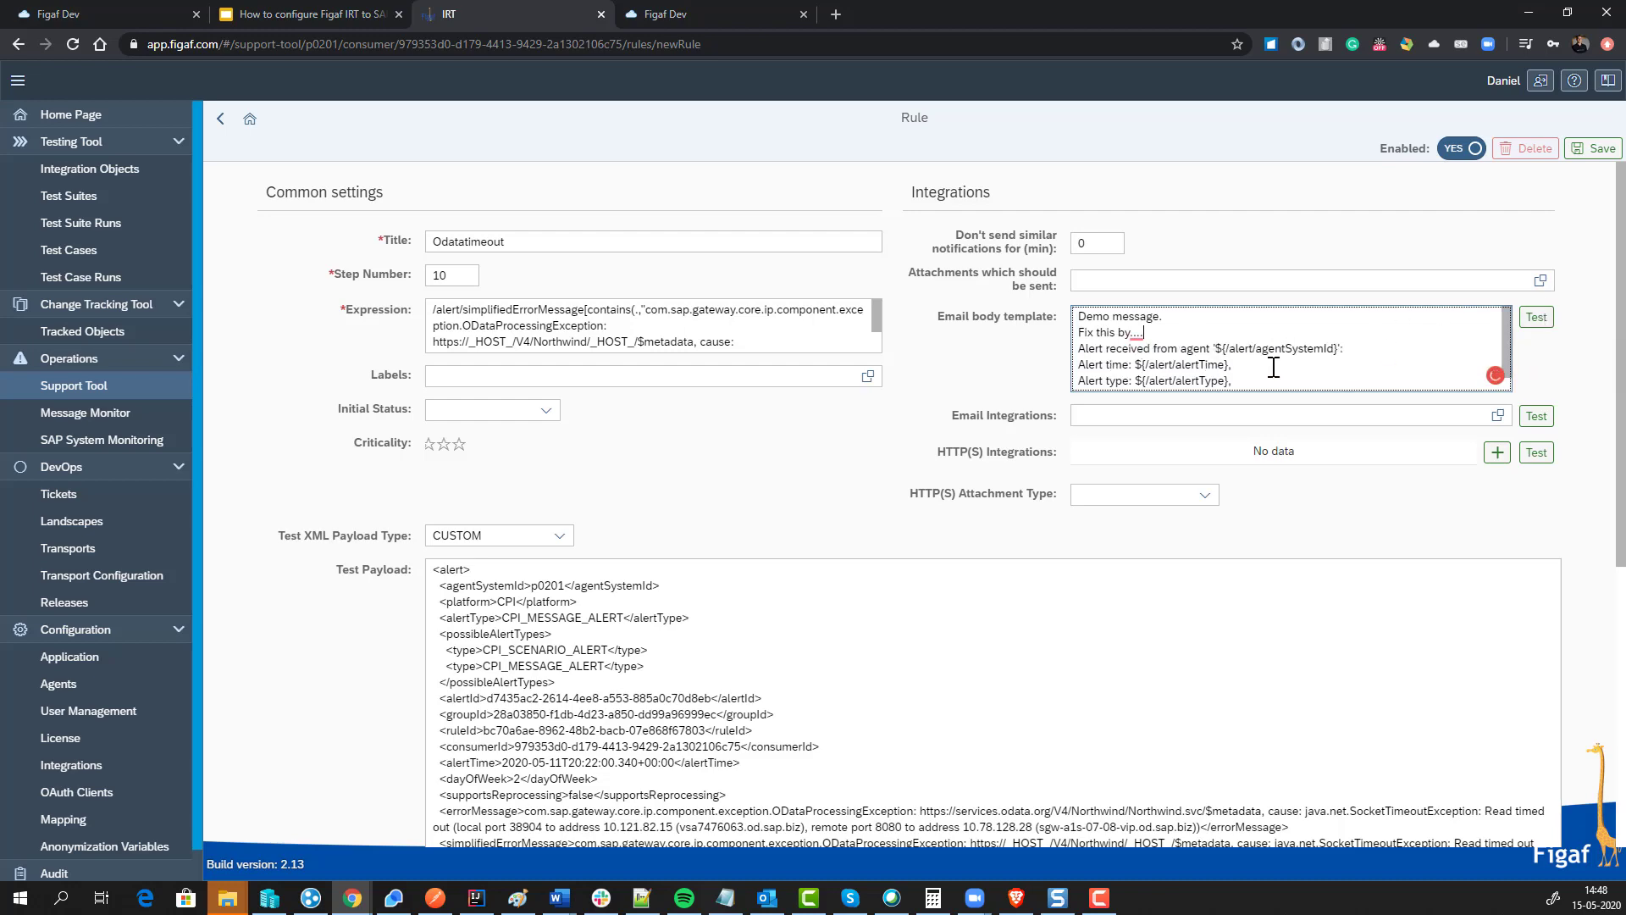
scroll(767, 684, down, 5)
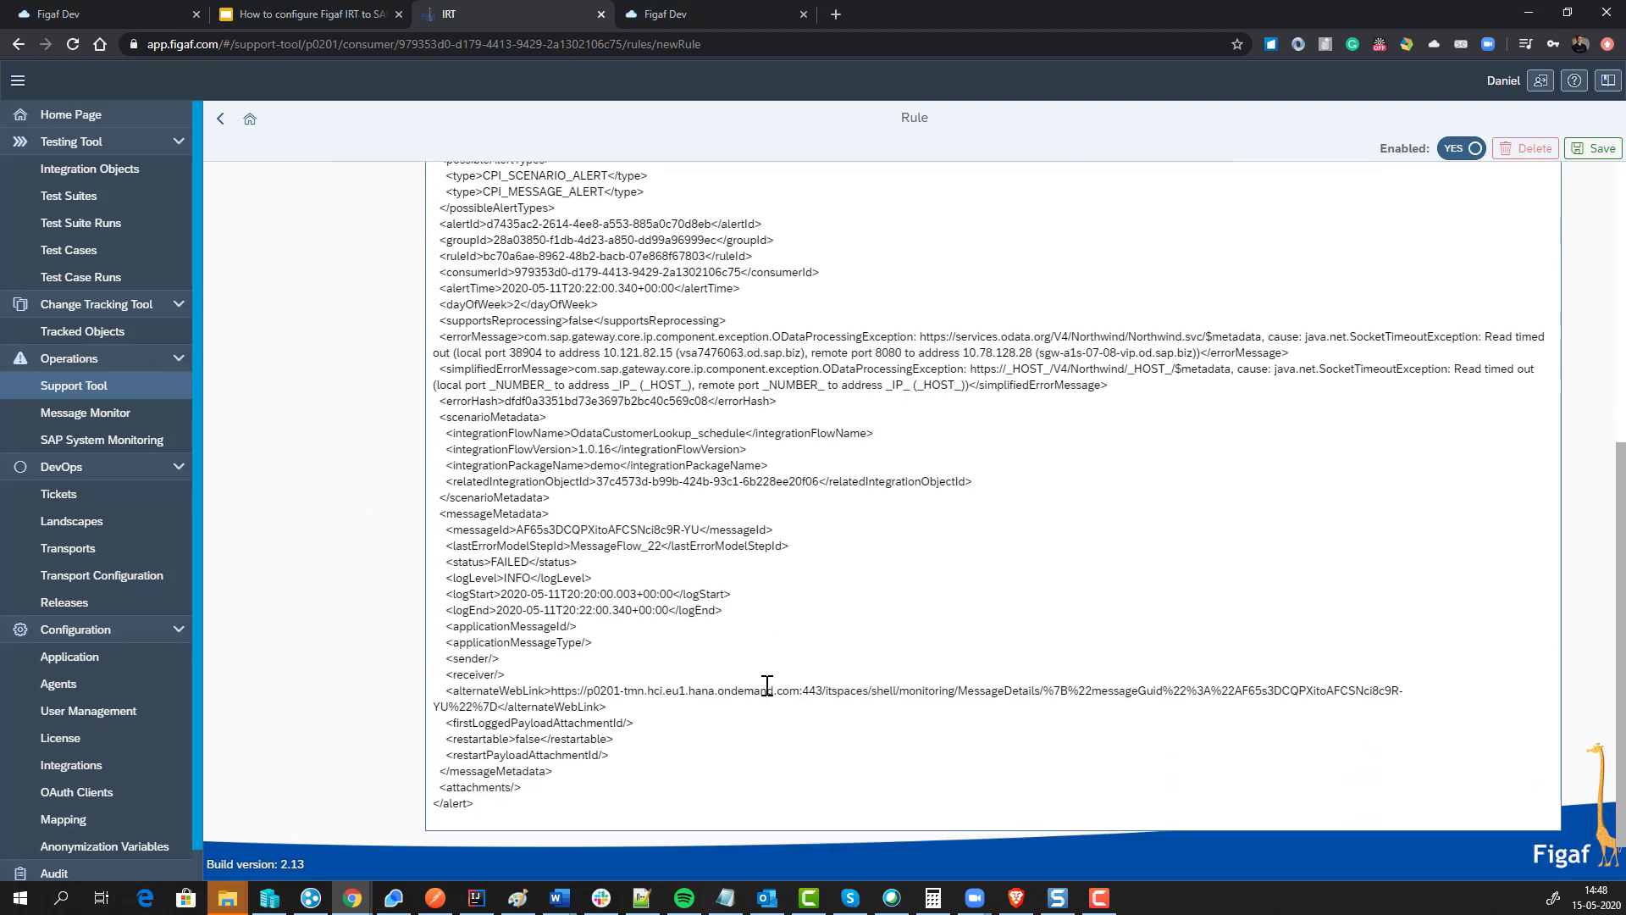
scroll(767, 684, up, 5)
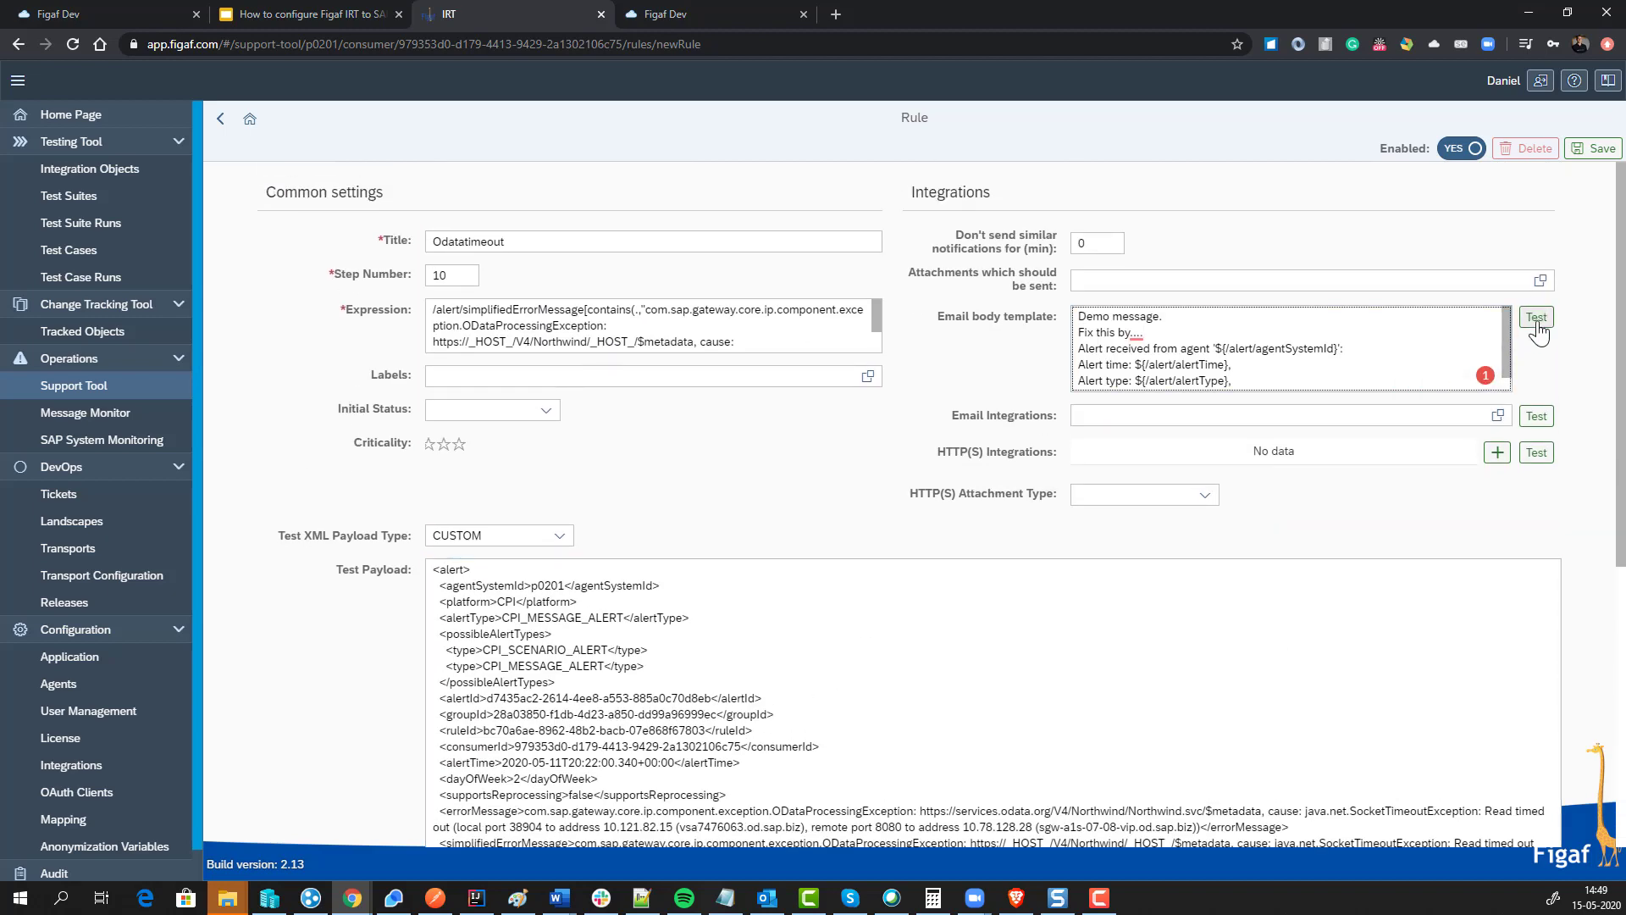
Step: Preview the test email, review the expression, and save the Odatatimeout rule
click(1537, 318)
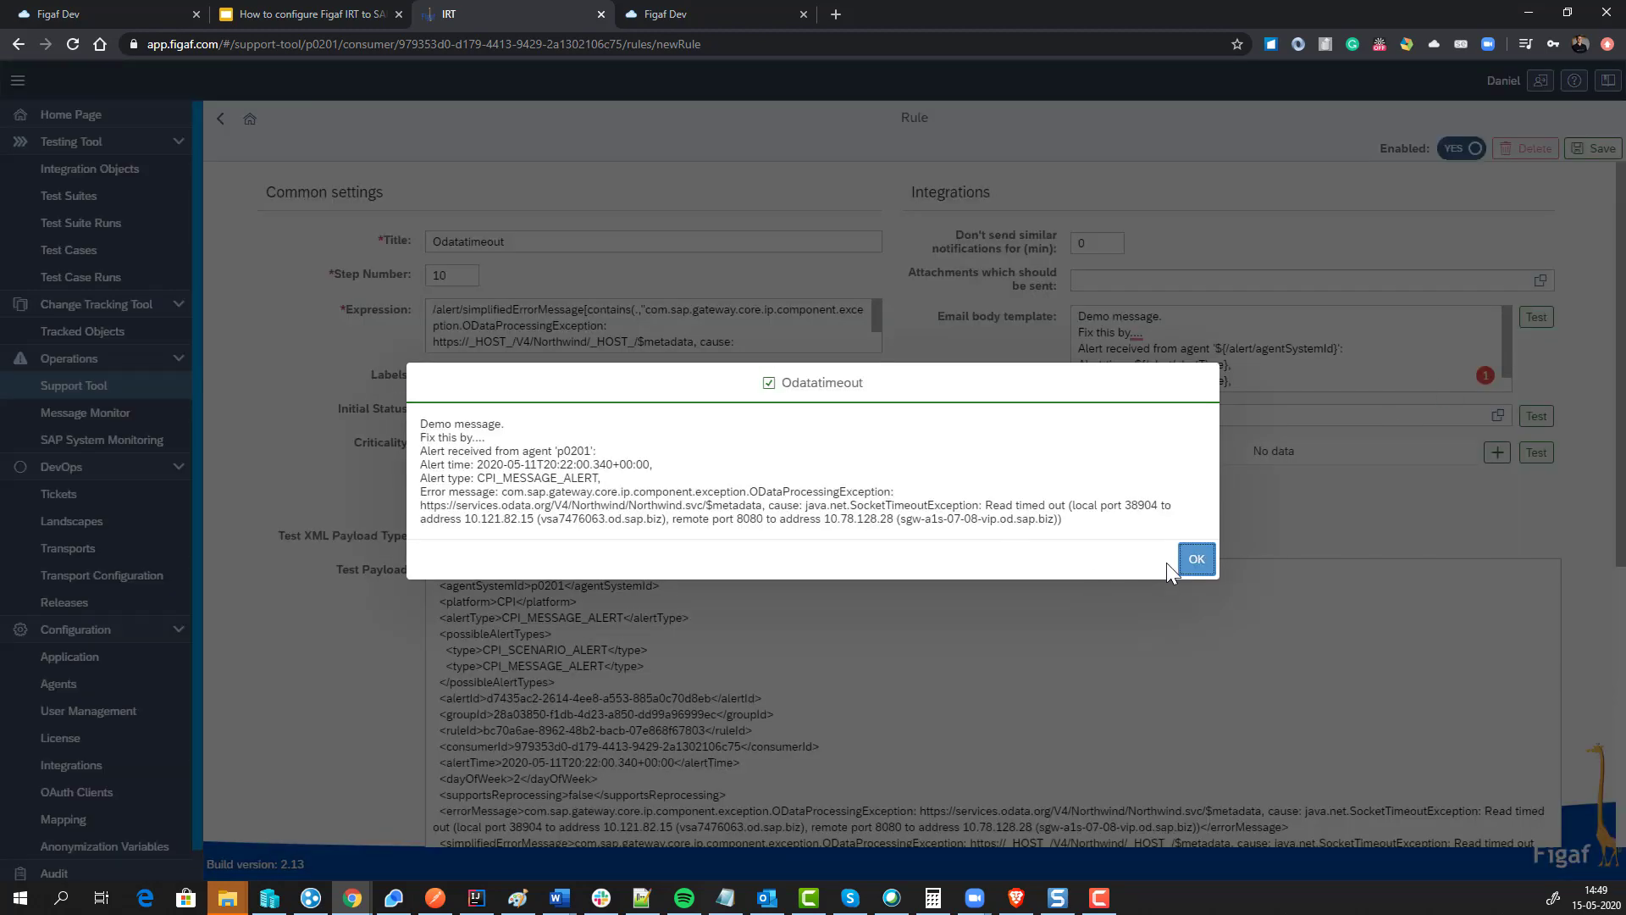
click(1196, 559)
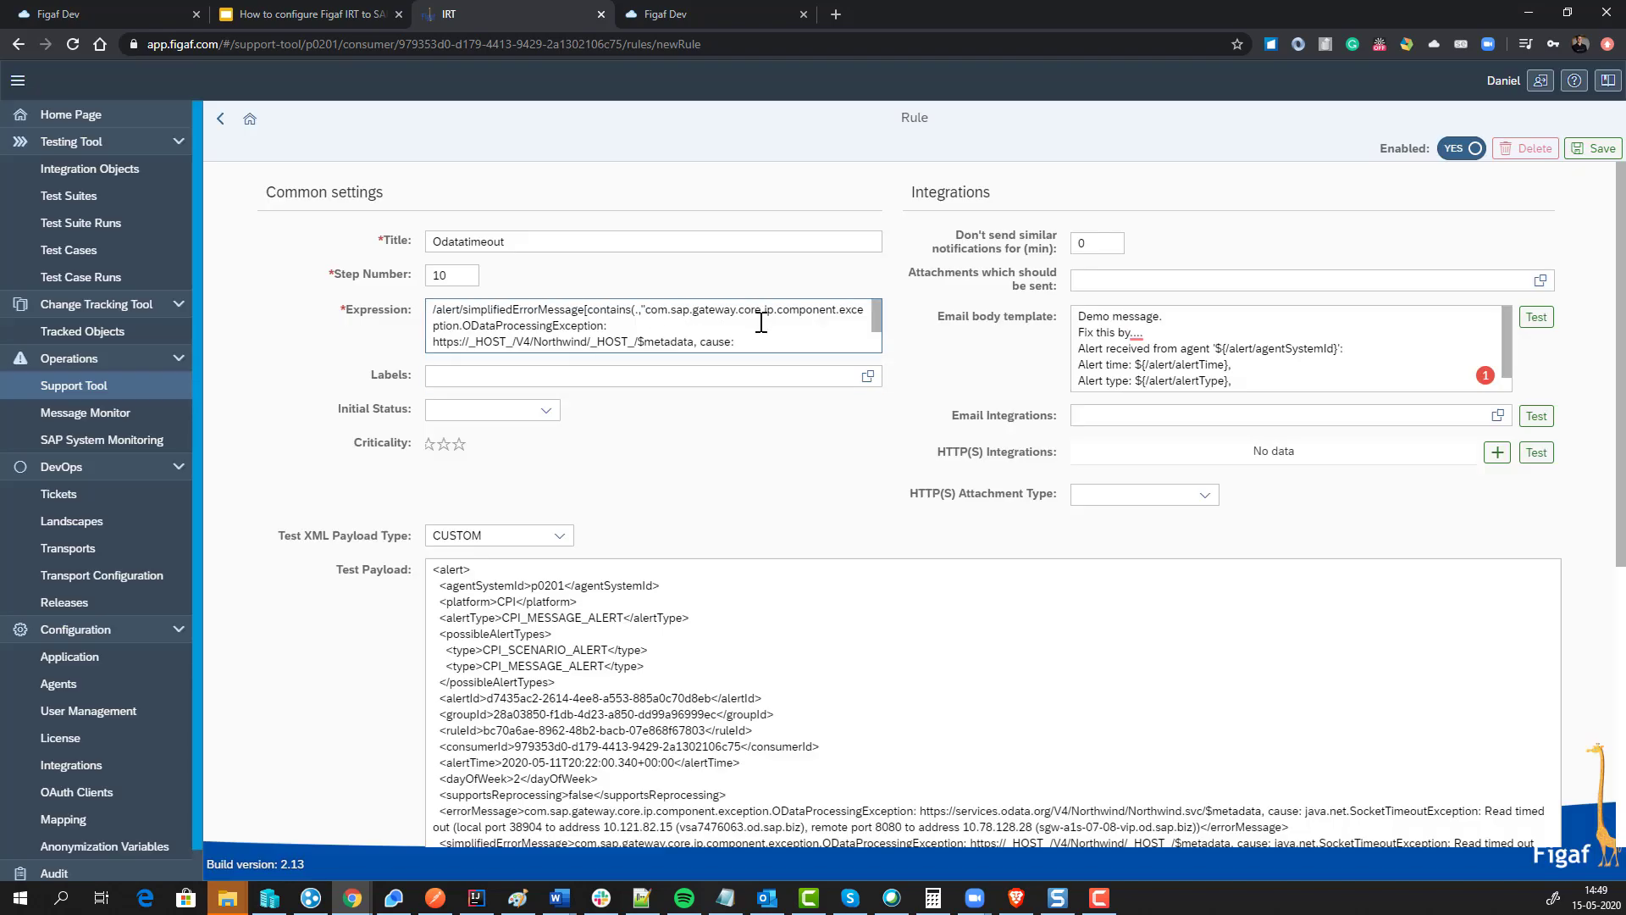
drag(763, 319, 847, 343)
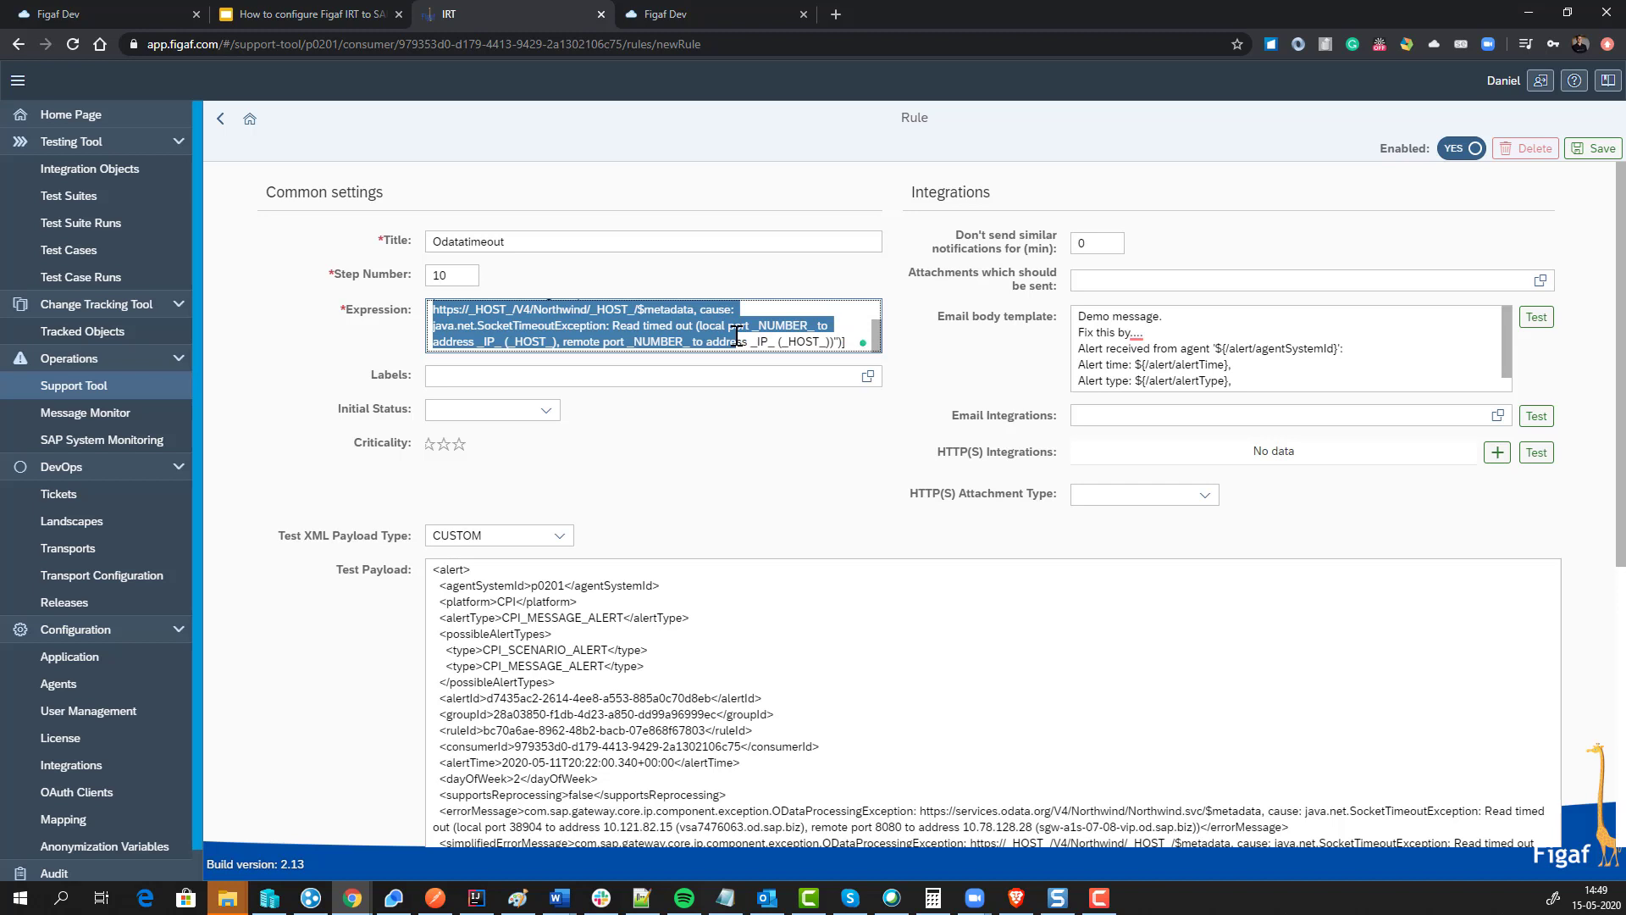
click(1595, 152)
click(926, 511)
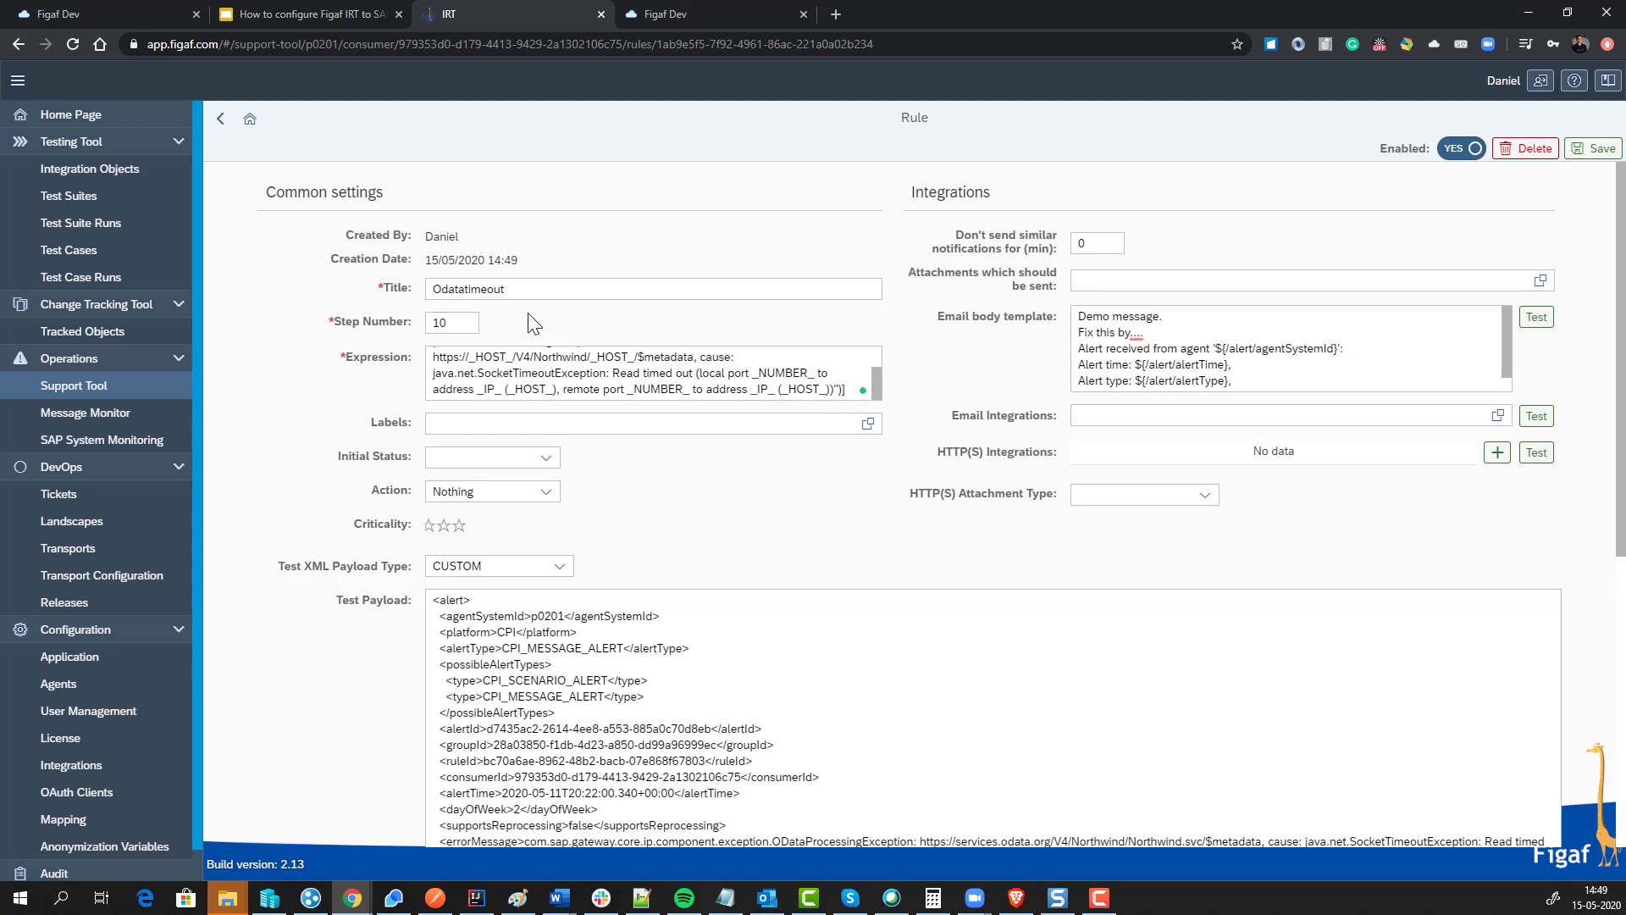
Step: Set similar-notification suppression to 60 minutes, save, and return to the p0201 alerts list
click(1097, 243)
click(1596, 151)
click(922, 512)
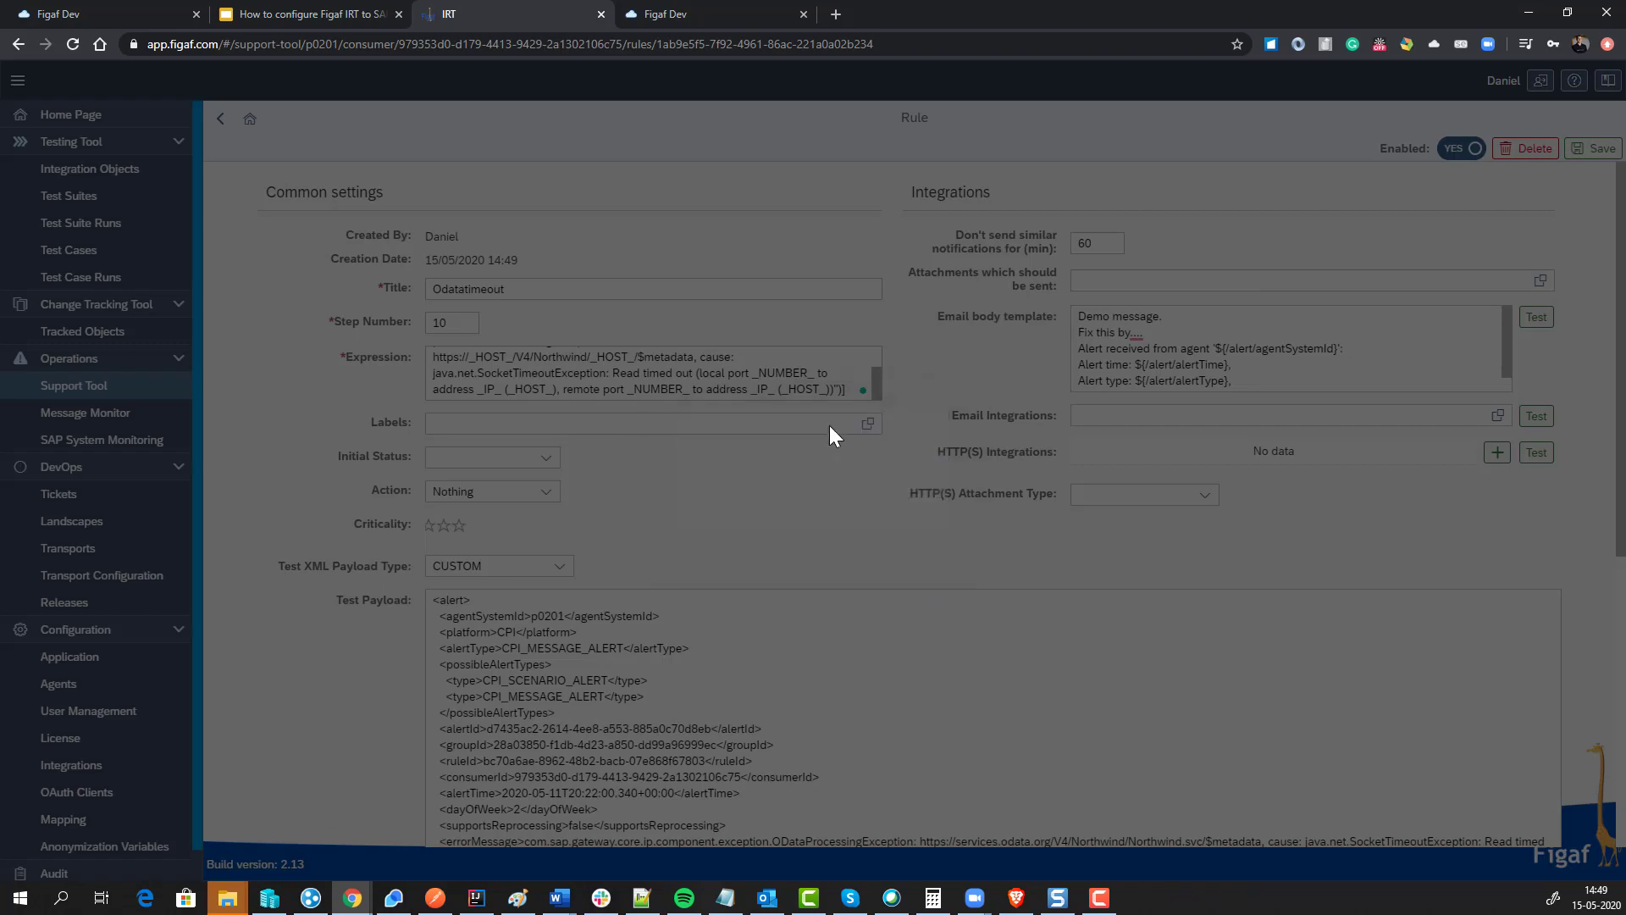
click(221, 121)
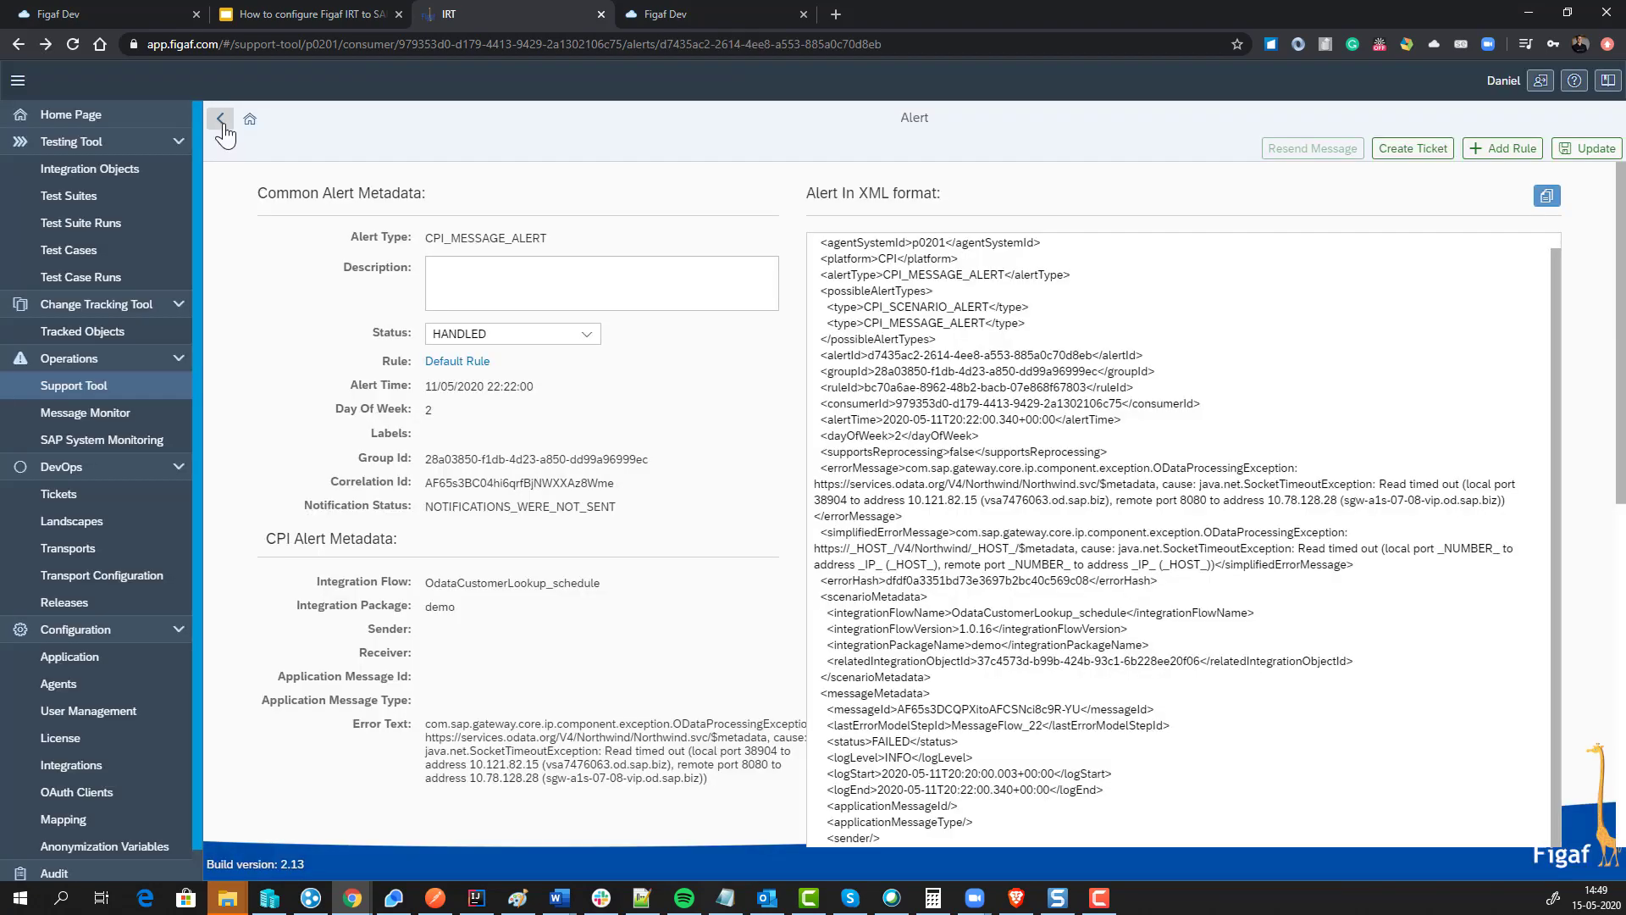
click(222, 120)
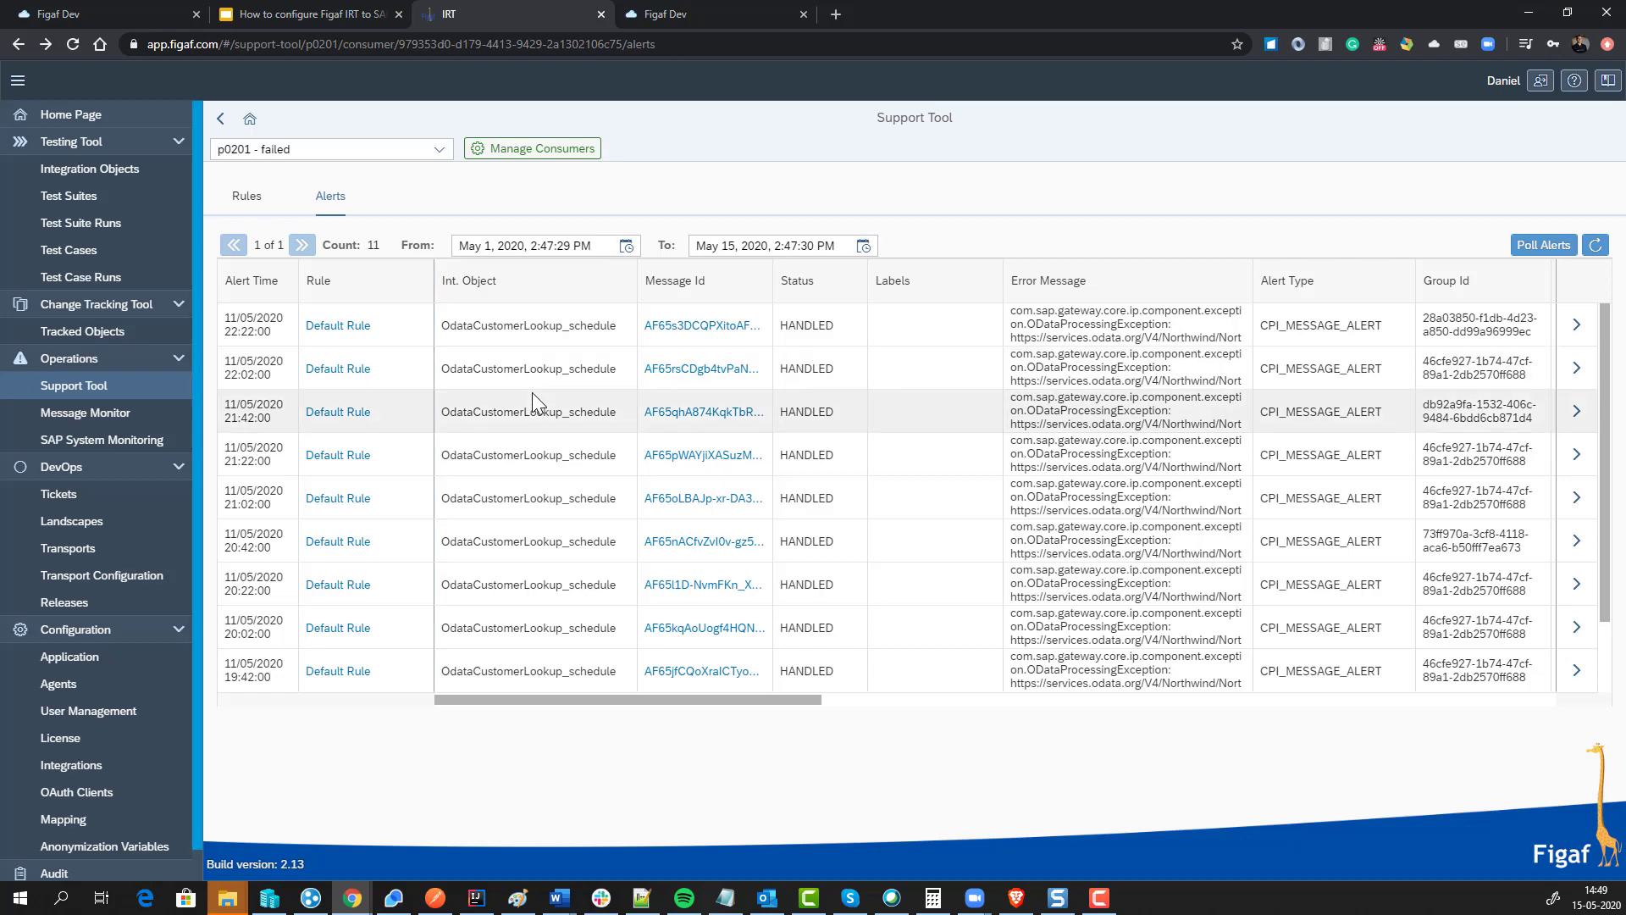
Step: Present the Figaf IRT configuration deck full screen starting from the 'Try Figaf IRT' slide
click(303, 18)
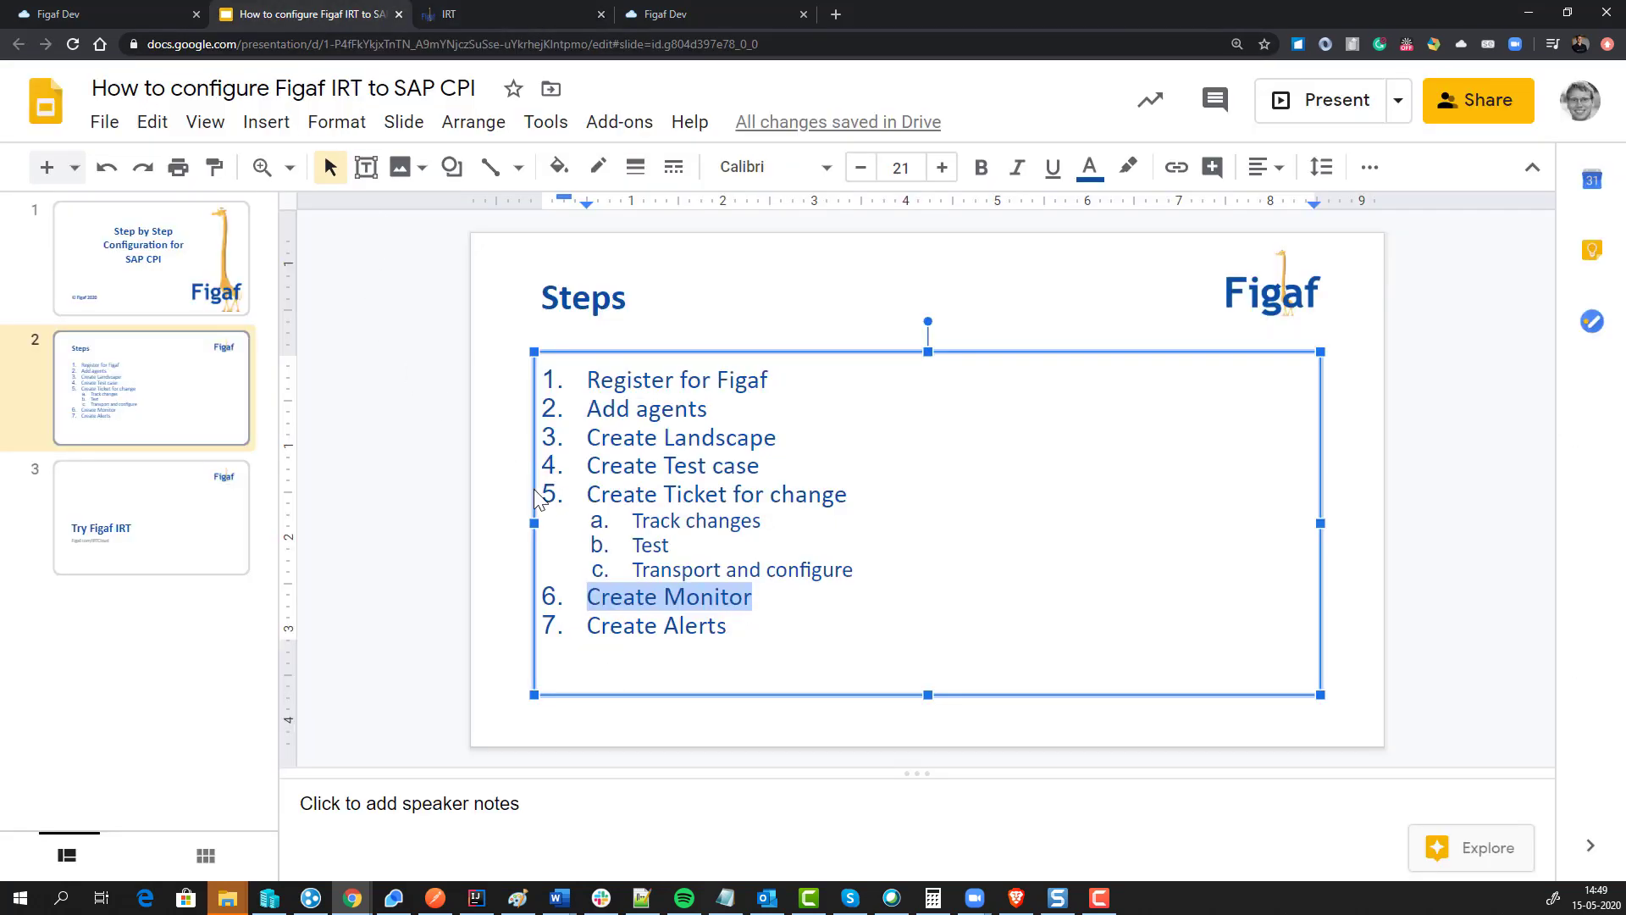
click(601, 625)
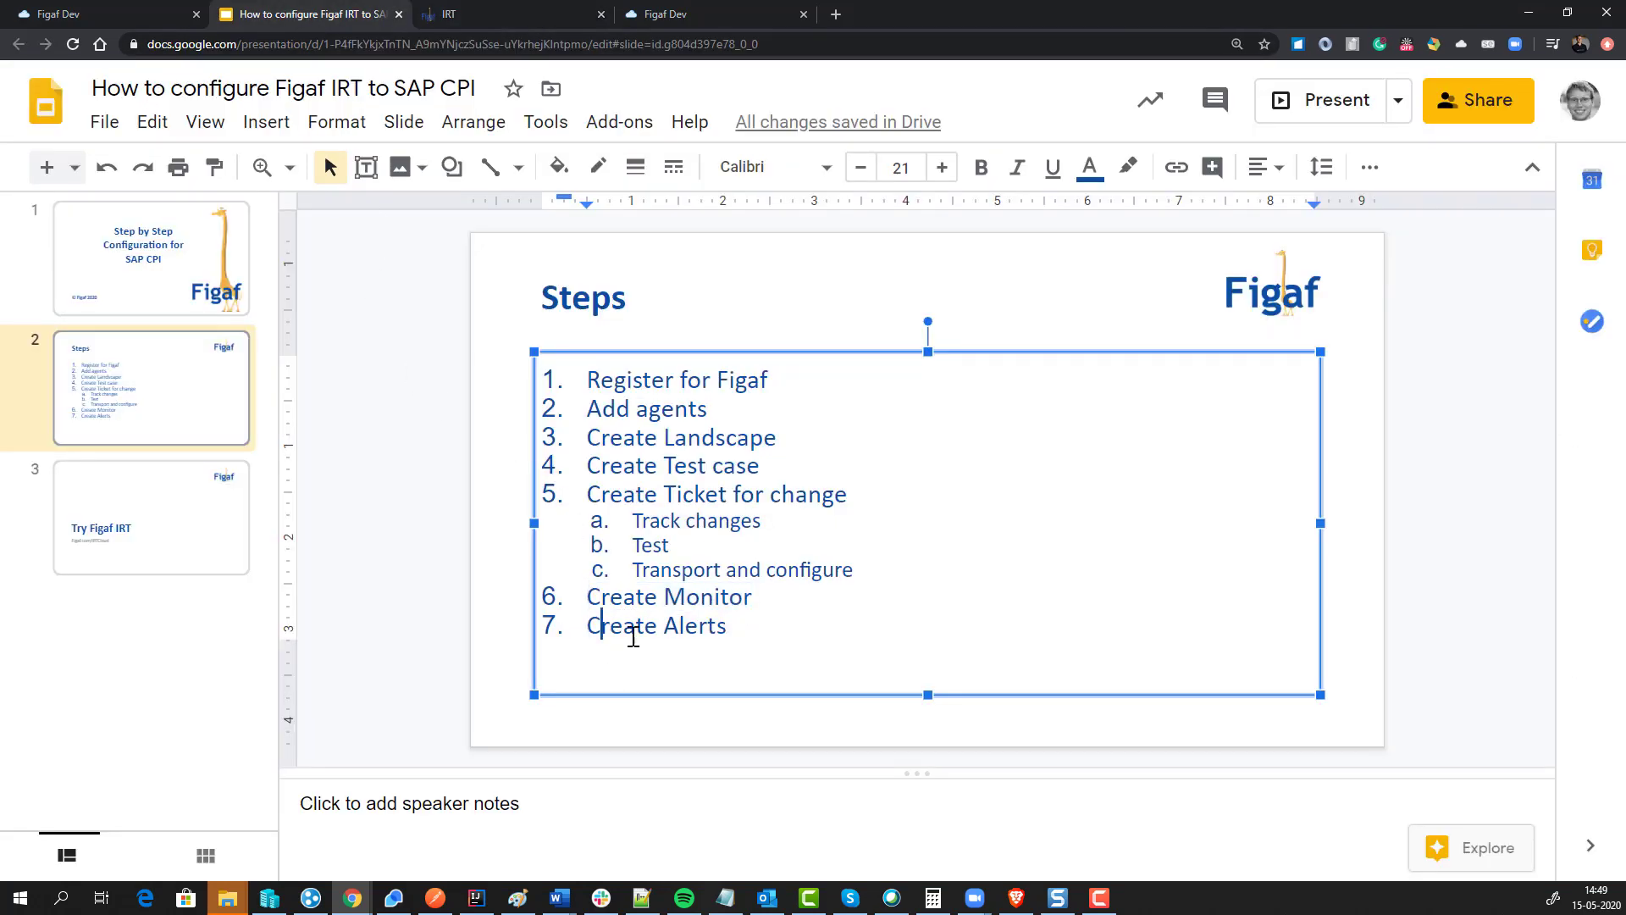
drag(634, 637, 700, 633)
click(123, 501)
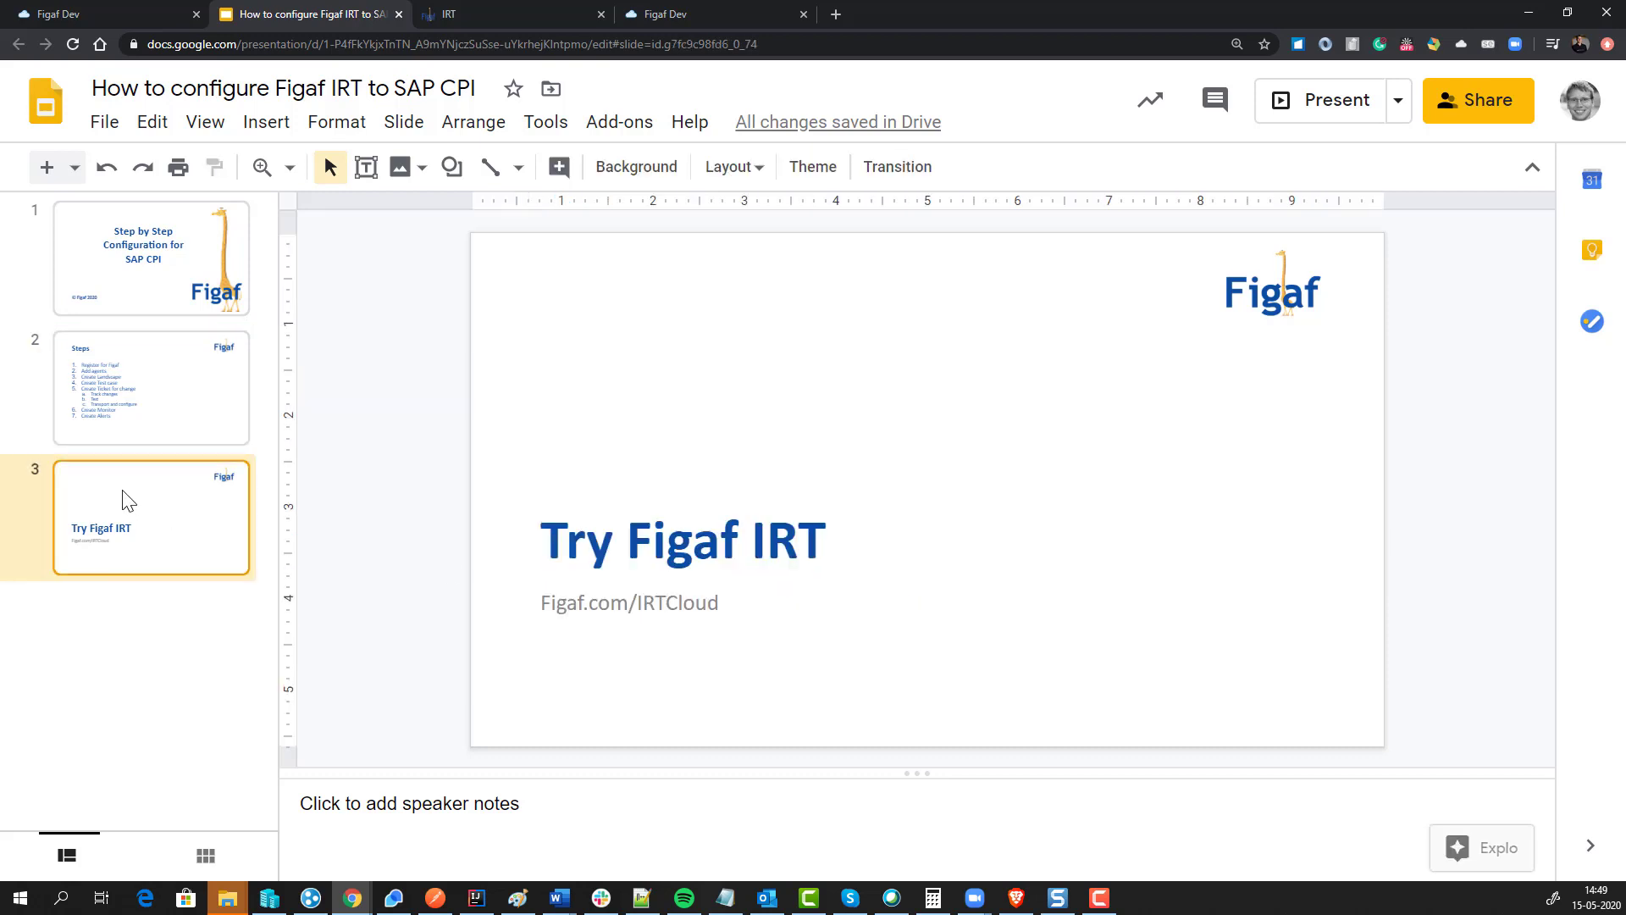
click(1284, 111)
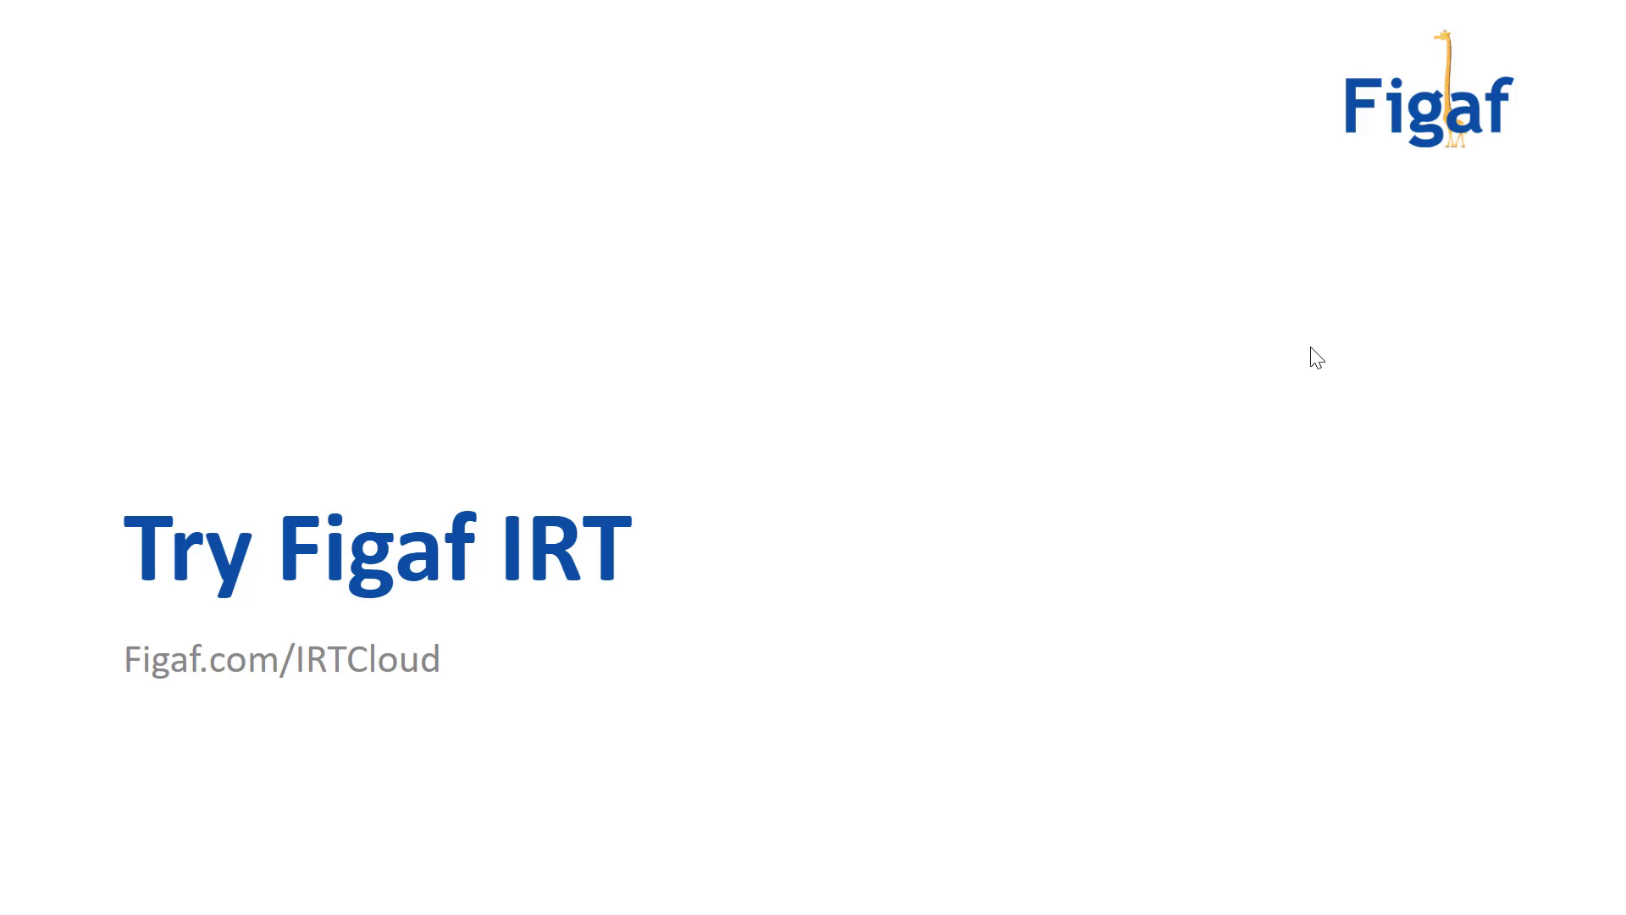
mouse_move(165, 835)
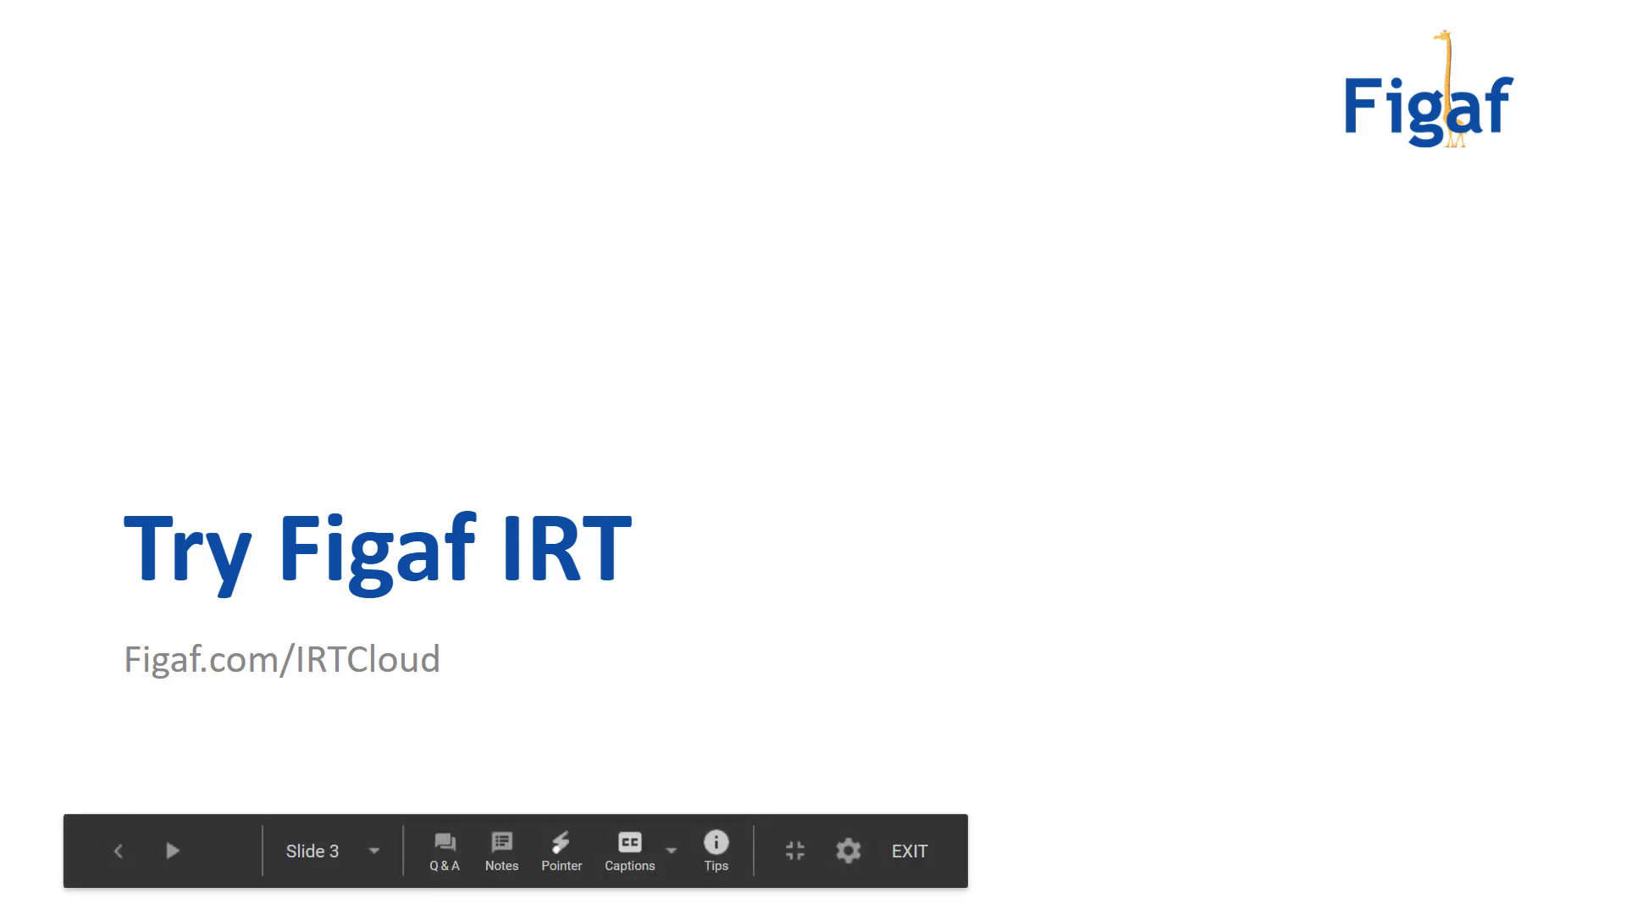